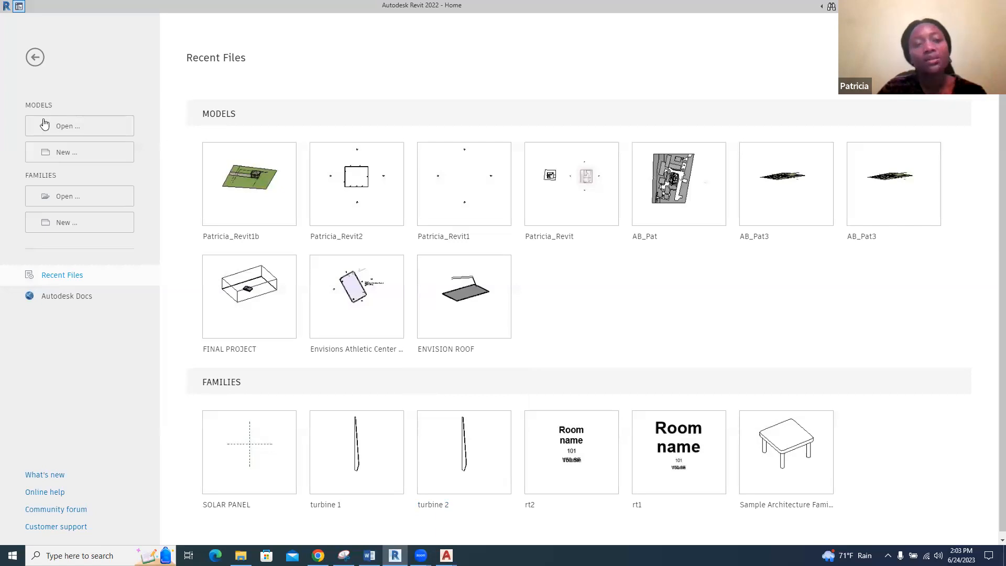
# Create a new project from the Metric-Architectural Template
pyautogui.click(58, 153)
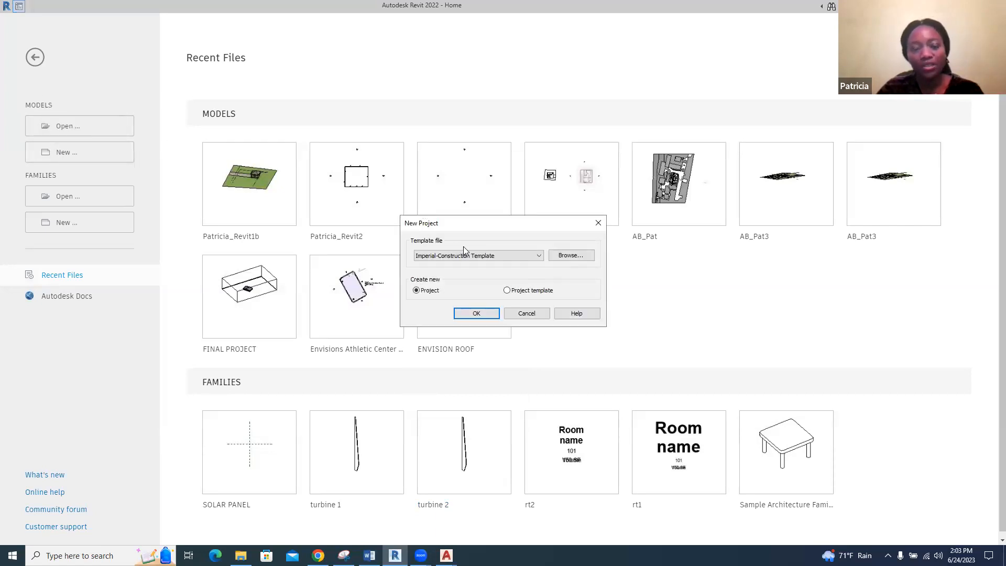
pyautogui.click(539, 256)
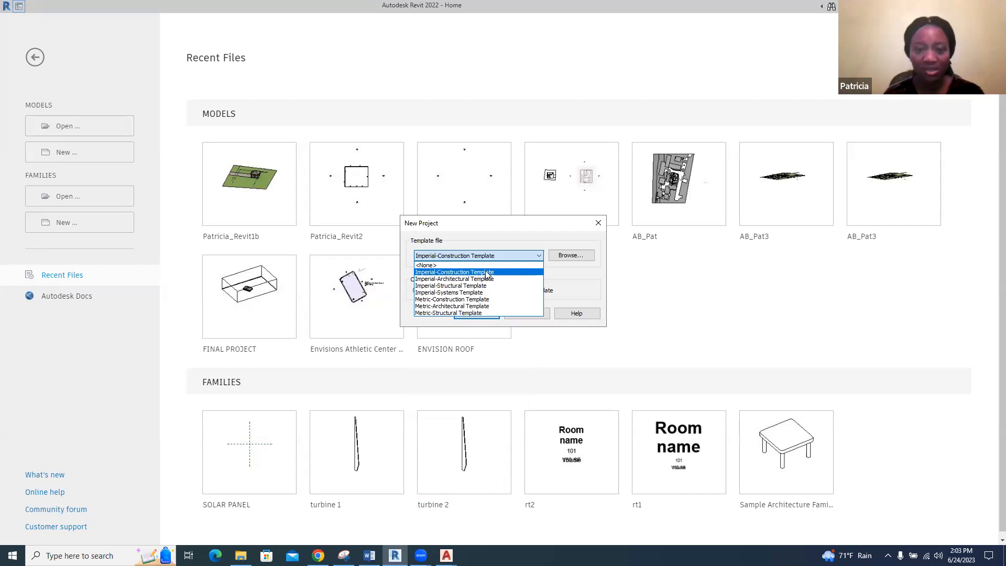
pyautogui.click(486, 306)
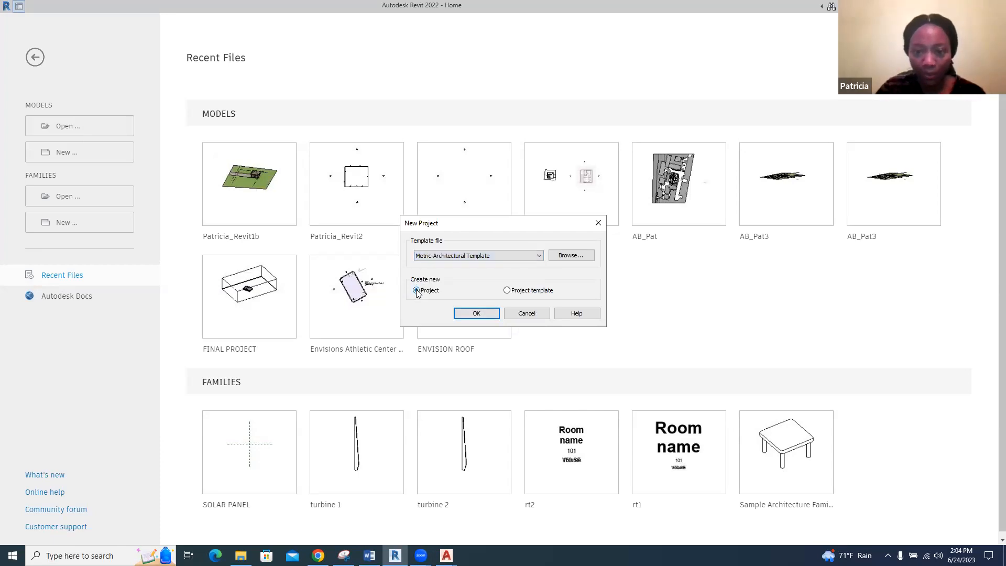
pyautogui.click(477, 314)
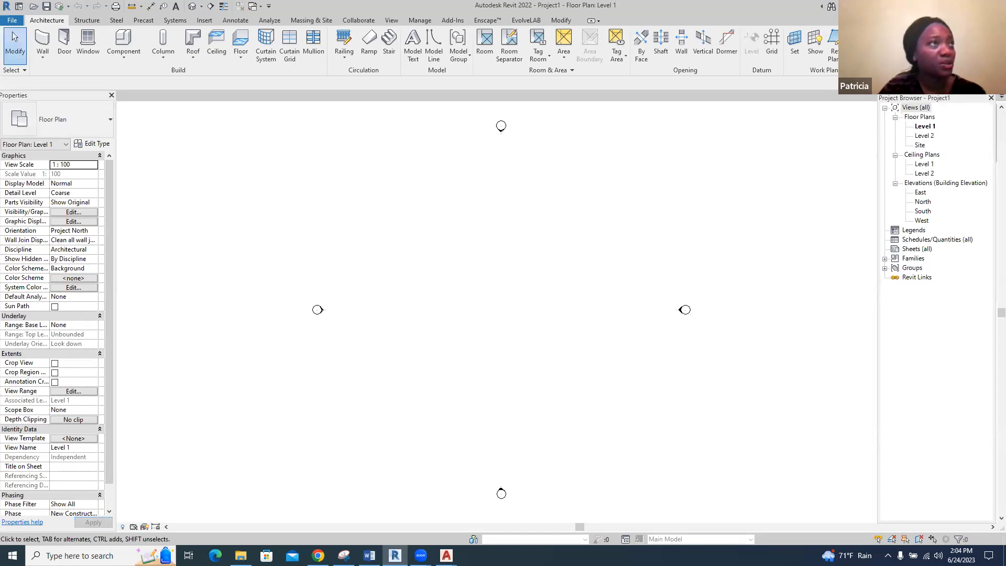
# Switch to the Drawing tools_Delft document in Word and read the Managing Windows and Interface Basics sections at an enlarged zoom
pyautogui.hotkey('alt', 'Tab')
pyautogui.moveTo(0, 22); pyautogui.dragTo(531, 16)
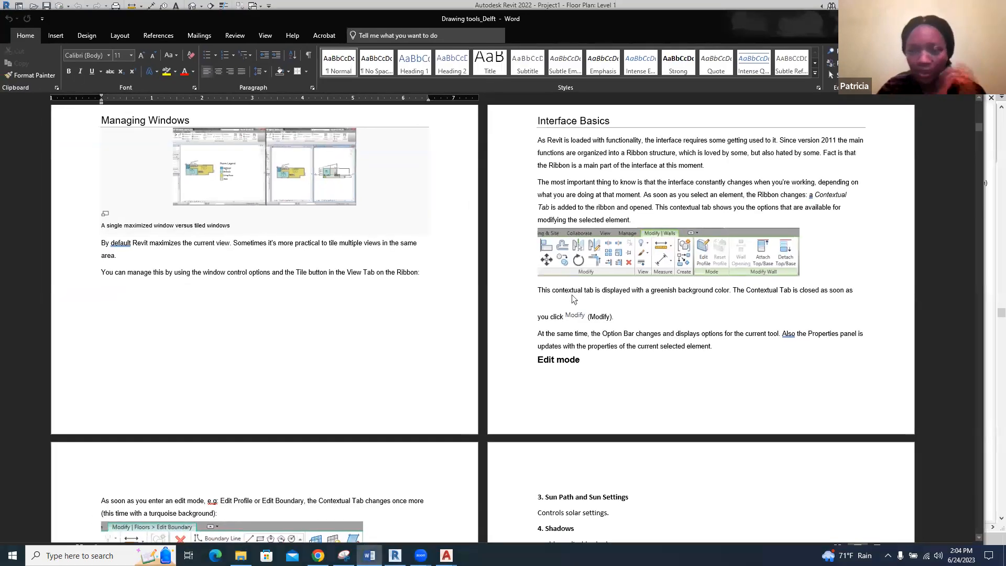
pyautogui.click(947, 18)
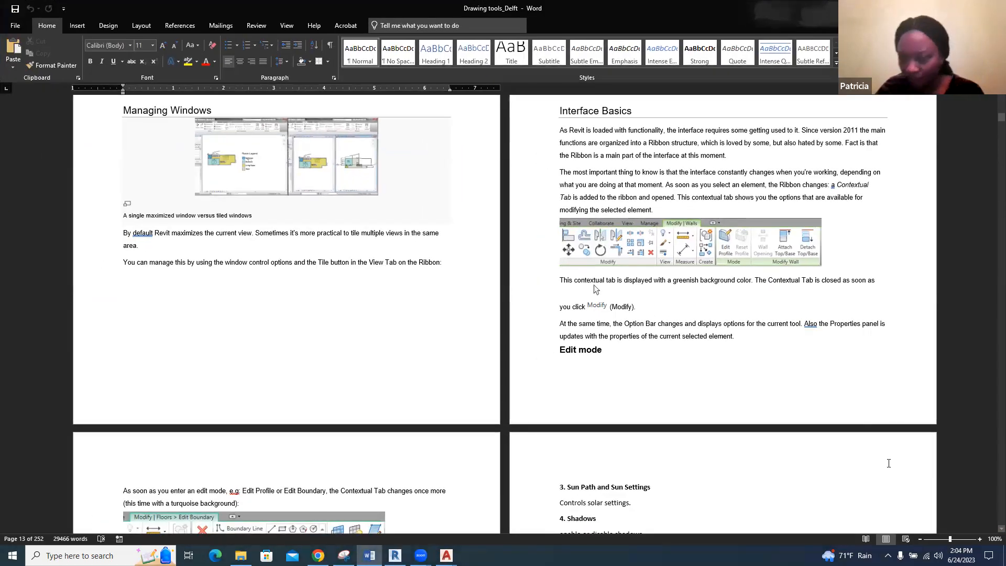
pyautogui.click(958, 540)
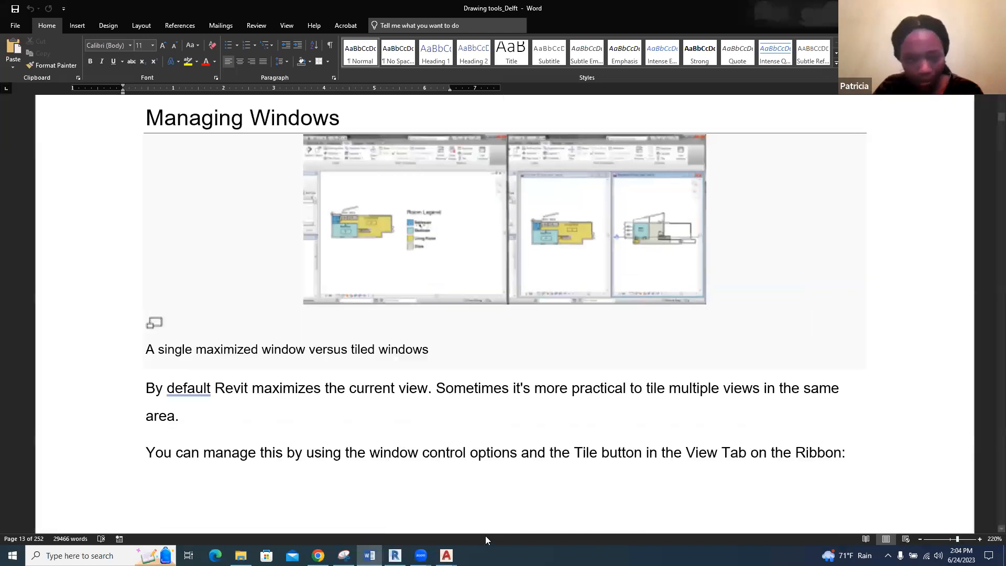
pyautogui.click(716, 508)
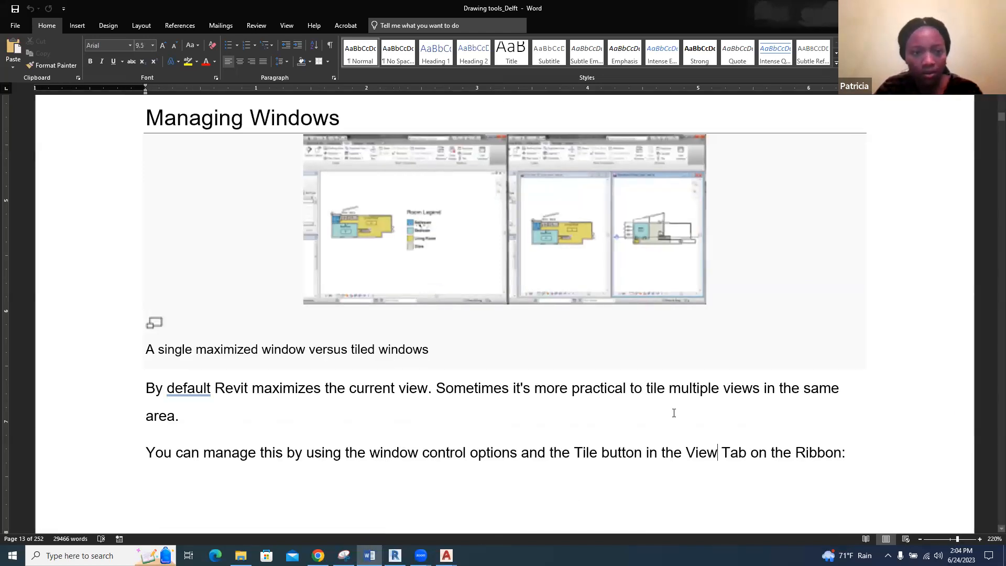
pyautogui.scroll(-1, 675, 413)
pyautogui.scroll(2, 674, 413)
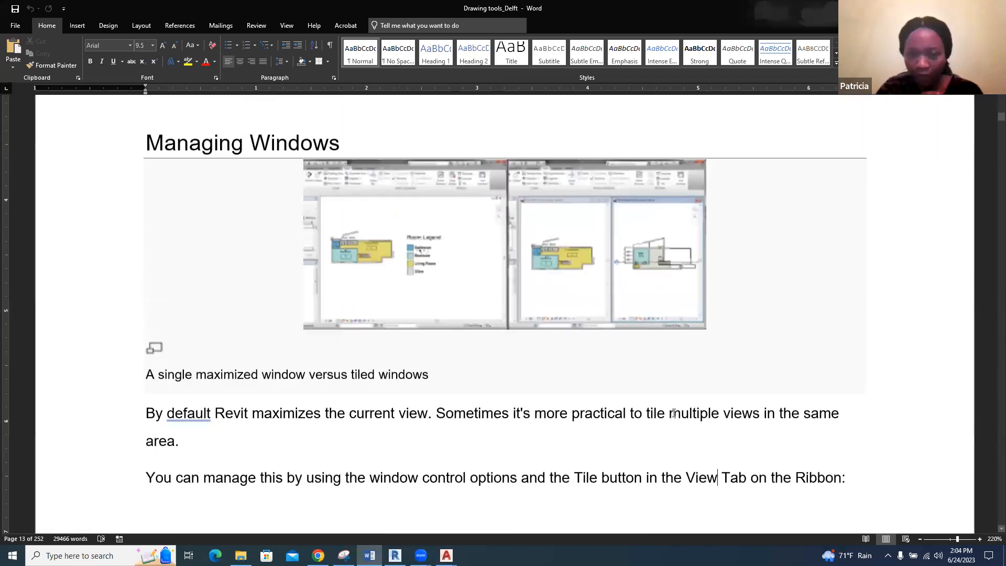
pyautogui.scroll(-2, 675, 413)
pyautogui.scroll(-2, 673, 413)
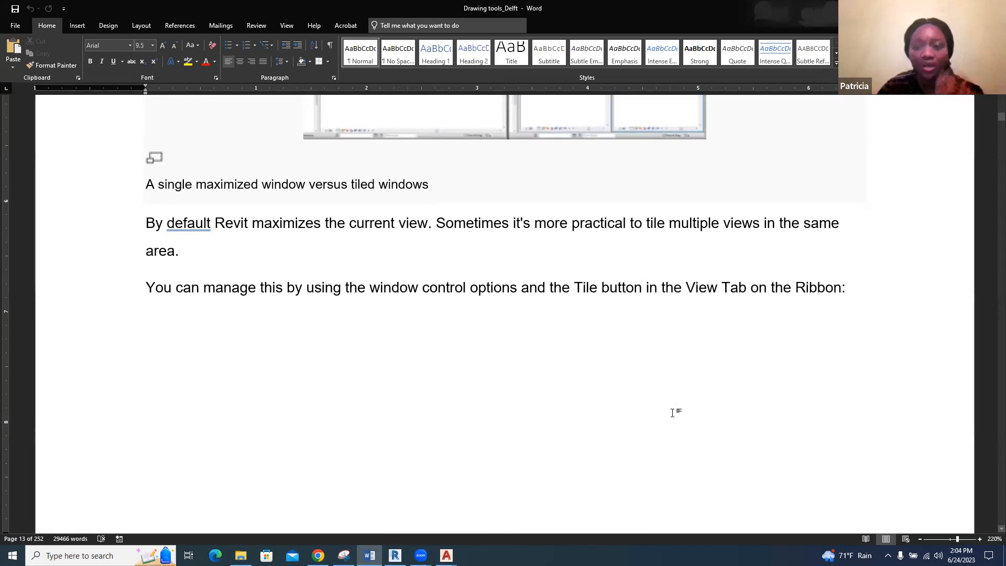
pyautogui.scroll(-13, 674, 413)
pyautogui.scroll(-5, 674, 413)
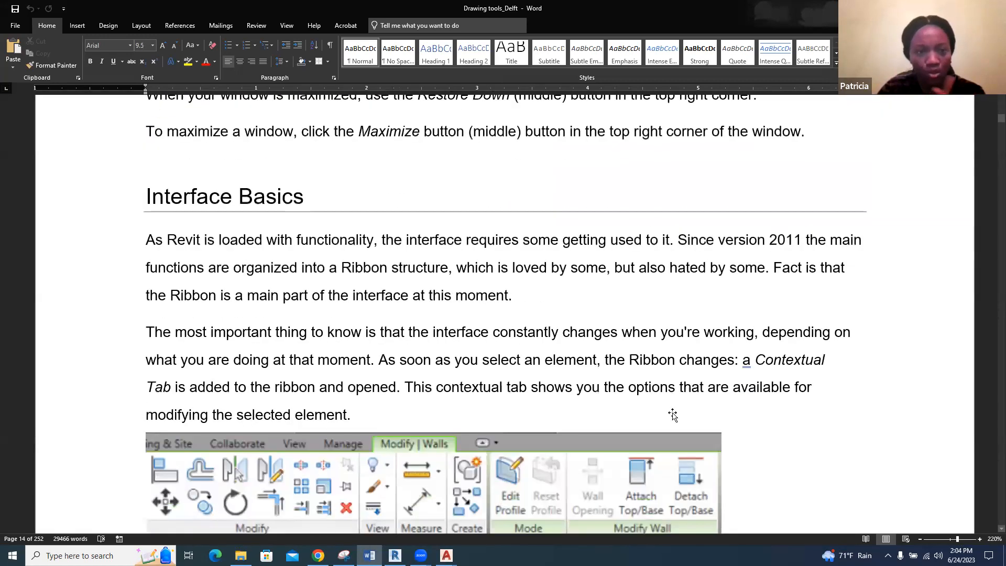
pyautogui.scroll(-1, 673, 415)
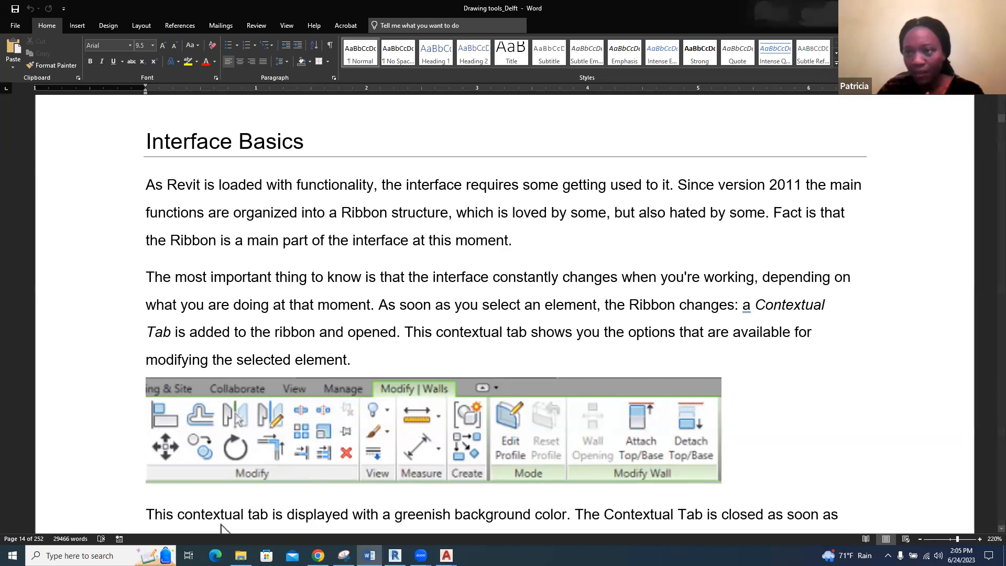
# Switch back to Revit and look over the Structure and Steel tools, returning to the Architecture tools
pyautogui.hotkey('alt', 'Tab')
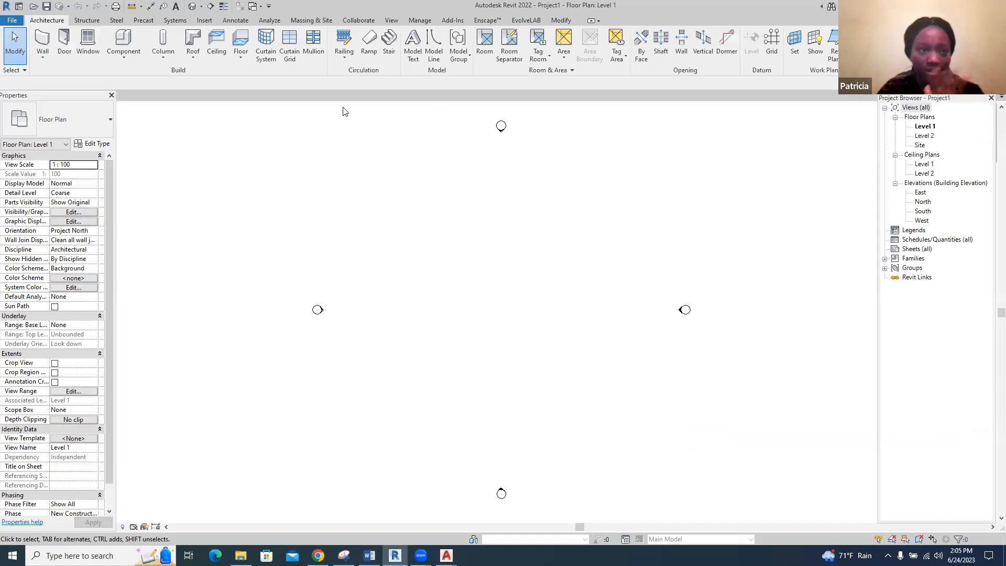
pyautogui.click(84, 20)
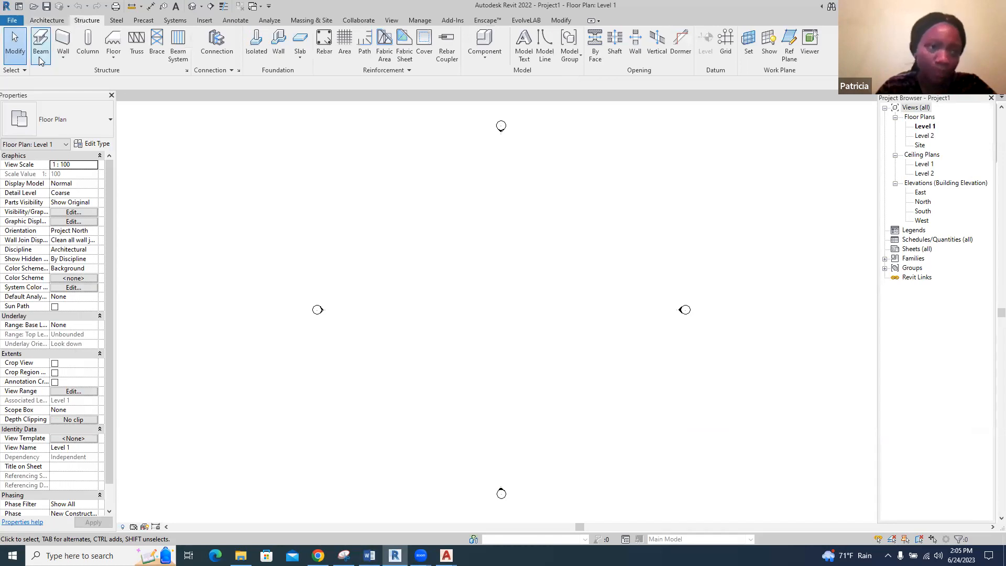
pyautogui.click(143, 20)
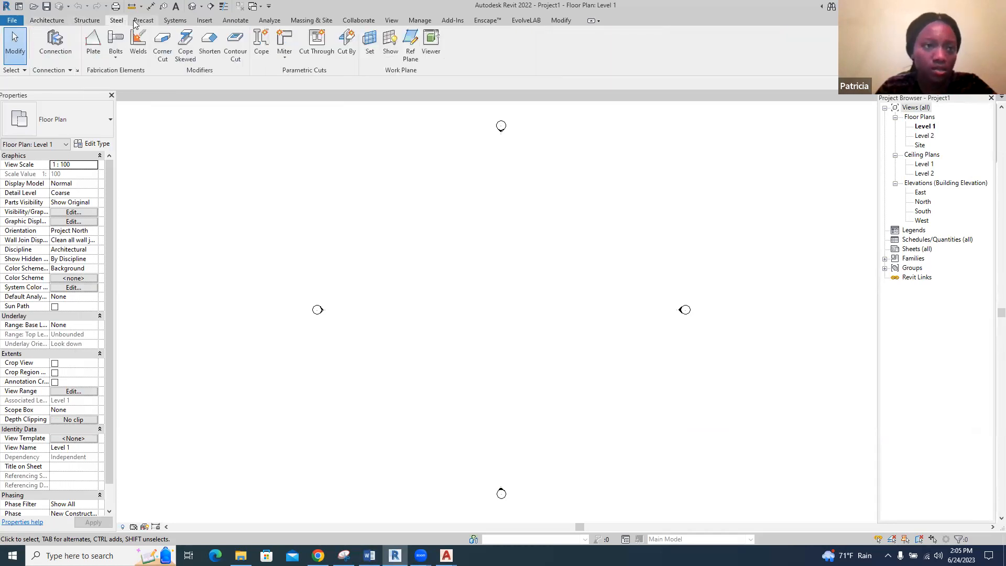
pyautogui.click(53, 21)
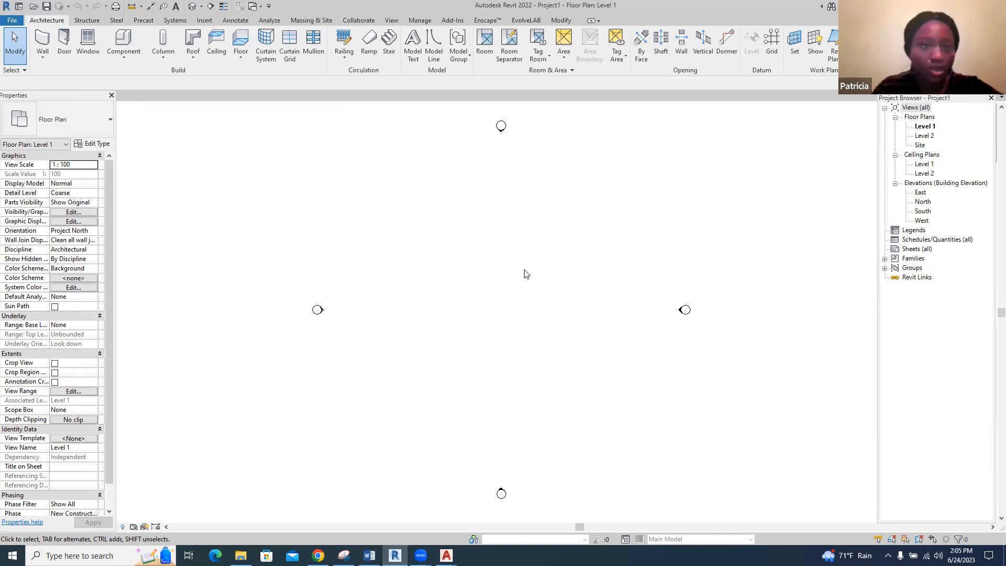
# Save the project as RB1 on the Desktop
pyautogui.click(48, 6)
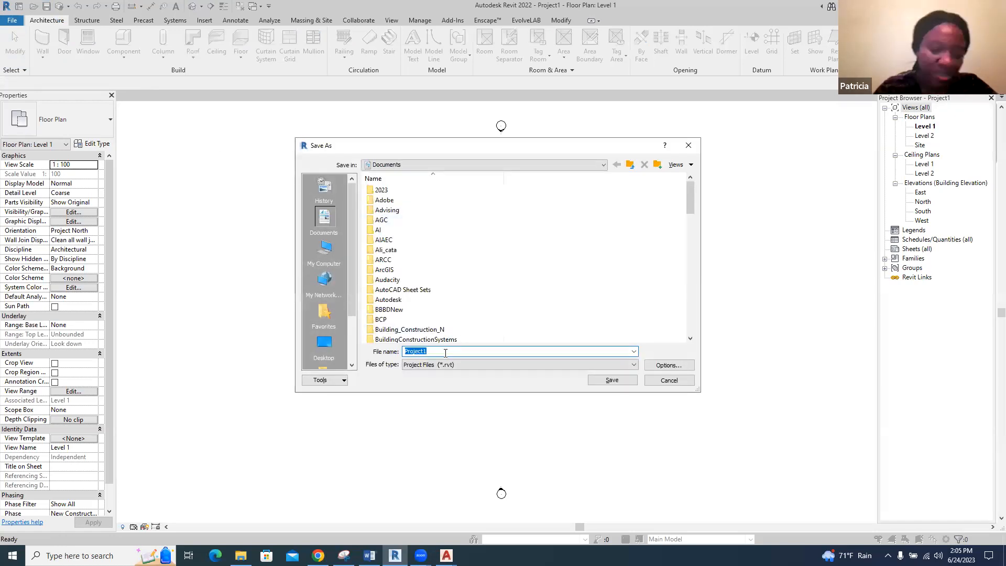
pyautogui.write('RB1')
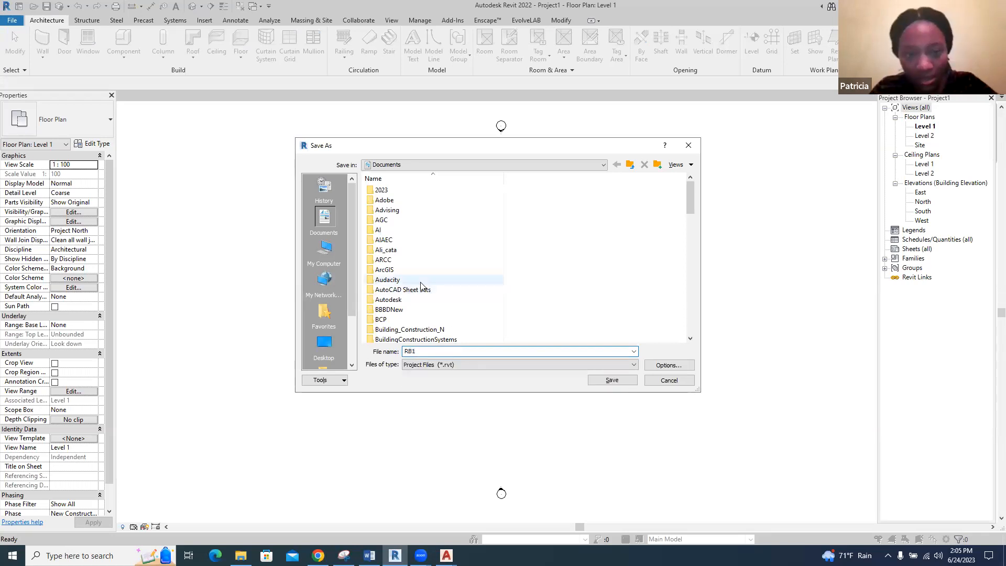
pyautogui.click(324, 346)
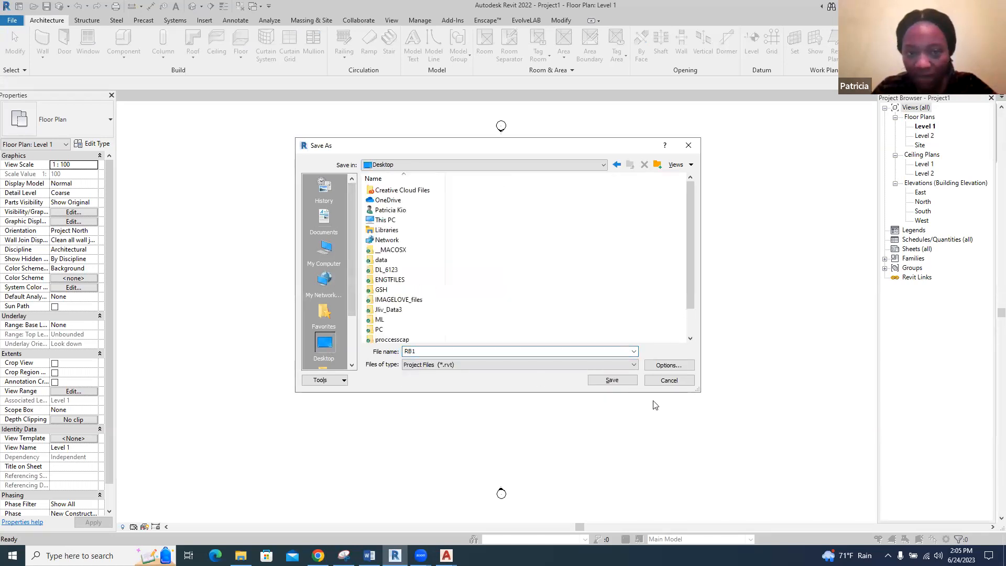
pyautogui.click(611, 380)
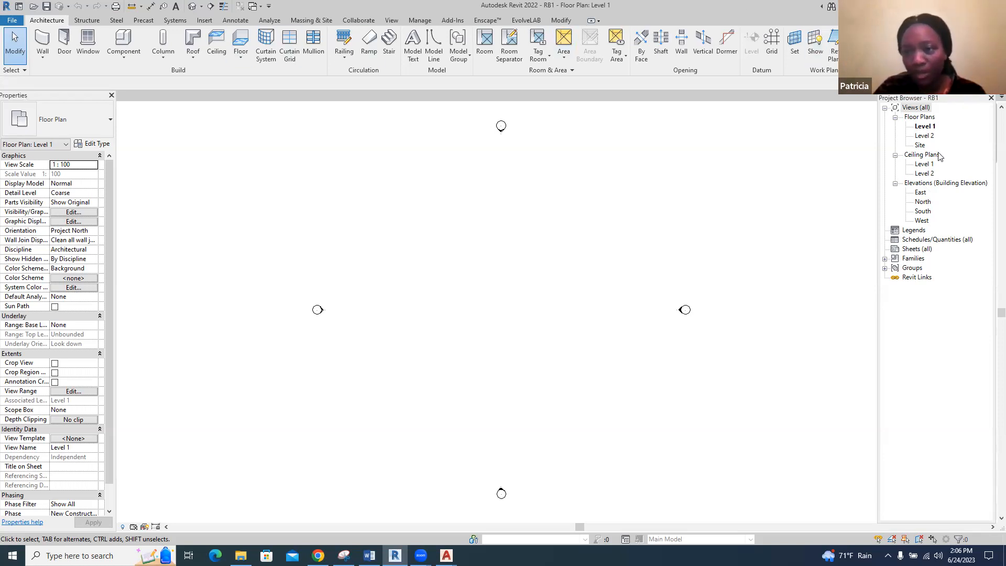
# Open the Site floor plan and shift the Properties palette so that it no longer covers the names of the open views
pyautogui.doubleClick(921, 146)
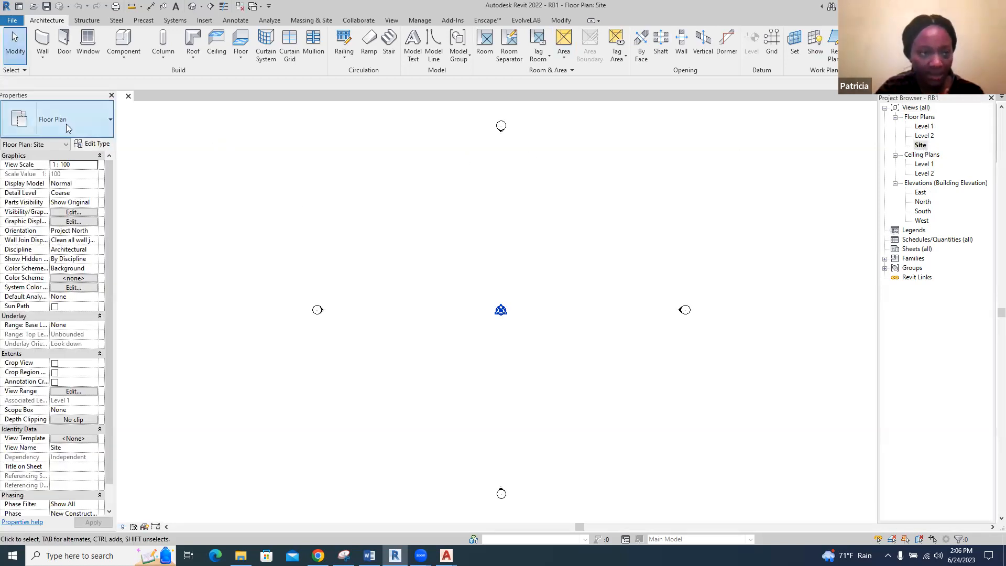
pyautogui.moveTo(62, 96); pyautogui.dragTo(62, 111)
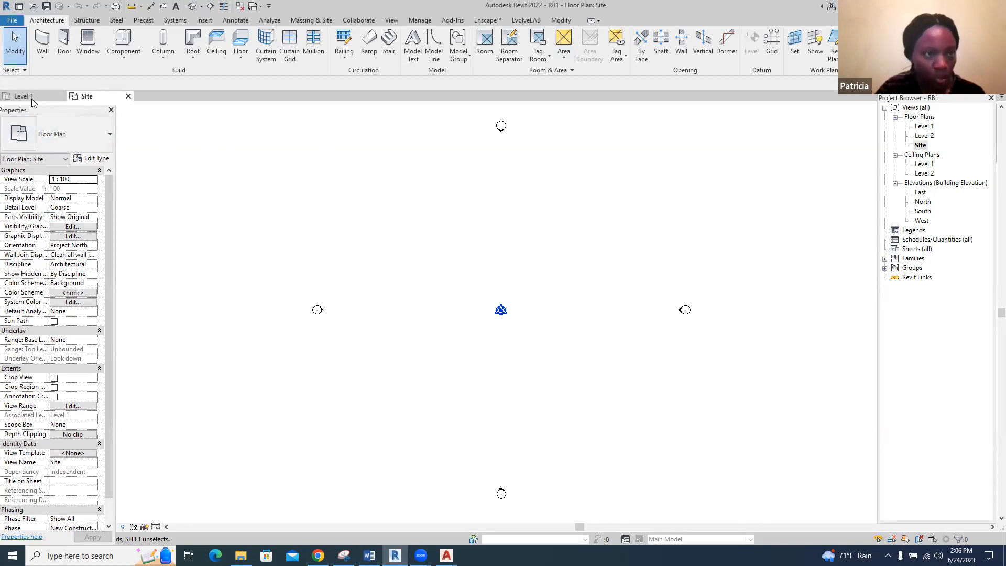
pyautogui.click(32, 98)
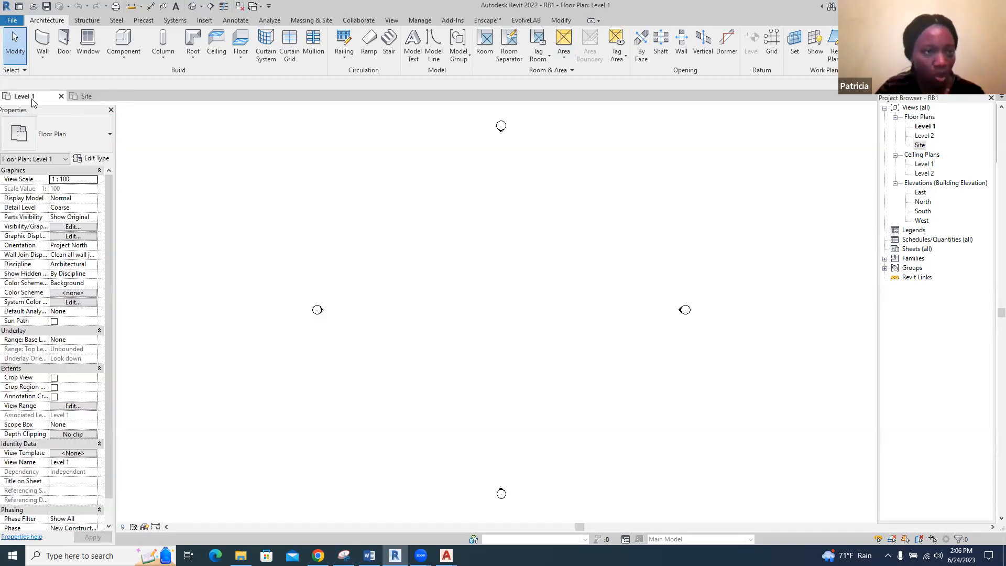
pyautogui.click(82, 99)
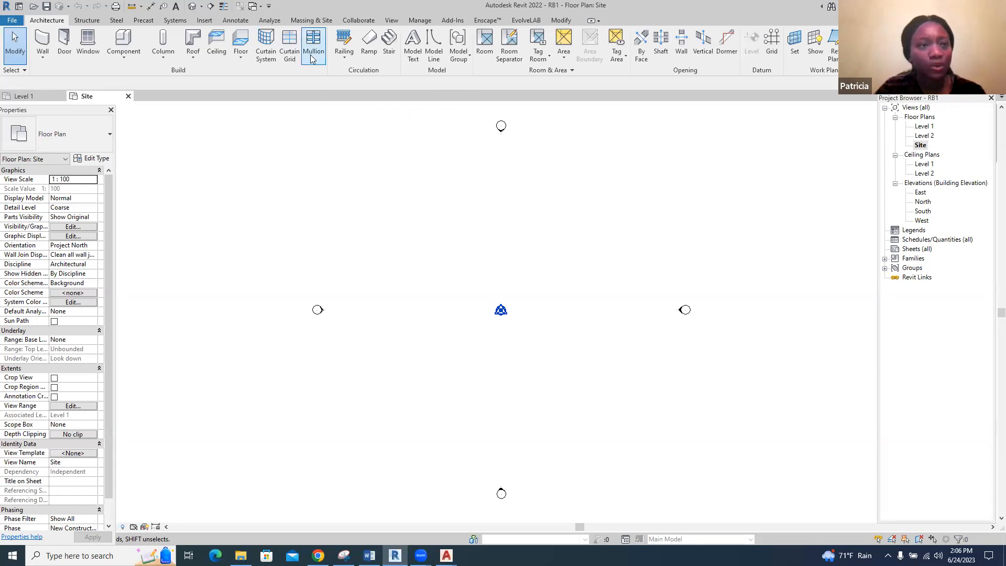
# Create a four-point toposurface of about 1414 m² around the site origin at absolute elevation 0.0
pyautogui.click(305, 21)
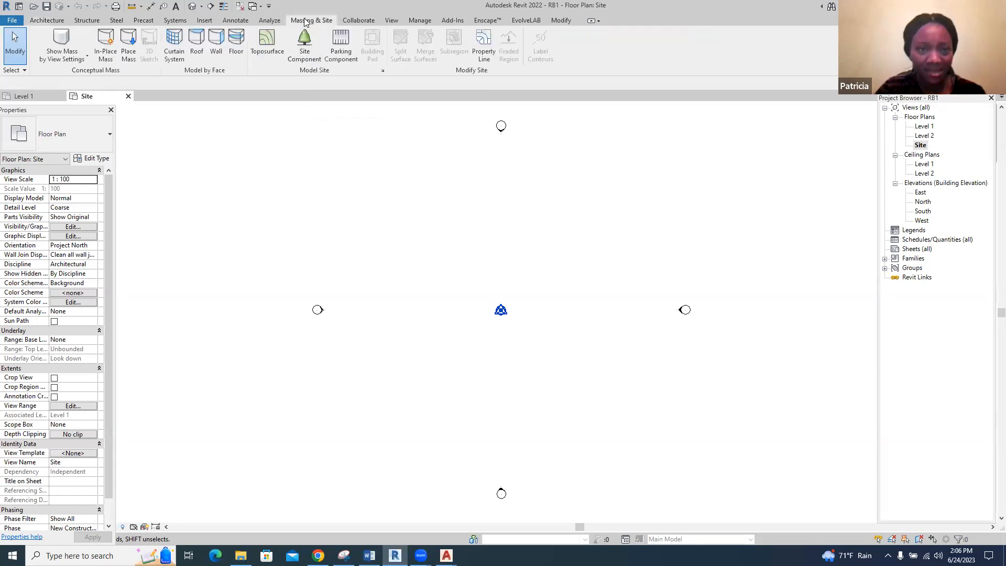
pyautogui.click(269, 50)
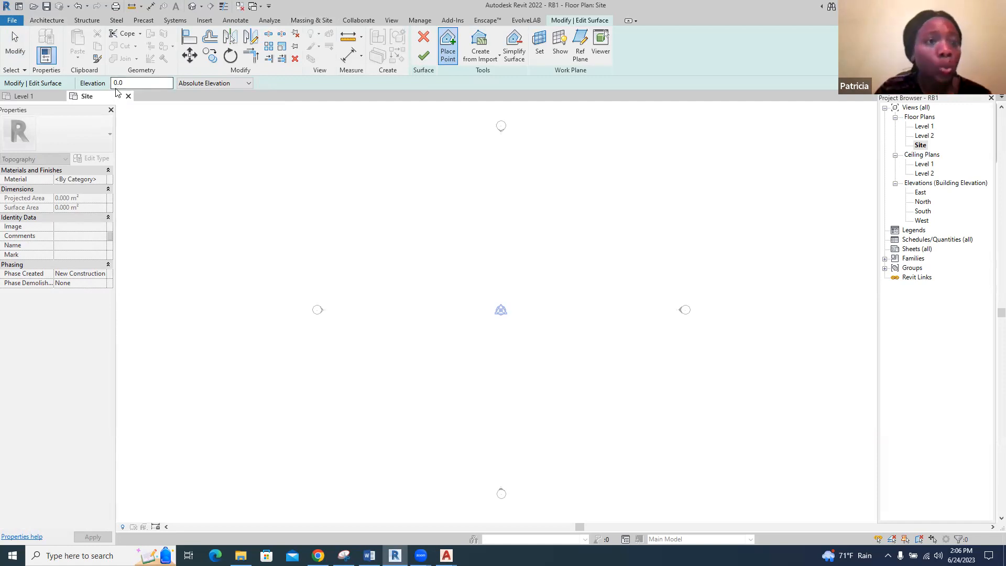
pyautogui.click(375, 163)
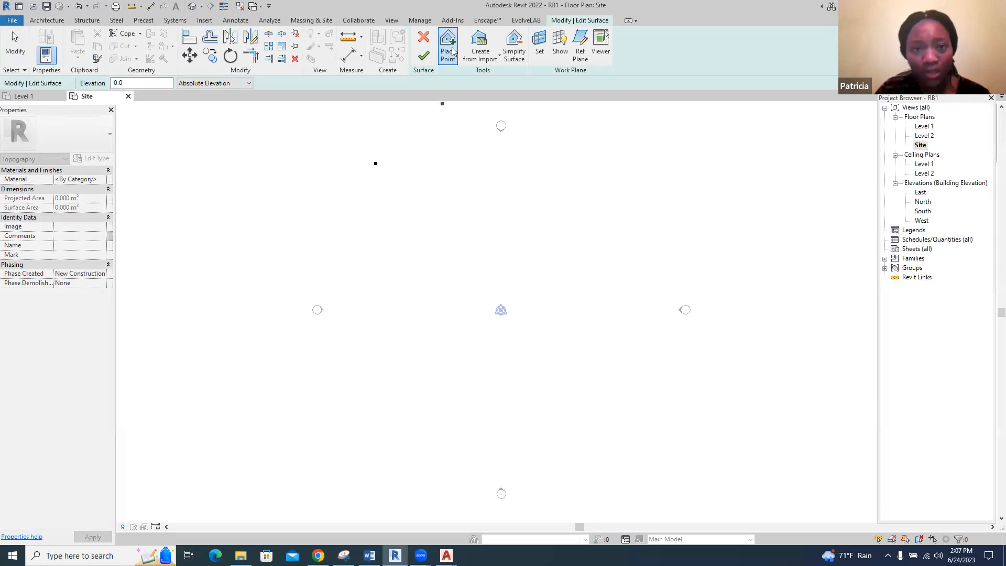
pyautogui.click(634, 168)
pyautogui.click(660, 435)
pyautogui.click(356, 431)
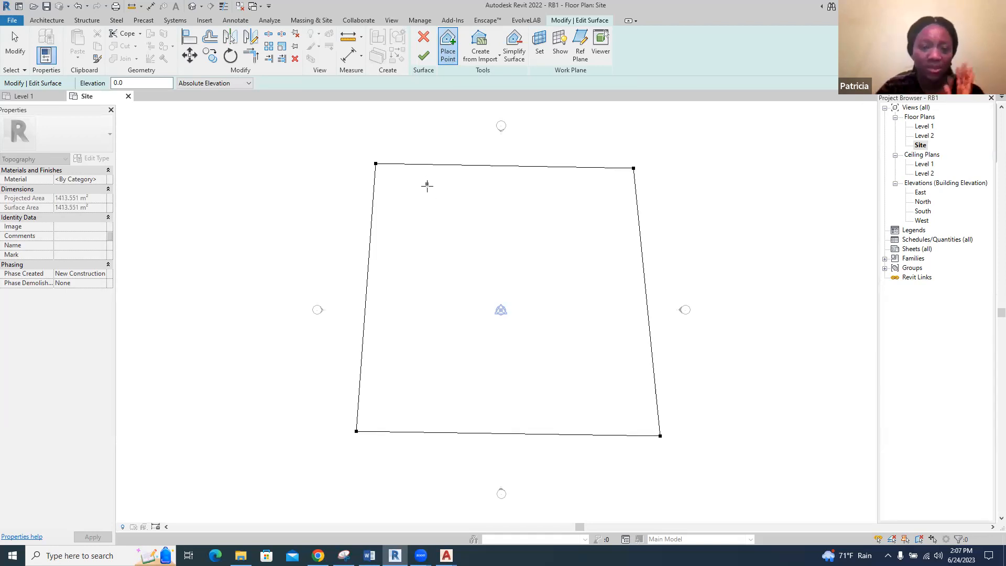
pyautogui.click(423, 56)
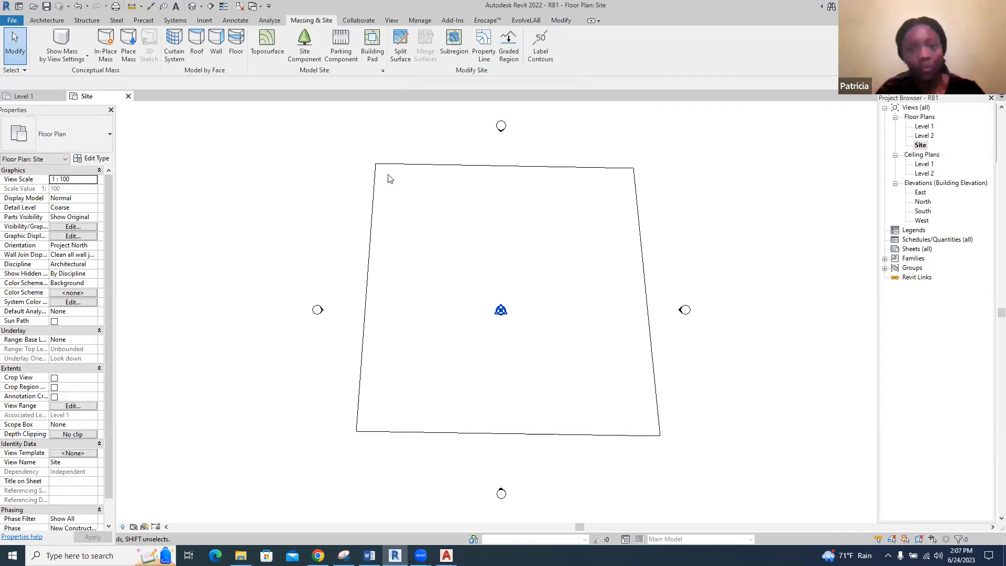
# Open the default 3D view and move the Properties palette beside the Project Browser
pyautogui.click(192, 7)
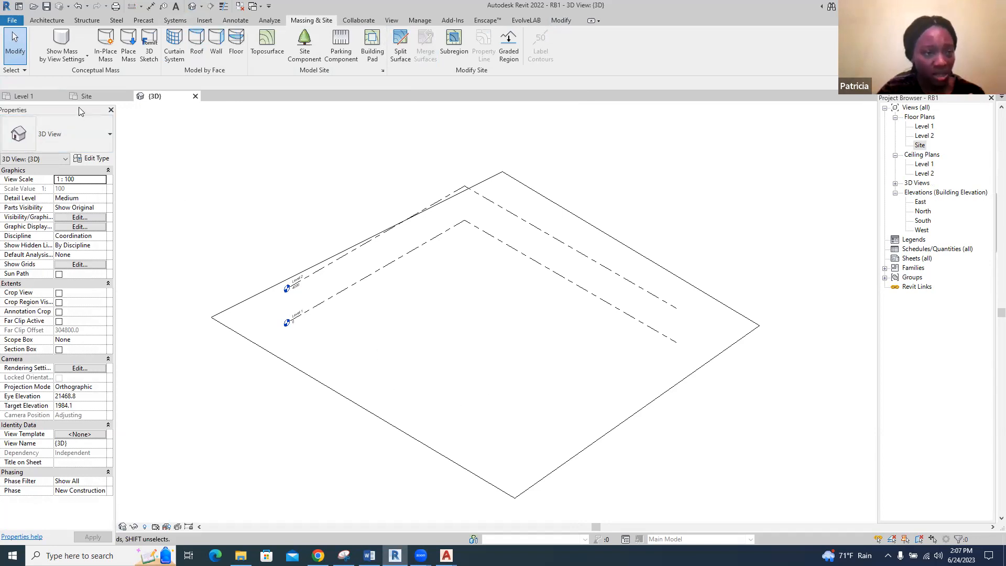
pyautogui.moveTo(79, 110); pyautogui.dragTo(79, 99)
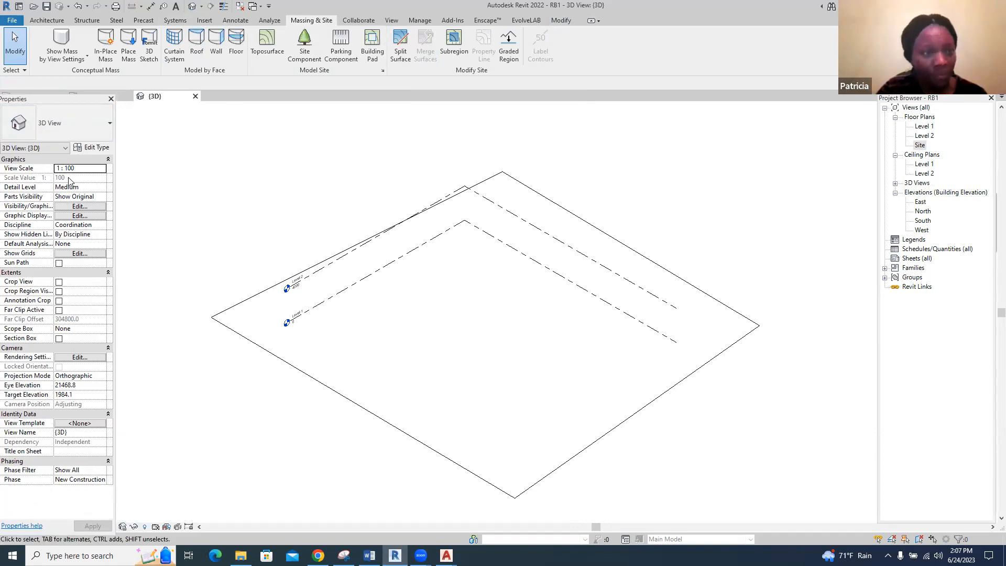
pyautogui.moveTo(74, 102); pyautogui.dragTo(30, 109)
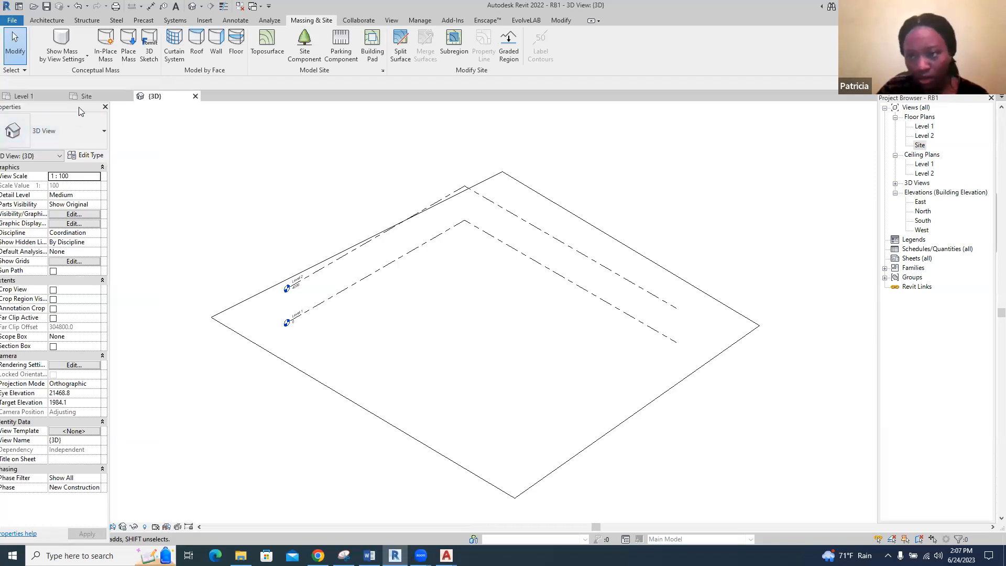
pyautogui.moveTo(78, 106); pyautogui.dragTo(621, 322)
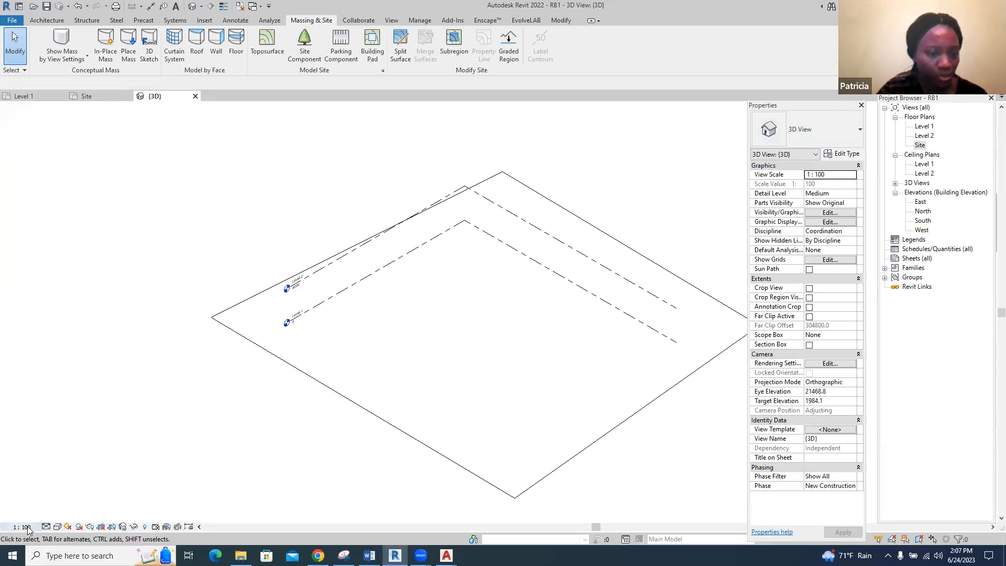
# Cycle the 3D view through the Wireframe, Hidden Line, Shaded and Consistent Colors visual styles, ending with Realistic
pyautogui.click(46, 527)
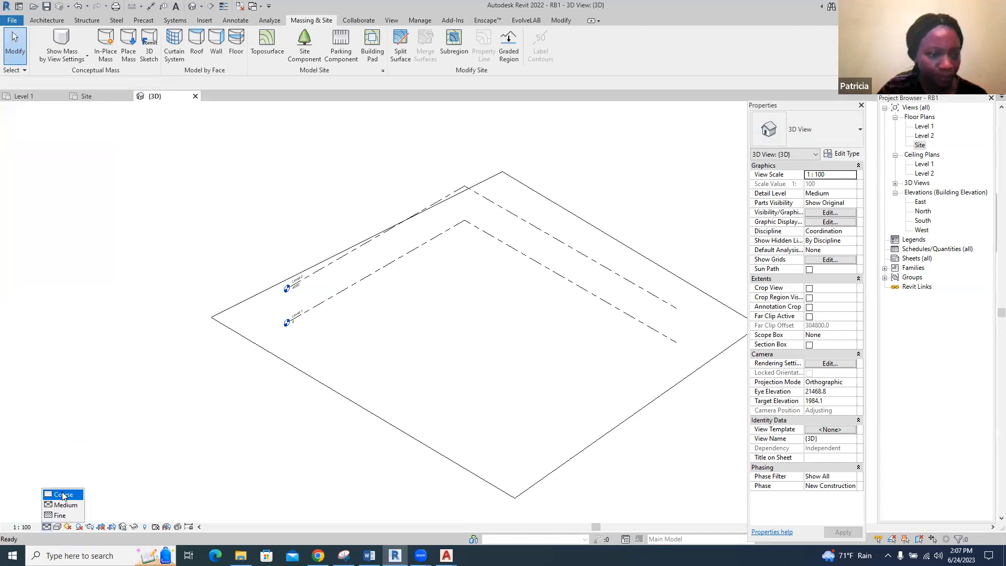
pyautogui.click(58, 527)
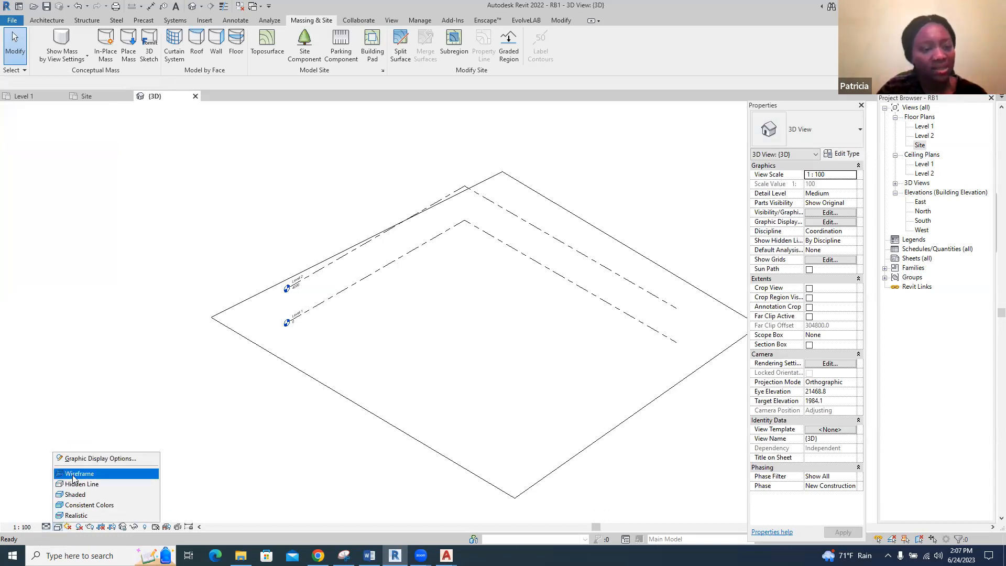
pyautogui.click(74, 475)
pyautogui.click(58, 527)
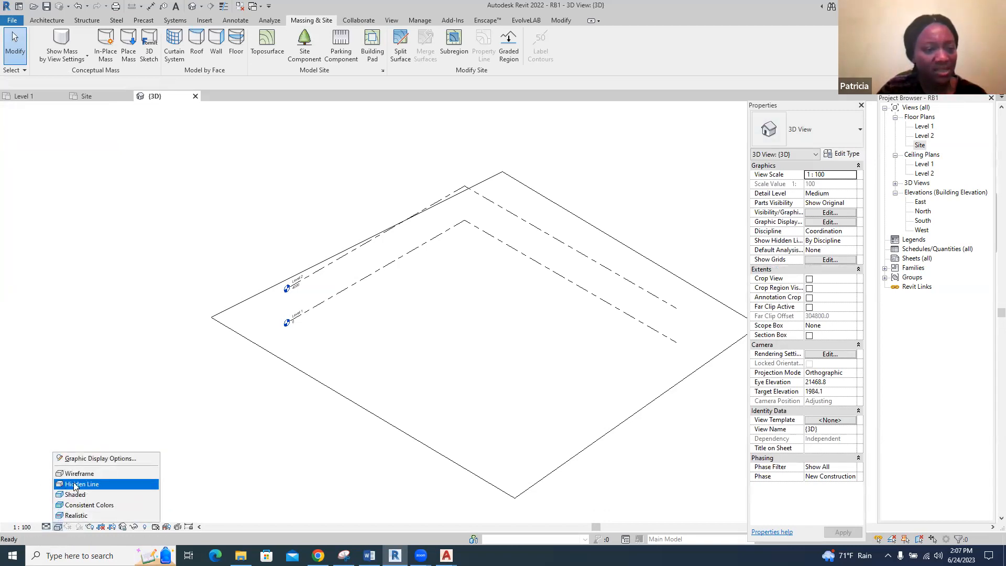
pyautogui.click(73, 485)
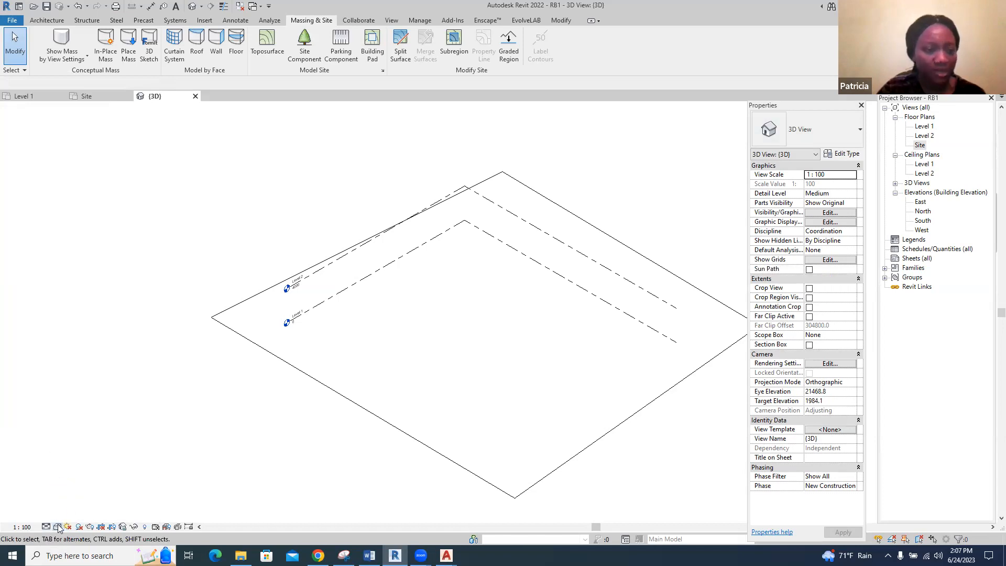
pyautogui.click(57, 526)
pyautogui.click(76, 495)
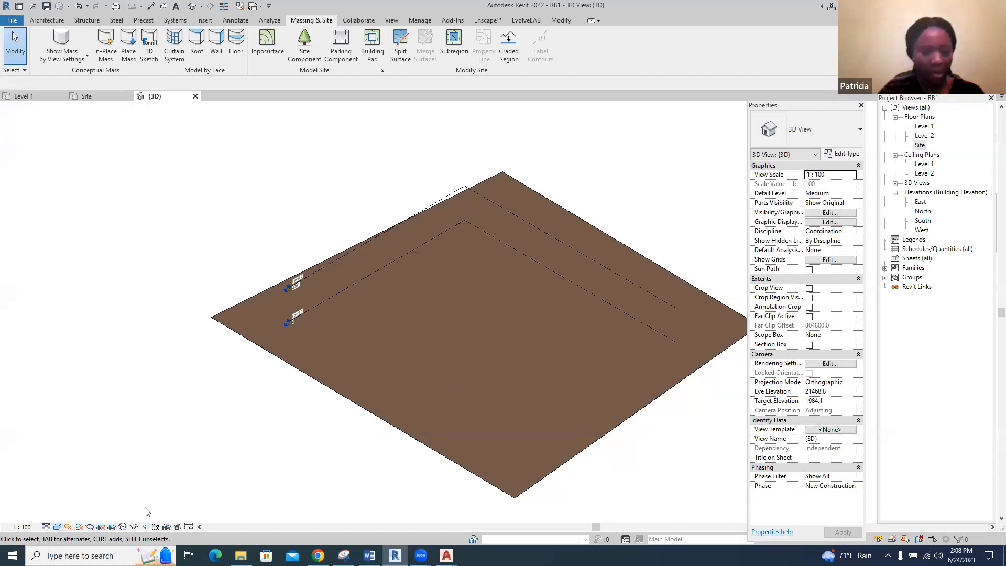
pyautogui.click(57, 527)
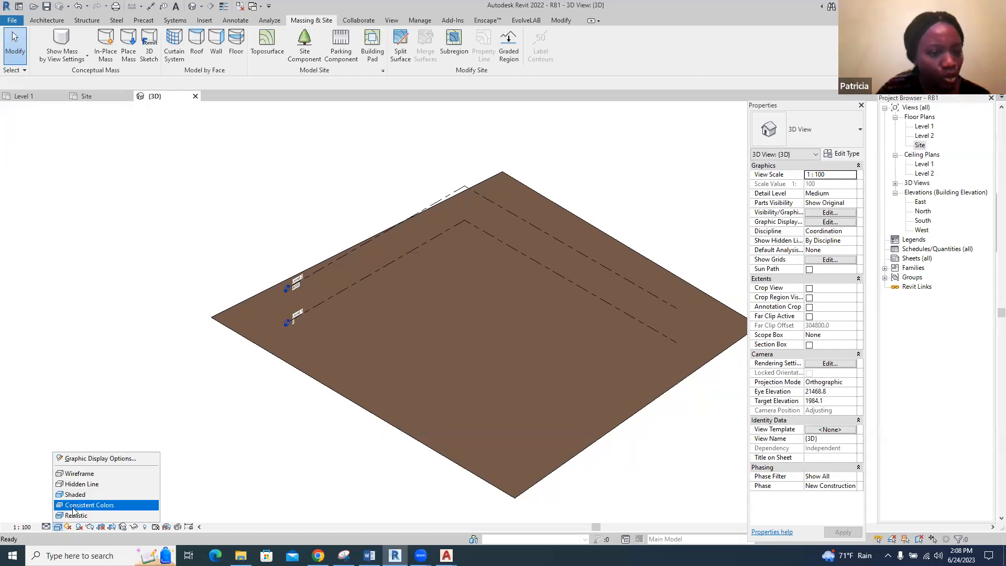
pyautogui.click(73, 506)
pyautogui.click(58, 527)
pyautogui.click(73, 516)
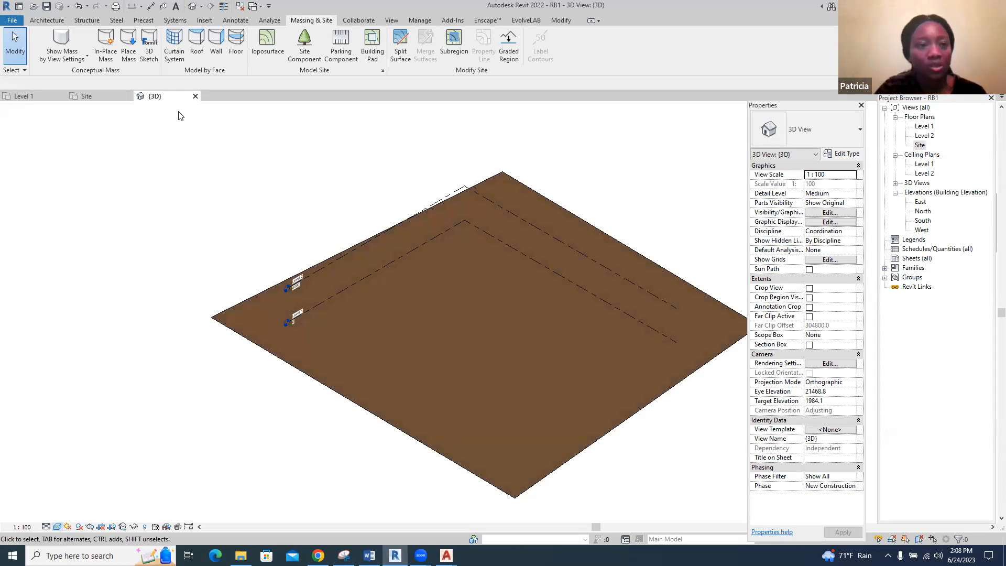
# Compare the open Level 1, Site and 3D views by switching between them, ending on the Level 1 floor plan
pyautogui.click(16, 99)
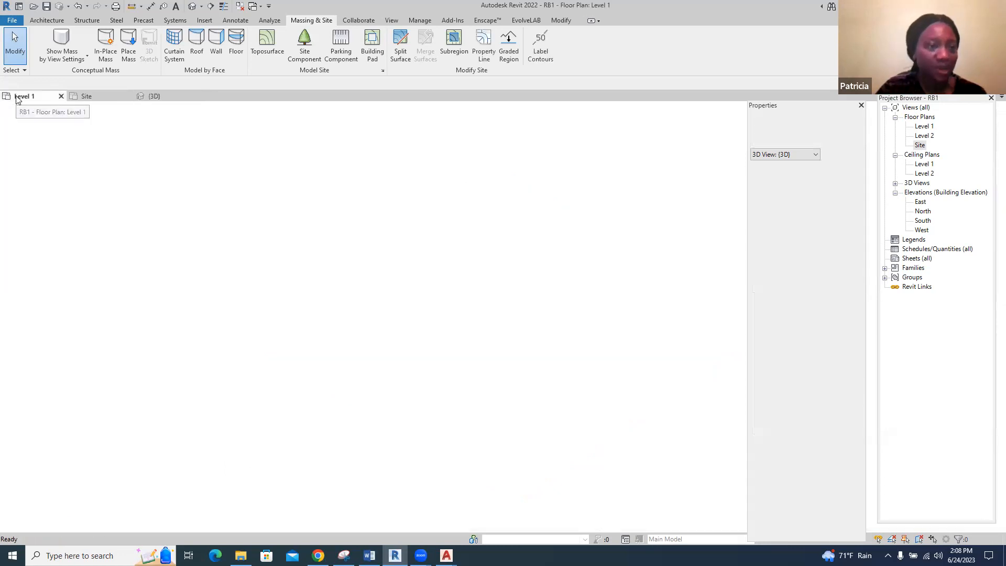
pyautogui.click(87, 97)
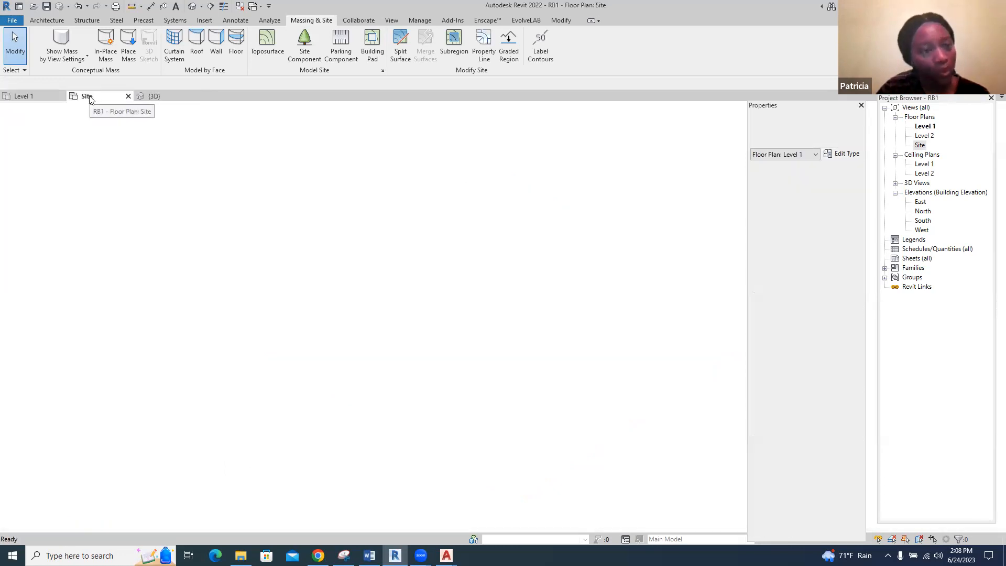
pyautogui.click(152, 97)
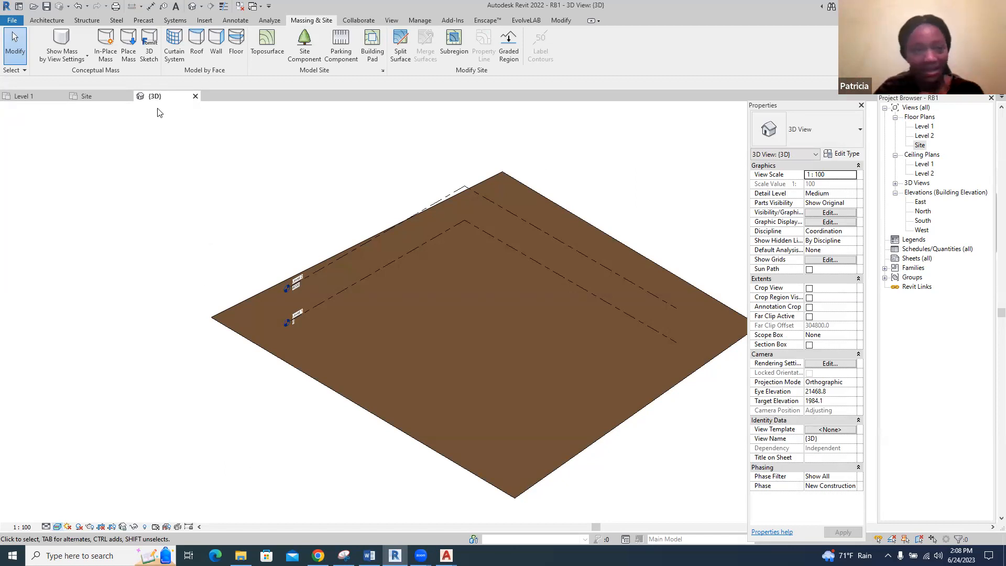
pyautogui.click(87, 97)
pyautogui.click(32, 96)
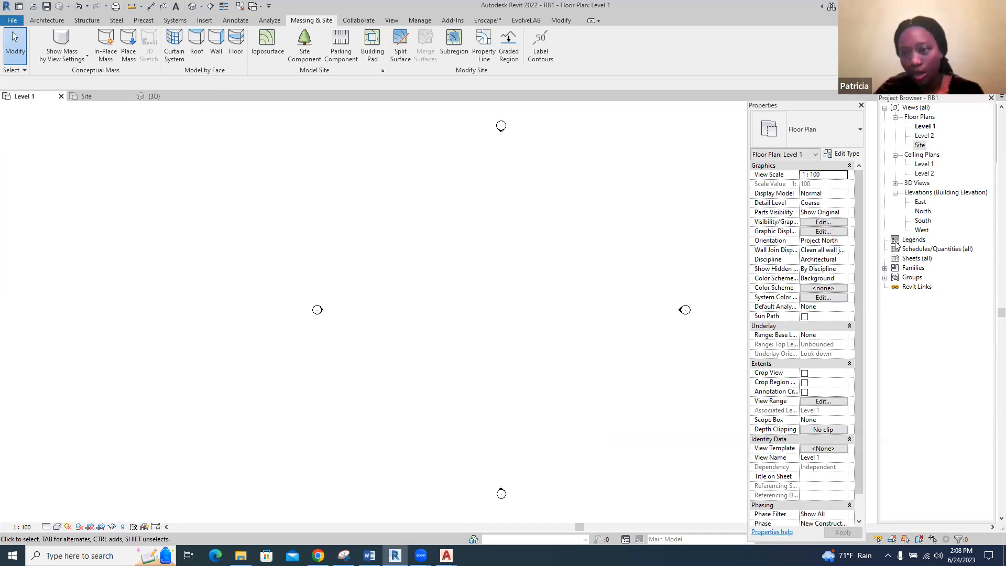
# Open the East building elevation and examine the Level 1 and Level 2 lines and their level heads
pyautogui.click(921, 202)
pyautogui.doubleClick(921, 203)
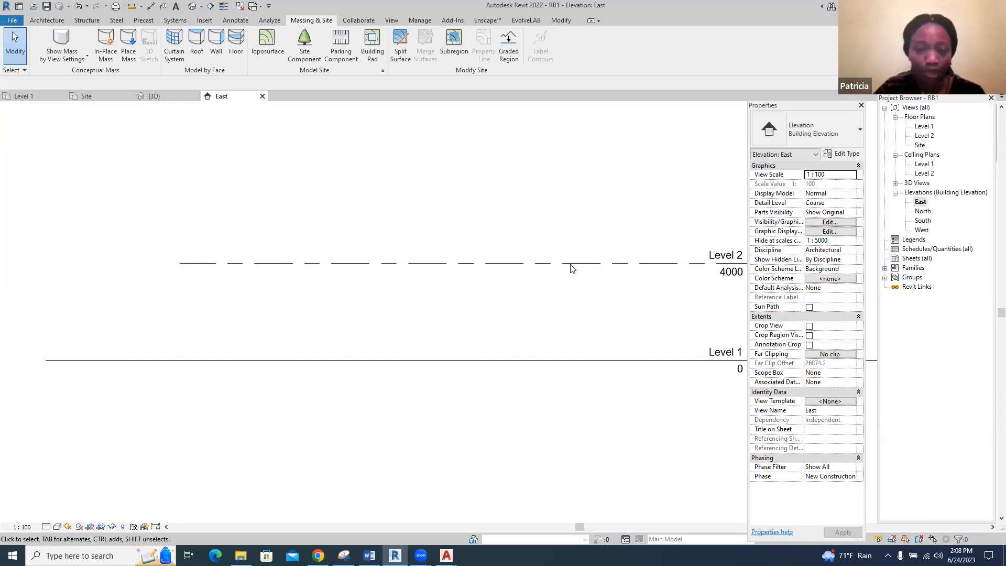
pyautogui.scroll(-3, 341, 258)
pyautogui.scroll(3, 573, 298)
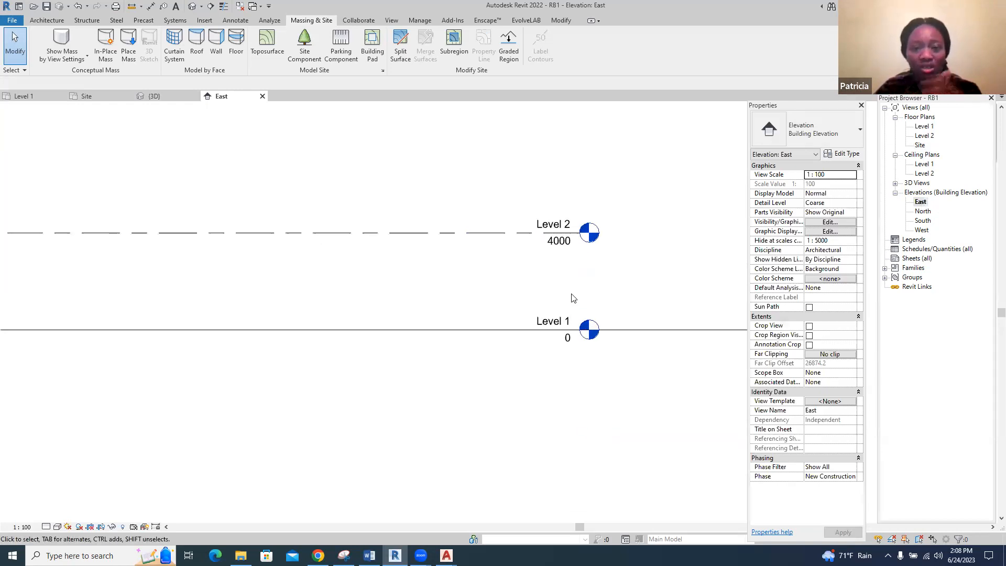
pyautogui.scroll(2, 573, 299)
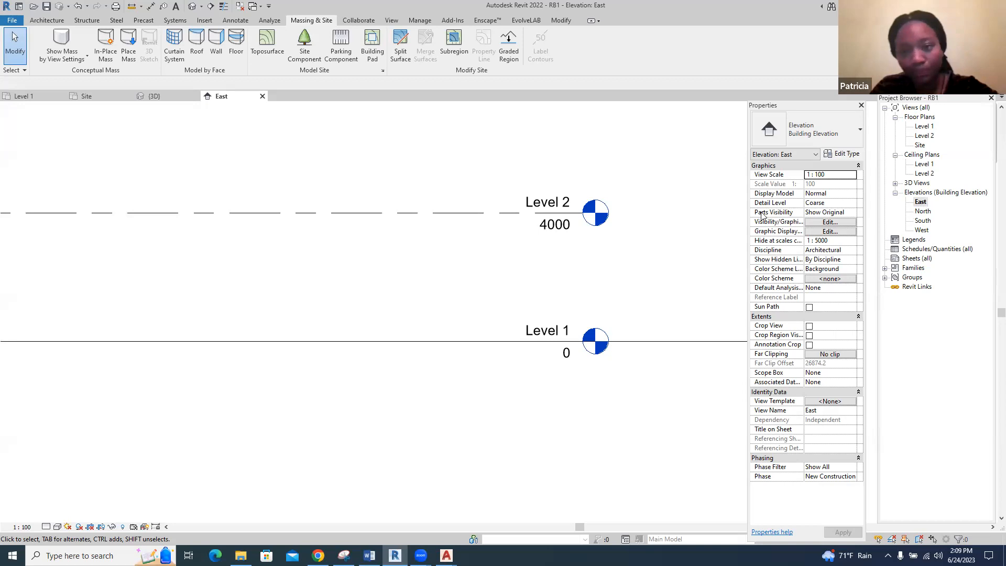
pyautogui.scroll(-1, 613, 287)
pyautogui.scroll(-2, 611, 286)
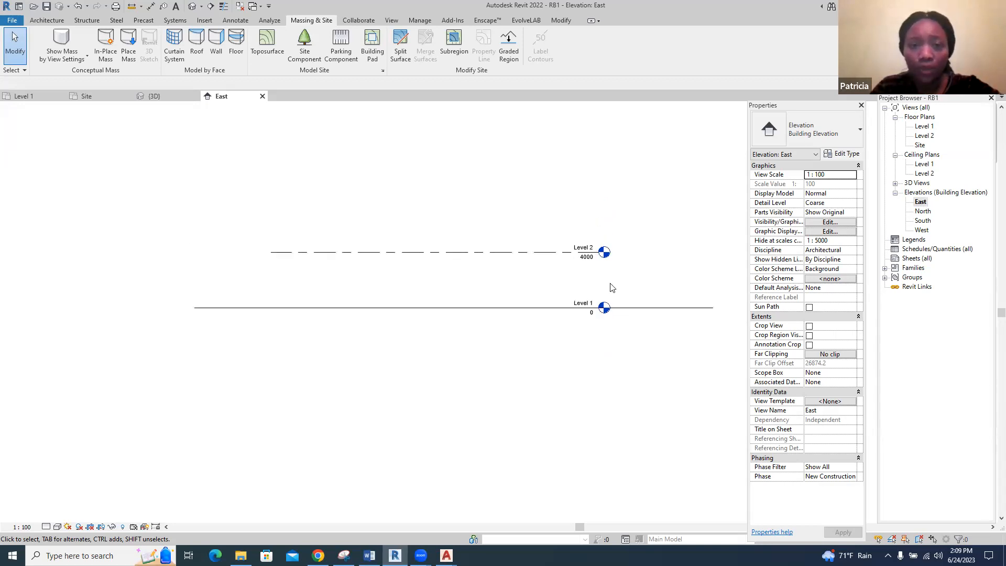
pyautogui.scroll(1, 585, 282)
pyautogui.scroll(1, 587, 282)
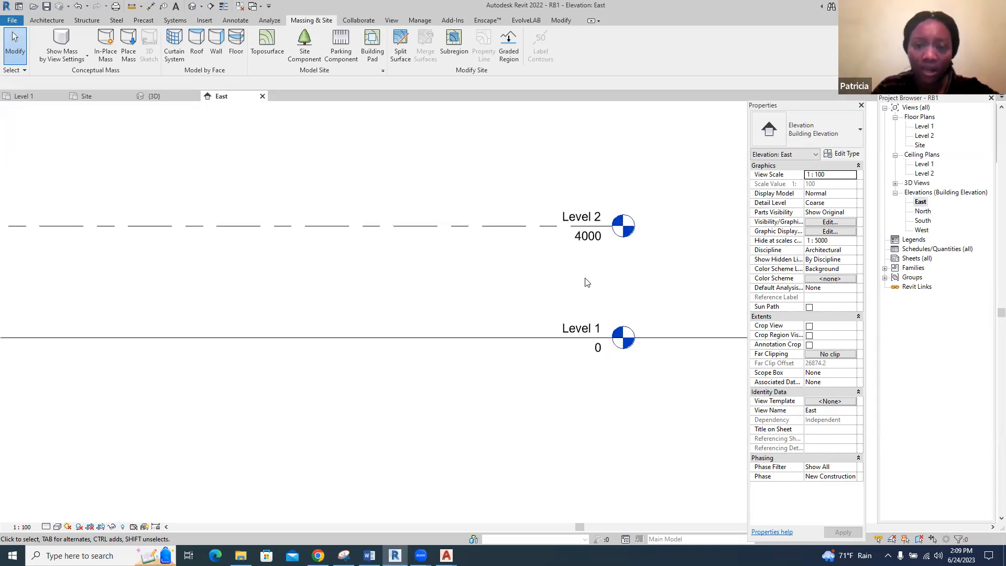
# Rename Level 1 to "Ground level" in the East elevation and rename its corresponding views as well
pyautogui.click(573, 329)
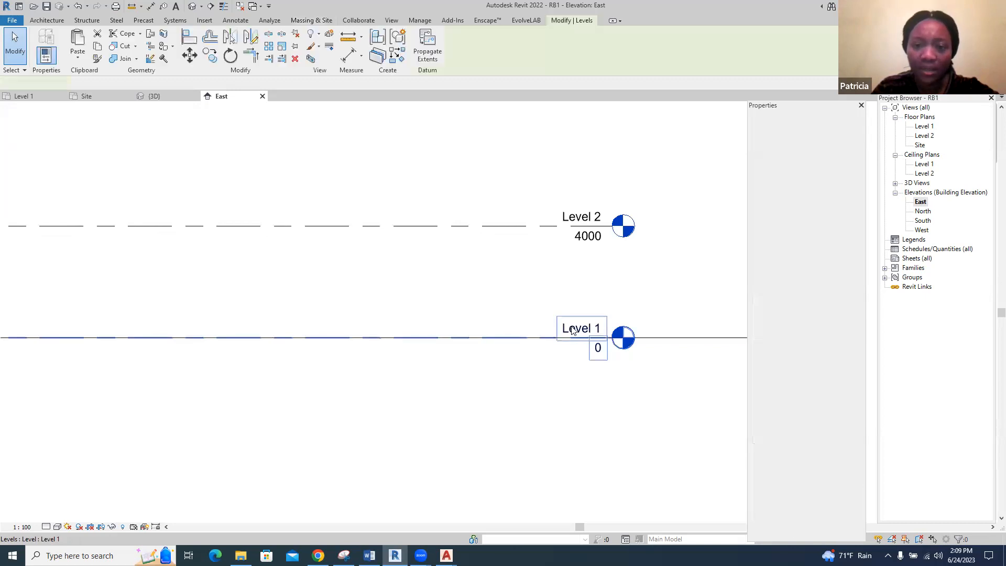
pyautogui.click(573, 329)
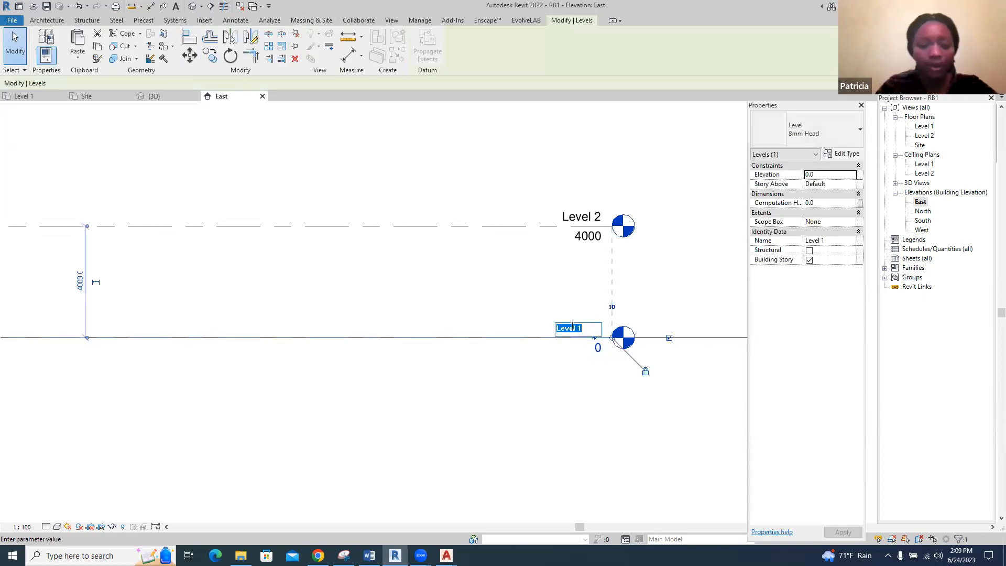
pyautogui.write('Ground l')
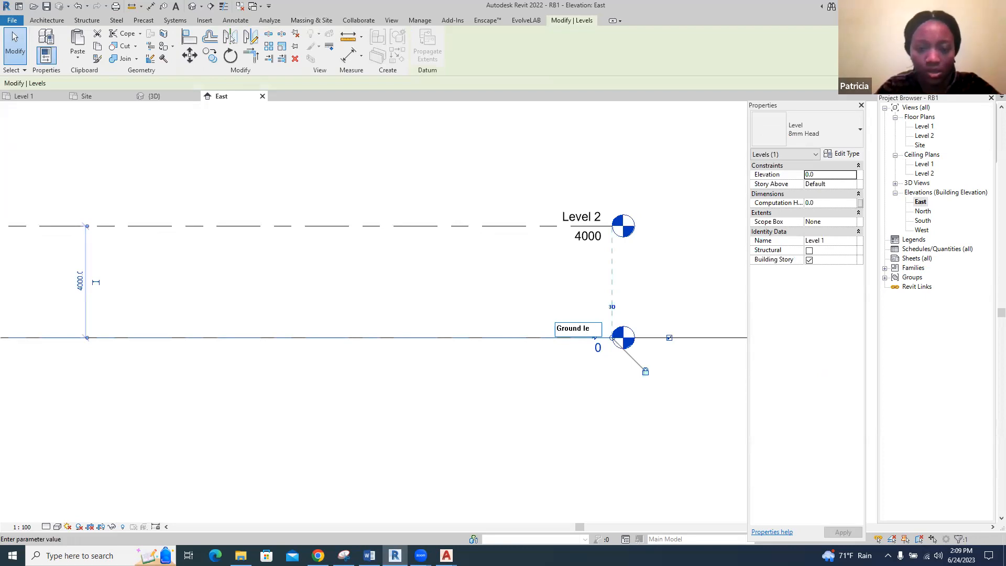
pyautogui.click(591, 432)
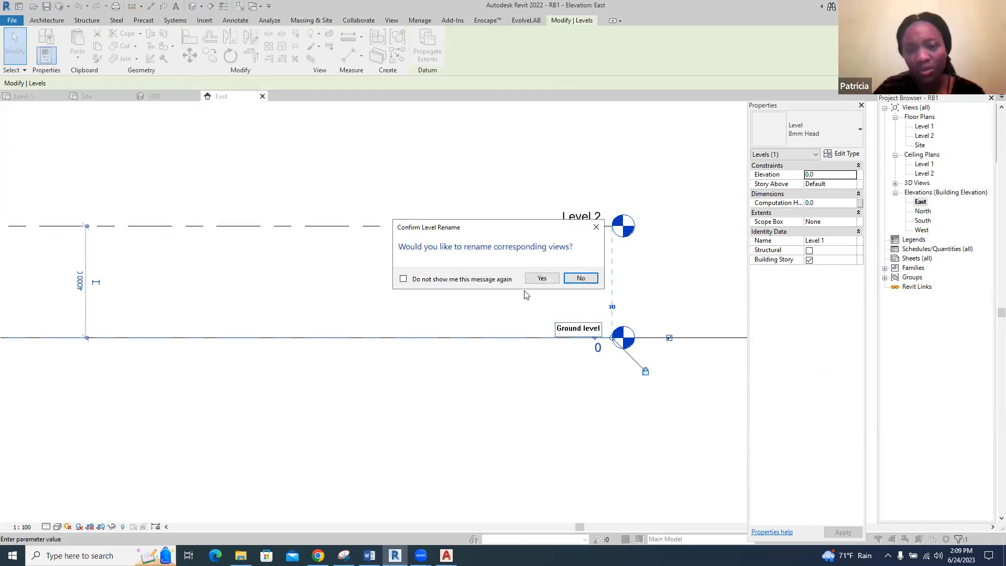
pyautogui.click(540, 279)
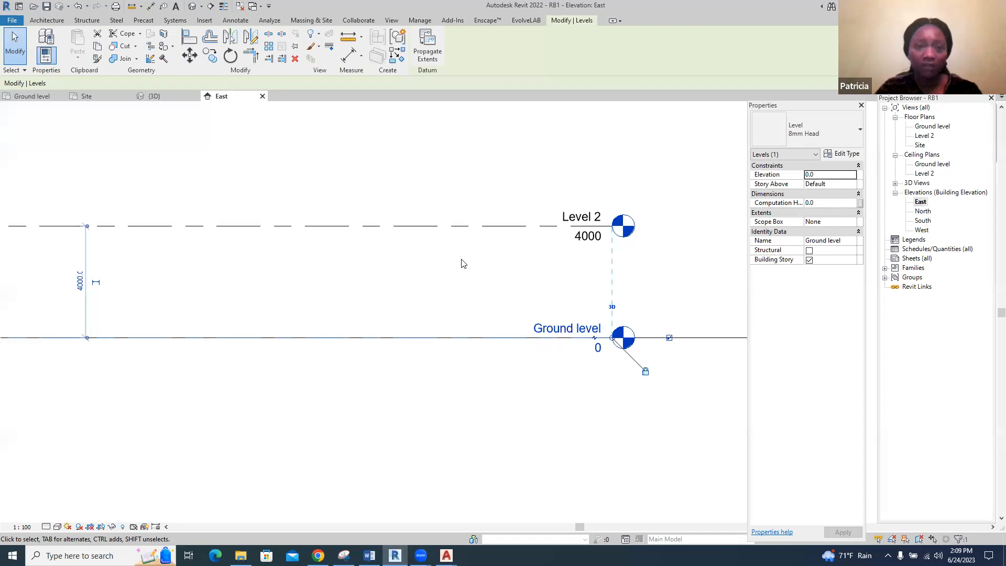
# Add a new level 450 mm above Ground level by picking the Ground level line with an offset
pyautogui.click(43, 21)
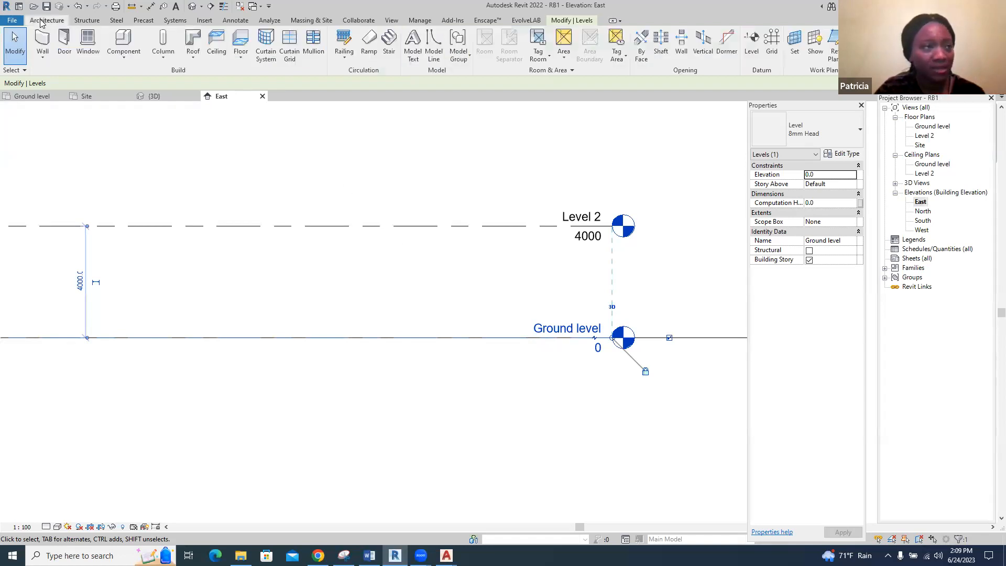
pyautogui.click(752, 43)
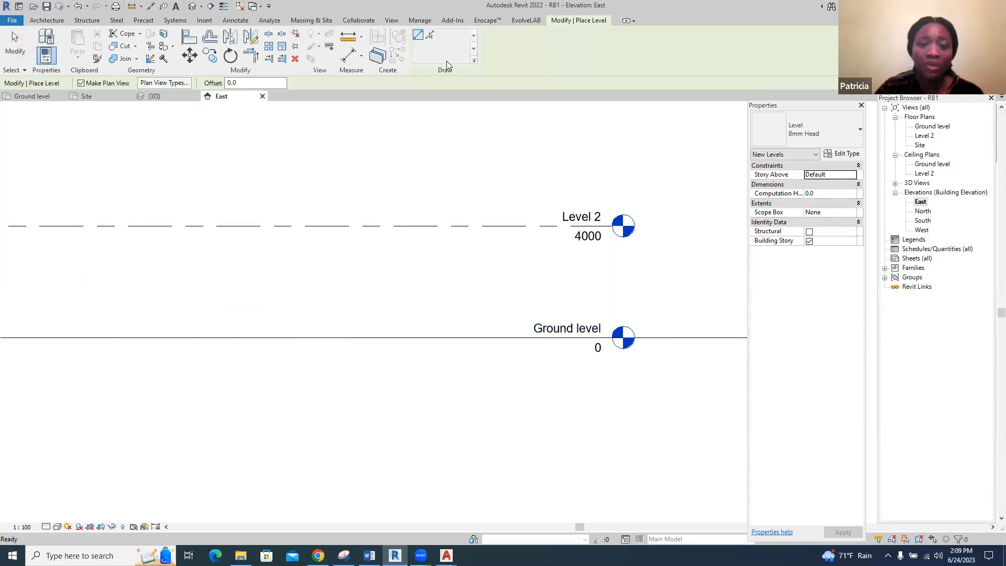
pyautogui.click(431, 36)
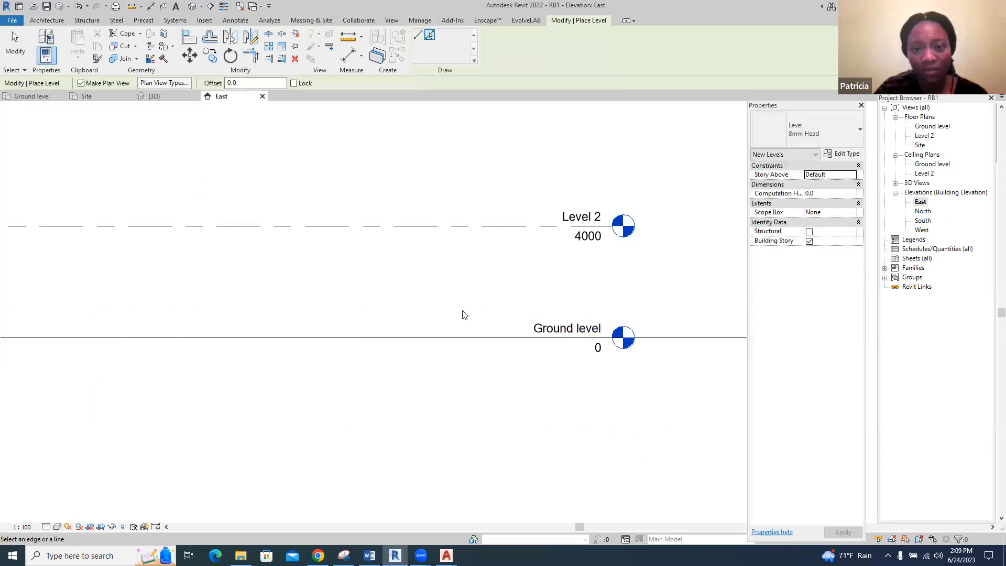
pyautogui.click(228, 83)
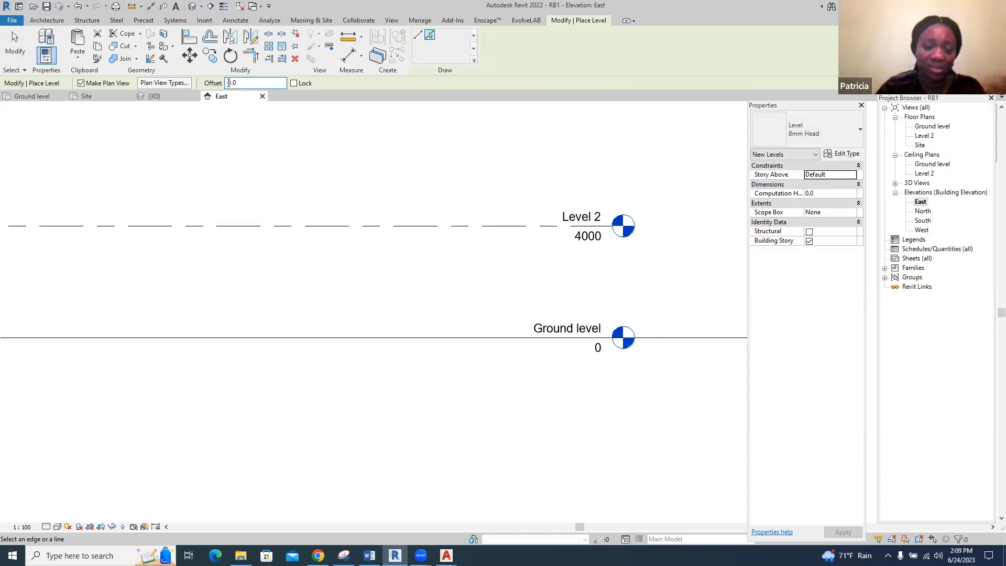
pyautogui.write('45')
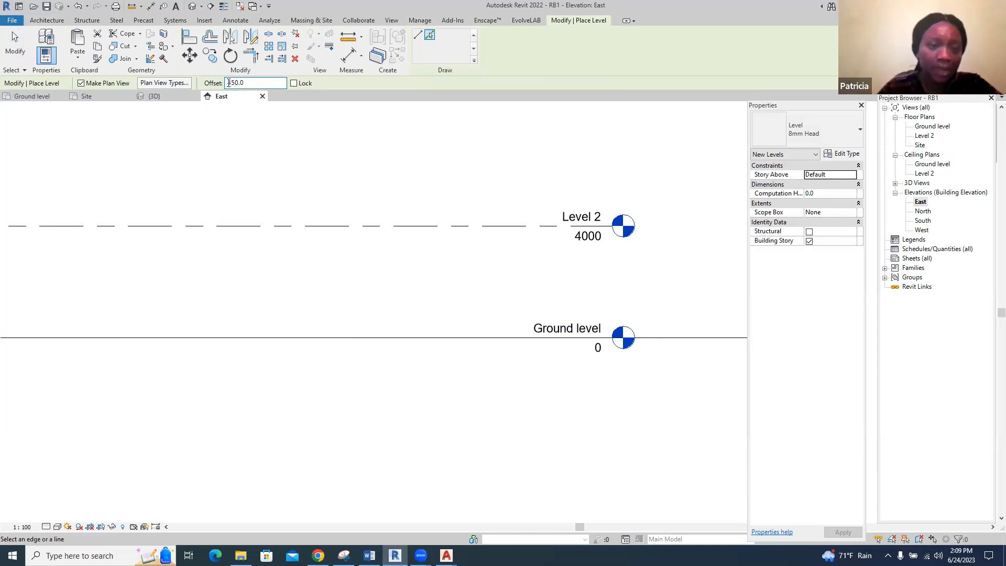
pyautogui.click(442, 338)
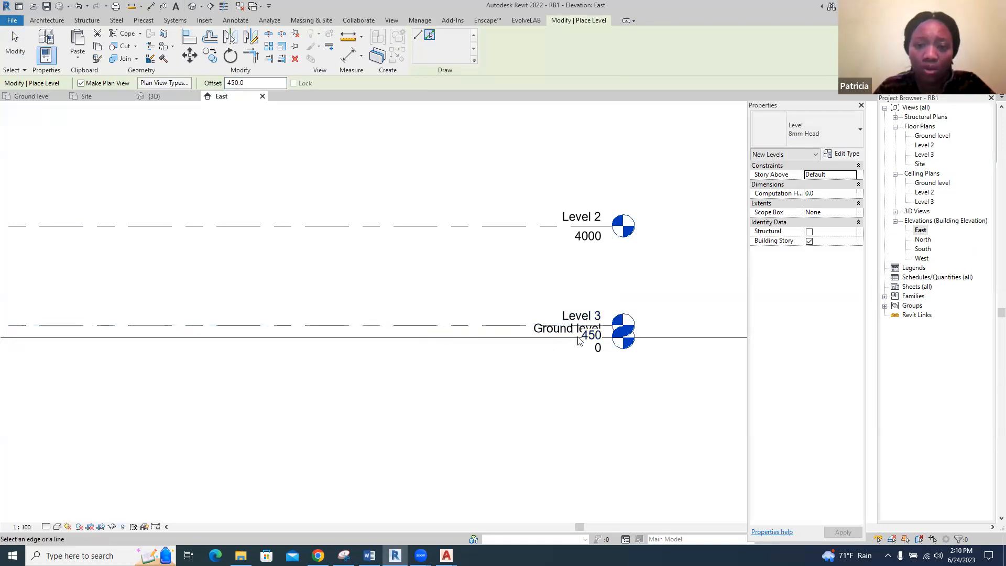
pyautogui.press('Escape')
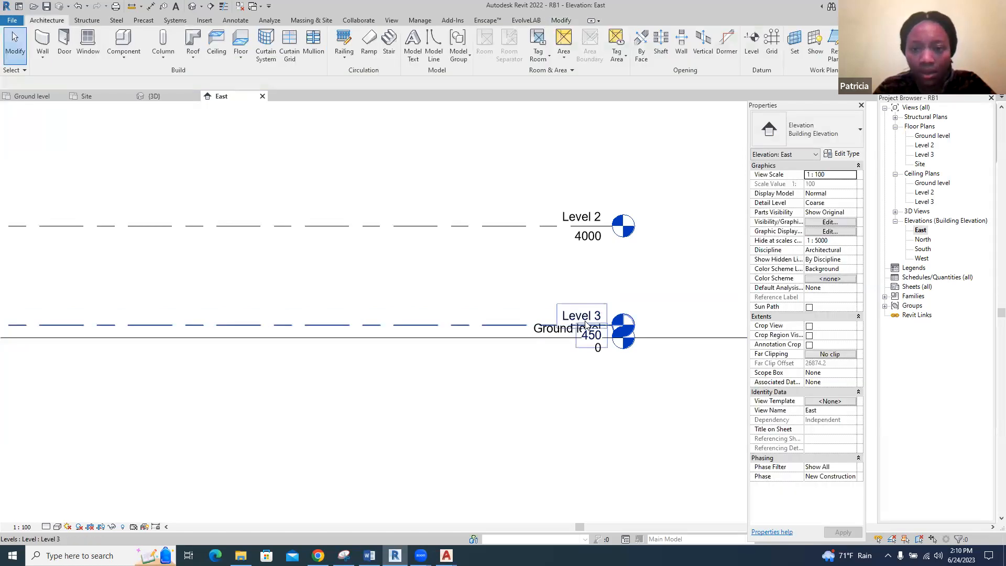
# Rename the new level at 450 to "Floor level" and rename its corresponding views as well
pyautogui.click(573, 313)
pyautogui.click(574, 314)
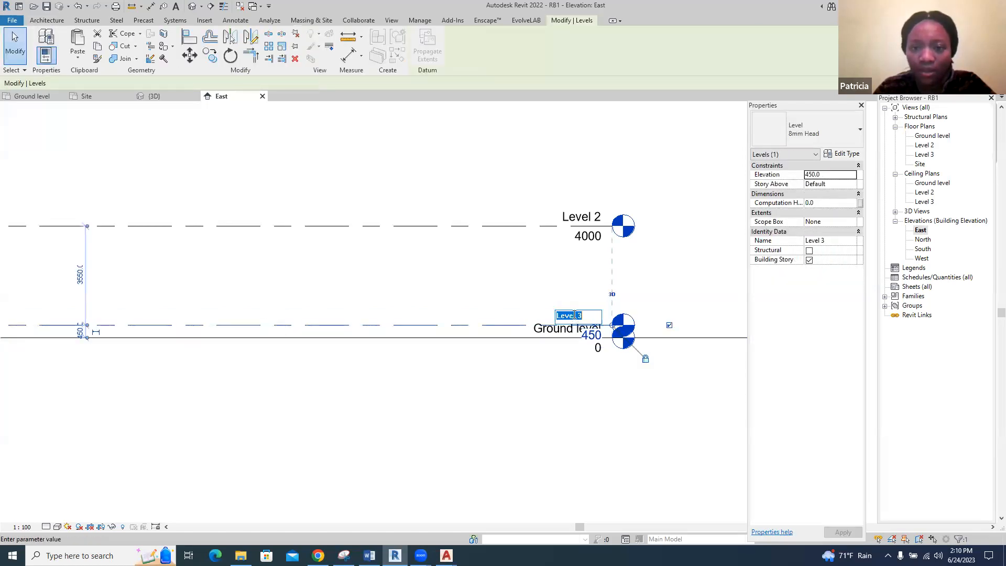
pyautogui.write('Flo')
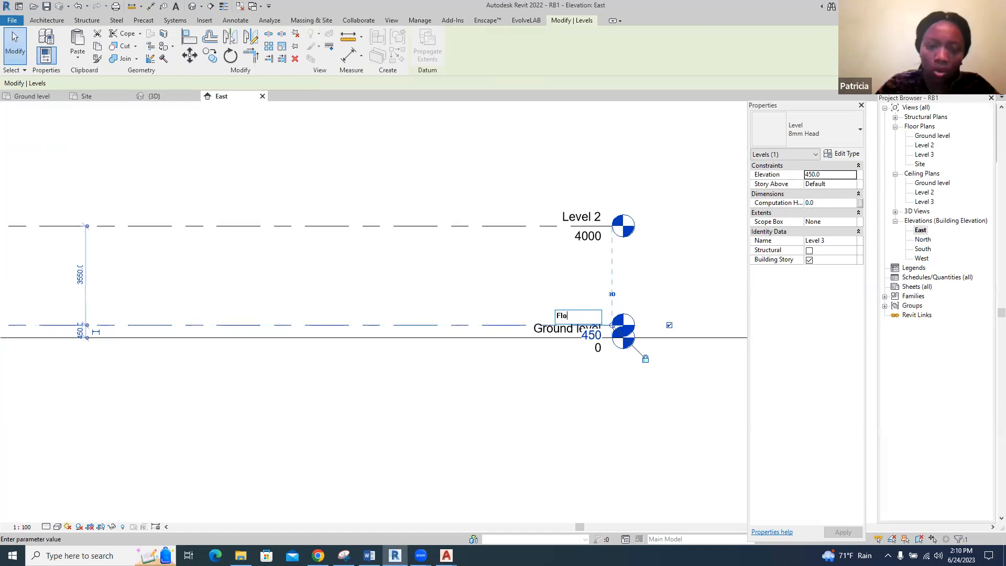
pyautogui.write('or level')
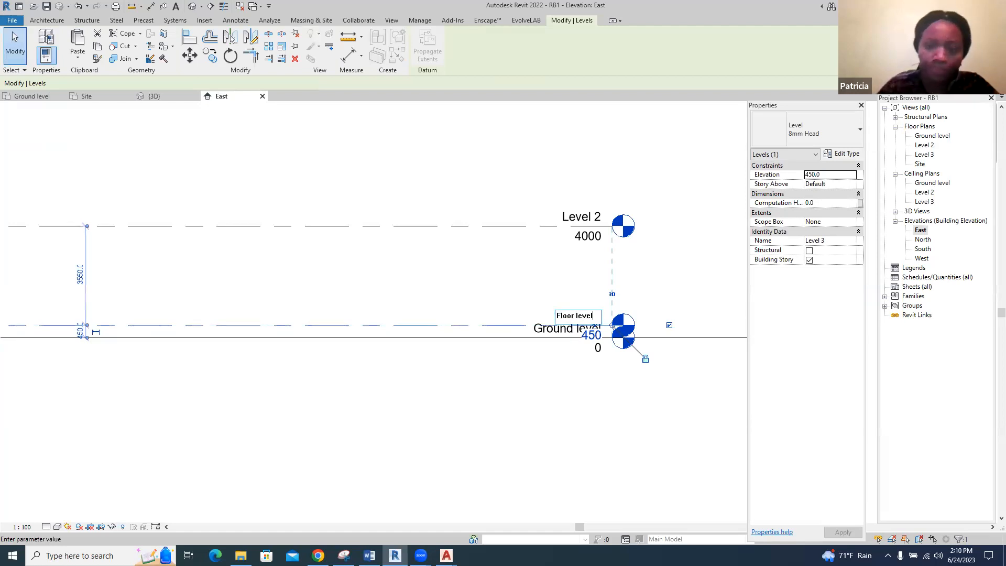
pyautogui.click(593, 402)
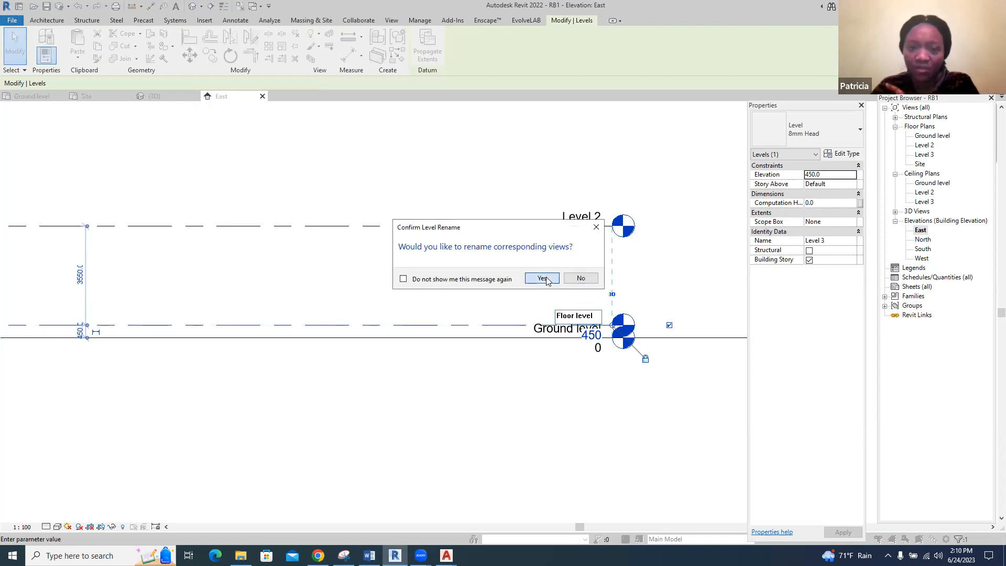
pyautogui.click(542, 279)
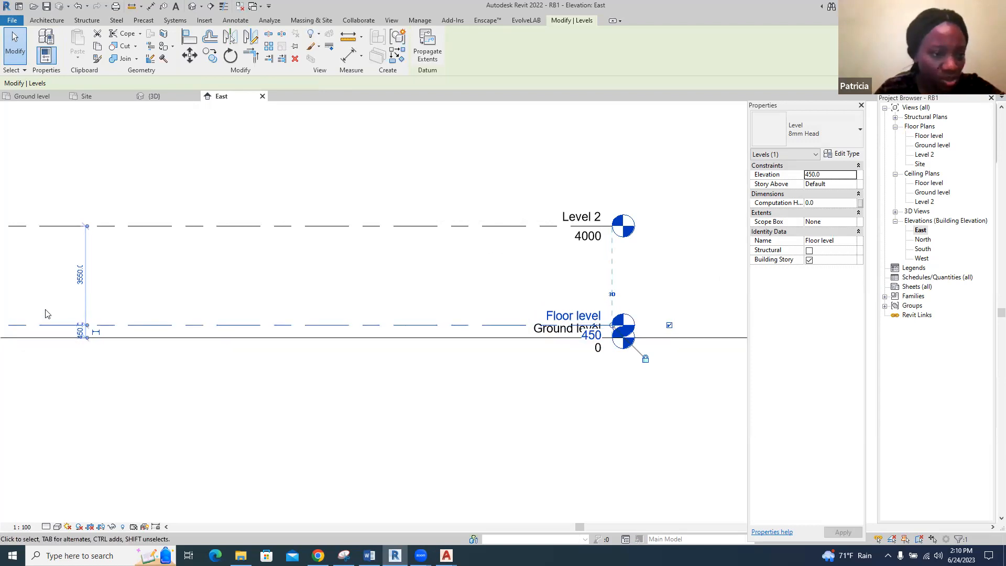
# Try to set the distance between Floor level and Level 2 to 3000 mm in the East elevation, then undo it
pyautogui.scroll(3, 45, 313)
pyautogui.scroll(2, 49, 251)
pyautogui.scroll(-3, 50, 299)
pyautogui.scroll(1, 35, 244)
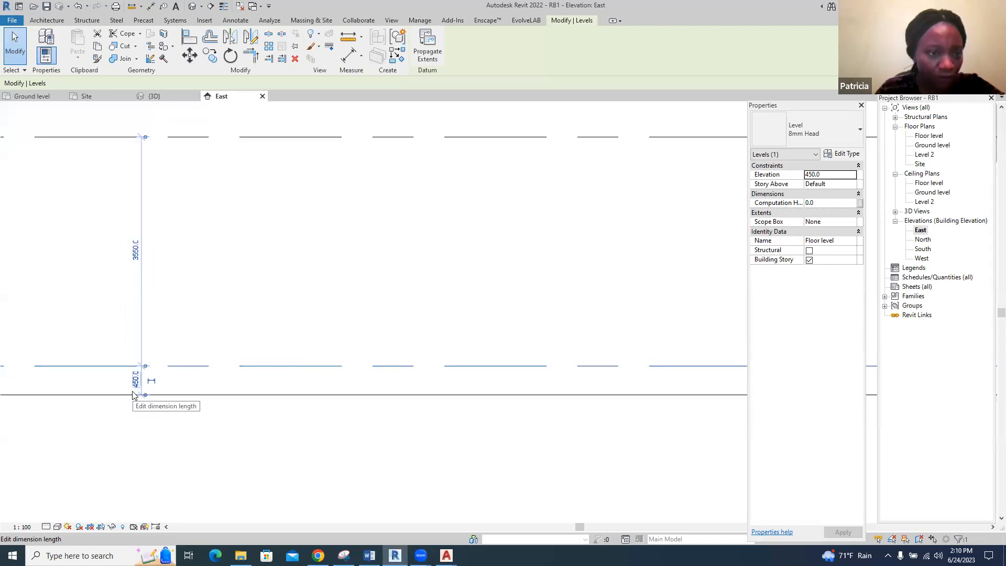
pyautogui.click(136, 252)
pyautogui.write('3000')
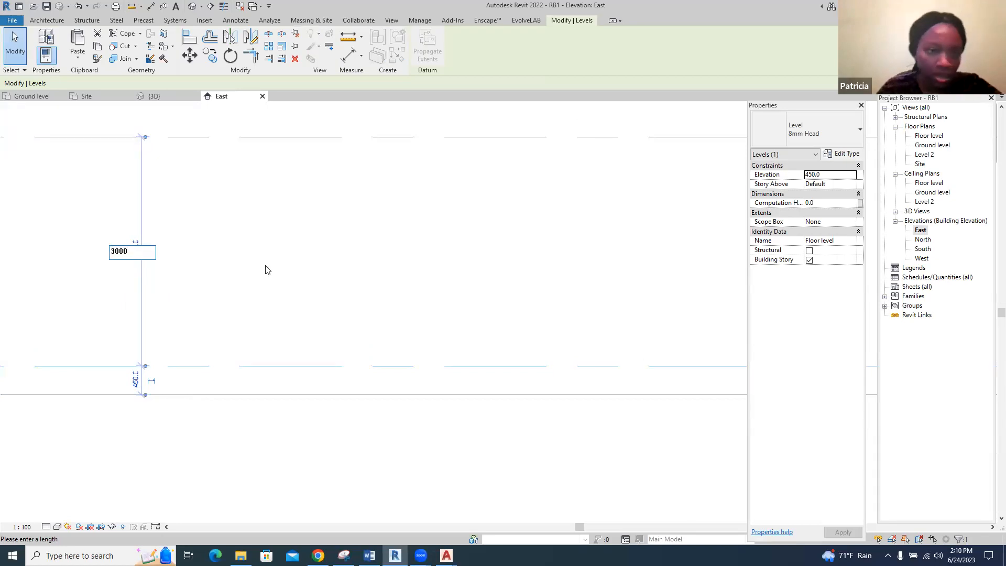
pyautogui.press('Return')
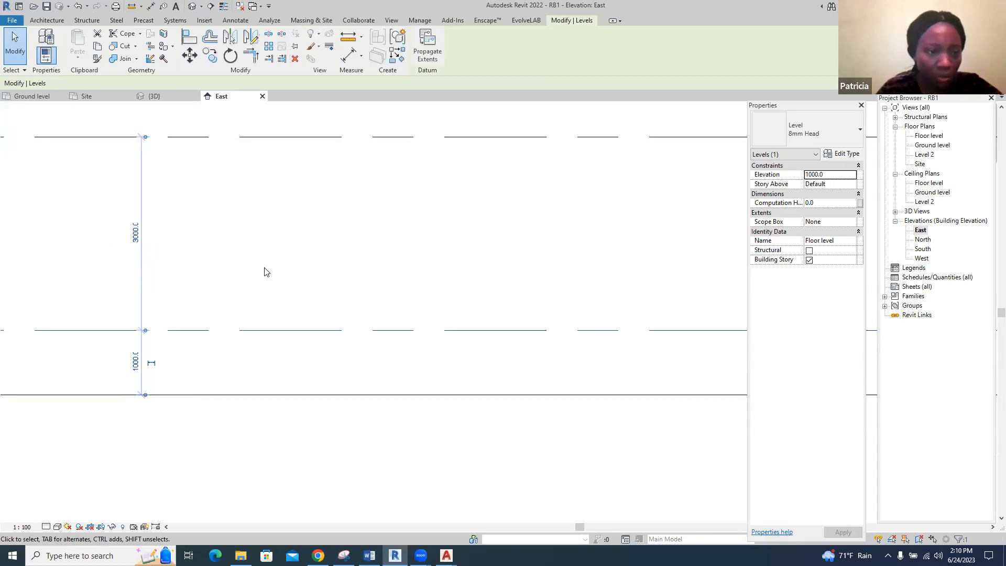
pyautogui.click(164, 362)
# Rename Level 2 to "Roof level" in the East elevation and rename its corresponding views as well
pyautogui.scroll(-4, 86, 319)
pyautogui.scroll(2, 592, 277)
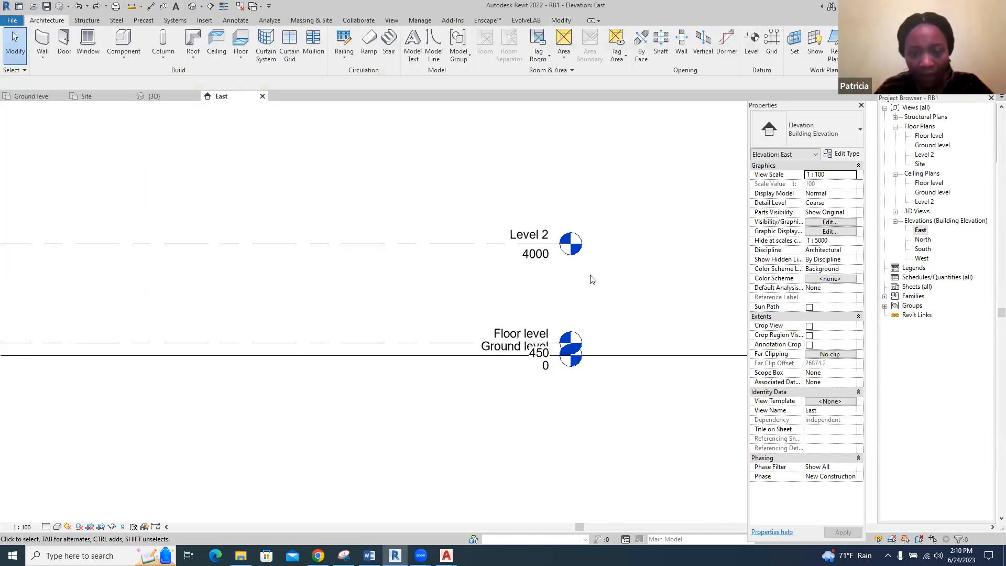
pyautogui.click(532, 231)
pyautogui.click(533, 229)
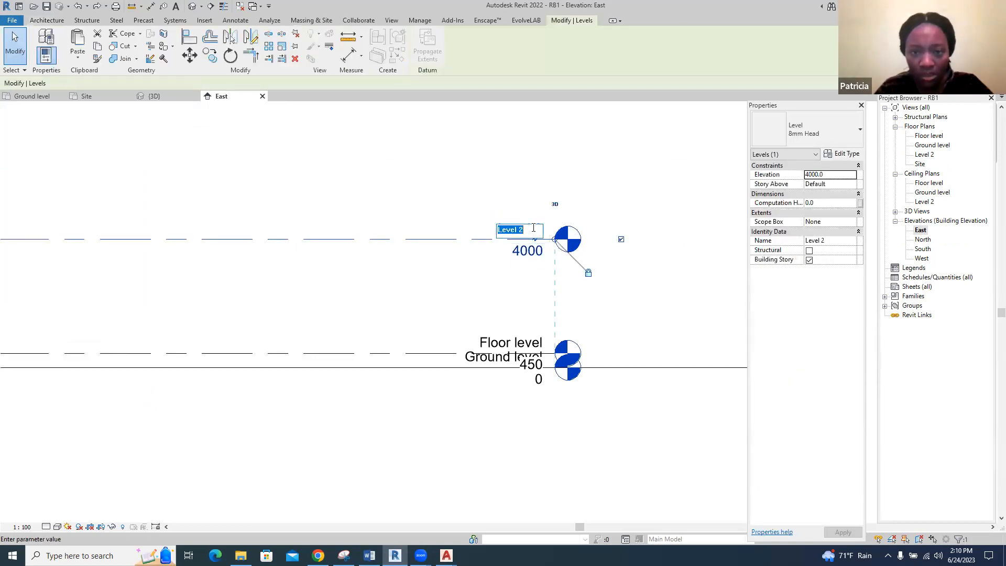
pyautogui.write('Roof leve')
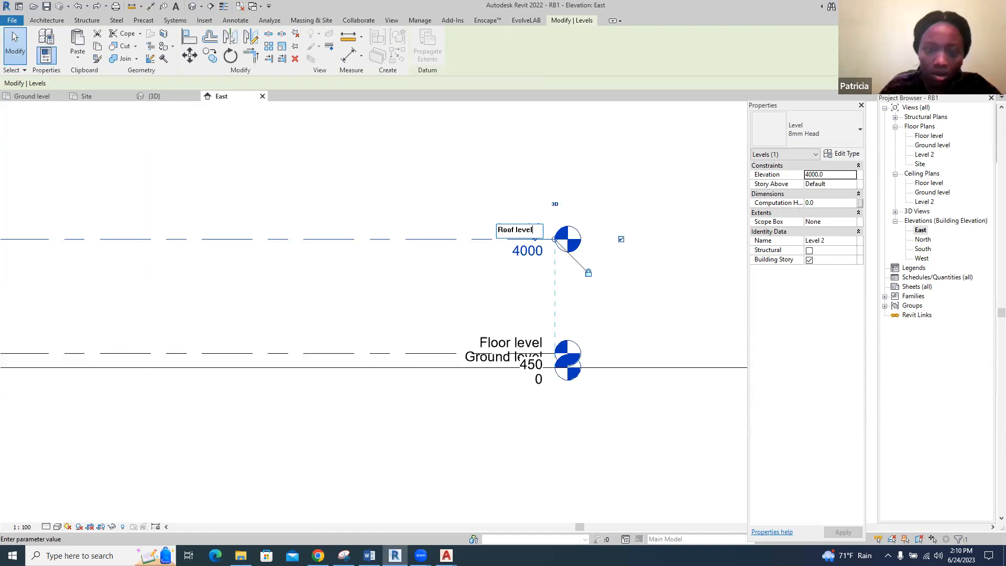
pyautogui.click(663, 265)
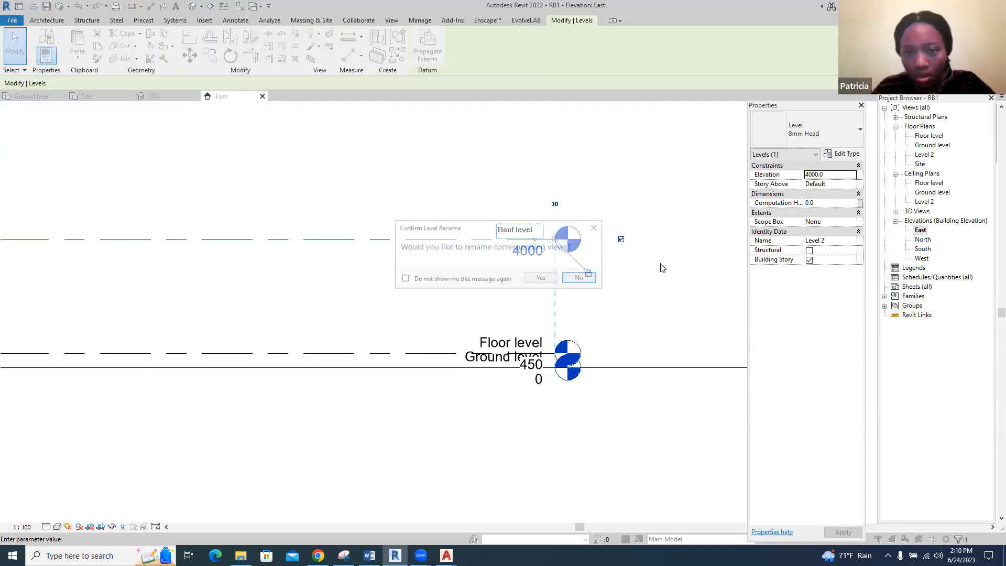
pyautogui.click(542, 278)
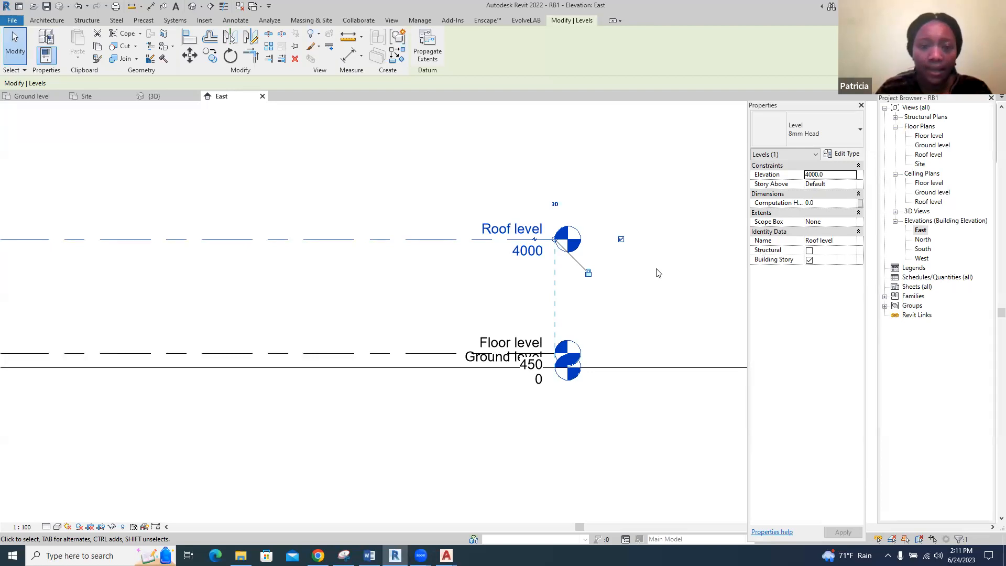
# Set the elevation of Roof level to 3450 mm
pyautogui.scroll(-3, 721, 299)
pyautogui.click(594, 270)
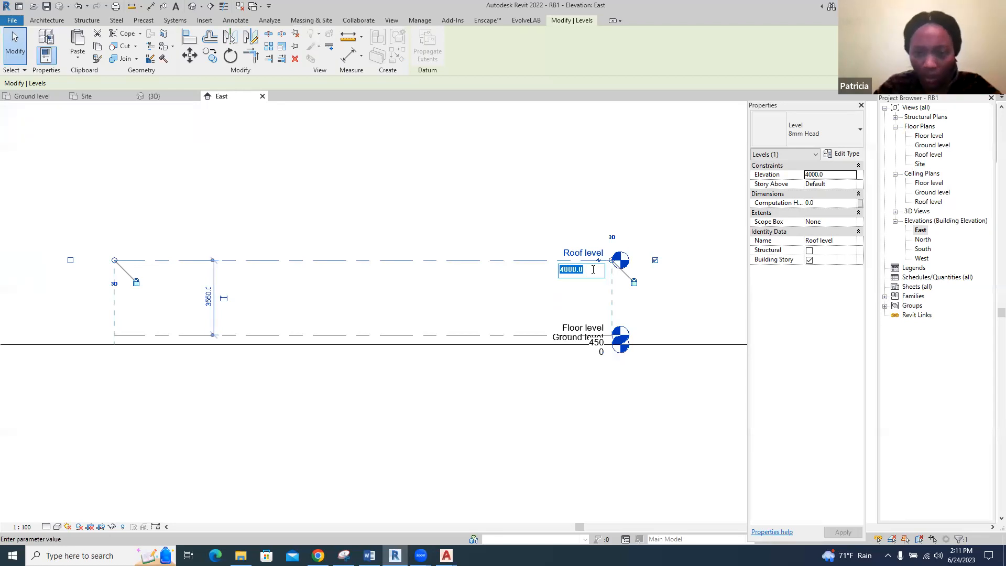
pyautogui.write('3450')
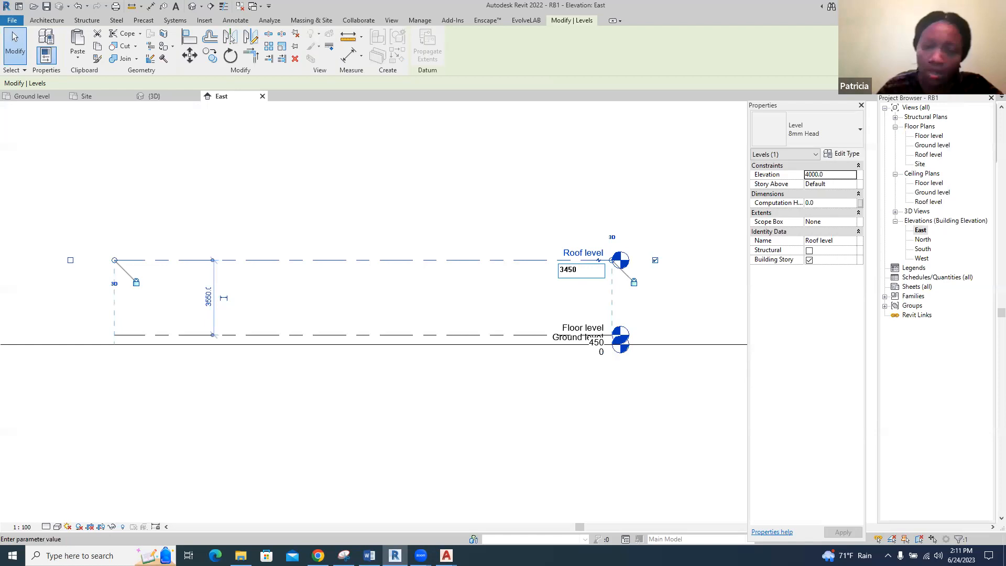
pyautogui.press('Return')
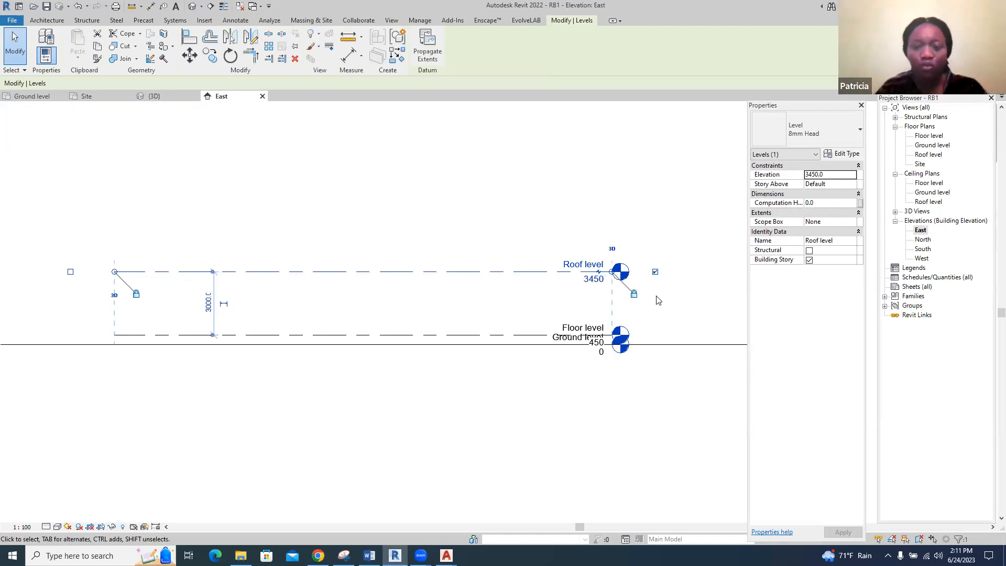
pyautogui.scroll(1, 659, 299)
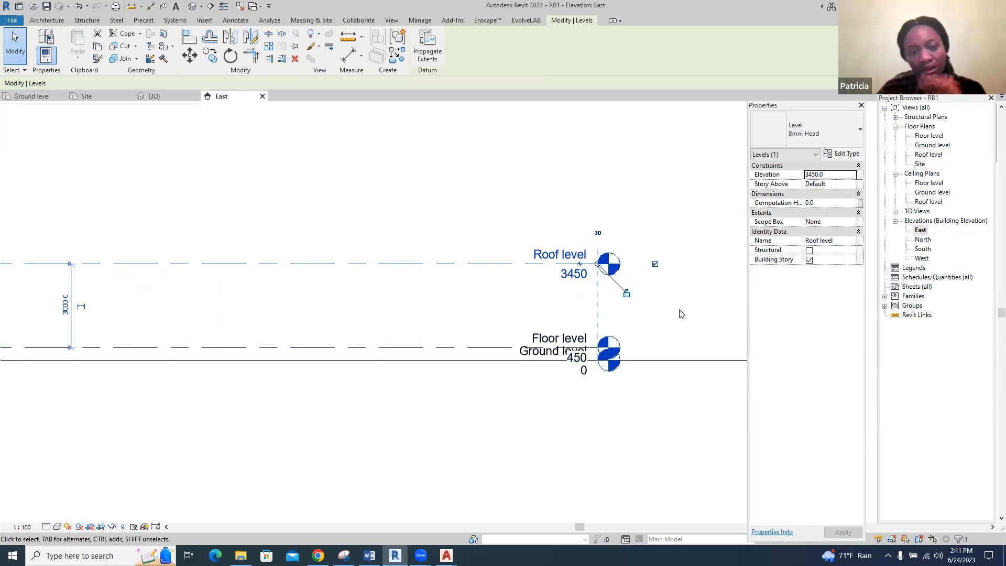
pyautogui.scroll(-2, 681, 313)
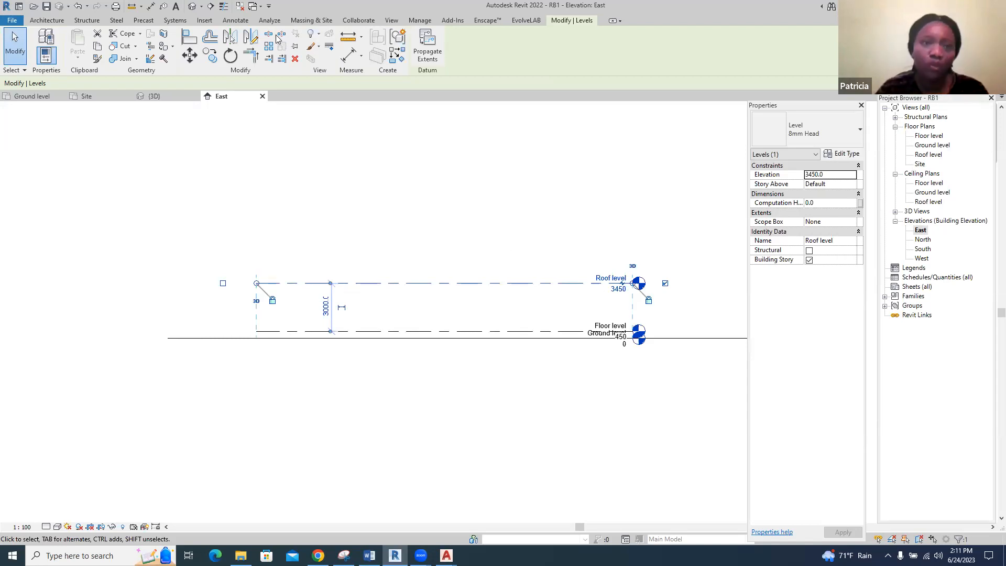
# Start a building pad in the Site floor plan and sketch a rectangular boundary about 12000 by 12000 mm inside the toposurface
pyautogui.click(312, 20)
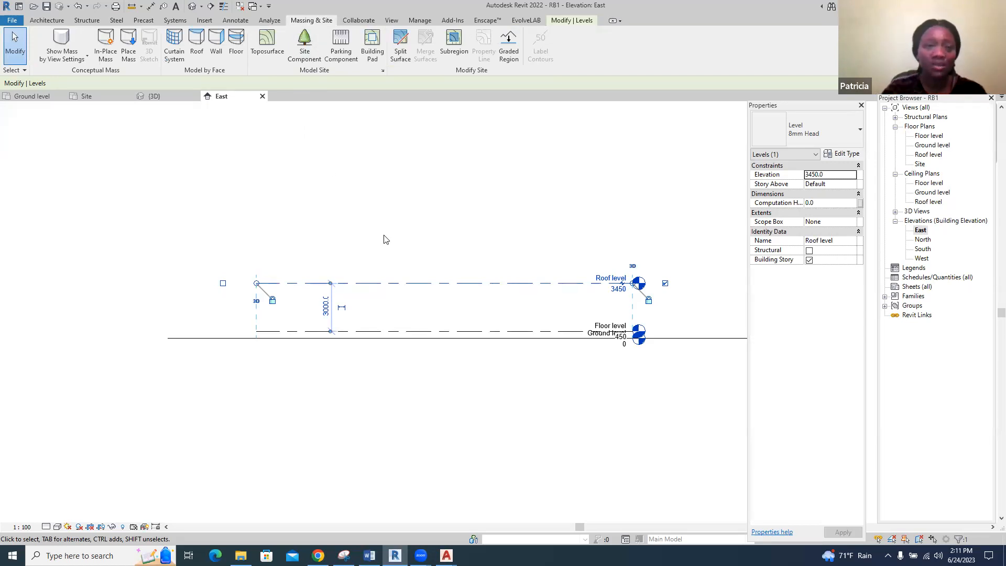
pyautogui.click(373, 41)
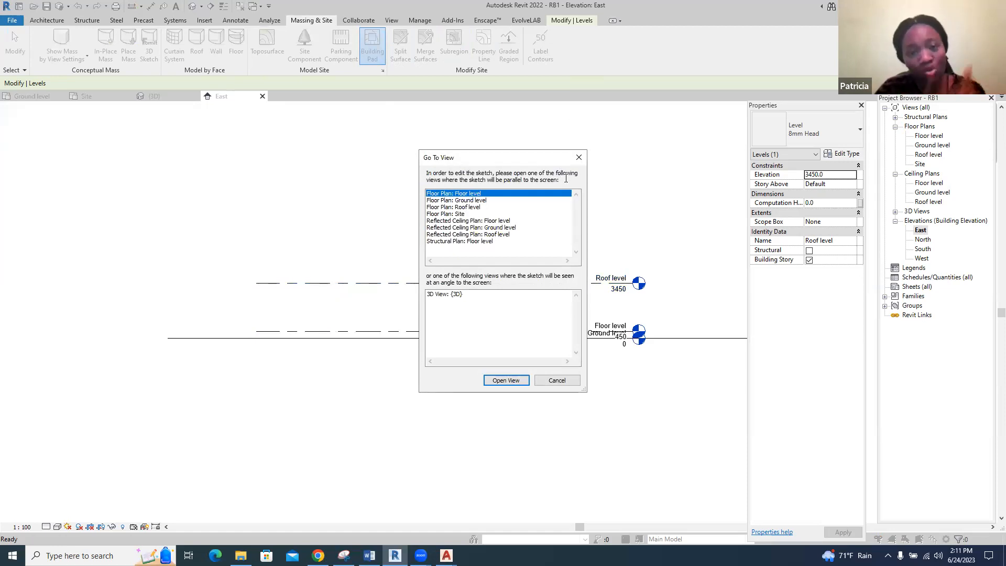
pyautogui.click(460, 215)
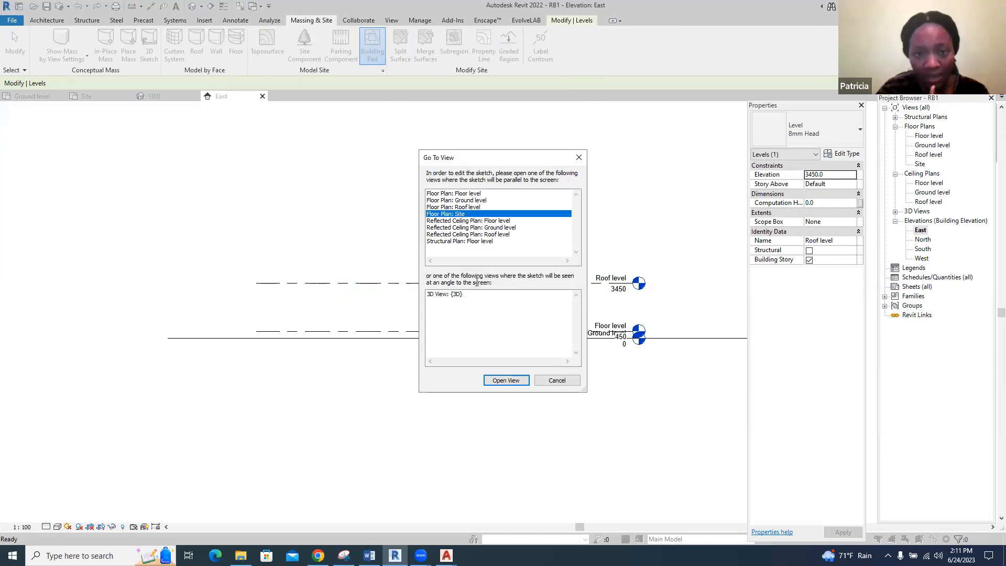
pyautogui.click(502, 380)
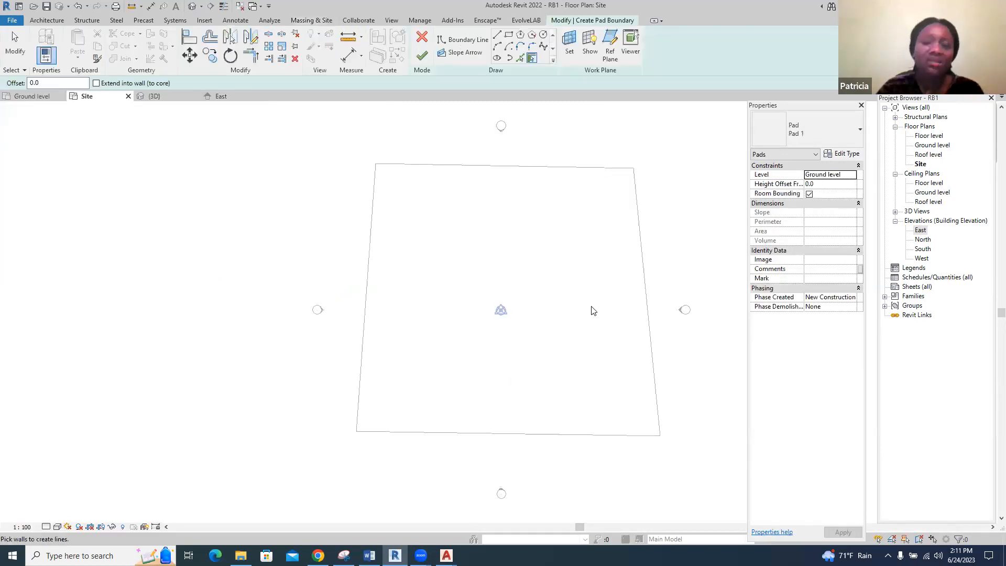
pyautogui.scroll(1, 693, 274)
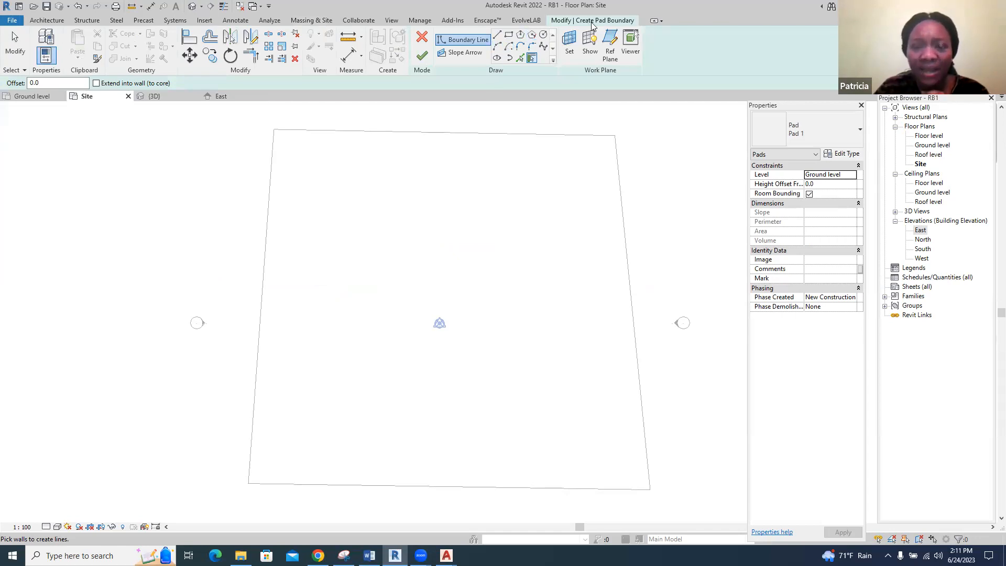
pyautogui.click(509, 39)
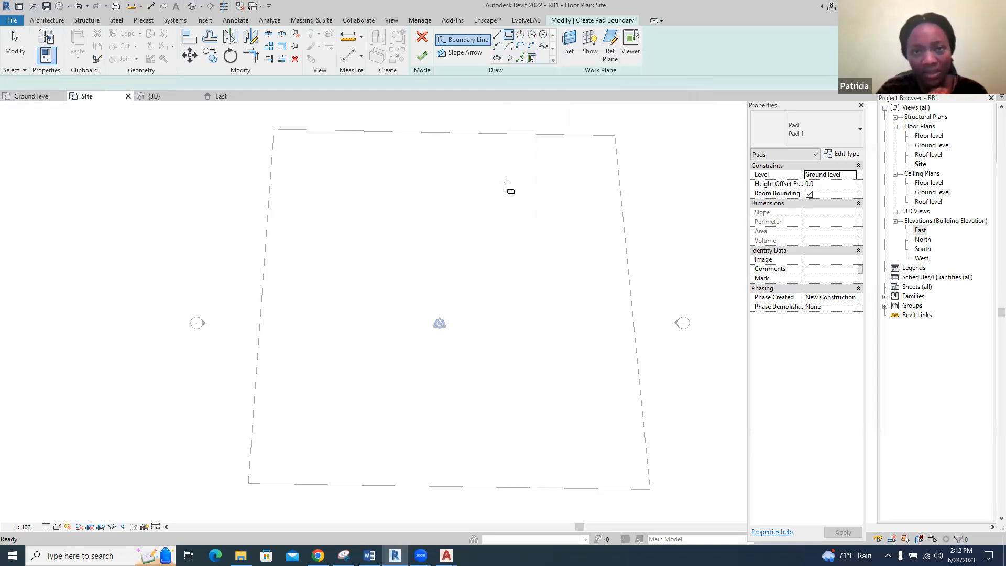
pyautogui.click(376, 242)
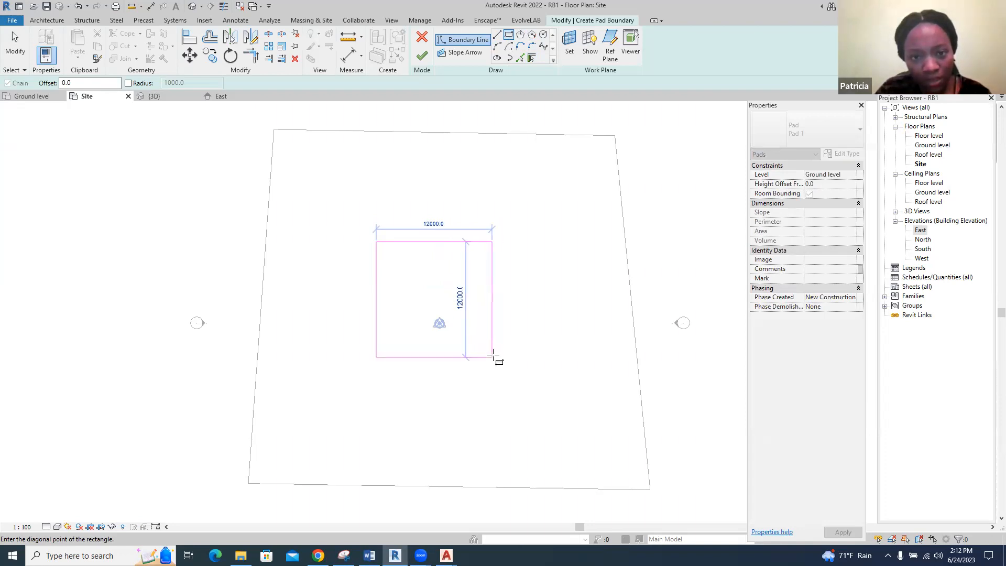
pyautogui.click(493, 356)
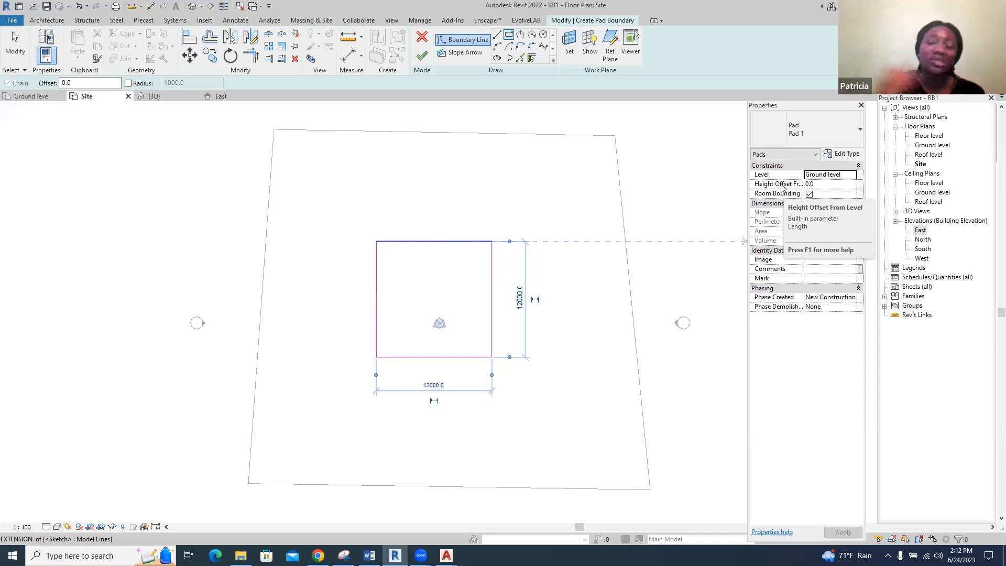
# Duplicate the pad type as "Slab" and set its structure layer thickness to 450 mm
pyautogui.click(849, 157)
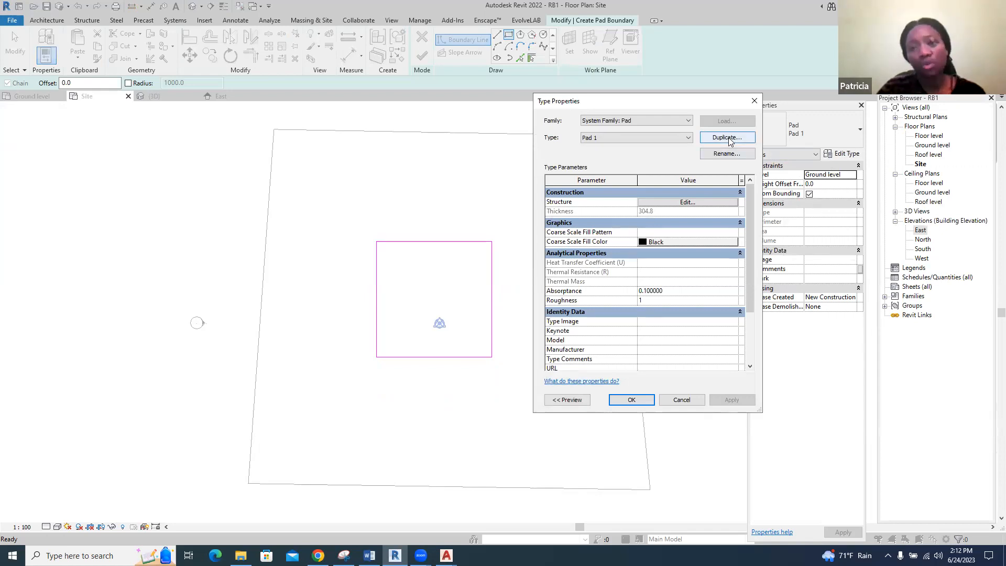
pyautogui.click(729, 138)
pyautogui.write('Slab')
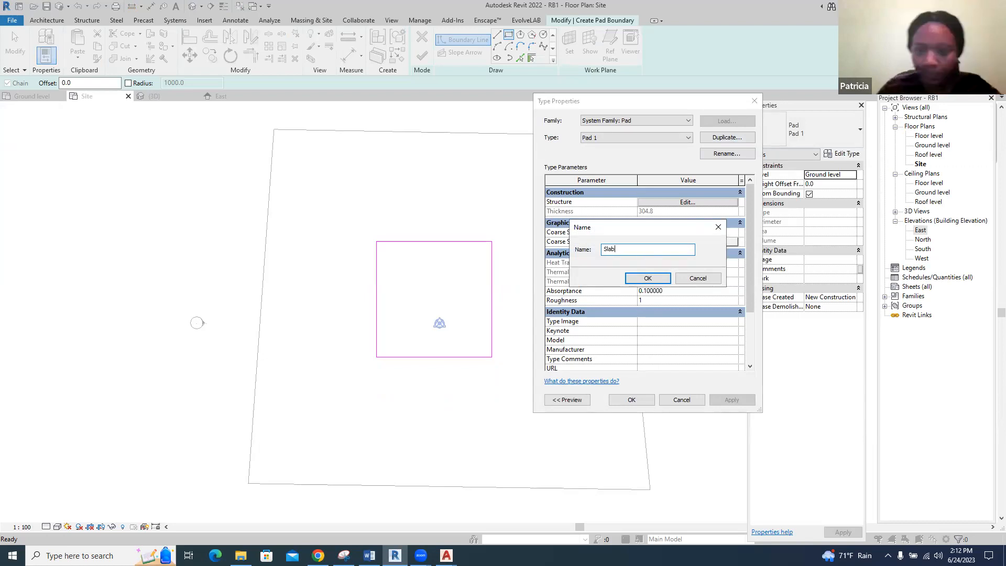
pyautogui.click(648, 279)
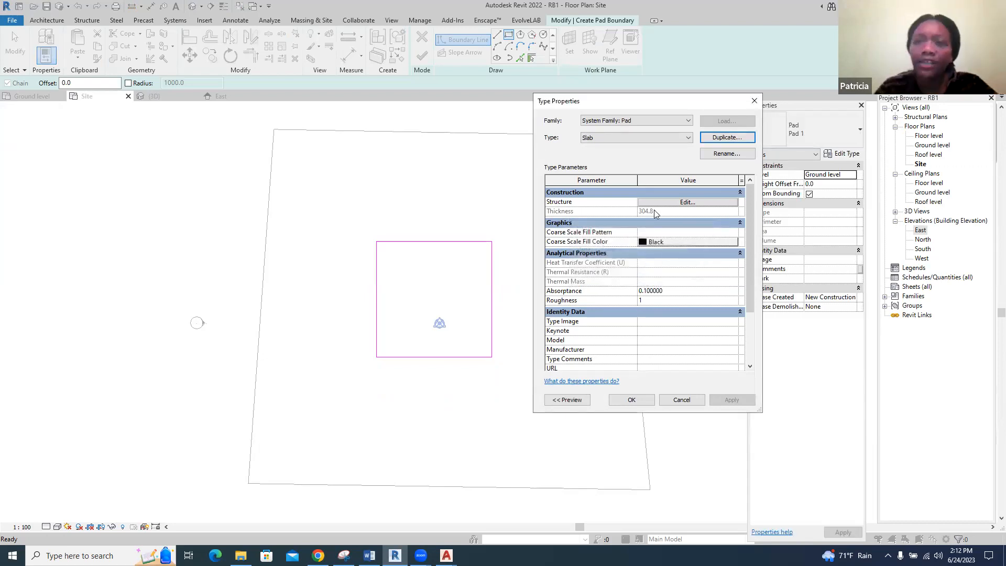
pyautogui.click(681, 203)
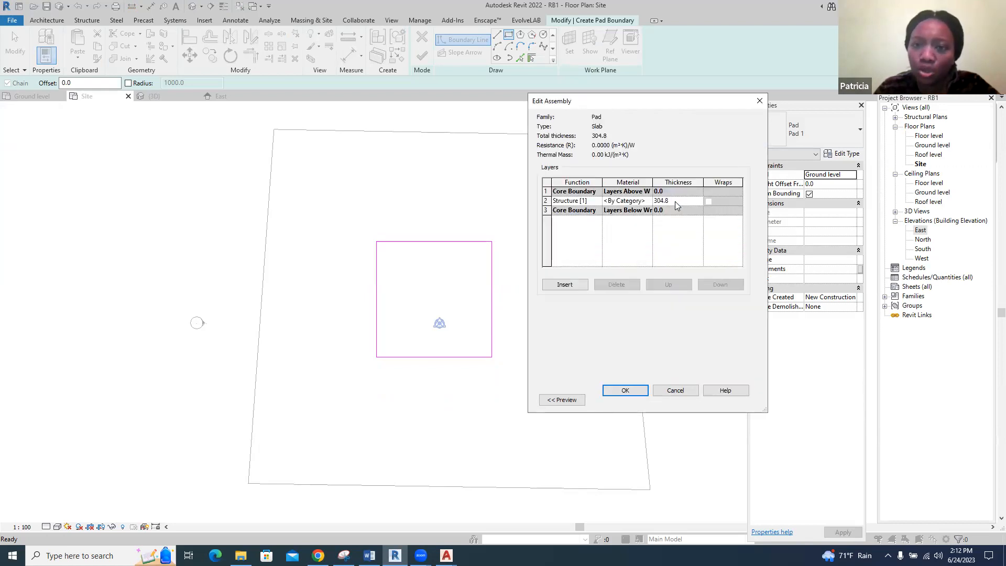
pyautogui.click(676, 202)
pyautogui.write('450')
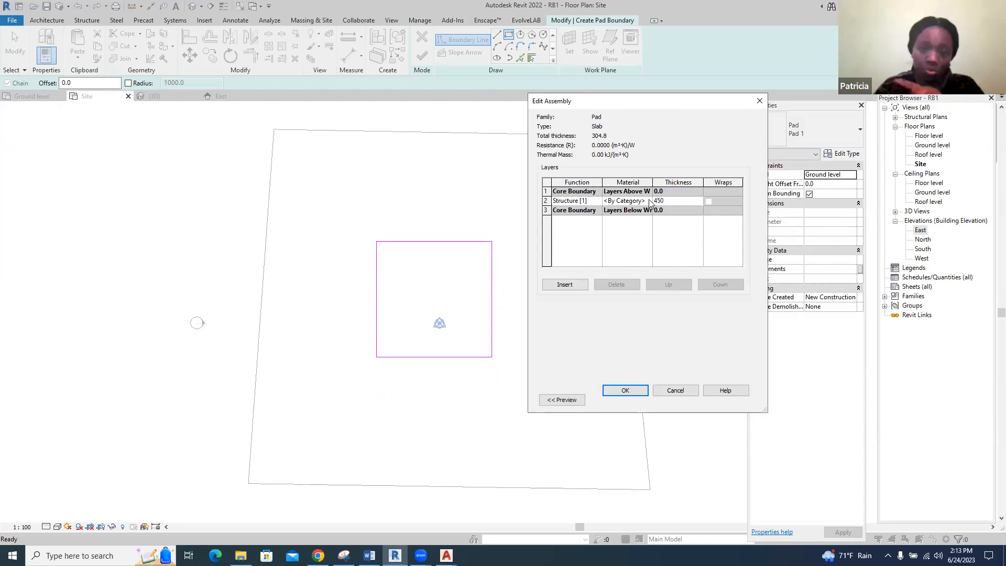
# Assign the Concrete, Cast In Situ material to the Slab type's structure layer and apply the type to the pad
pyautogui.click(651, 203)
pyautogui.click(649, 201)
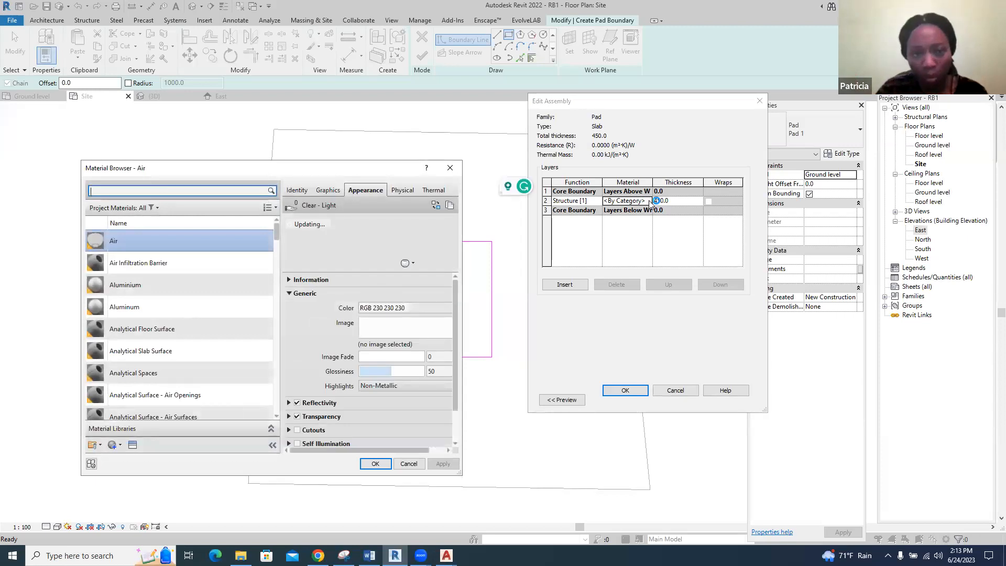
pyautogui.scroll(-5, 195, 294)
pyautogui.scroll(-5, 195, 295)
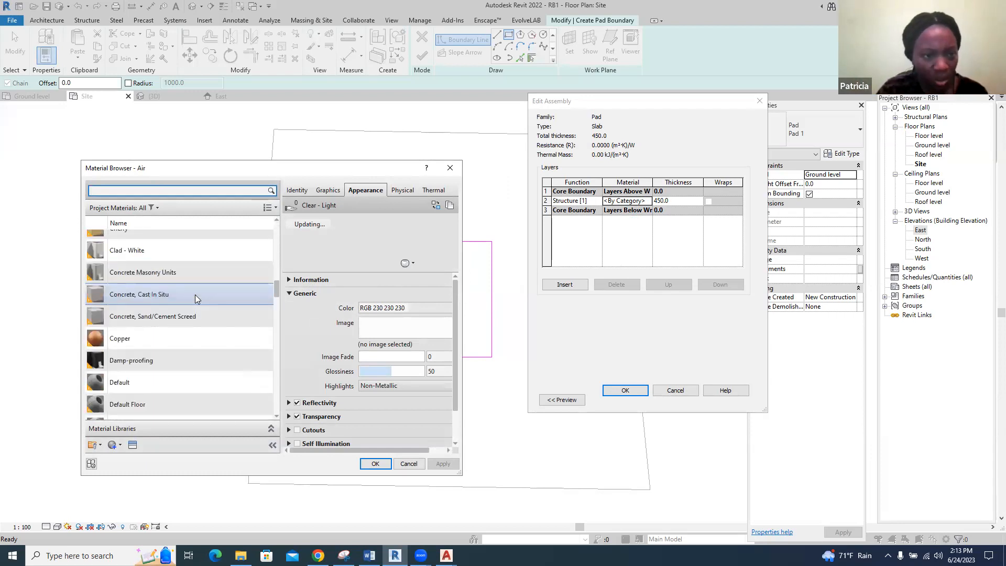
pyautogui.click(195, 295)
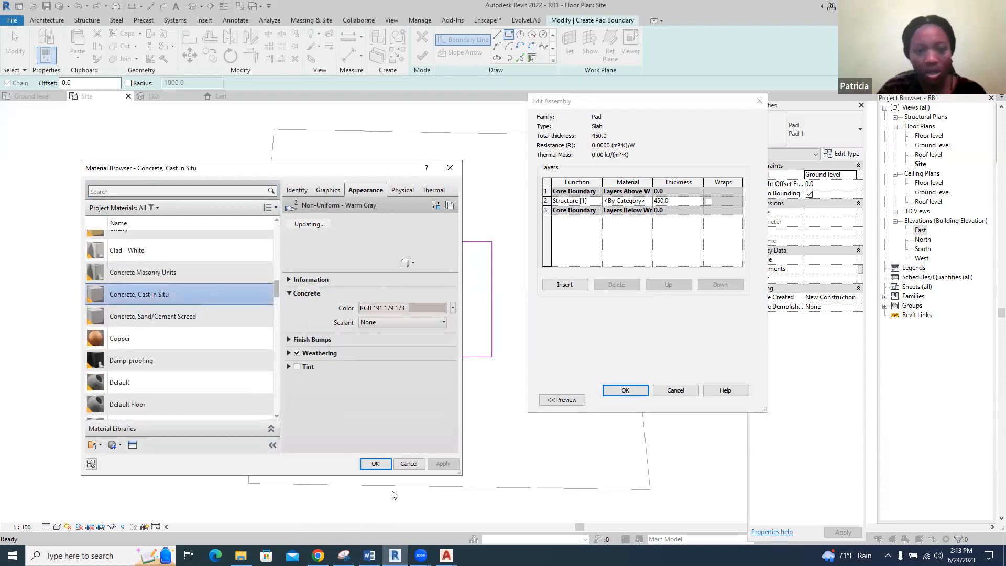
pyautogui.click(375, 464)
pyautogui.click(612, 390)
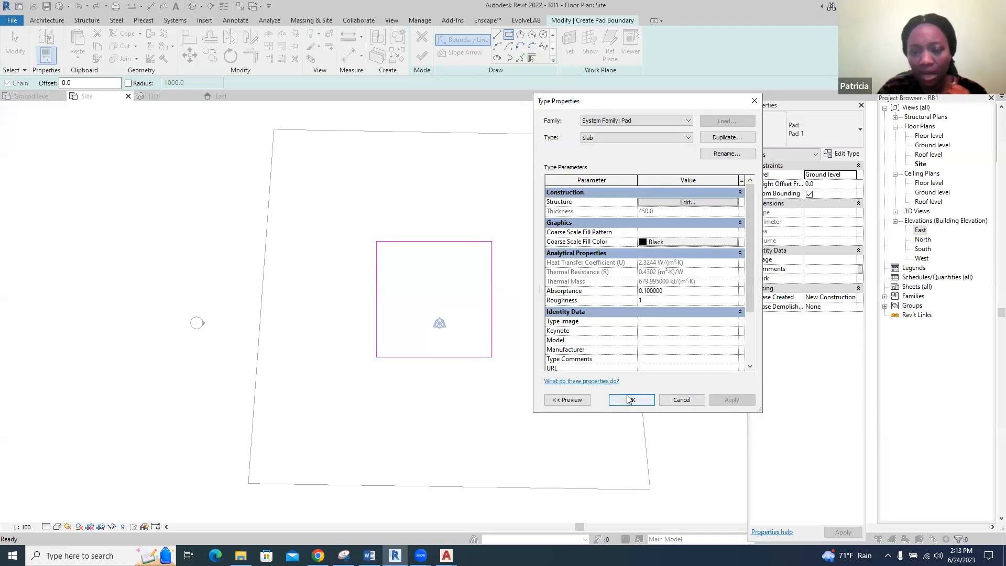
pyautogui.click(630, 400)
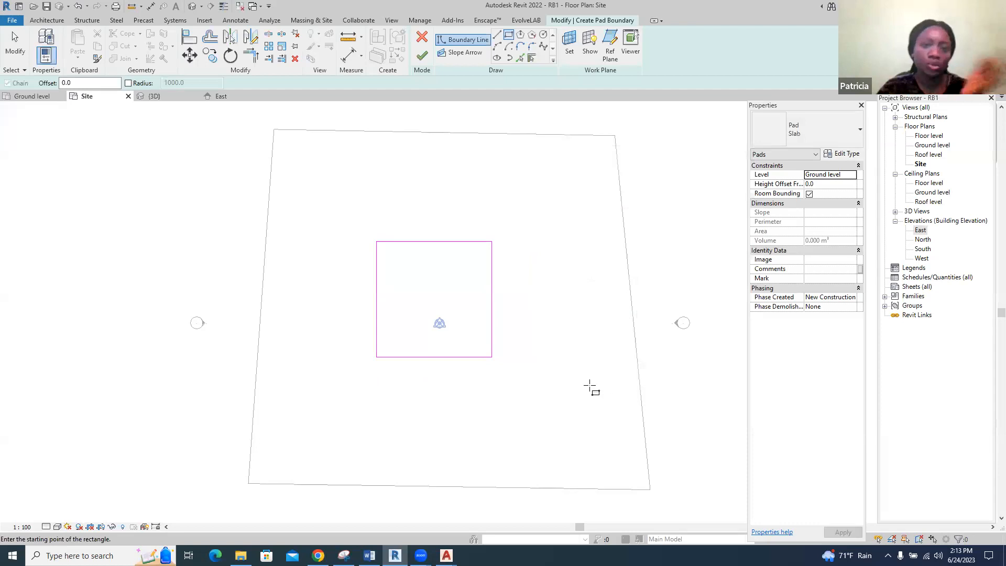
# Finish the building pad boundary and inspect the slab on the toposurface in the 3D view
pyautogui.click(422, 56)
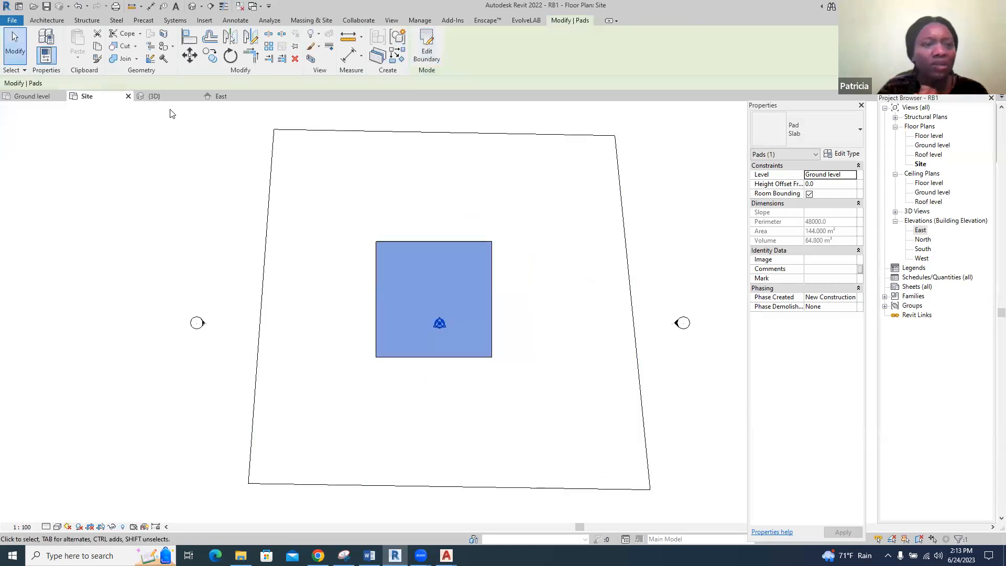
pyautogui.click(158, 96)
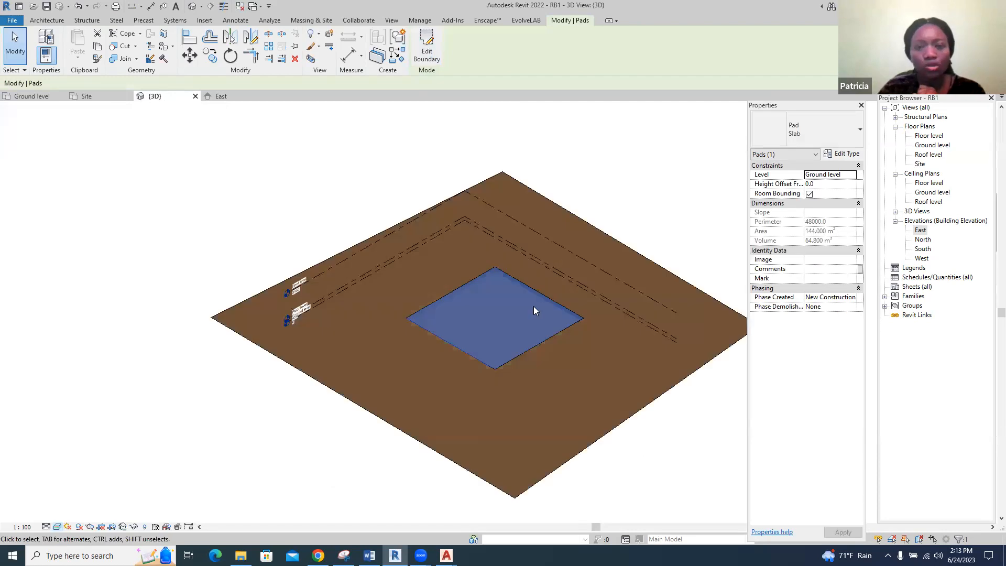
pyautogui.click(671, 226)
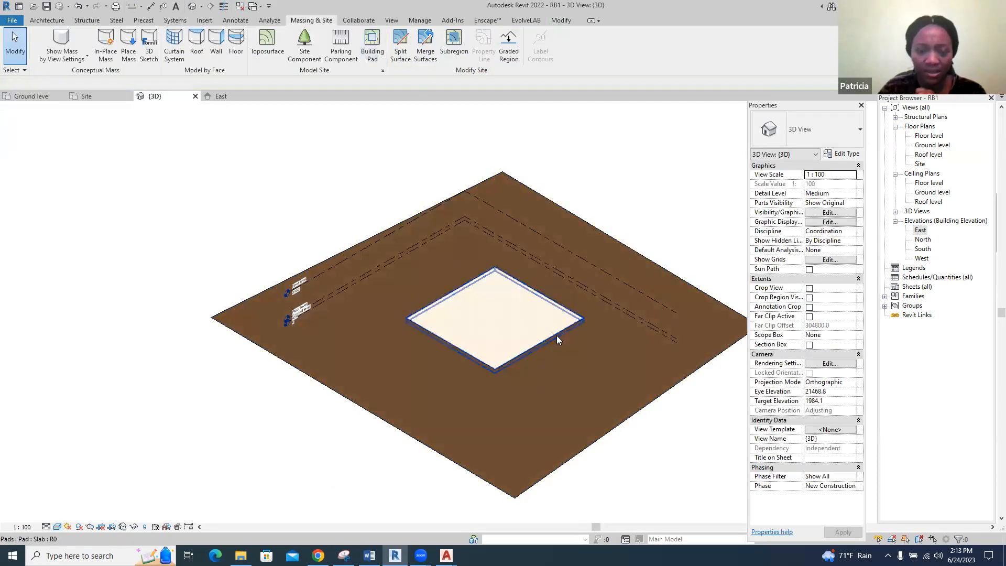
pyautogui.scroll(5, 540, 362)
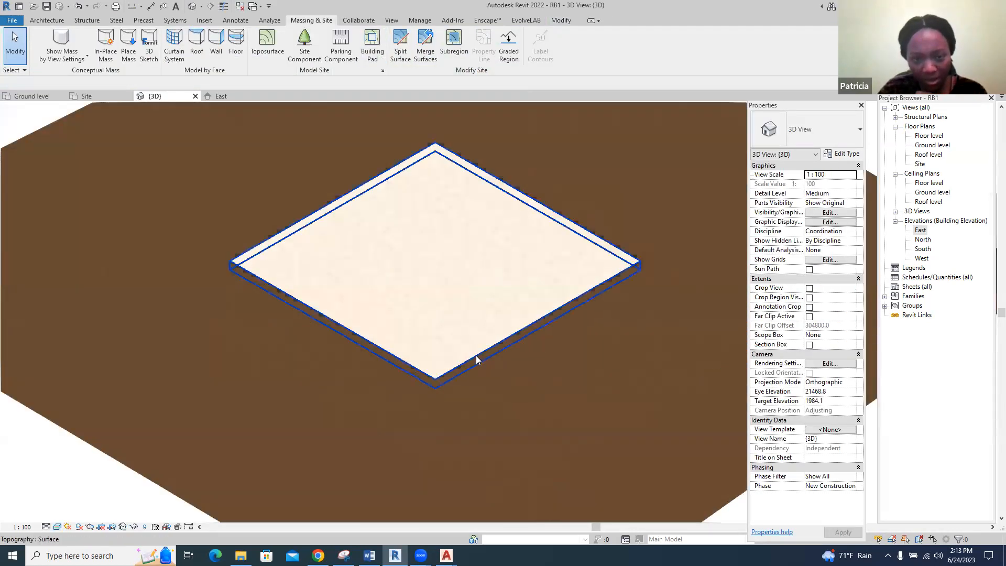
# Select the concrete slab pad in the 3D view and set its height offset from level to 450 mm
pyautogui.click(476, 353)
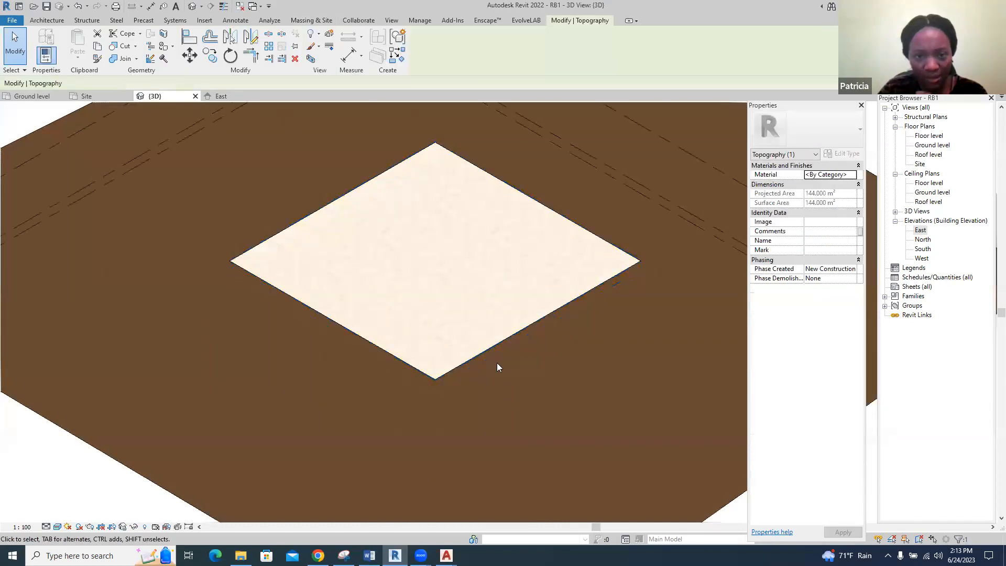
pyautogui.scroll(-4, 452, 339)
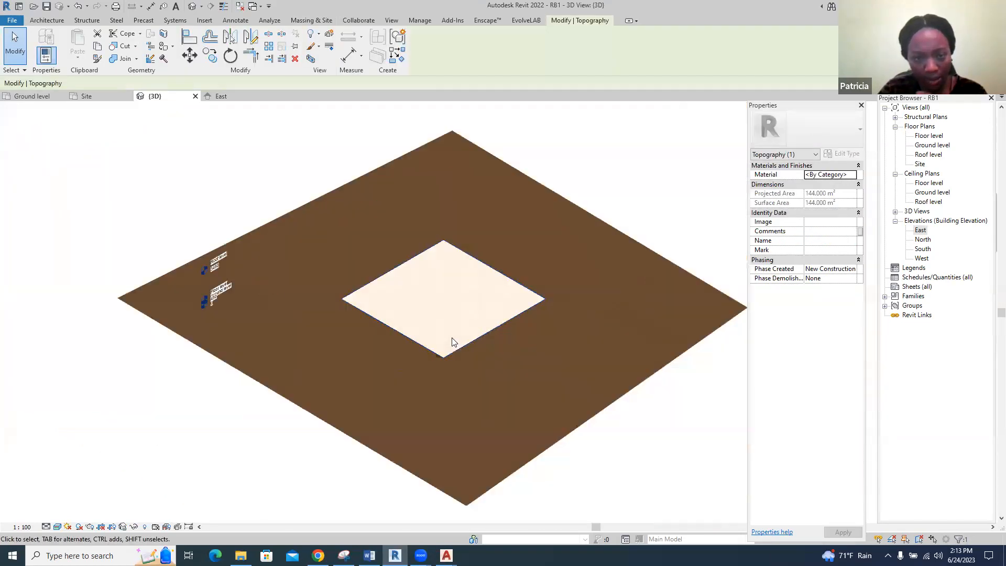
pyautogui.click(14, 44)
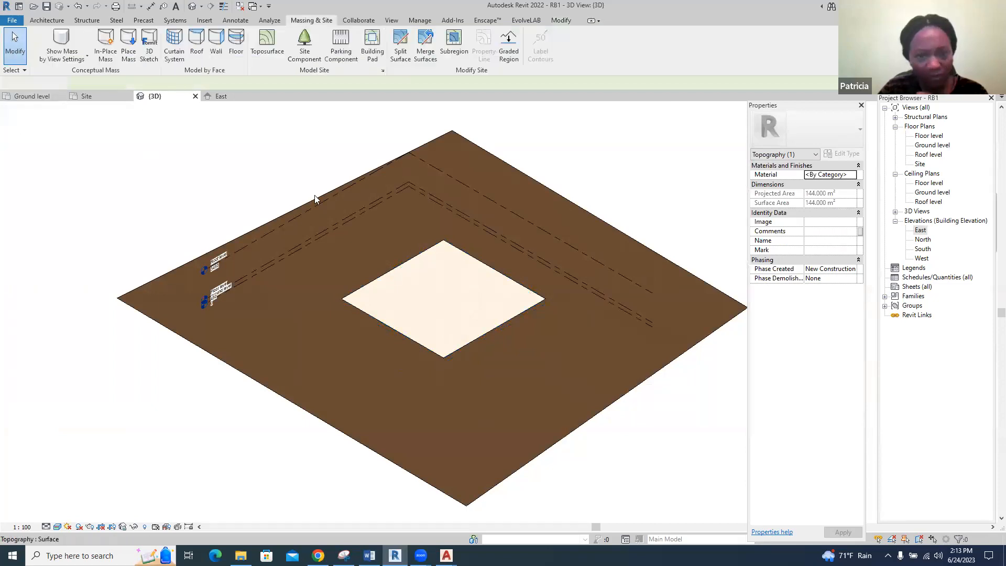
pyautogui.click(351, 308)
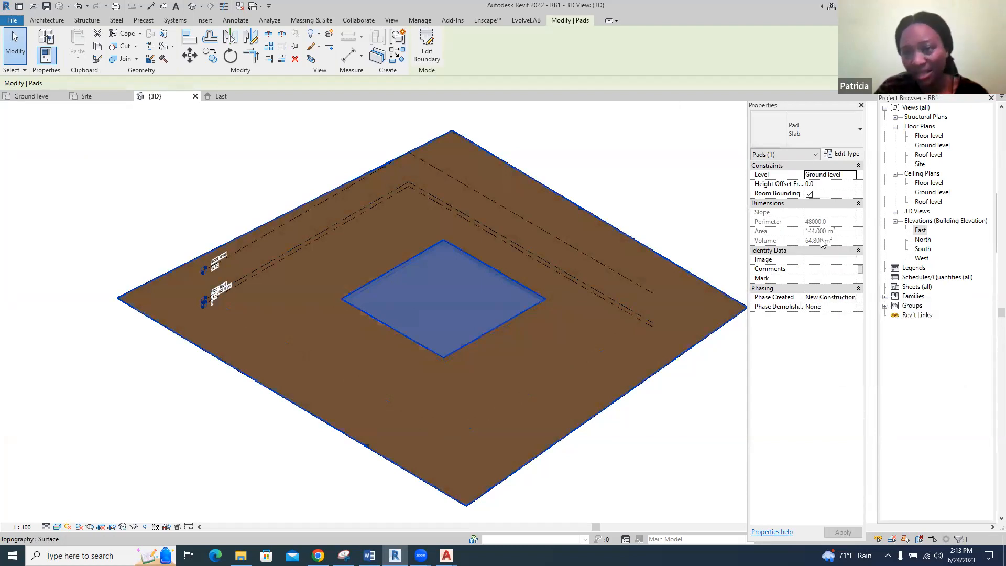
pyautogui.click(810, 184)
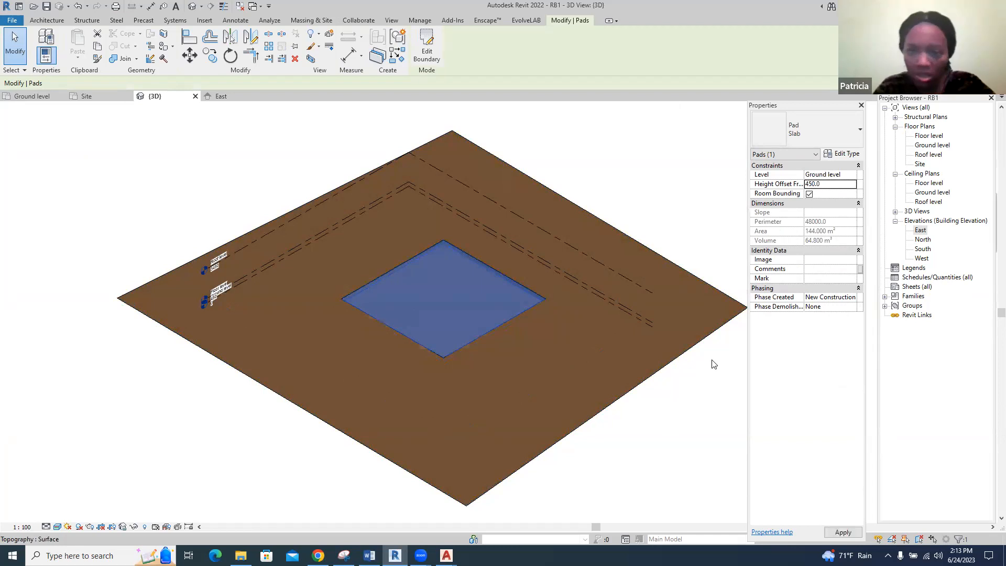
pyautogui.click(703, 379)
pyautogui.scroll(3, 463, 307)
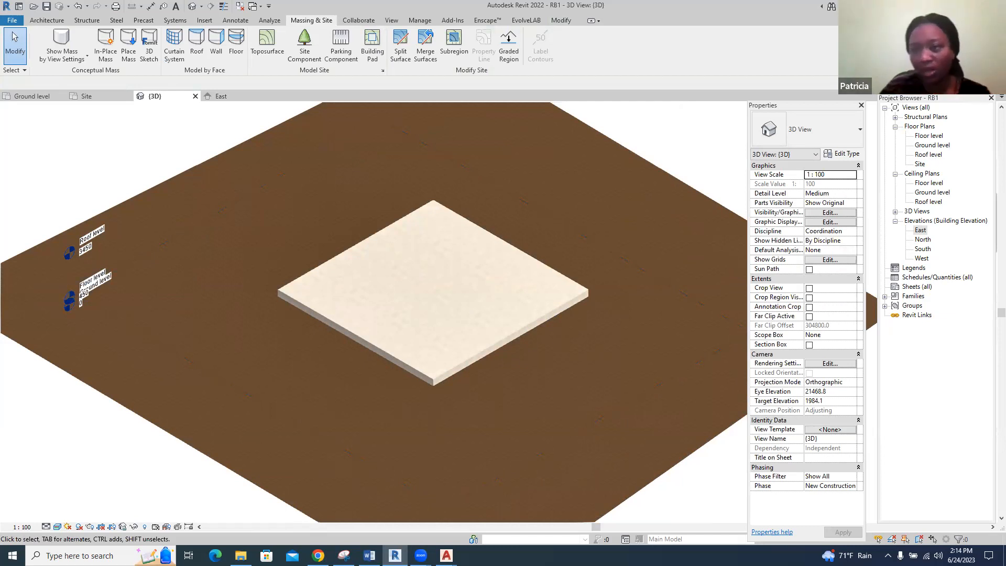
# Open the Floor level floor plan and set its underlay base level to Ground level
pyautogui.doubleClick(929, 136)
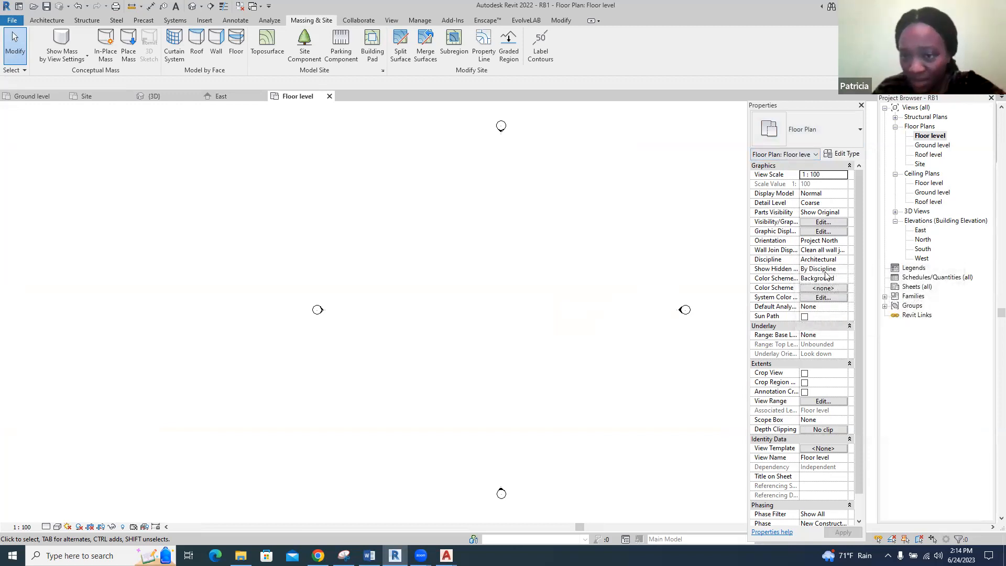
pyautogui.click(824, 335)
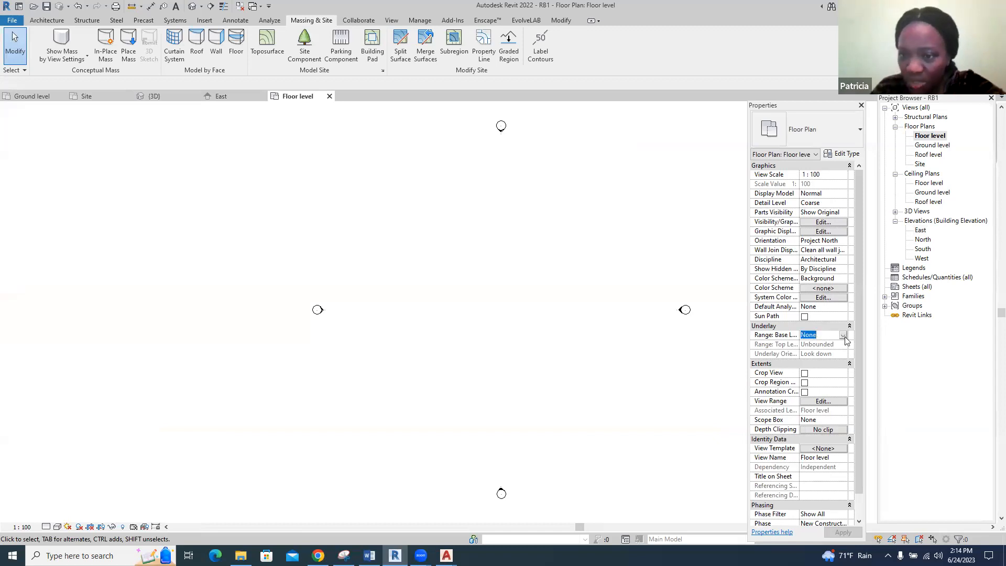
pyautogui.click(844, 336)
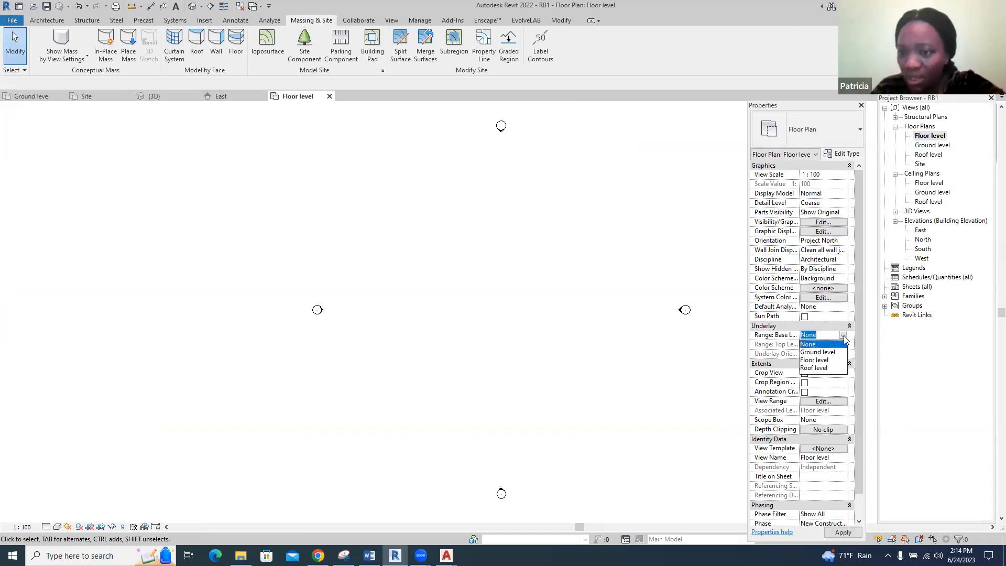
pyautogui.click(837, 352)
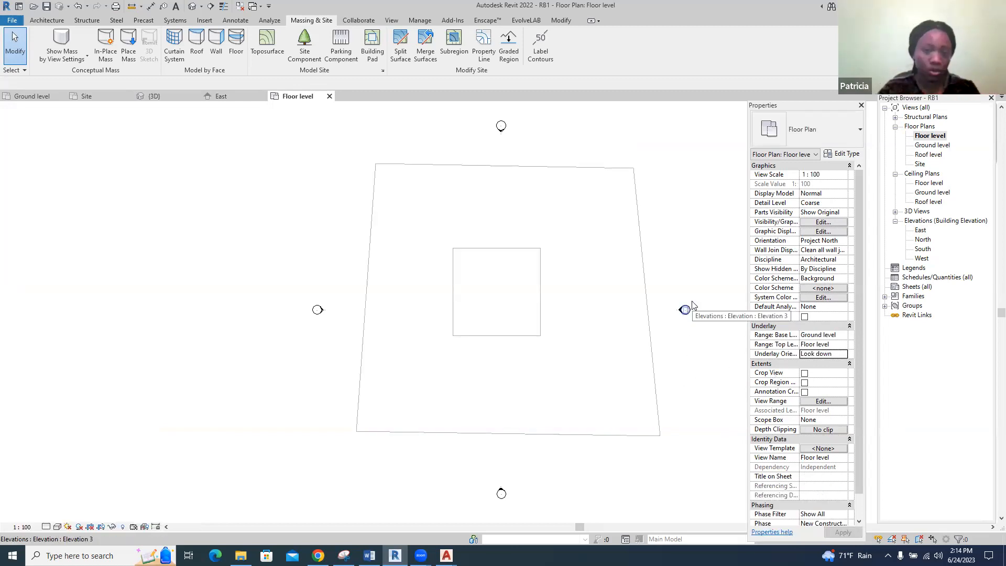
# Start an architectural wall and duplicate the Generic - 200mm type as "Wall 150mm"
pyautogui.scroll(2, 663, 279)
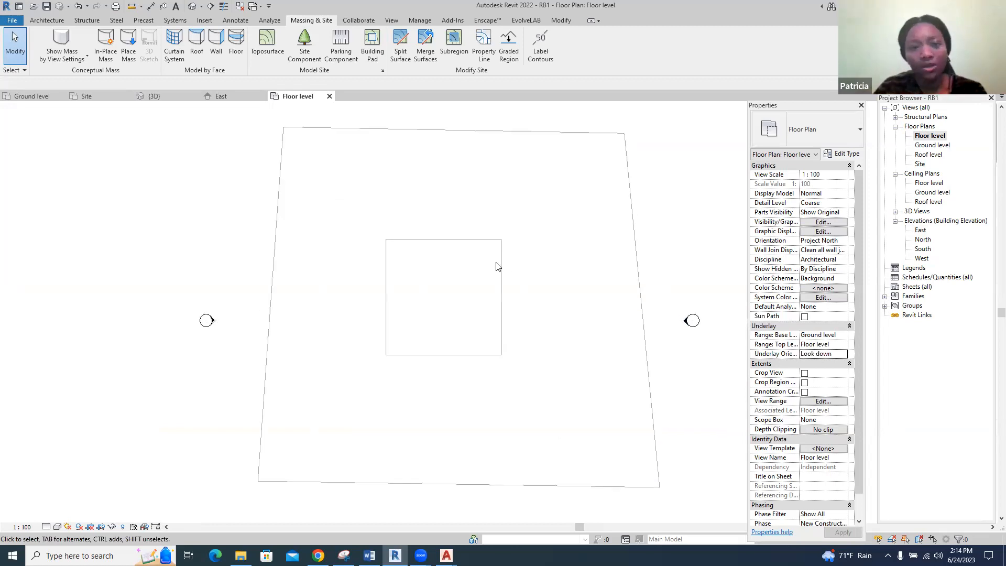
pyautogui.scroll(2, 497, 264)
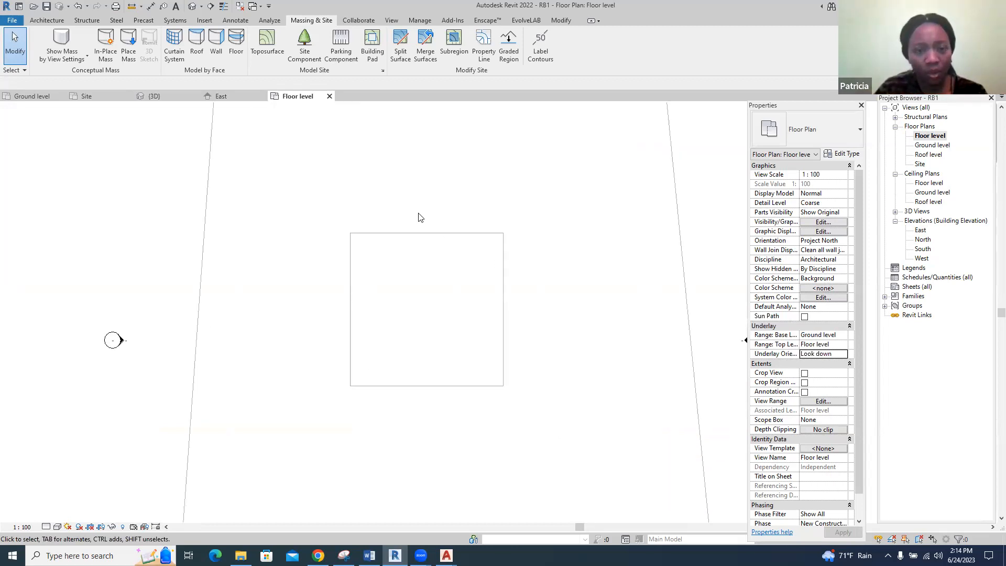
pyautogui.click(46, 21)
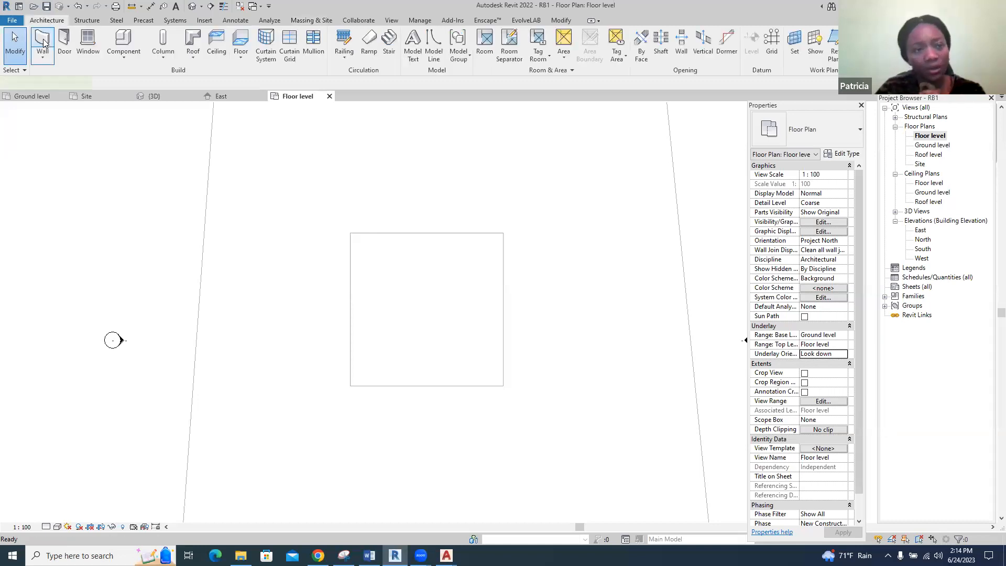
pyautogui.click(43, 40)
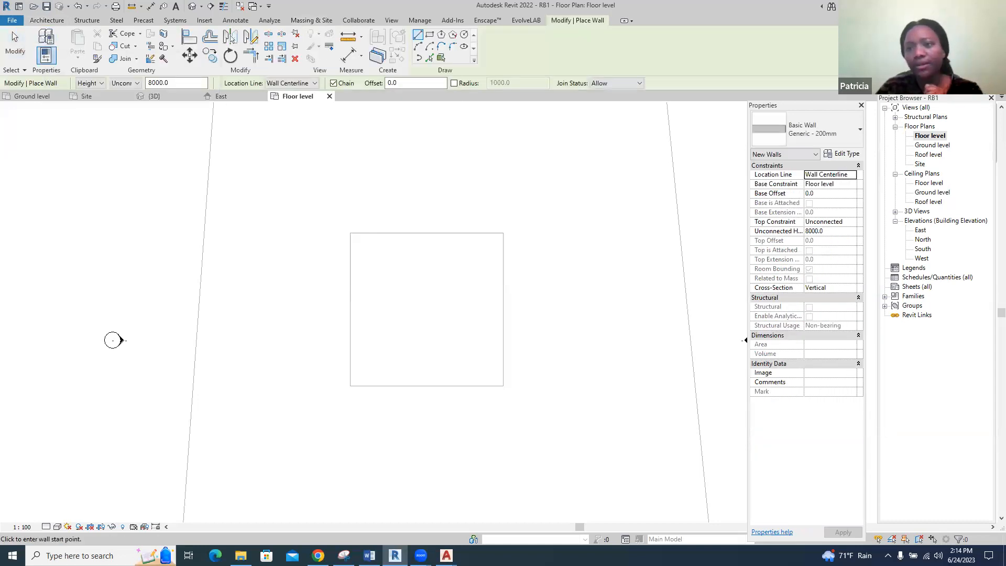
pyautogui.click(850, 158)
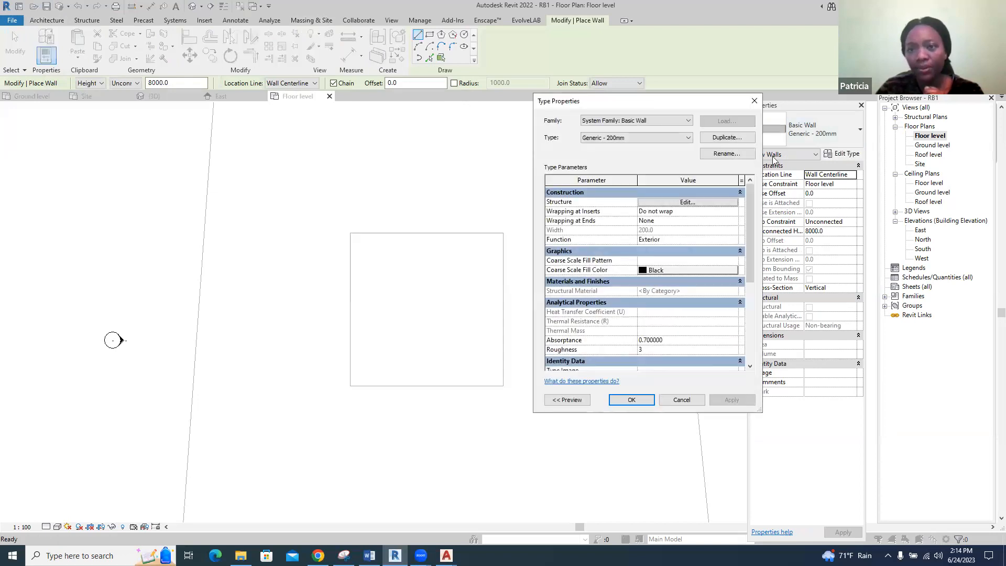
pyautogui.click(741, 139)
pyautogui.write('Wall 150mm')
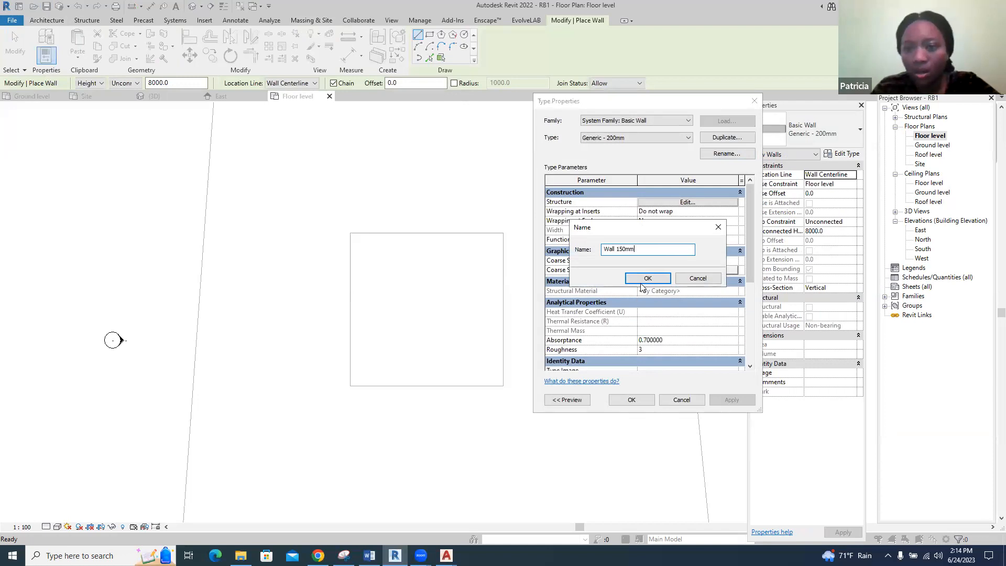
pyautogui.click(645, 279)
# Edit the Wall 150mm type's structure and set the structural layer thickness to 150 mm
pyautogui.click(688, 203)
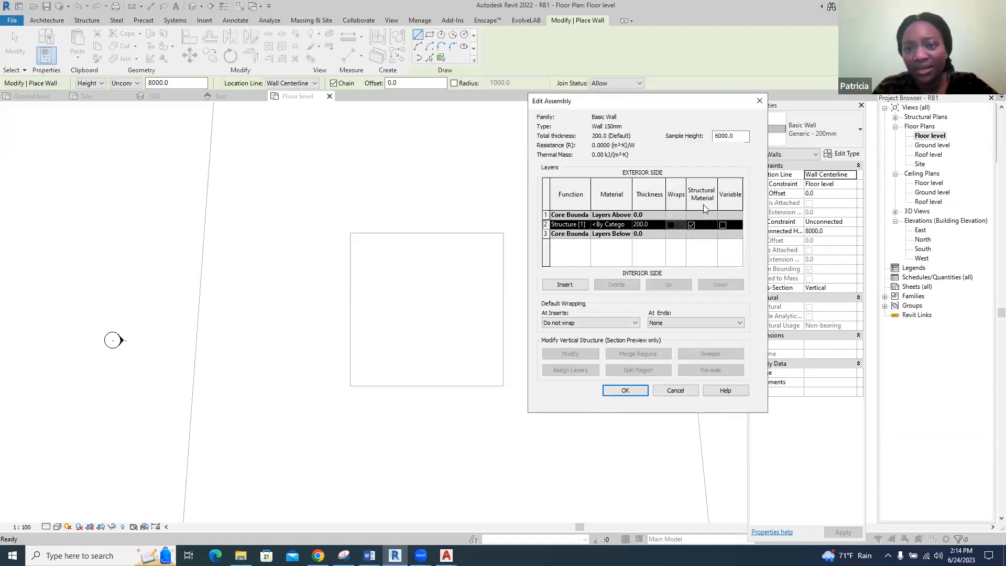
pyautogui.click(656, 227)
pyautogui.doubleClick(656, 226)
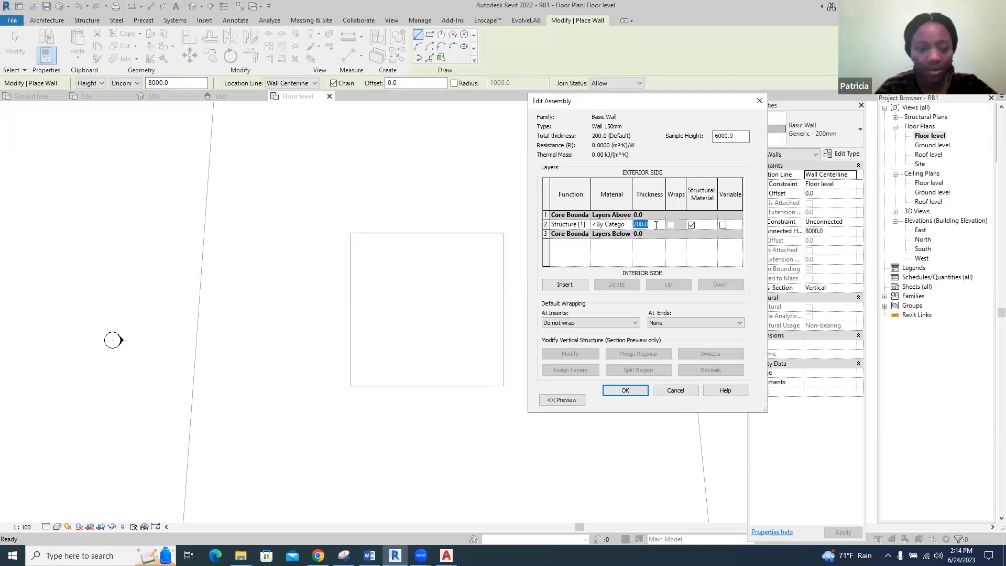
pyautogui.write('150')
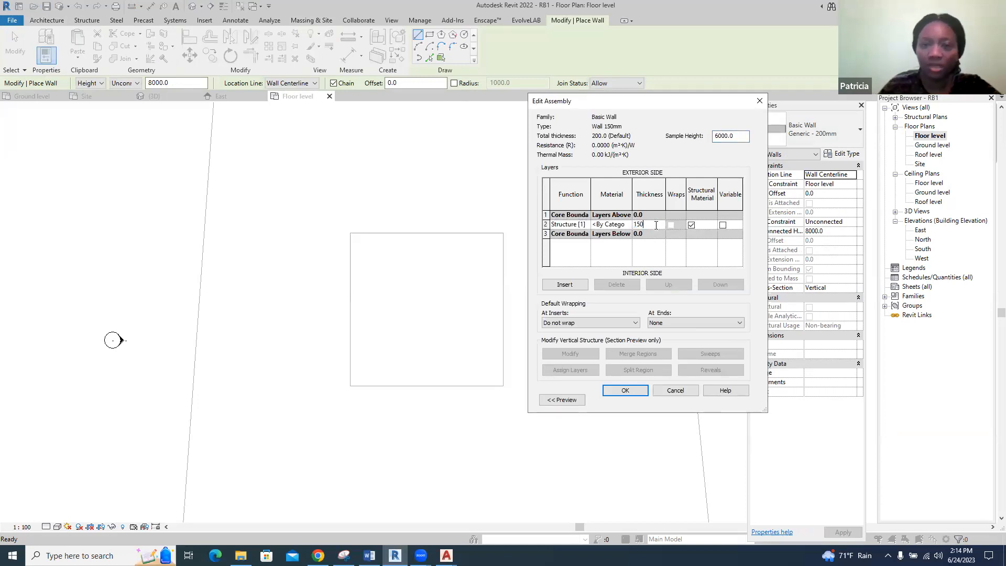
# Assign the Clad - White material to the structure layer and accept the Wall 150mm type settings
pyautogui.click(623, 224)
pyautogui.click(629, 224)
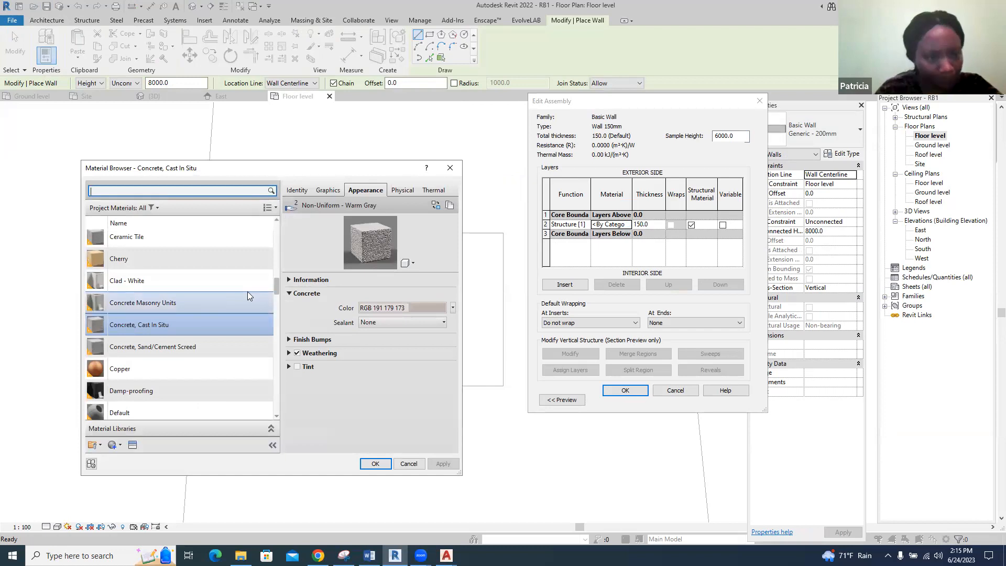
pyautogui.click(188, 281)
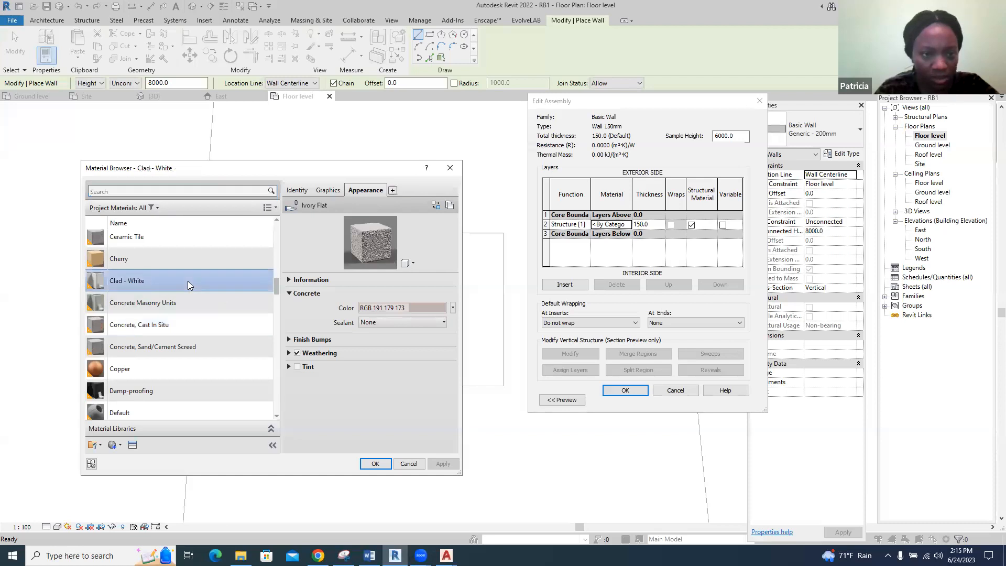
pyautogui.click(375, 464)
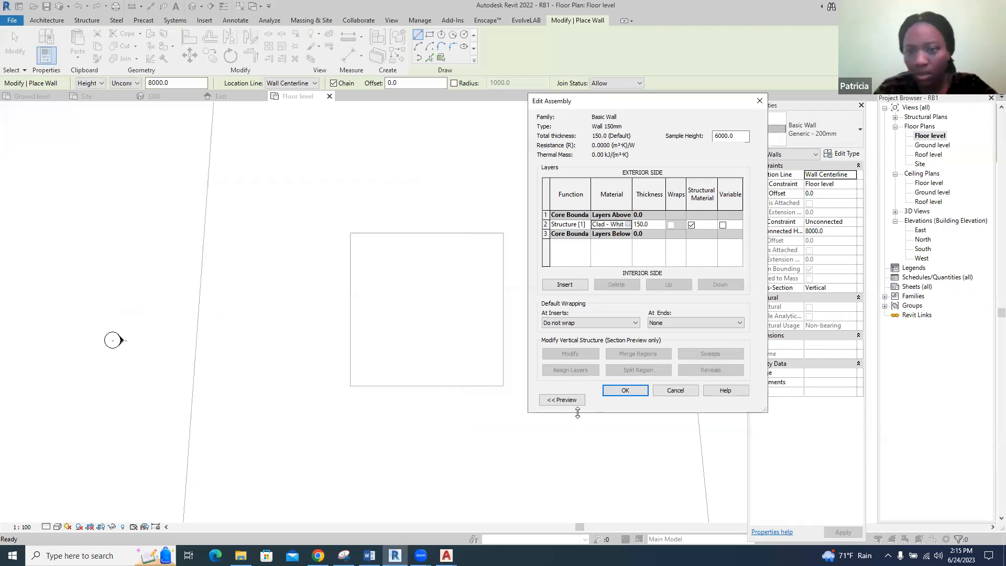
pyautogui.click(625, 392)
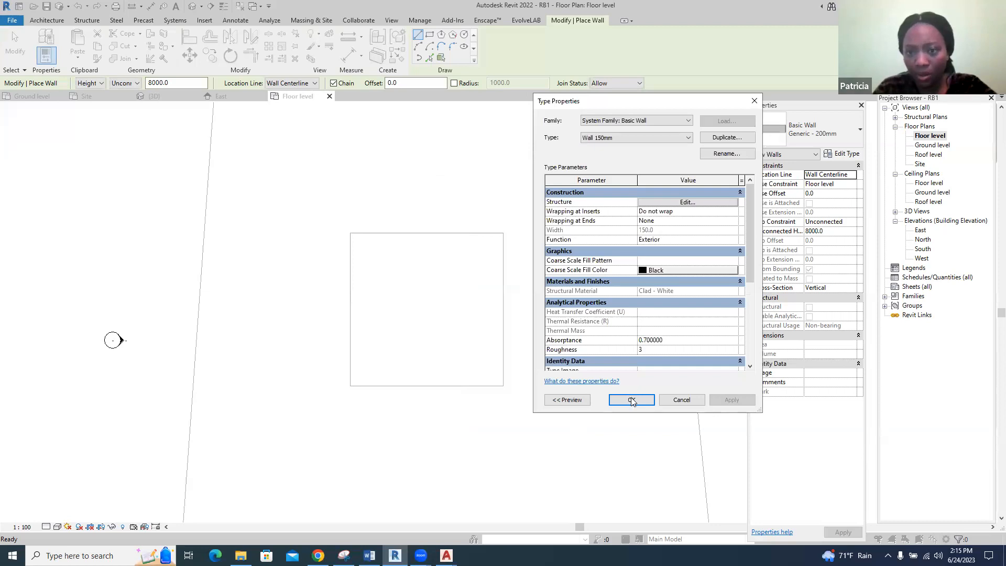
pyautogui.click(633, 398)
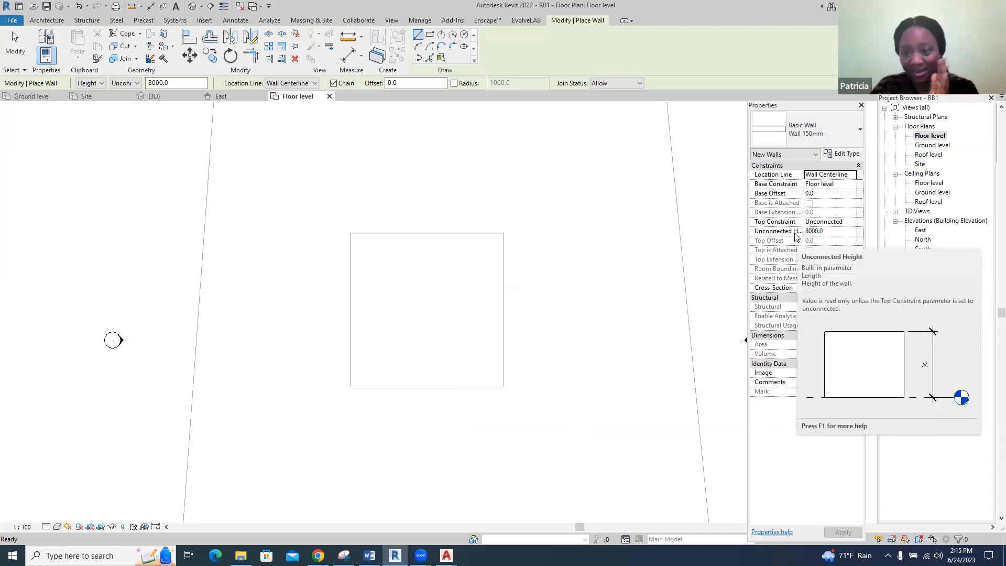
pyautogui.click(815, 231)
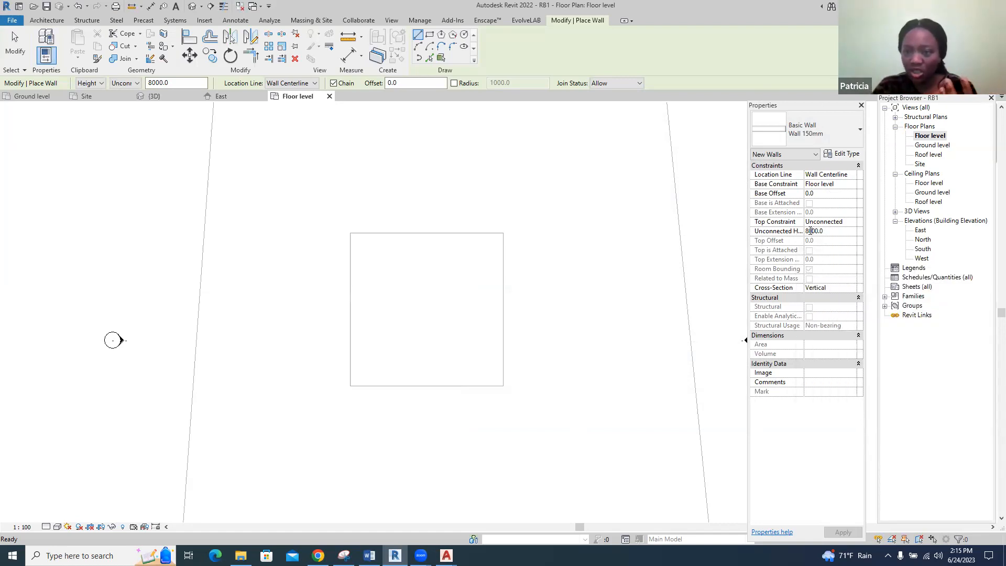
pyautogui.press('BackSpace')
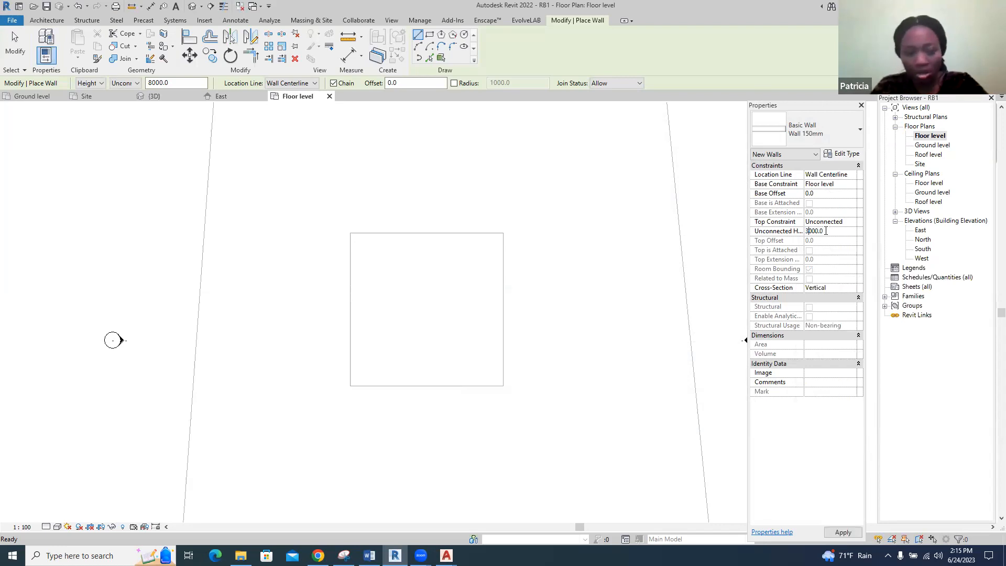
pyautogui.moveTo(810, 231); pyautogui.dragTo(807, 231)
pyautogui.write('8')
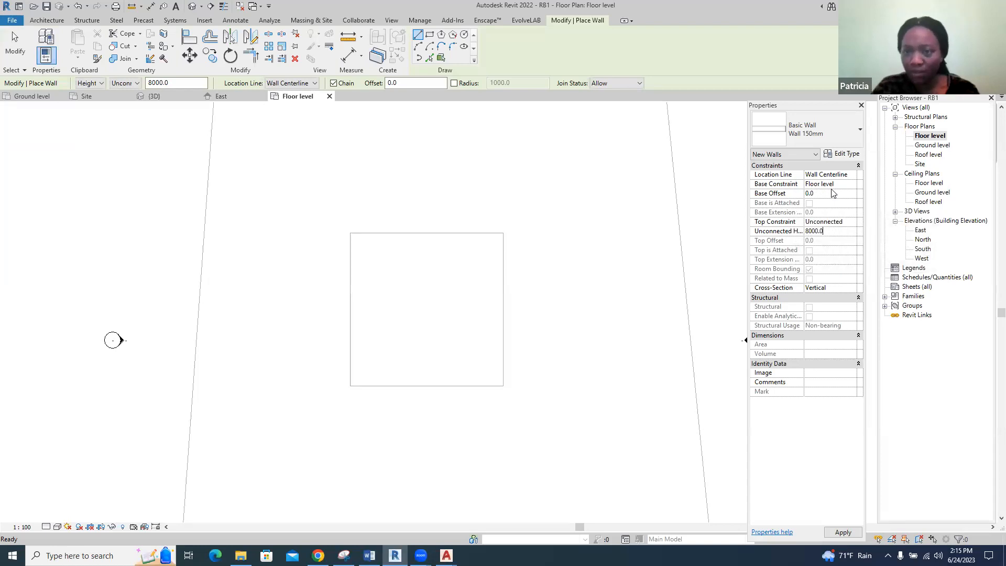
# Set the new walls' top constraint to Up to level: Roof level and apply it
pyautogui.click(836, 223)
pyautogui.click(854, 223)
pyautogui.click(854, 223)
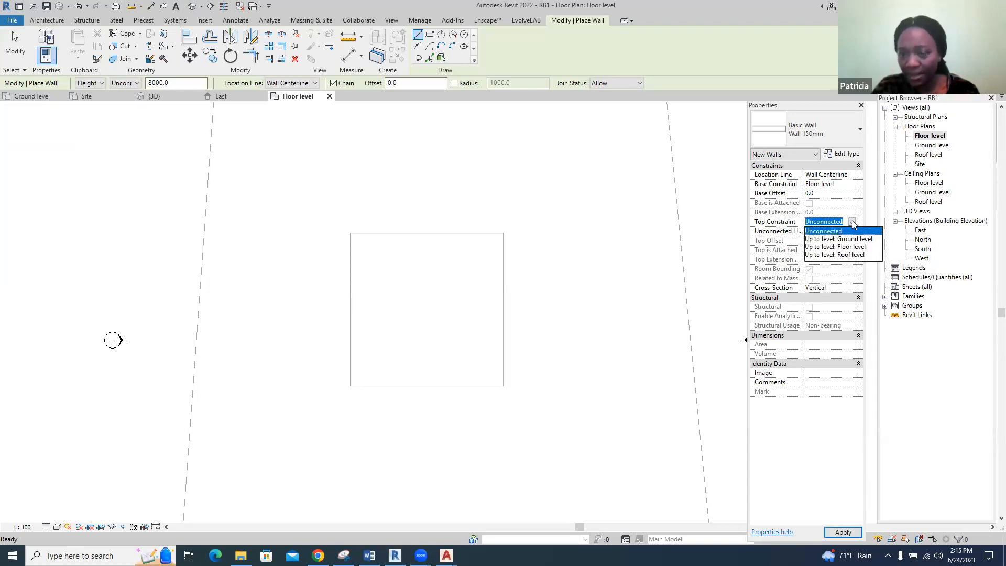
pyautogui.click(852, 256)
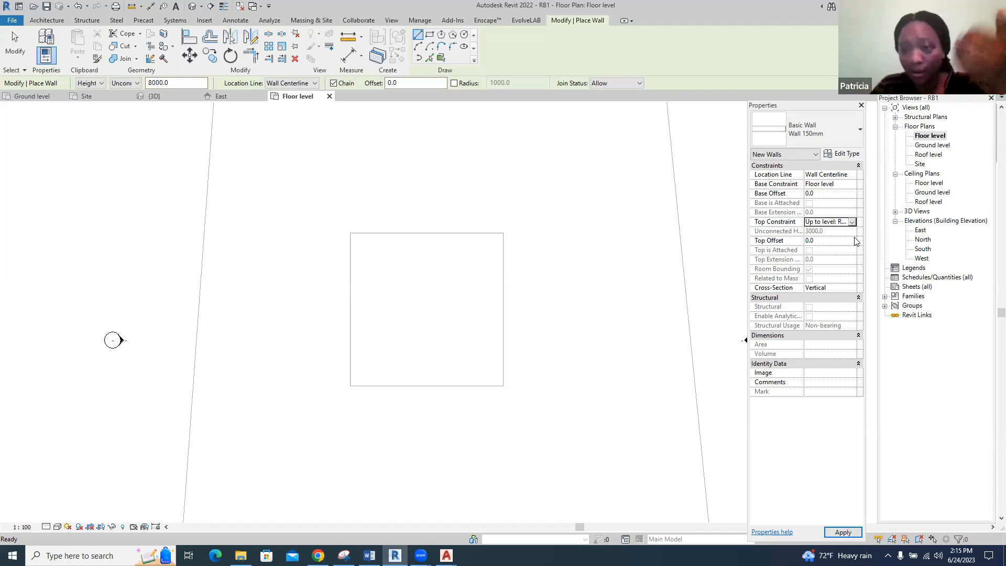
pyautogui.click(843, 532)
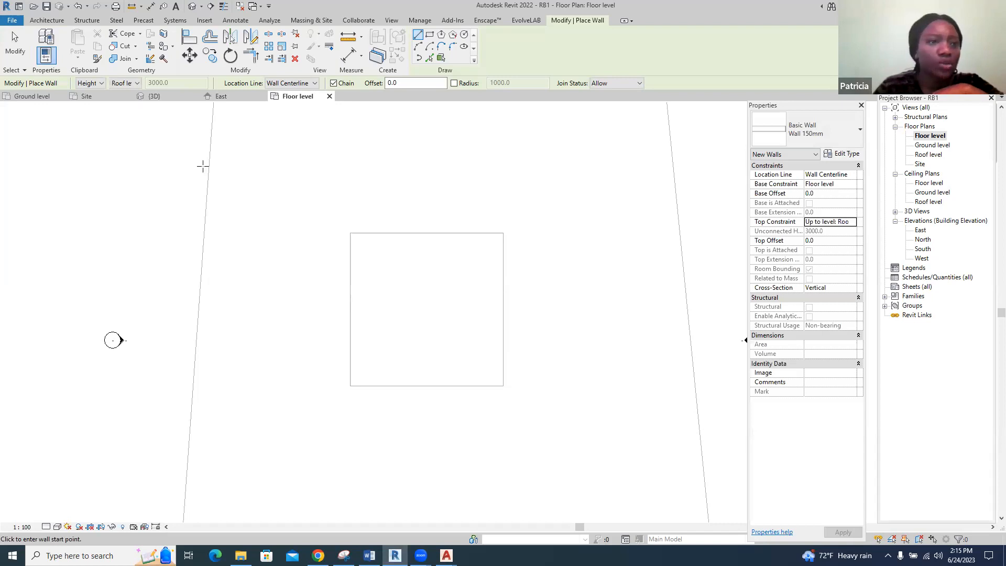
# Draw the four exterior walls as a rectangle between opposite corners of the slab outline
pyautogui.scroll(3, 519, 335)
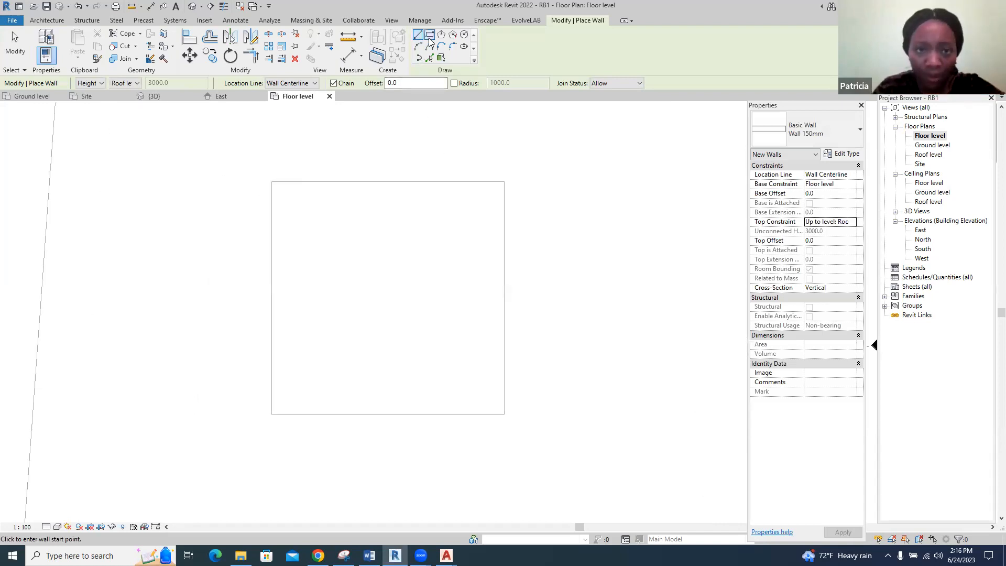
pyautogui.click(429, 35)
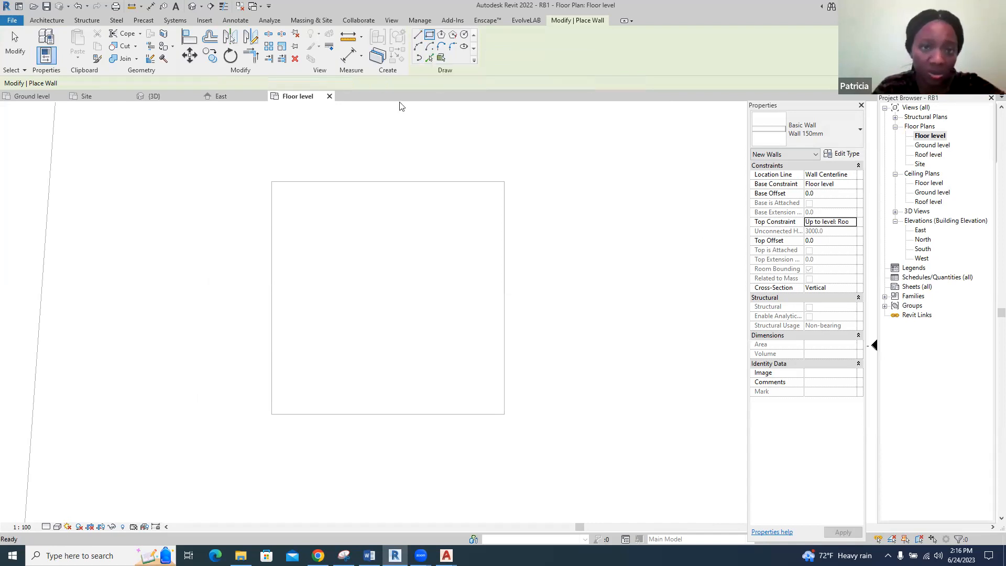
pyautogui.click(272, 181)
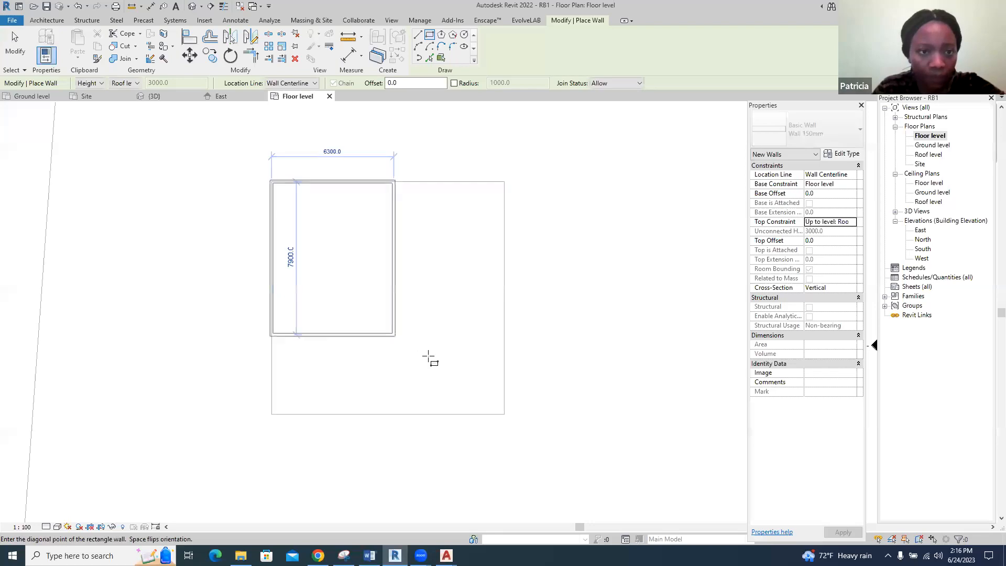
pyautogui.click(504, 414)
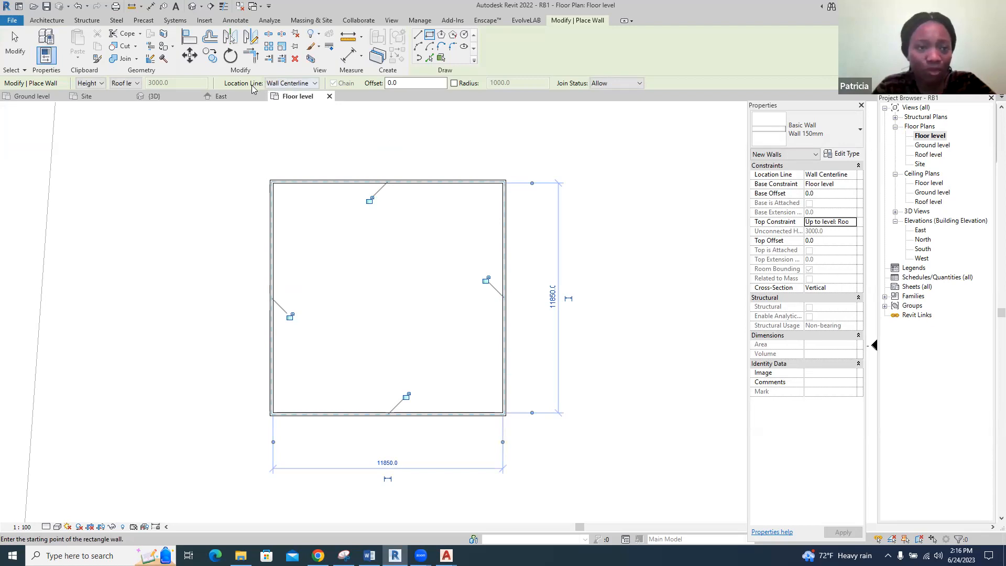
# End the wall placement and inspect the four exterior walls in the 3D view
pyautogui.click(316, 84)
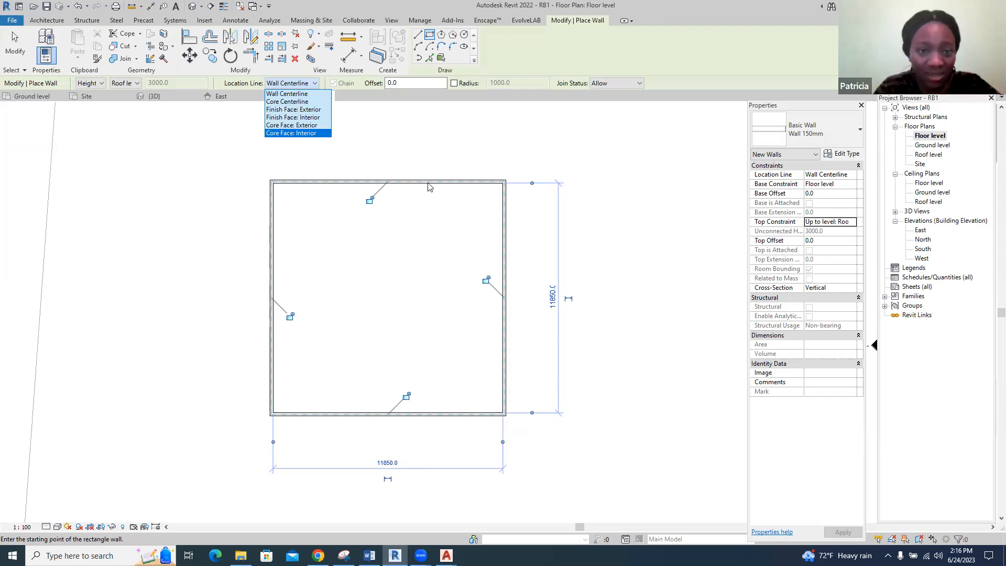
pyautogui.click(439, 209)
pyautogui.press('Escape')
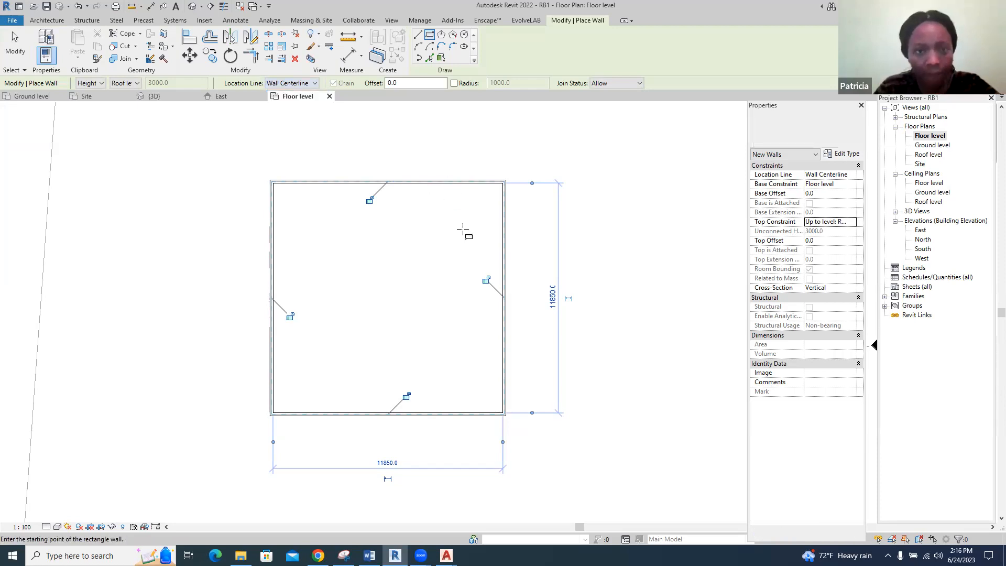
pyautogui.click(153, 96)
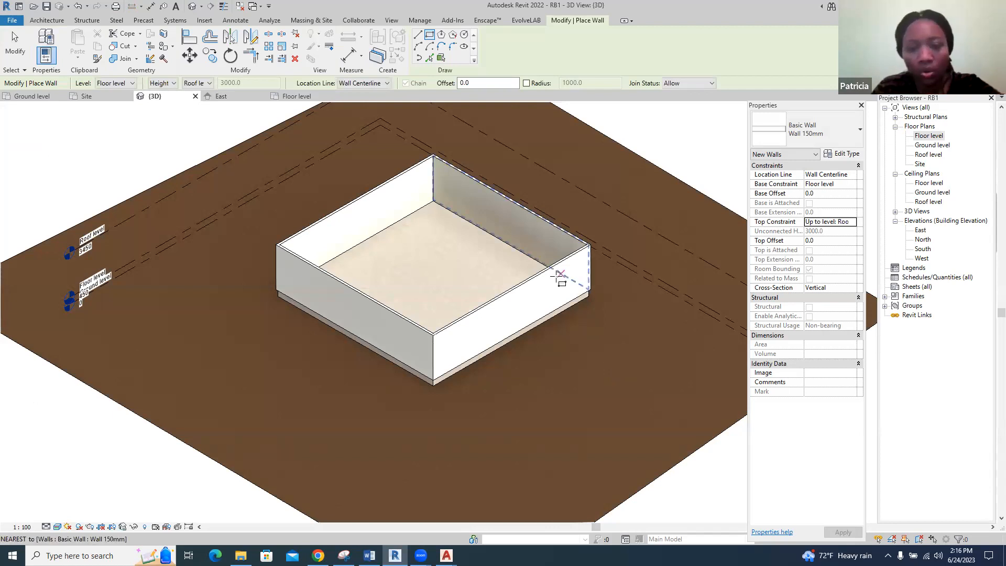
pyautogui.press('Escape')
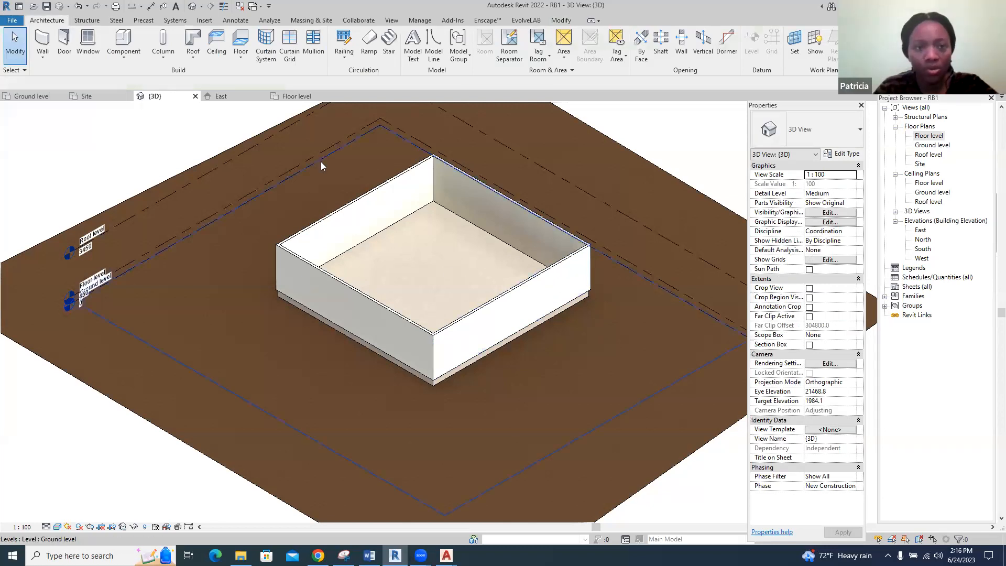
# Start placing a door in the Floor level plan and duplicate the M_Single-Flush 0915 x 2134mm type as D1
pyautogui.click(302, 96)
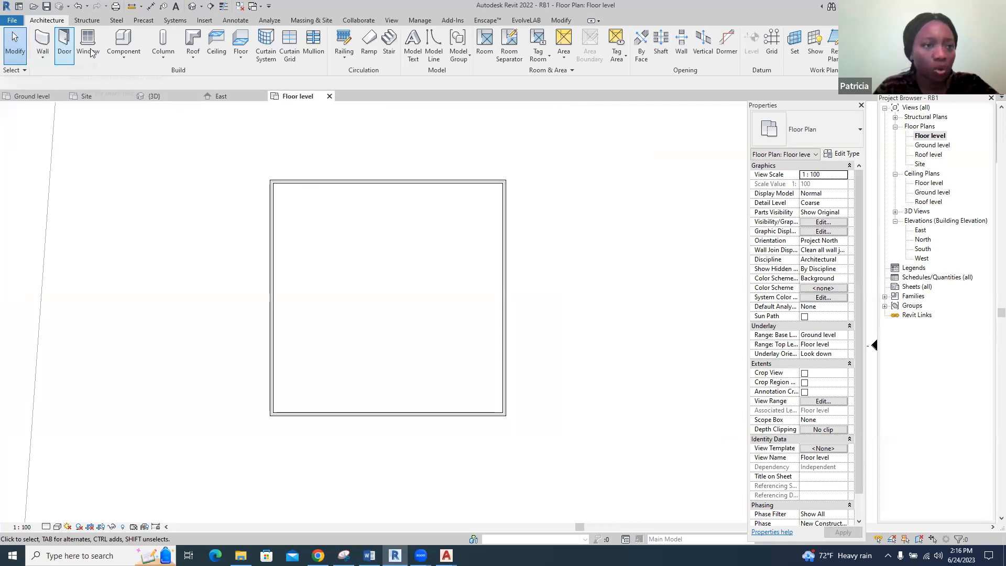
pyautogui.click(63, 46)
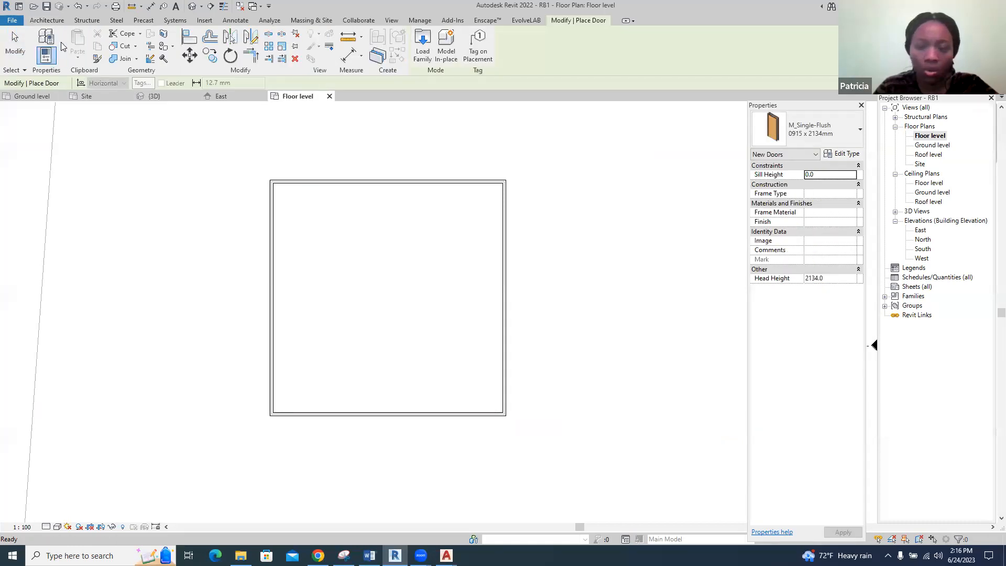
pyautogui.click(842, 154)
pyautogui.click(728, 137)
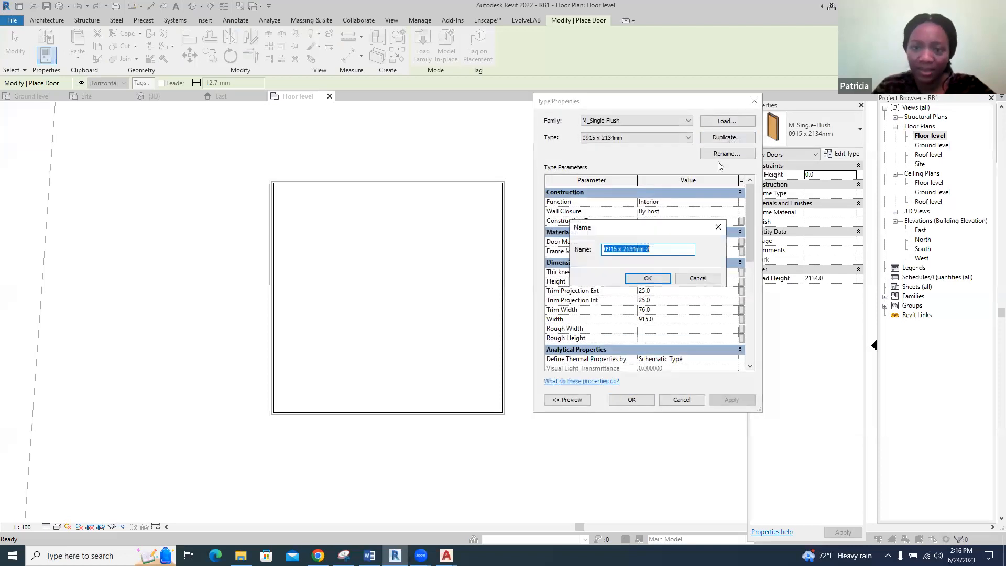
pyautogui.write('D1')
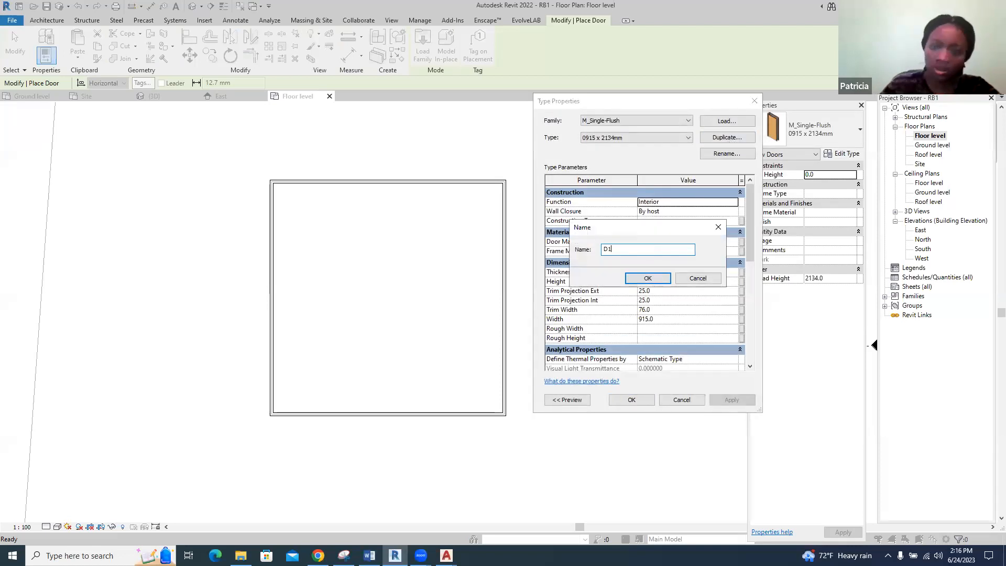
pyautogui.click(648, 279)
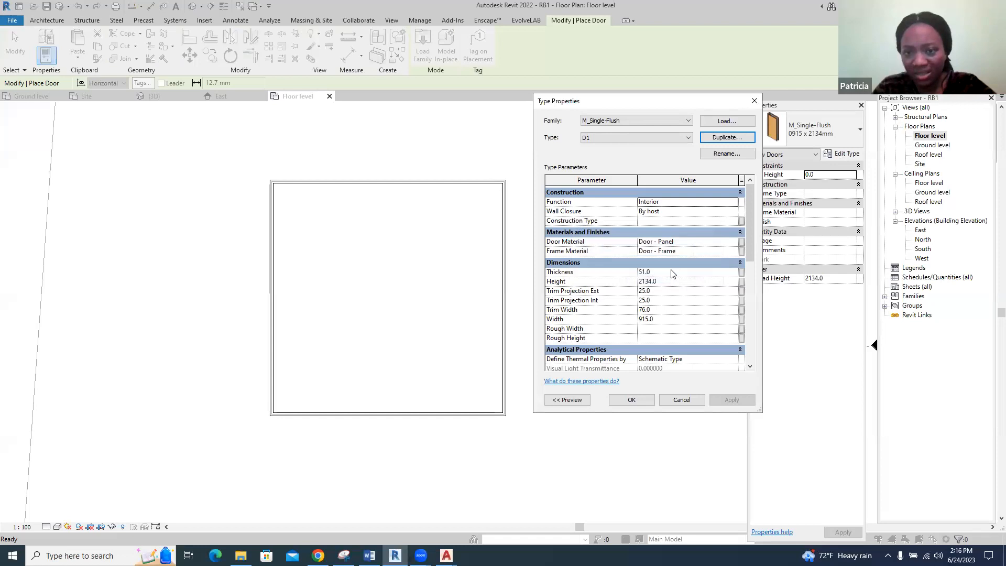
# Set the D1 door type's height to 2100 and width to 900, and accept the type settings
pyautogui.click(668, 283)
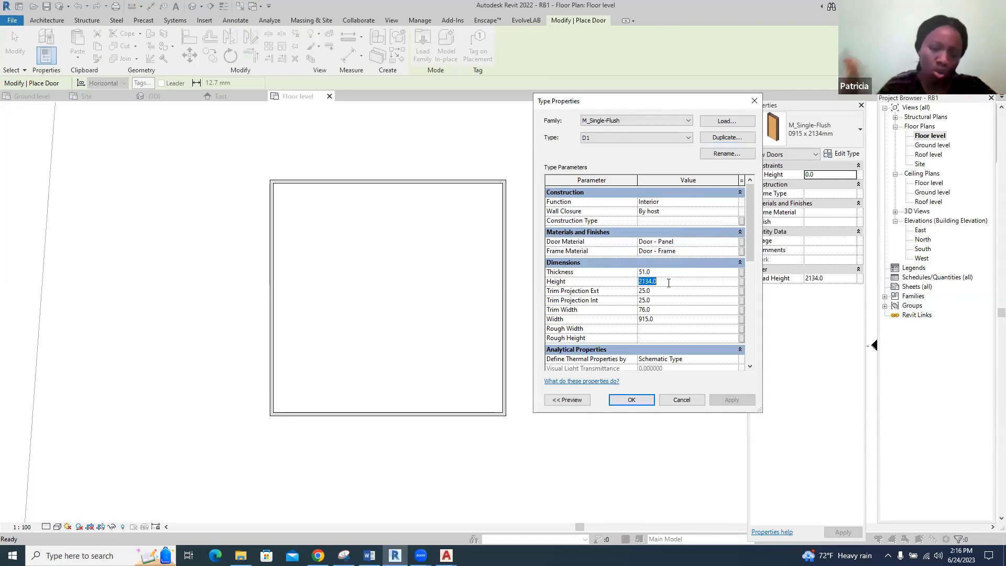
pyautogui.write('2')
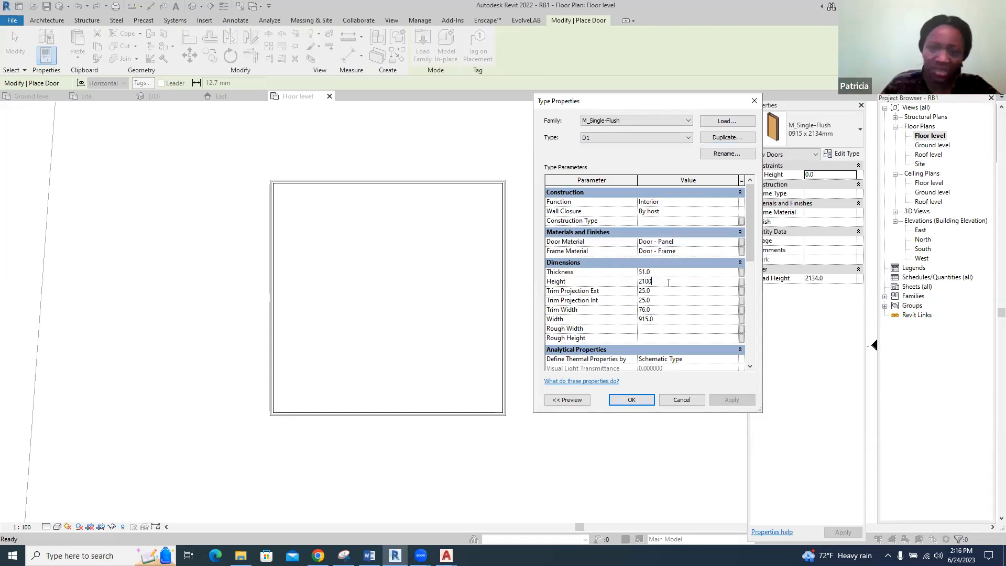
pyautogui.click(653, 323)
pyautogui.click(653, 321)
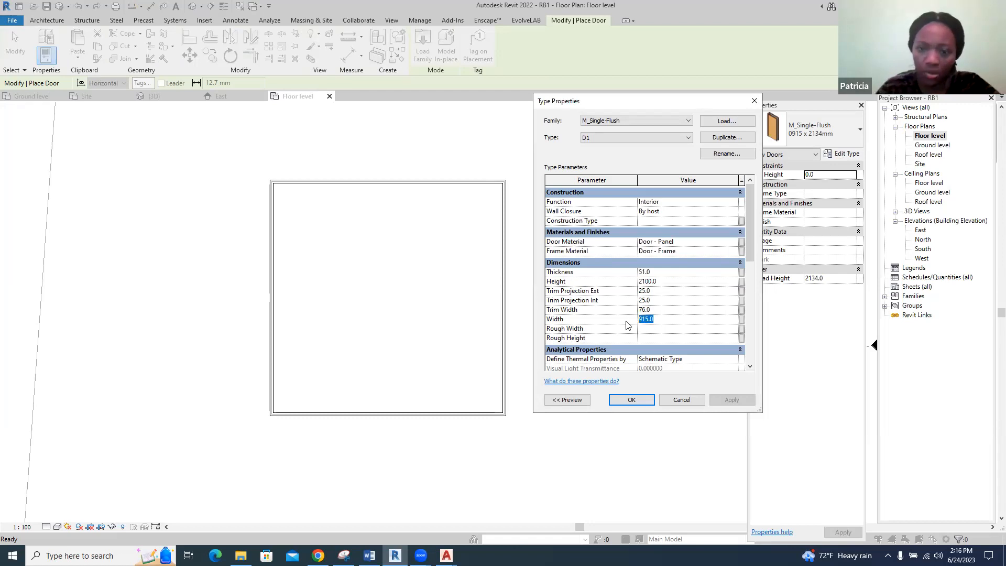
pyautogui.write('900')
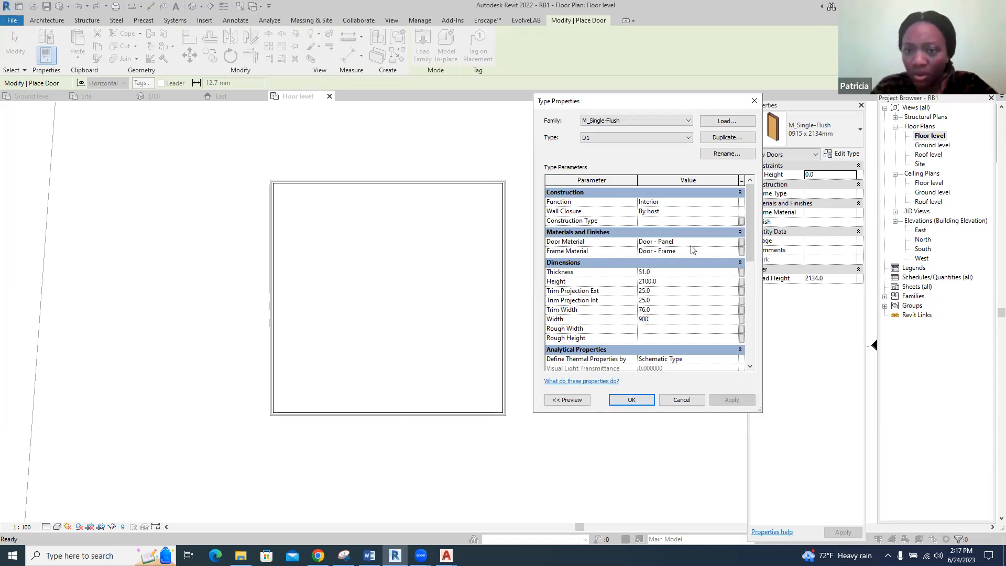
pyautogui.click(713, 243)
pyautogui.click(733, 243)
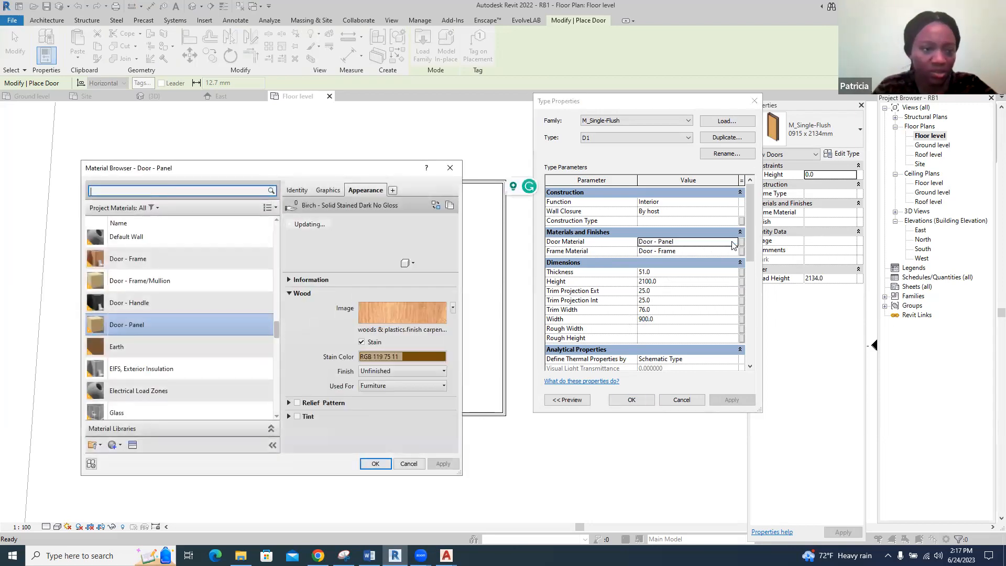
pyautogui.click(449, 168)
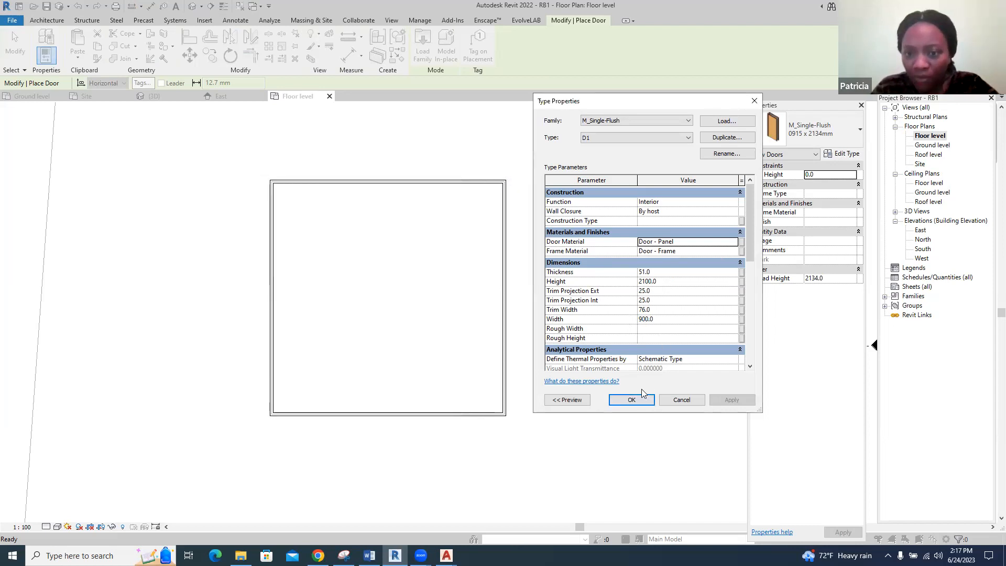
pyautogui.click(633, 400)
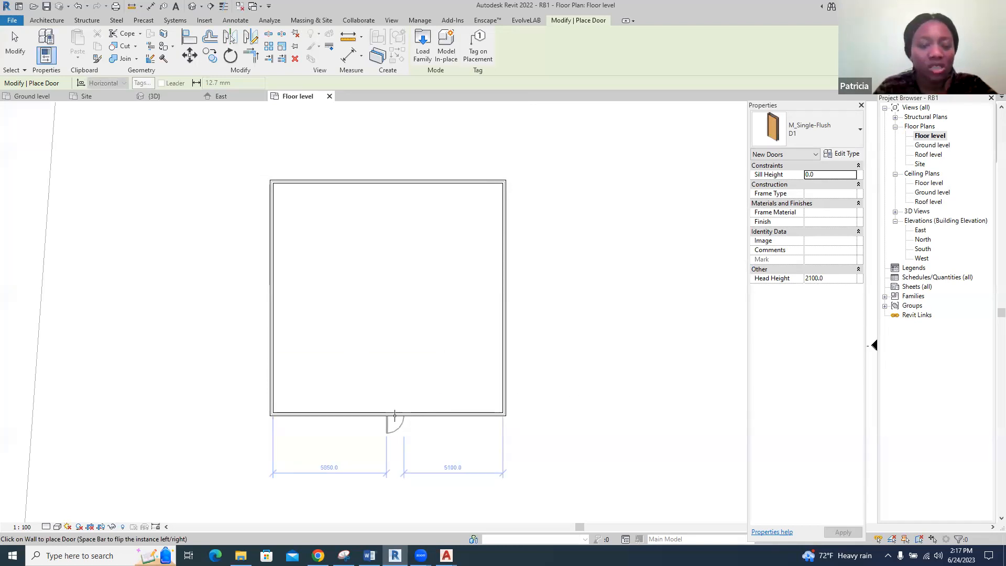
# Place an inward-opening D1 door in the south wall, 900 mm from the southeast corner
pyautogui.scroll(2, 380, 414)
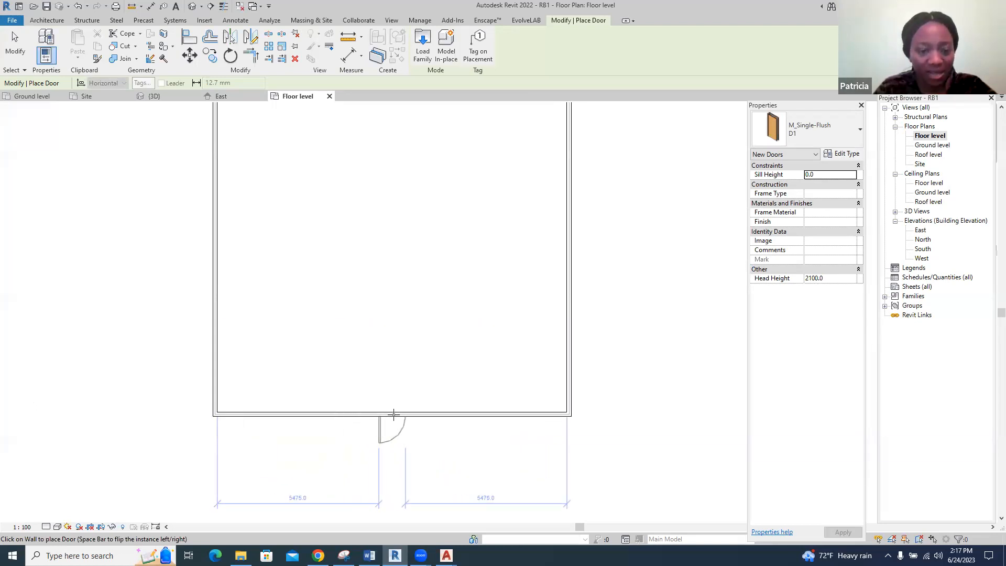
pyautogui.scroll(-2, 414, 348)
pyautogui.scroll(2, 401, 362)
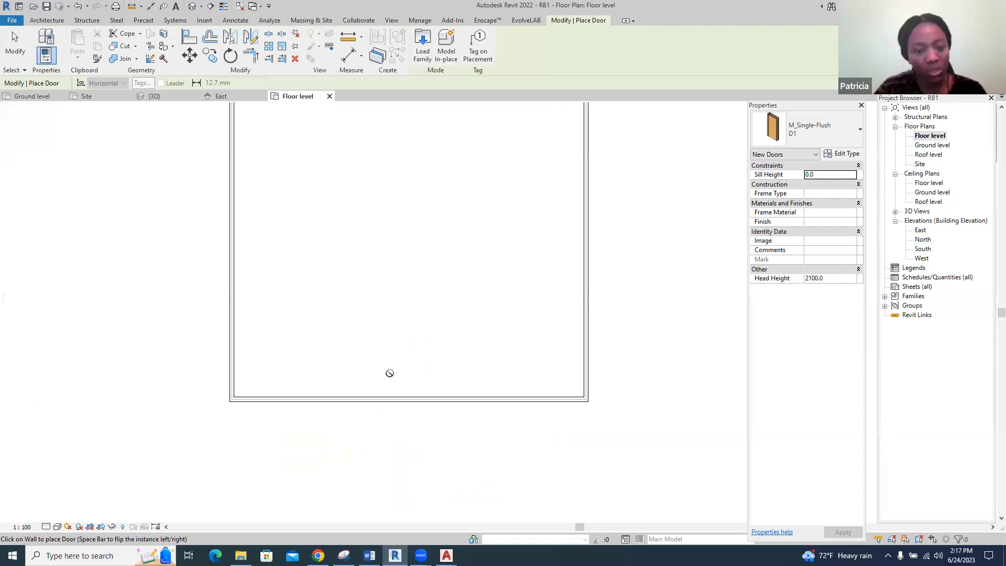
pyautogui.scroll(1, 388, 378)
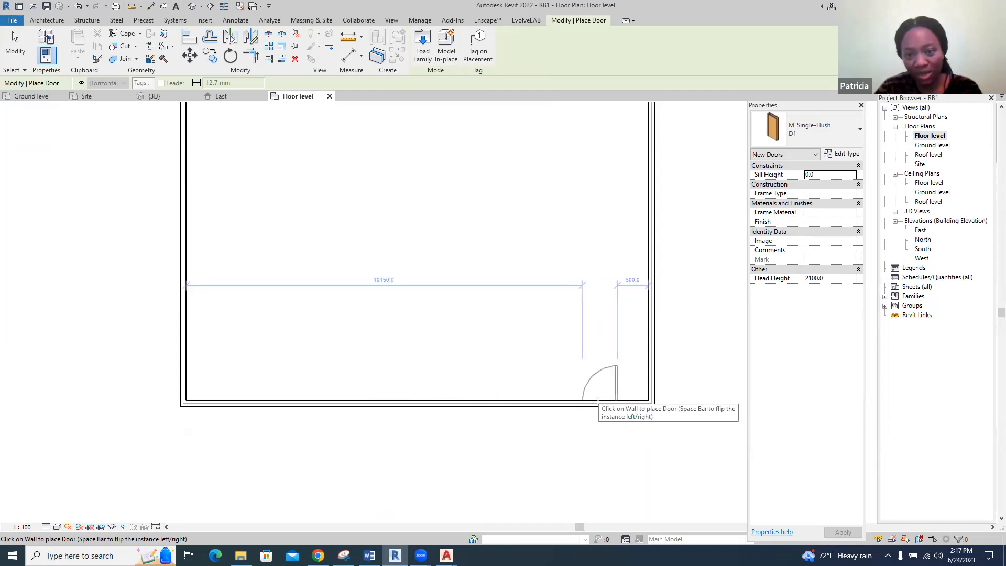
pyautogui.scroll(2, 592, 400)
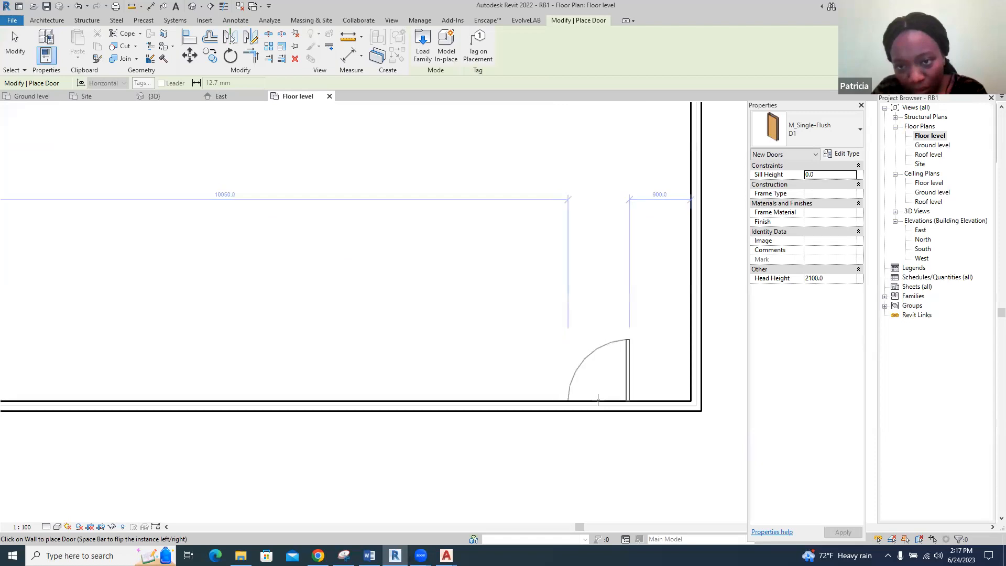
pyautogui.scroll(-1, 598, 401)
pyautogui.scroll(-3, 512, 355)
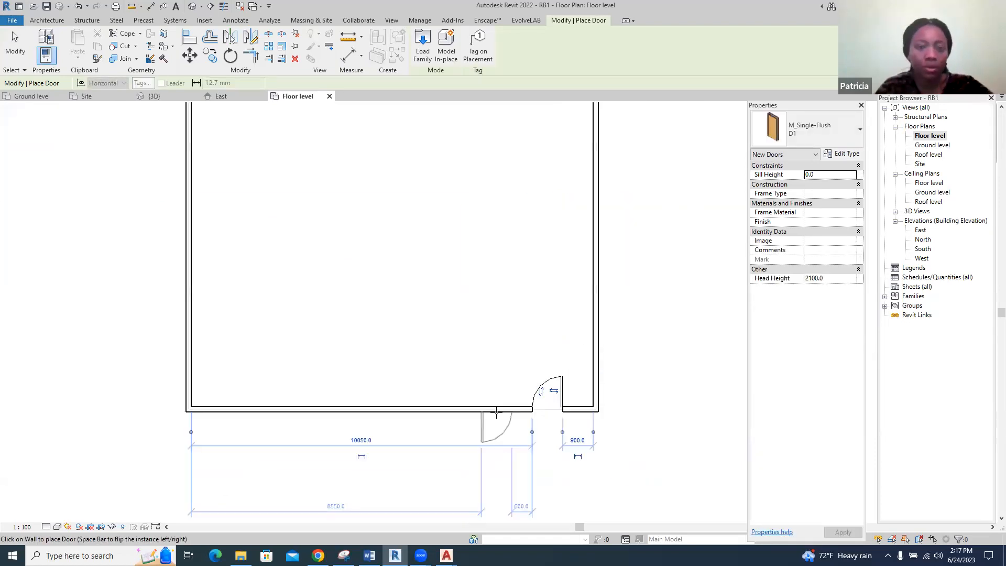
# Place a second inward-opening D1 door in the north wall, 900 mm from the northwest corner
pyautogui.scroll(3, 338, 188)
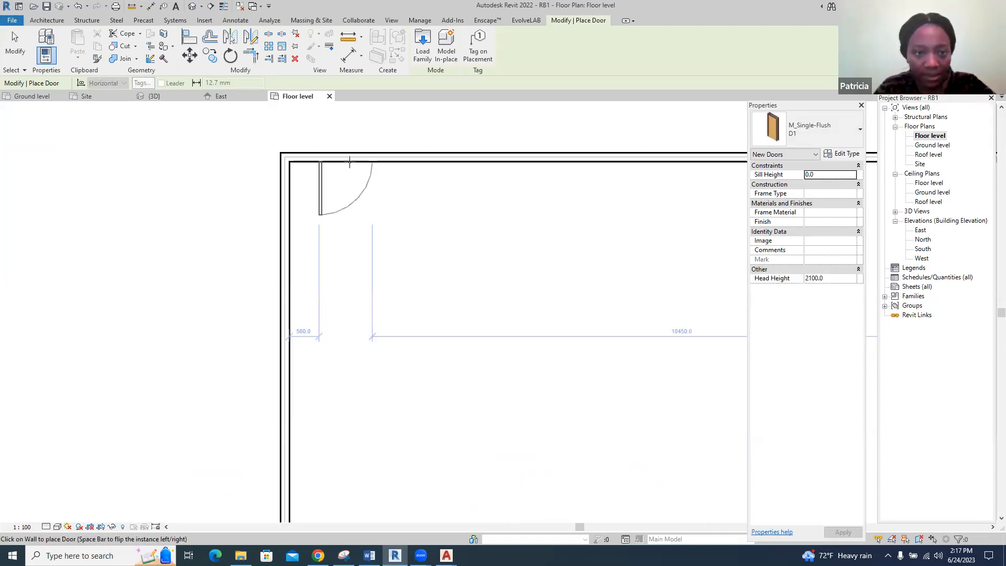
pyautogui.click(372, 168)
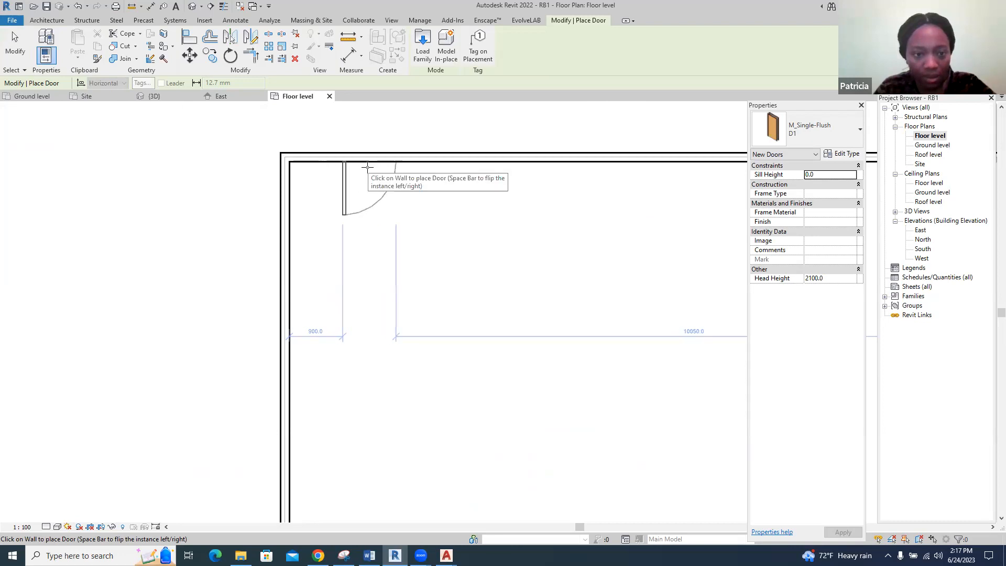
pyautogui.scroll(-4, 270, 204)
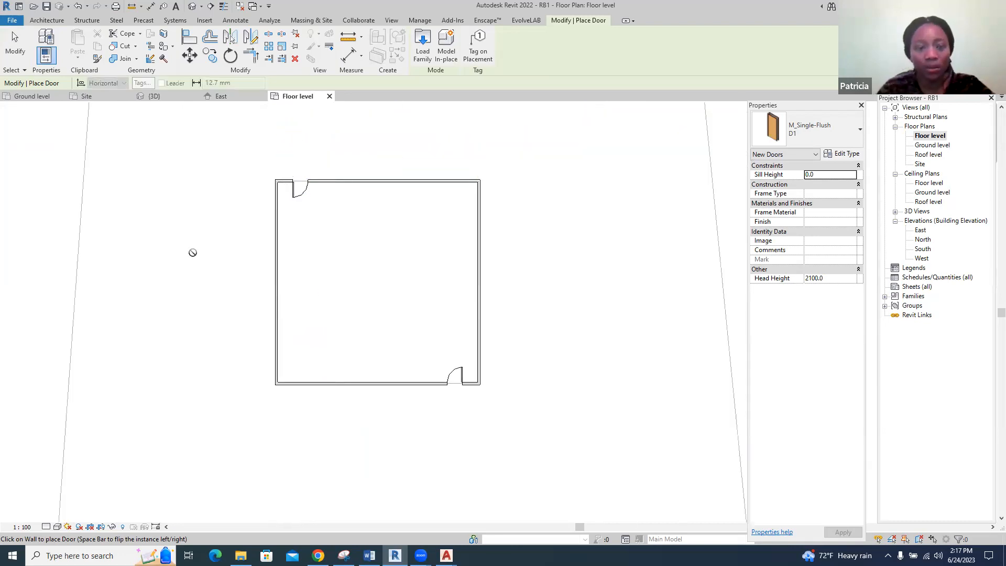
# Check both doors in the 3D view and end the door placement
pyautogui.click(152, 96)
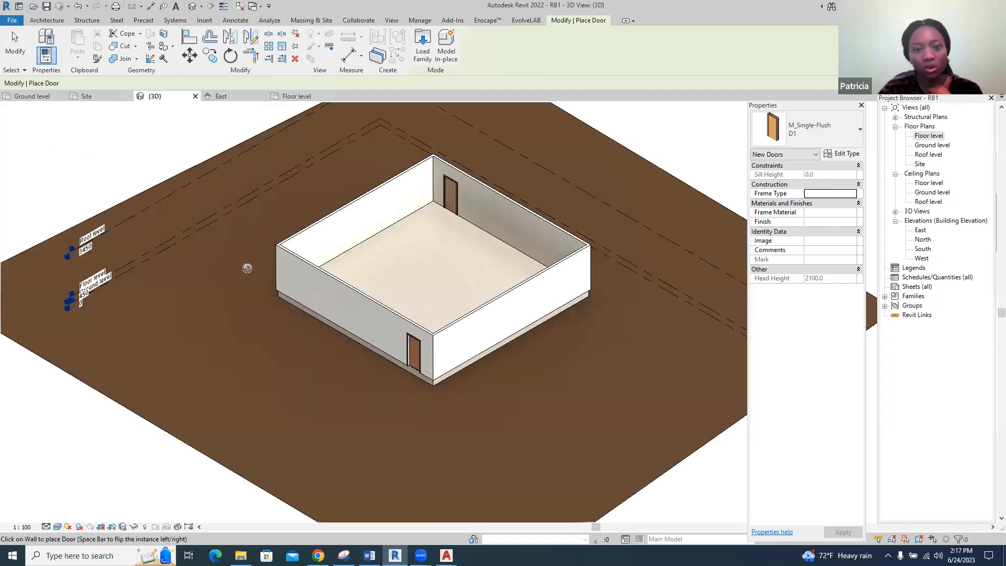
pyautogui.press('Escape')
pyautogui.press('Escape')
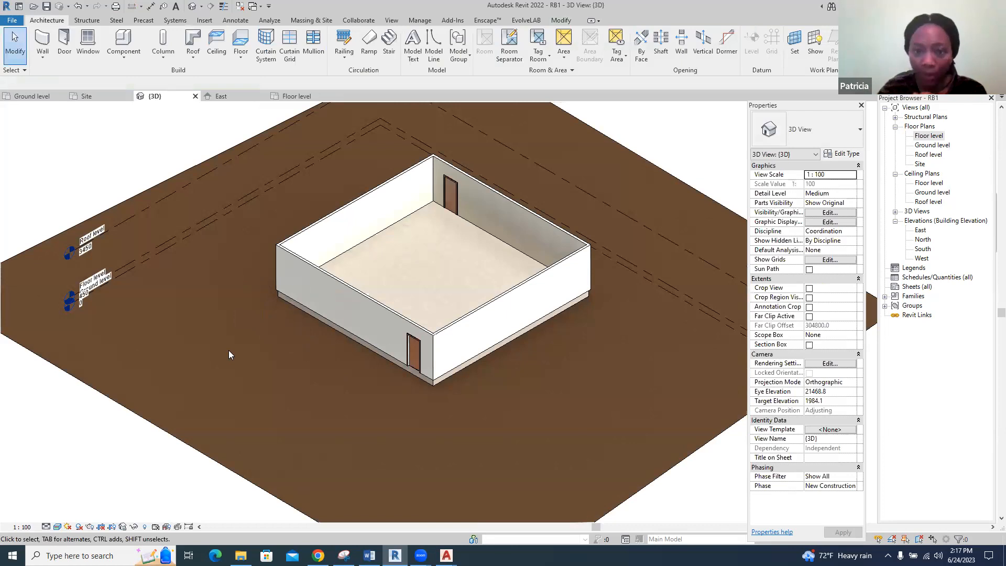
# Review the building in the East, North, South and West elevations, closing the West, South and North views
pyautogui.click(223, 94)
pyautogui.scroll(1, 575, 288)
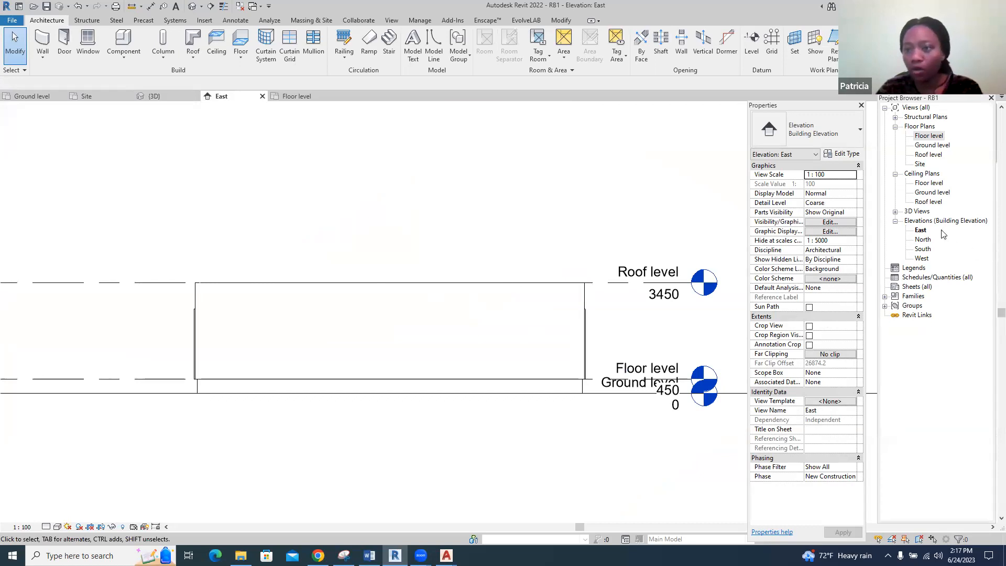
pyautogui.click(927, 241)
pyautogui.doubleClick(928, 242)
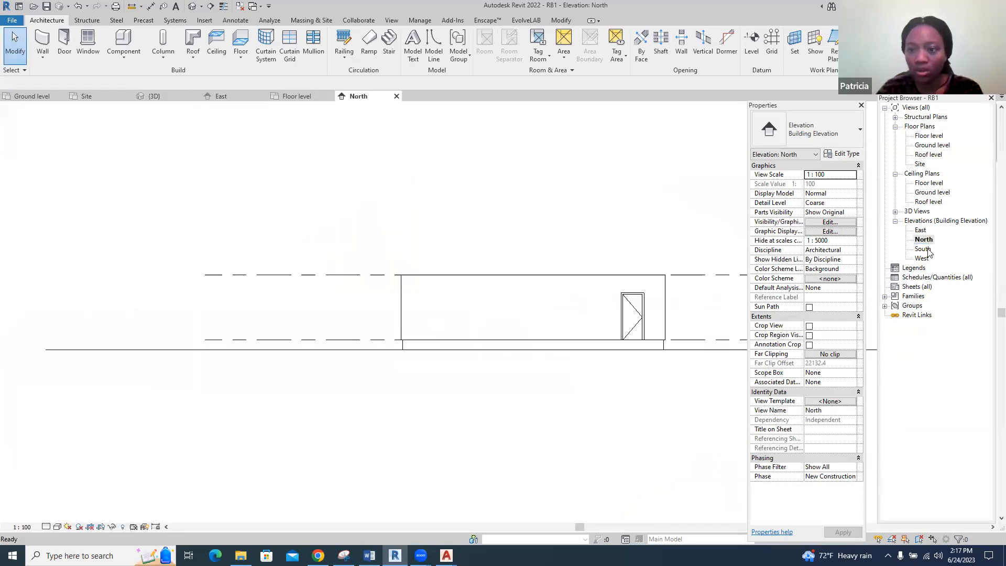
pyautogui.doubleClick(925, 250)
pyautogui.doubleClick(924, 259)
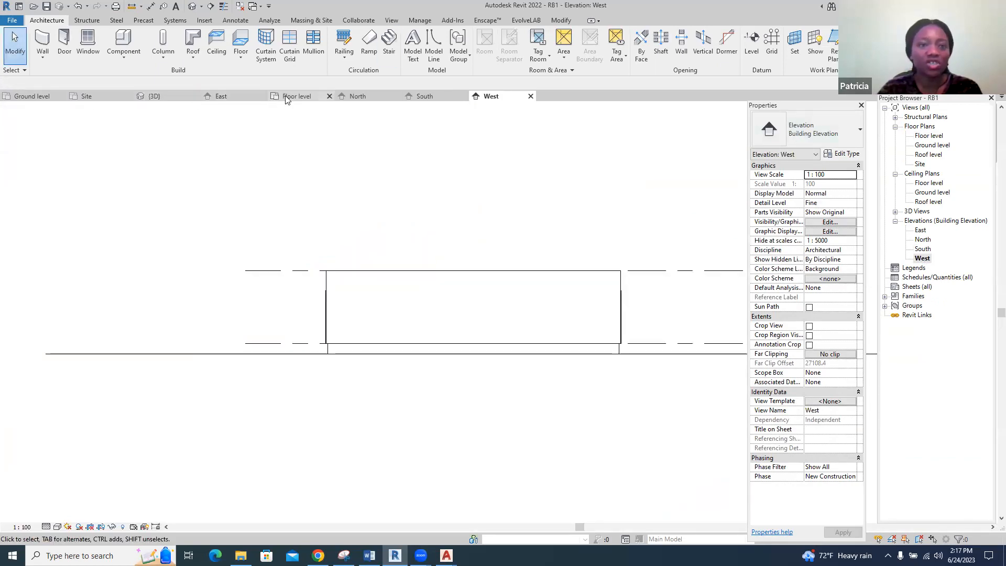
pyautogui.click(531, 97)
pyautogui.click(463, 96)
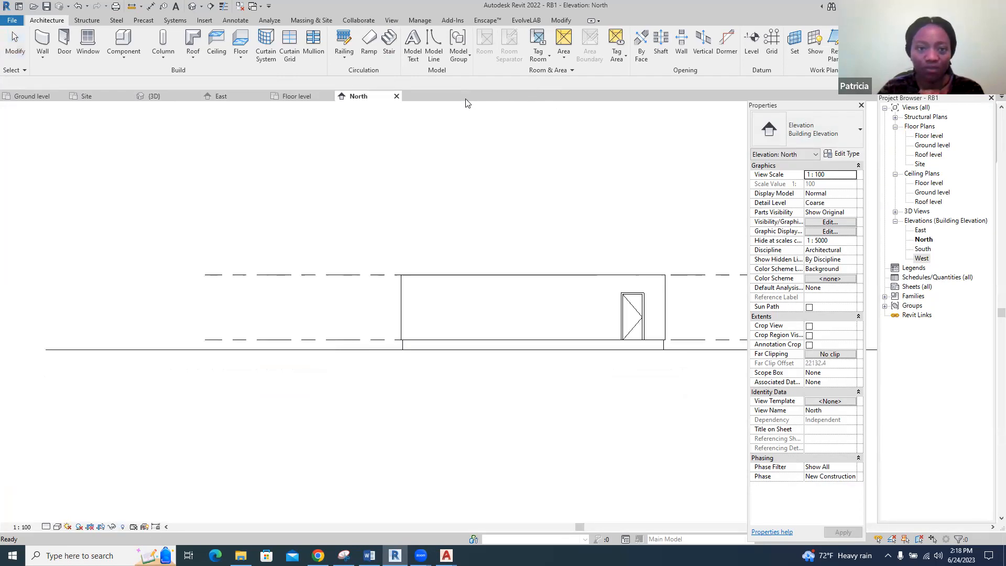
pyautogui.click(397, 97)
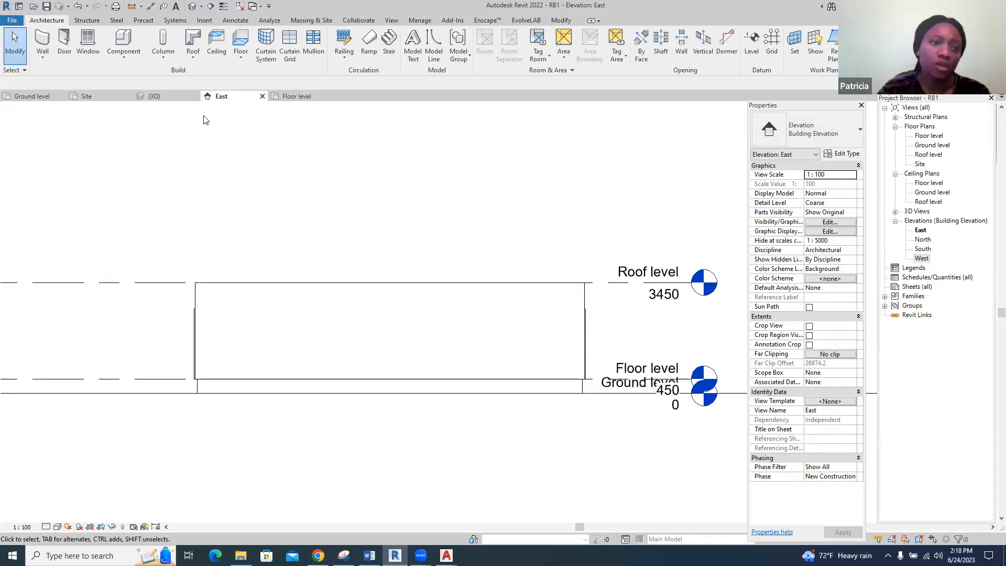
# In the Floor level plan, start window placement and duplicate the M_Fixed 0406 x 0610mm window type as W!
pyautogui.click(295, 100)
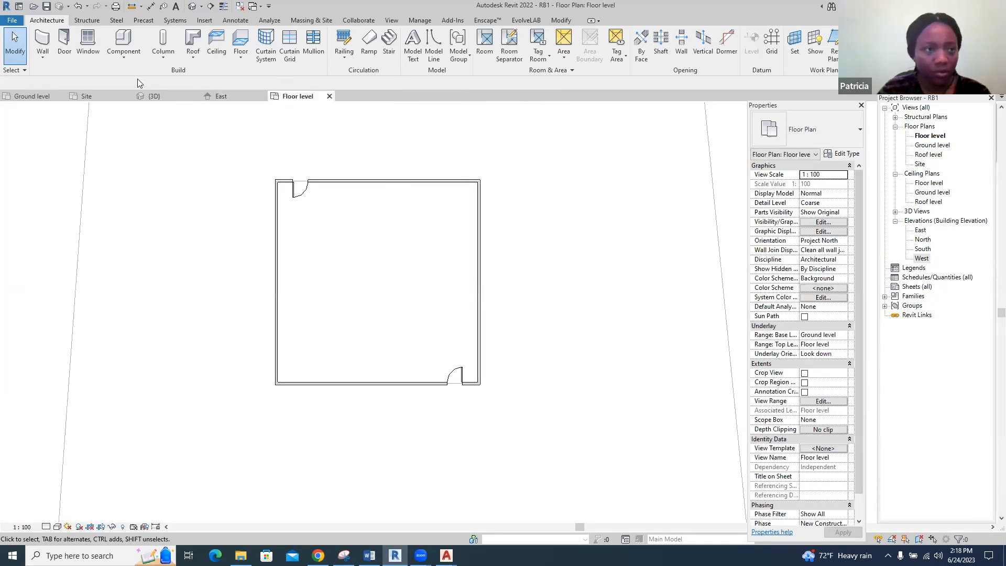
pyautogui.click(88, 42)
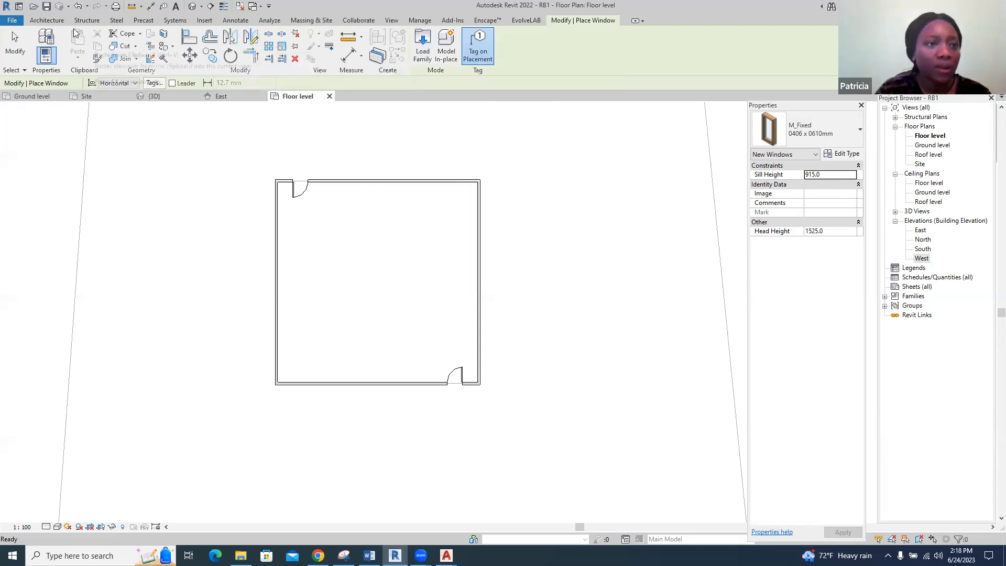
pyautogui.click(47, 21)
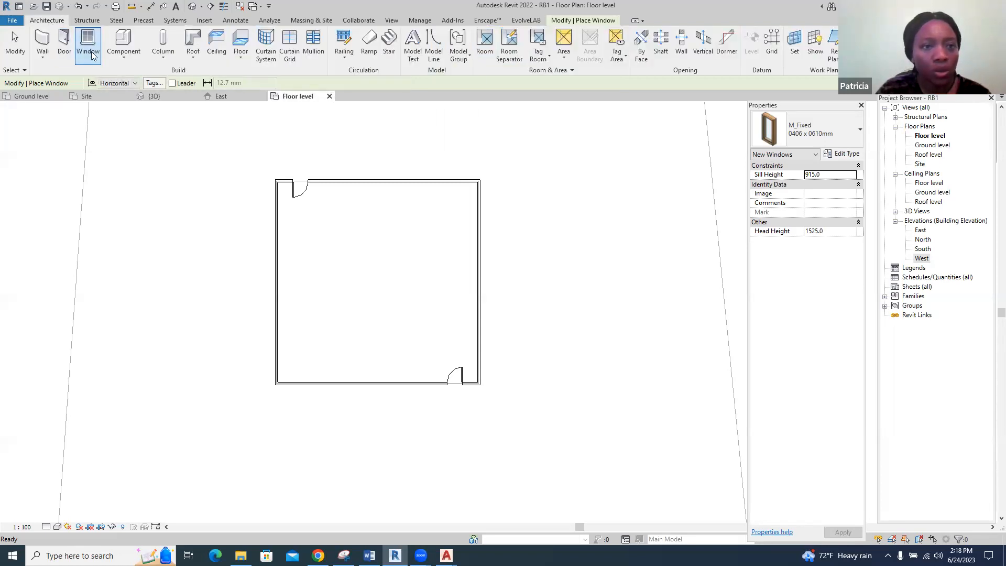
pyautogui.click(842, 154)
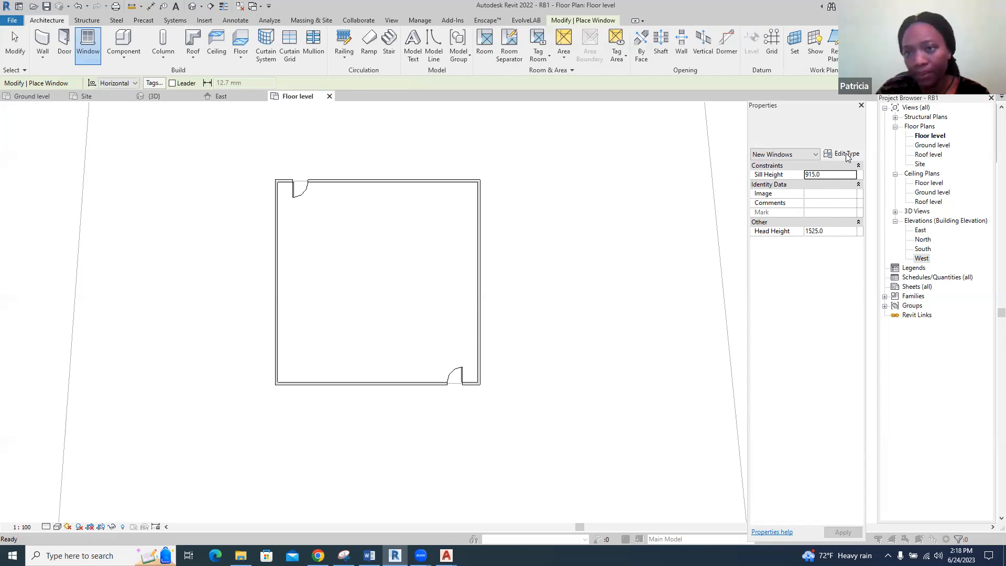
pyautogui.click(735, 139)
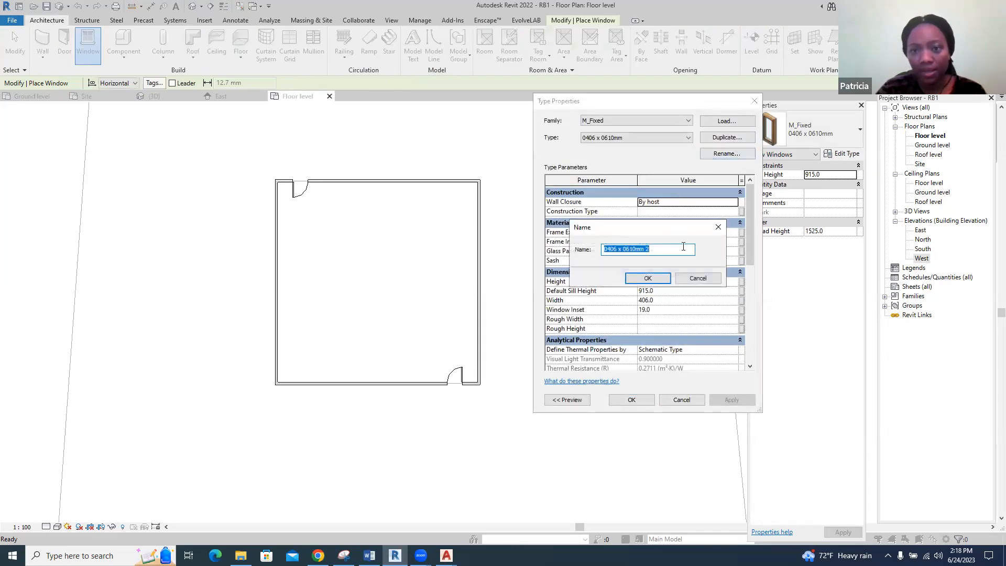
pyautogui.write('W1')
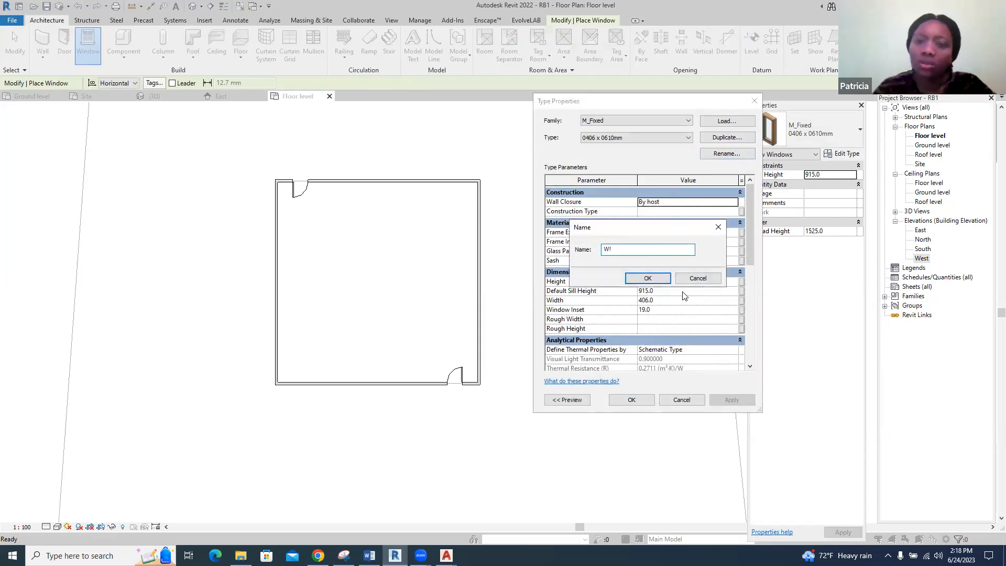
pyautogui.click(650, 280)
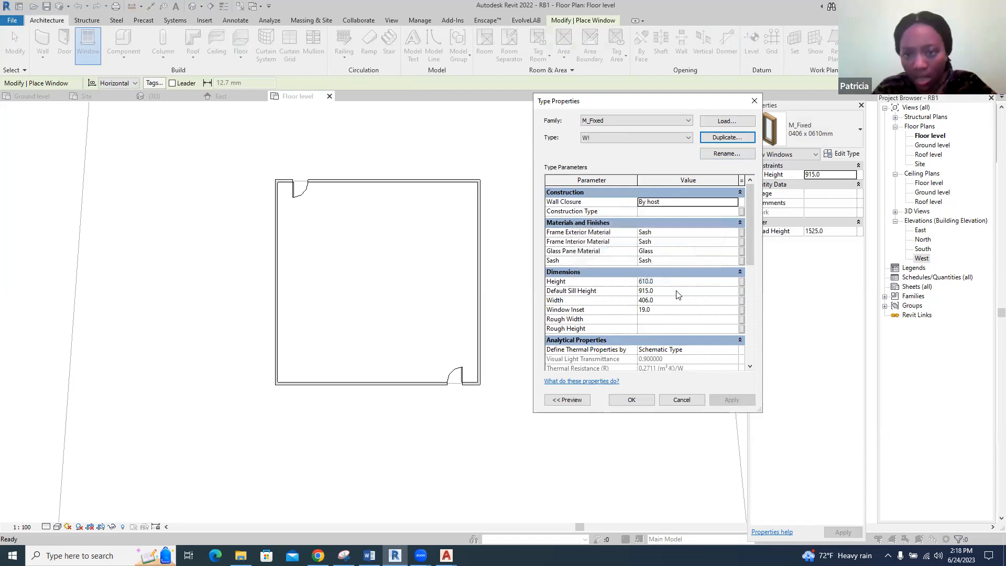
# Set the W! window type's height to 1200 mm and width to 1500 mm and accept the type properties
pyautogui.click(662, 282)
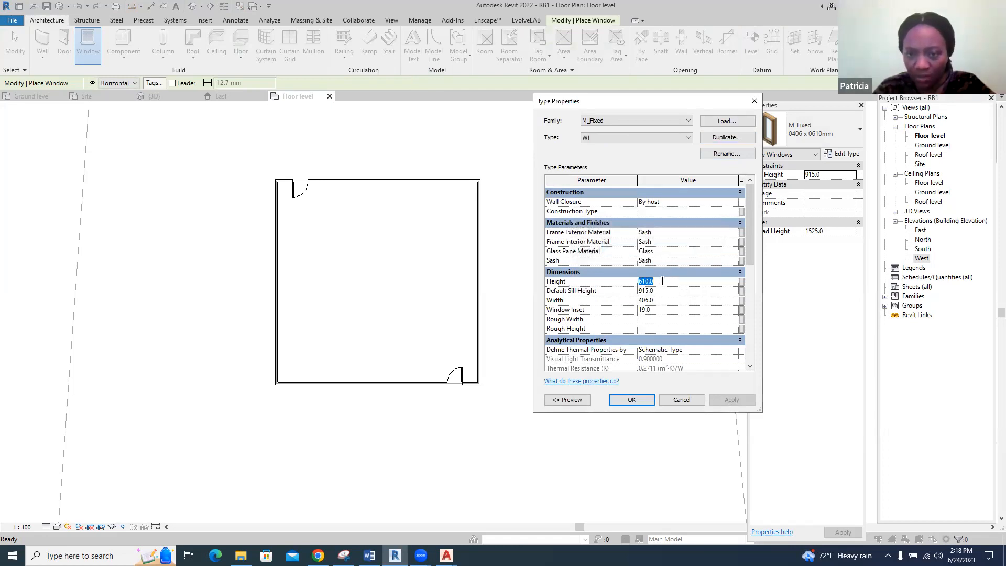
pyautogui.write('12')
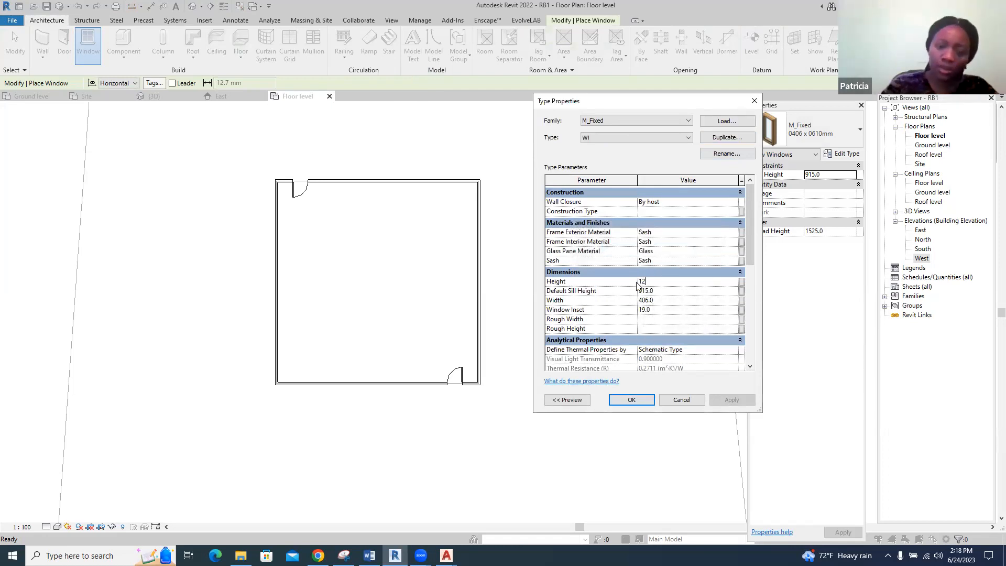
pyautogui.write('00')
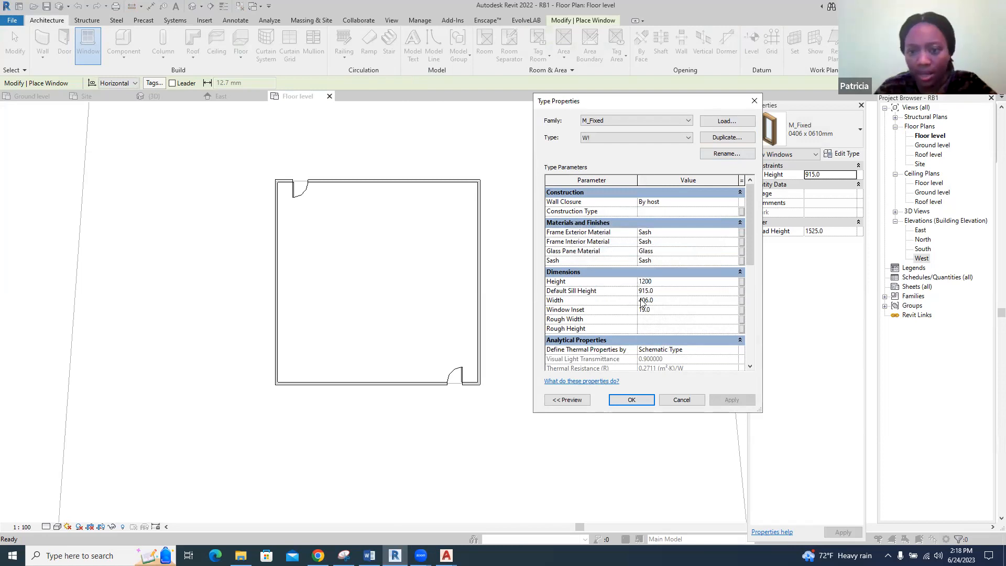
pyautogui.click(643, 303)
pyautogui.write('1500')
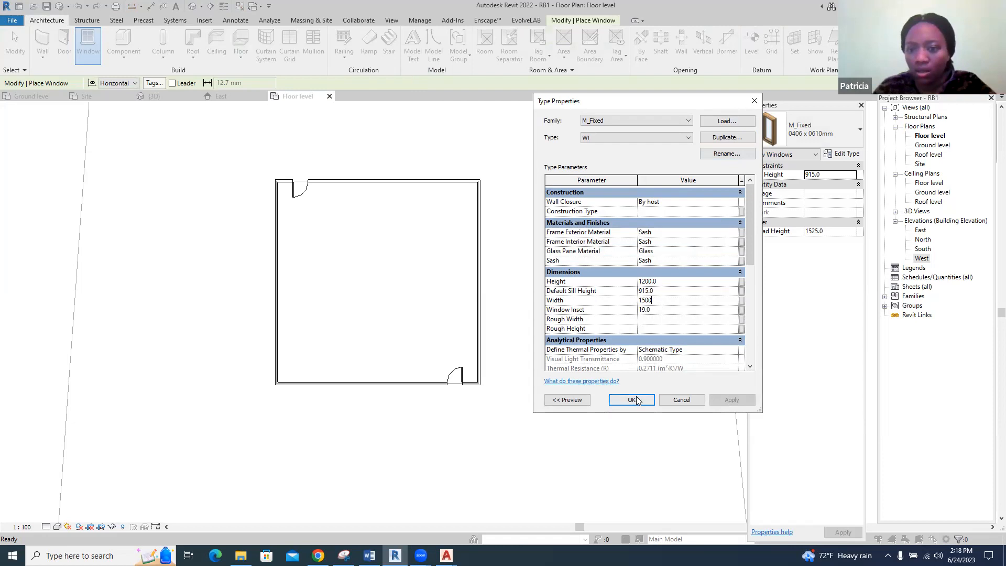
pyautogui.click(633, 400)
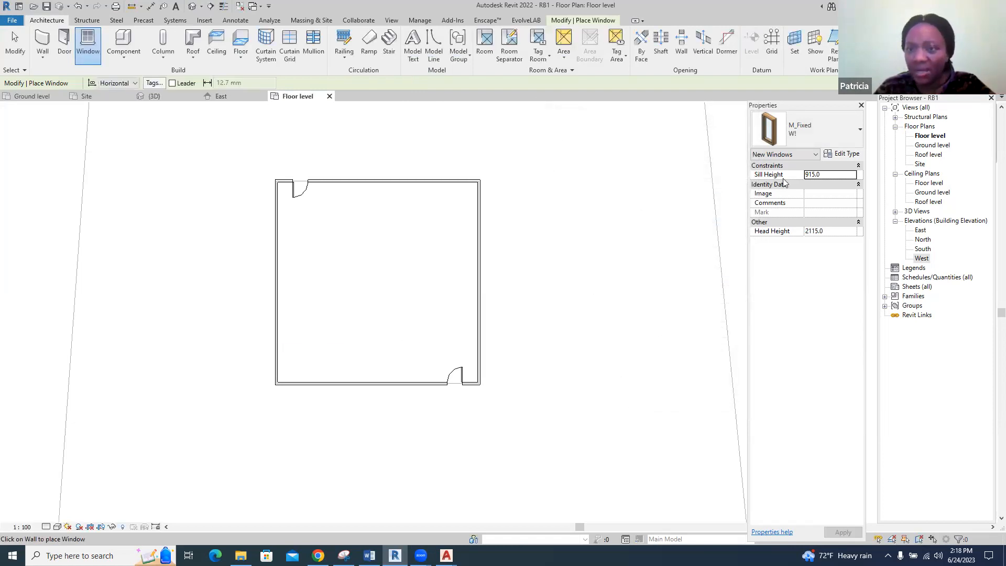
# Place three W! windows with 900 mm sill height in the south wall: 1200 mm from the door, 1200 mm from the west wall, and midway between
pyautogui.doubleClick(823, 176)
pyautogui.write('900')
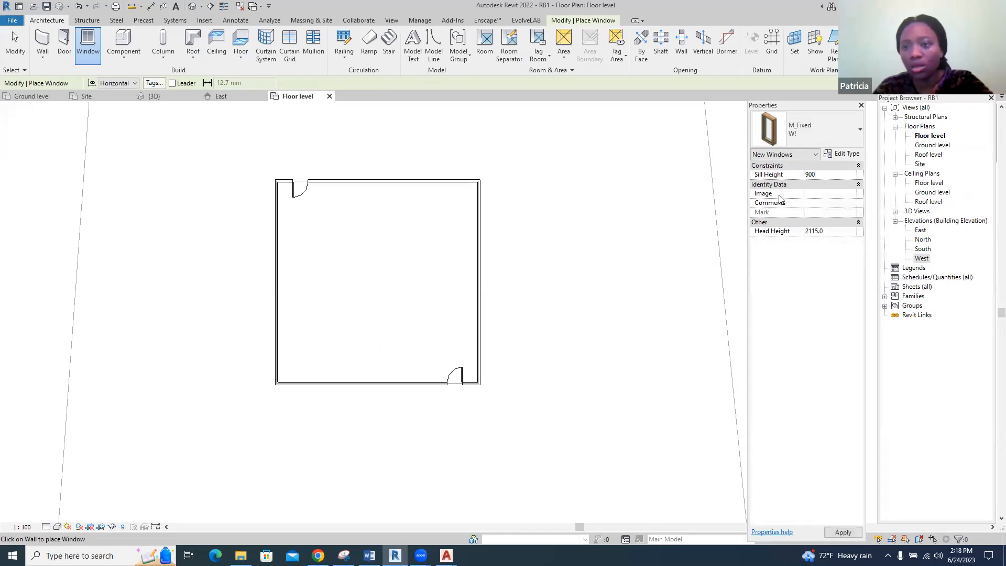
pyautogui.scroll(4, 372, 390)
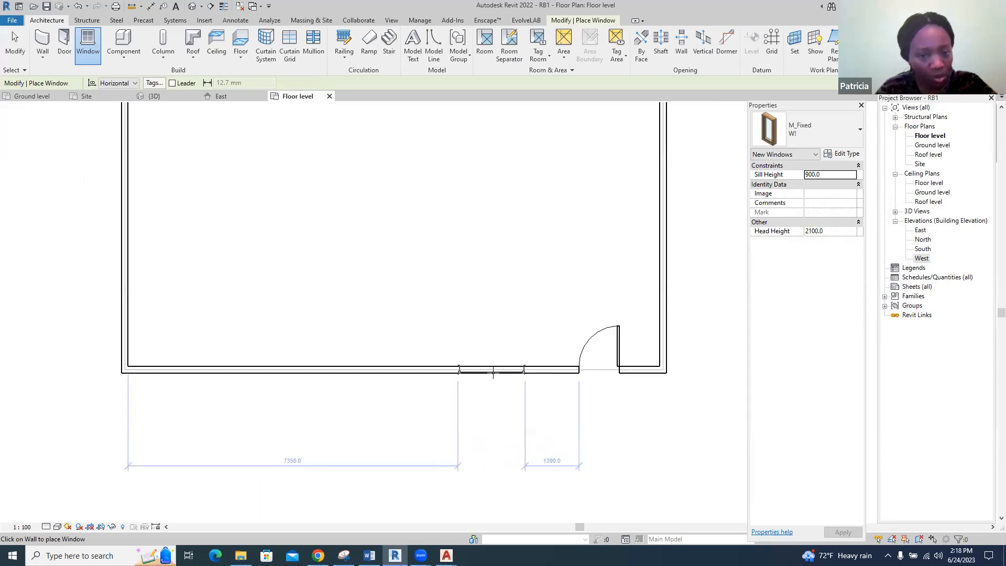
pyautogui.click(493, 374)
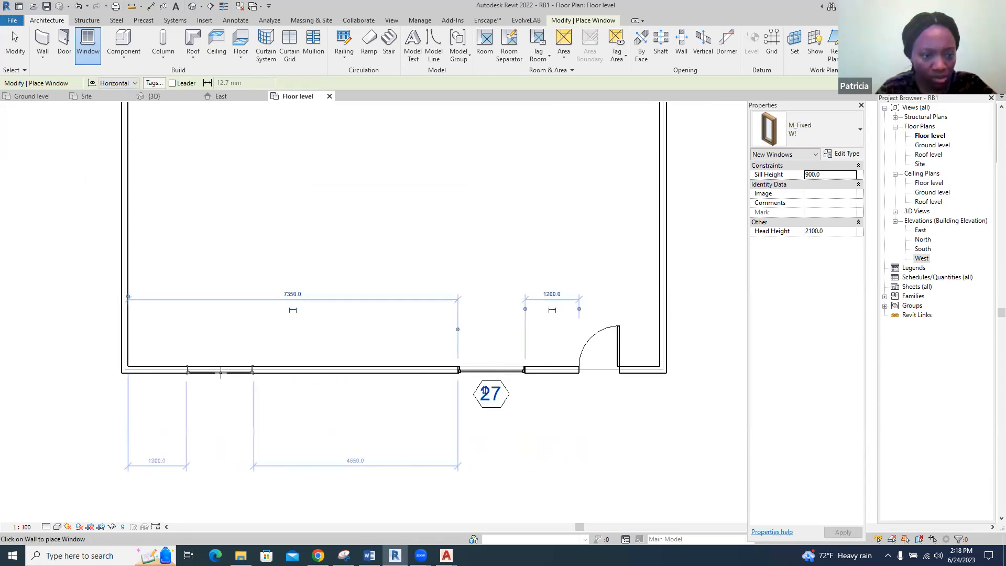
pyautogui.click(216, 373)
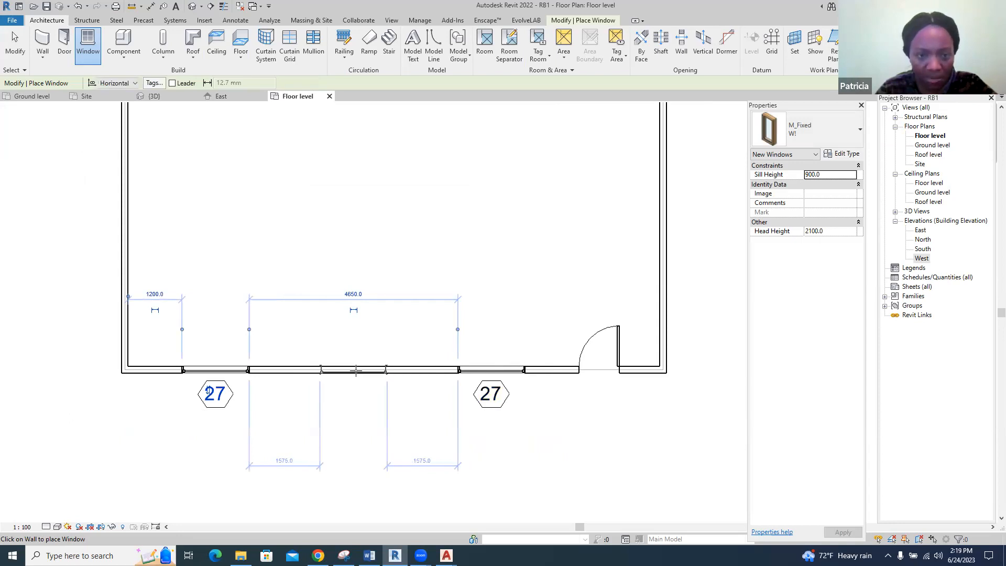
pyautogui.click(356, 371)
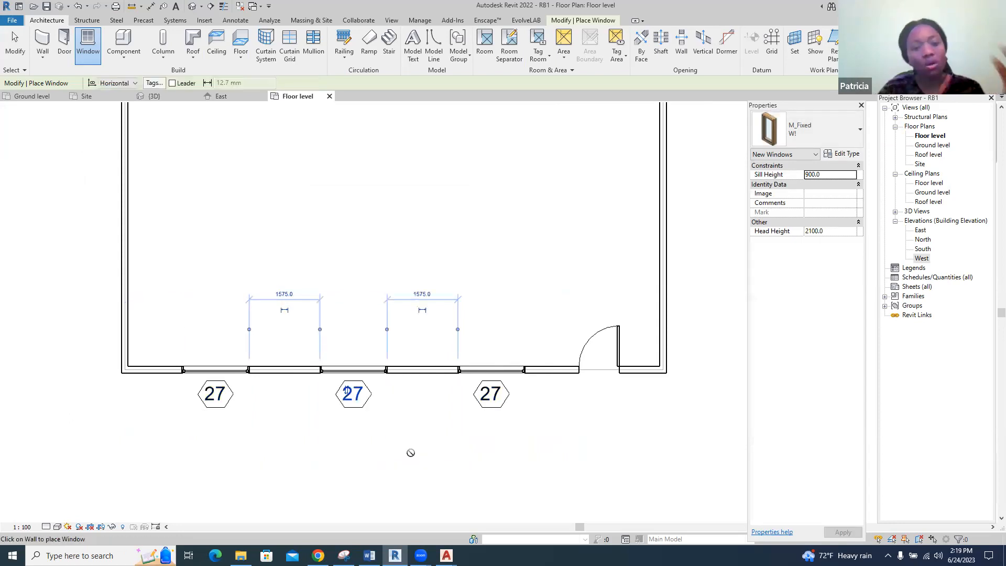
pyautogui.scroll(-2, 407, 454)
pyautogui.scroll(-1, 380, 469)
pyautogui.press('Escape')
pyautogui.press('Escape')
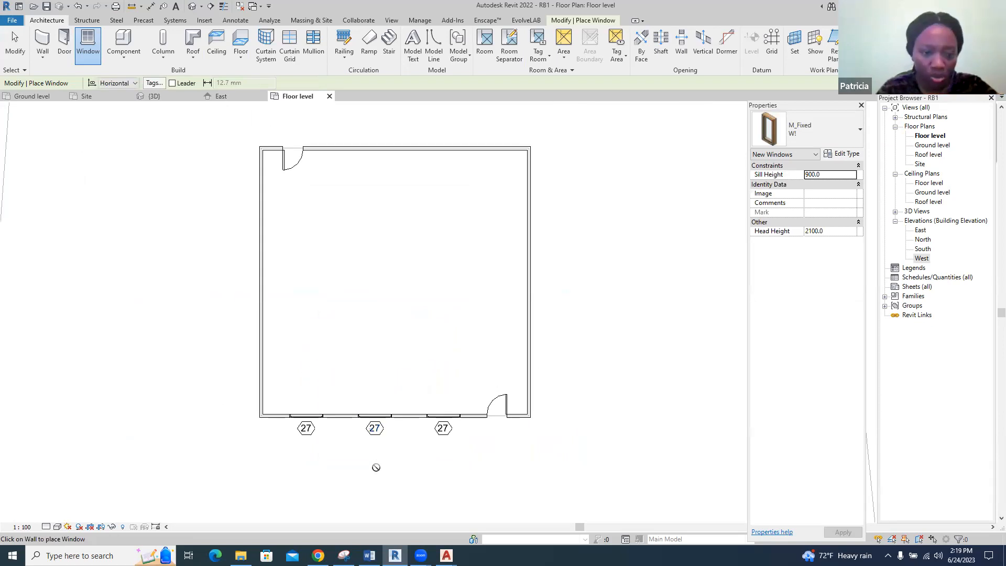
pyautogui.rightClick(308, 440)
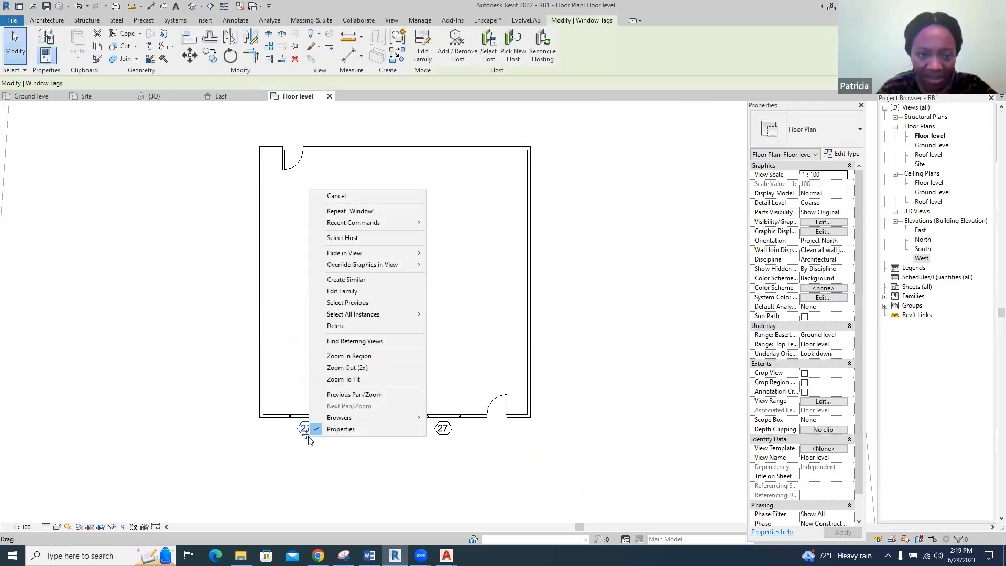
pyautogui.press('Escape')
pyautogui.press('Escape')
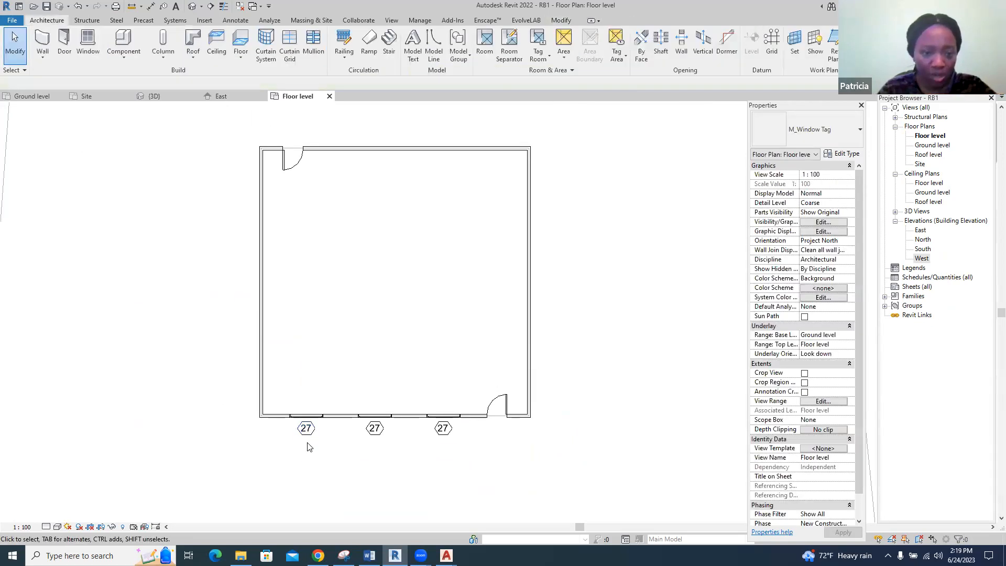
# Select all window tags visible in the floor plan, hide their category in the view, and check the windows in 3D
pyautogui.rightClick(308, 443)
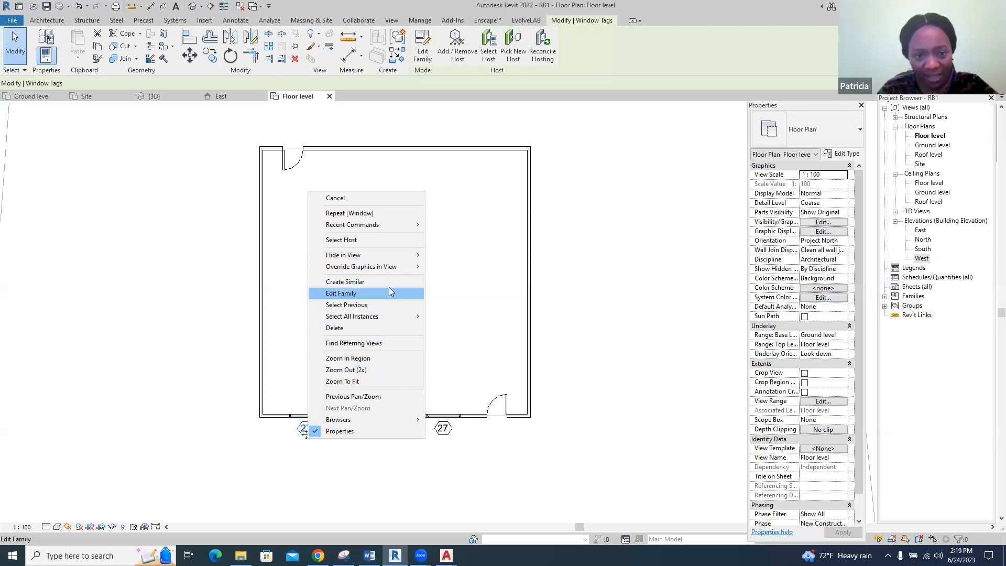
pyautogui.moveTo(399, 316)
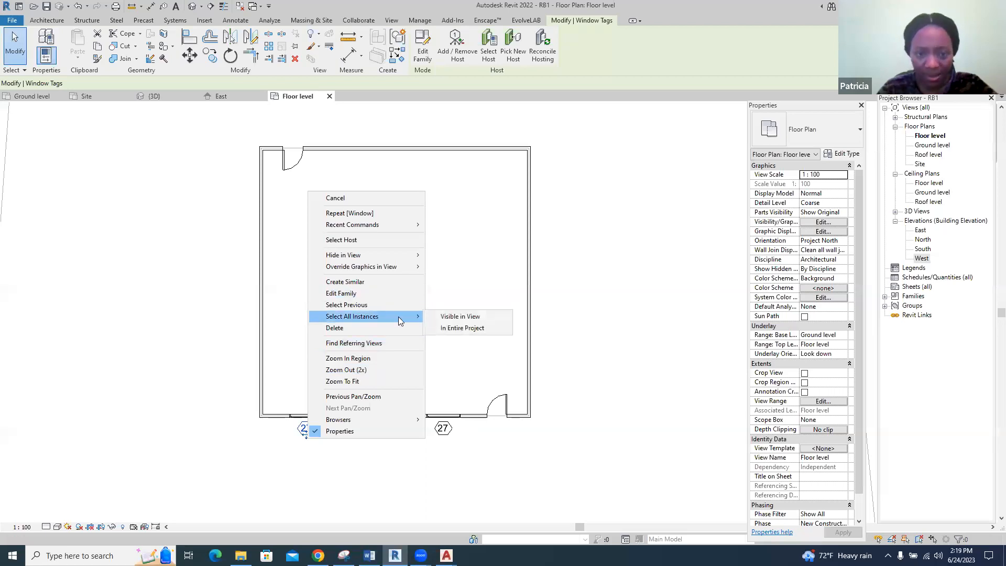
pyautogui.click(449, 317)
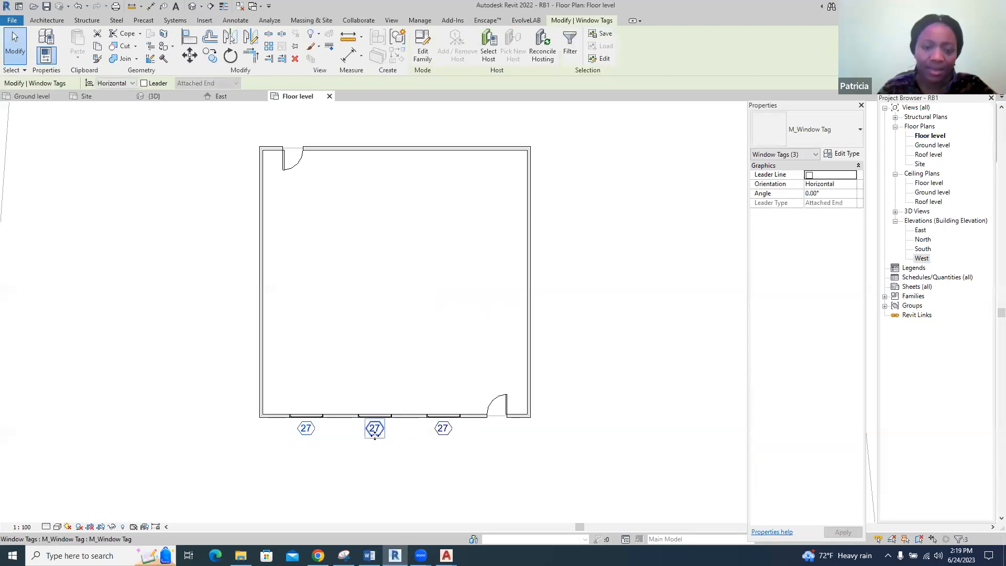
pyautogui.rightClick(375, 435)
pyautogui.moveTo(484, 257)
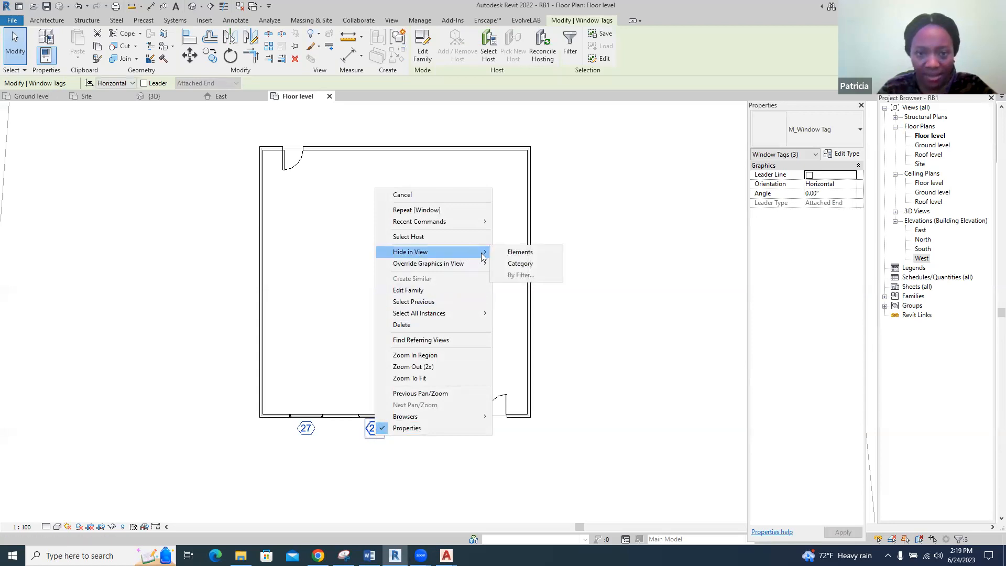
pyautogui.click(514, 266)
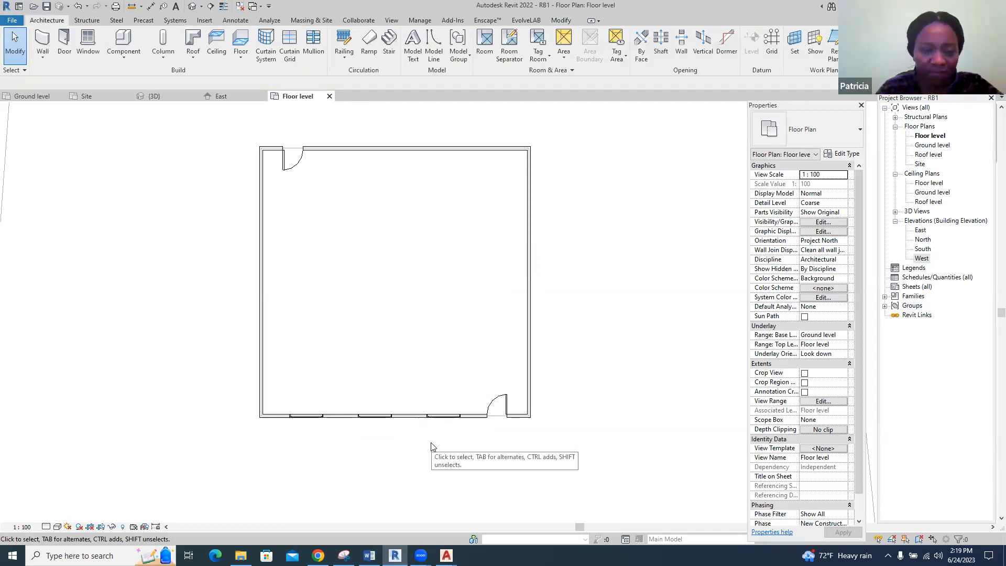
pyautogui.click(157, 96)
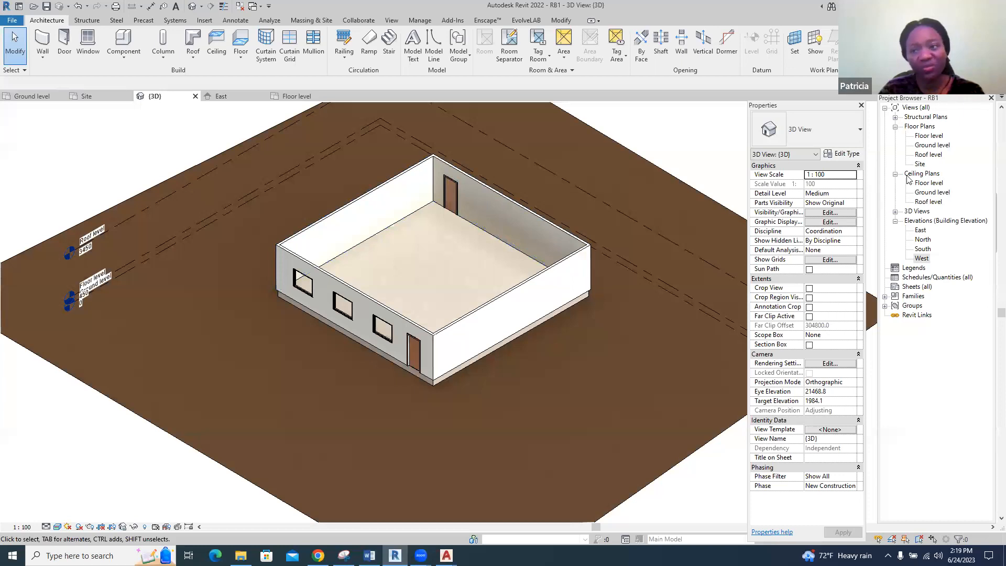
# On the Roof level plan, create a footprint roof sloped on all sides from a rectangle offset 600 mm outside the exterior walls
pyautogui.click(928, 155)
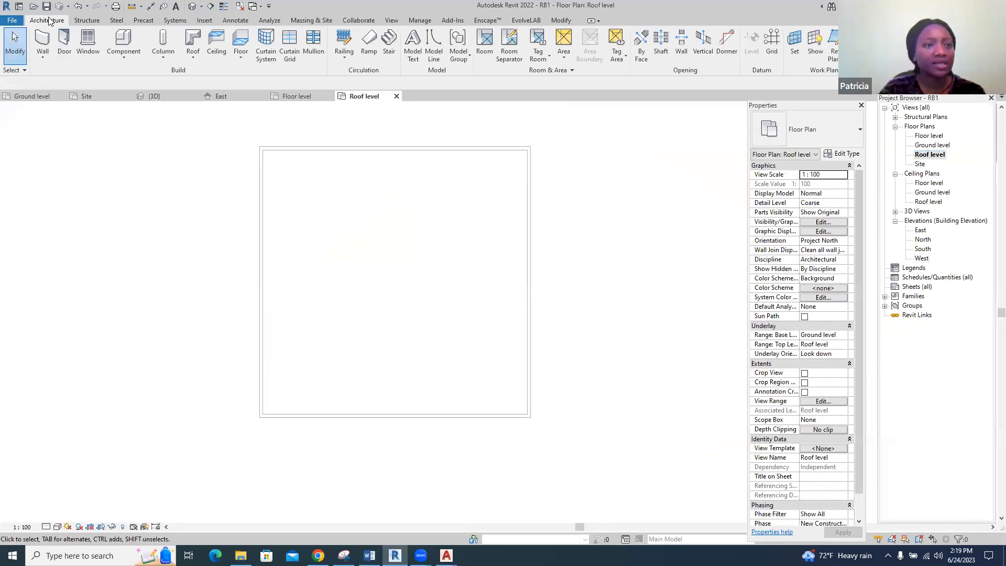
pyautogui.click(192, 42)
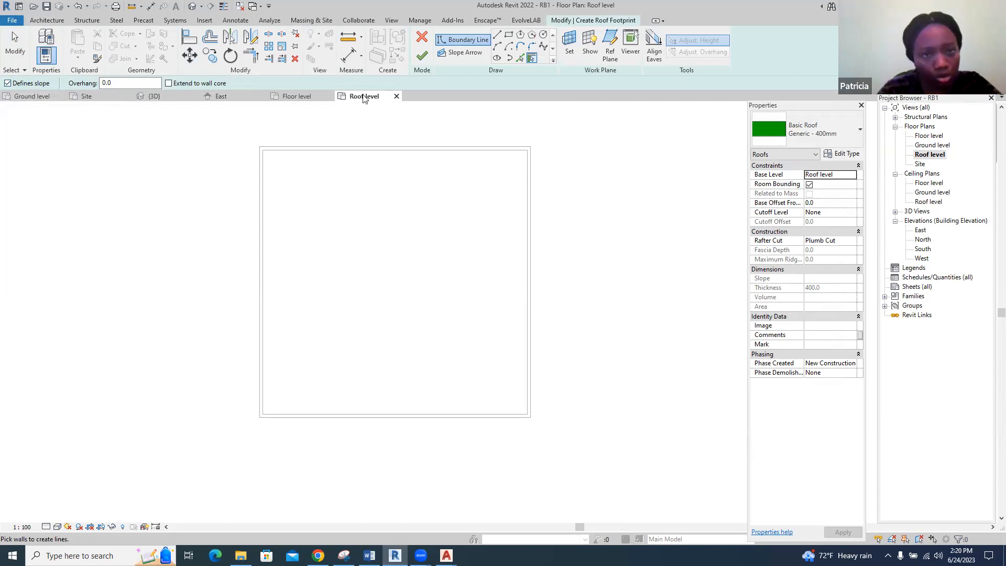
pyautogui.click(508, 40)
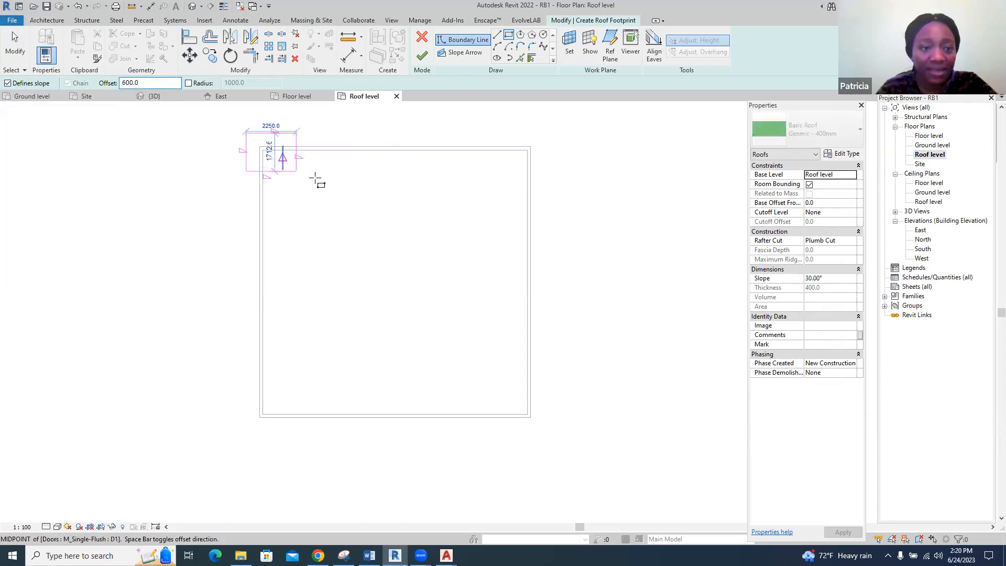
pyautogui.click(532, 417)
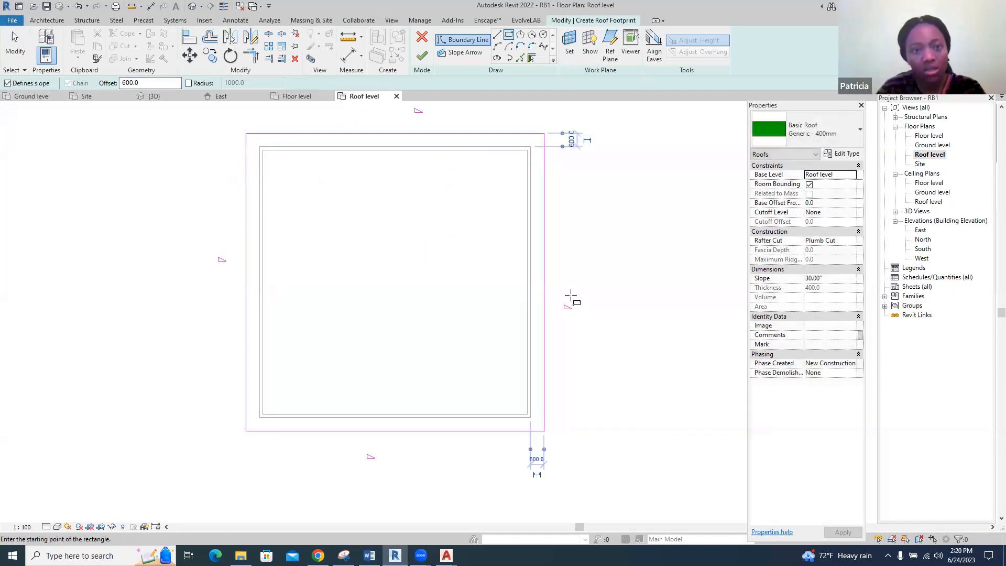
pyautogui.click(422, 56)
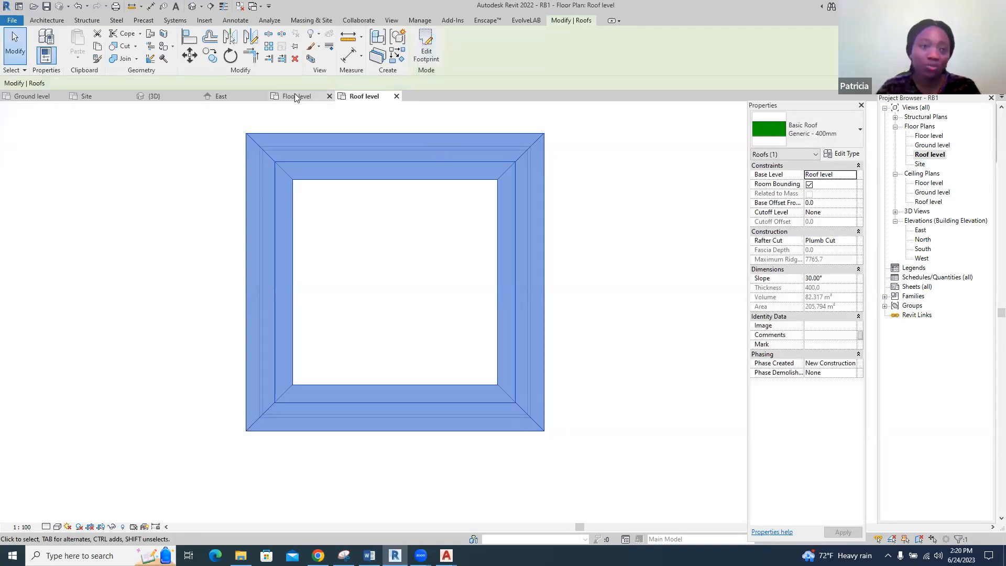
# Inspect the finished roof in the 3D view and in the Site plan
pyautogui.click(176, 97)
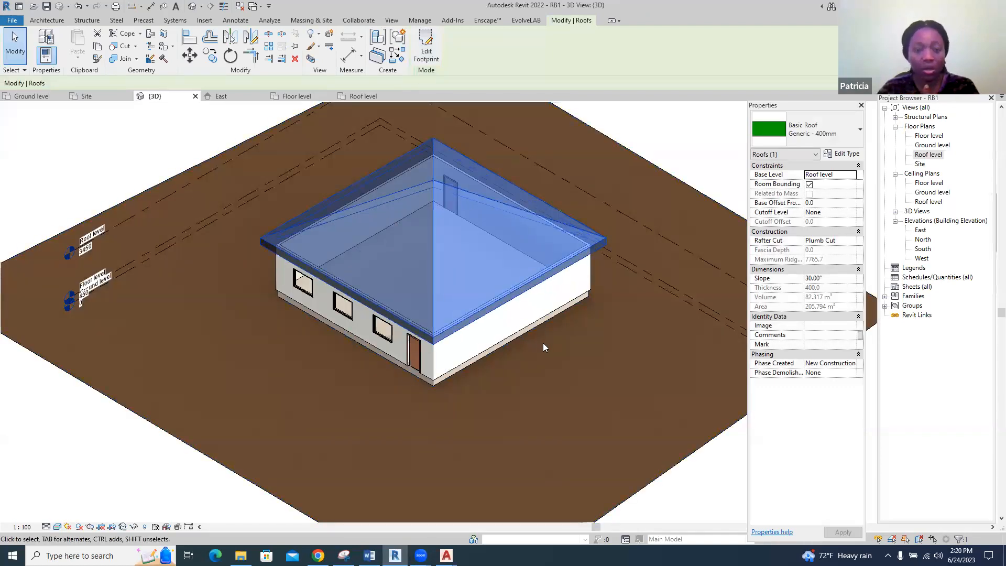
pyautogui.scroll(2, 543, 343)
pyautogui.press('Escape')
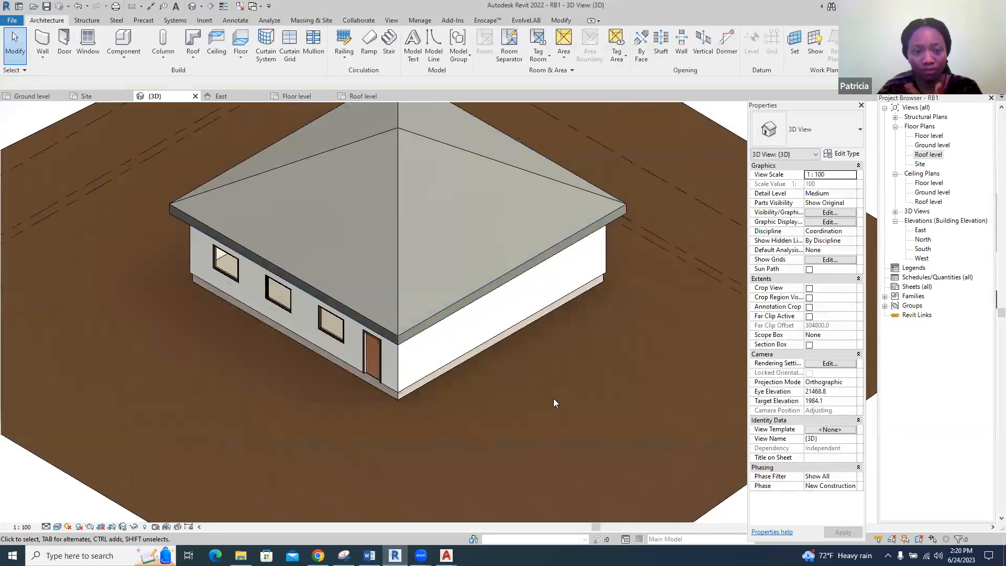
pyautogui.scroll(-2, 552, 402)
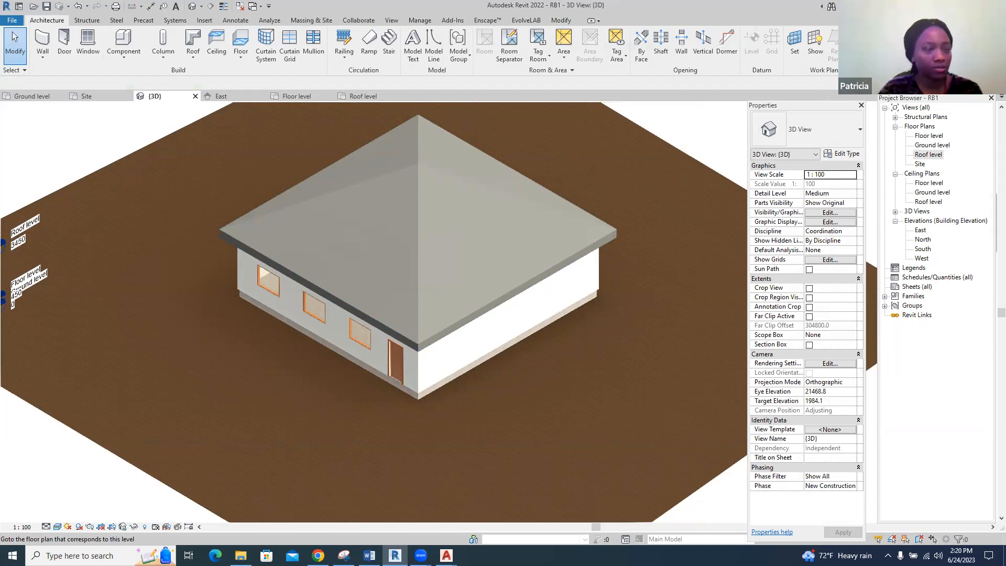
pyautogui.click(88, 97)
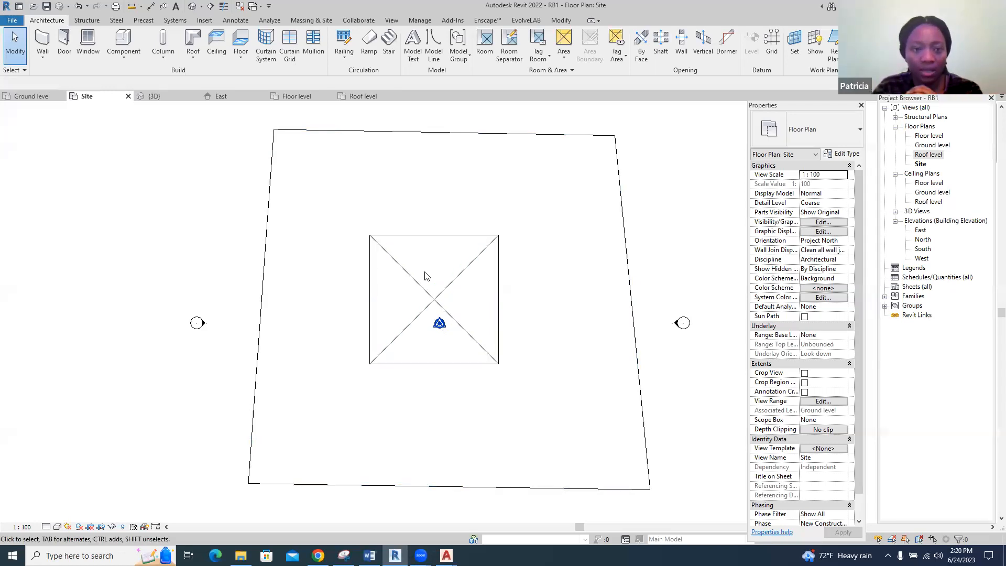
pyautogui.scroll(-5, 489, 269)
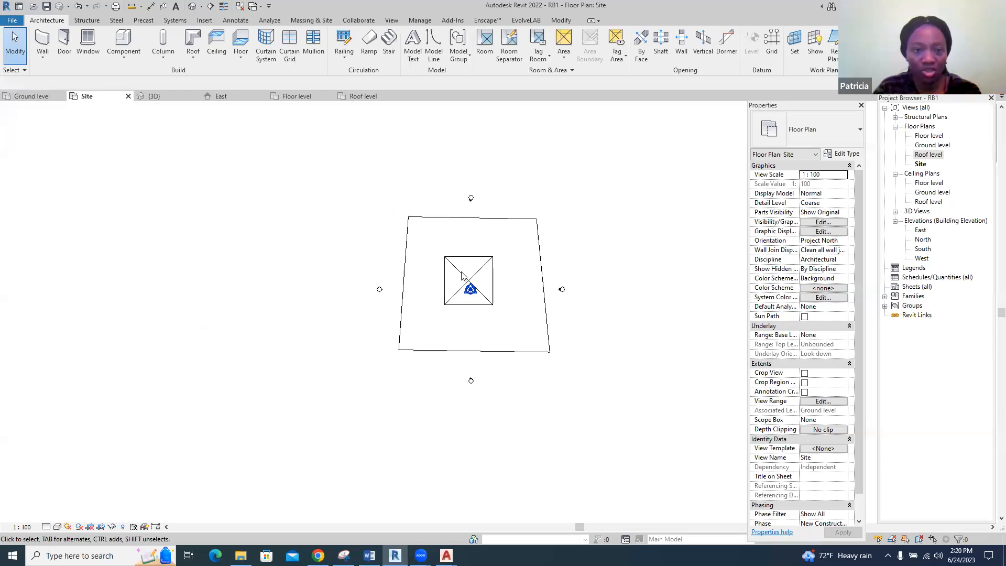
pyautogui.scroll(3, 557, 297)
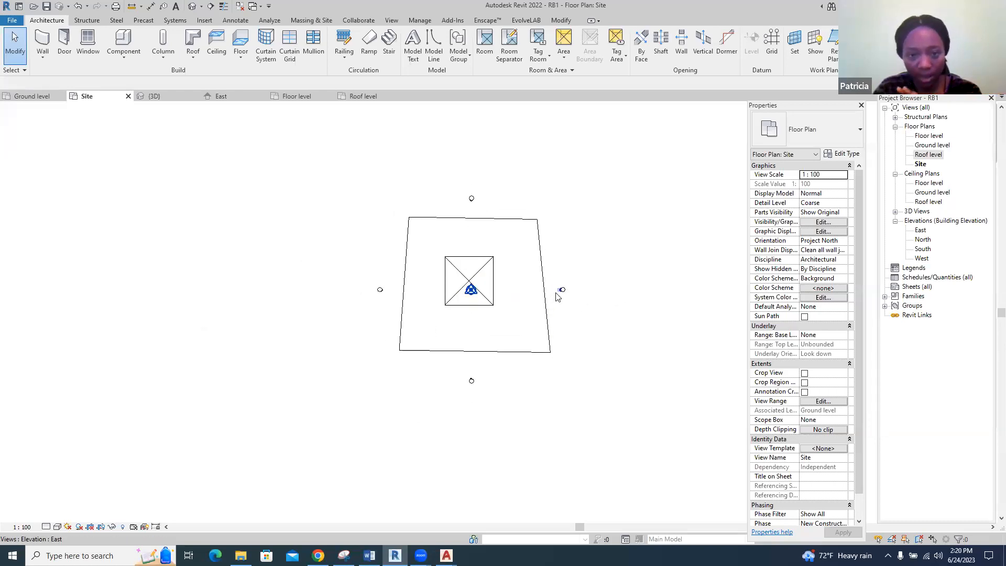
pyautogui.scroll(1, 557, 297)
pyautogui.moveTo(313, 192); pyautogui.dragTo(455, 341)
pyautogui.click(456, 341)
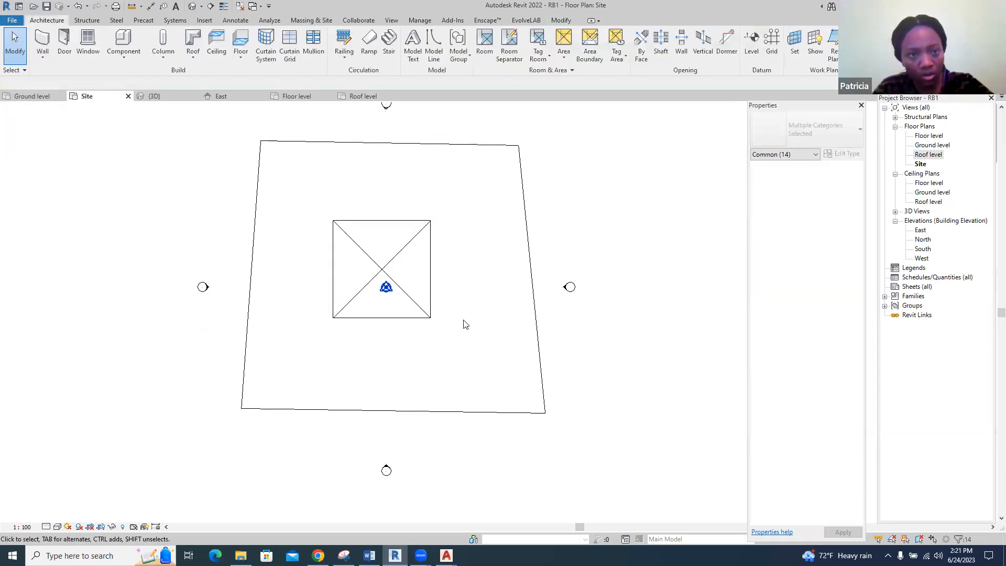
# Create a new project from the Imperial-Architectural Template
pyautogui.click(11, 22)
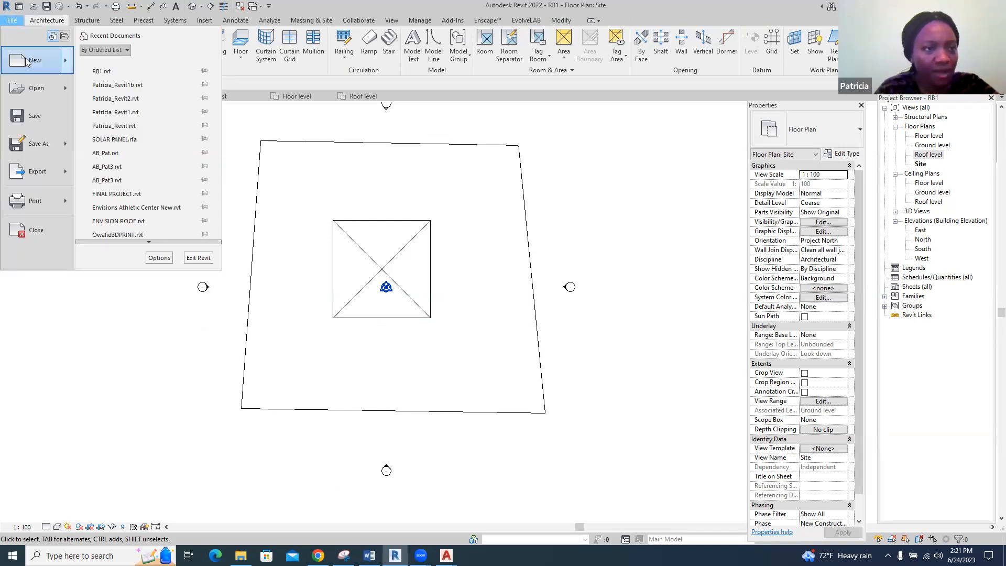
pyautogui.moveTo(34, 62)
pyautogui.click(102, 60)
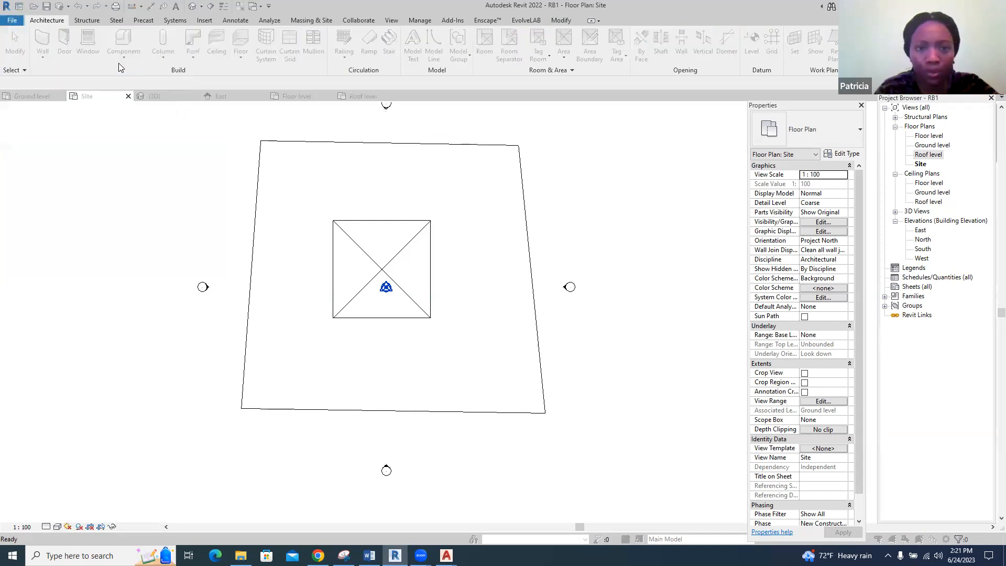
pyautogui.click(539, 257)
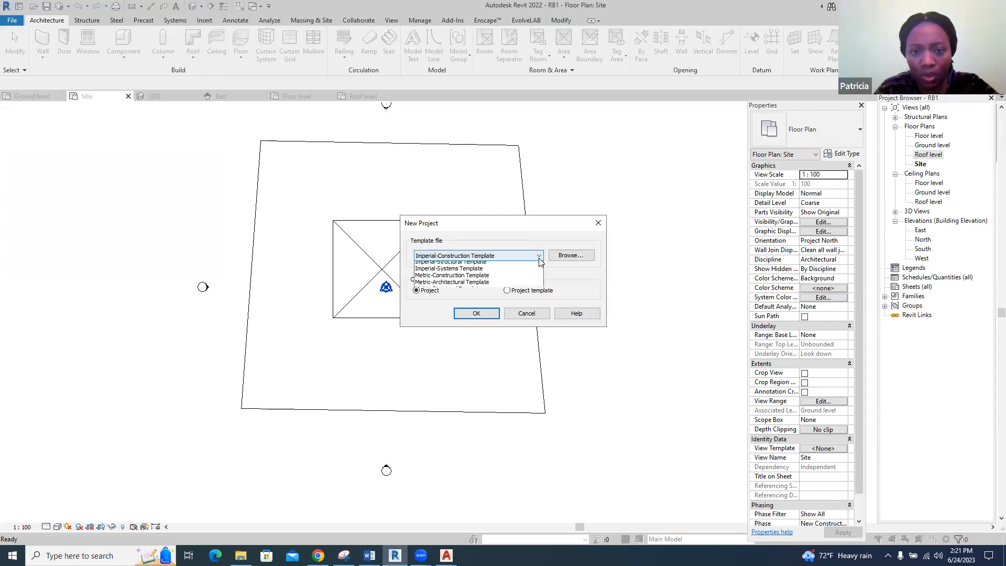
pyautogui.click(479, 272)
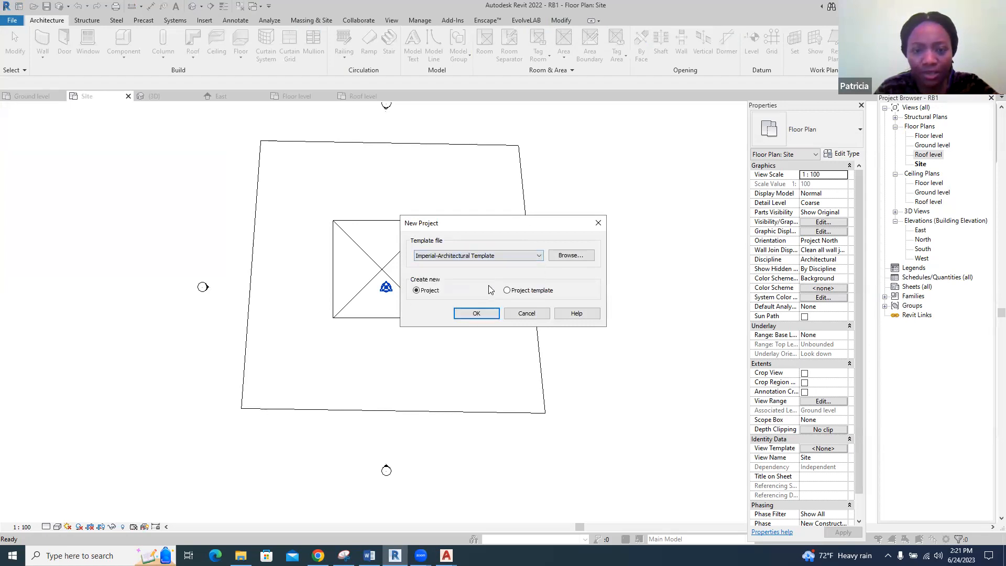
pyautogui.click(477, 314)
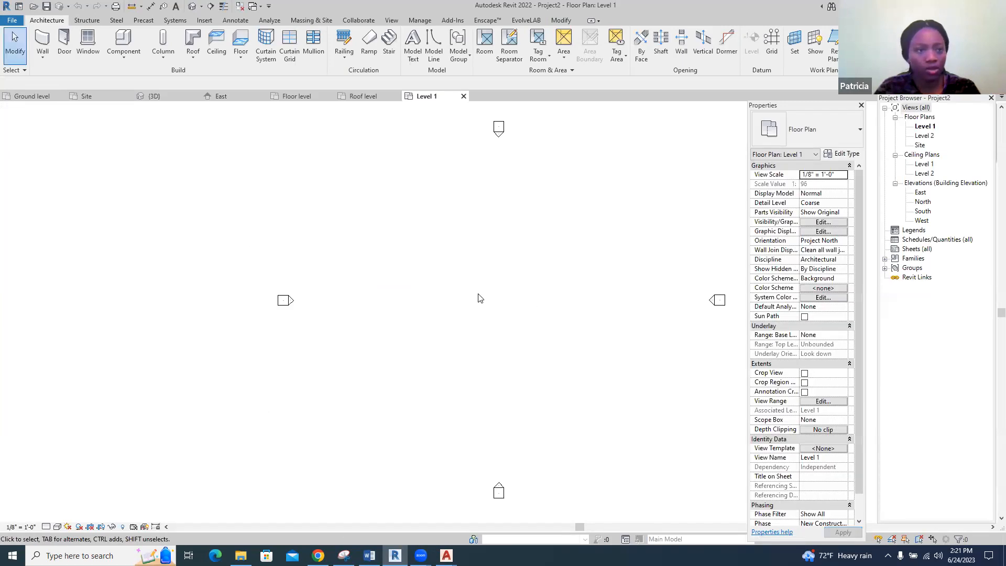
pyautogui.scroll(-2, 314, 266)
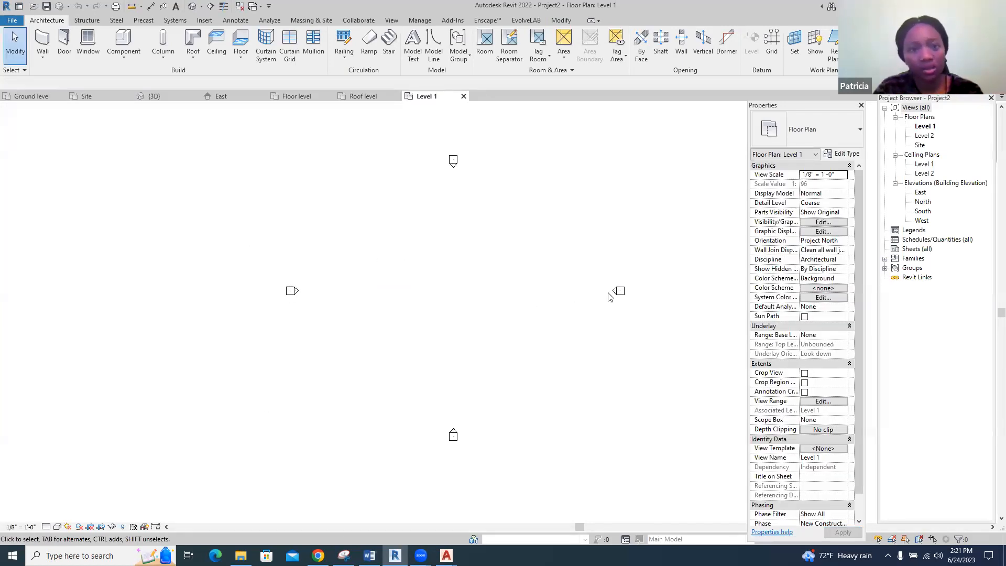
pyautogui.scroll(-2, 462, 299)
pyautogui.scroll(2, 619, 238)
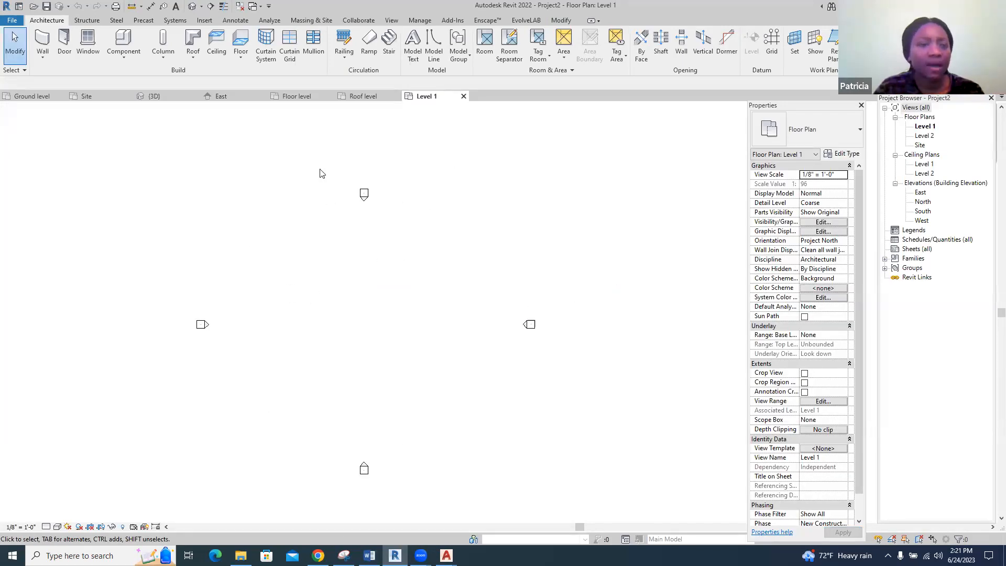
# Save the new project on the Desktop as RB2
pyautogui.click(12, 20)
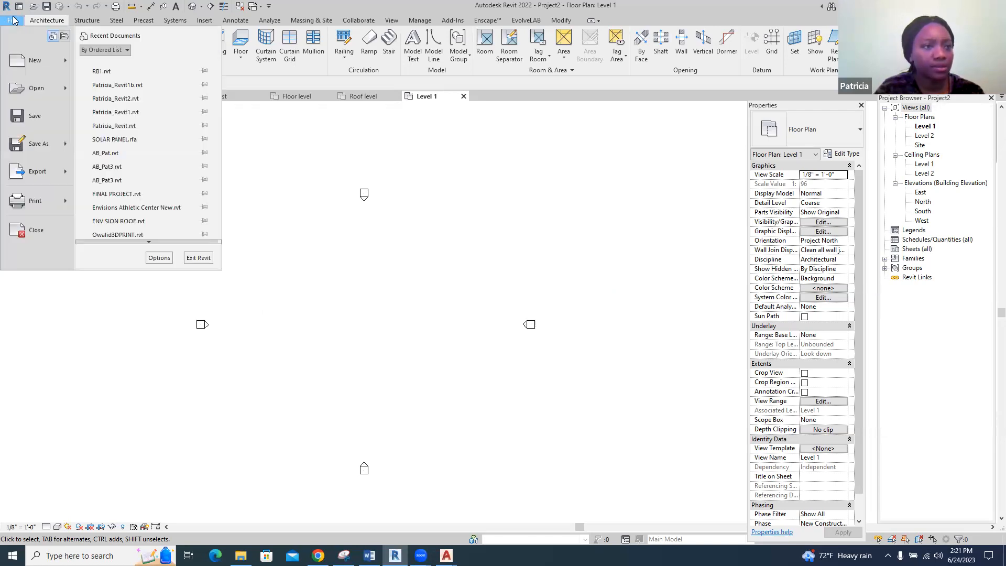
pyautogui.click(27, 116)
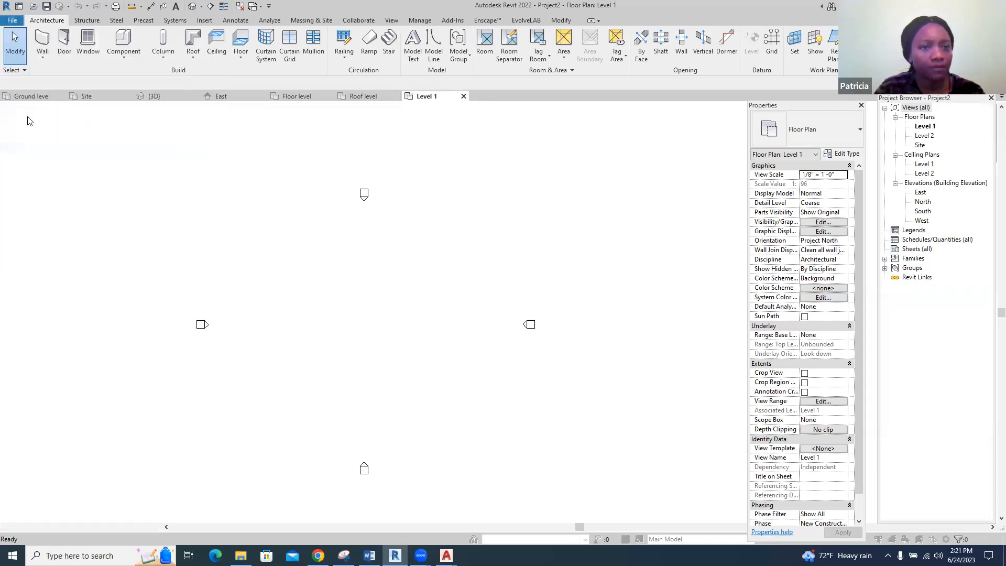
pyautogui.write('RB2')
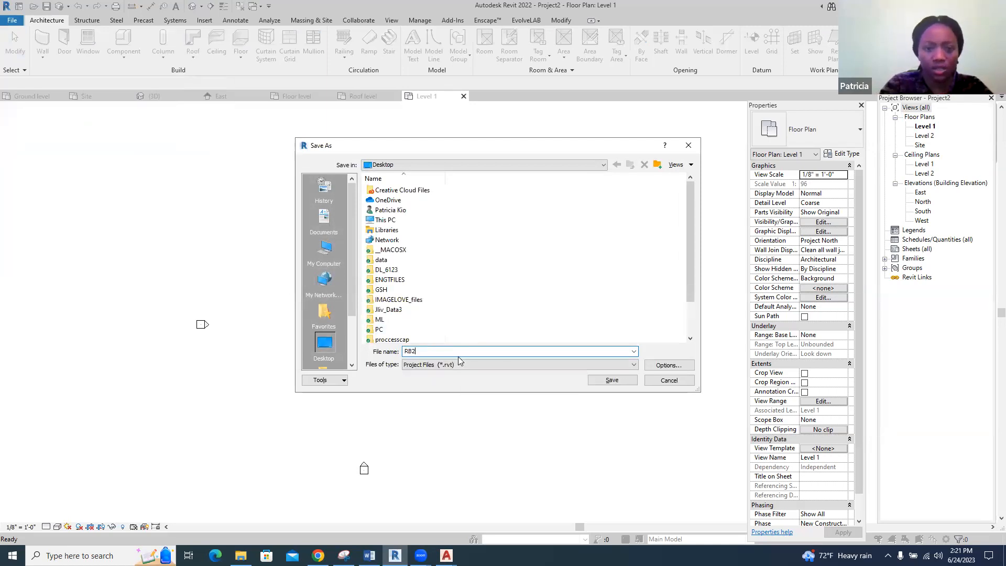
pyautogui.click(613, 381)
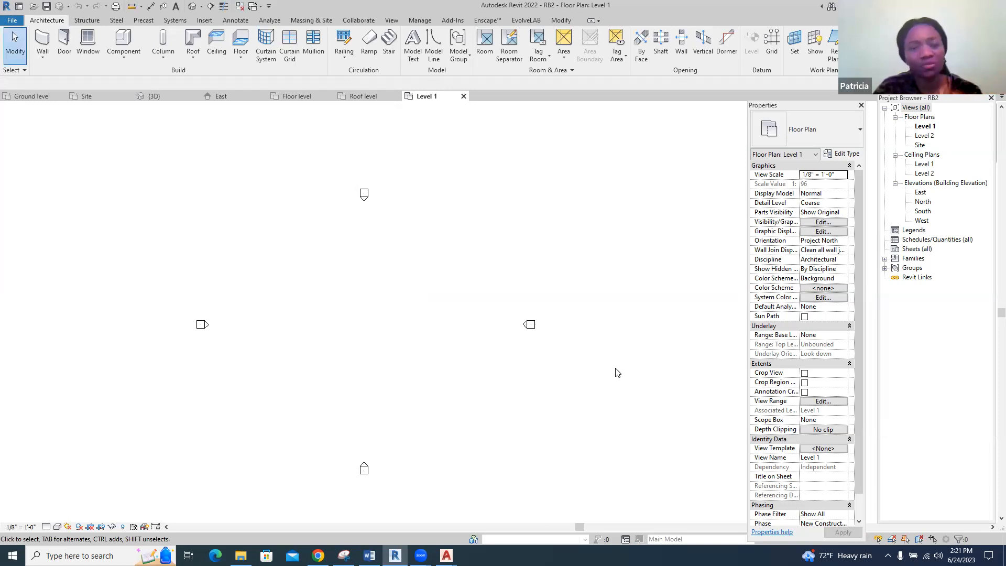
# Import the image plan 1 from the Revit Tutorials folder in Documents and place it between the four elevation markers on Level 1
pyautogui.click(204, 21)
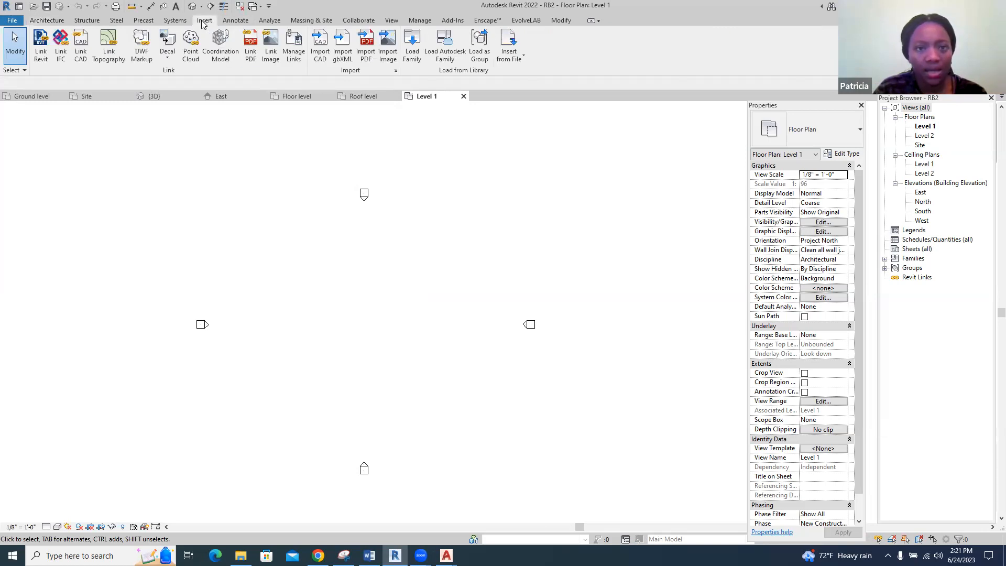
pyautogui.click(389, 45)
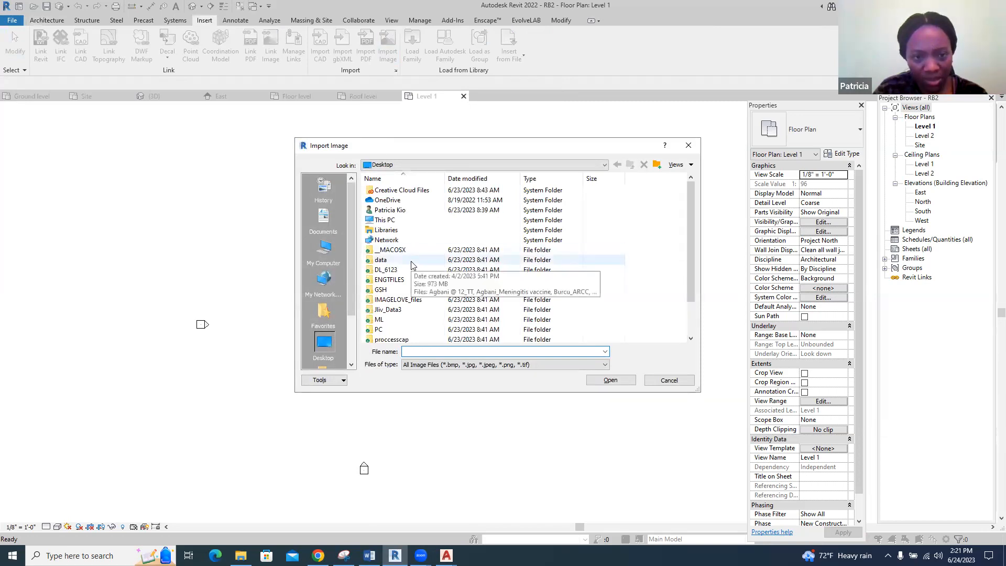
pyautogui.scroll(-1, 409, 268)
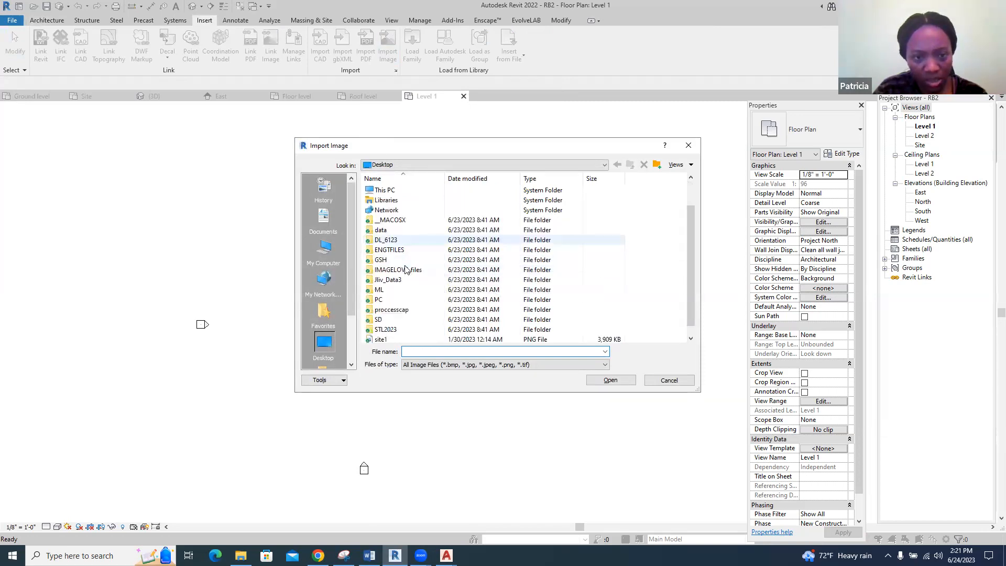
pyautogui.click(327, 224)
pyautogui.scroll(-4, 442, 272)
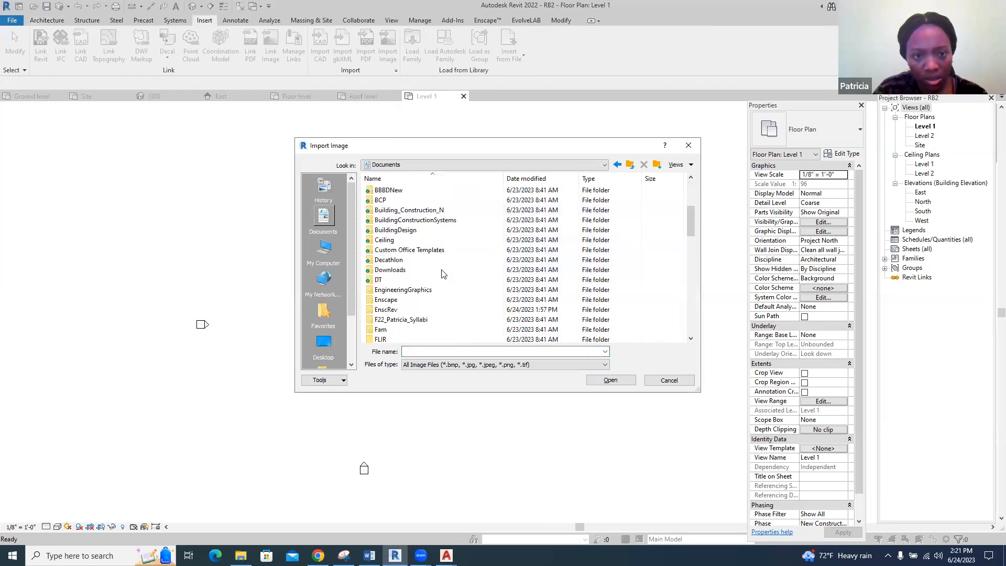
pyautogui.scroll(-2, 442, 272)
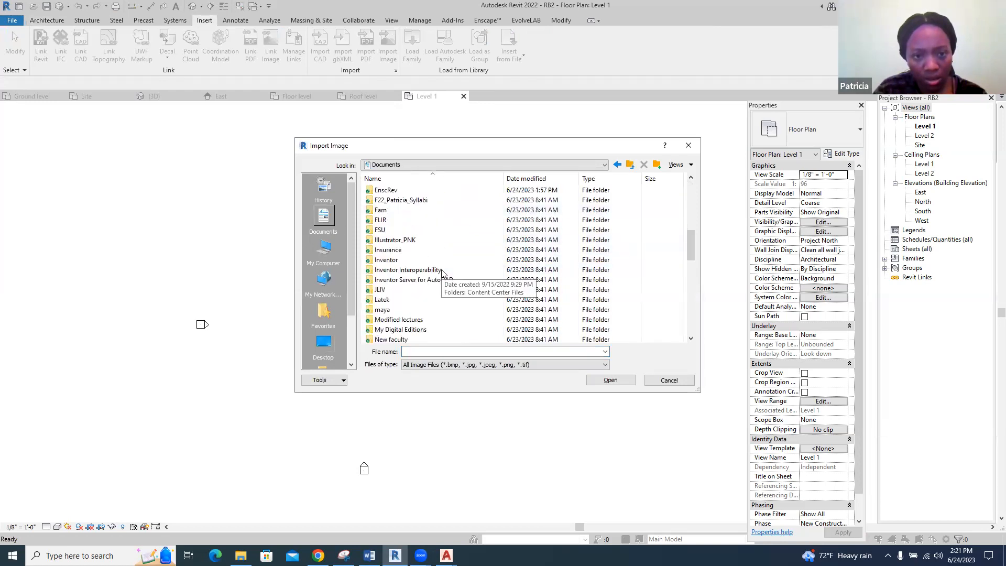
pyautogui.scroll(-4, 442, 273)
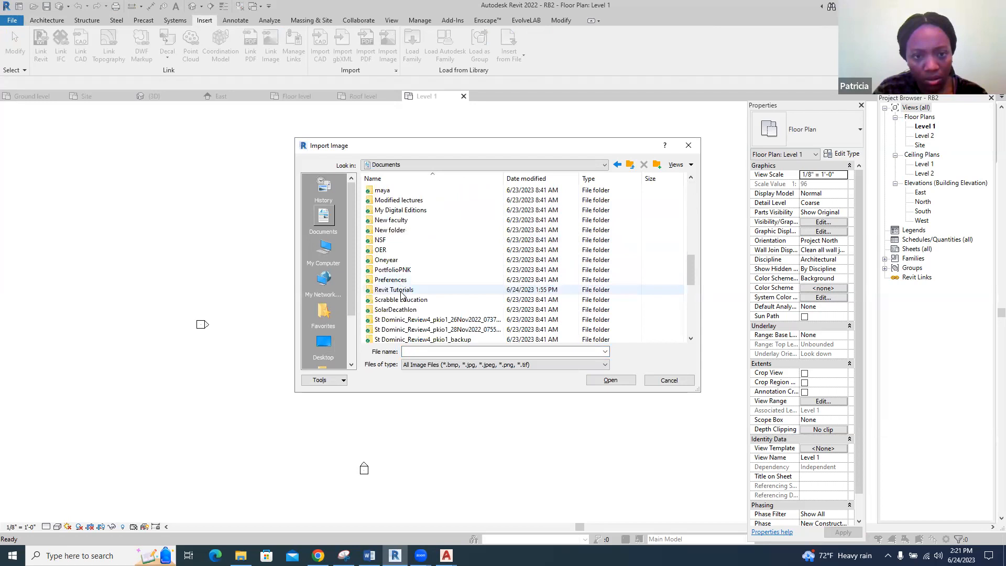
pyautogui.doubleClick(401, 295)
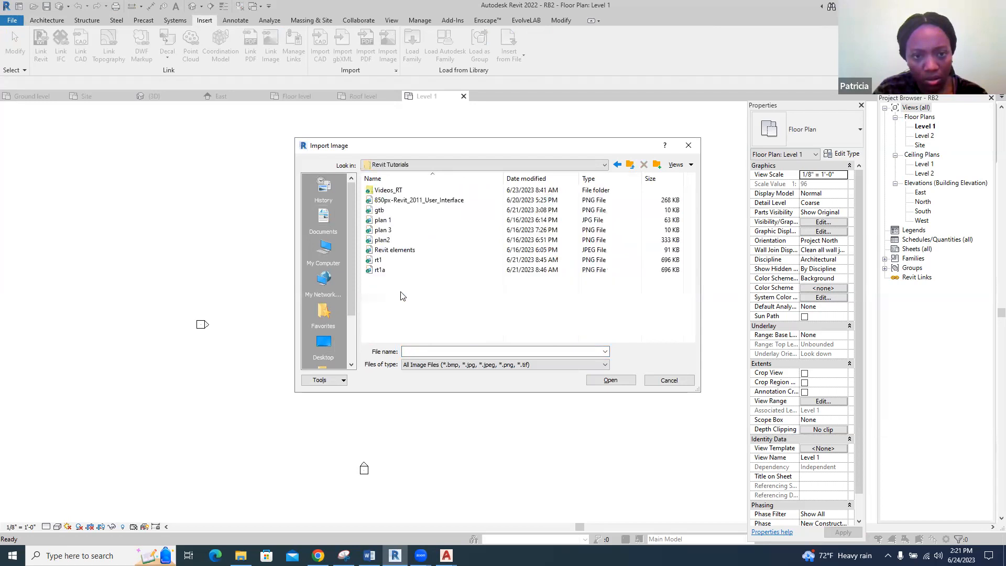
pyautogui.click(391, 222)
pyautogui.click(609, 381)
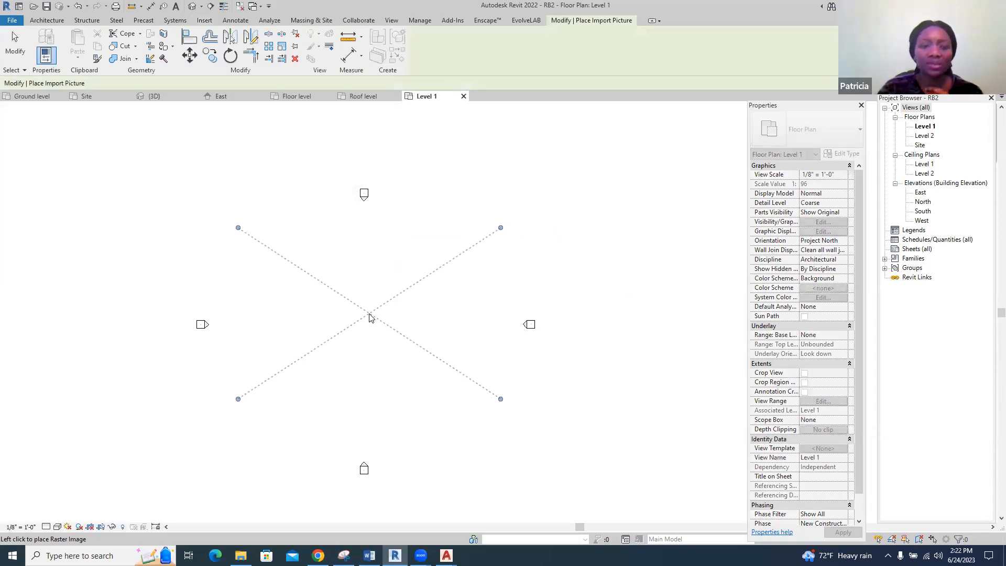
pyautogui.click(369, 312)
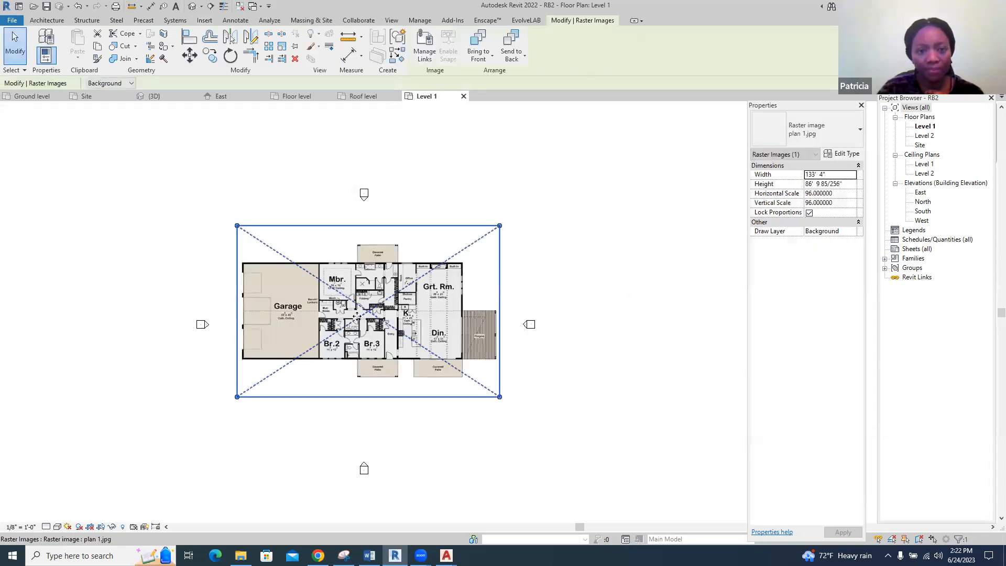
pyautogui.click(602, 252)
pyautogui.scroll(2, 254, 375)
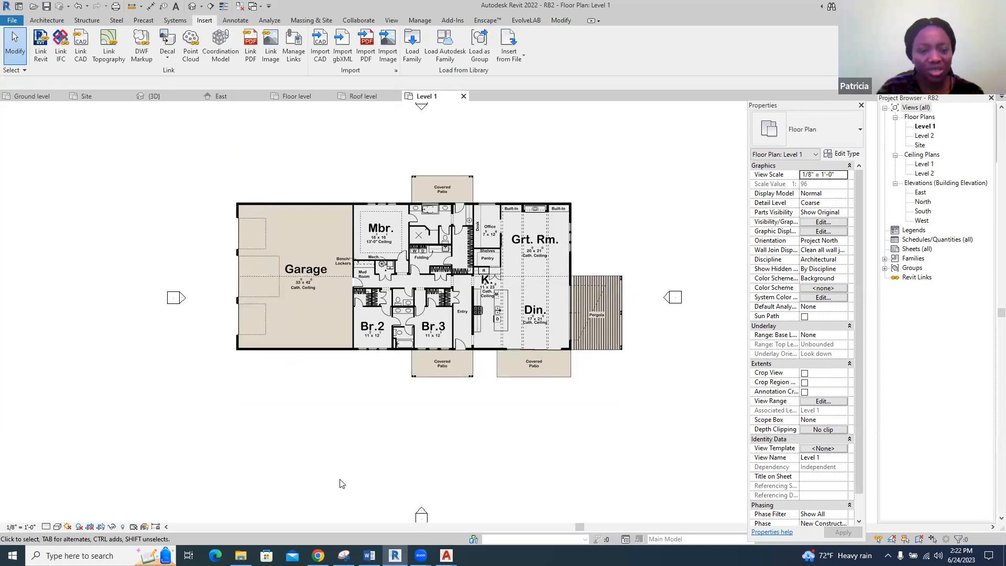
# Open the project units settings
pyautogui.press('u')
pyautogui.press('n')
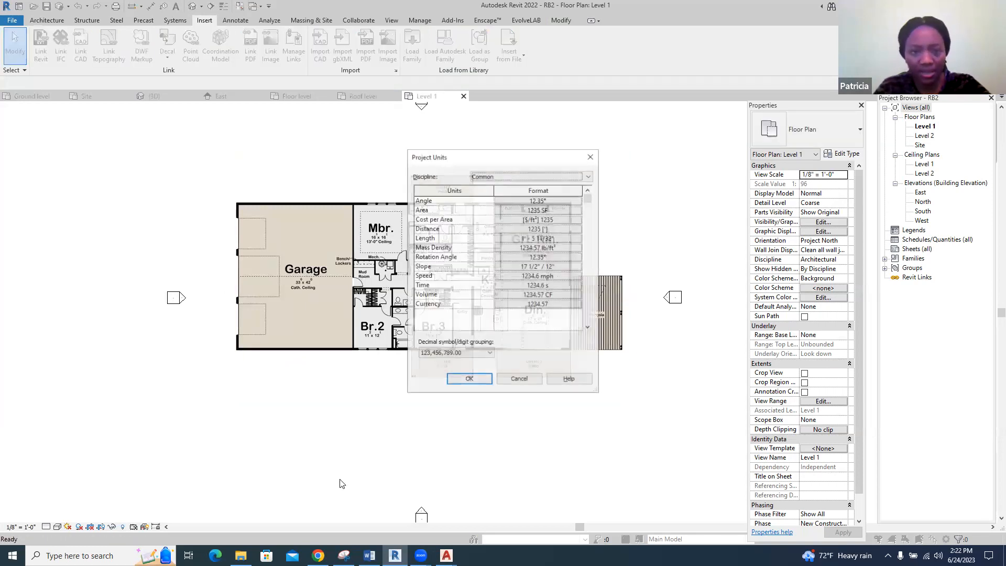
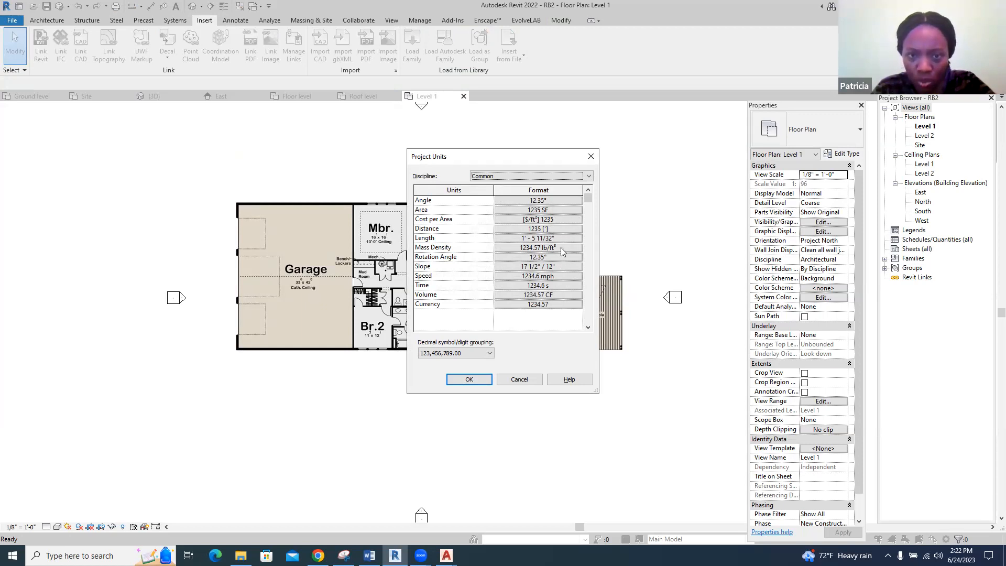
# Set the project's area format to square millimeters and its distance format to millimeters
pyautogui.click(561, 209)
pyautogui.click(581, 221)
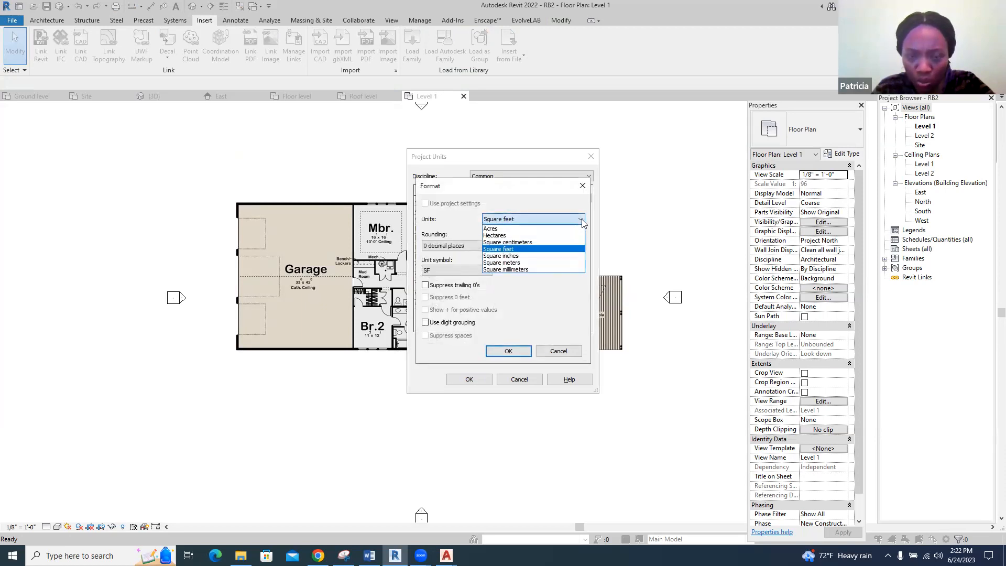
pyautogui.click(537, 269)
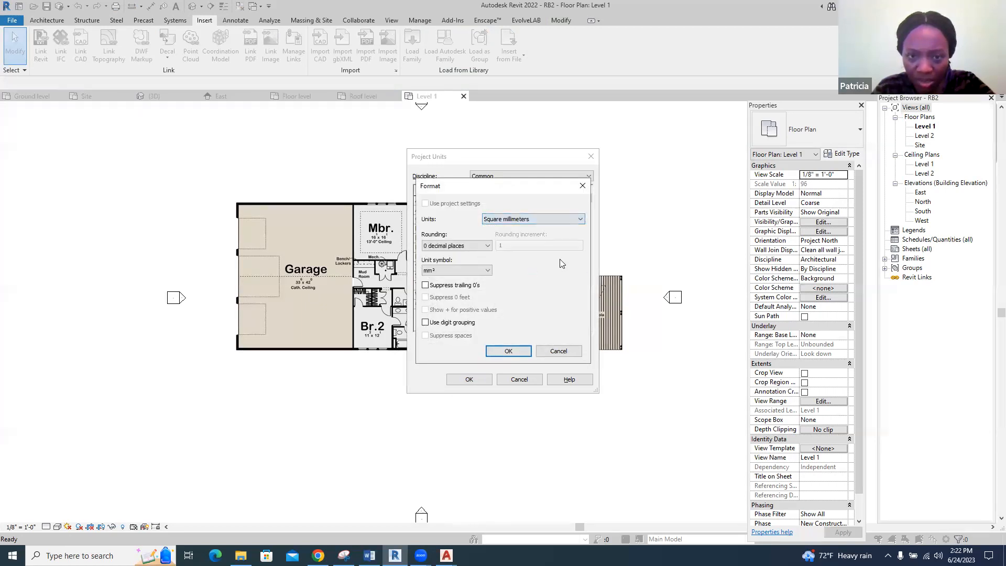
pyautogui.click(511, 352)
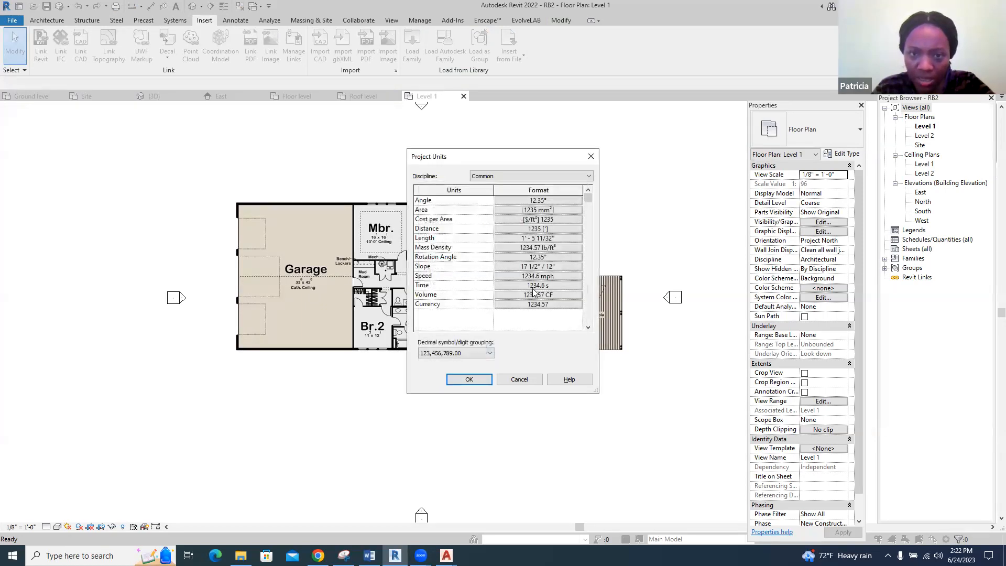
pyautogui.click(553, 228)
pyautogui.click(555, 220)
pyautogui.click(519, 247)
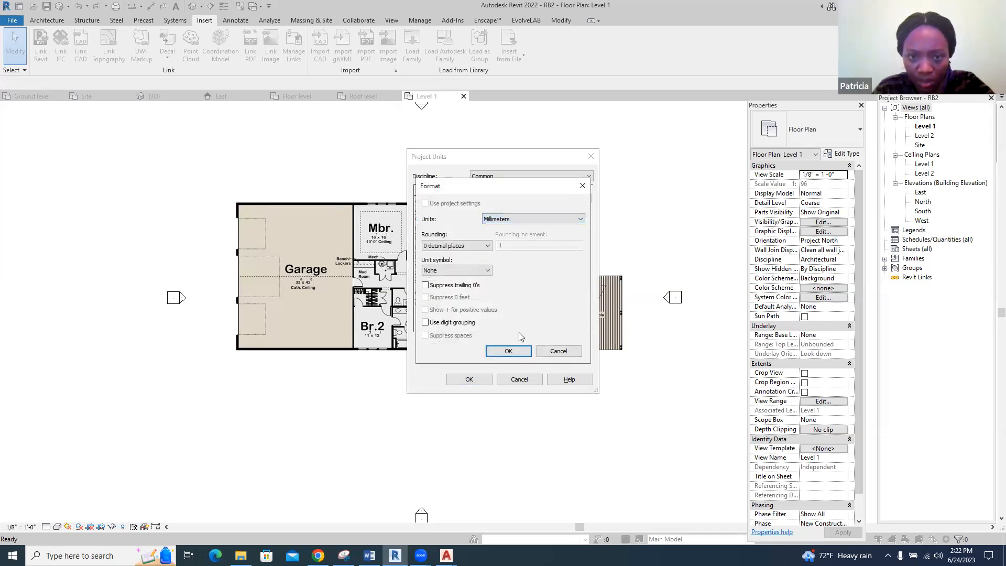
pyautogui.click(512, 351)
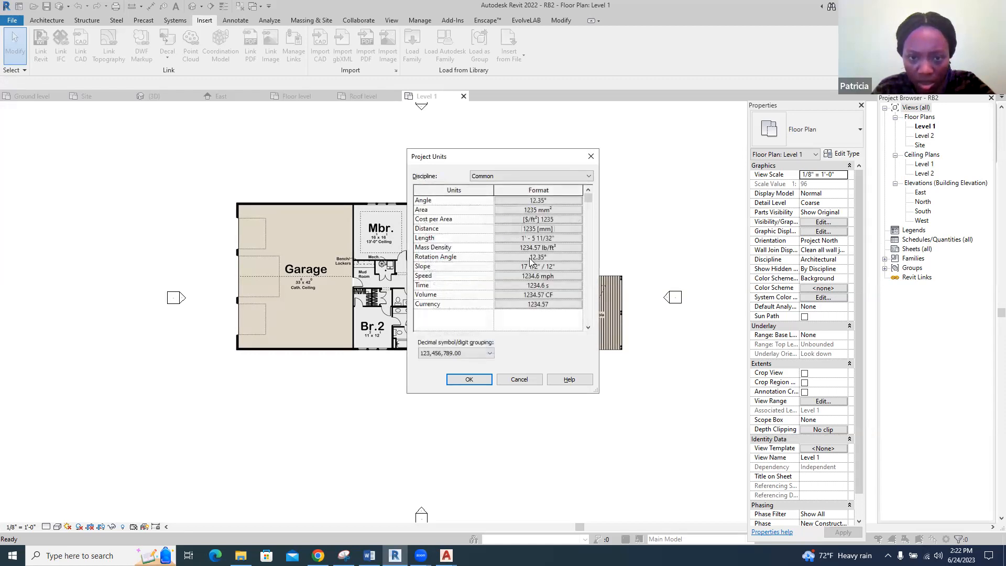
# Set the project's length format to millimeters and apply the unit settings
pyautogui.click(545, 238)
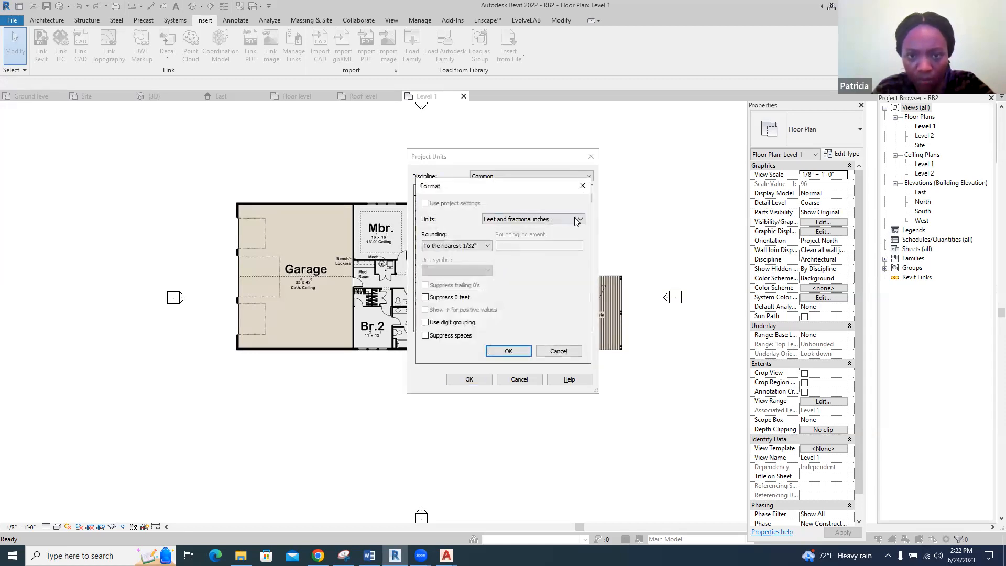
pyautogui.click(578, 219)
pyautogui.click(510, 261)
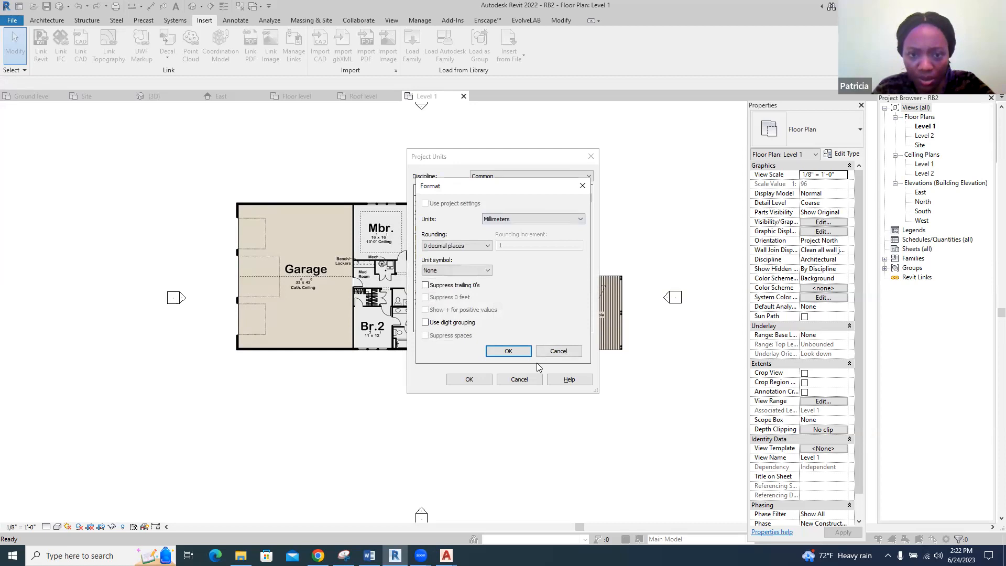
pyautogui.click(521, 352)
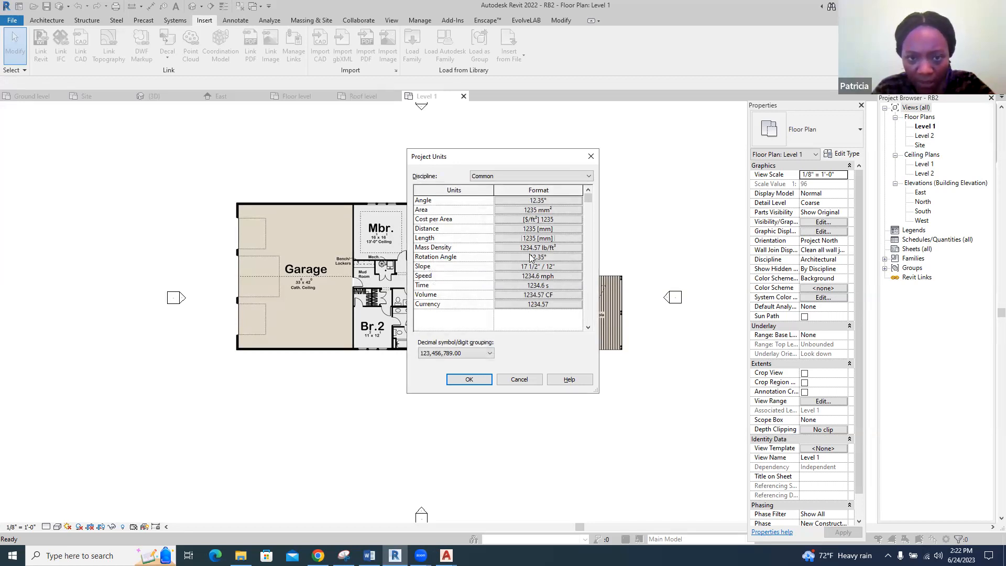
pyautogui.click(485, 381)
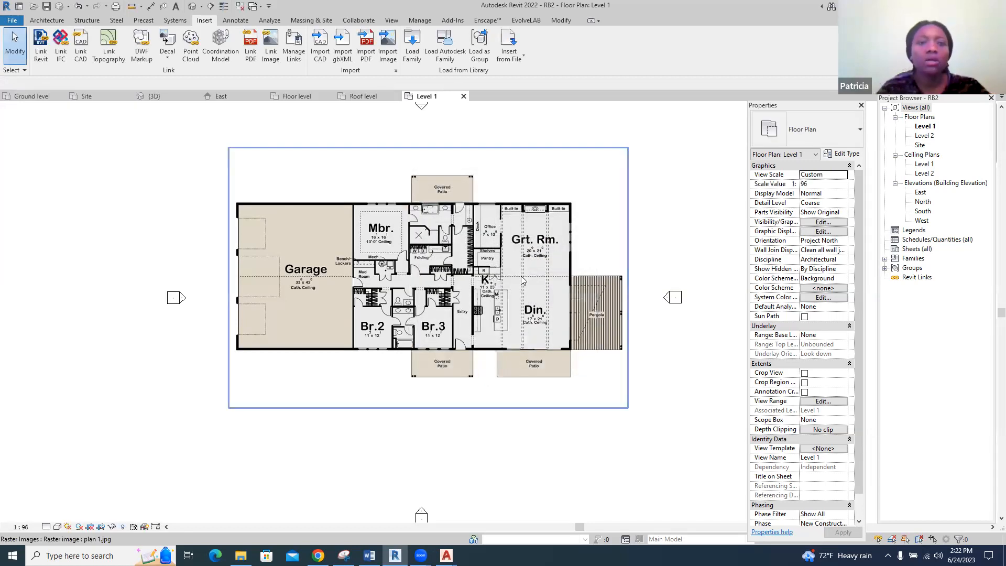
# Draw two vertical detail lines extending outward below bedroom Br.2, aligned with the inner faces of its left and right walls
pyautogui.click(458, 231)
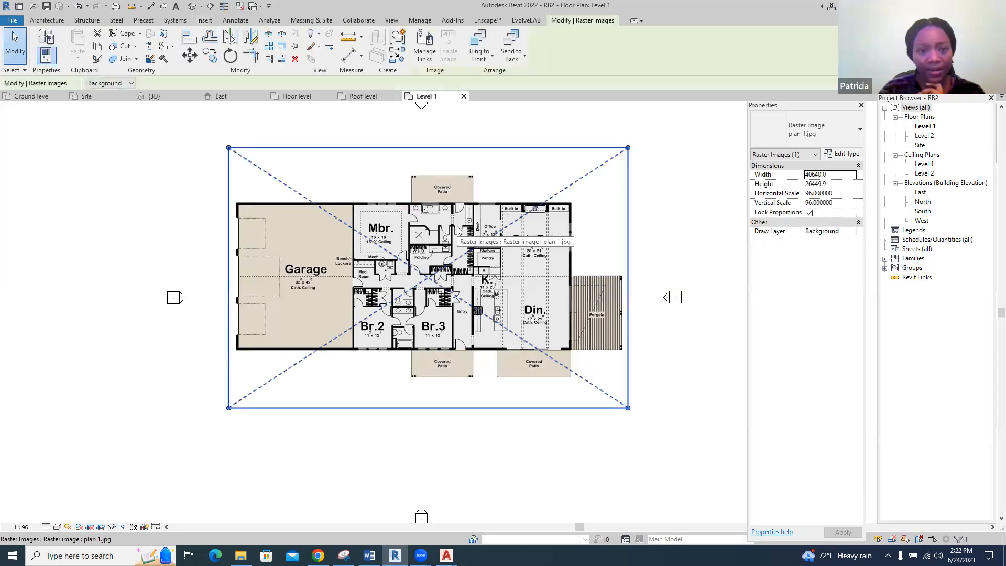
pyautogui.scroll(4, 283, 310)
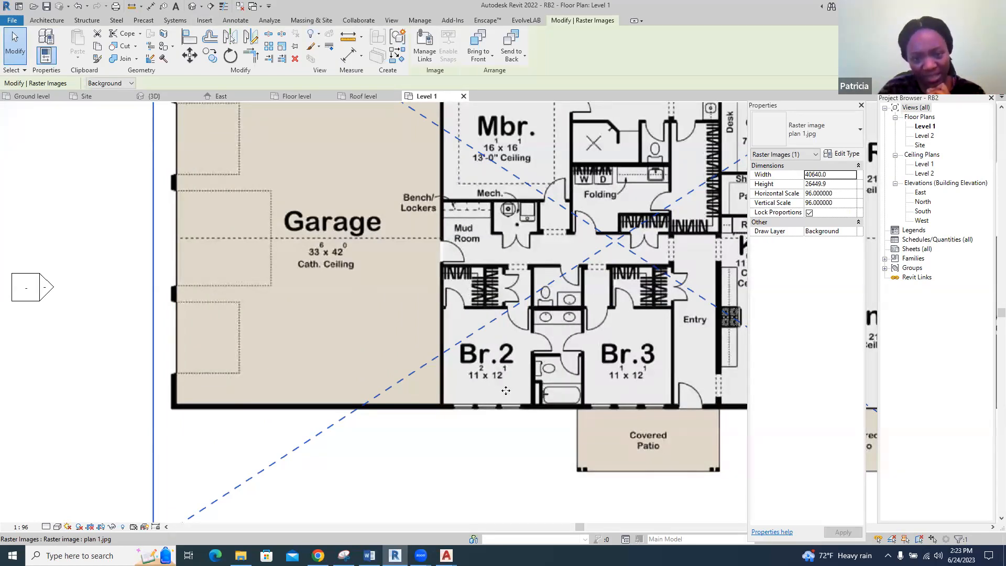
pyautogui.scroll(-3, 366, 327)
pyautogui.scroll(2, 421, 354)
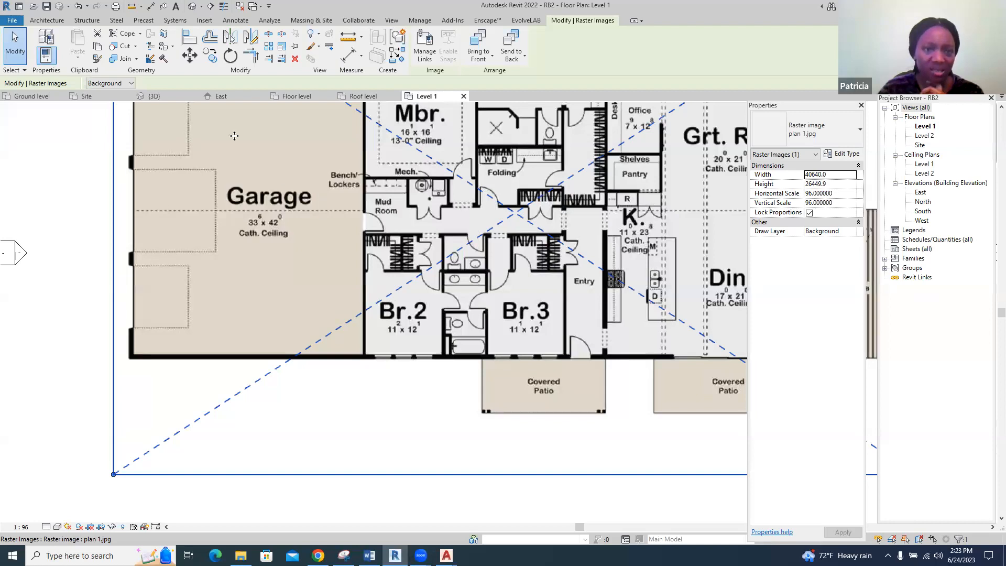
pyautogui.click(47, 21)
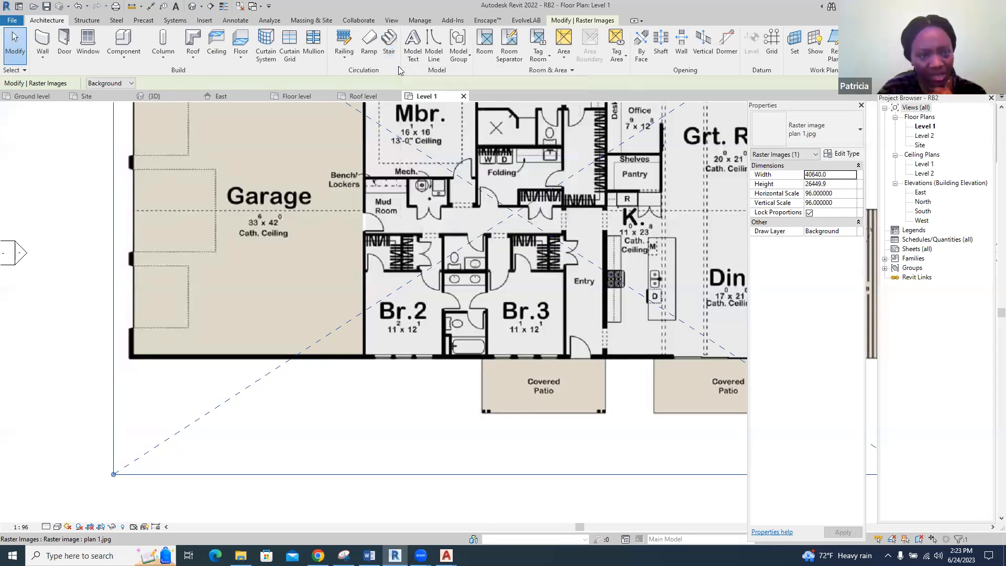
pyautogui.click(243, 21)
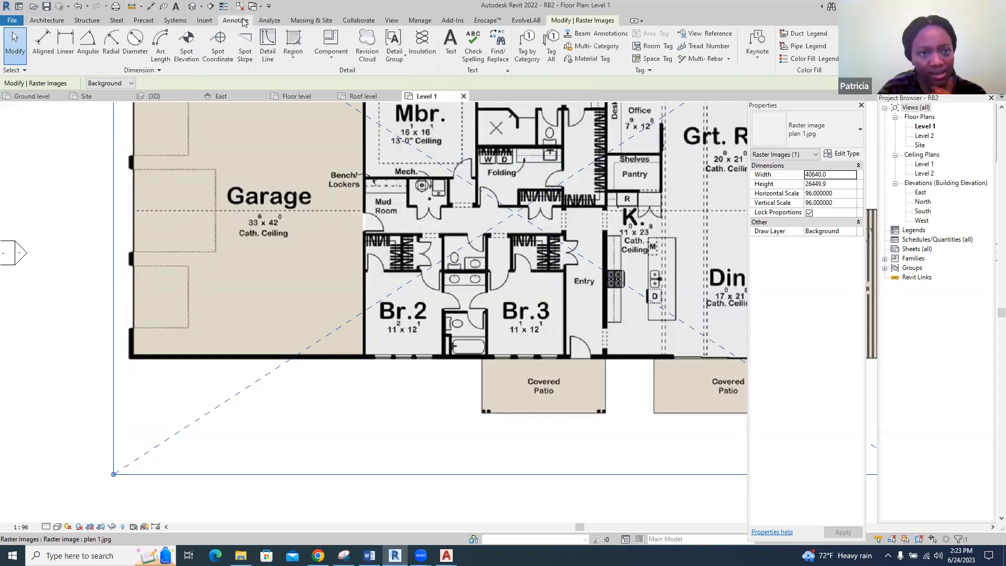
pyautogui.click(268, 56)
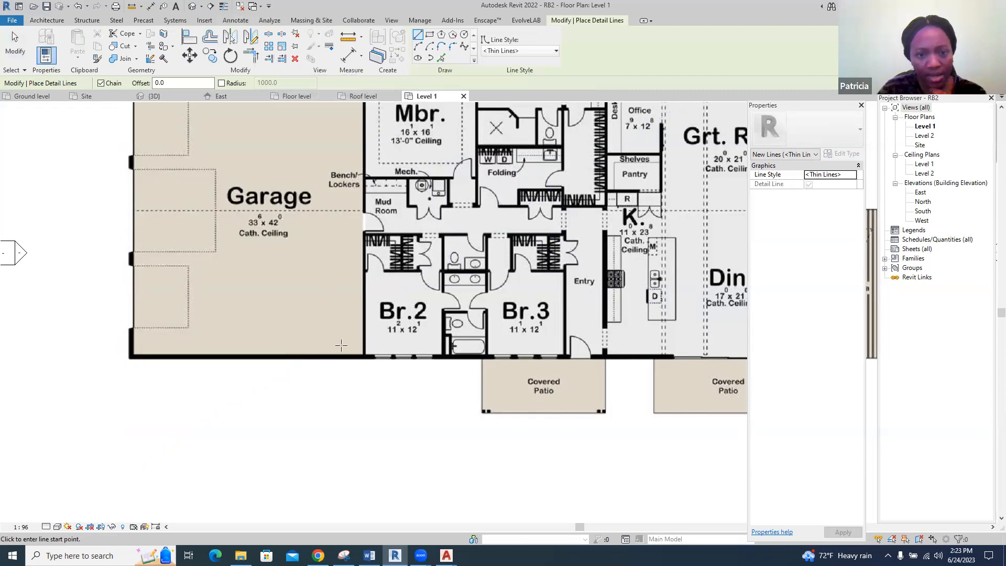
pyautogui.scroll(4, 363, 362)
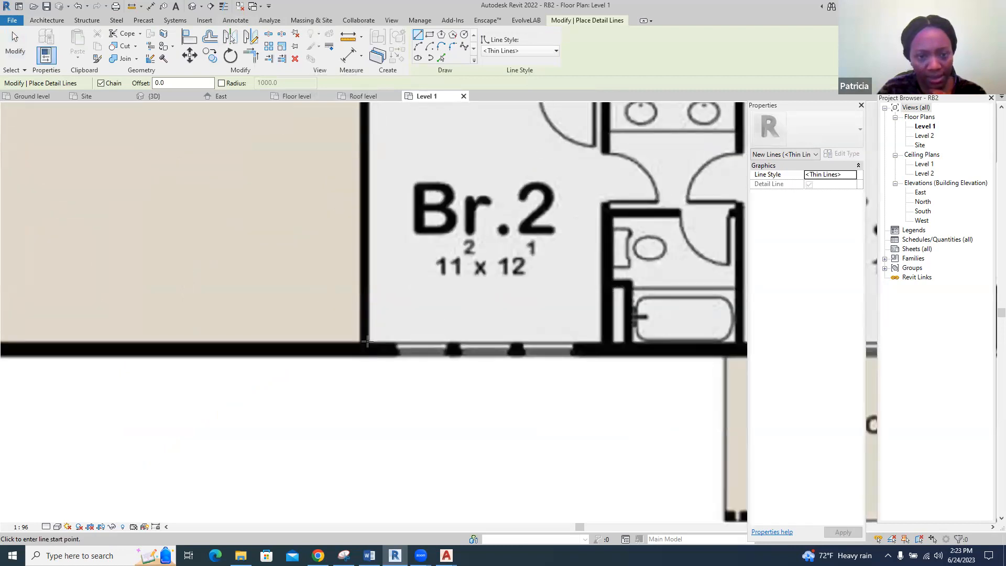
pyautogui.click(370, 342)
pyautogui.click(370, 401)
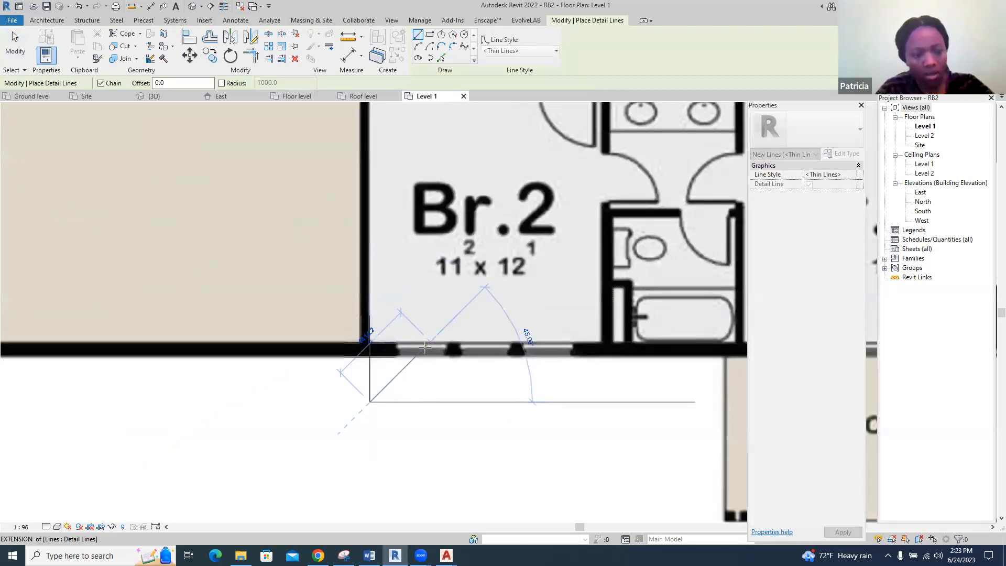
pyautogui.click(600, 342)
pyautogui.click(600, 401)
pyautogui.press('Escape')
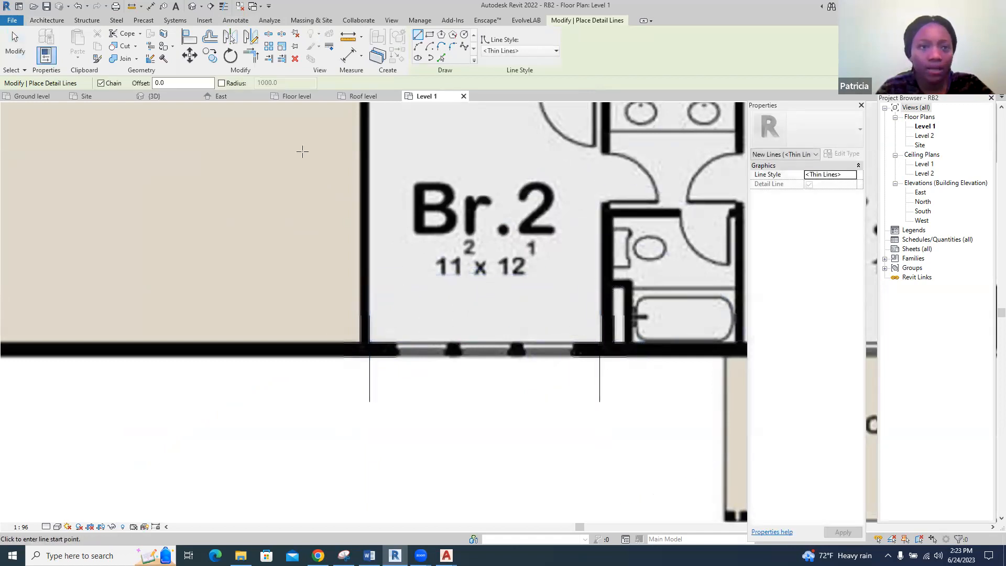
# Place a linear dimension between the two detail lines, just below bedroom Br.2
pyautogui.click(234, 21)
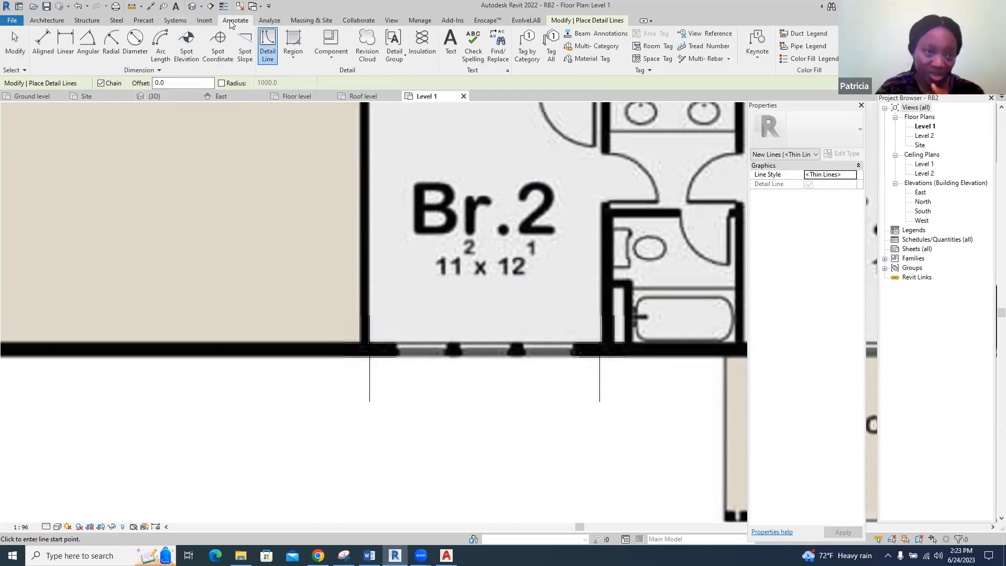
pyautogui.click(66, 45)
pyautogui.click(369, 401)
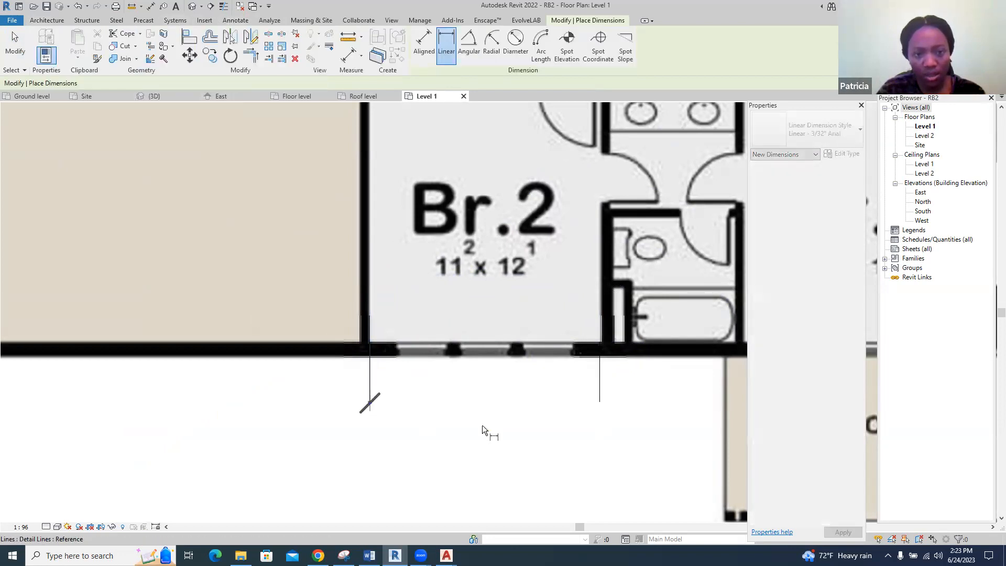
pyautogui.click(601, 401)
pyautogui.click(598, 452)
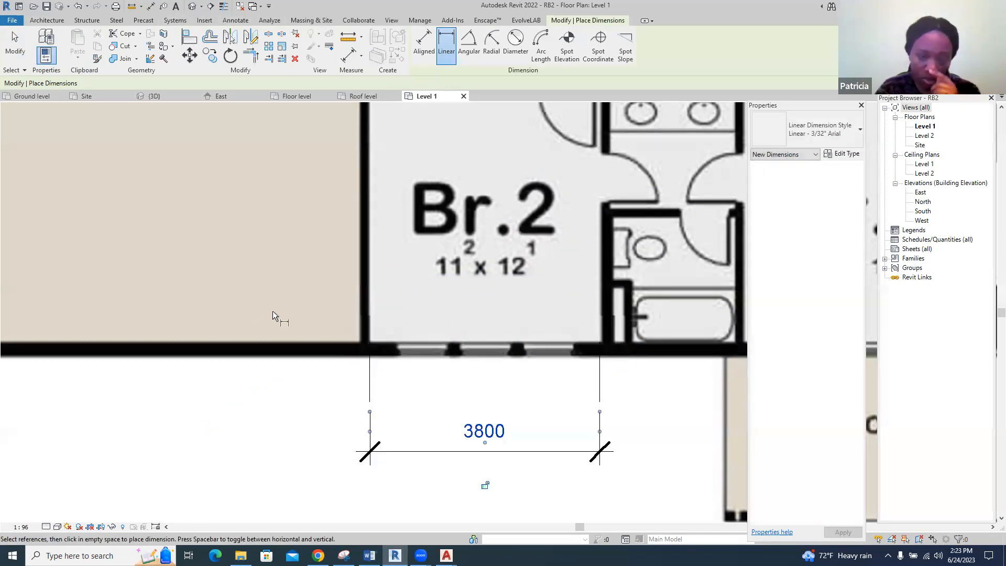
pyautogui.scroll(-1, 224, 282)
pyautogui.scroll(-4, 196, 293)
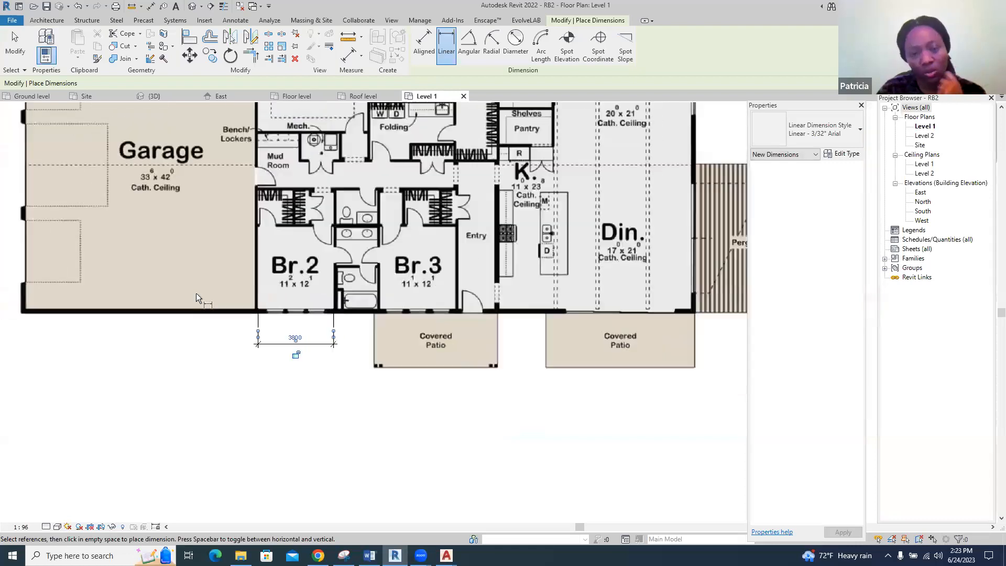
pyautogui.scroll(-5, 344, 327)
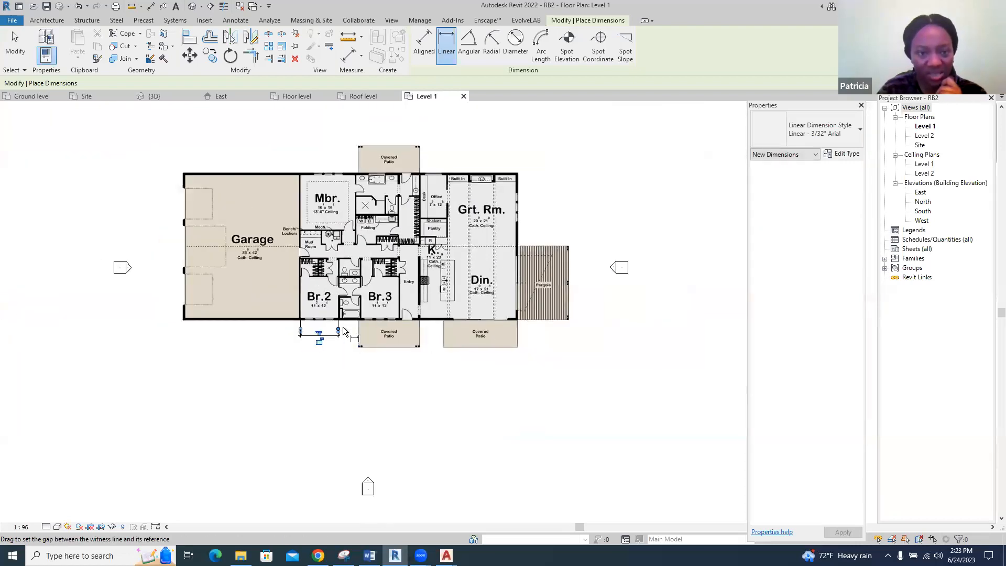
pyautogui.scroll(-2, 343, 328)
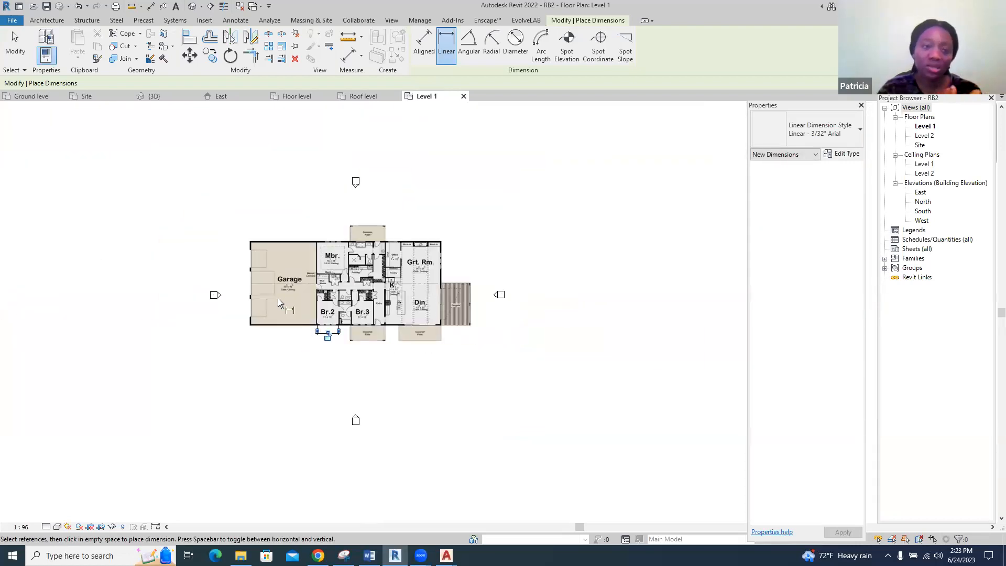
pyautogui.scroll(3, 269, 293)
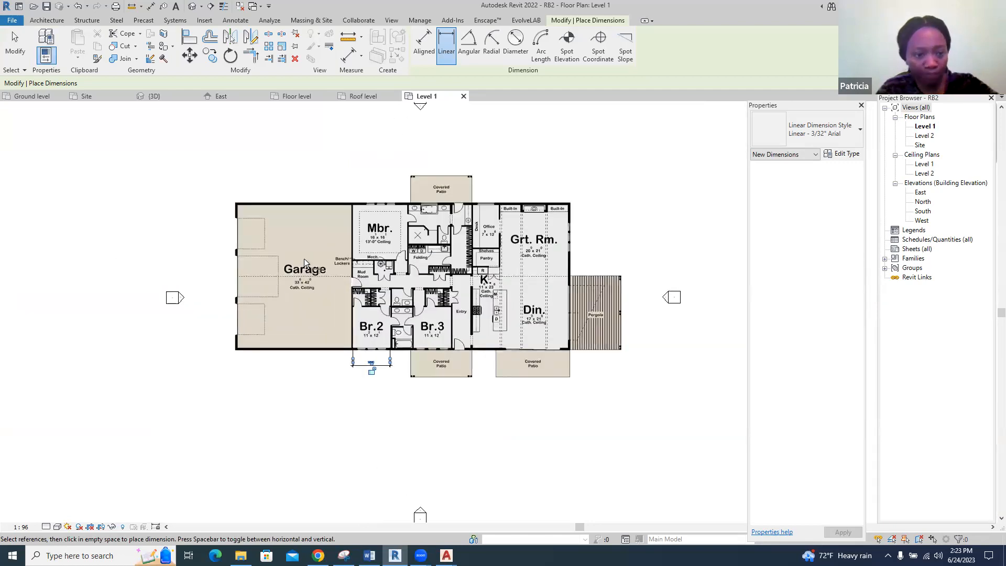
pyautogui.press('Escape')
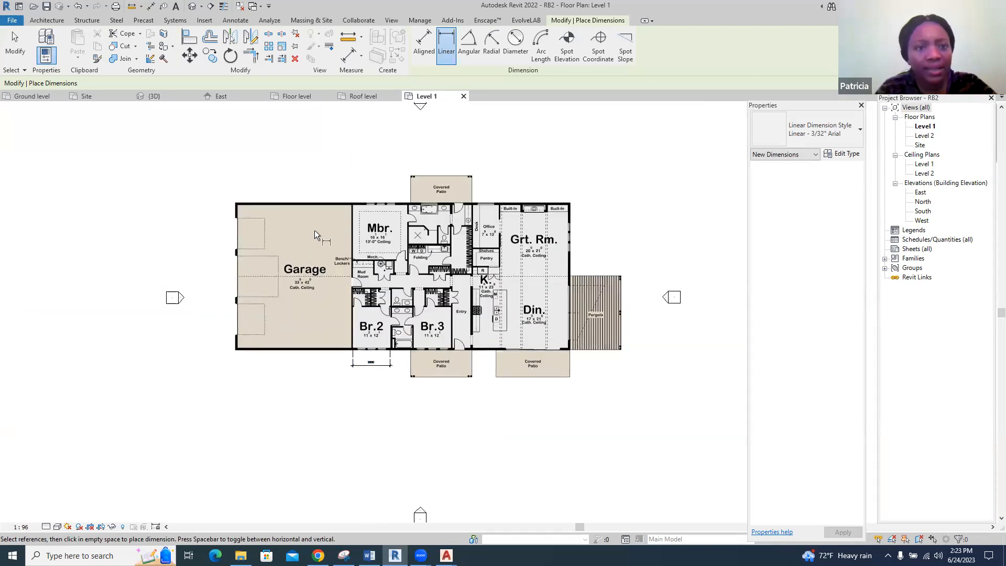
pyautogui.press('Escape')
pyautogui.click(328, 224)
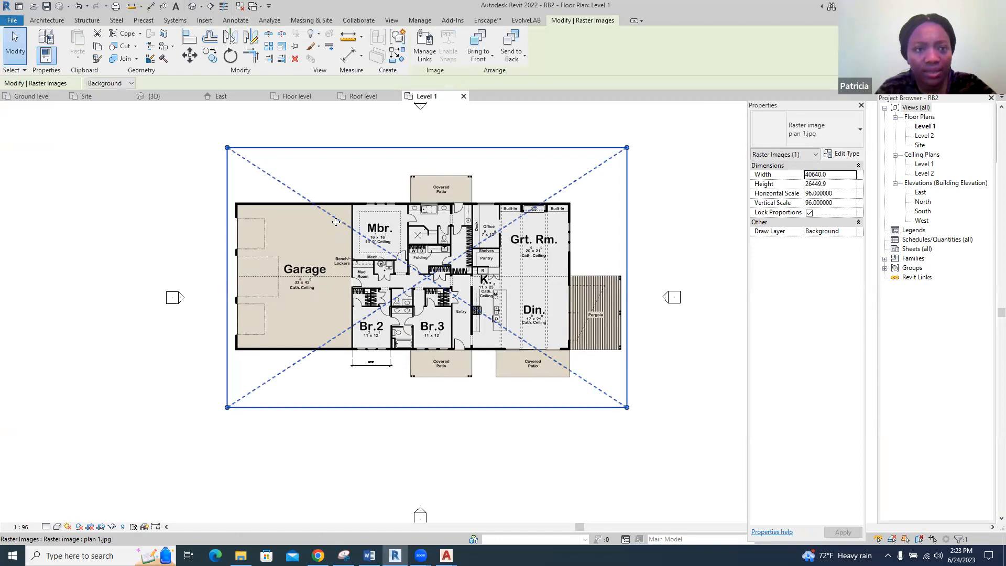
pyautogui.click(283, 57)
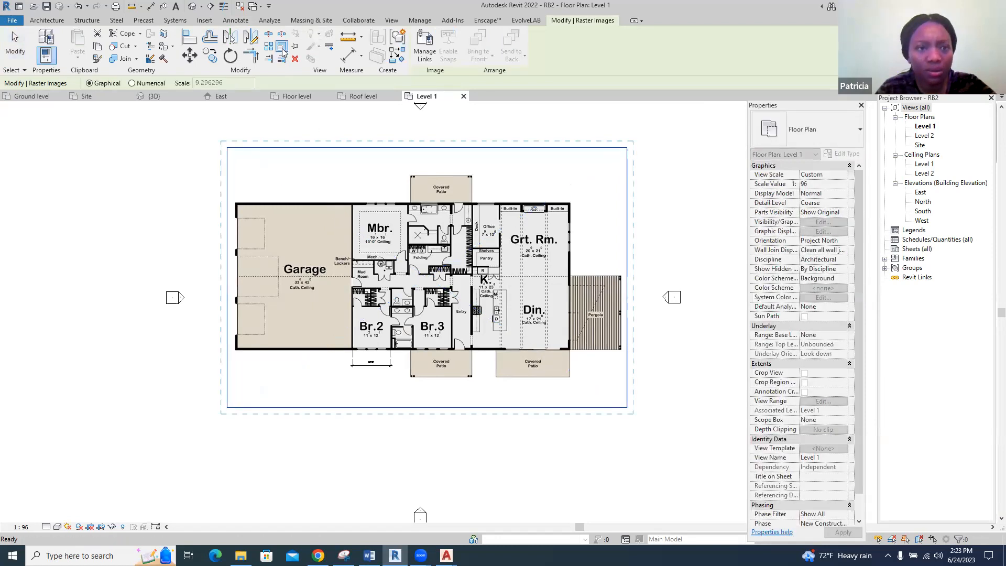
pyautogui.scroll(1, 355, 368)
pyautogui.scroll(5, 354, 363)
pyautogui.click(349, 348)
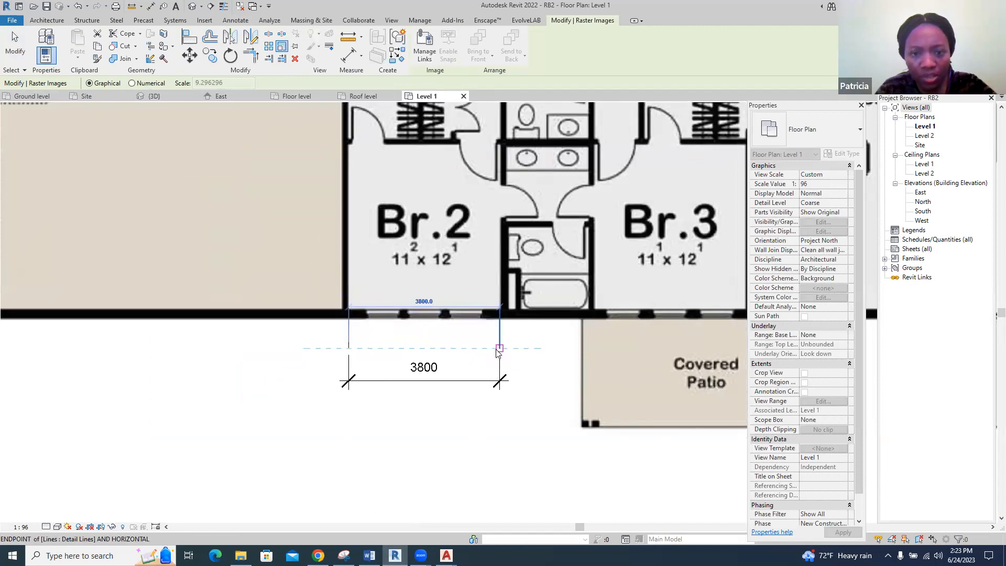
pyautogui.press('Escape')
pyautogui.press('Escape')
pyautogui.scroll(2, 487, 352)
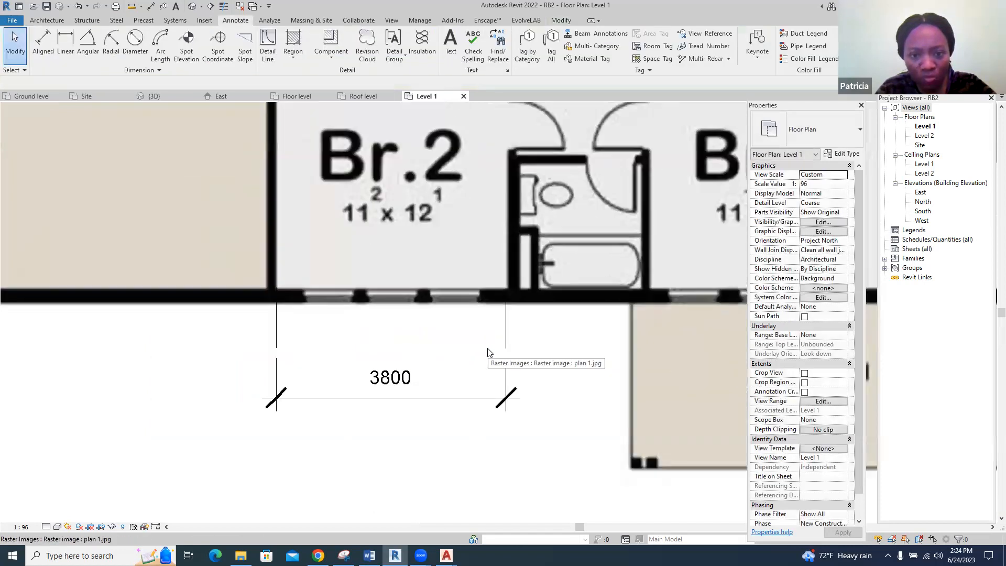
pyautogui.click(277, 345)
pyautogui.click(282, 47)
pyautogui.scroll(-3, 286, 281)
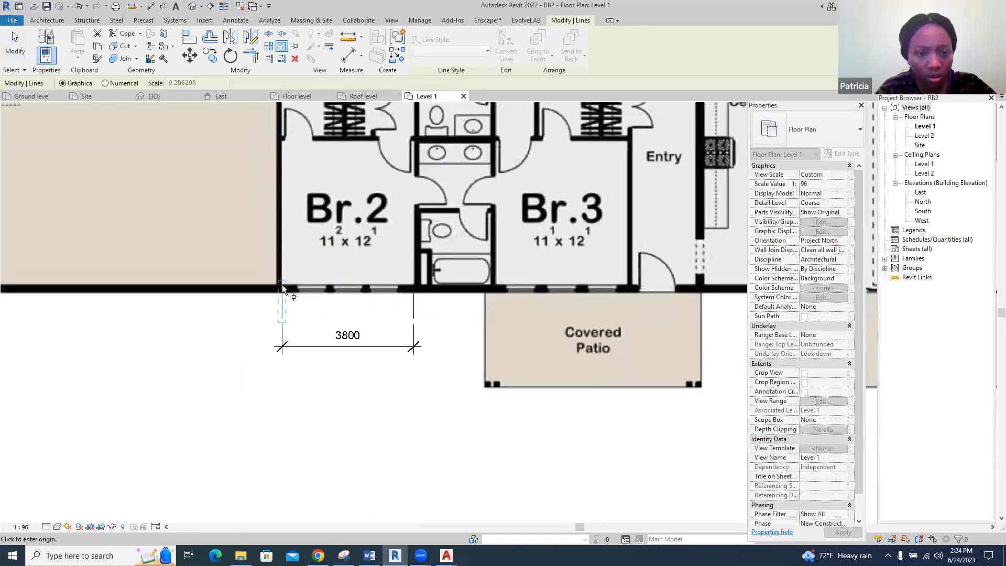
pyautogui.click(230, 287)
pyautogui.scroll(-2, 232, 307)
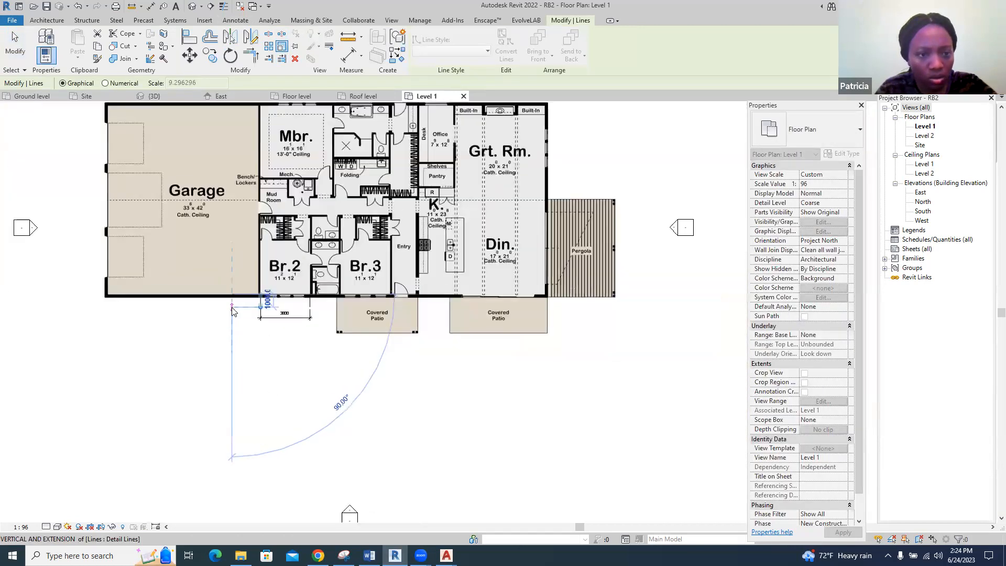
pyautogui.press('Escape')
# Scale the floor plan image graphically from the left detail line's end, using the 3800 span as reference, to a width of 38501.1 mm
pyautogui.click(176, 297)
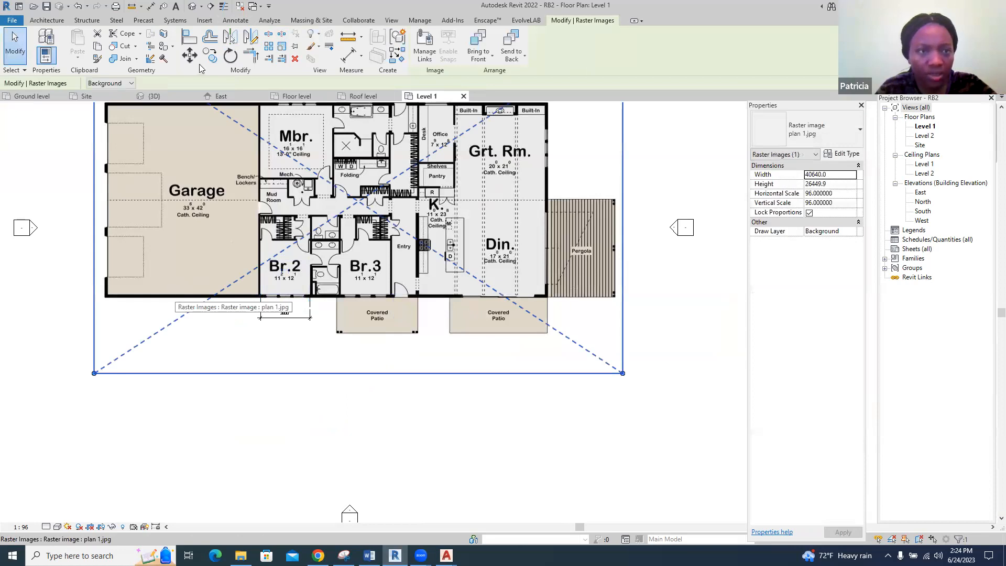
pyautogui.click(282, 46)
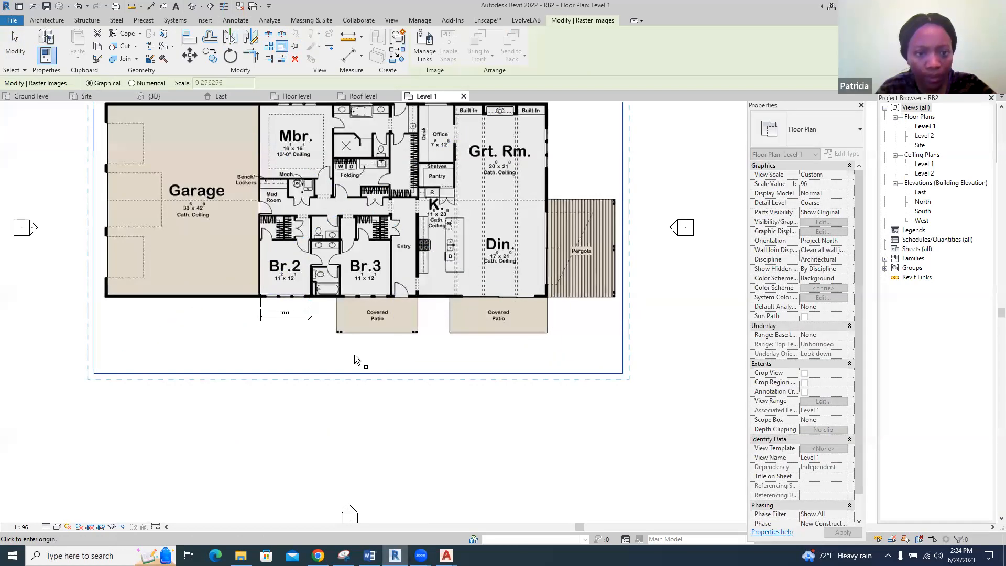
pyautogui.scroll(4, 267, 308)
pyautogui.click(260, 307)
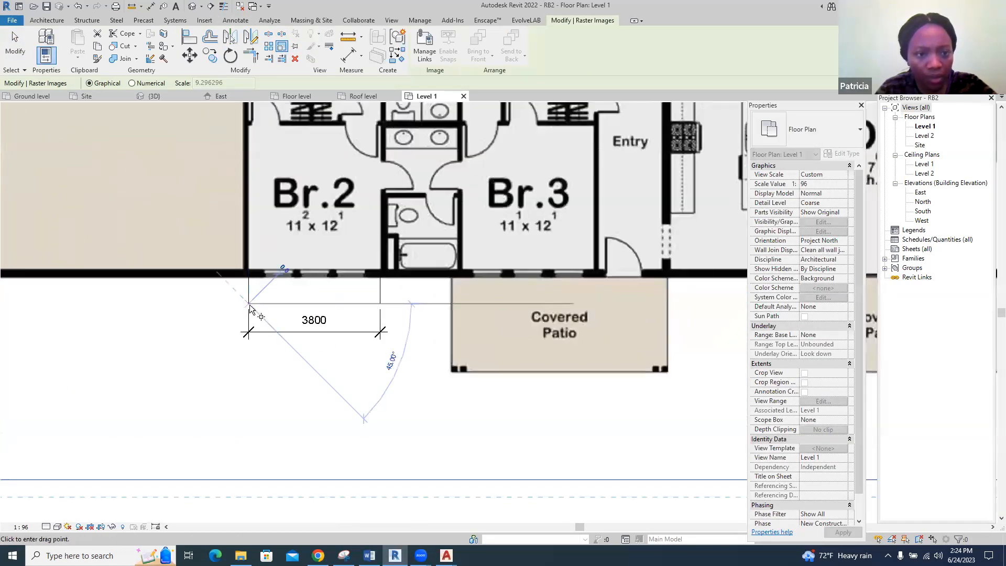
pyautogui.click(377, 304)
pyautogui.click(382, 332)
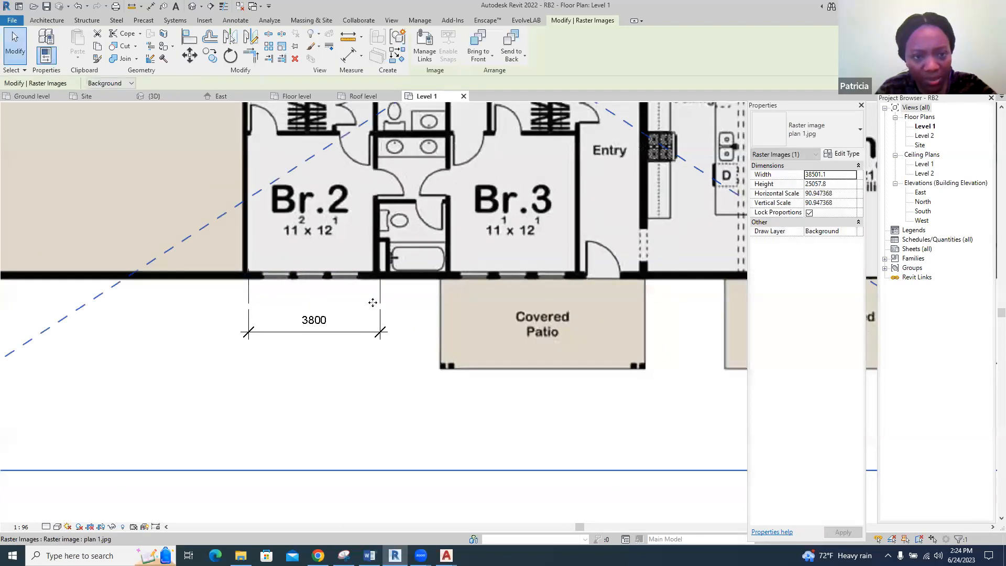
pyautogui.scroll(-5, 385, 333)
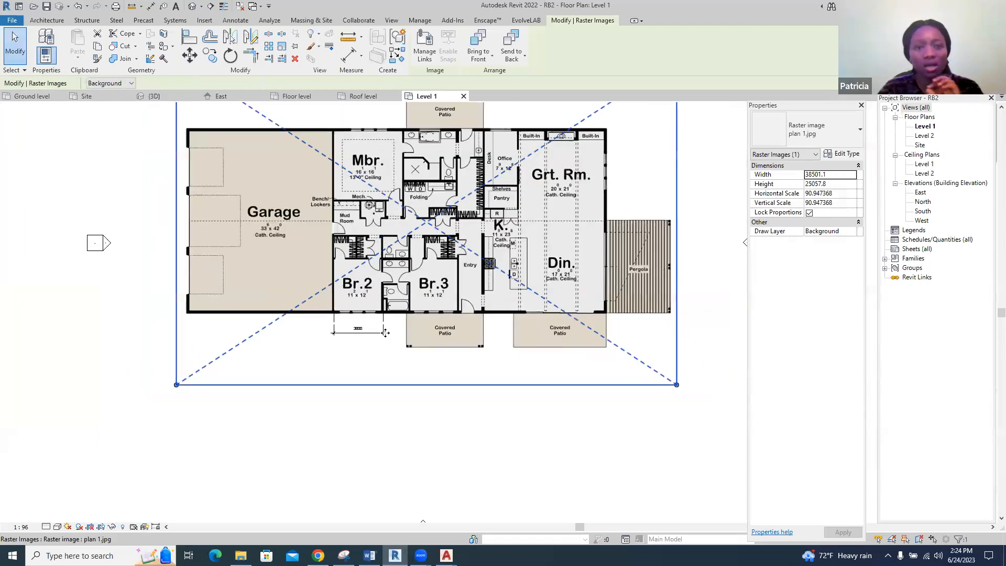
pyautogui.scroll(-1, 386, 332)
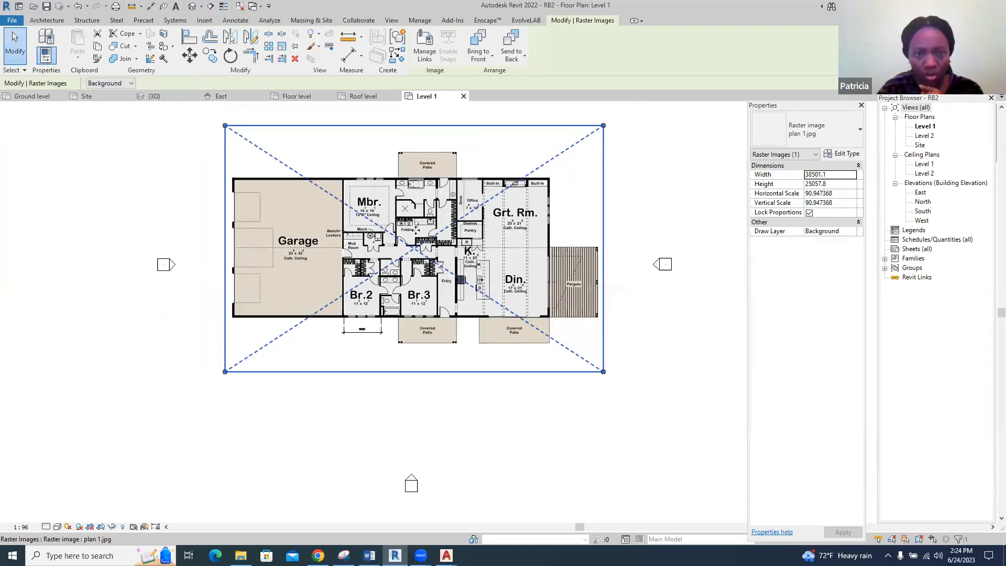
pyautogui.click(667, 358)
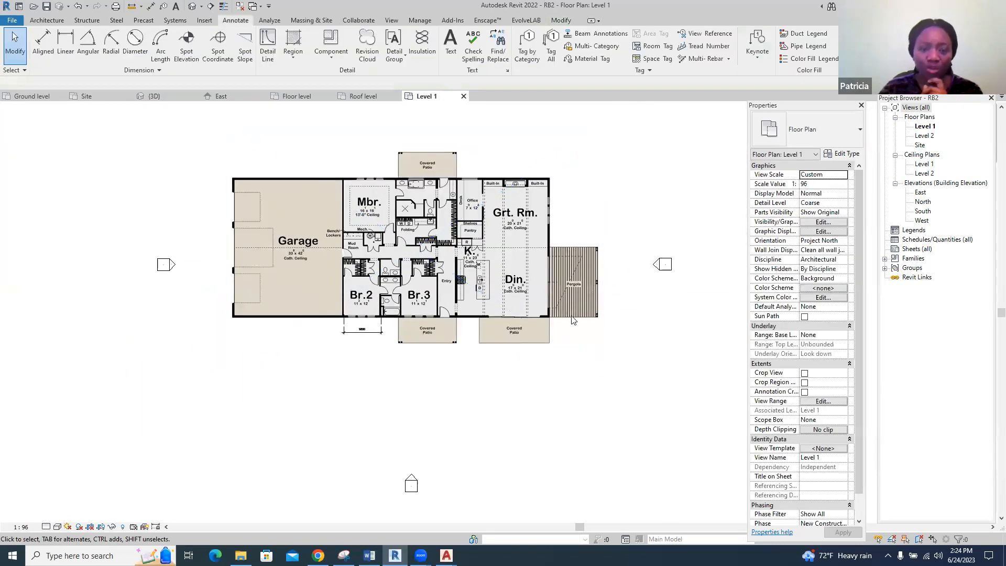
pyautogui.click(495, 239)
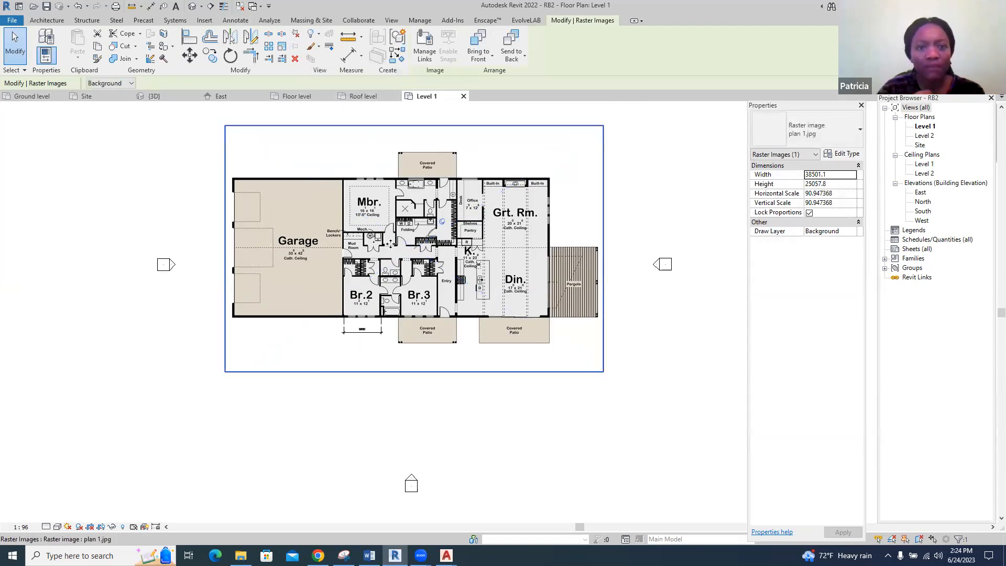
pyautogui.press('Escape')
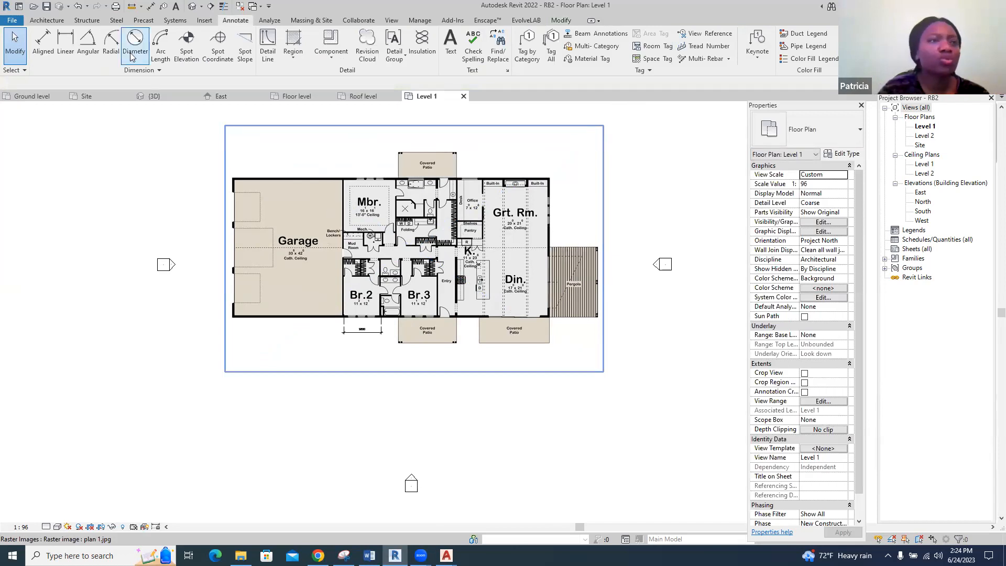
# Start the Wall command and duplicate the Generic - 8" wall type as "wall 150mm"
pyautogui.click(56, 22)
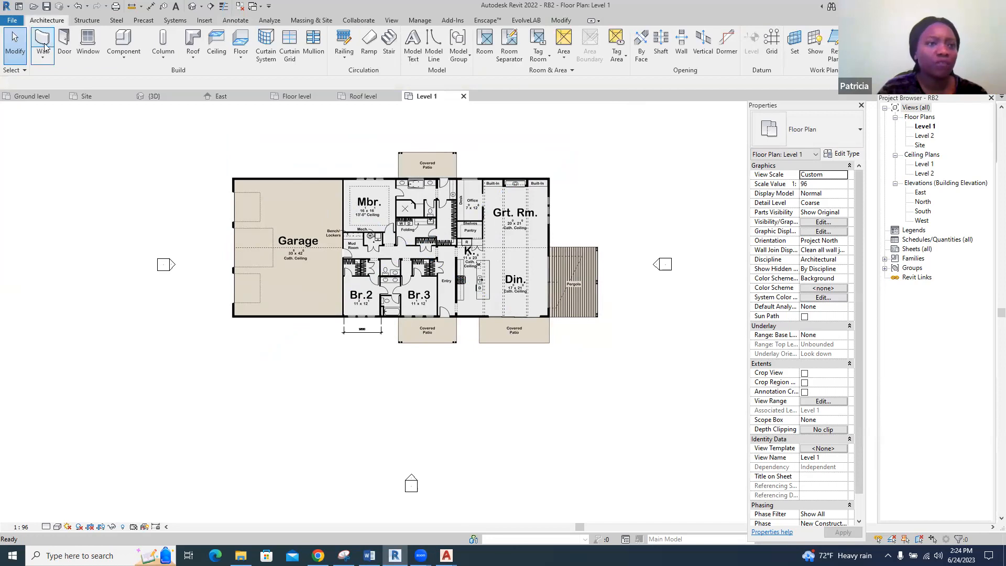
pyautogui.click(46, 41)
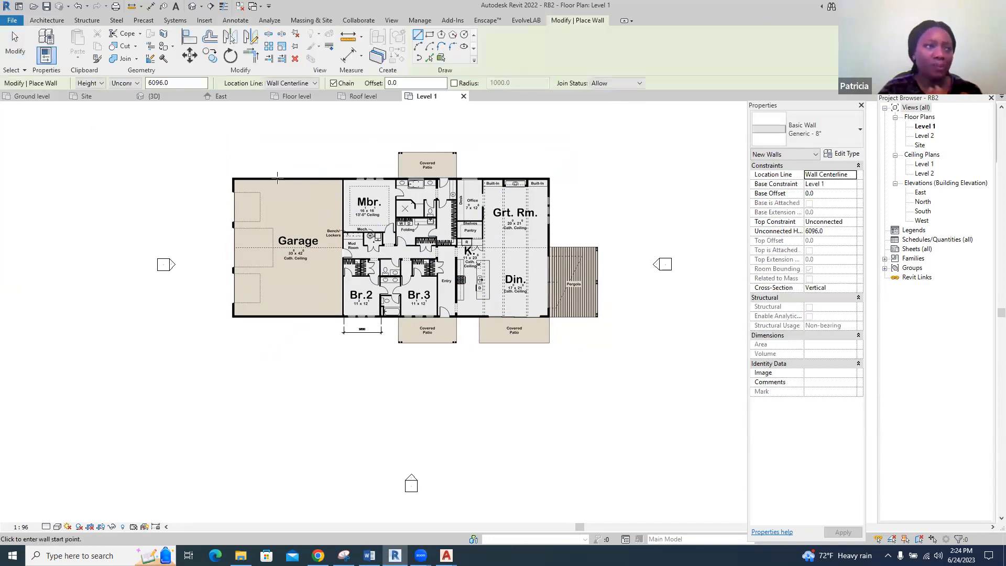
pyautogui.click(842, 154)
pyautogui.click(720, 136)
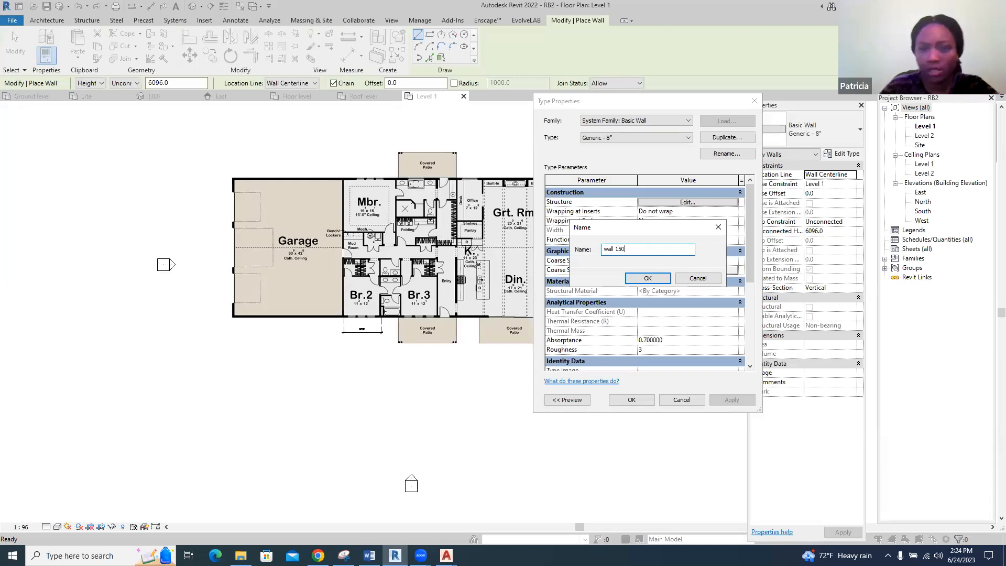
pyautogui.write('wall 150mm')
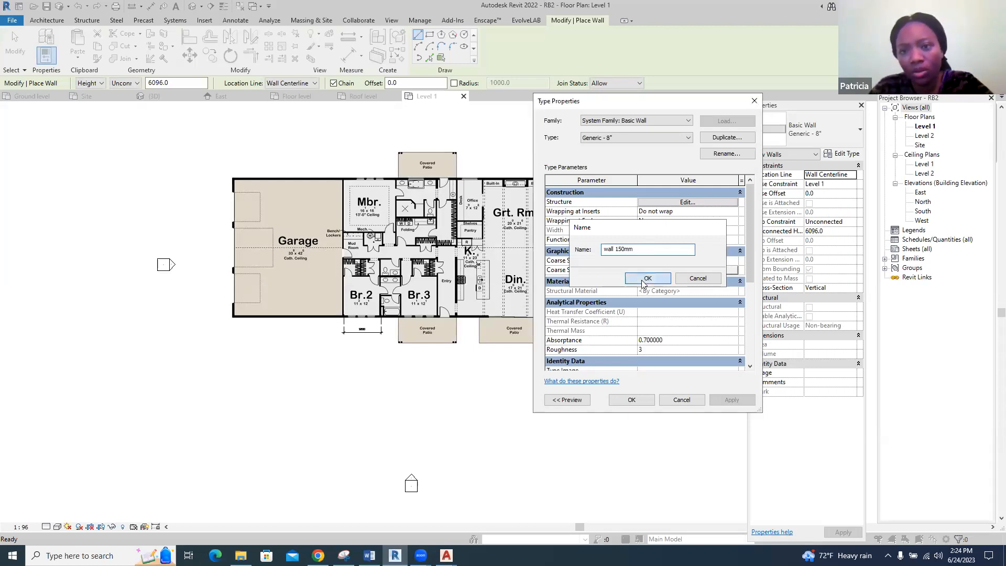
pyautogui.click(648, 279)
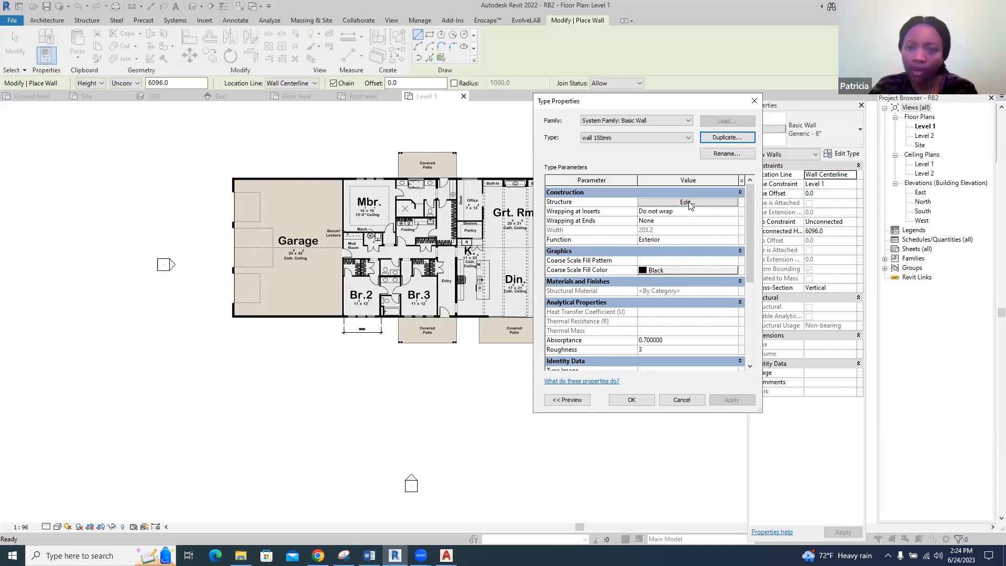
# Set the new wall type's structure layer to 150 mm thick with the Concrete Masonry Units material and apply the type
pyautogui.click(687, 203)
pyautogui.click(659, 224)
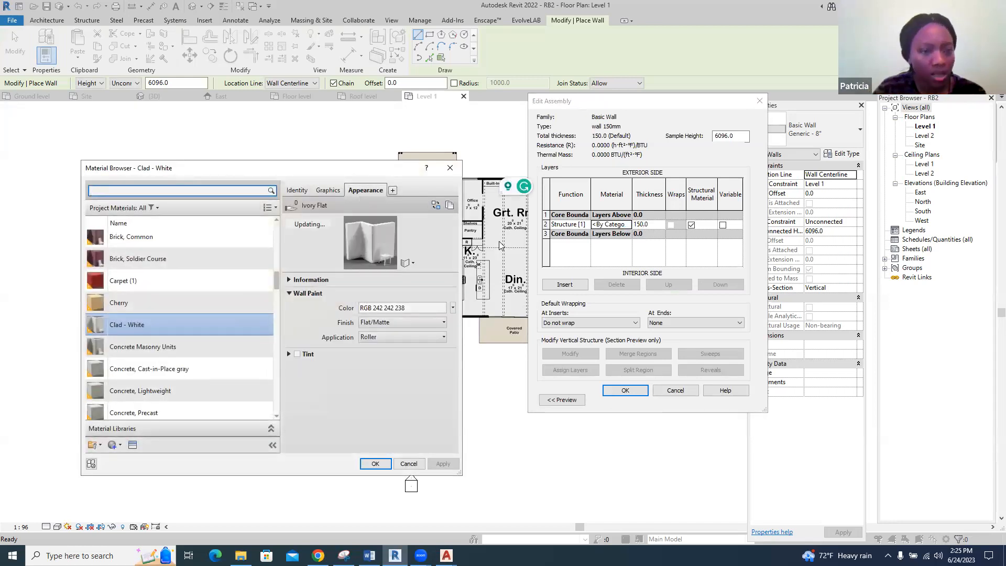
pyautogui.click(203, 347)
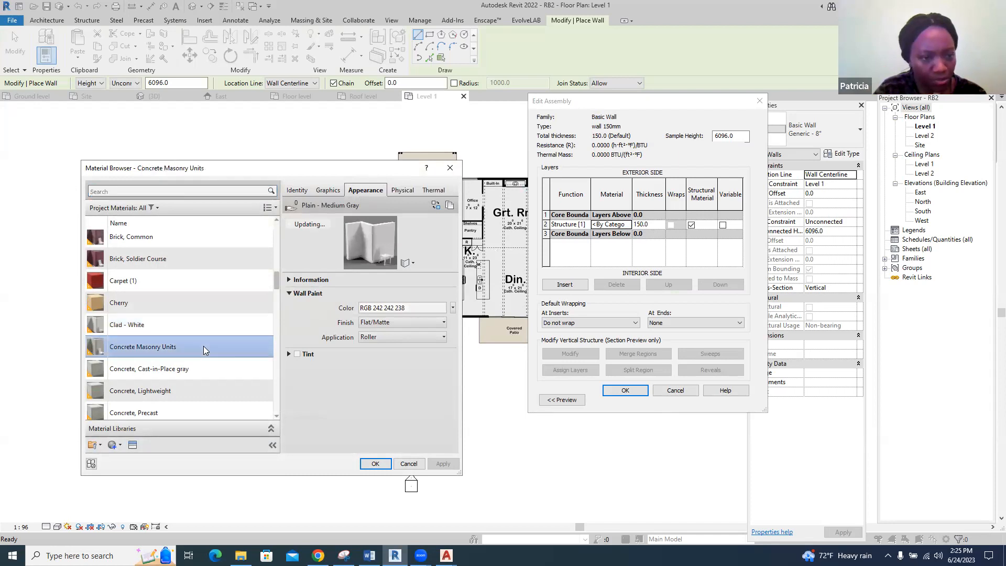
pyautogui.click(376, 463)
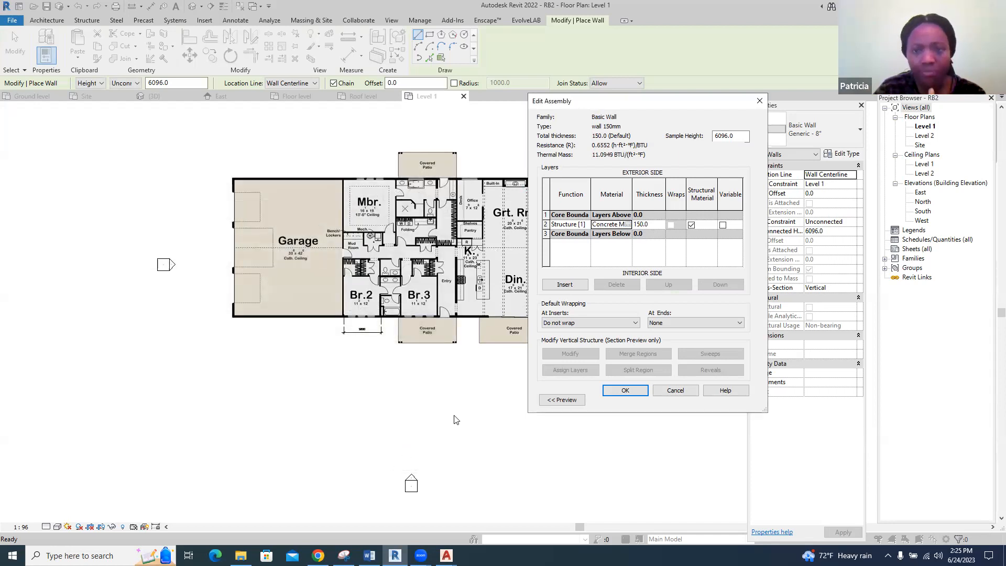
pyautogui.click(631, 390)
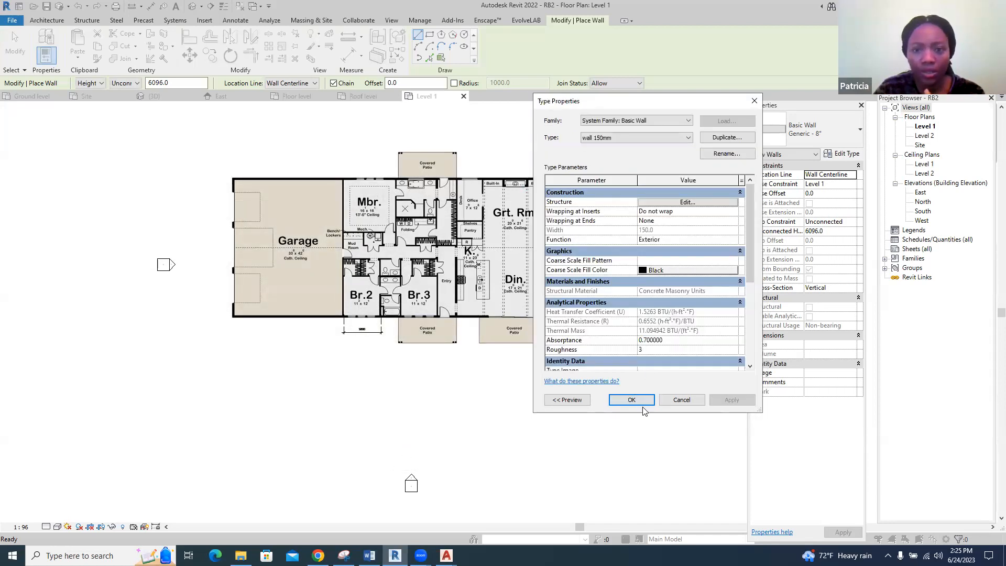
pyautogui.click(640, 402)
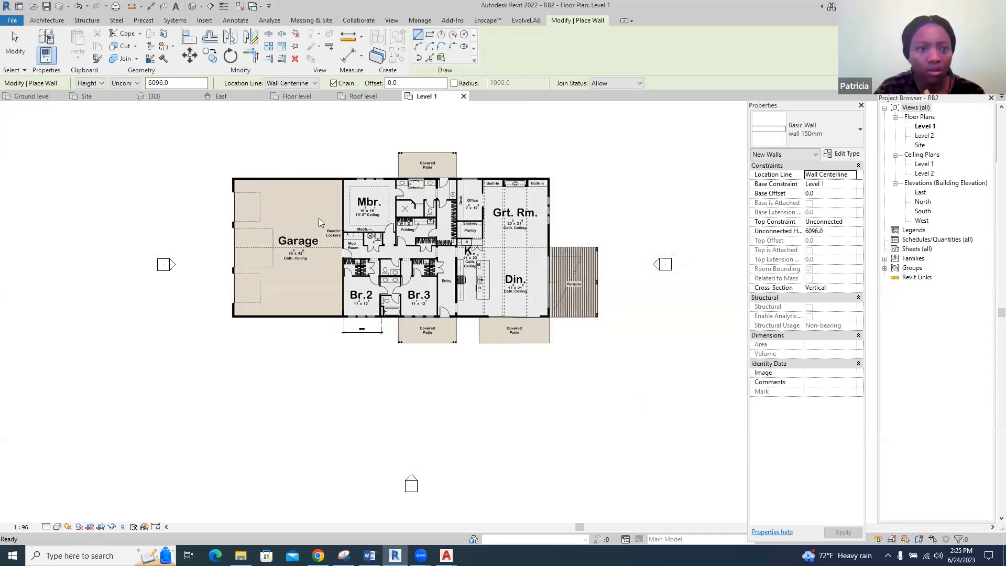
pyautogui.scroll(2, 307, 181)
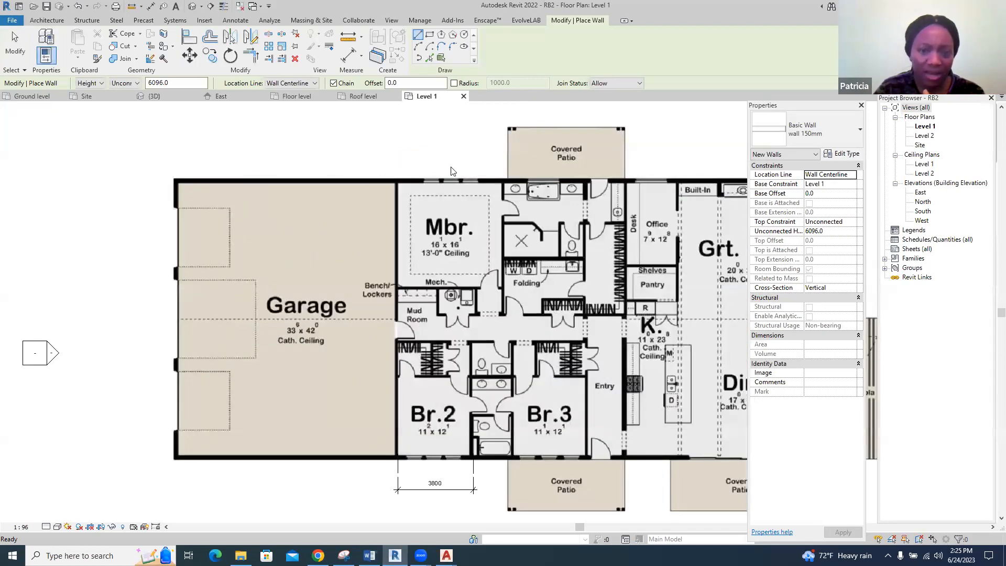
pyautogui.scroll(4, 163, 177)
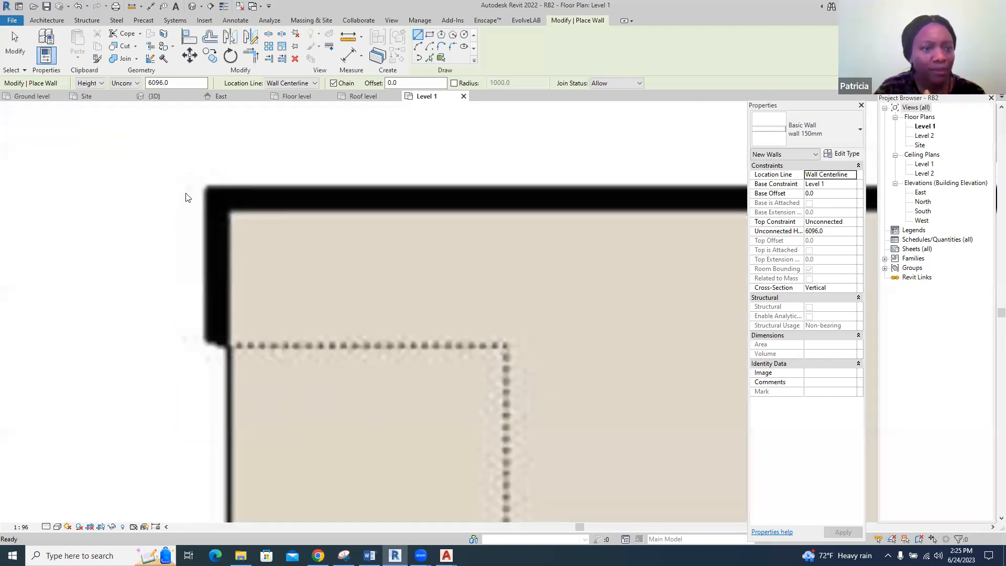
pyautogui.press('Escape')
pyautogui.press('Escape')
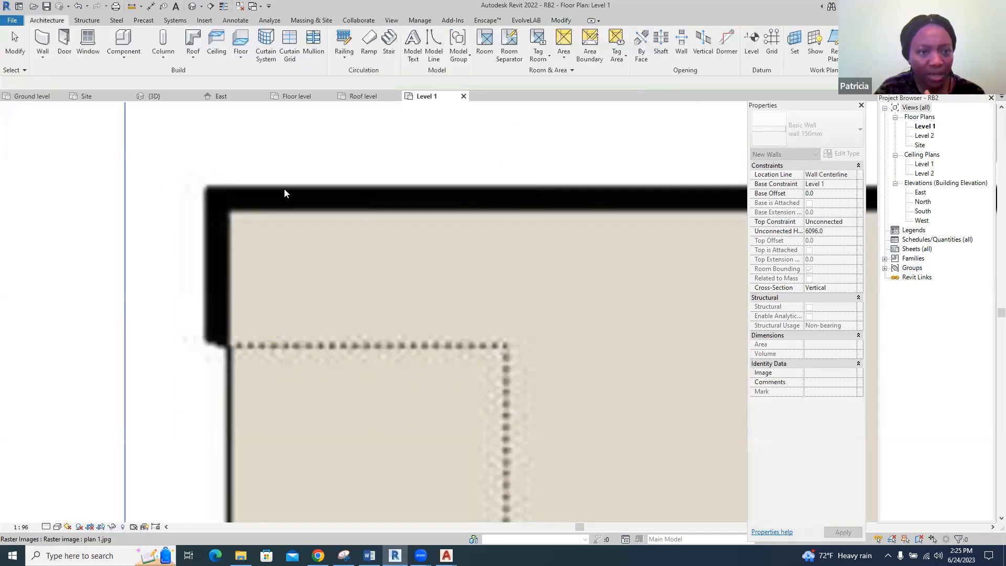
pyautogui.scroll(-2, 203, 180)
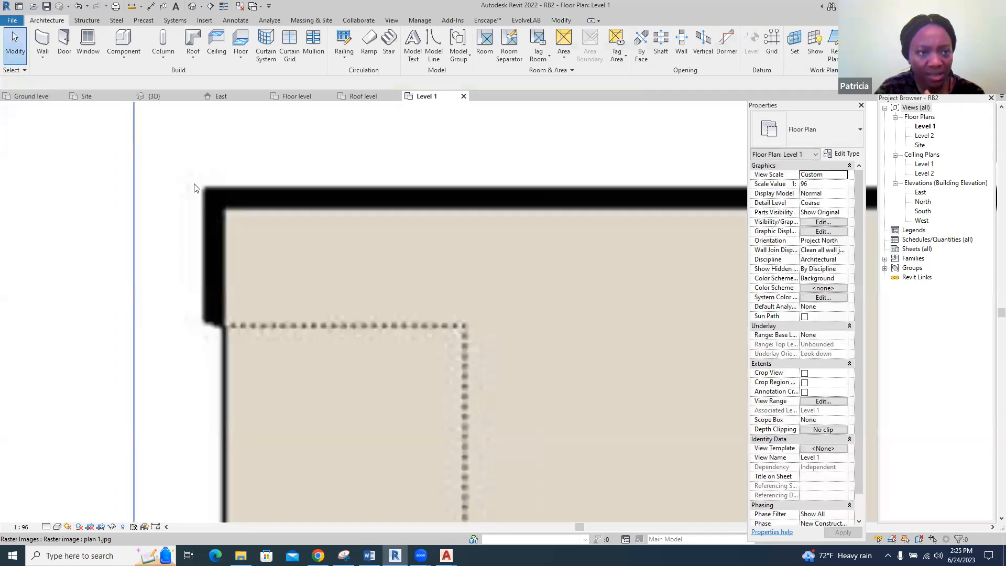
# Draw the upper exterior wall with location line Finish Face: Exterior, from the garage's upper-left corner to the great room's upper-right corner
pyautogui.click(42, 41)
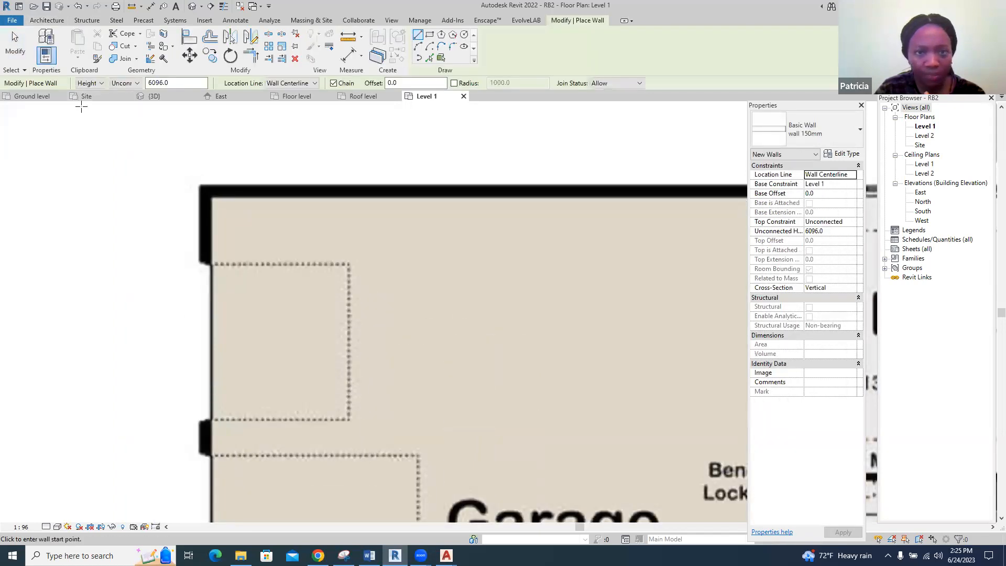
pyautogui.click(316, 84)
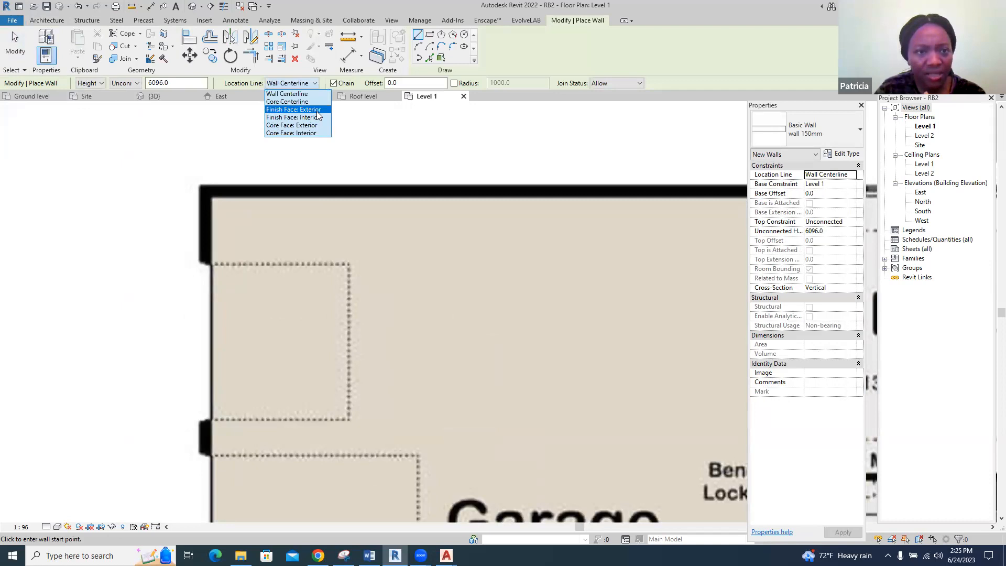
pyautogui.click(293, 109)
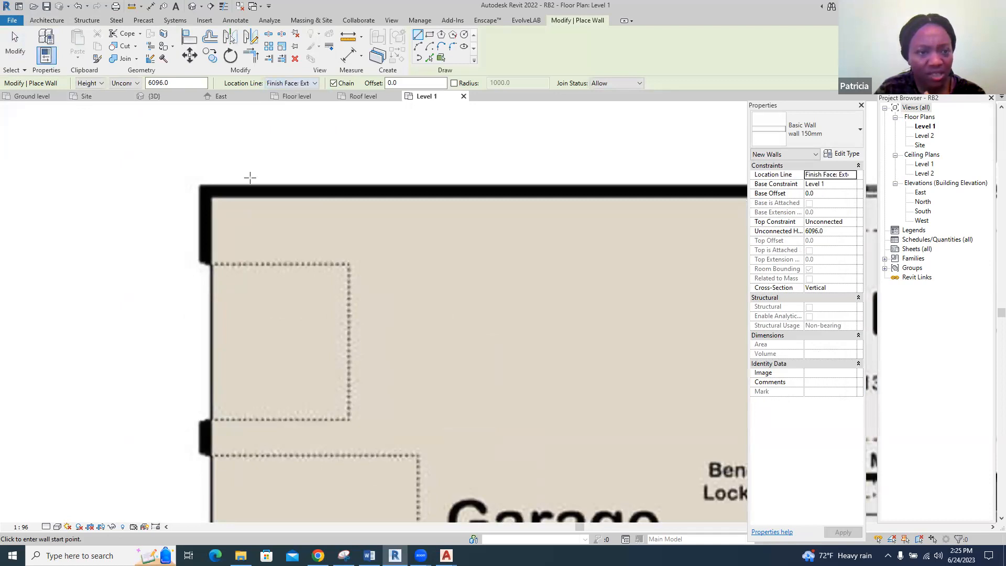
pyautogui.click(199, 184)
pyautogui.scroll(-5, 212, 185)
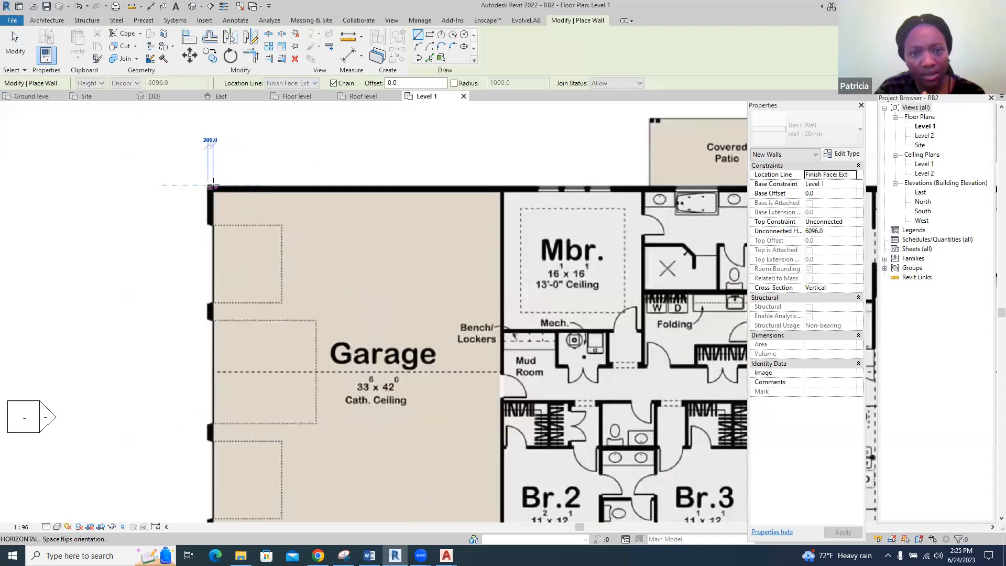
pyautogui.scroll(7, 449, 187)
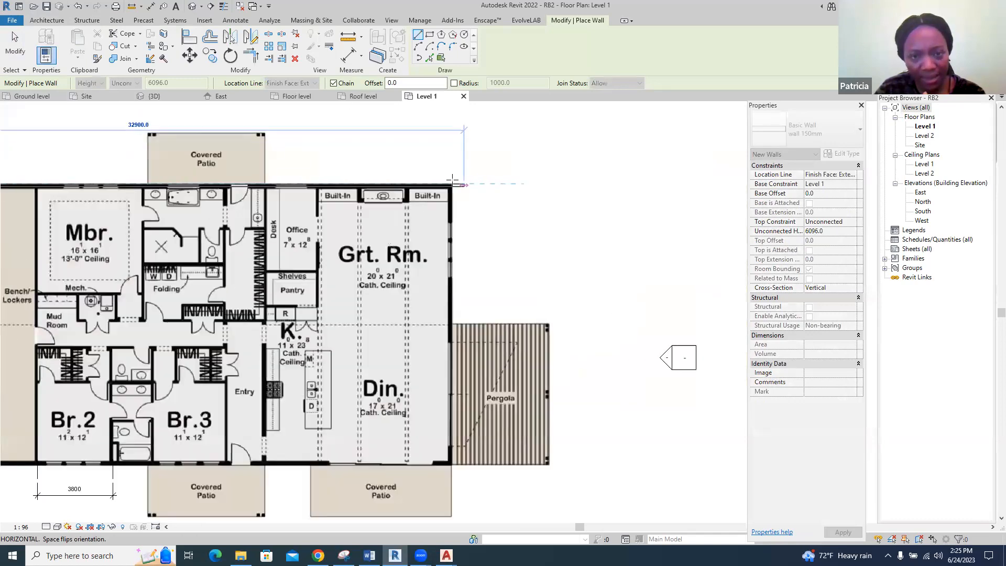
pyautogui.scroll(5, 449, 187)
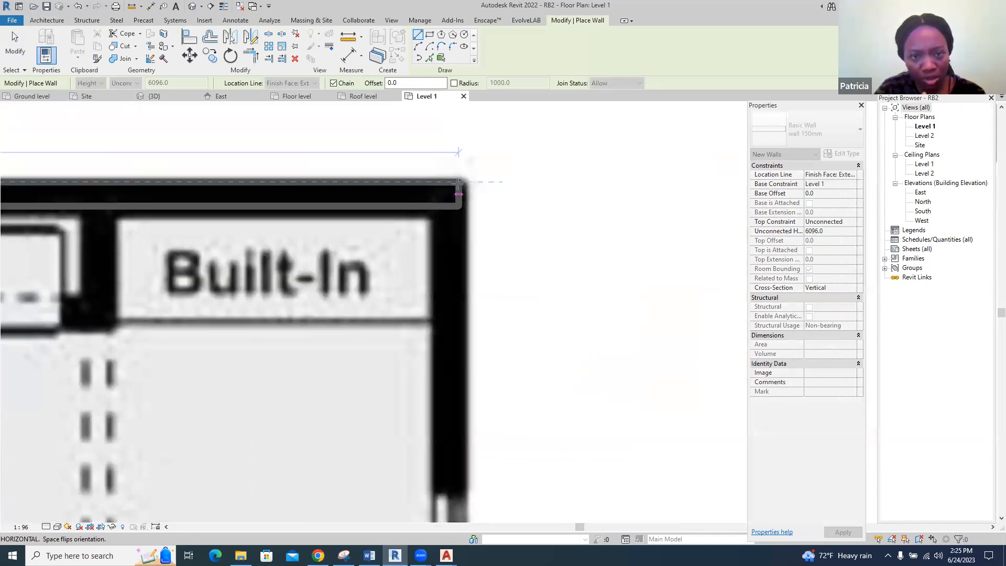
pyautogui.click(459, 182)
# Continue the wall chain straight down the right exterior side to the dining area's lower-right corner beside the pergola
pyautogui.scroll(-6, 466, 181)
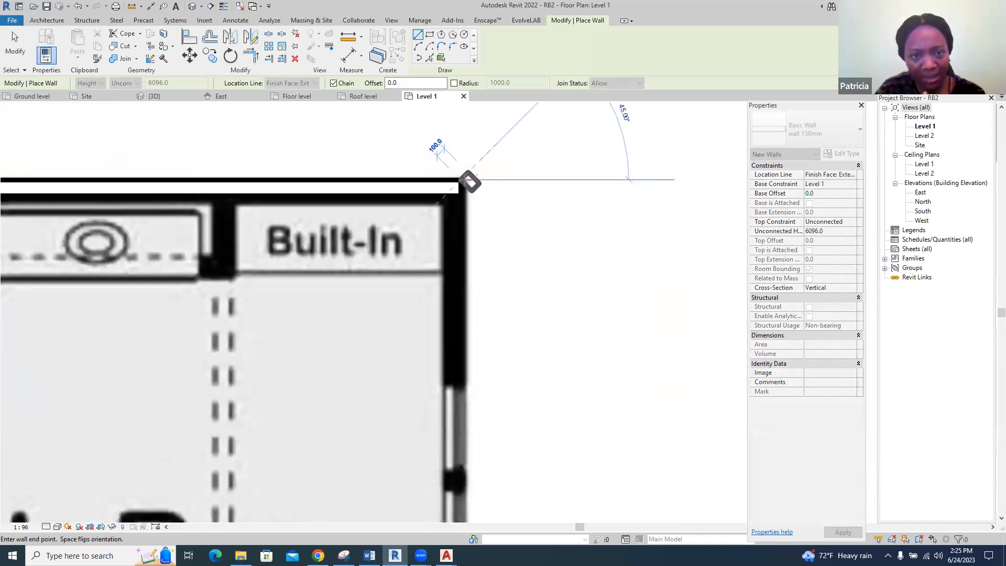
pyautogui.scroll(-3, 464, 179)
pyautogui.scroll(8, 455, 333)
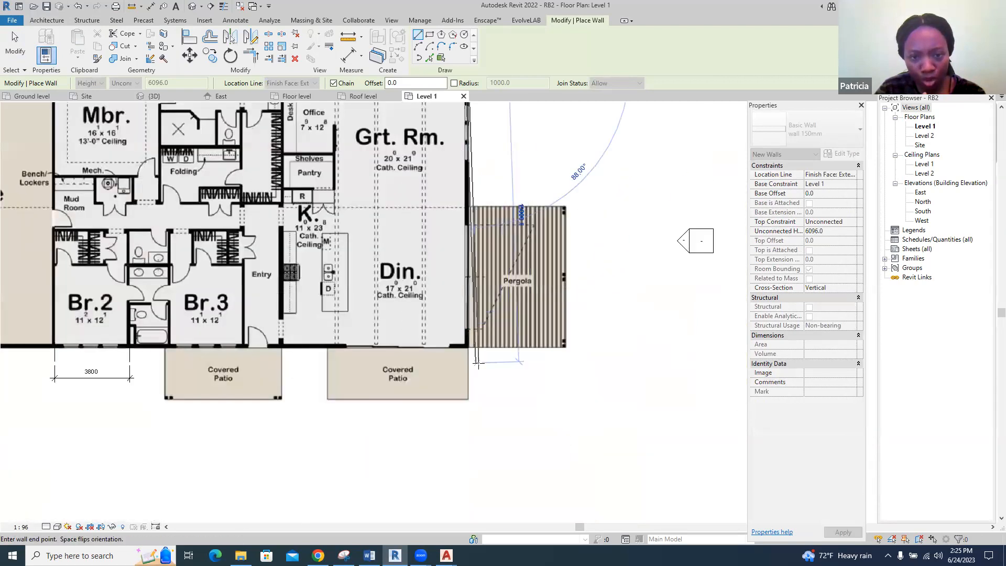
pyautogui.click(455, 330)
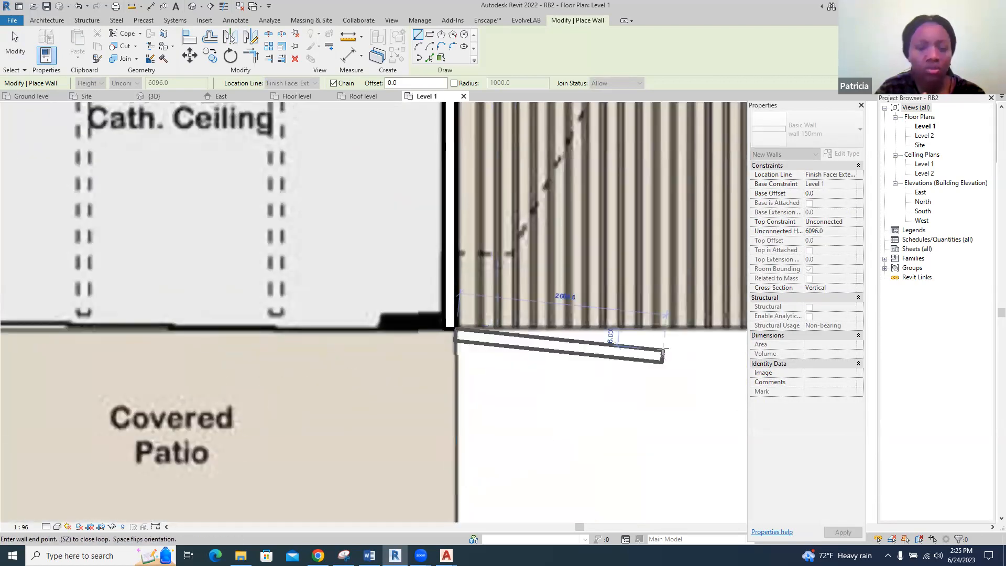
# Continue the wall chain about 32300 mm along the lower exterior side to the garage's lower-left corner
pyautogui.scroll(-7, 655, 341)
pyautogui.scroll(7, 193, 347)
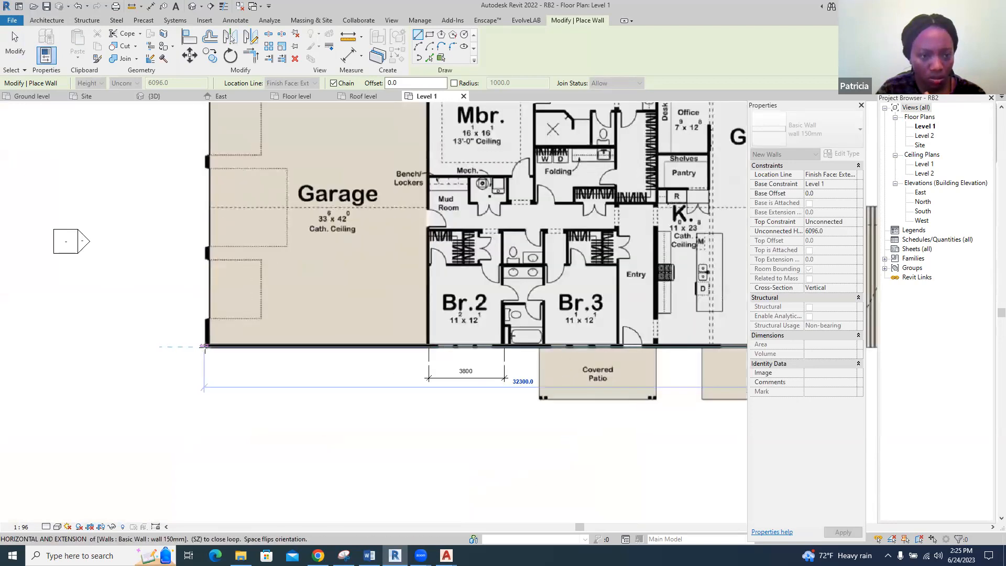
pyautogui.click(205, 344)
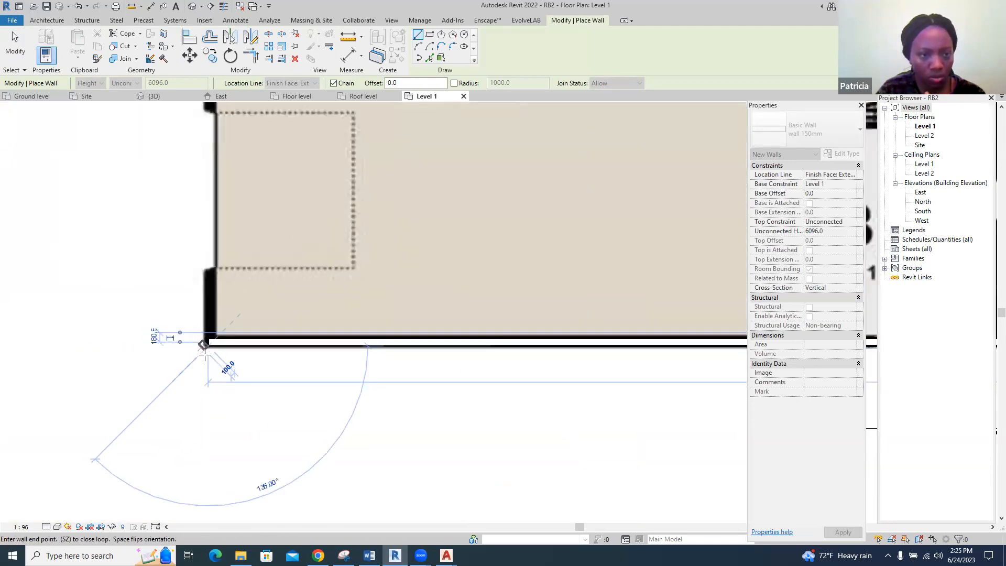
# Try to close the exterior wall chain up the garage's left side to its upper-left corner, and delete that wall
pyautogui.scroll(-4, 207, 342)
pyautogui.scroll(3, 206, 163)
pyautogui.scroll(2, 204, 146)
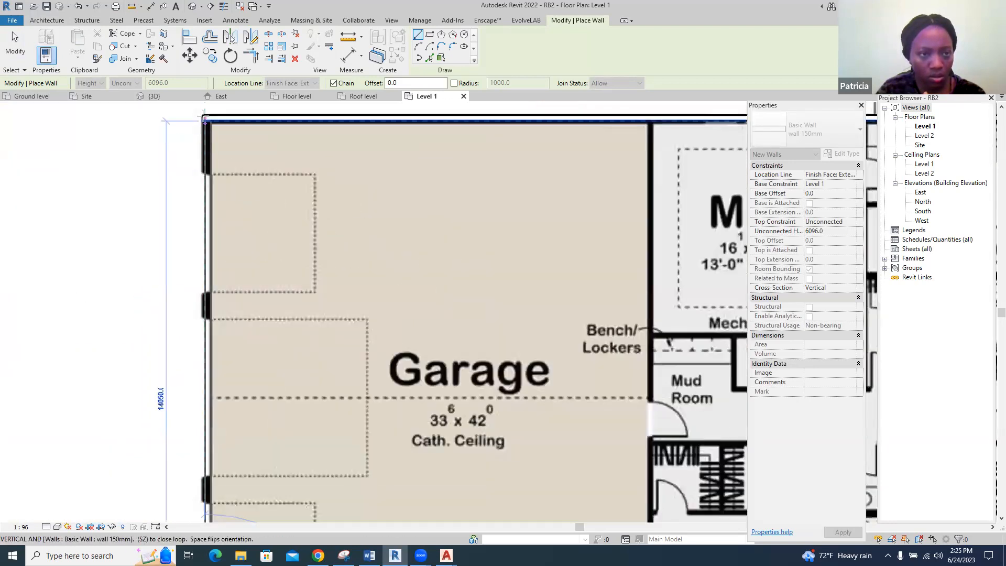
pyautogui.click(204, 116)
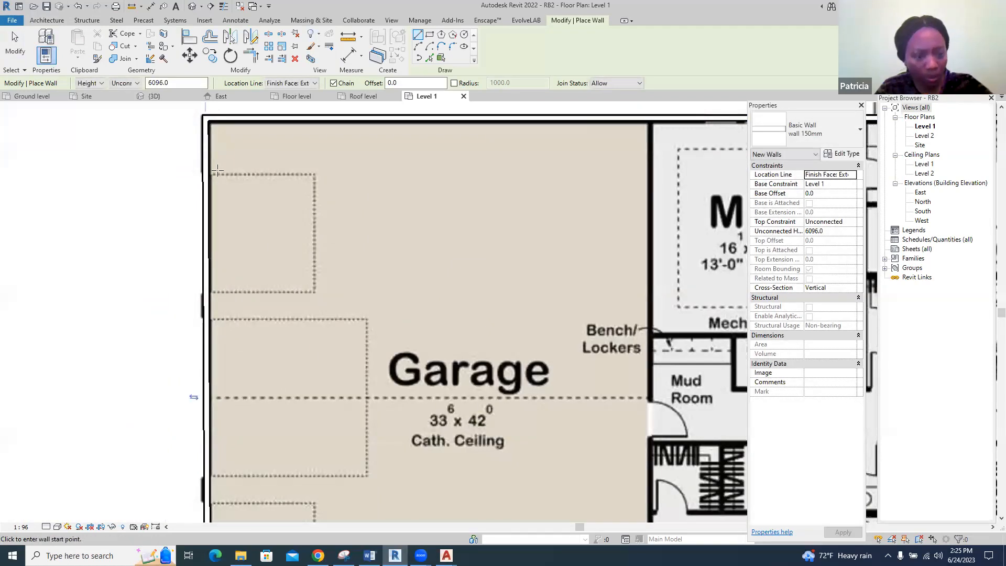
pyautogui.press('Escape')
pyautogui.press('Escape')
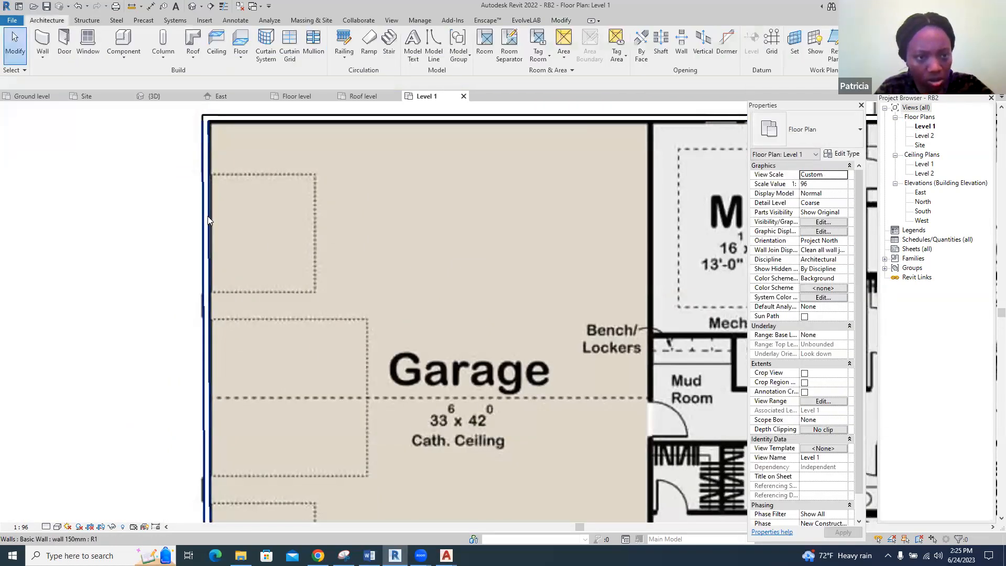
pyautogui.click(207, 217)
pyautogui.press('Escape')
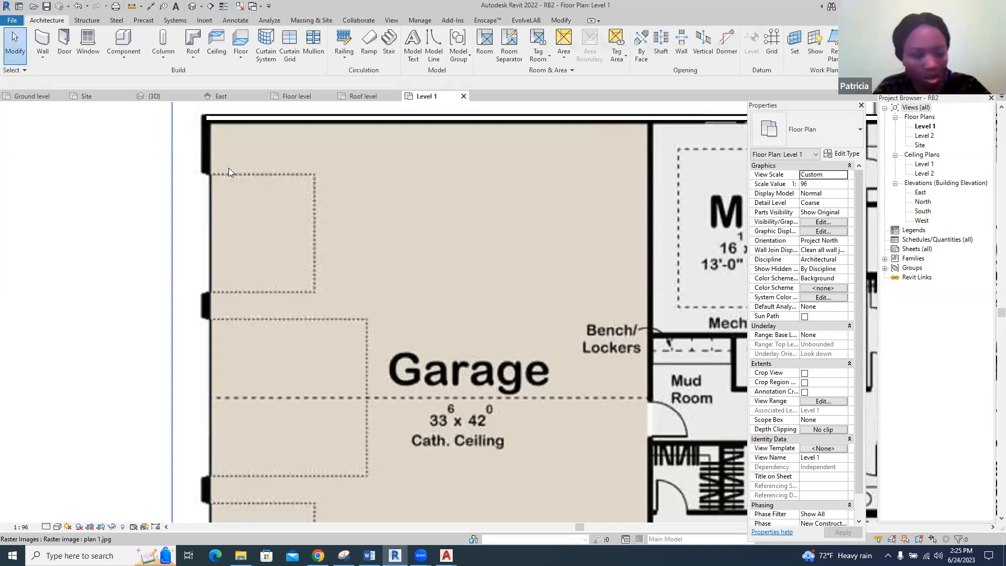
# Create a wall similar to the upper exterior wall, running 14050 mm vertically from the garage's lower-left corner to its upper-left corner
pyautogui.click(233, 118)
pyautogui.rightClick(232, 119)
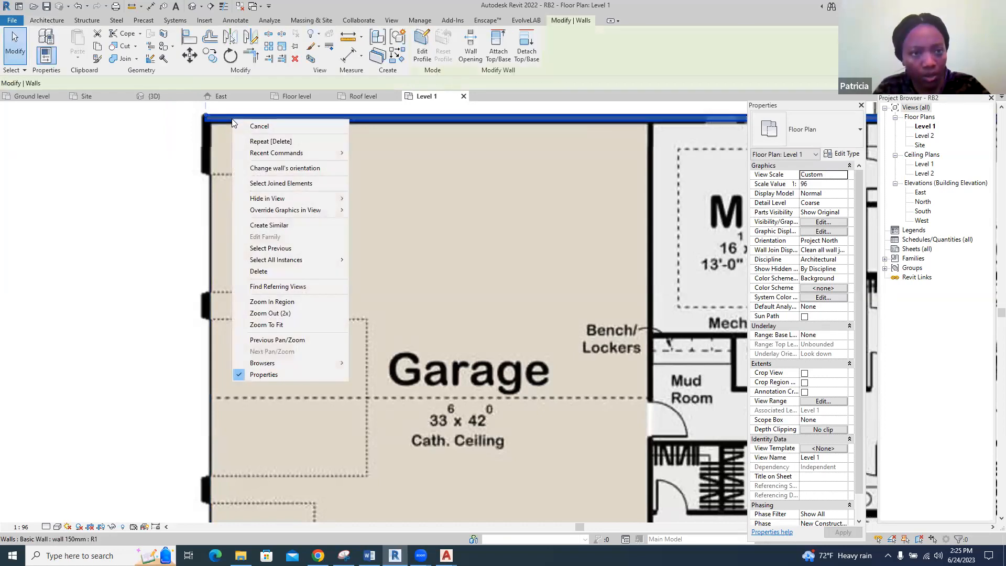
pyautogui.click(261, 226)
pyautogui.click(203, 119)
pyautogui.press('Escape')
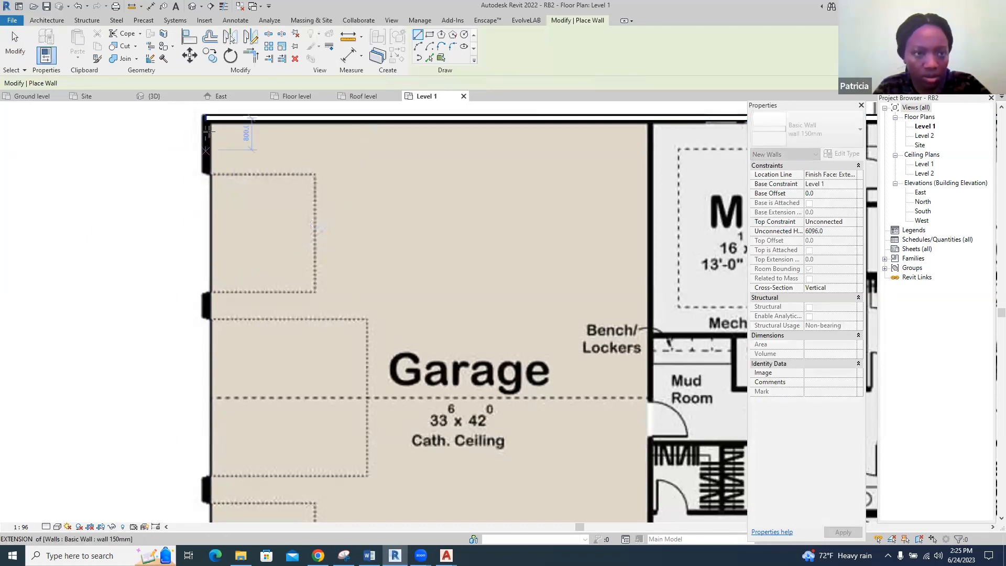
pyautogui.scroll(-3, 249, 139)
pyautogui.scroll(5, 231, 409)
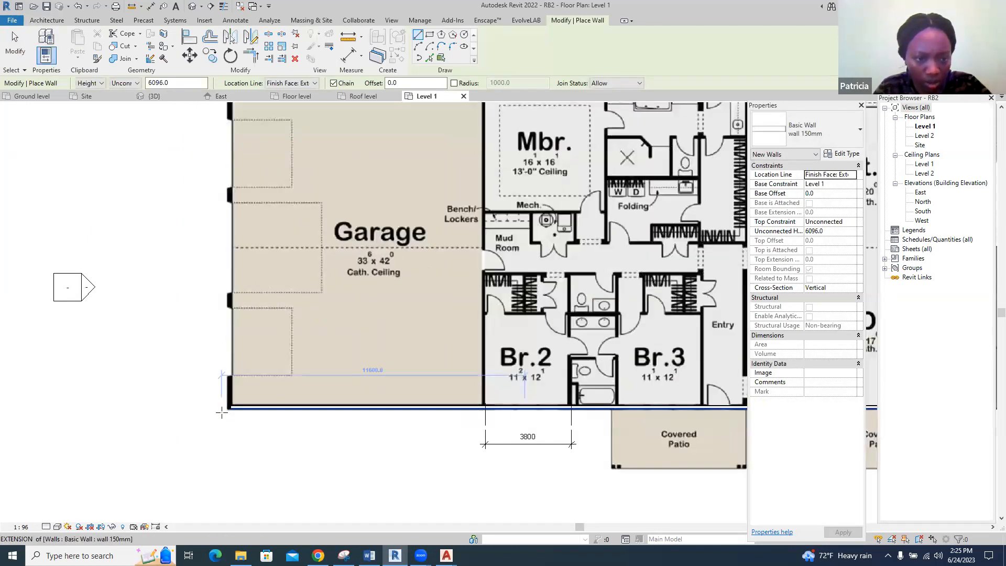
pyautogui.scroll(4, 236, 413)
pyautogui.click(255, 396)
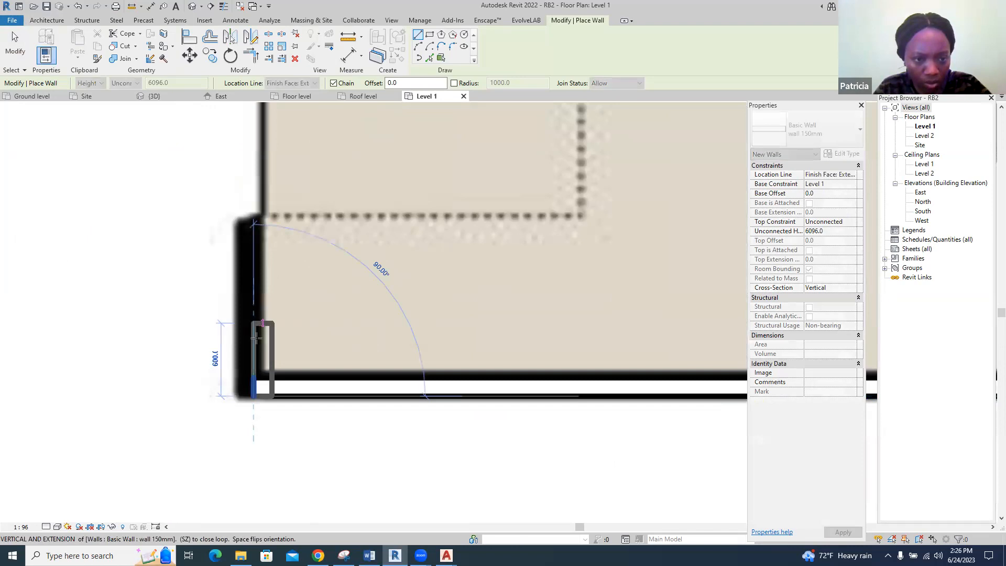
pyautogui.scroll(-5, 257, 345)
pyautogui.scroll(-5, 257, 350)
pyautogui.scroll(5, 252, 139)
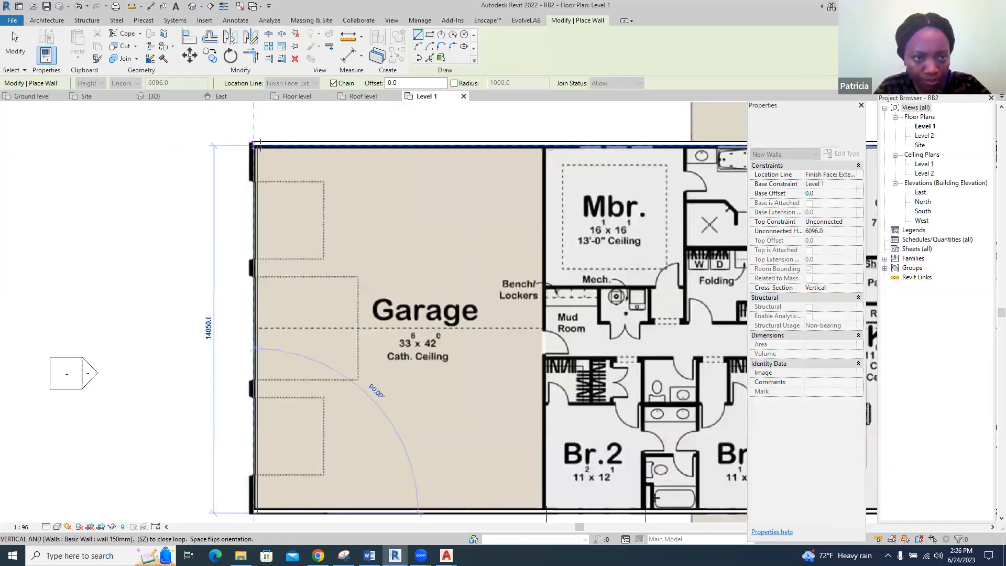
pyautogui.click(260, 135)
pyautogui.press('Escape')
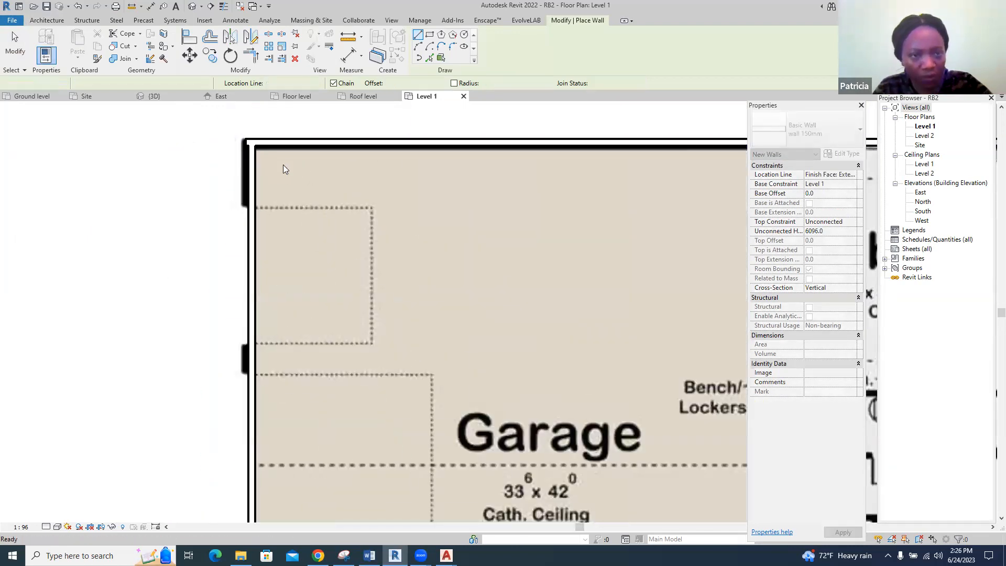
pyautogui.press('Escape')
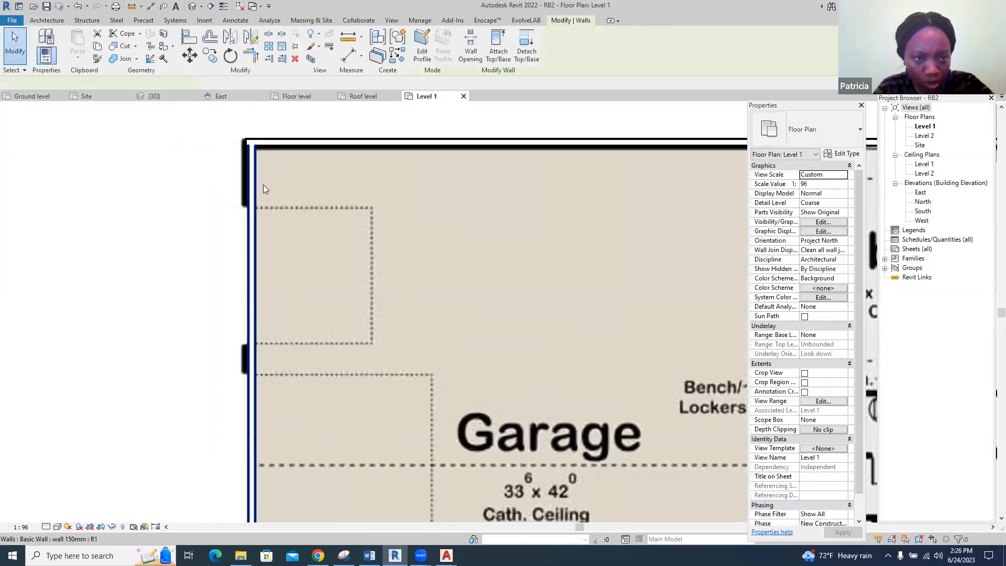
# Check the garage's left exterior wall in plan and view the closed exterior walls in the default 3D view
pyautogui.click(264, 185)
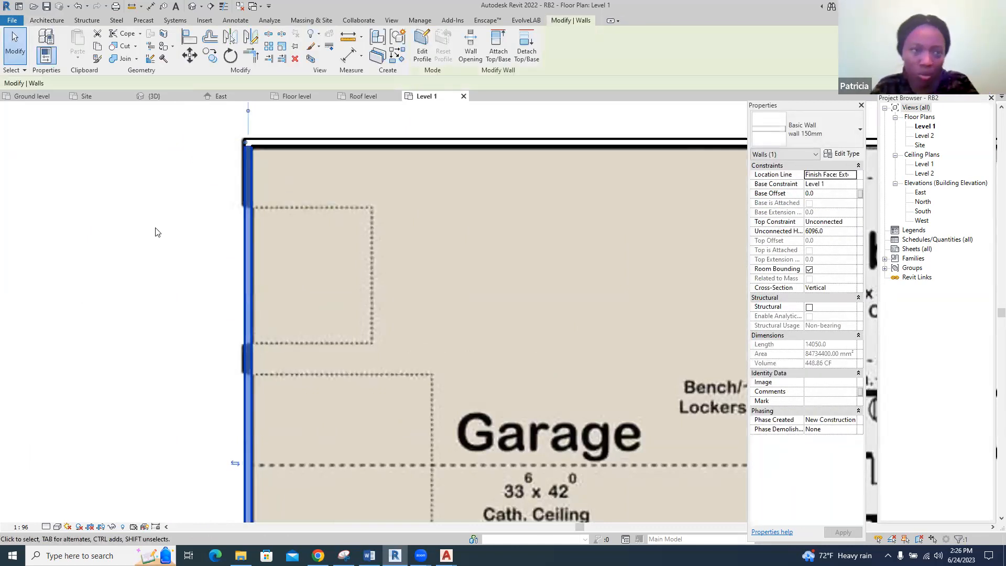
pyautogui.click(157, 234)
pyautogui.scroll(-4, 102, 240)
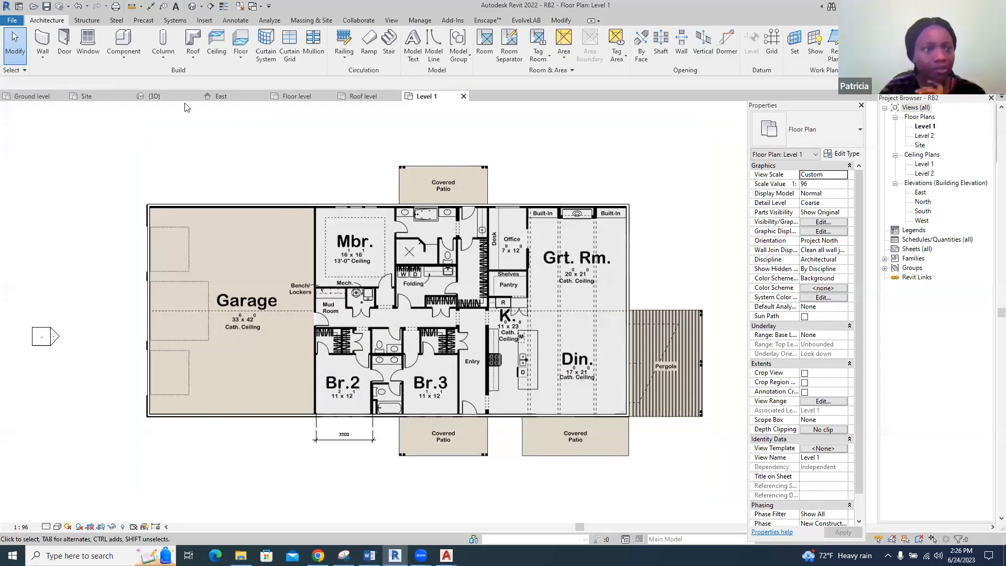
pyautogui.click(192, 7)
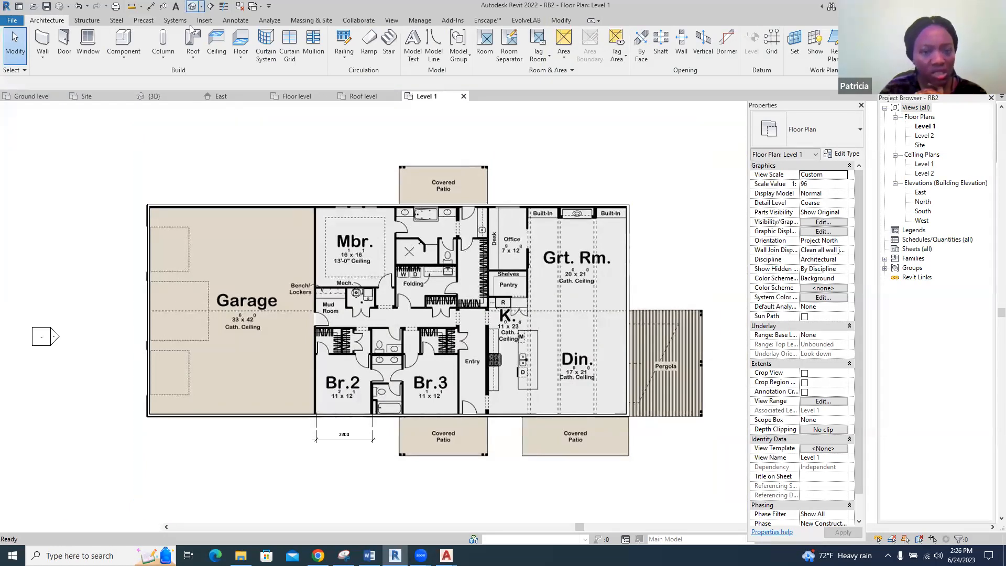
pyautogui.scroll(1, 678, 287)
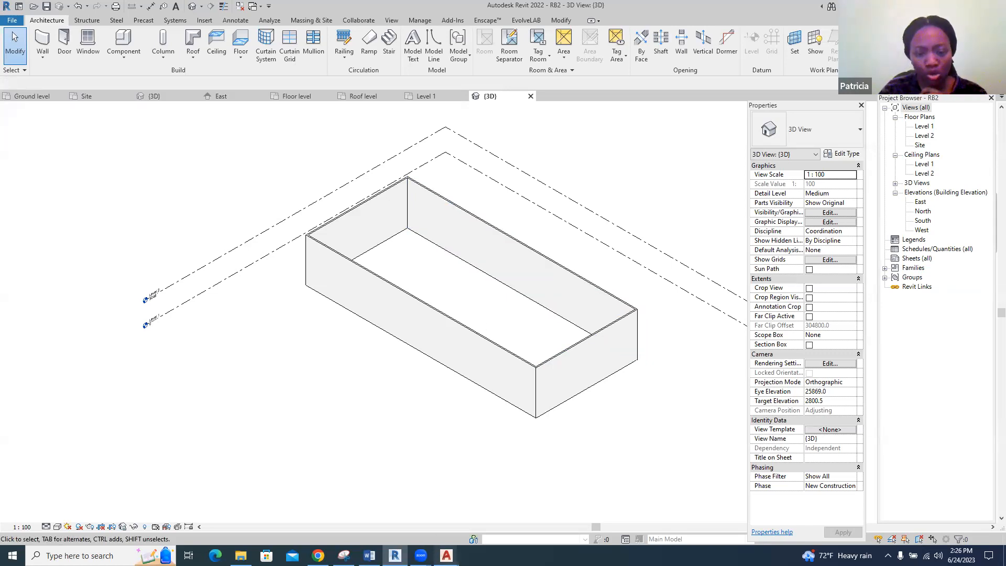
# Switch to AutoCAD, maximize its window and save the RevitBasics drawing
pyautogui.moveTo(447, 555)
pyautogui.click(484, 523)
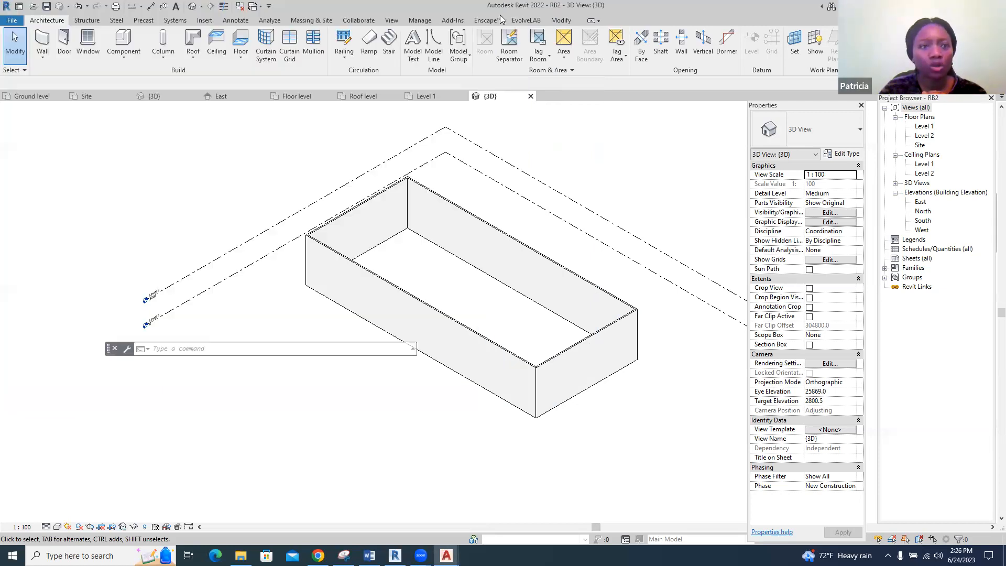
pyautogui.click(504, 8)
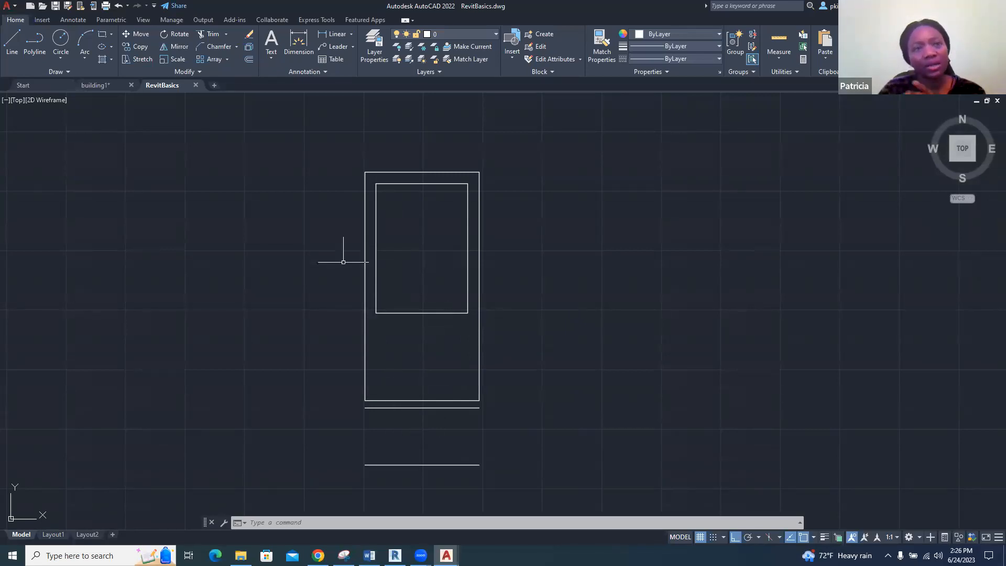
pyautogui.click(55, 6)
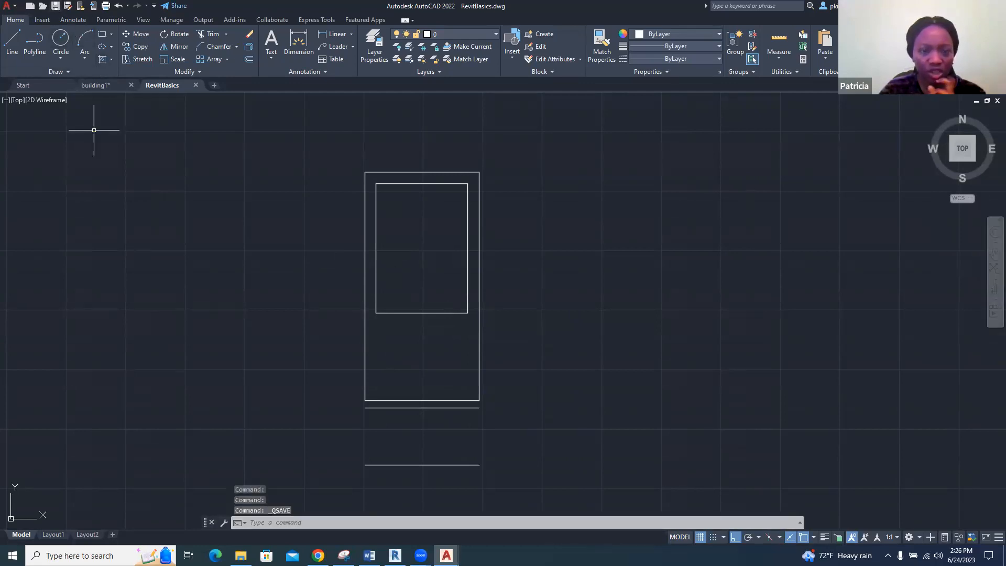
# Switch back to Revit's Level 1 floor plan and choose RevitBasics.dwg from the Desktop for a CAD import
pyautogui.click(395, 556)
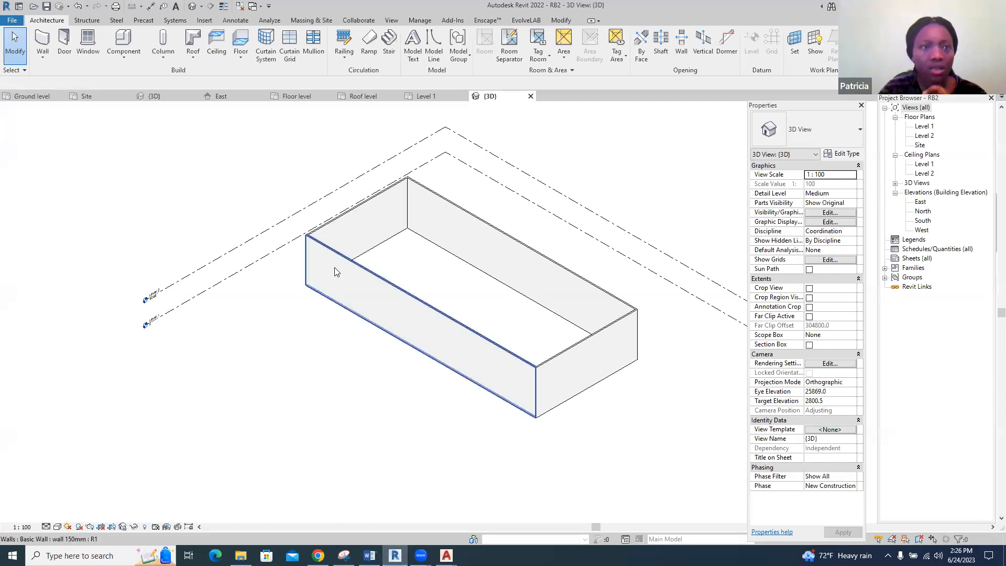
pyautogui.click(448, 97)
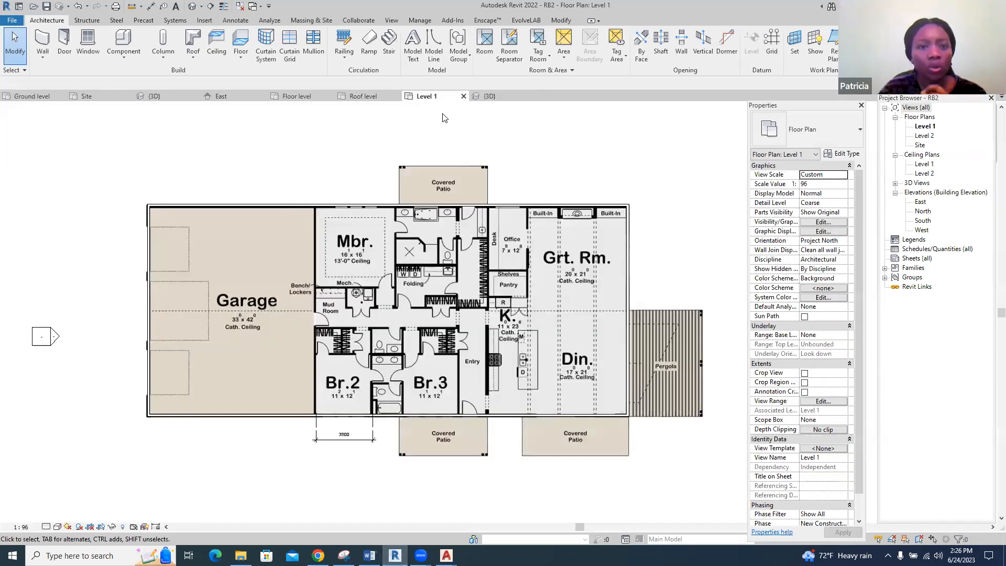
pyautogui.scroll(-5, 346, 197)
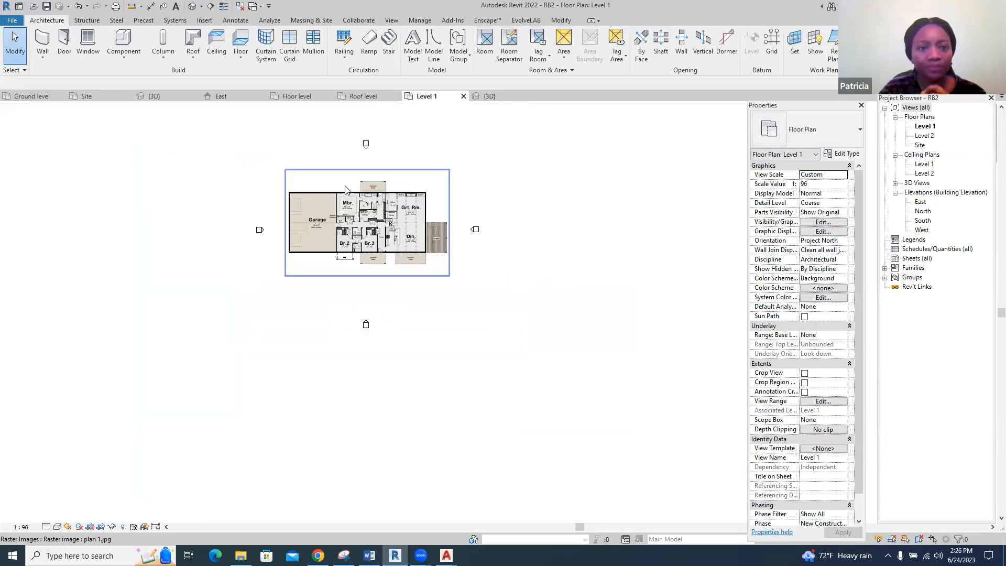
pyautogui.click(210, 22)
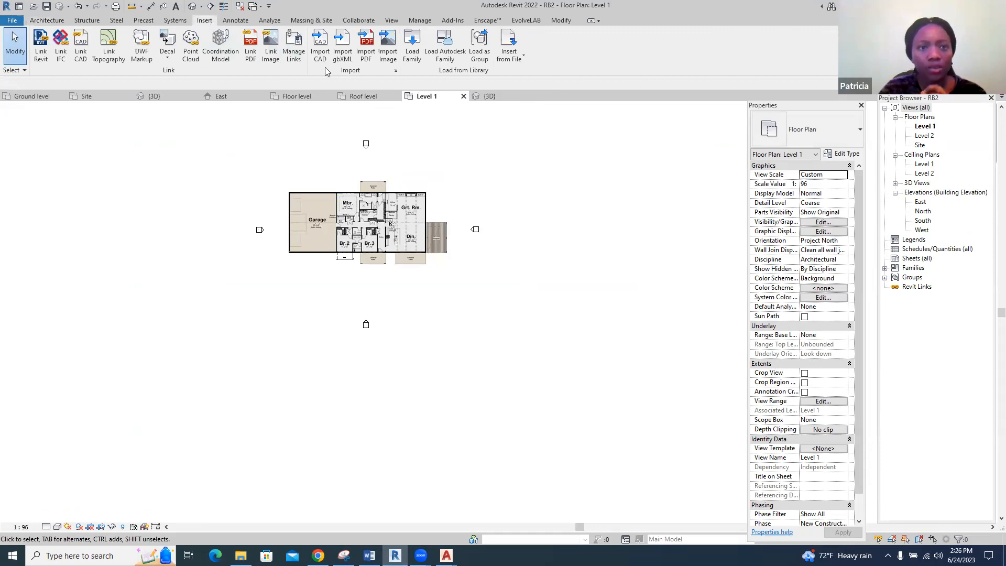
pyautogui.click(322, 45)
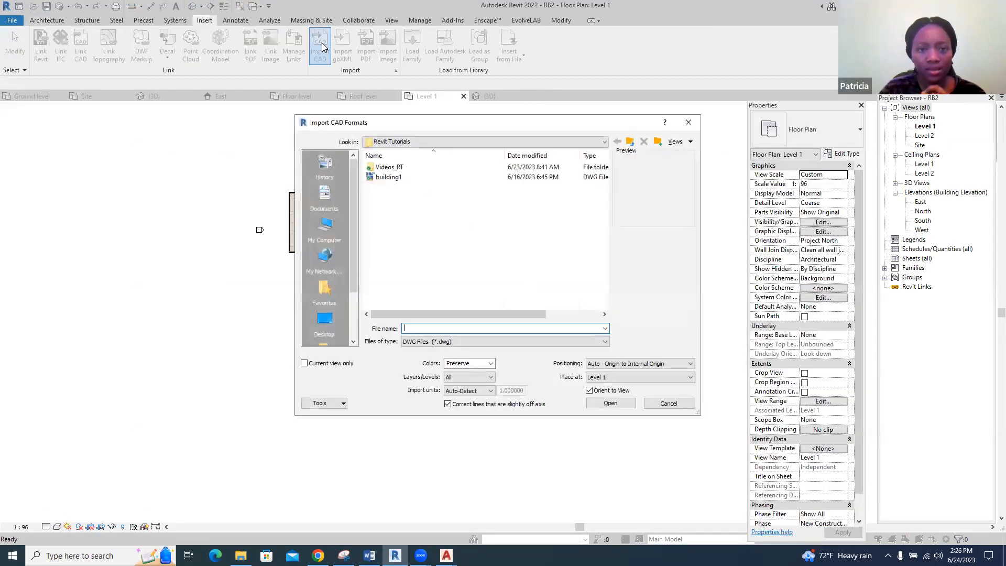
pyautogui.click(328, 320)
pyautogui.scroll(-3, 396, 273)
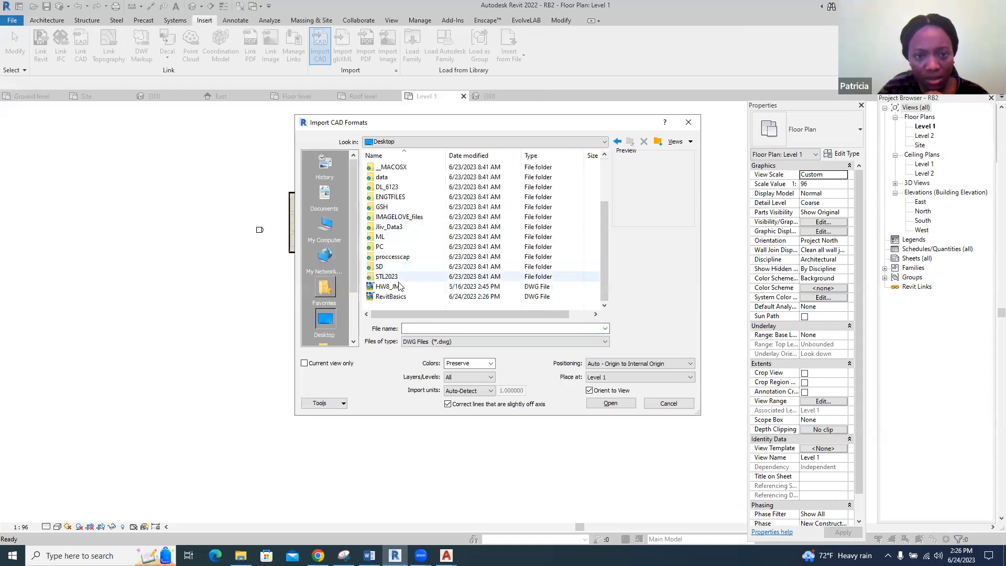
pyautogui.click(391, 296)
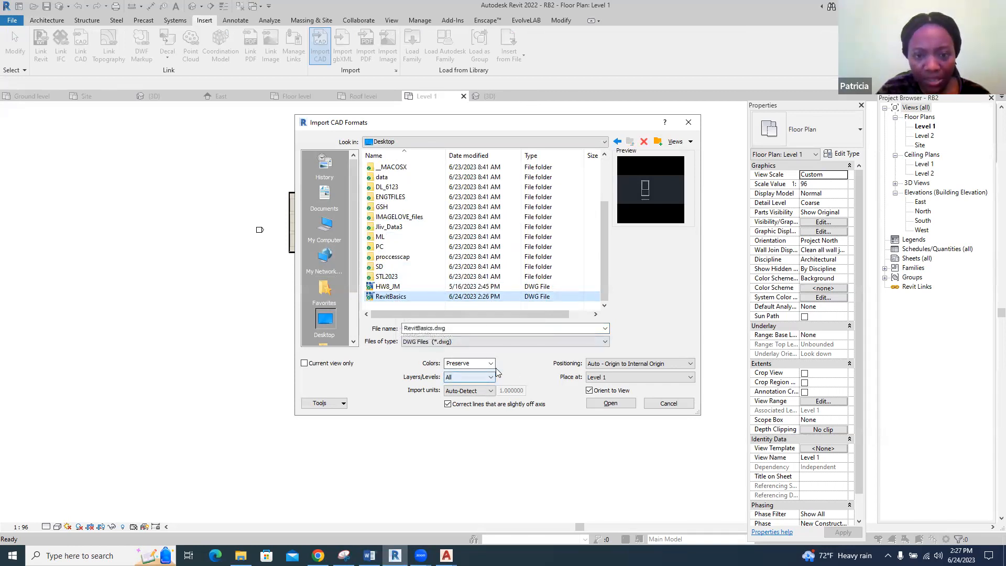
# Set the CAD import units to millimeter and the positioning to Manual - Center
pyautogui.click(493, 392)
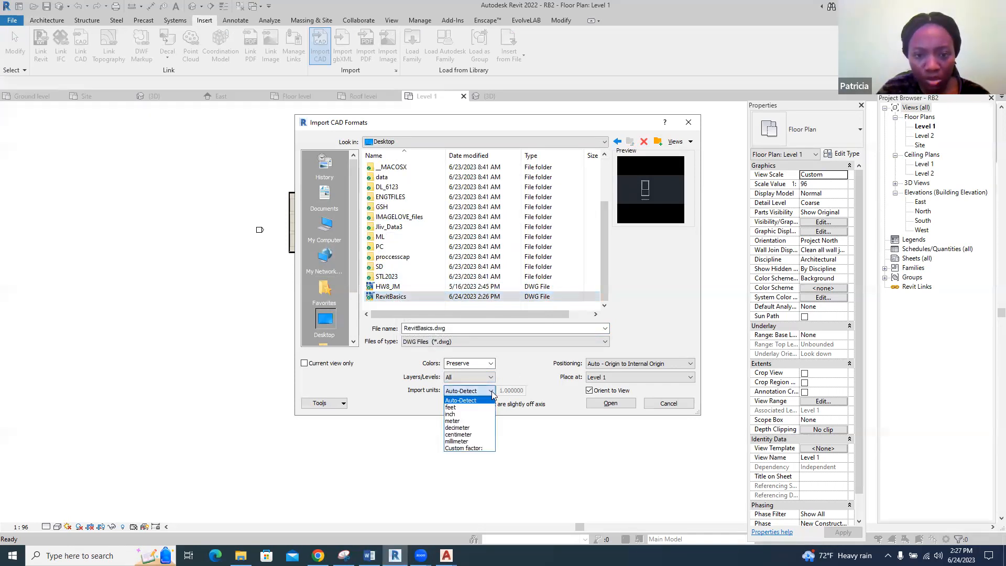
pyautogui.click(470, 442)
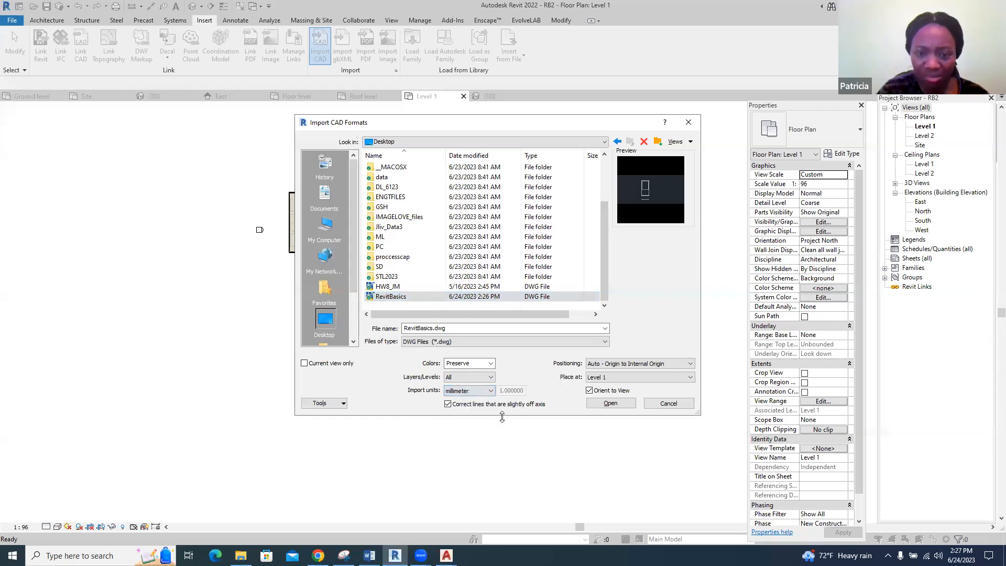
pyautogui.click(690, 365)
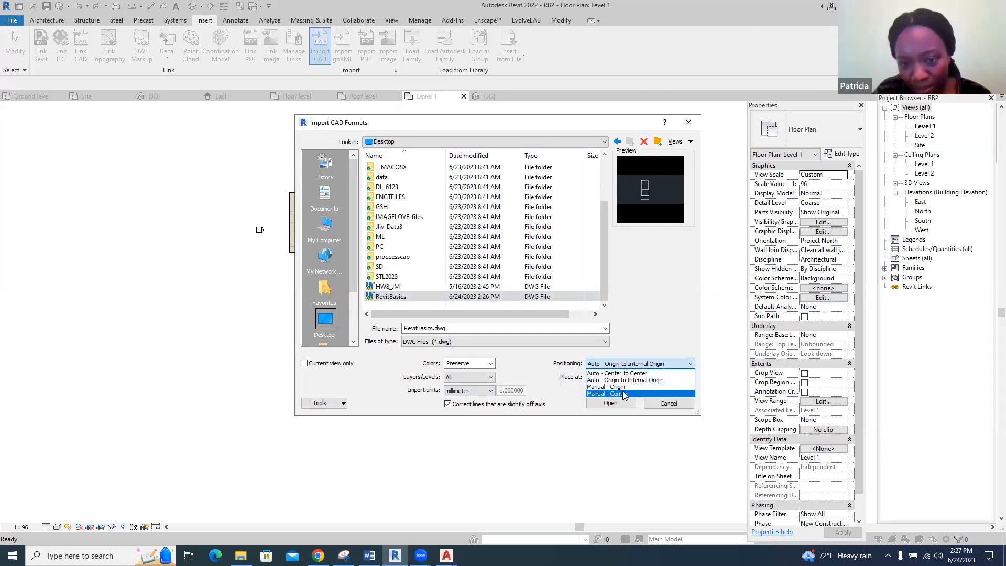
pyautogui.click(679, 394)
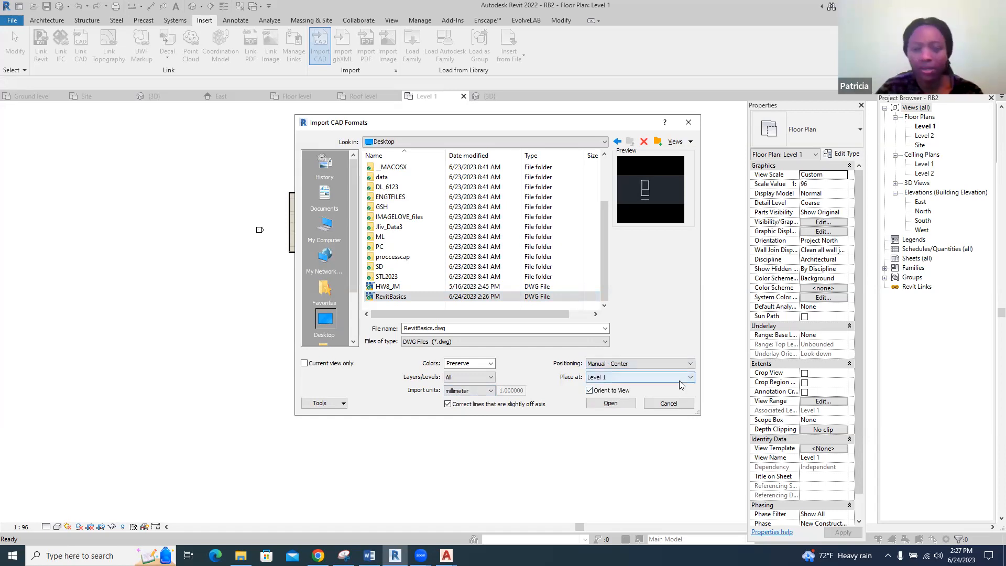
# Import the CAD drawing and place it to the right of the house plan, beyond the east elevation marker
pyautogui.click(610, 403)
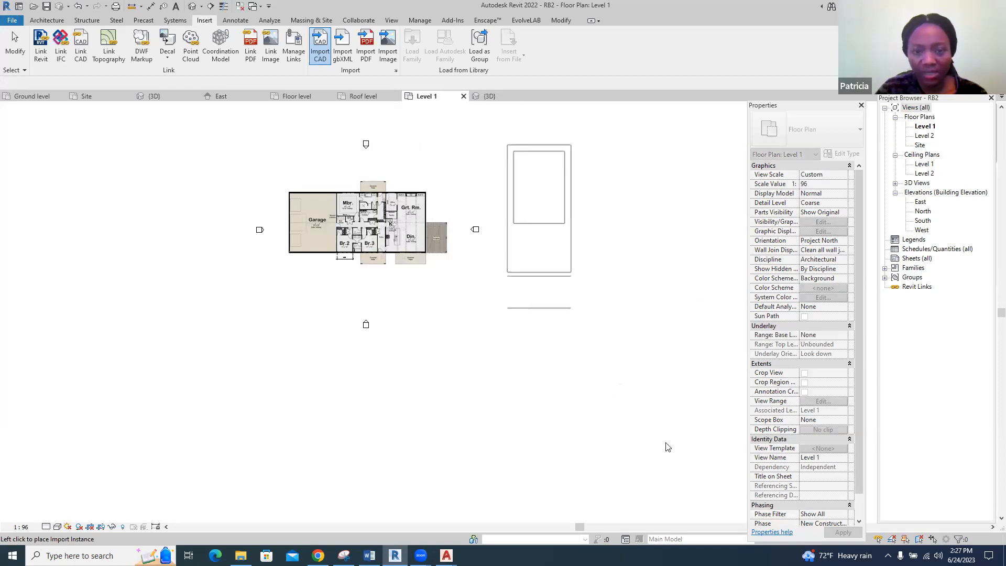
pyautogui.scroll(-2, 619, 421)
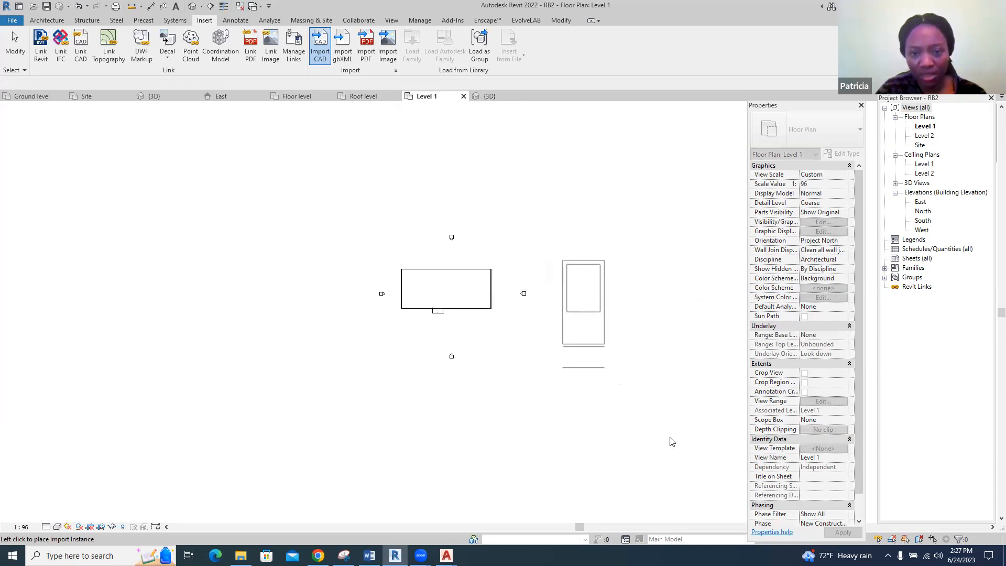
pyautogui.click(667, 440)
pyautogui.scroll(4, 643, 283)
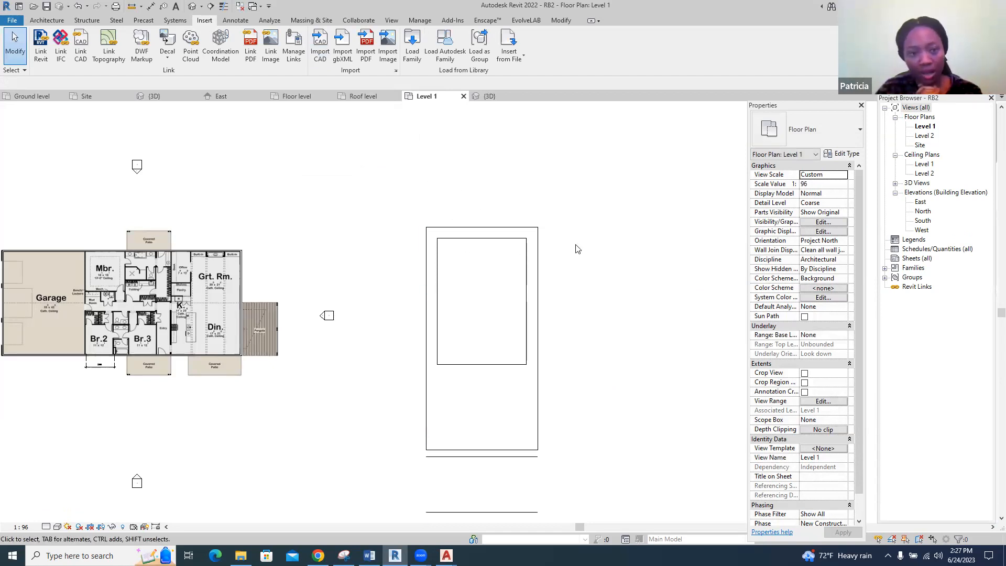
pyautogui.scroll(-2, 578, 248)
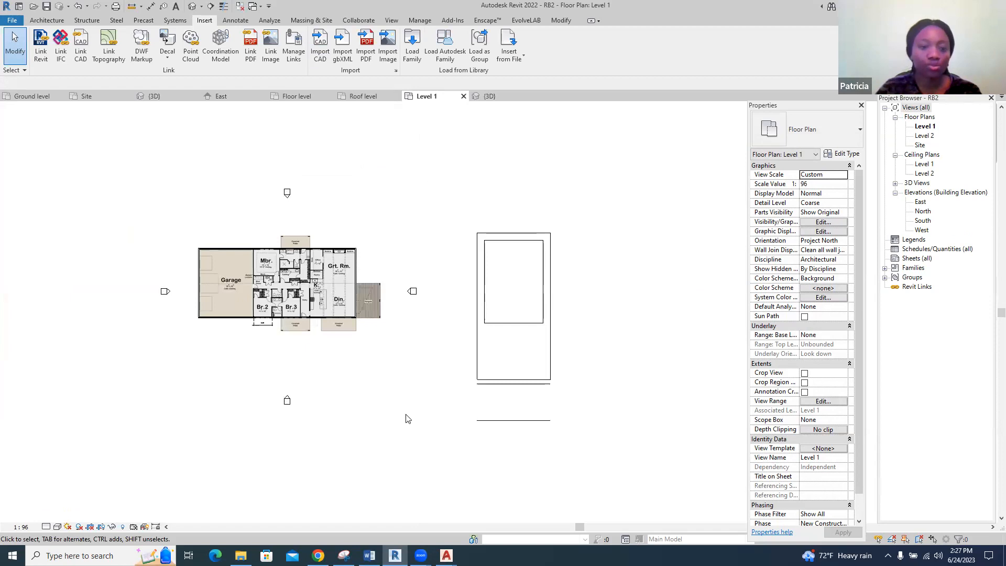
# Switch to the Drawing tools_Delft document in Word and read the section on the edit mode contextual tab and ending edit mode
pyautogui.click(369, 556)
pyautogui.scroll(-3, 221, 385)
pyautogui.scroll(-10, 492, 300)
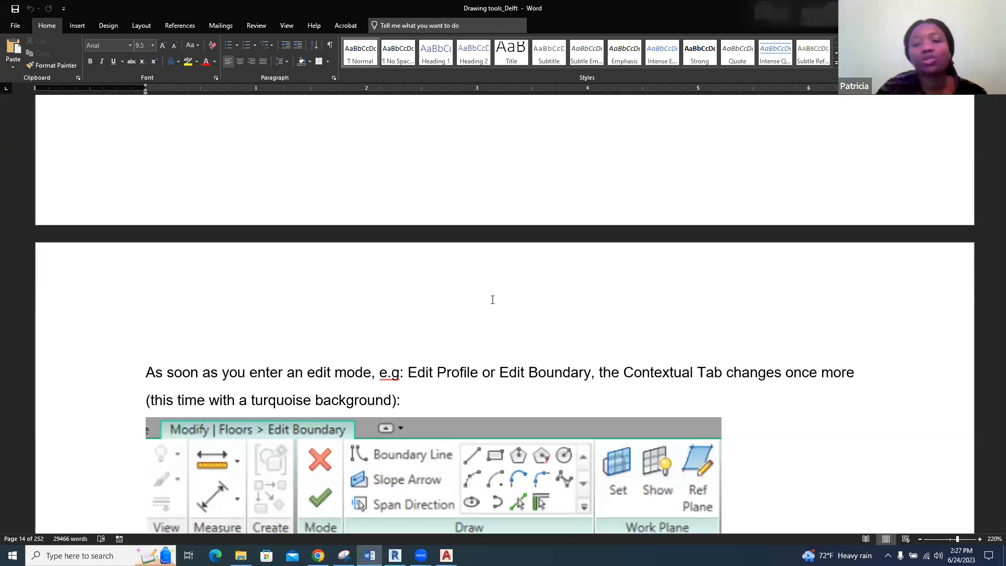
pyautogui.scroll(-5, 571, 307)
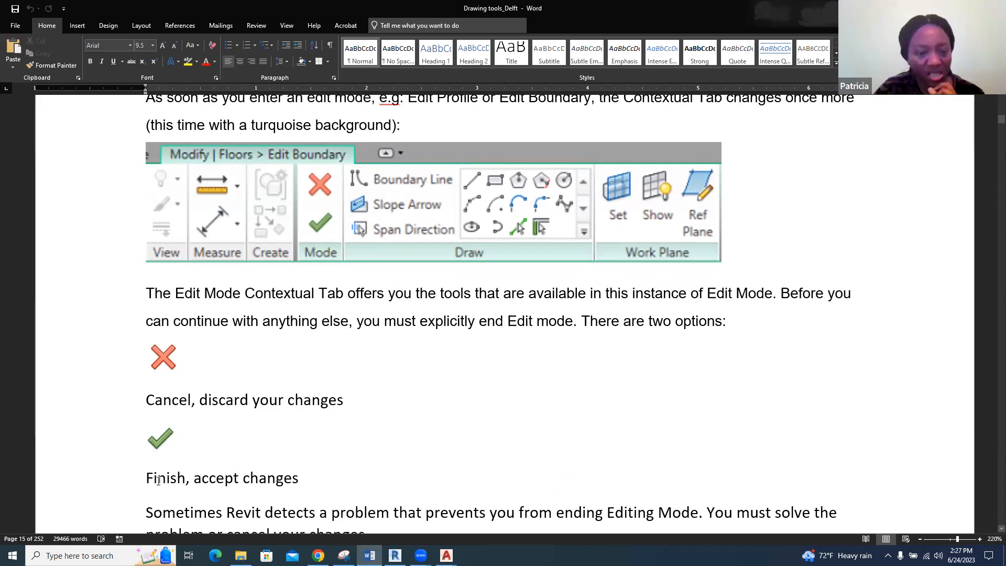
# Read the Drawing tools_Delft document's View Control Bar section, including its numbered toolbar illustration
pyautogui.scroll(-4, 162, 480)
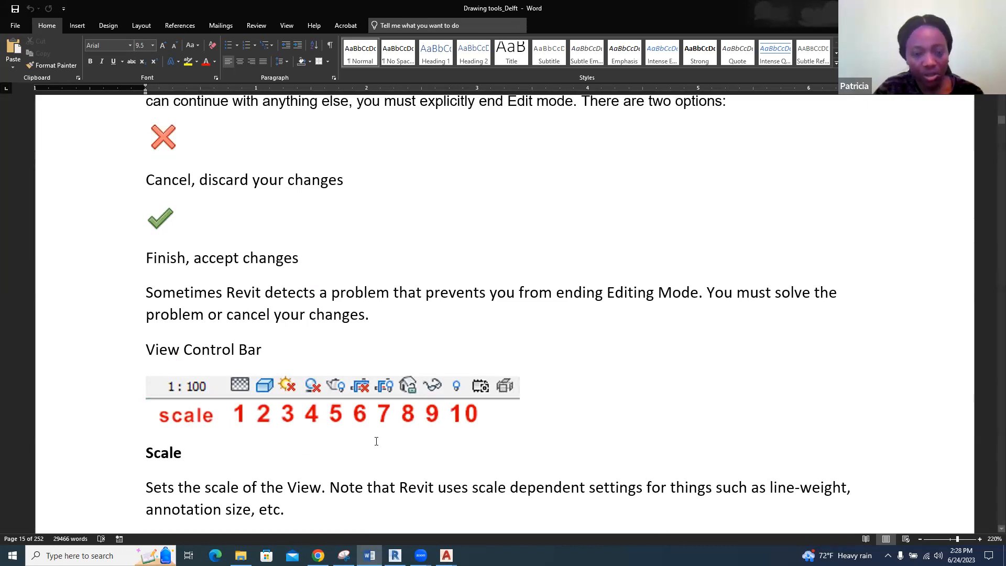
pyautogui.scroll(-2, 376, 441)
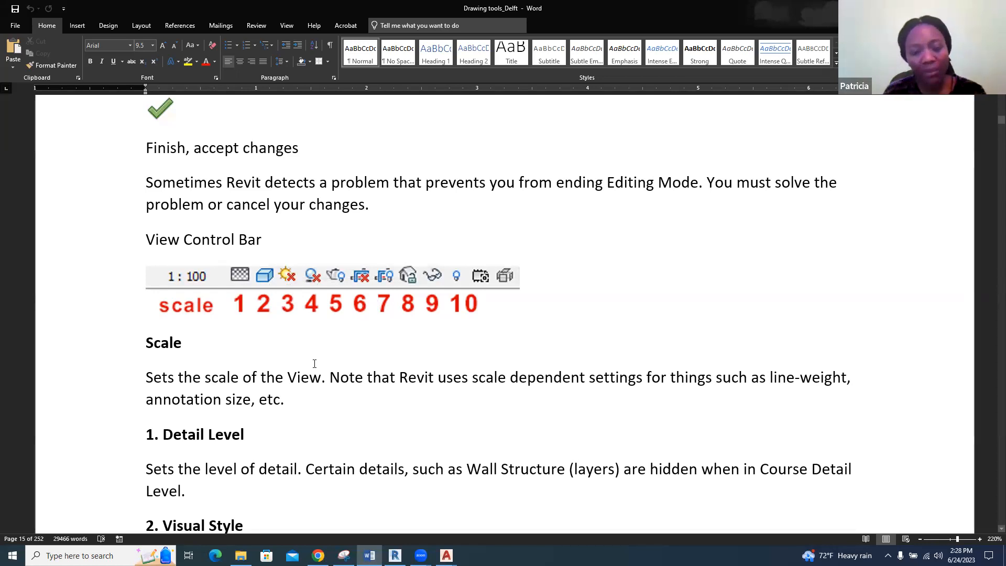
# Switch to Revit, open RB1's {3D} view and turn on the sun path, continuing with the current sun settings
pyautogui.click(396, 555)
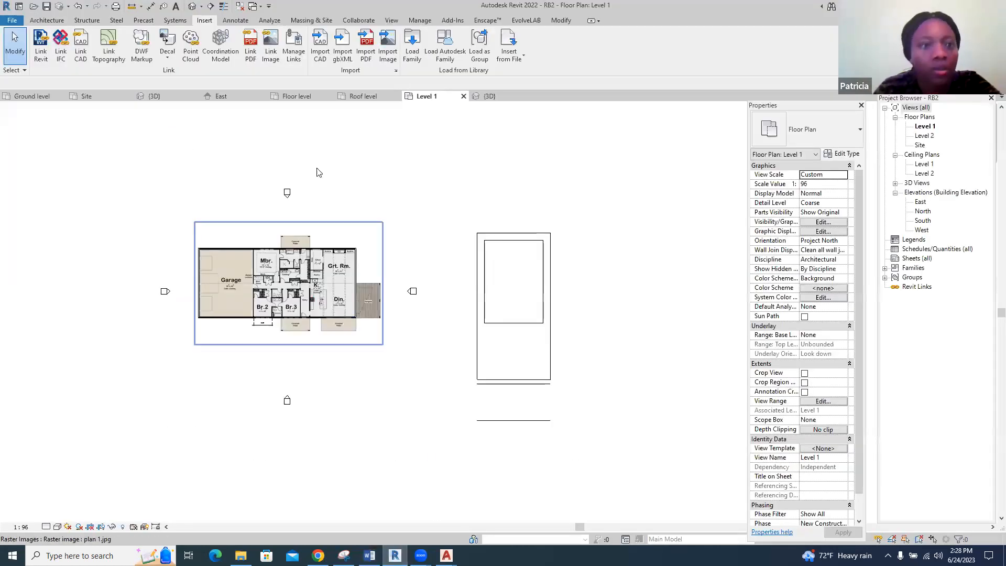
pyautogui.click(152, 97)
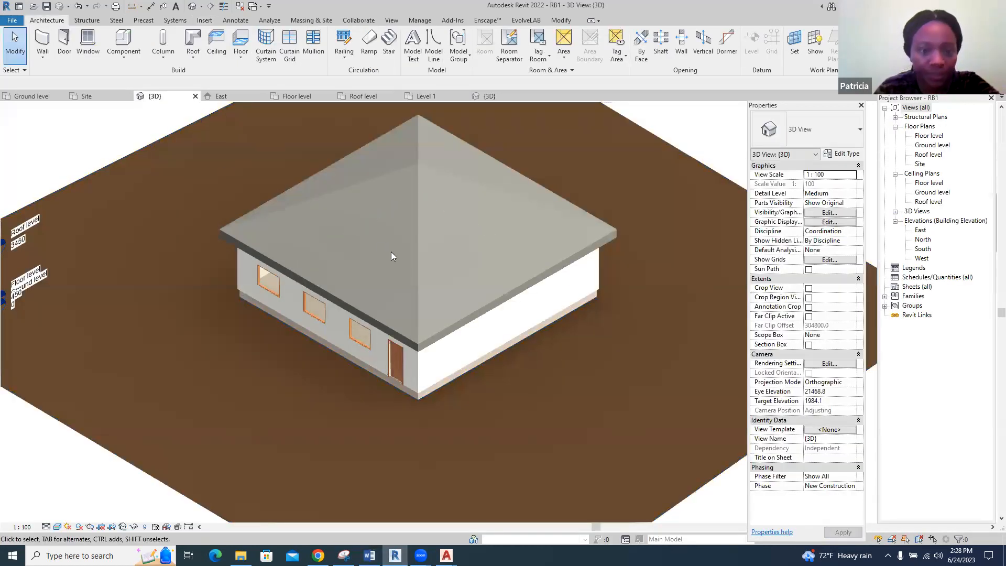
pyautogui.scroll(-3, 391, 251)
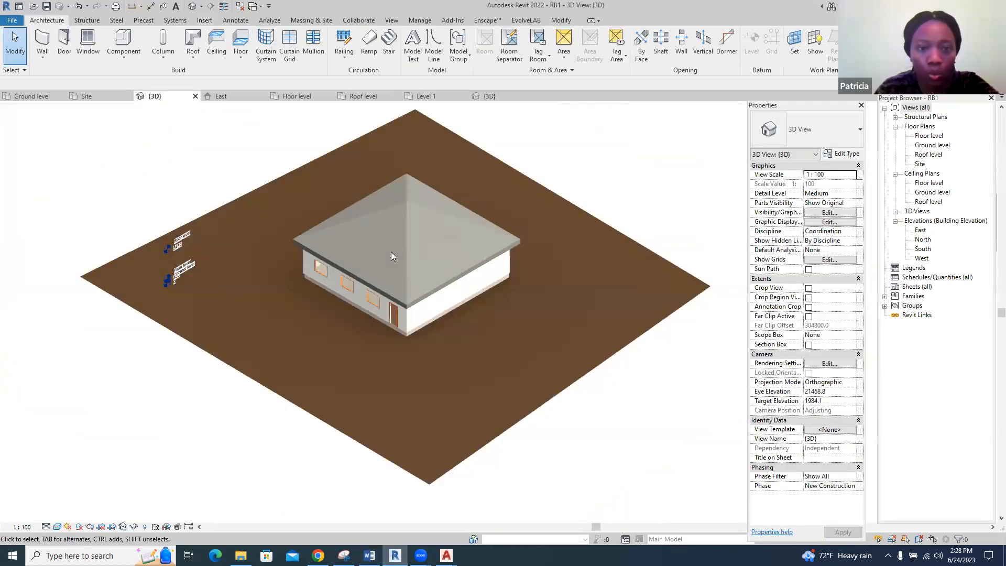
pyautogui.click(68, 526)
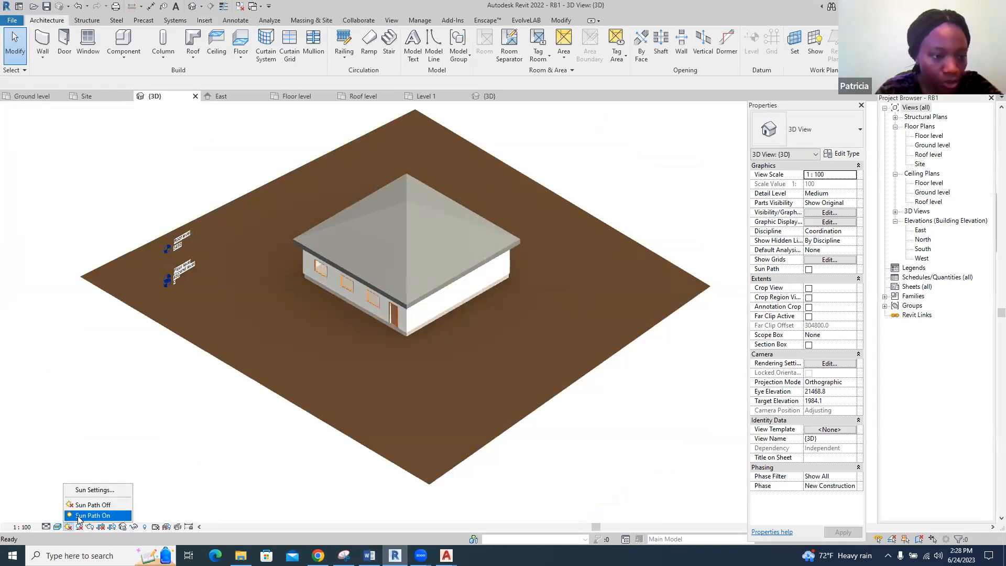
pyautogui.click(79, 516)
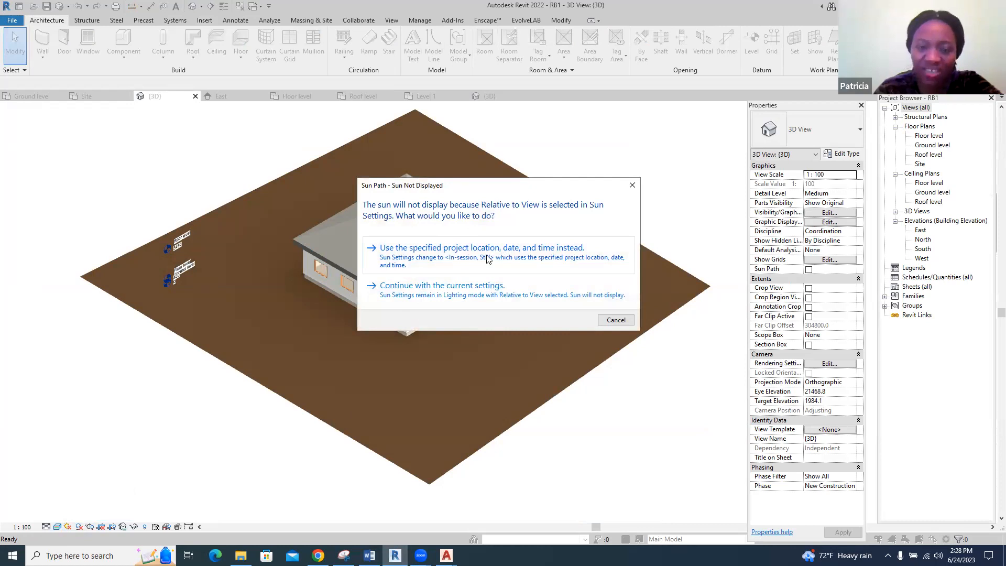
pyautogui.click(487, 292)
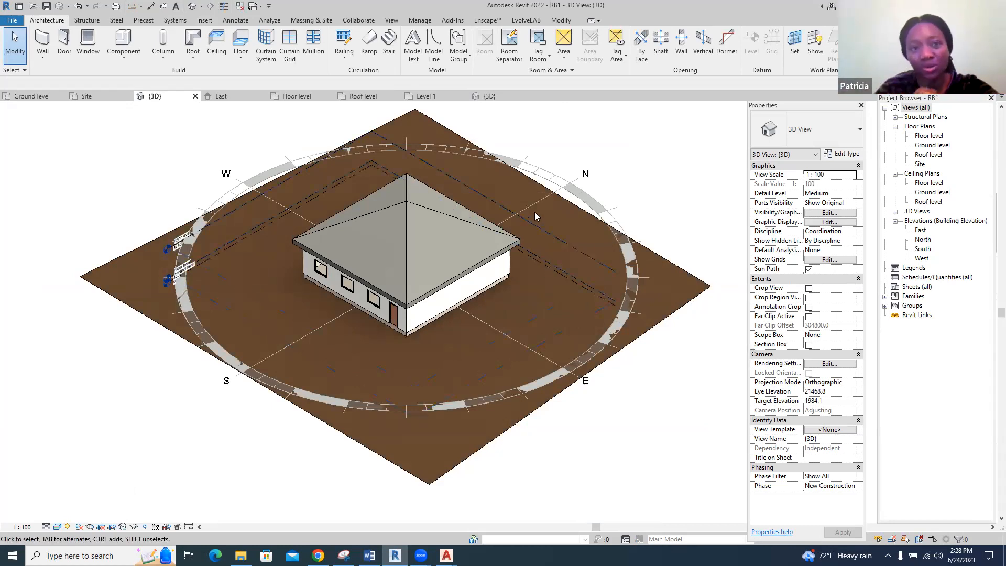
# Review the parameters in RB1's Project Information
pyautogui.click(420, 21)
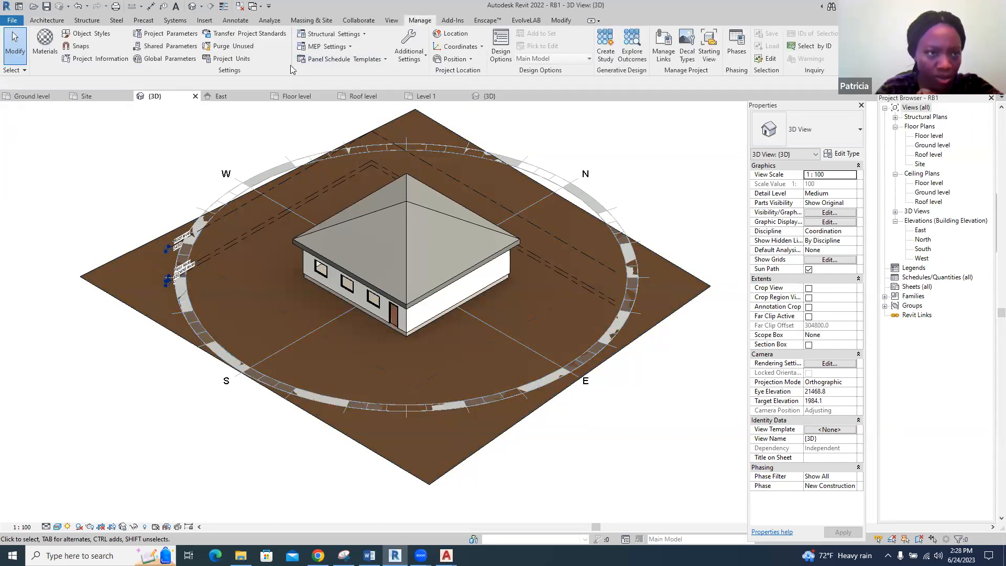
pyautogui.click(106, 61)
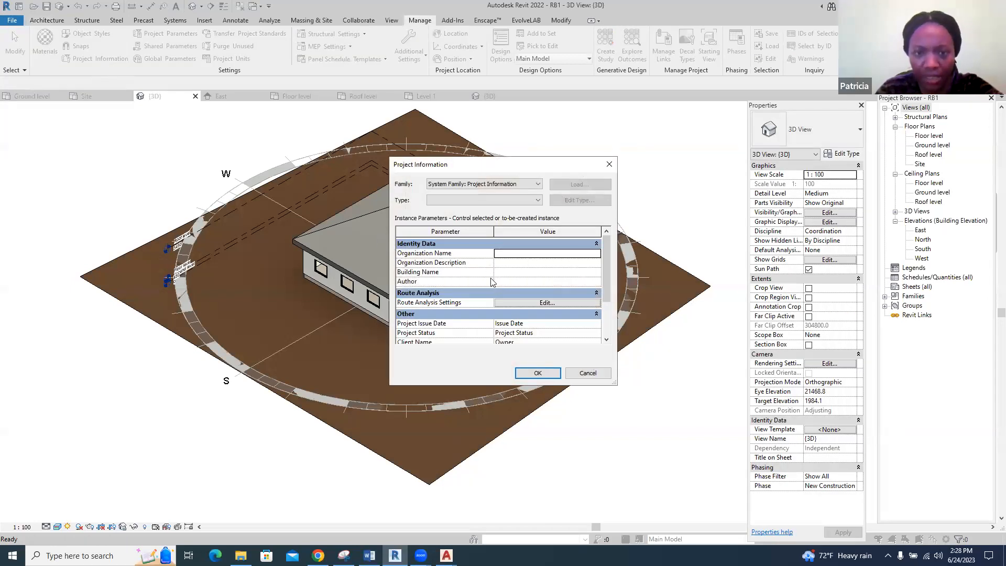
pyautogui.click(538, 373)
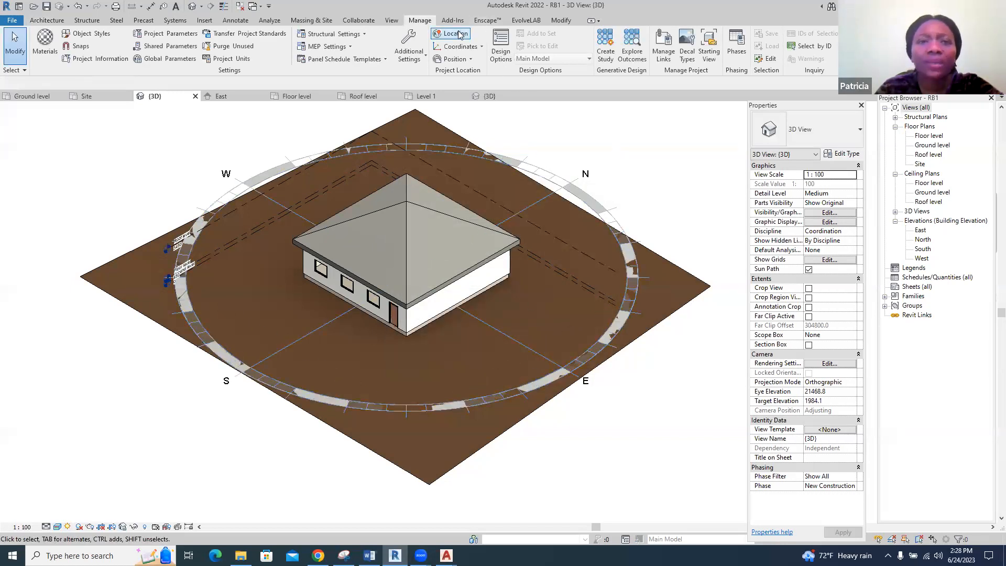
# Set the project location to Port Harcourt, Nigeria, using the Internet Mapping Service address search
pyautogui.click(458, 34)
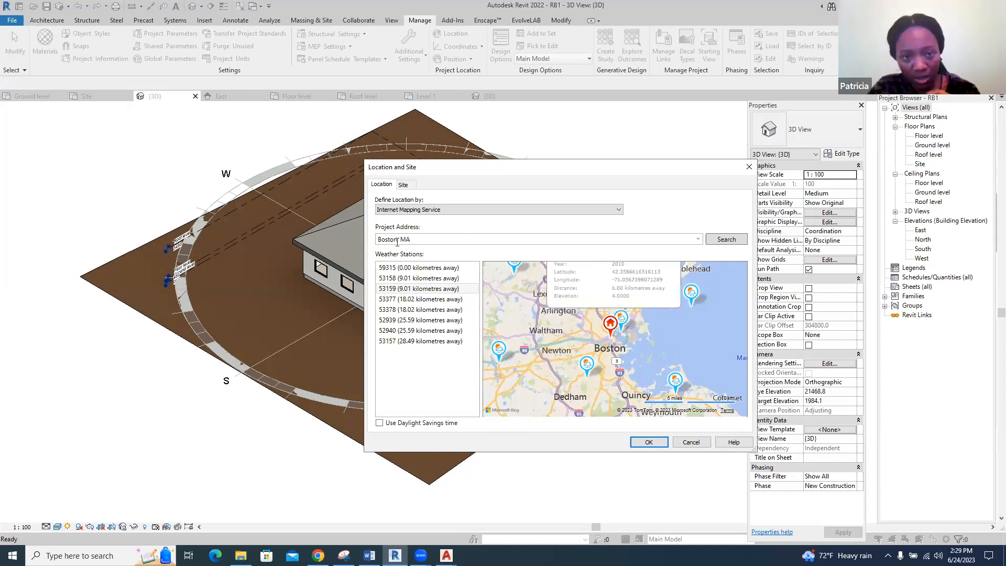
pyautogui.moveTo(416, 239); pyautogui.dragTo(375, 241)
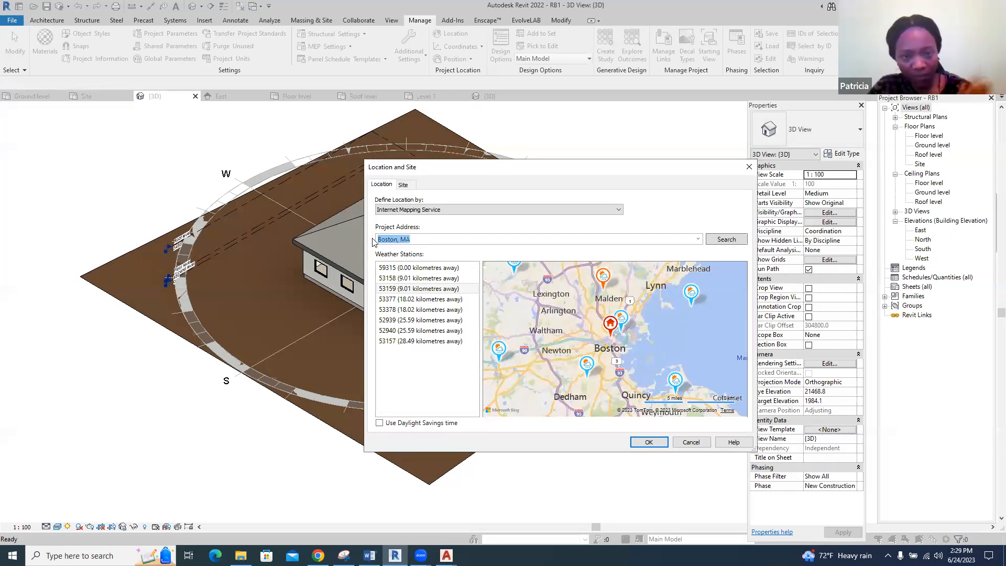
pyautogui.write('Por')
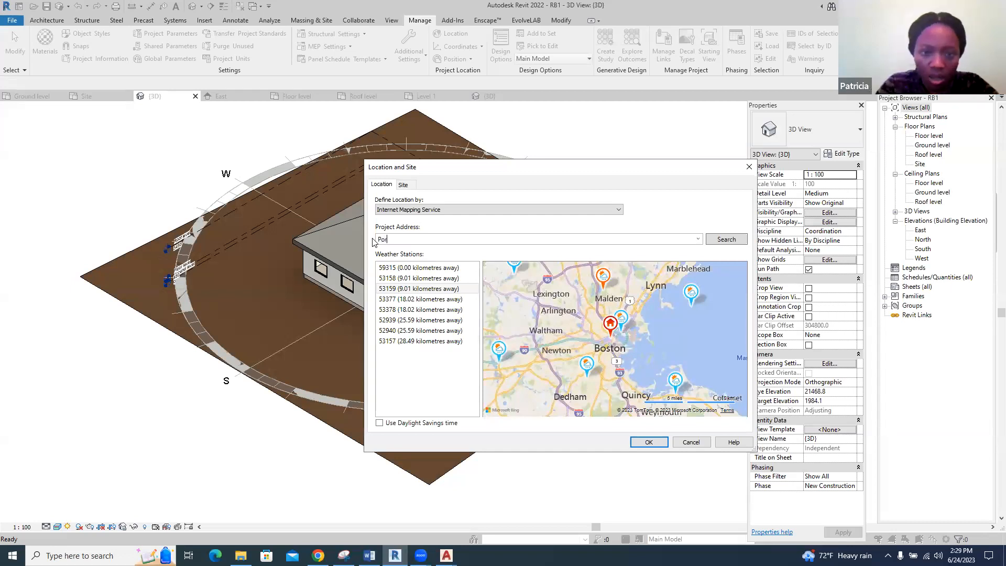
pyautogui.write('t Harc')
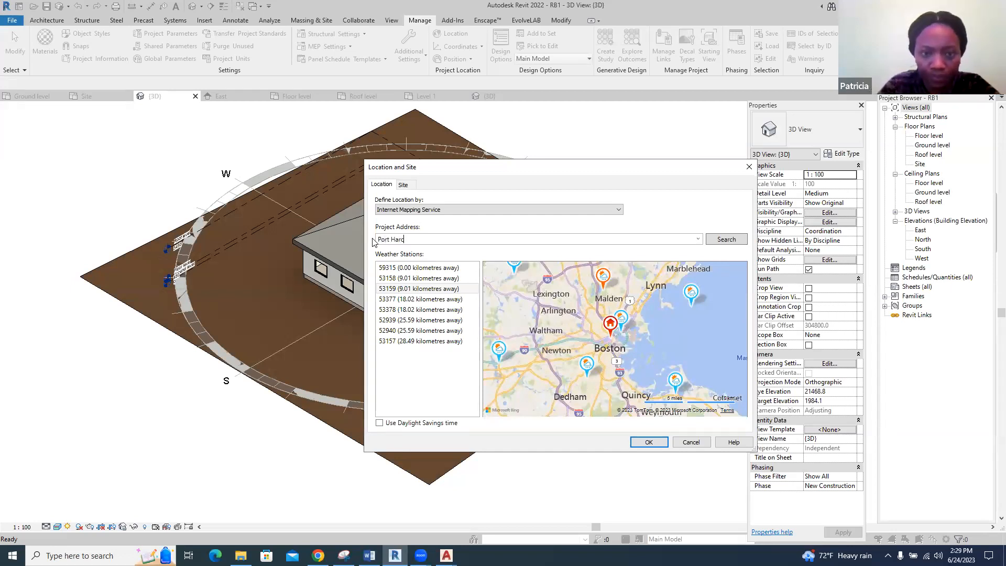
pyautogui.write('ourt')
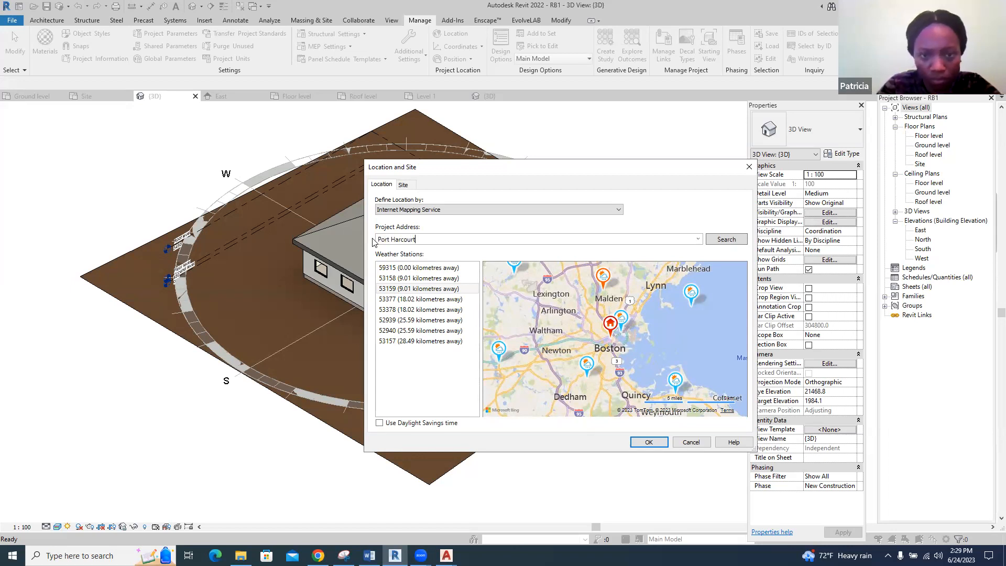
pyautogui.write(' N')
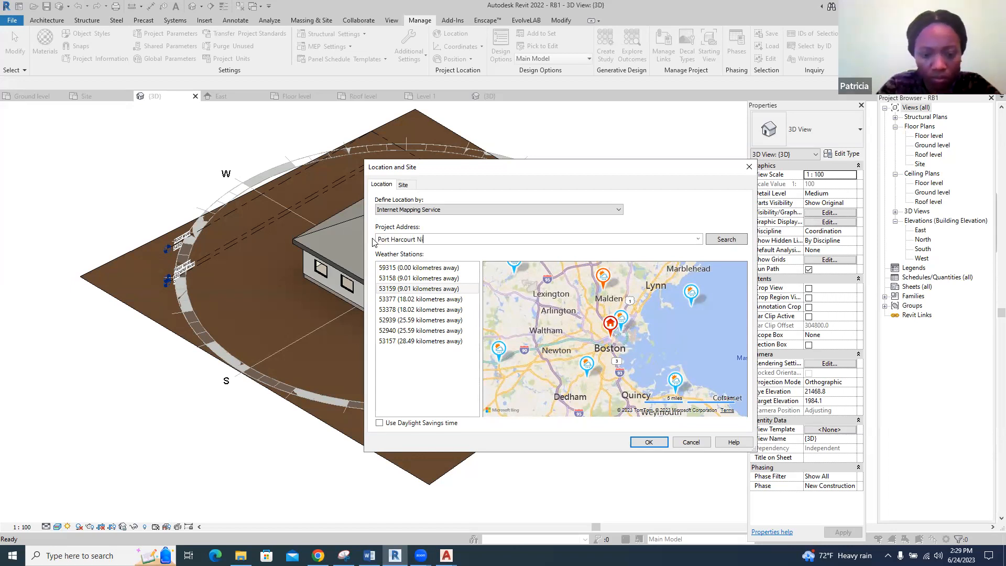
pyautogui.write('igeria')
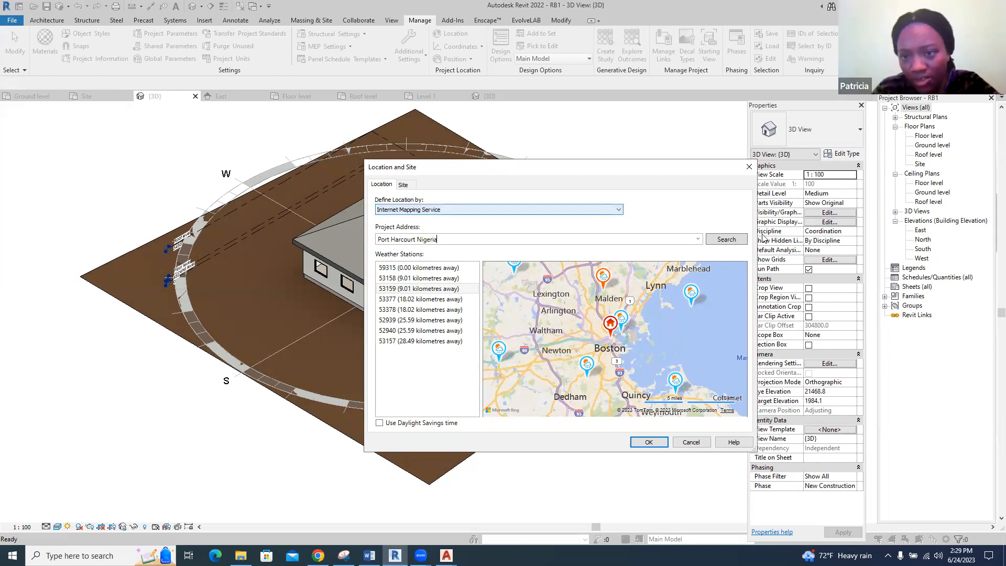
pyautogui.click(722, 240)
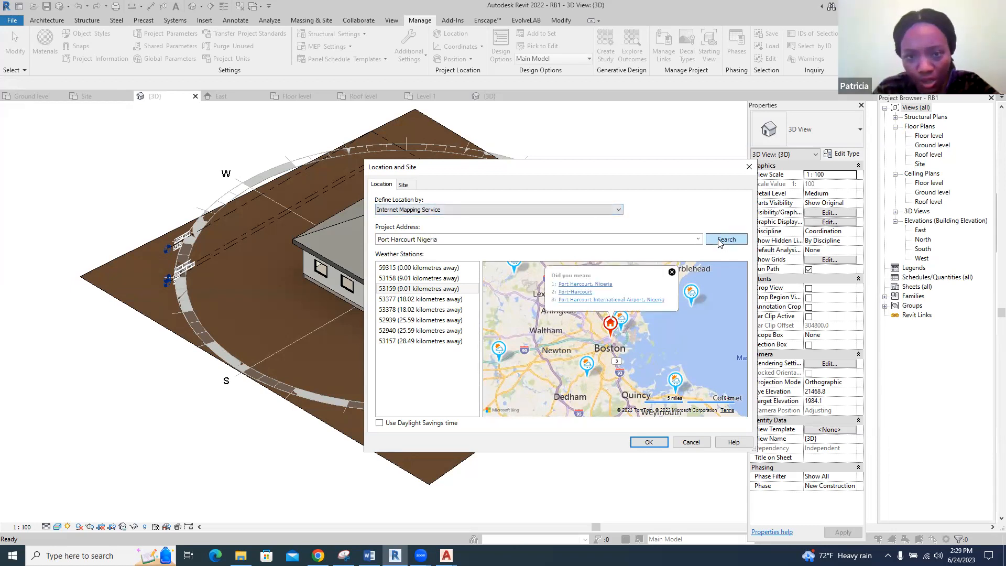
pyautogui.click(605, 285)
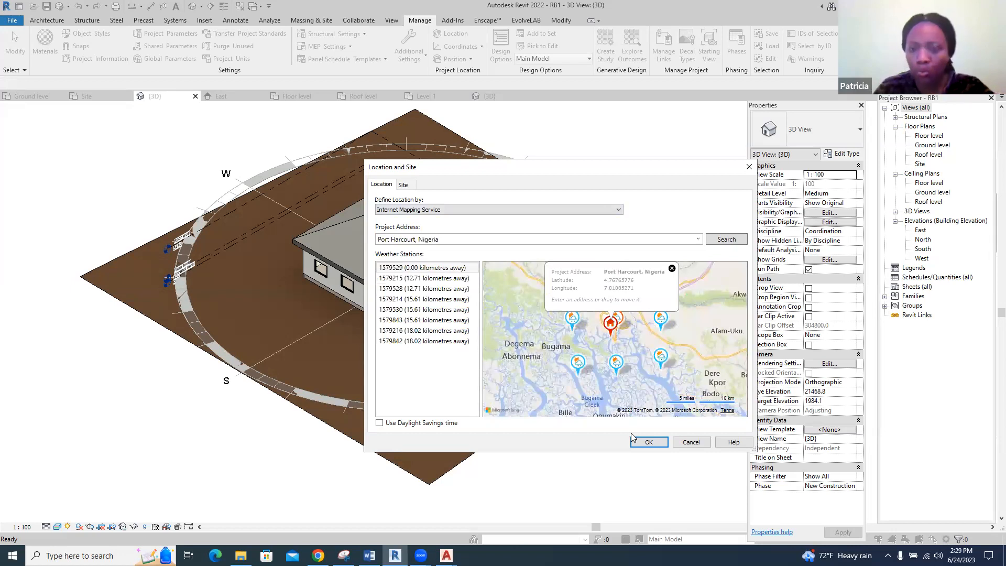
pyautogui.click(648, 443)
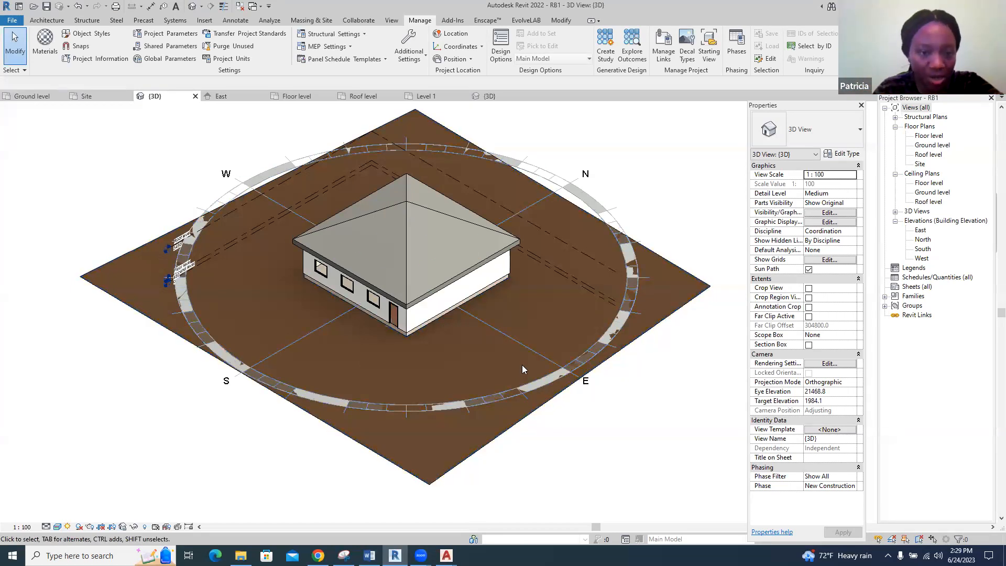
# Turn the sun path off and turn shadows on in the 3D view
pyautogui.scroll(3, 346, 243)
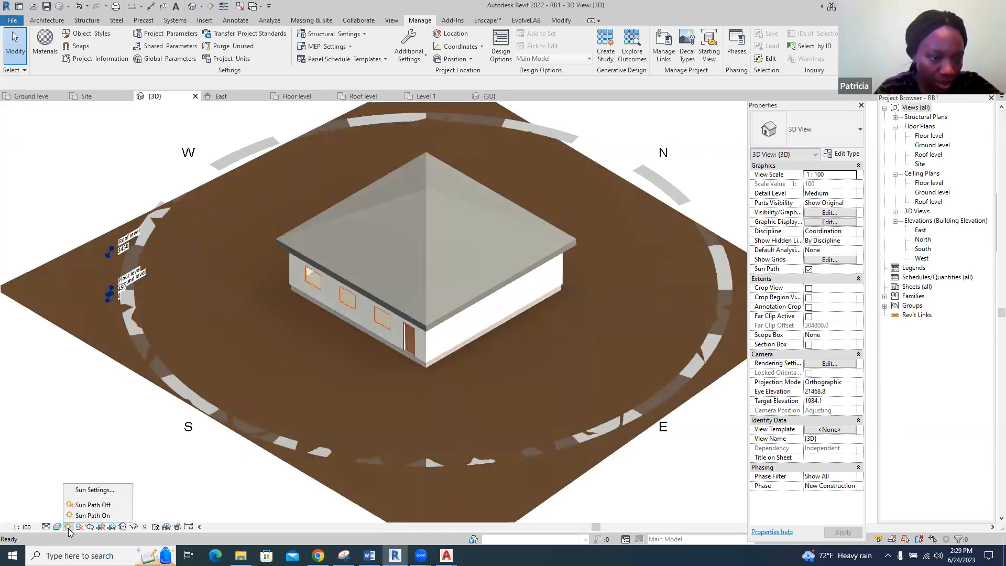
pyautogui.click(86, 505)
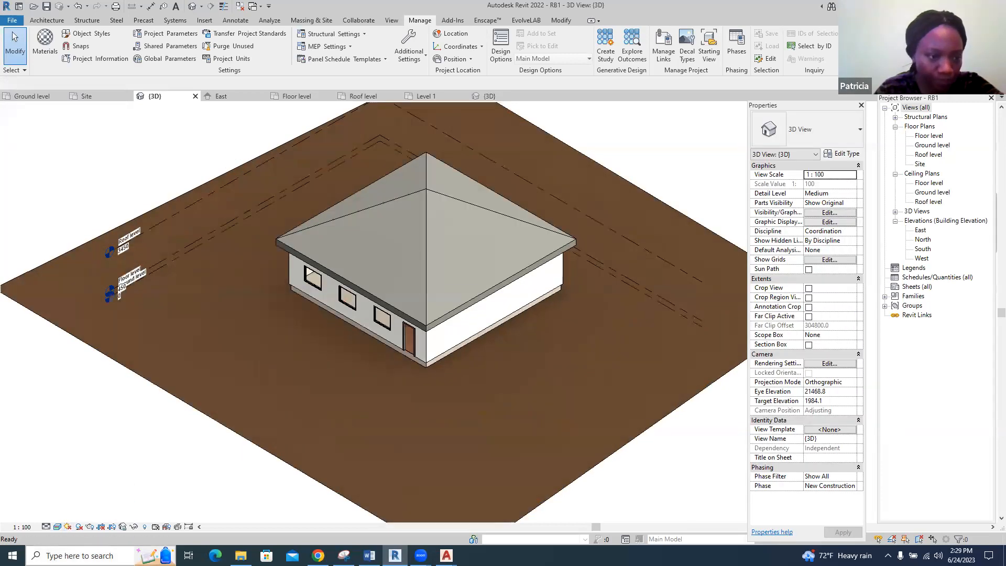
pyautogui.click(79, 528)
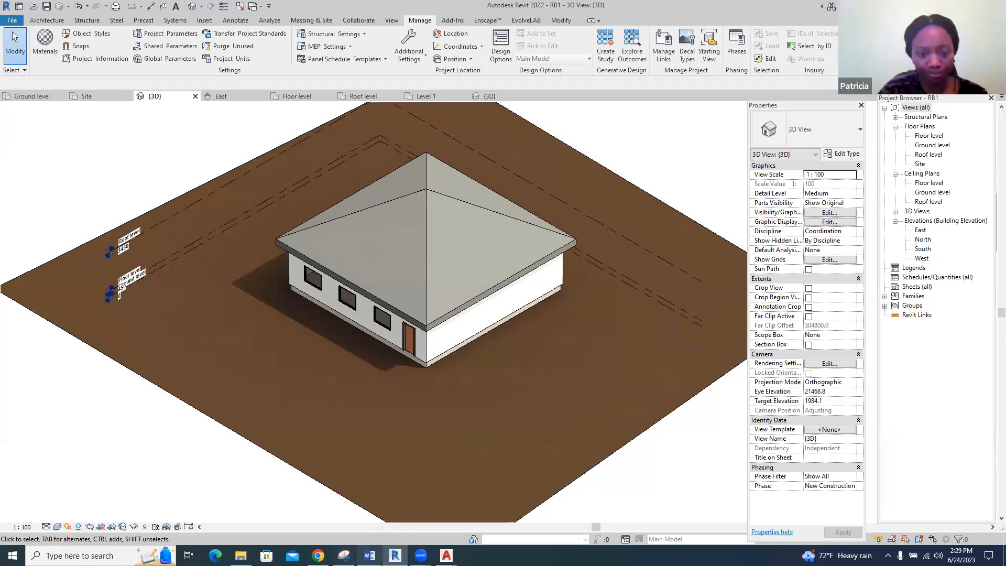
# Switch to the Drawing tools_Delft document in Word and read the Detail Level and Visual Style sections
pyautogui.click(369, 556)
pyautogui.scroll(-3, 465, 412)
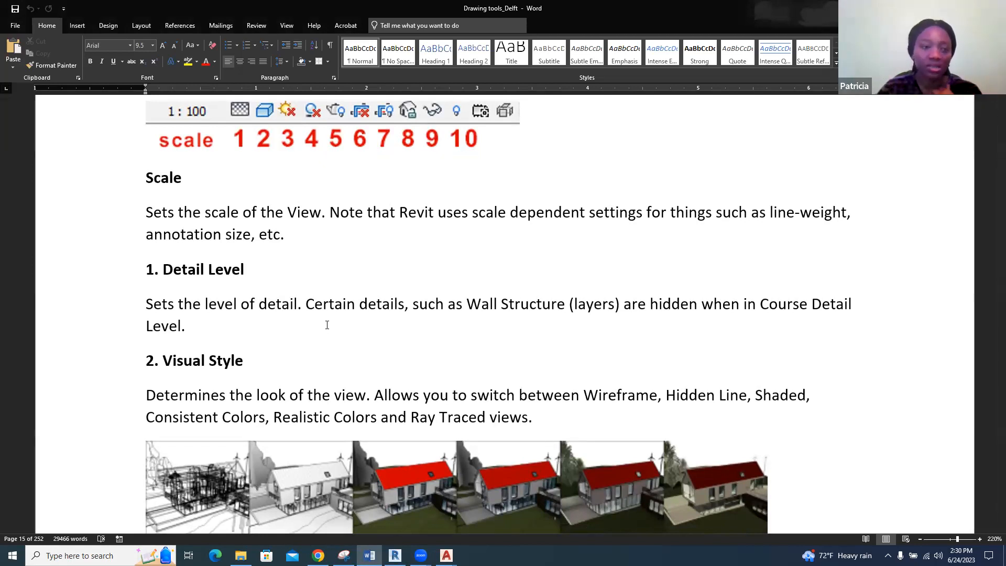
pyautogui.scroll(-3, 409, 371)
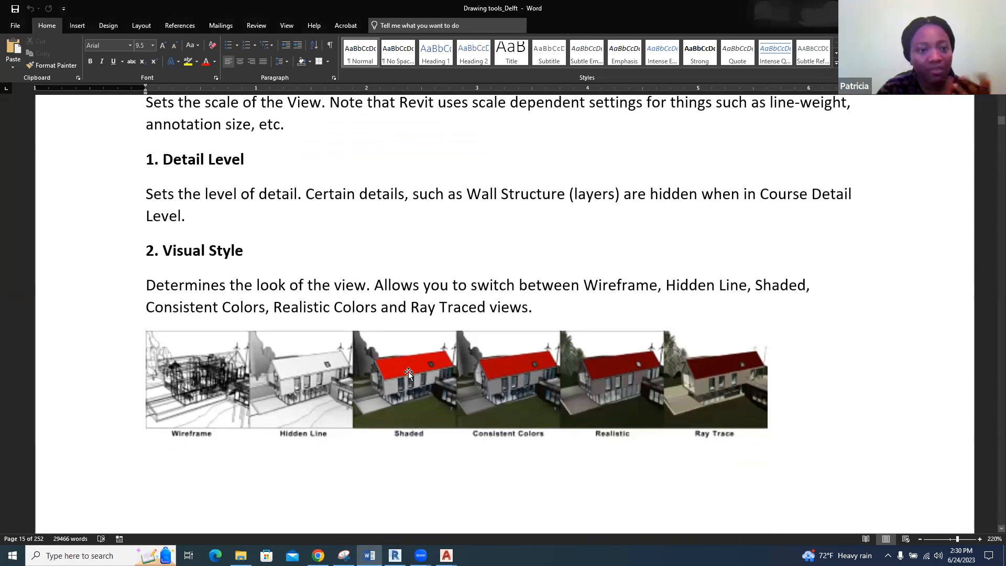
pyautogui.scroll(-1, 409, 374)
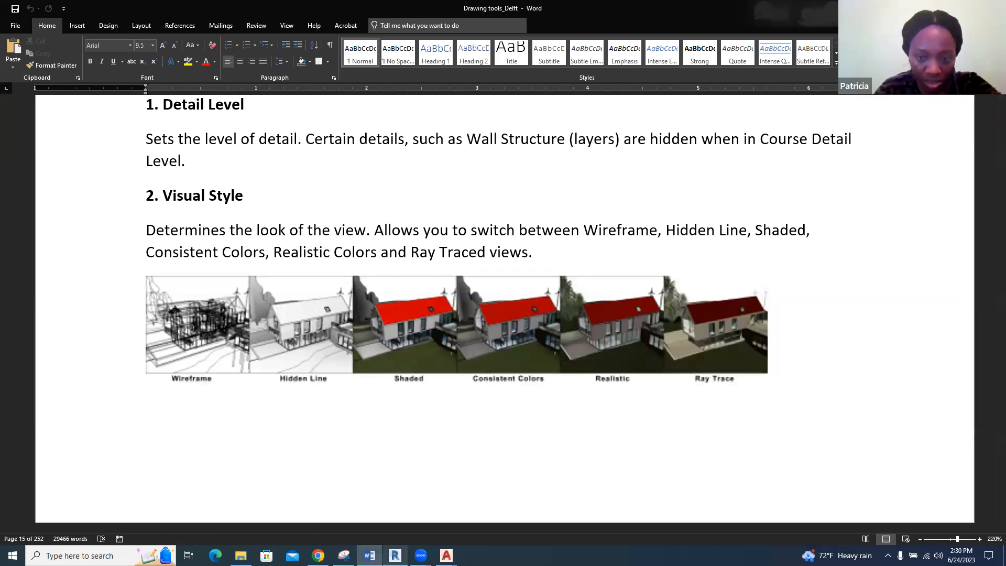
# Switch to Revit and change RB1's 3D view through the Wireframe, Hidden Line and Shaded visual styles, ending on Consistent Colors
pyautogui.click(396, 555)
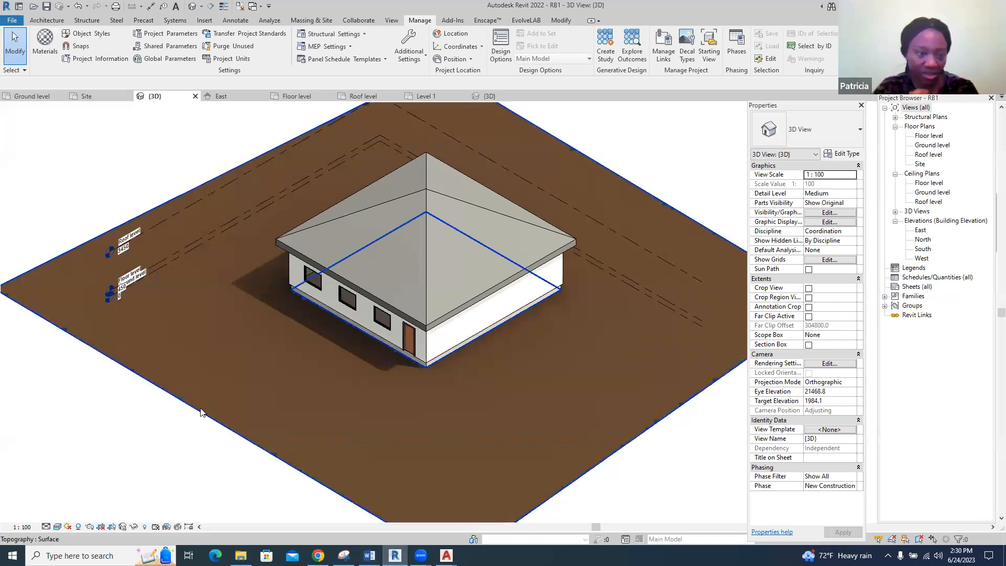
pyautogui.click(57, 527)
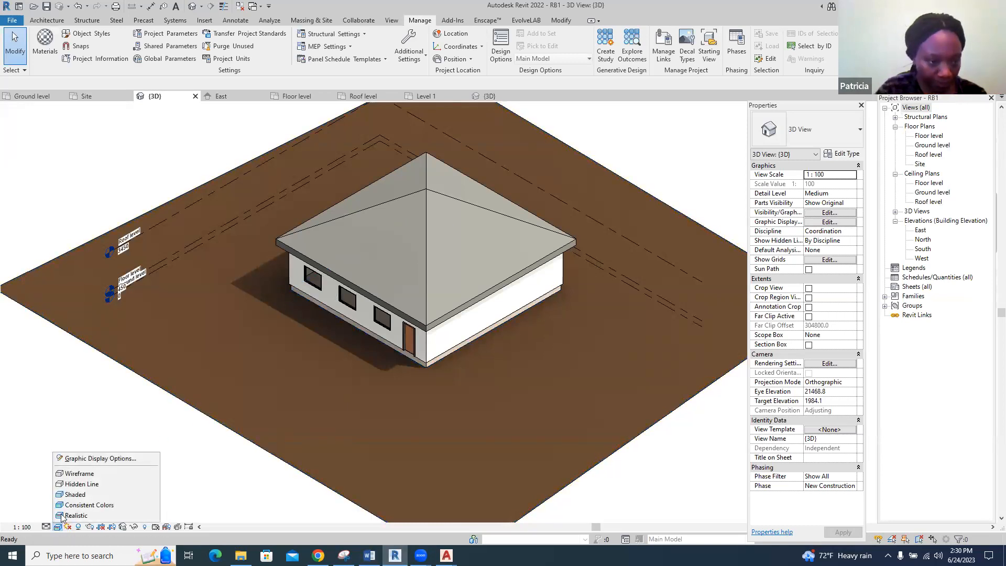
pyautogui.click(76, 474)
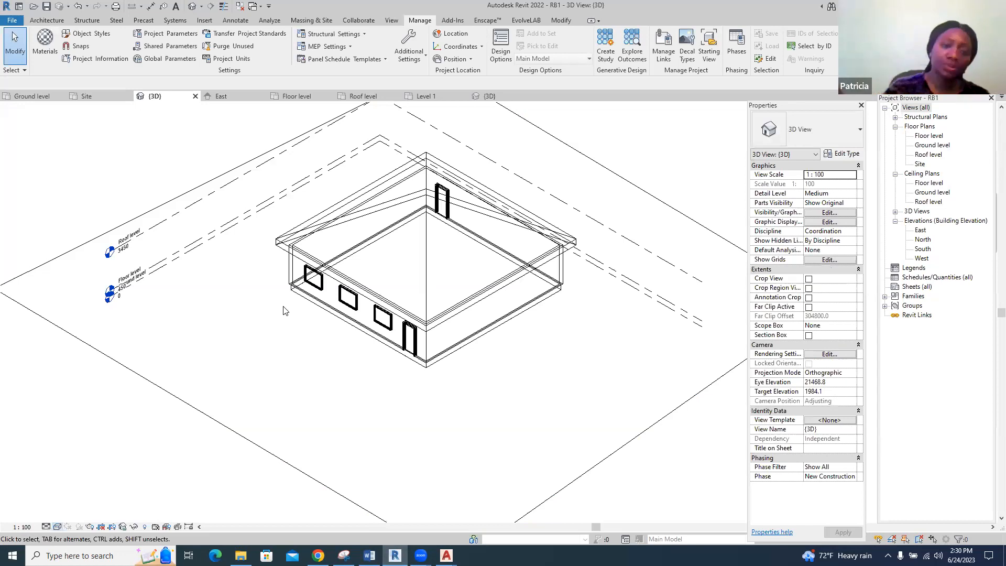
pyautogui.click(58, 527)
pyautogui.click(74, 495)
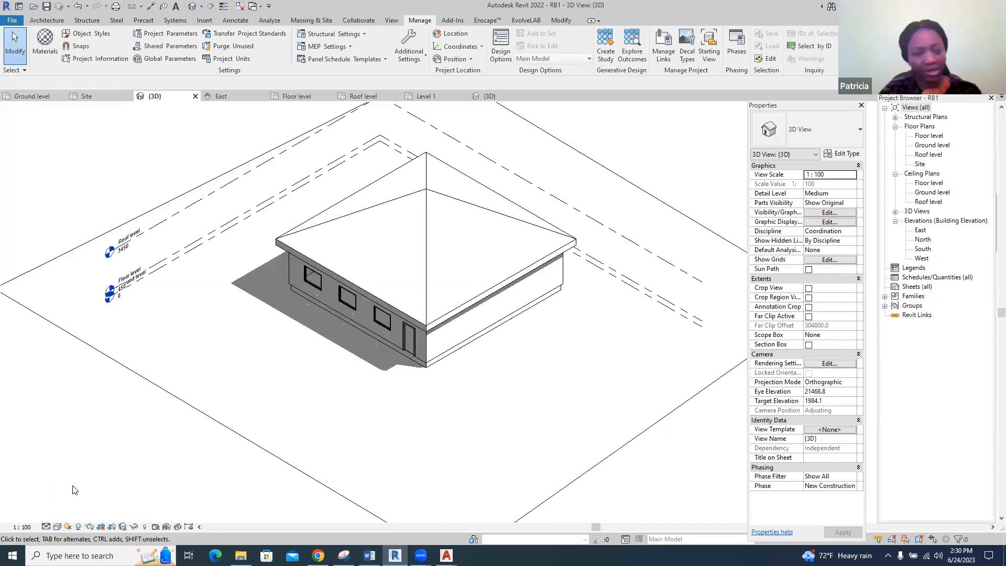
pyautogui.click(57, 526)
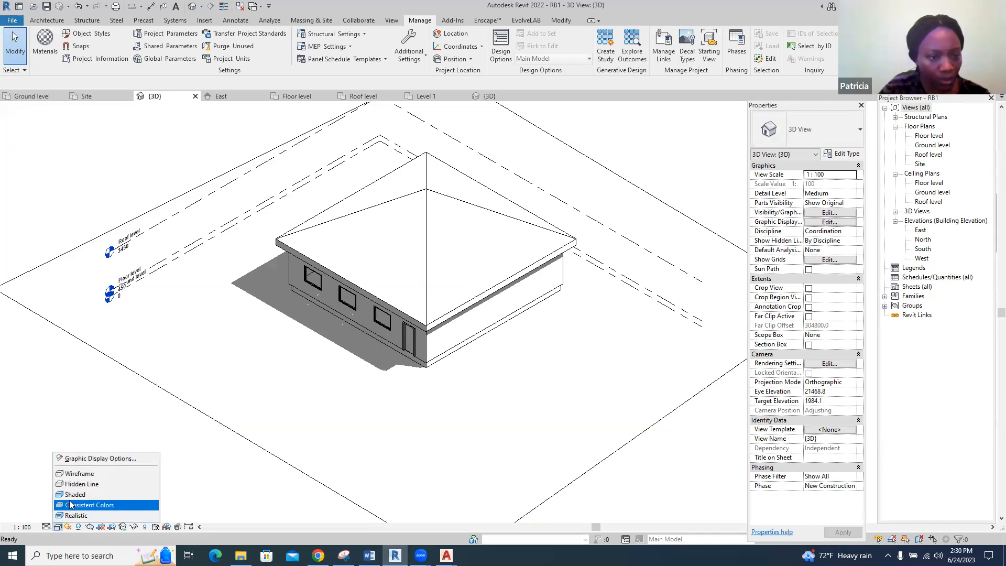
pyautogui.click(70, 505)
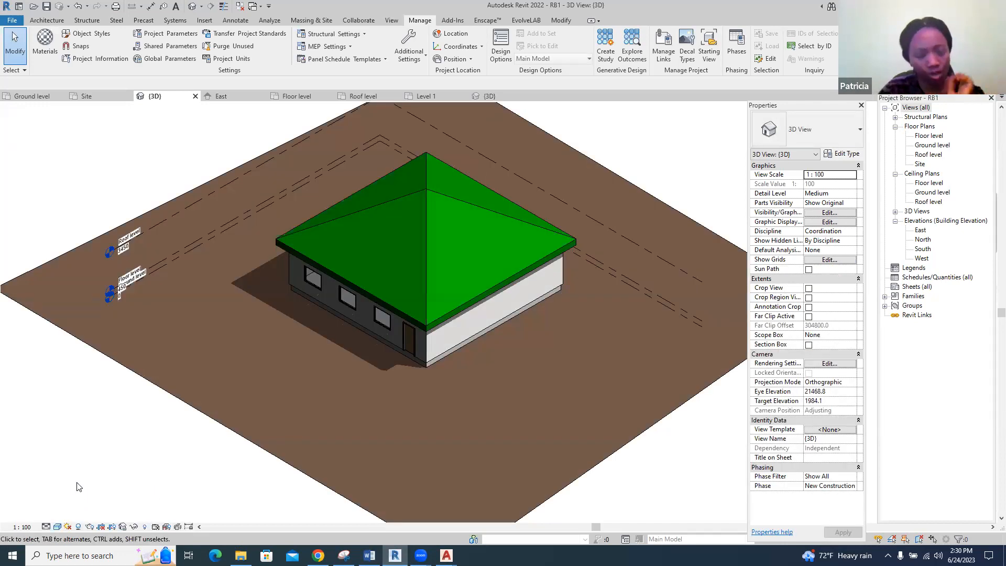
pyautogui.click(58, 527)
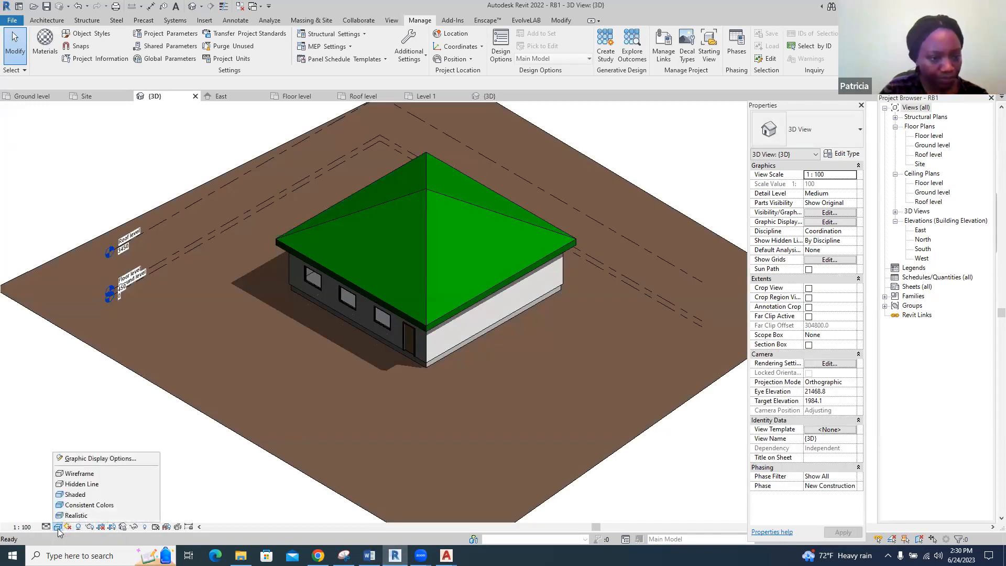
pyautogui.click(77, 505)
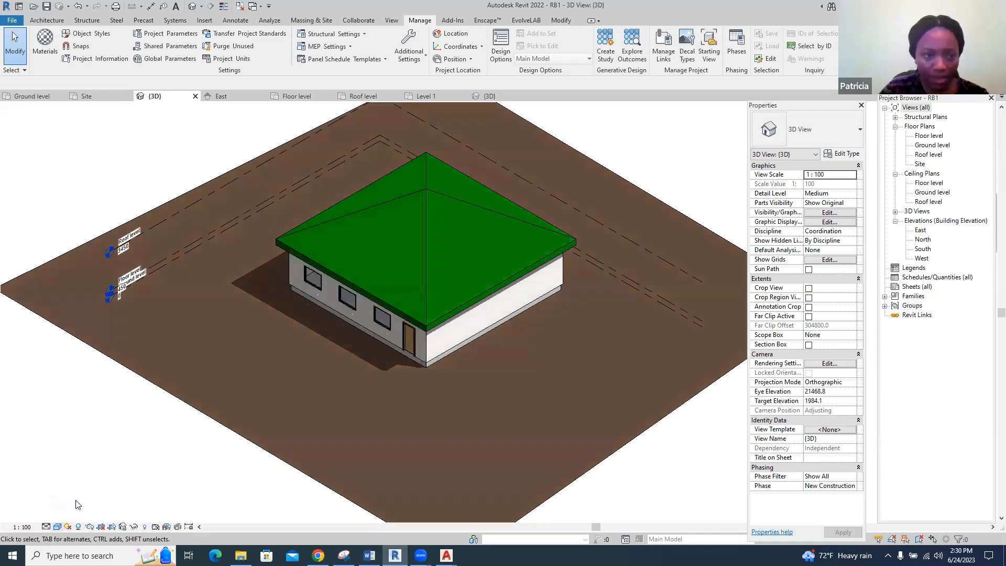
# Set the 3D view's visual style to Realistic
pyautogui.click(58, 526)
pyautogui.click(73, 516)
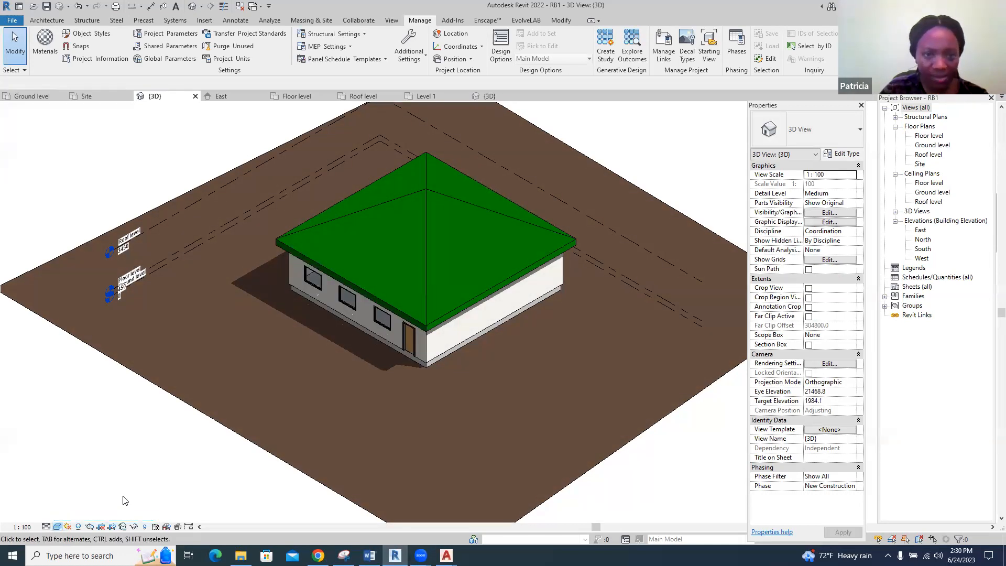
# Duplicate the house roof's Generic - 400mm type under the name Roof1
pyautogui.click(422, 263)
pyautogui.rightClick(423, 262)
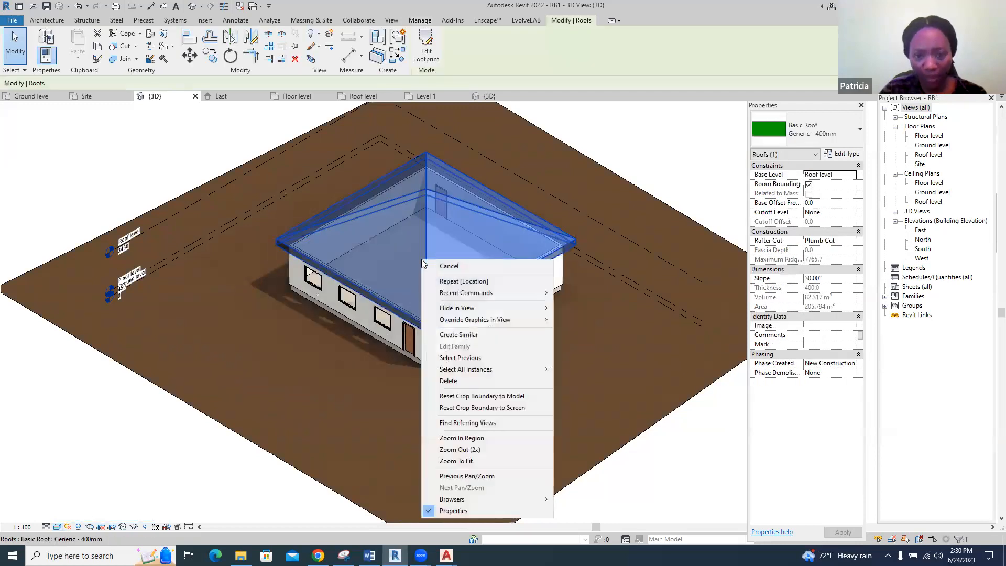
pyautogui.click(849, 155)
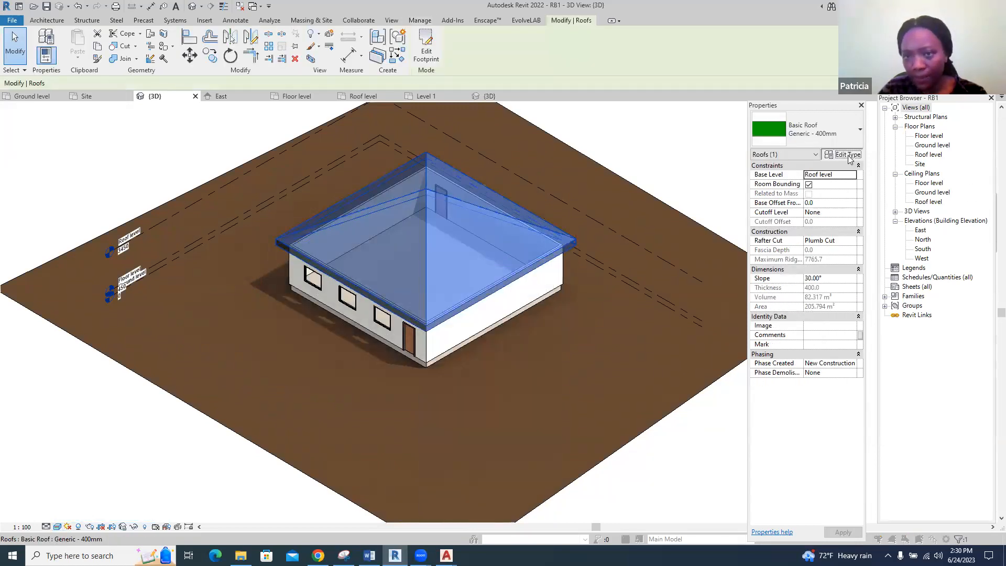
pyautogui.click(728, 137)
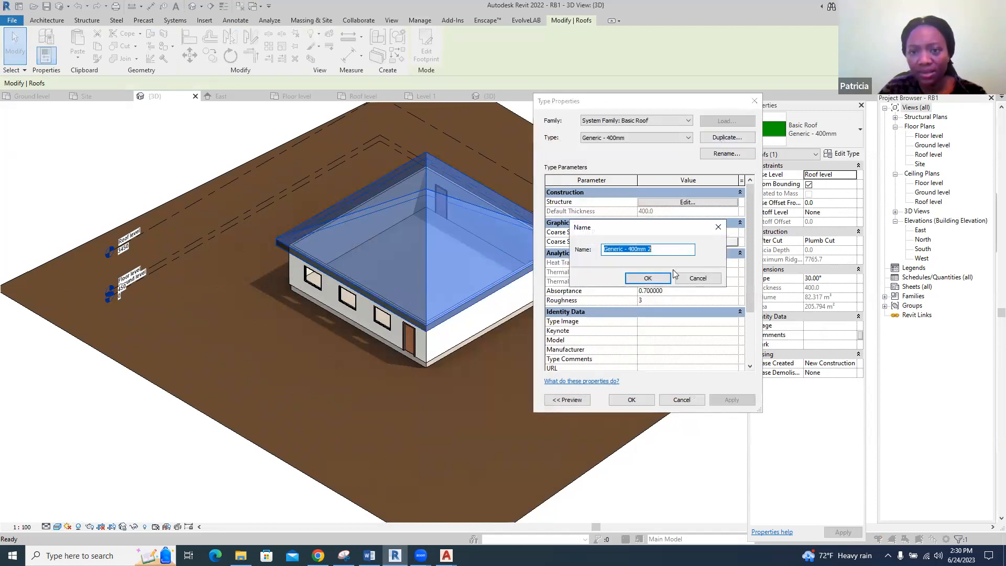
pyautogui.write('Roof1')
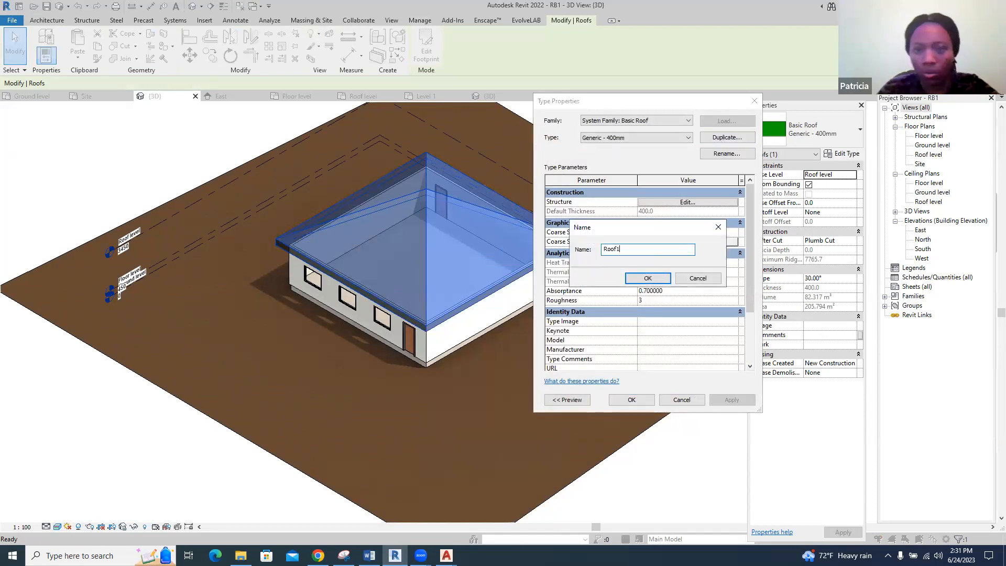
pyautogui.click(650, 278)
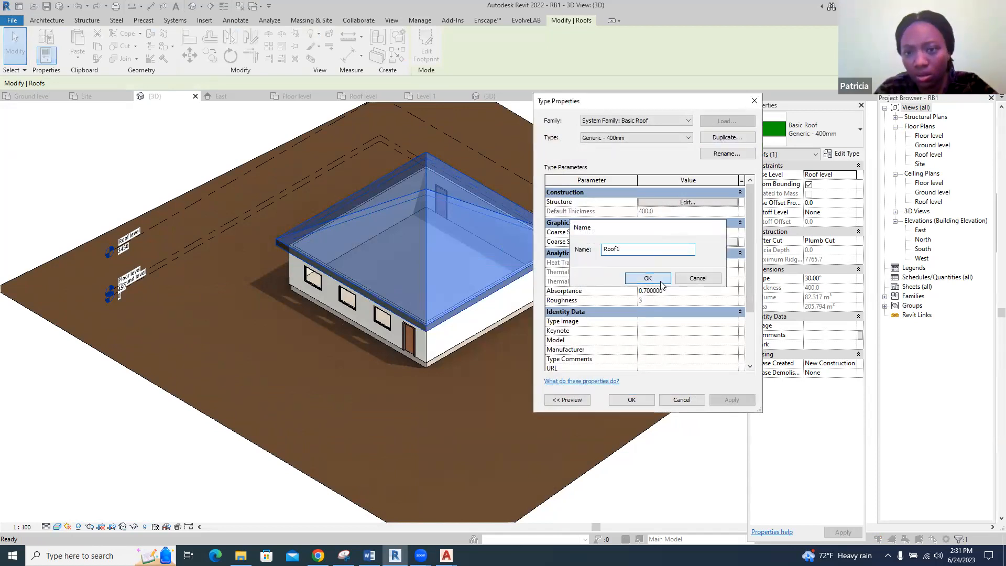
# Set Roof1's structure layer to a thickness of 200 with the Roofing, Tile material, and apply the type to the roof
pyautogui.click(687, 203)
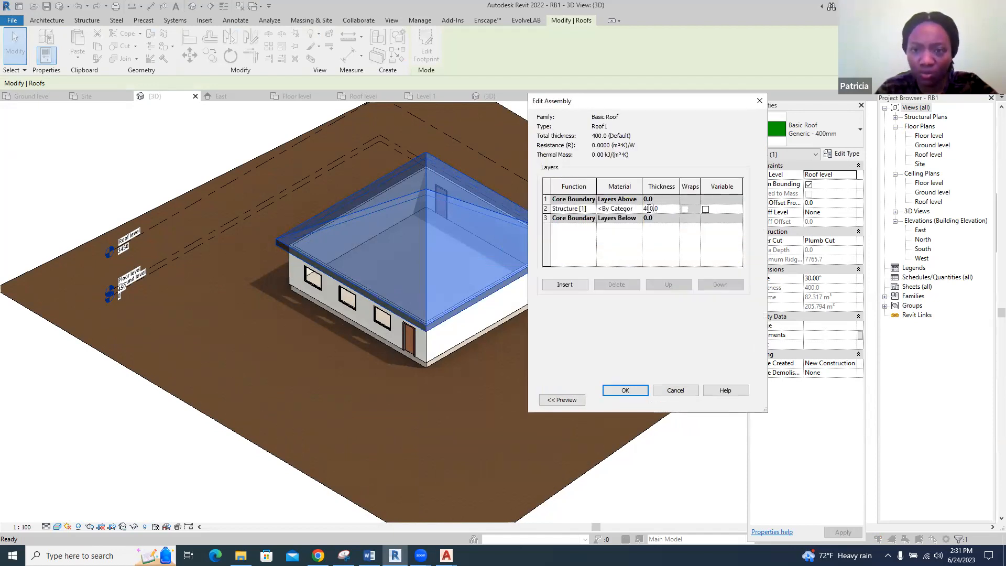
pyautogui.moveTo(646, 209); pyautogui.dragTo(644, 208)
pyautogui.write('2')
pyautogui.click(637, 210)
pyautogui.click(639, 209)
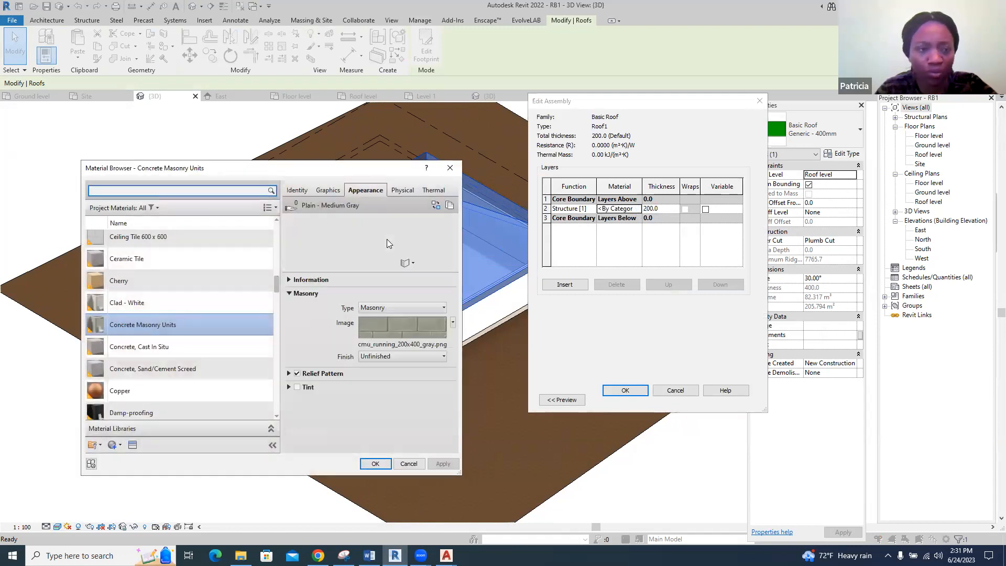
pyautogui.scroll(-15, 183, 311)
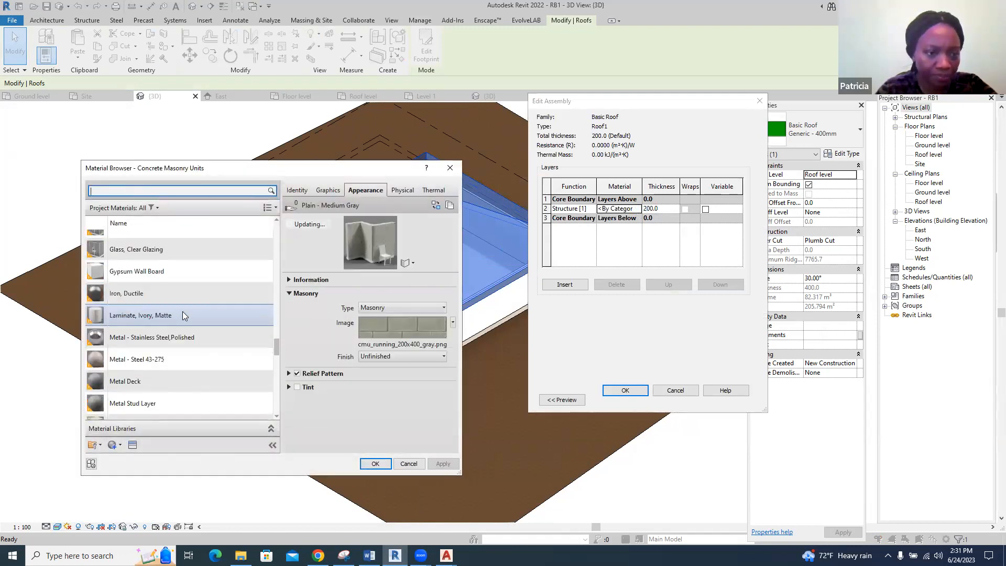
pyautogui.scroll(-3, 182, 312)
pyautogui.click(174, 271)
pyautogui.click(376, 463)
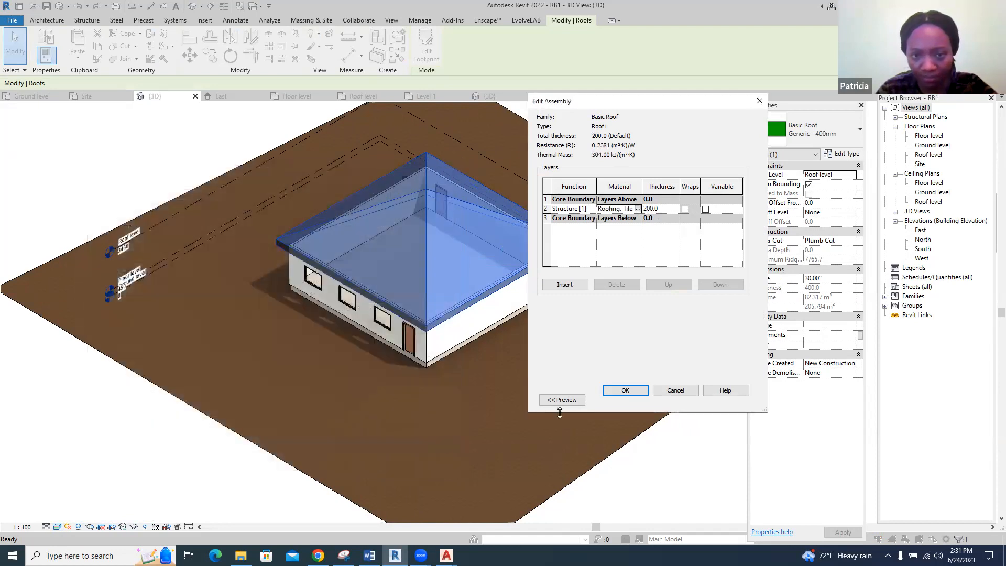
pyautogui.click(623, 390)
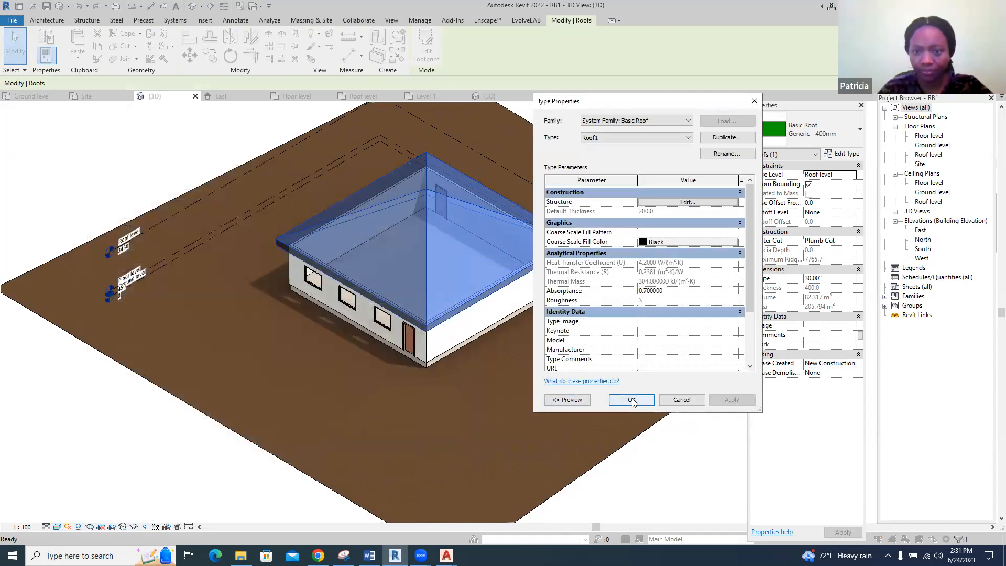
pyautogui.click(631, 396)
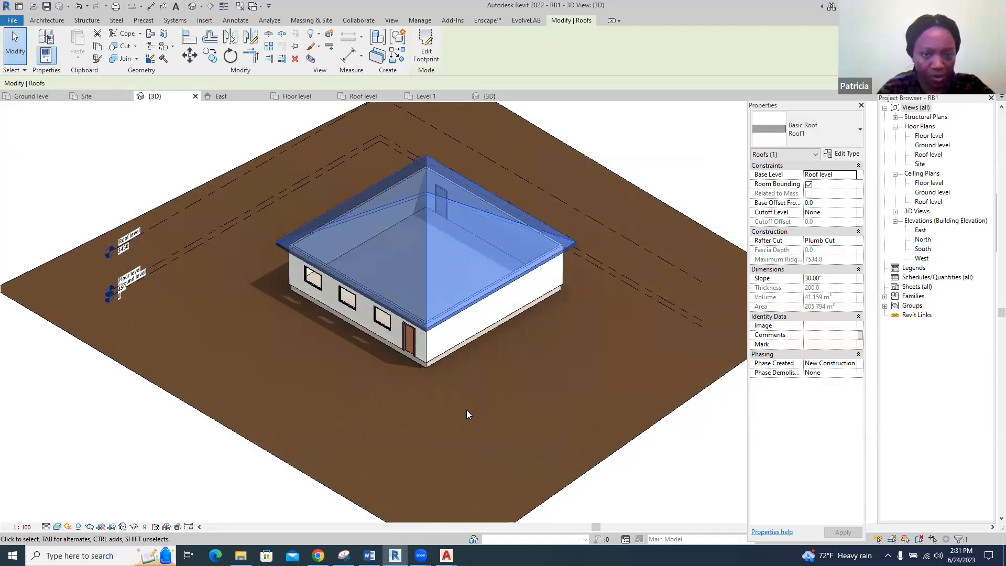
pyautogui.press('Escape')
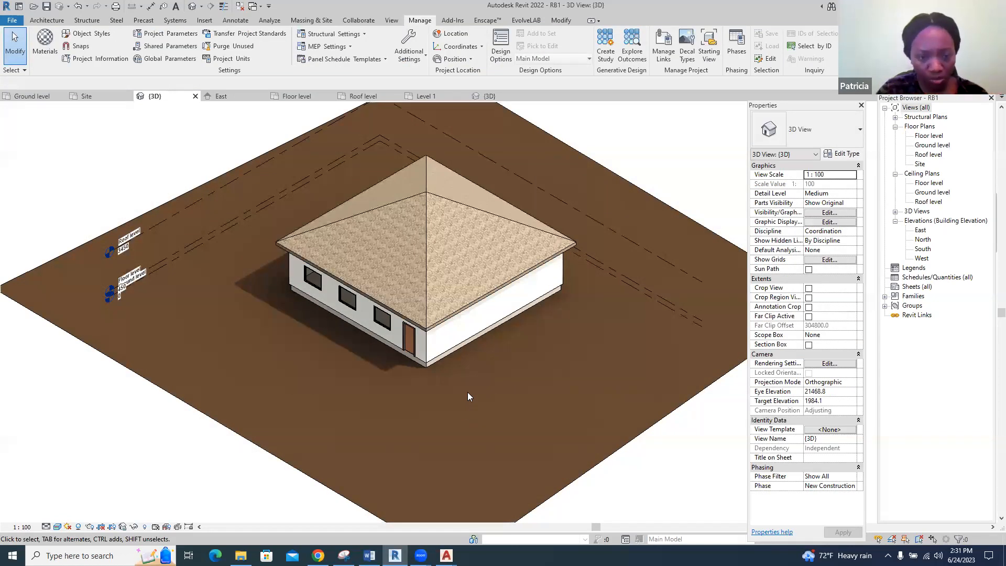
# Switch to the Drawing tools_Delft document in Word and read the sections from Sun Path and Sun Settings to Temporary Hide/Isolate
pyautogui.click(370, 556)
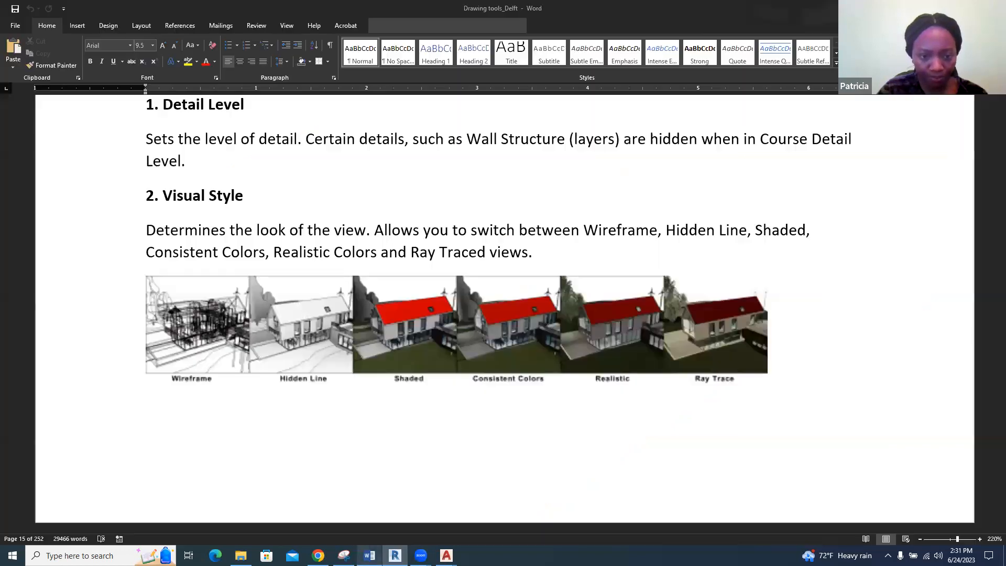
pyautogui.scroll(-10, 458, 338)
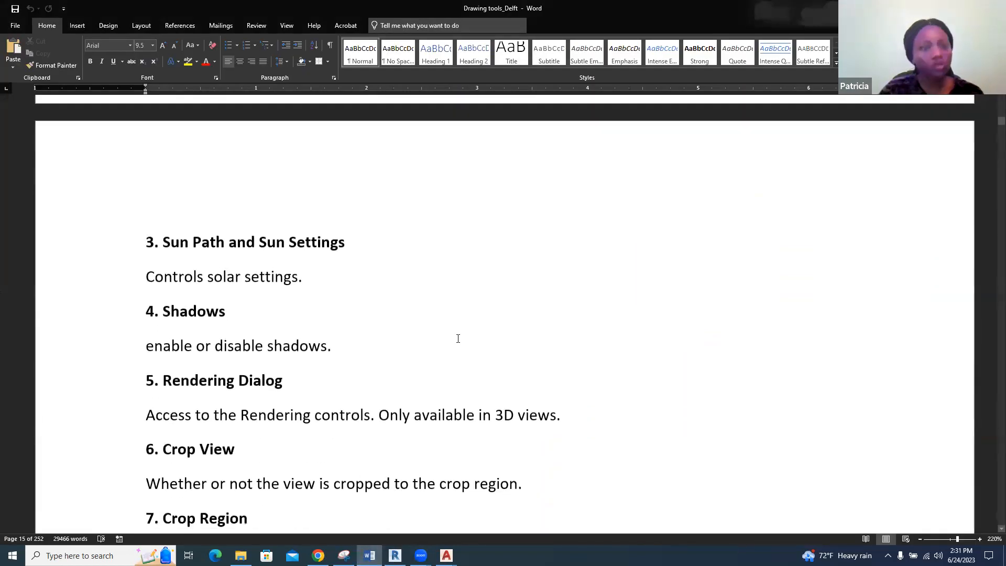
pyautogui.scroll(-2, 458, 339)
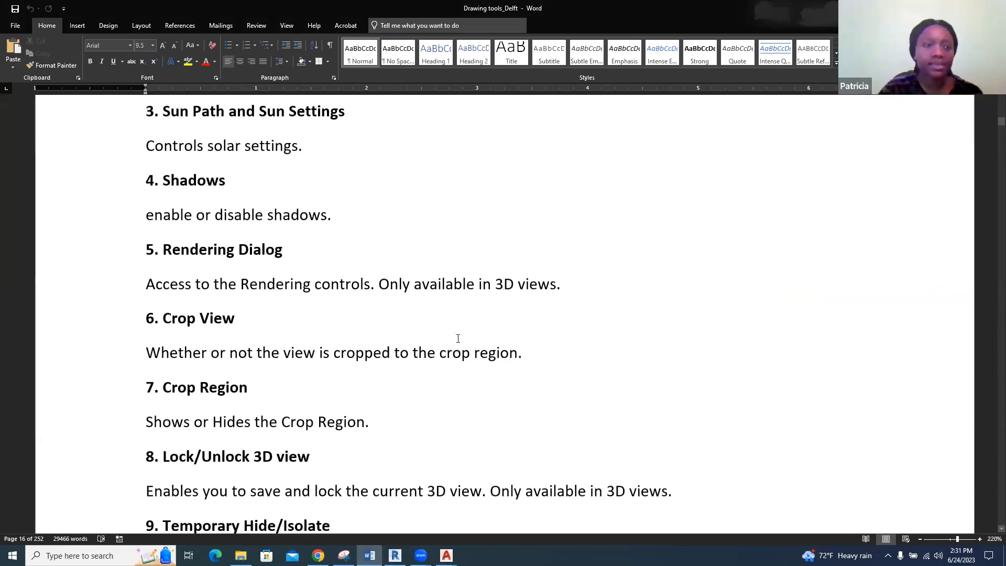
pyautogui.scroll(-2, 457, 338)
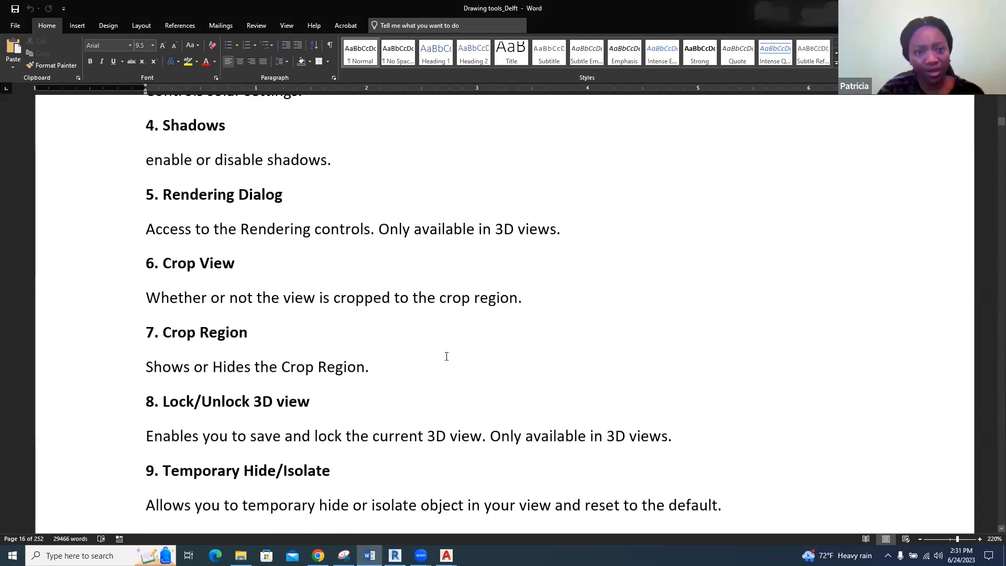
# Switch to Revit and render RB1's 3D view at Medium quality
pyautogui.click(395, 556)
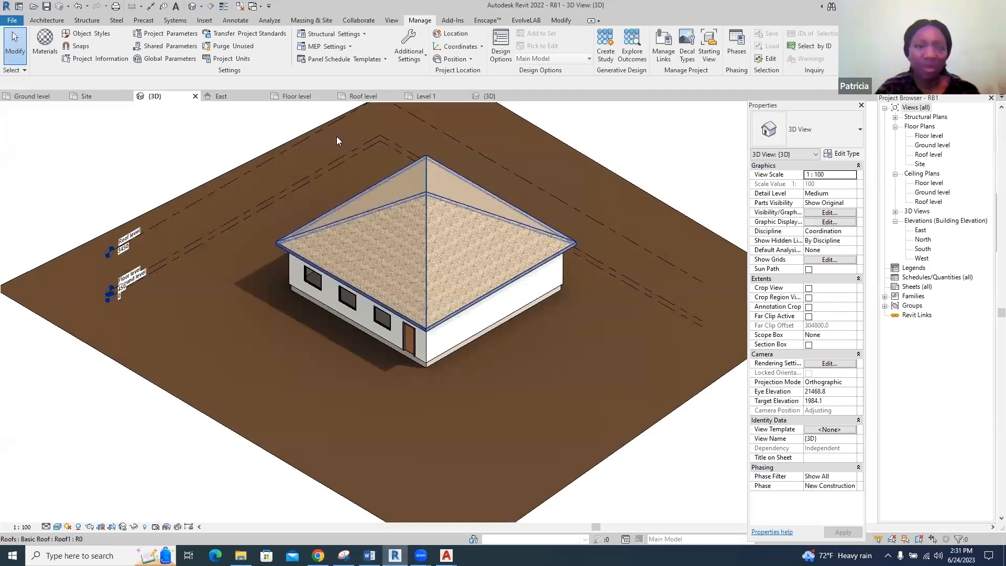
pyautogui.click(391, 21)
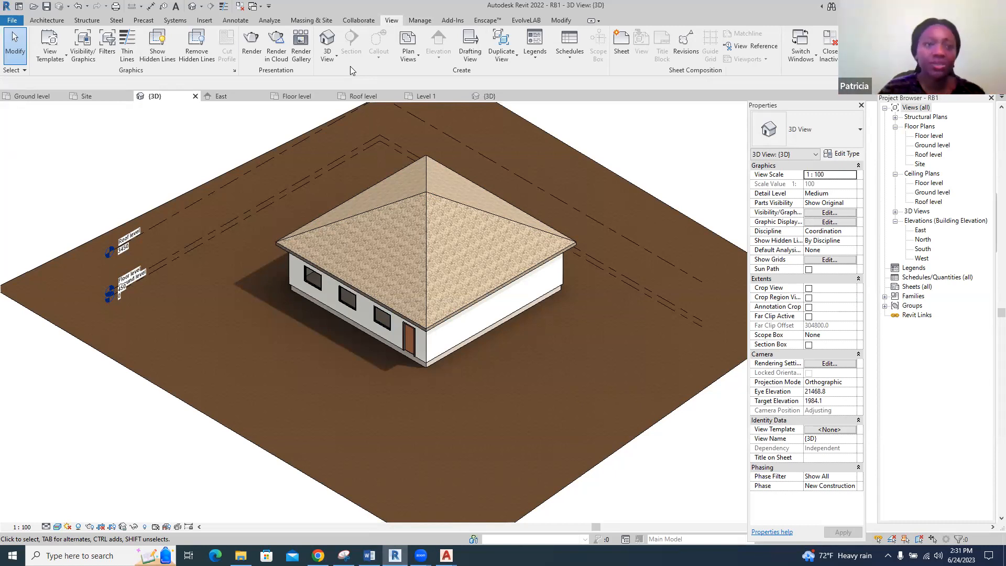
pyautogui.click(252, 44)
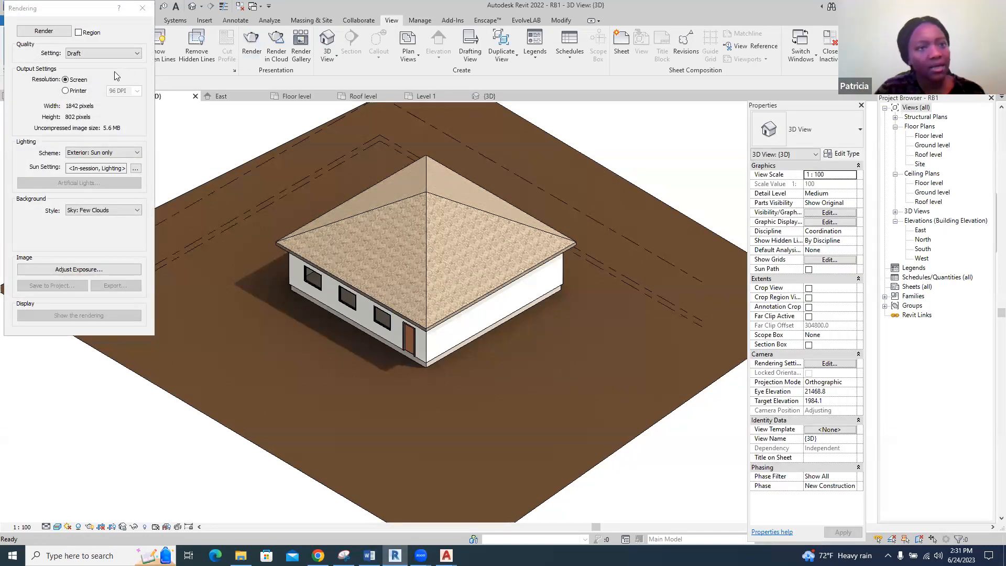
pyautogui.click(135, 55)
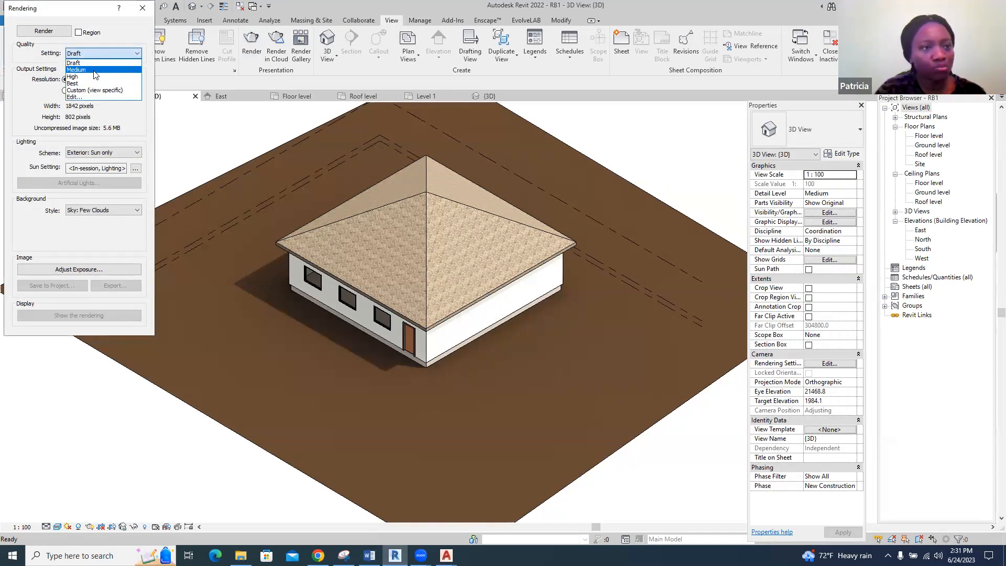
pyautogui.click(80, 70)
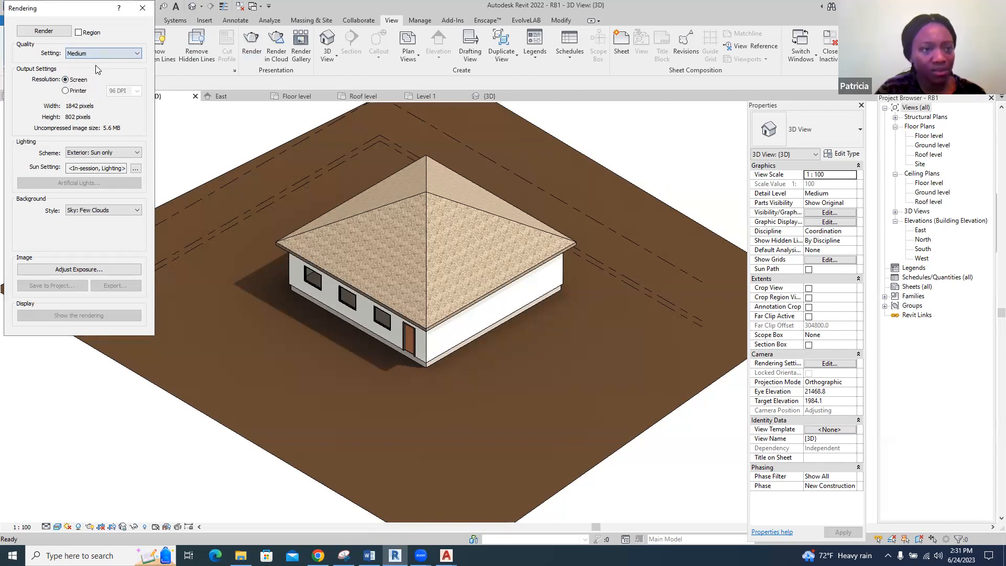
pyautogui.click(44, 31)
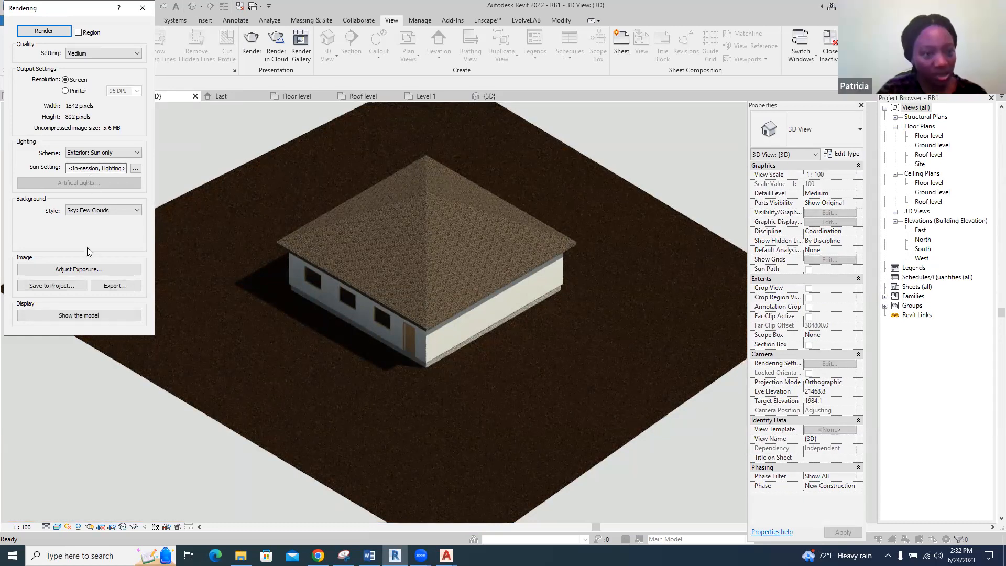
# Look at the export dialog for the rendered image without saving, and close the Rendering dialog
pyautogui.click(113, 286)
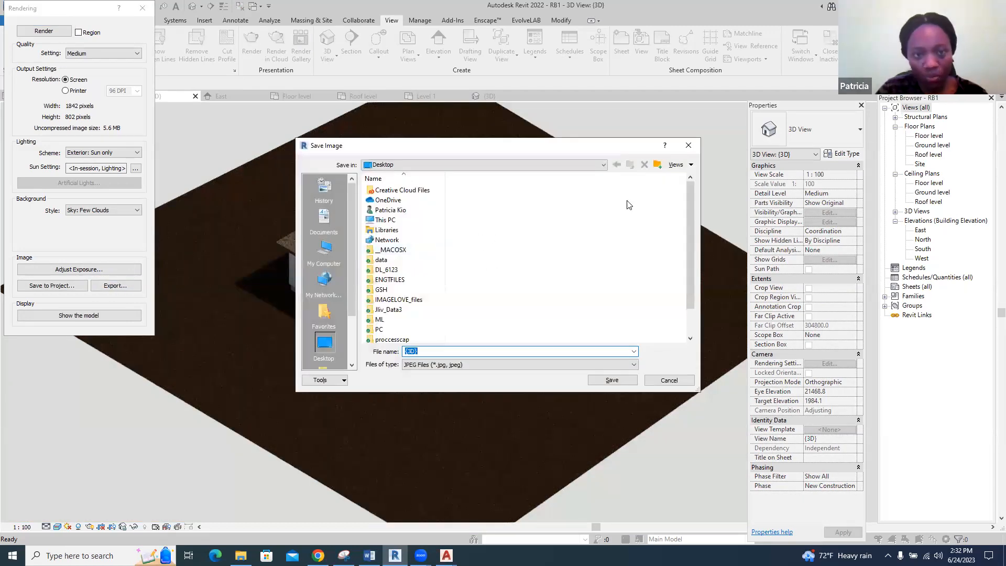
pyautogui.click(688, 145)
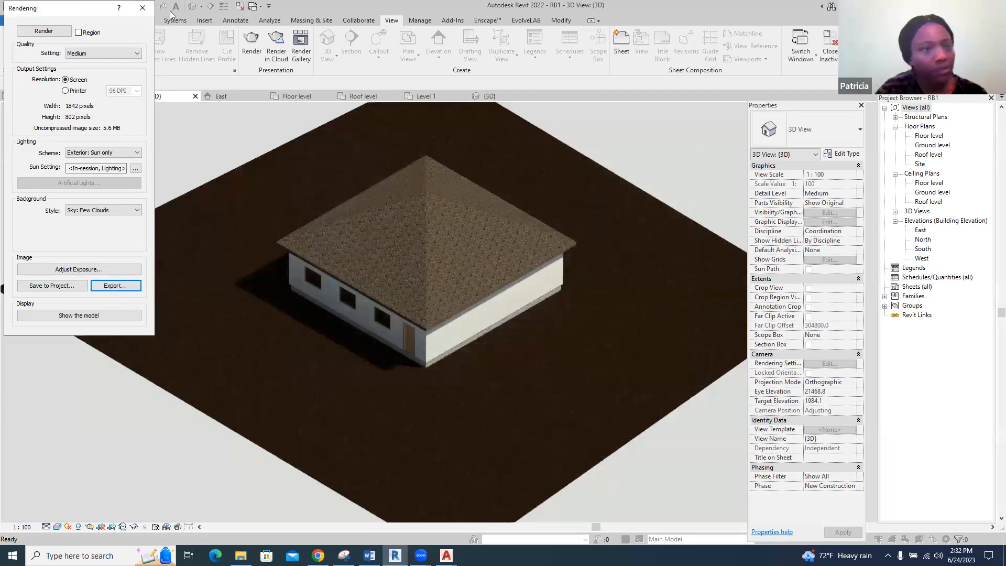
pyautogui.click(142, 8)
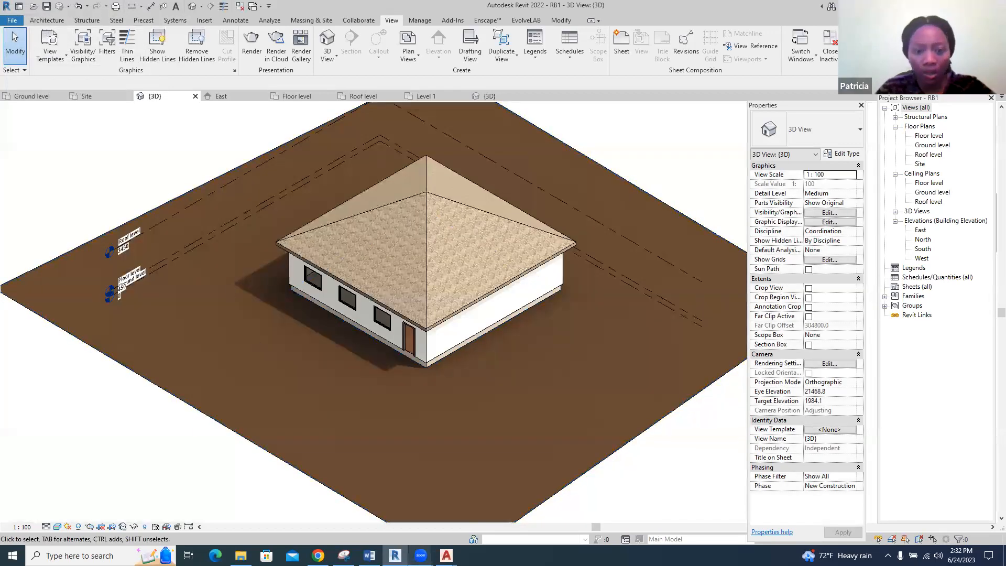
# Check the crop notes in Word, and enable Crop View, Crop Region Visible and Annotation Crop for RB1's 3D view in Revit
pyautogui.click(369, 556)
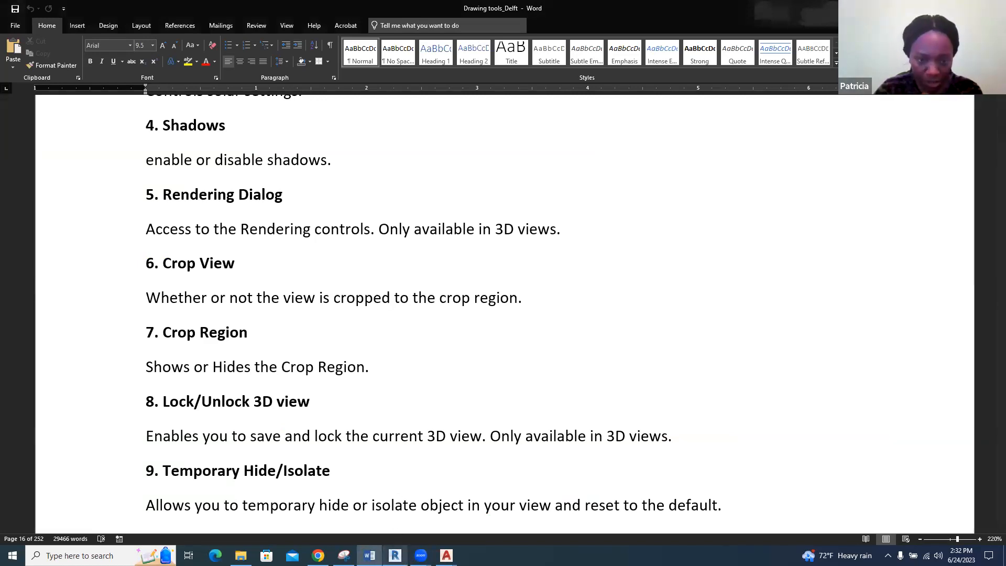
pyautogui.click(395, 556)
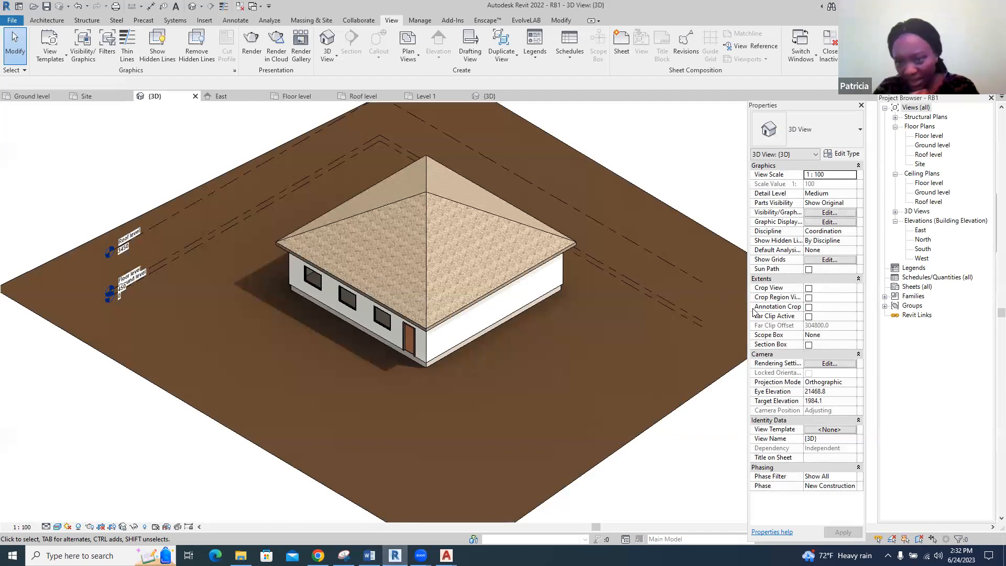
pyautogui.click(809, 289)
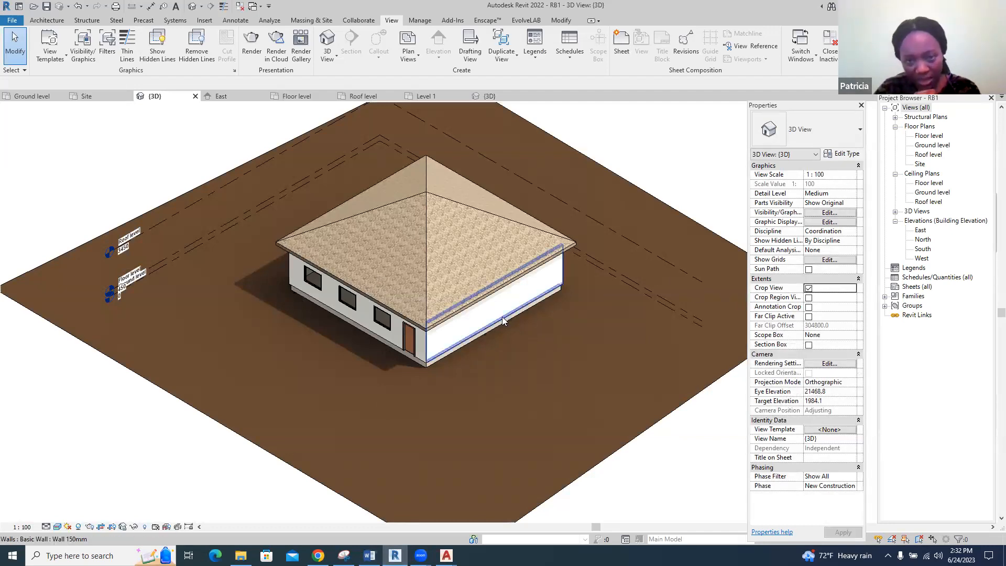
pyautogui.scroll(-2, 503, 320)
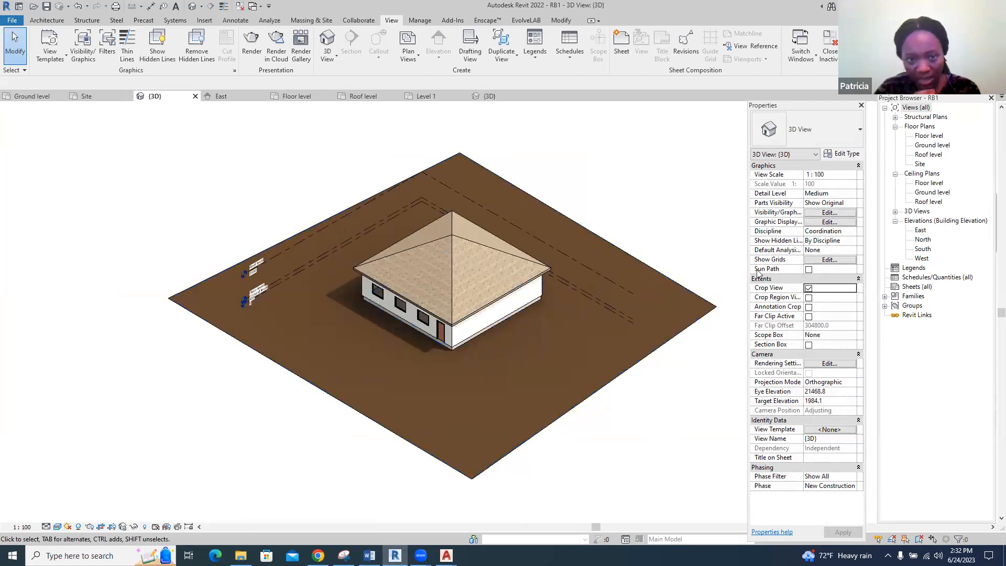
pyautogui.click(809, 298)
pyautogui.click(809, 307)
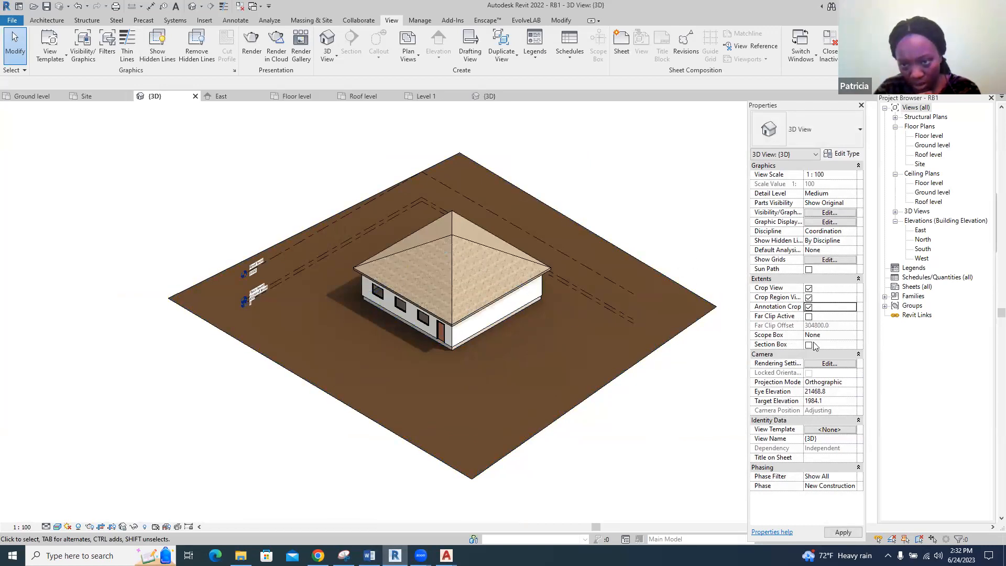
# Turn on the 3D view's section box and pull its back-left face inward to the edge of the house
pyautogui.click(809, 345)
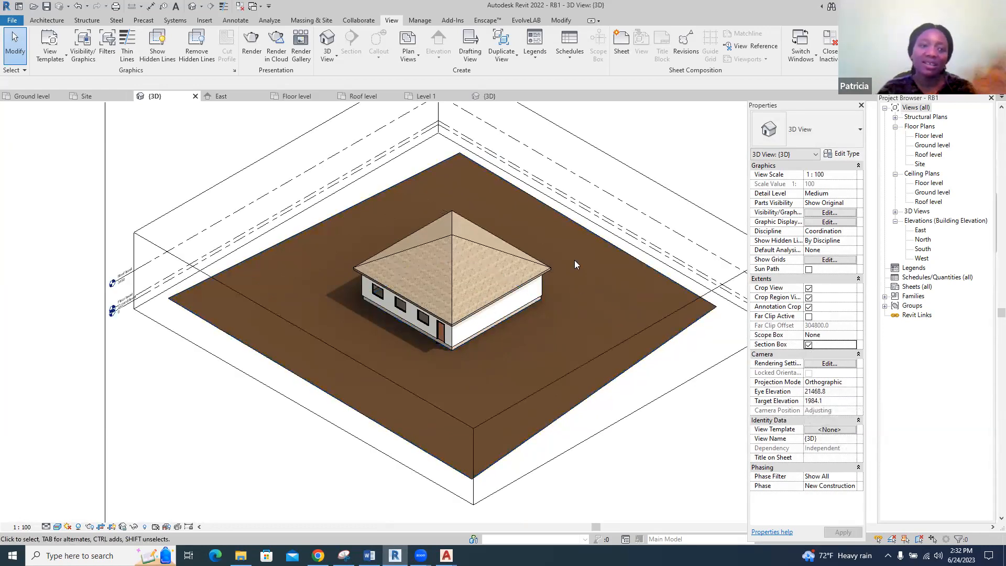
pyautogui.scroll(-2, 472, 253)
pyautogui.click(394, 167)
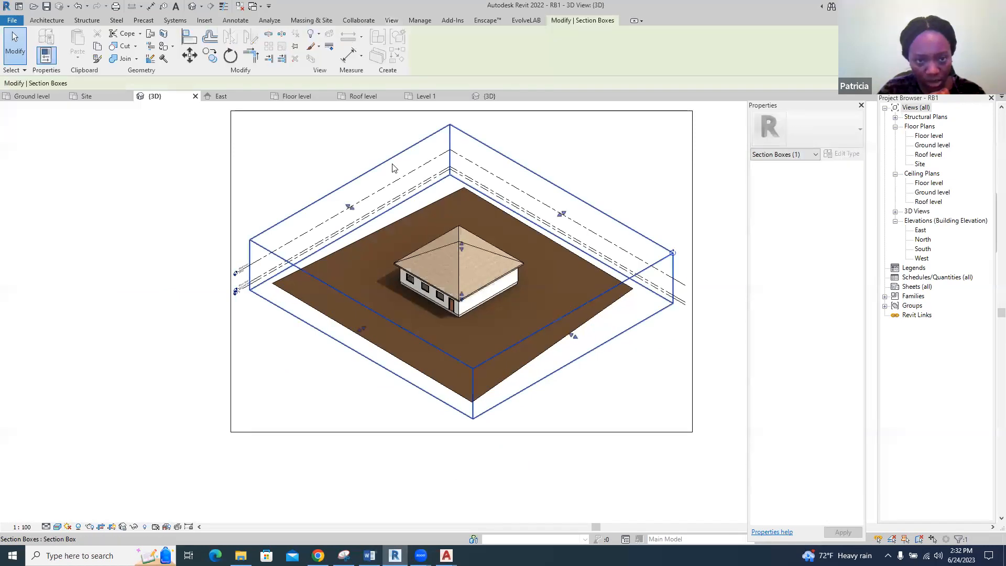
pyautogui.moveTo(359, 210); pyautogui.dragTo(391, 262)
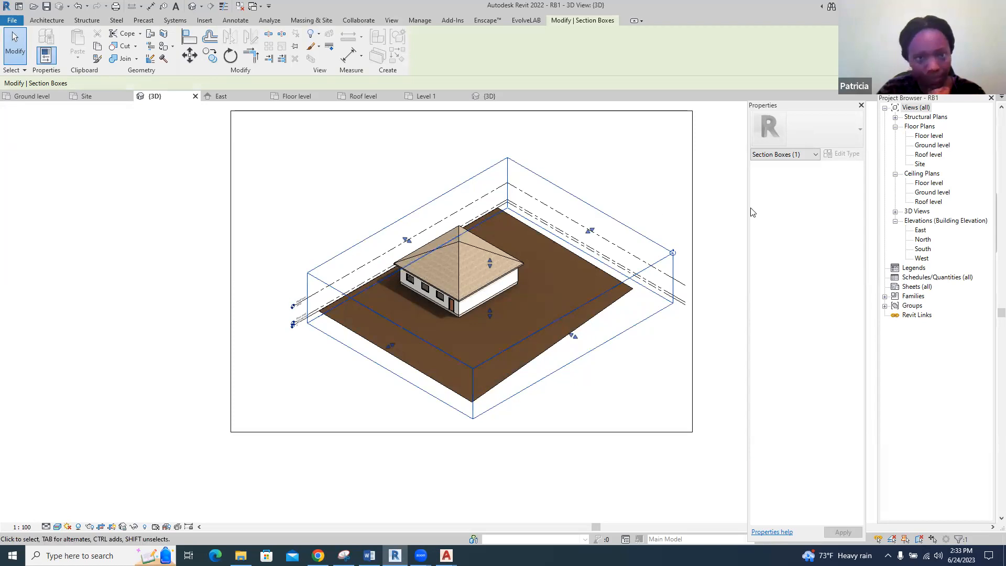
# Disable Crop View, Crop Region Visible and Annotation Crop for the 3D view, and toggle Far Clip Active on and off
pyautogui.click(723, 222)
pyautogui.click(808, 288)
pyautogui.click(809, 297)
pyautogui.click(809, 307)
pyautogui.click(809, 316)
pyautogui.click(808, 317)
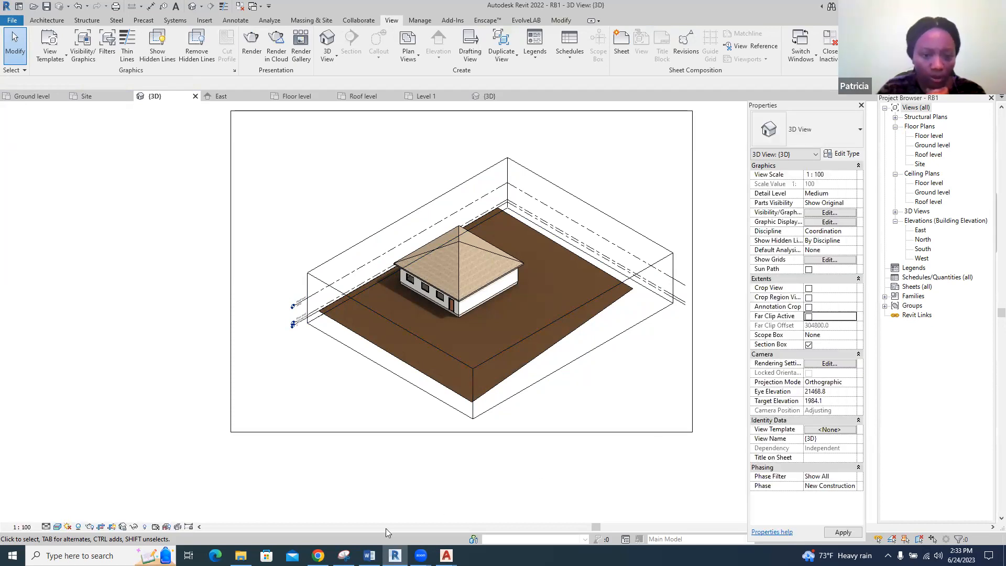
# Read the Temporary Hide/Isolate and Reveal Hidden Elements notes in Word, and return to RB1's 3D view in Revit
pyautogui.click(370, 556)
pyautogui.scroll(-3, 438, 350)
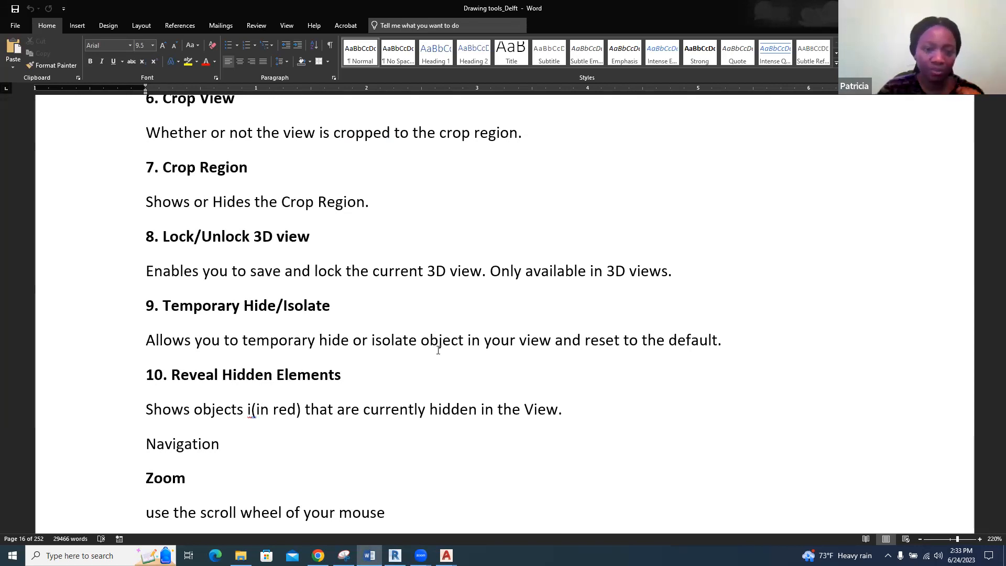
pyautogui.click(395, 555)
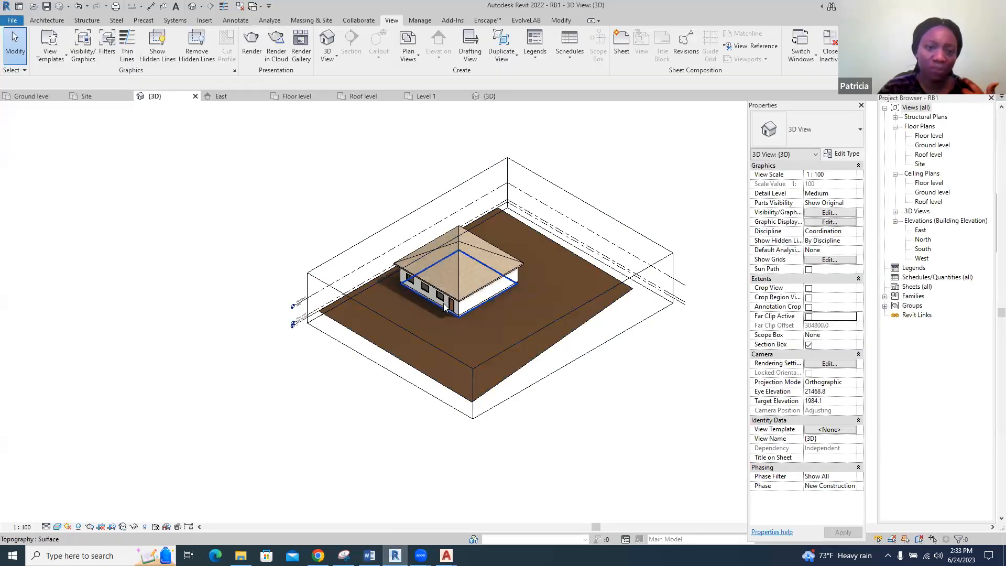
# Hide the single window nearest the front door in the 3D view, and inspect its empty wall opening
pyautogui.scroll(3, 456, 282)
pyautogui.scroll(3, 456, 286)
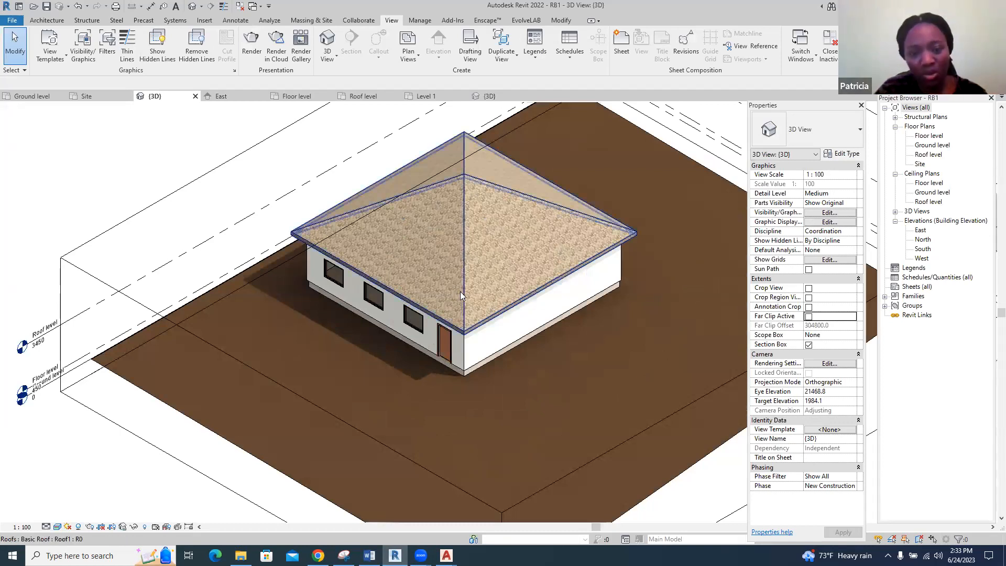
pyautogui.click(421, 325)
pyautogui.rightClick(422, 327)
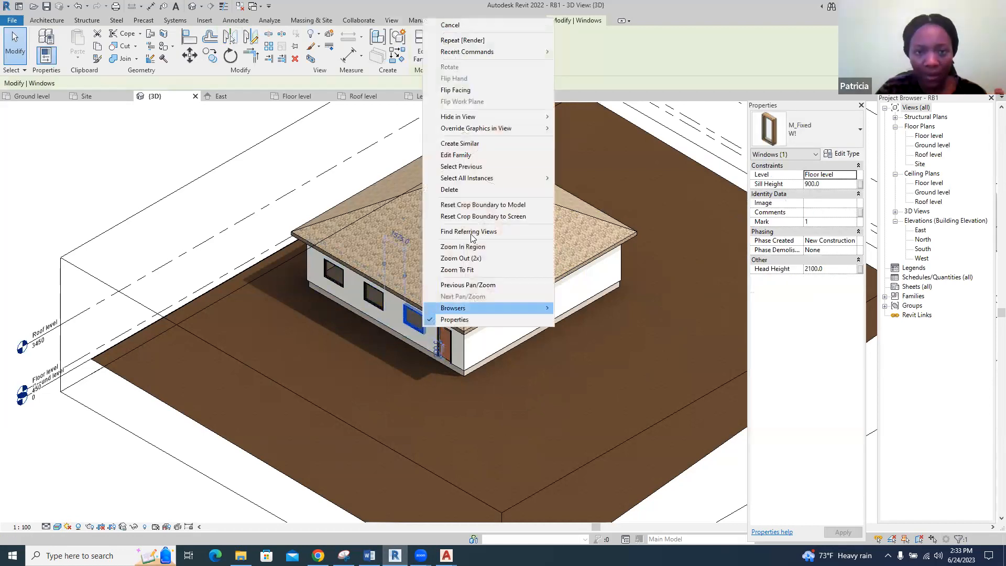
pyautogui.moveTo(524, 122)
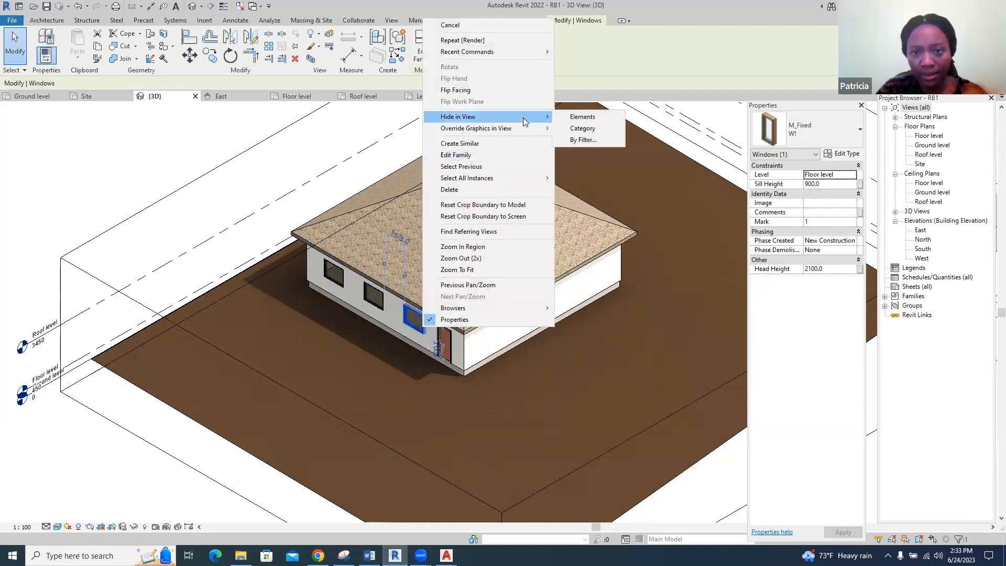
pyautogui.click(575, 116)
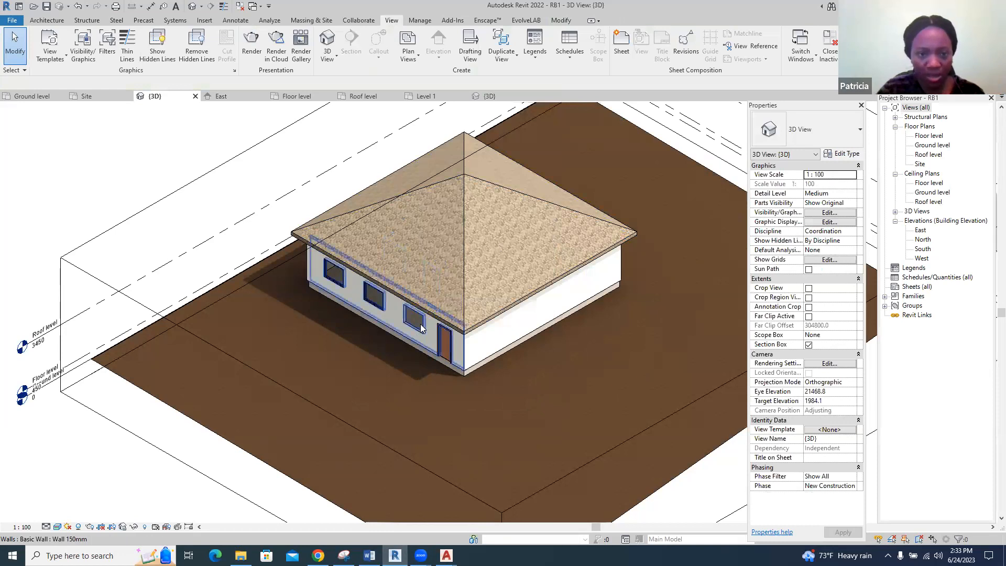
pyautogui.scroll(5, 401, 321)
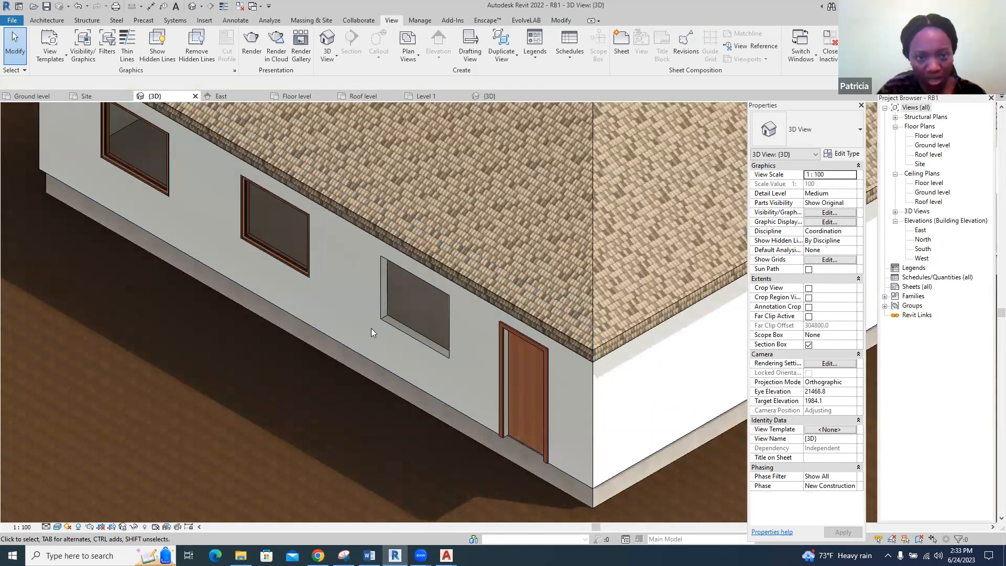
pyautogui.scroll(-2, 402, 326)
pyautogui.scroll(-5, 402, 328)
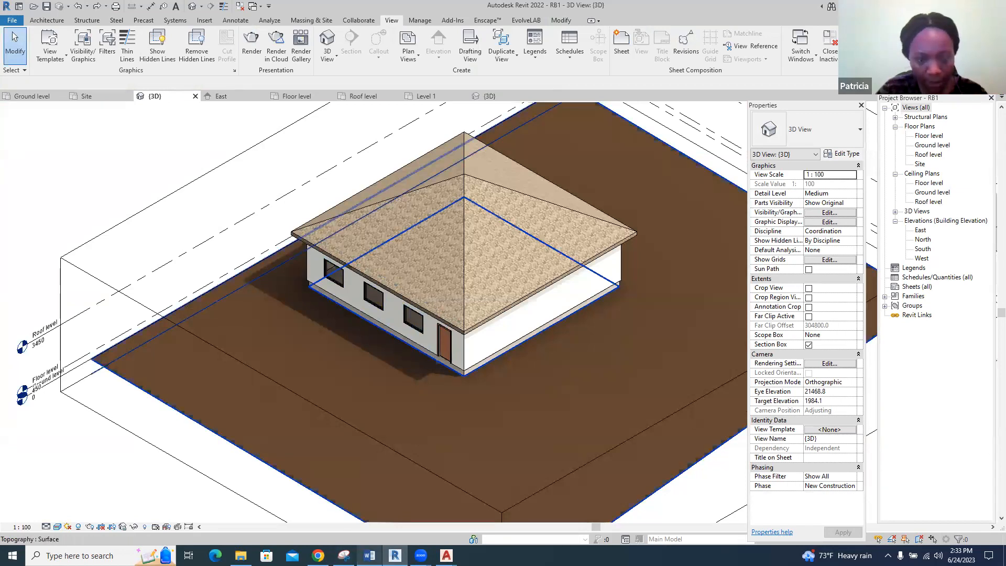
# Read the Zoom, Pan and Orbit navigation notes in Word, and return to the 3D view in Revit
pyautogui.hotkey('alt', 'Tab')
pyautogui.scroll(-5, 389, 439)
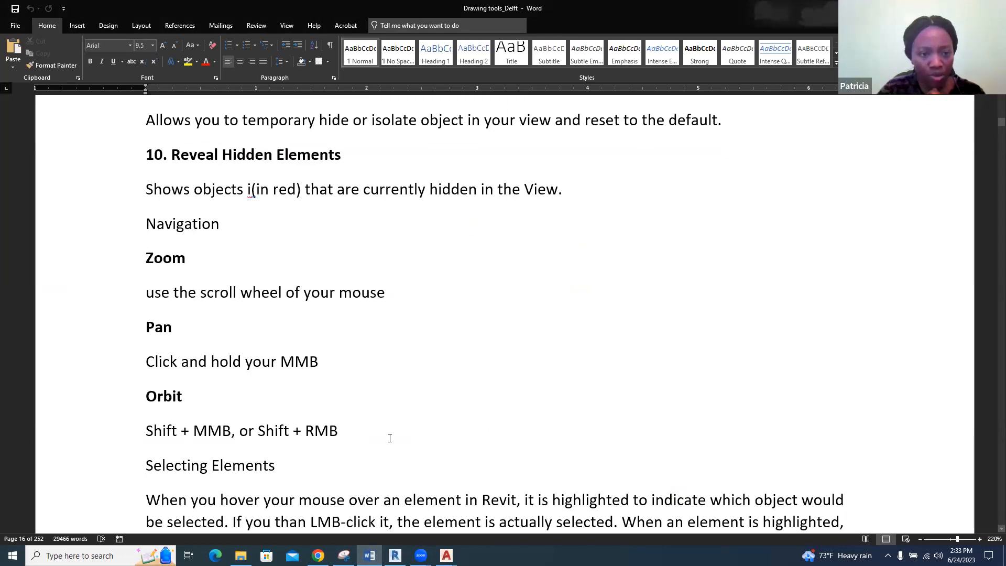
pyautogui.scroll(-3, 390, 438)
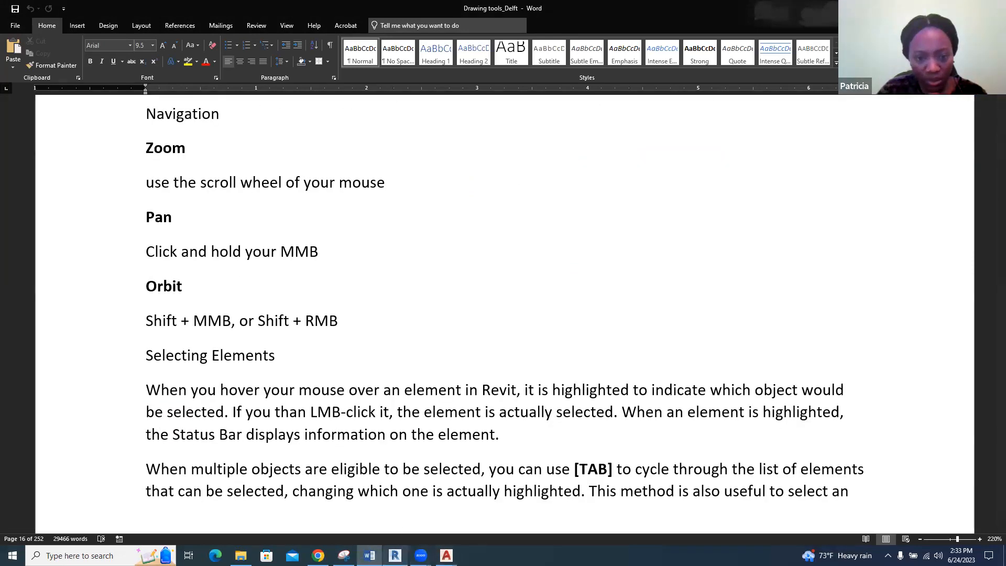
pyautogui.click(395, 555)
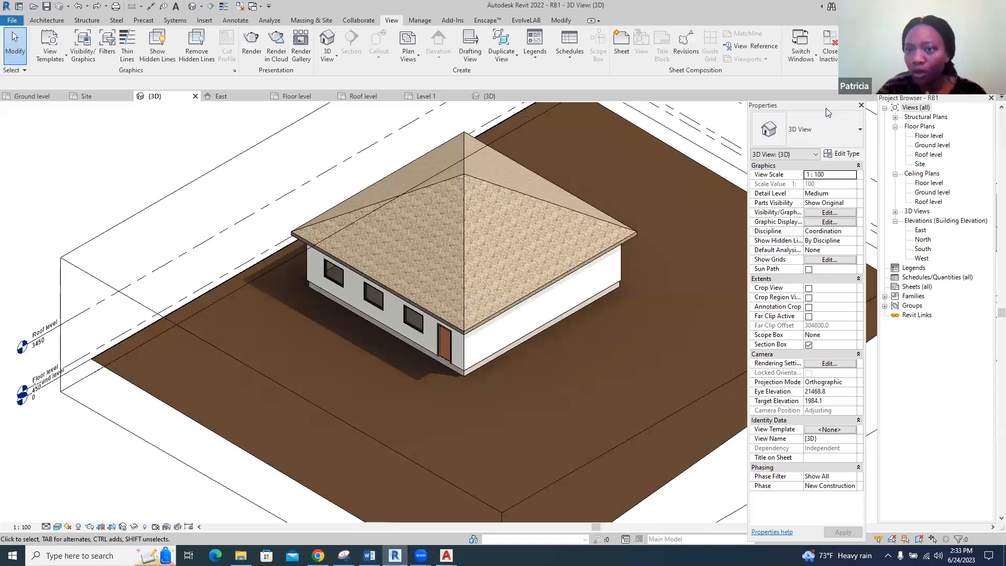
# Move the Properties palette and Project Browser clear of the navigation tools, and orbit the house with the SteeringWheel to a low front-left view
pyautogui.doubleClick(796, 109)
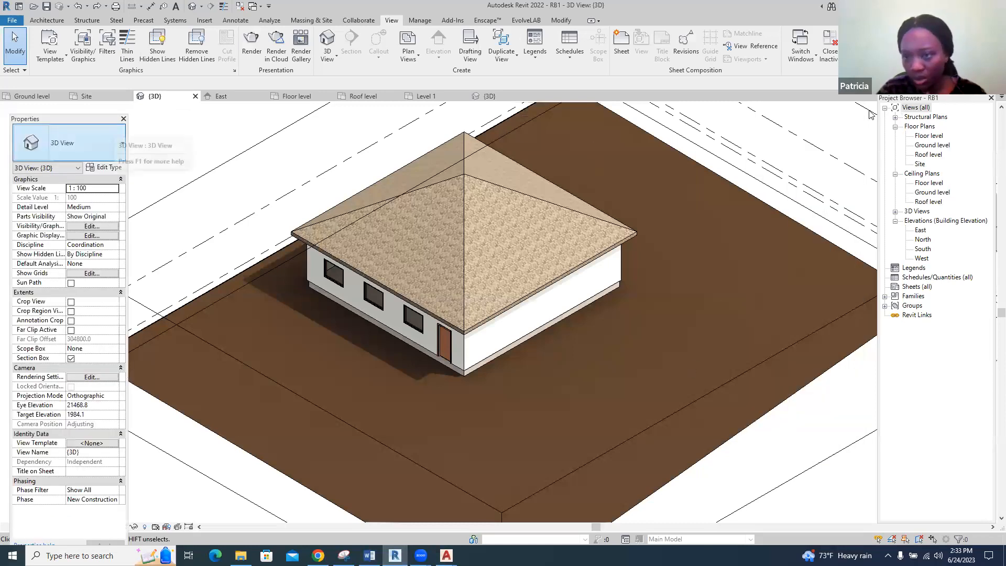
pyautogui.moveTo(951, 101); pyautogui.dragTo(874, 105)
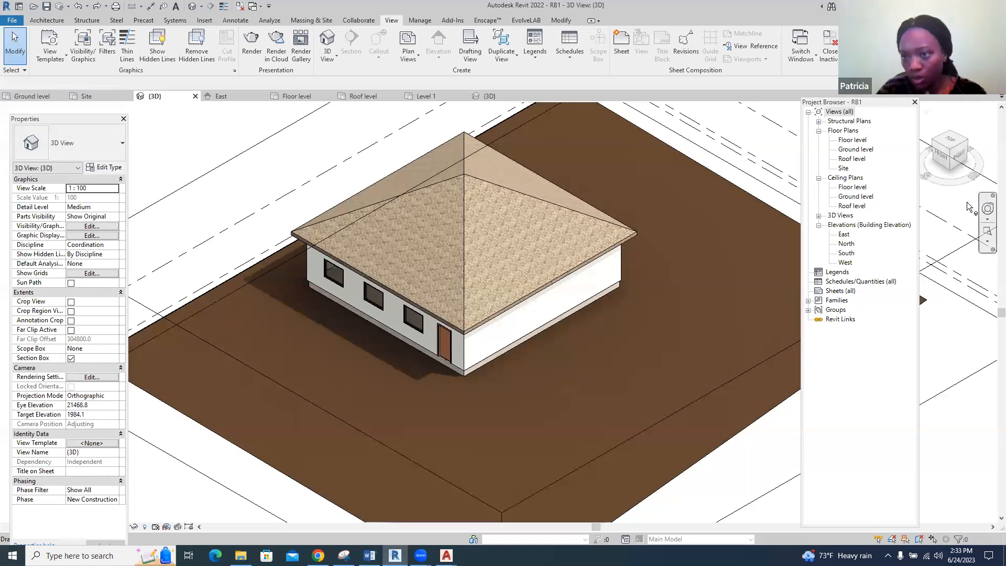
pyautogui.click(988, 211)
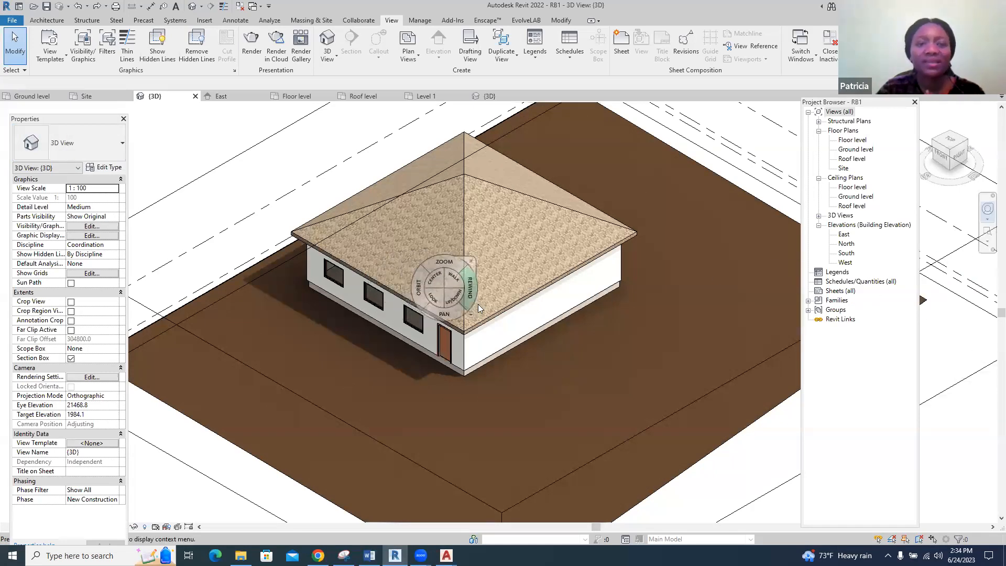
pyautogui.click(440, 285)
pyautogui.moveTo(427, 293)
pyautogui.mouseDown()
pyautogui.moveTo(438, 310)
pyautogui.moveTo(522, 320)
pyautogui.moveTo(585, 288)
pyautogui.moveTo(686, 270)
pyautogui.moveTo(465, 370)
pyautogui.moveTo(466, 394)
pyautogui.moveTo(478, 390)
pyautogui.mouseUp()
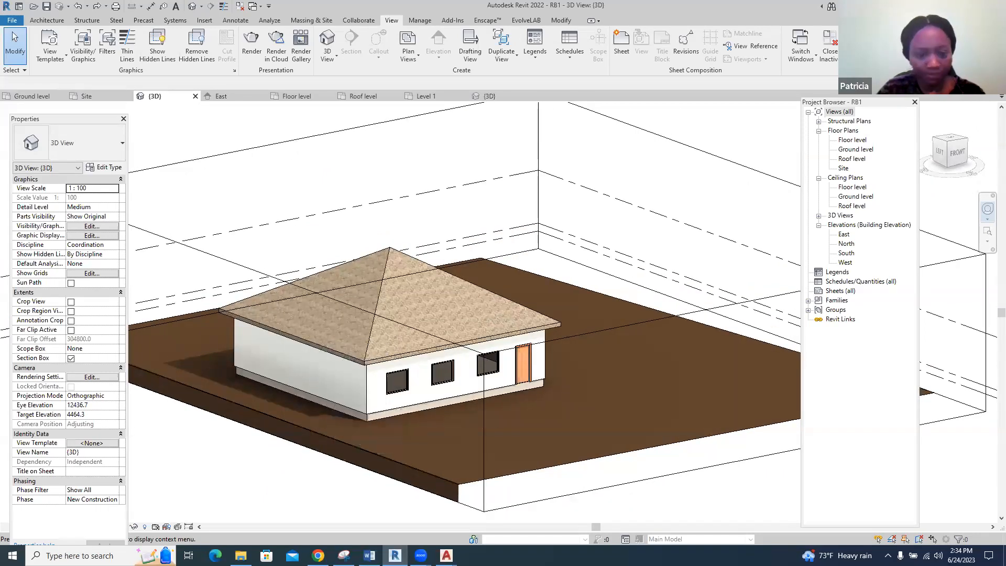
# Read the Selecting Elements notes on highlighting and selecting chains of walls in Word, and return to Revit
pyautogui.click(370, 556)
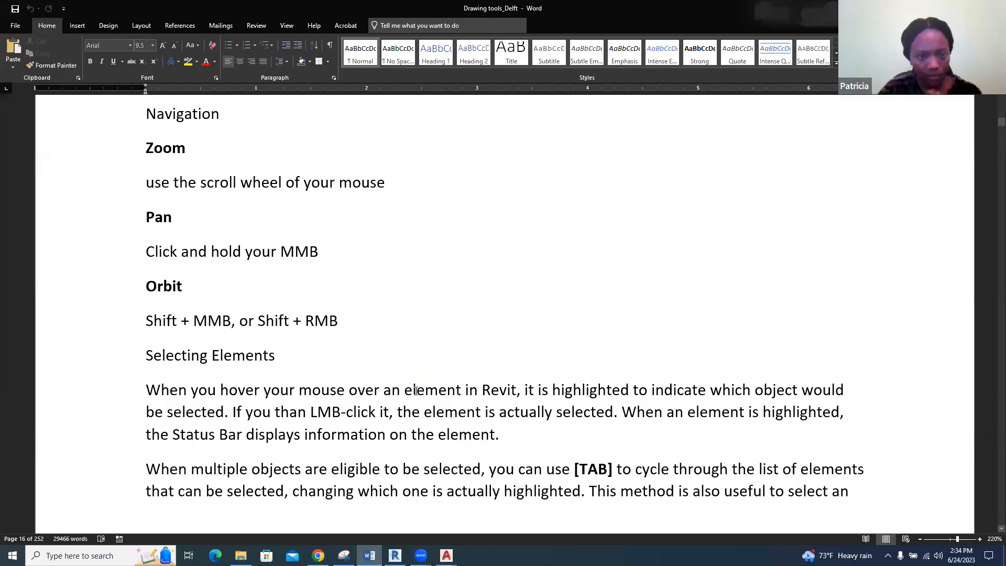
pyautogui.scroll(-5, 416, 391)
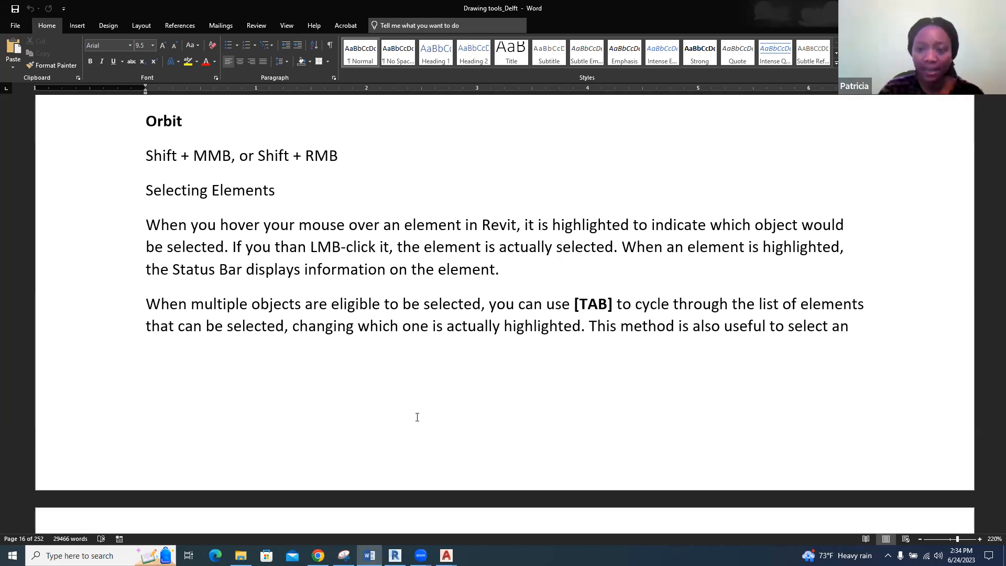
pyautogui.scroll(-2, 418, 416)
pyautogui.scroll(-4, 418, 417)
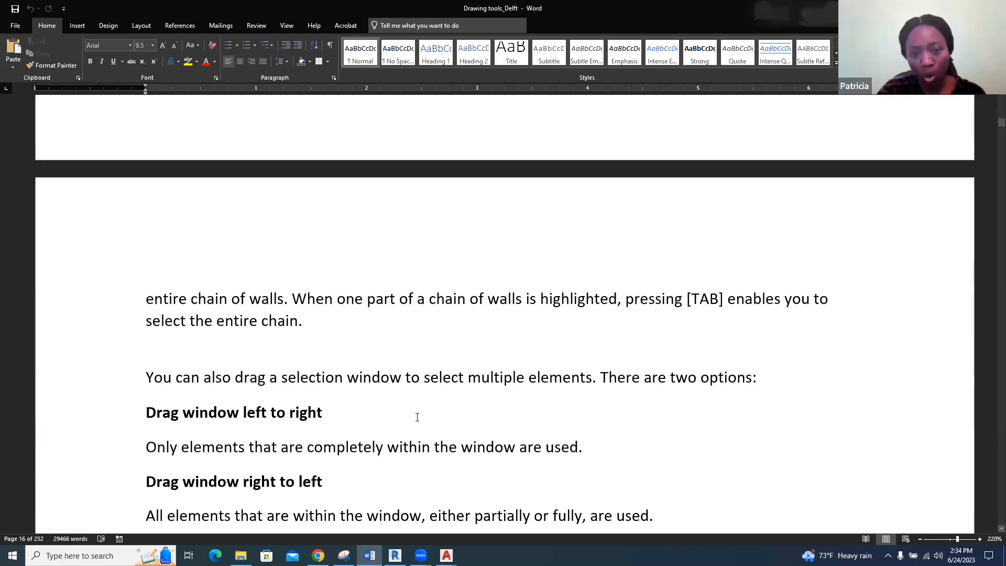
pyautogui.click(395, 555)
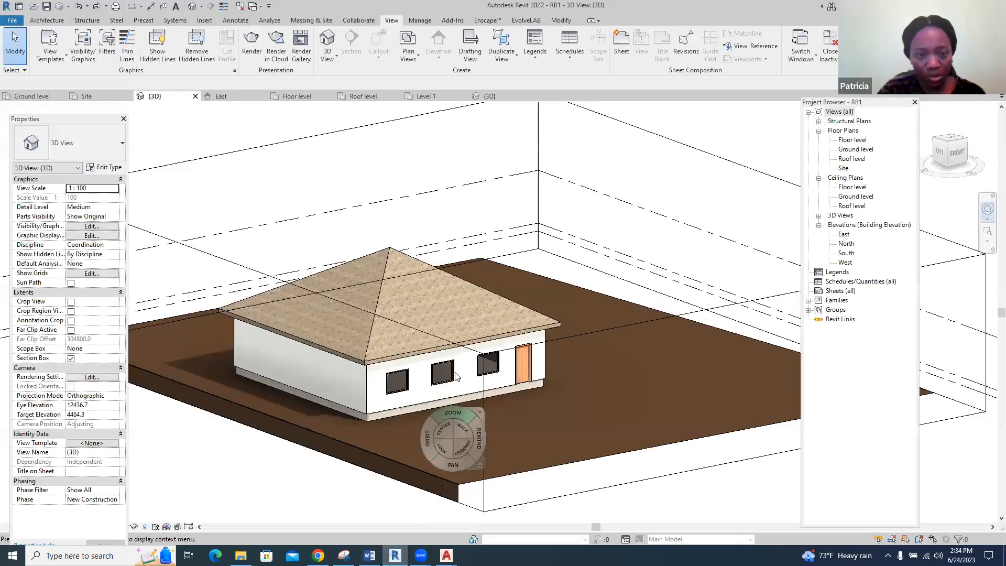
# Open RB1's Floor level plan and select all instances of the 150 mm wall visible in the view
pyautogui.click(419, 96)
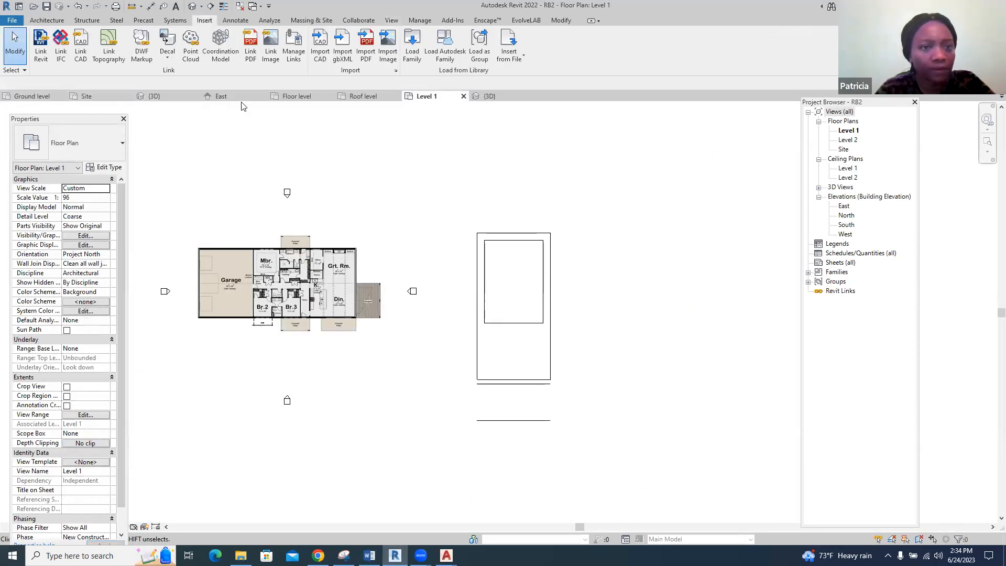
pyautogui.click(295, 97)
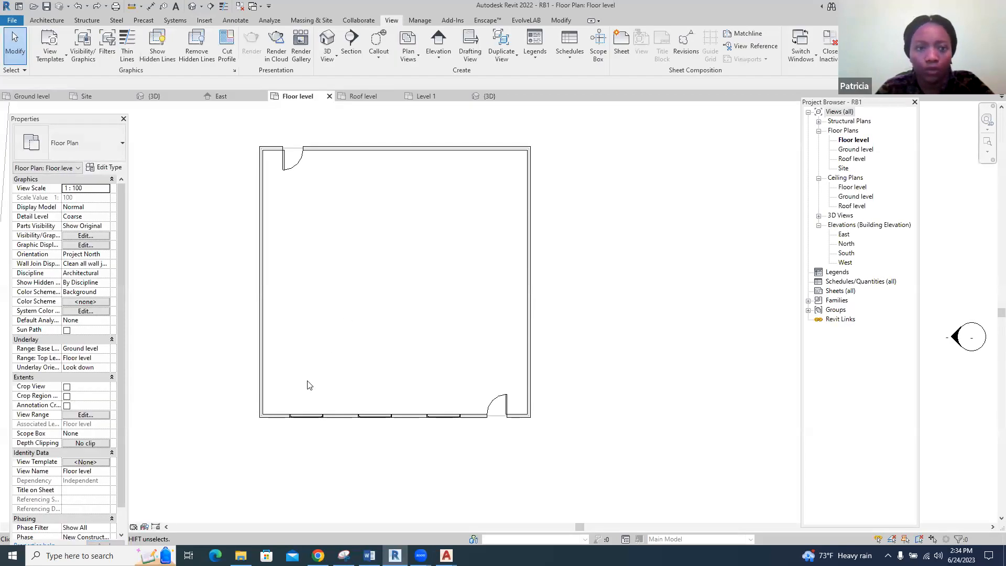
pyautogui.click(262, 361)
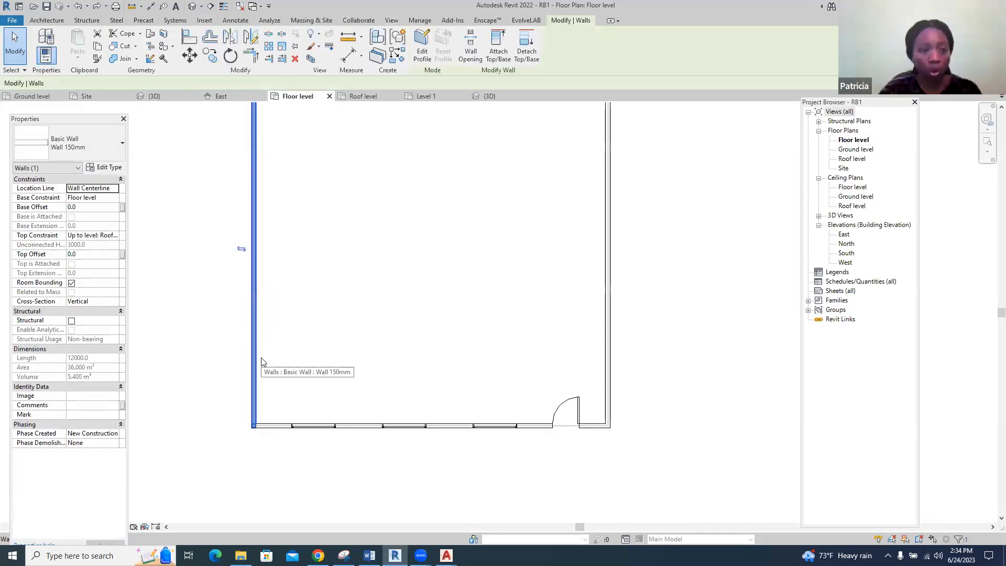
pyautogui.rightClick(256, 353)
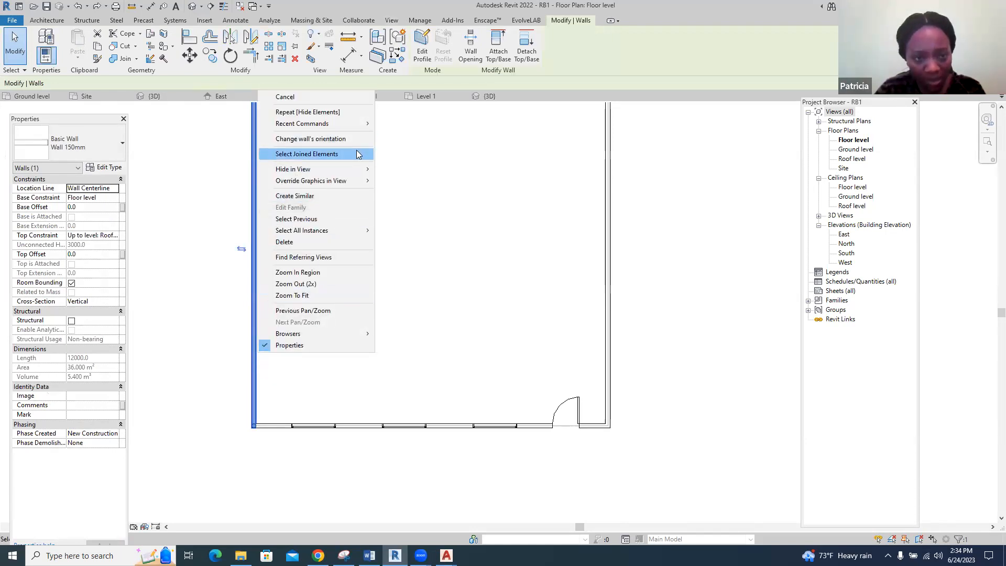
pyautogui.moveTo(361, 234)
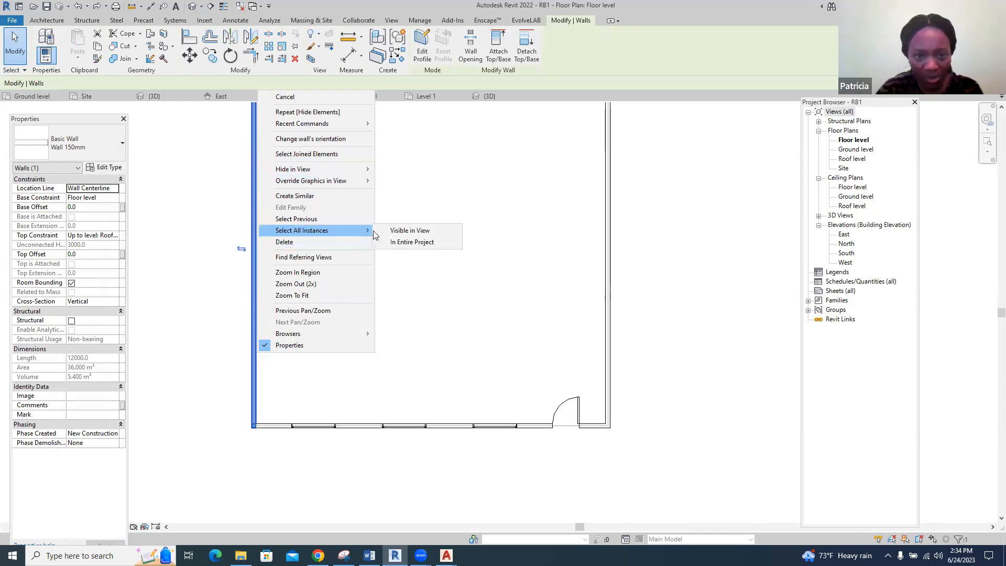
pyautogui.click(405, 235)
pyautogui.scroll(-3, 411, 260)
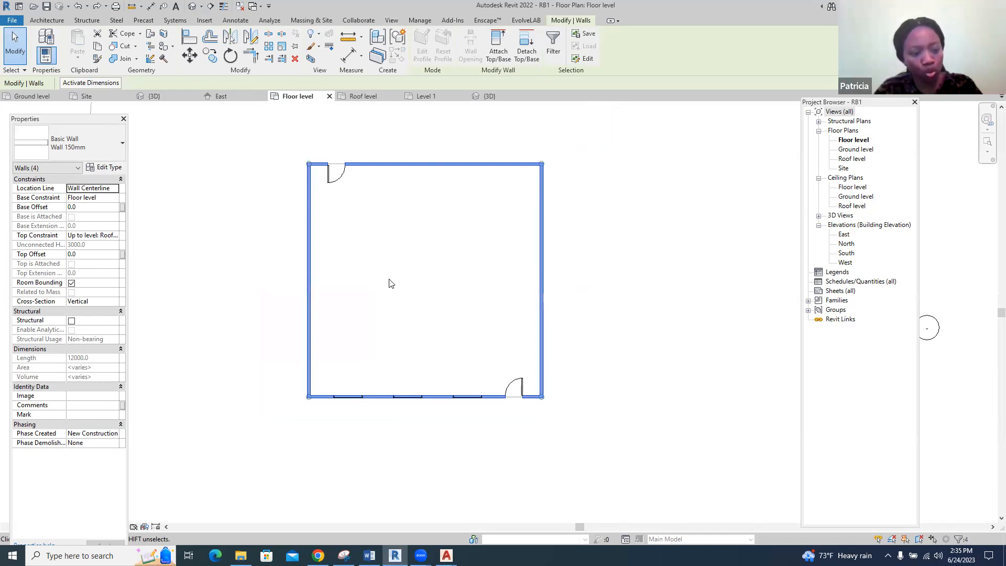
# Remove the upper and right-hand walls from the selection, add them back, and clear the selection
pyautogui.keyDown('shift'); pyautogui.click(429, 164); pyautogui.keyUp('shift')
pyautogui.keyDown('shift'); pyautogui.click(542, 234); pyautogui.keyUp('shift')
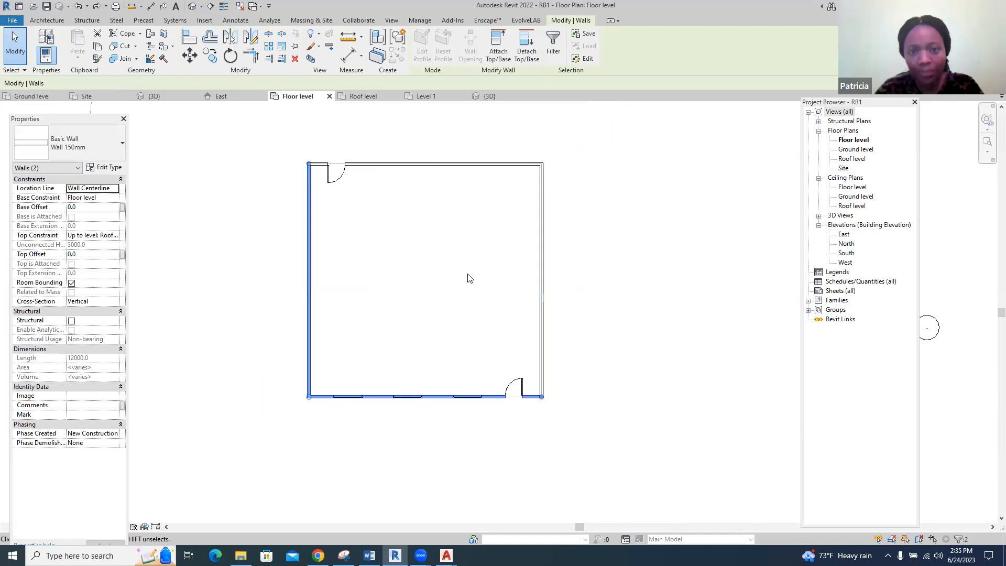
pyautogui.keyDown('ctrl'); pyautogui.click(453, 169); pyautogui.keyUp('ctrl')
pyautogui.keyDown('ctrl'); pyautogui.click(541, 272); pyautogui.keyUp('ctrl')
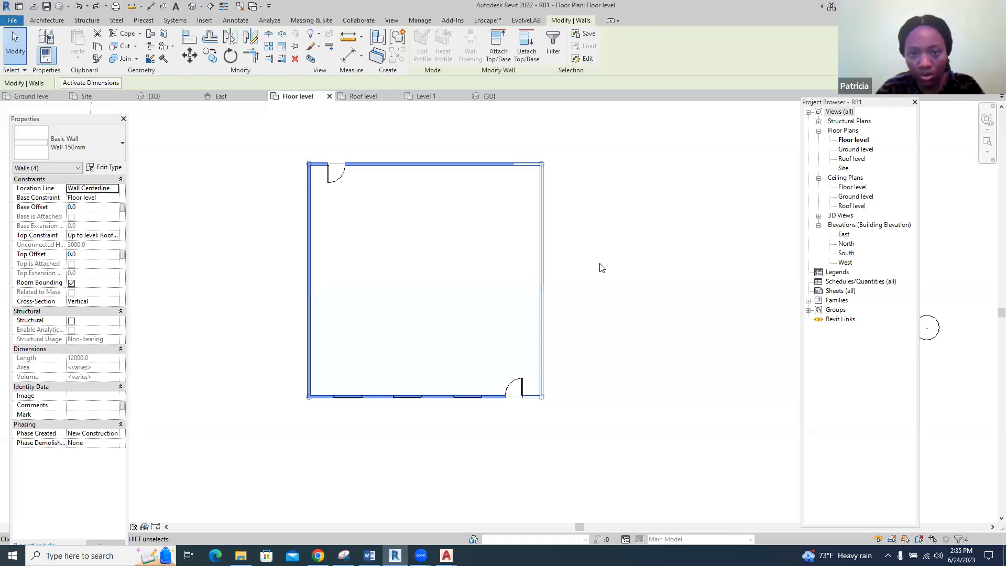
pyautogui.scroll(2, 522, 237)
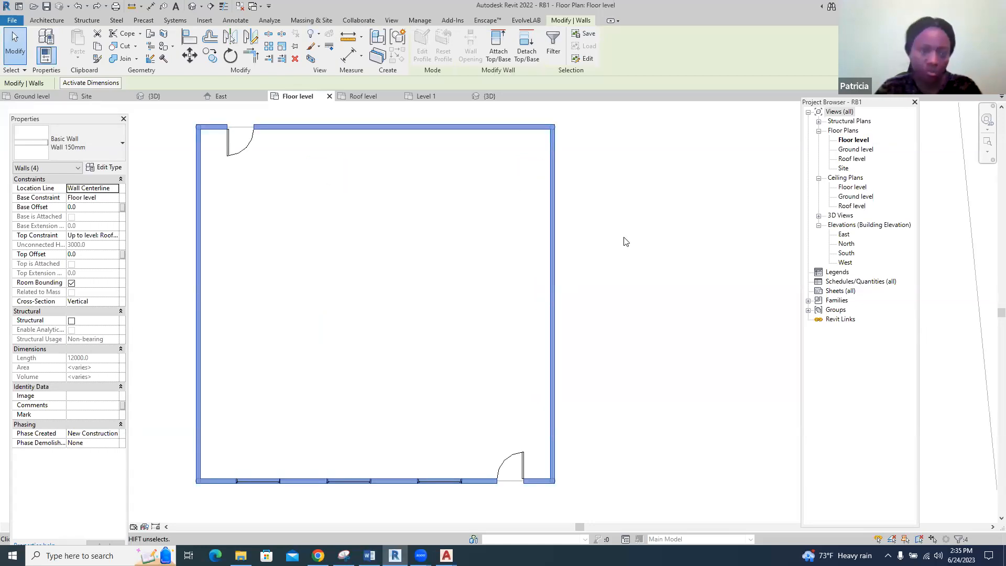
pyautogui.scroll(-1, 625, 241)
pyautogui.click(422, 519)
# Read the notes on selection windows and on adding or removing selected elements in Word, and return to Revit
pyautogui.click(370, 556)
pyautogui.scroll(-4, 478, 337)
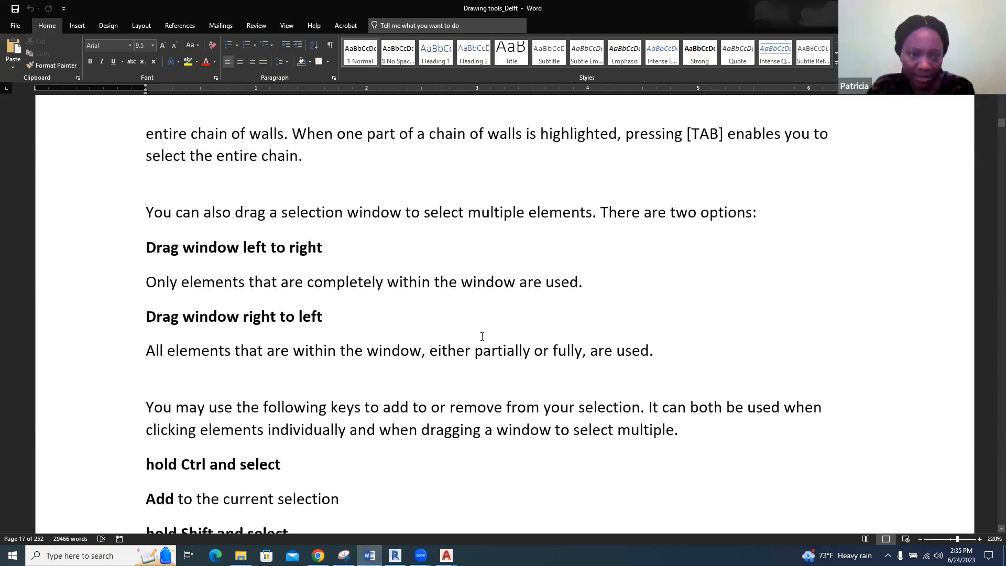
pyautogui.scroll(-3, 482, 336)
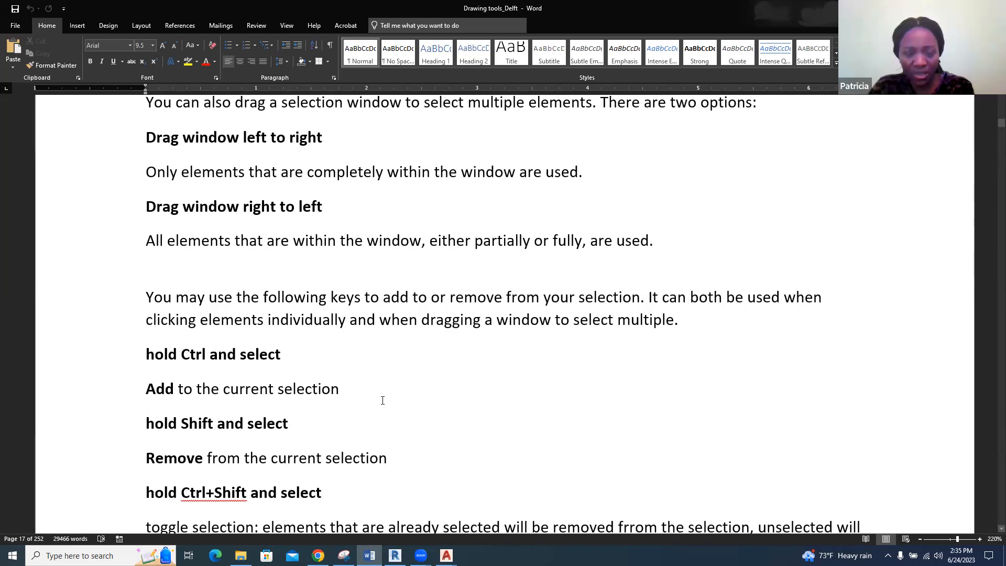
pyautogui.click(395, 556)
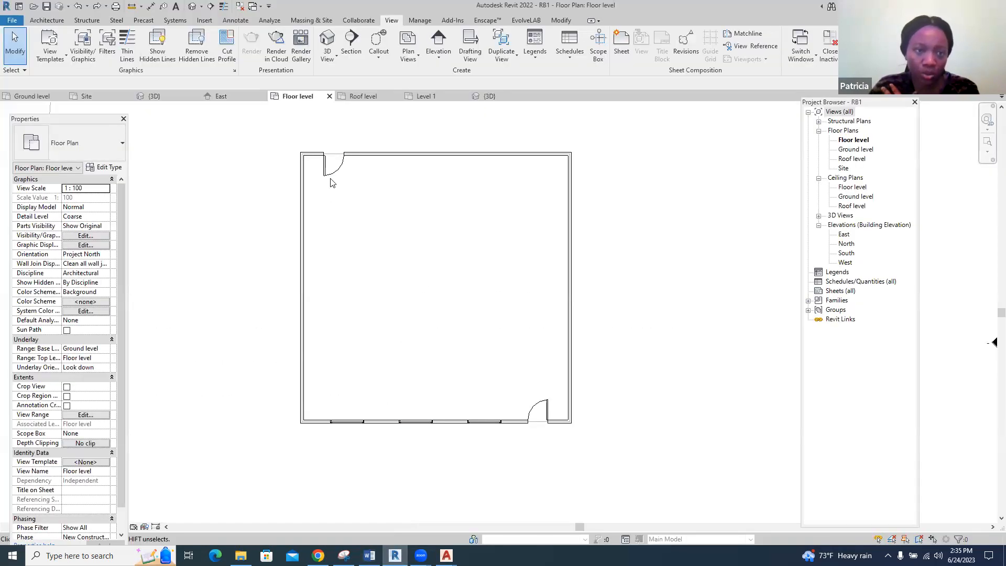
# Practise enclosing and crossing window selections over all and part of the floor plan, clearing the selection between attempts
pyautogui.moveTo(287, 129); pyautogui.dragTo(666, 465)
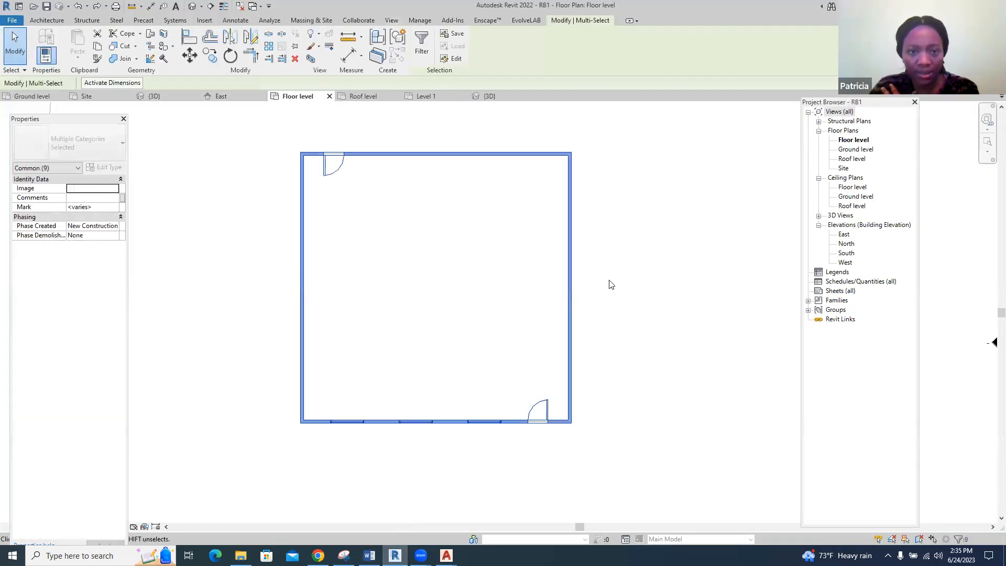
pyautogui.click(662, 218)
pyautogui.moveTo(694, 152); pyautogui.dragTo(394, 446)
pyautogui.click(657, 366)
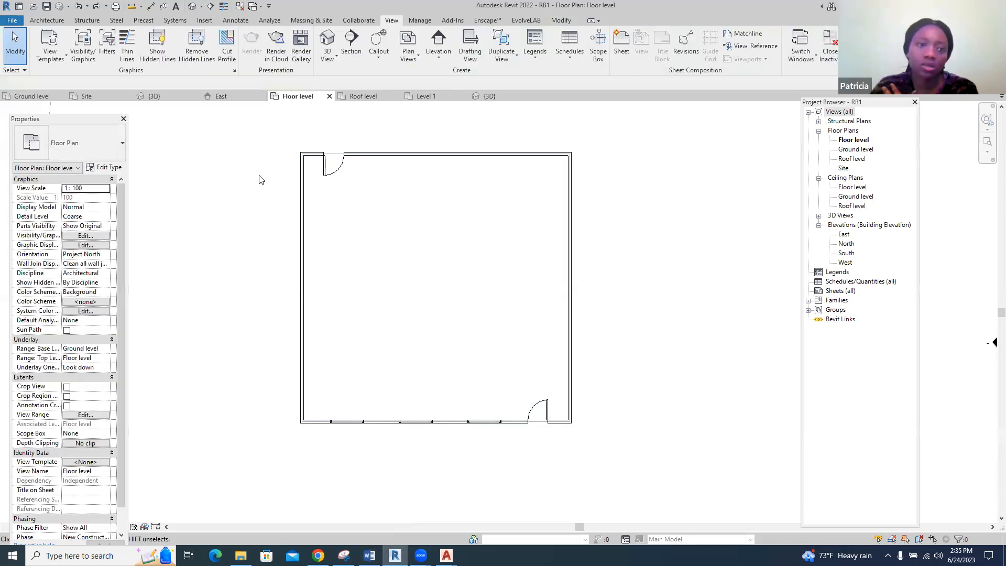
pyautogui.moveTo(253, 146); pyautogui.dragTo(469, 445)
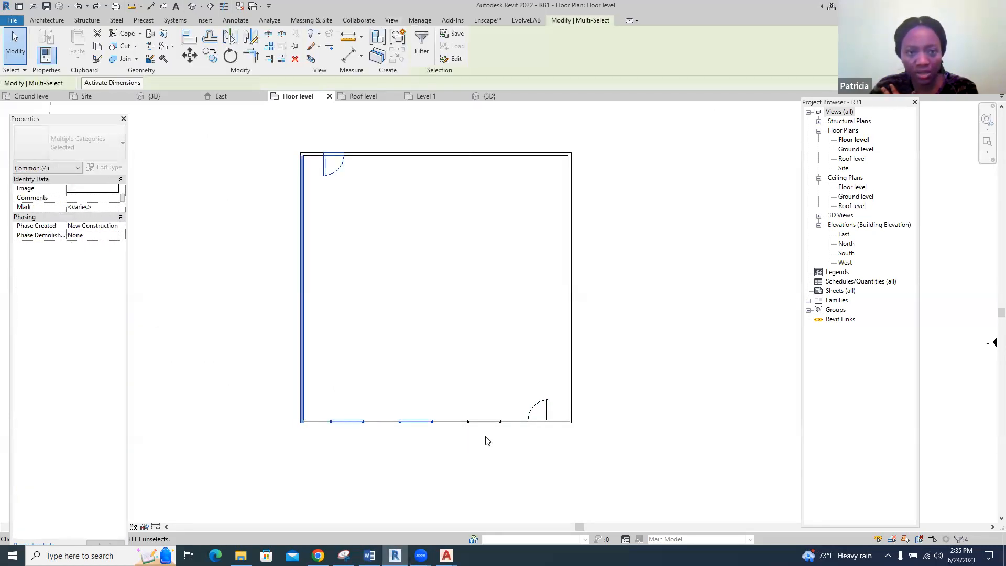
pyautogui.click(667, 150)
pyautogui.moveTo(684, 110); pyautogui.dragTo(465, 457)
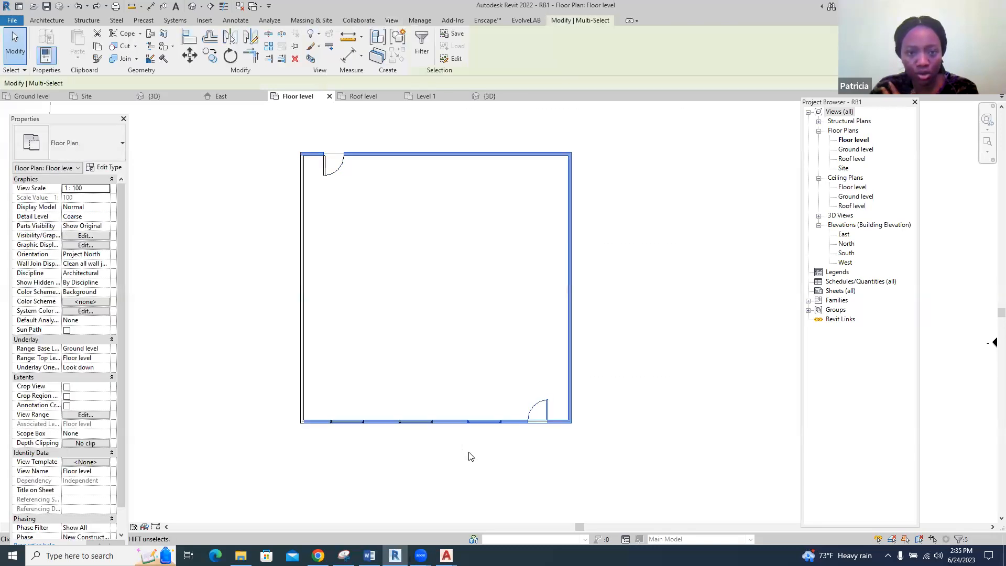
# Clear the selection and read the Word notes on toggling and restoring selections, project views, and 3D camera navigation with the Navigation Wheel
pyautogui.click(616, 422)
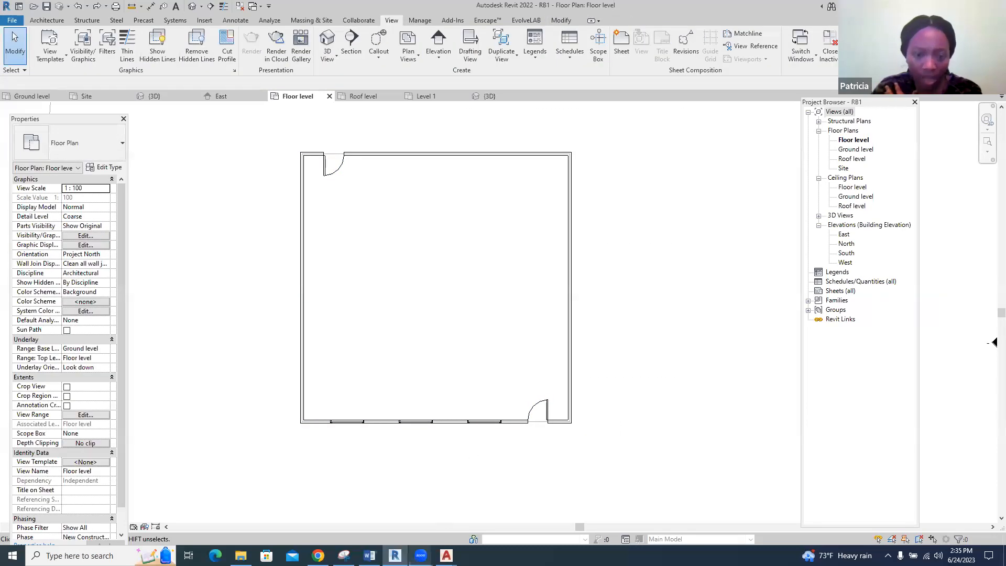
pyautogui.click(369, 556)
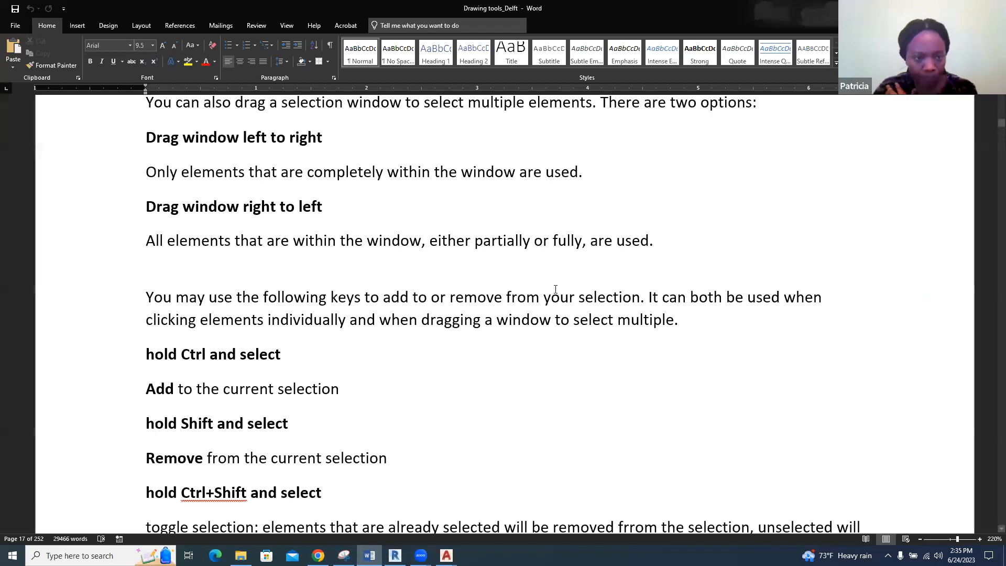
pyautogui.scroll(-5, 556, 289)
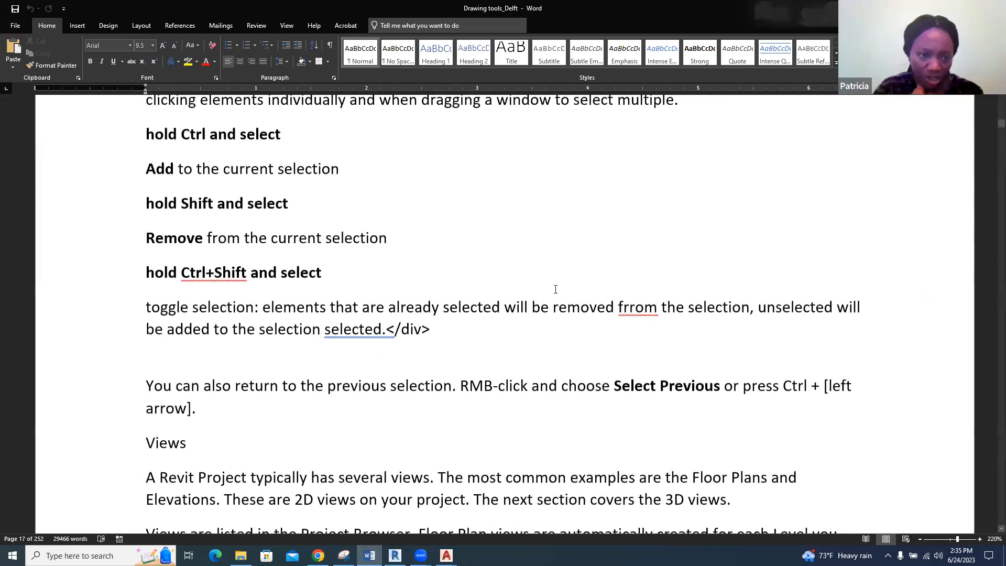
pyautogui.scroll(-1, 556, 289)
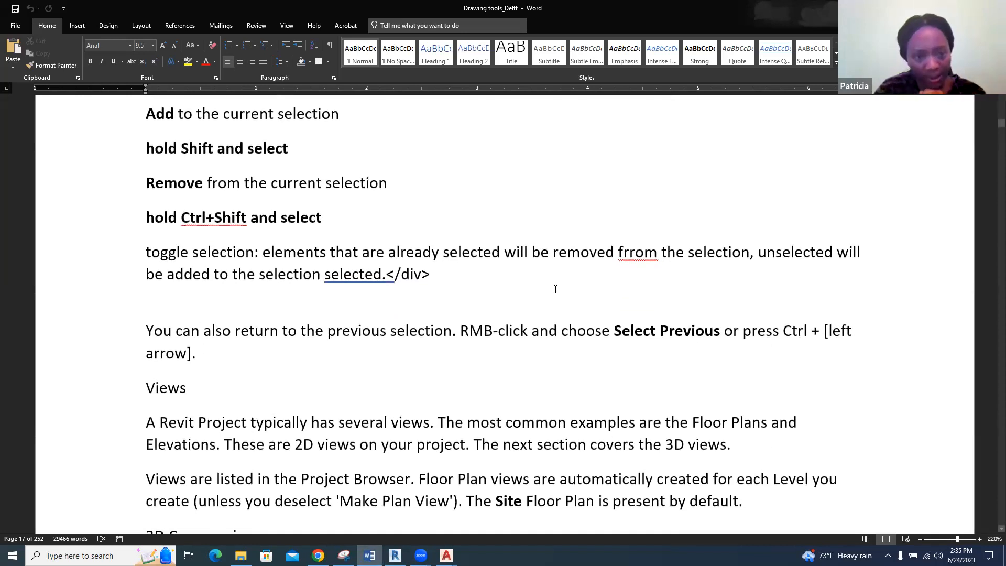
pyautogui.scroll(-3, 556, 290)
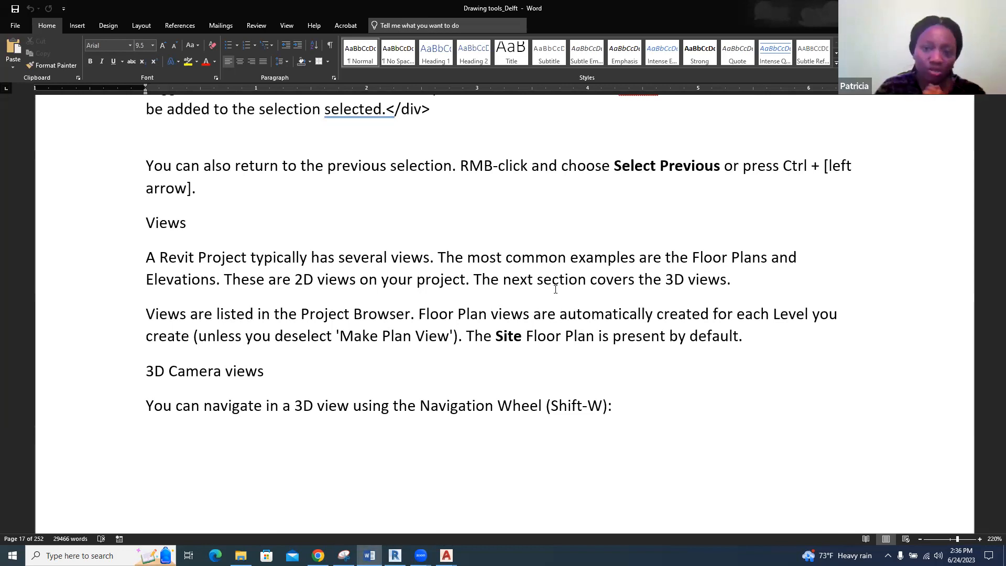
pyautogui.scroll(-1, 556, 290)
pyautogui.scroll(-1, 556, 289)
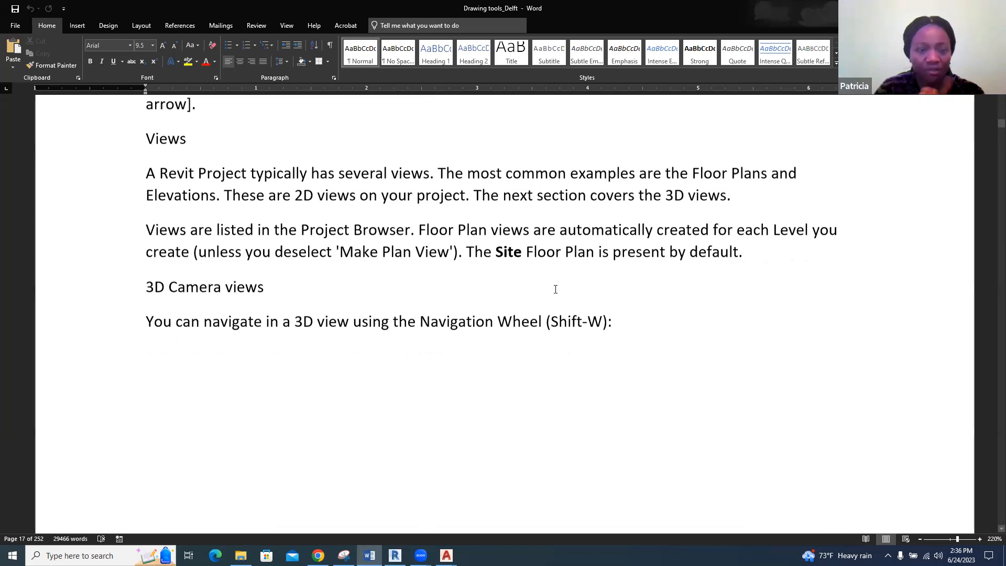
pyautogui.scroll(-2, 556, 290)
pyautogui.scroll(-1, 556, 289)
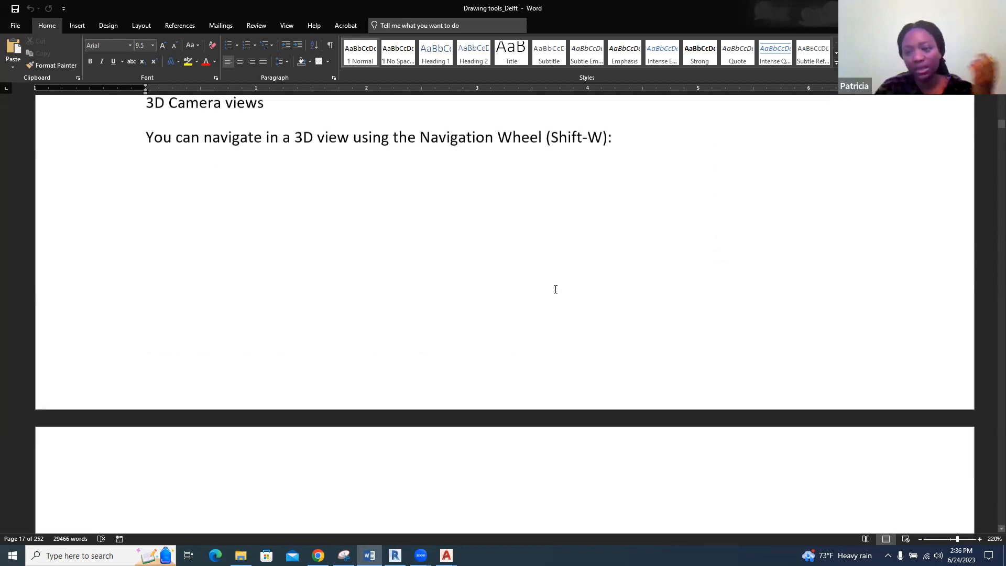
pyautogui.scroll(-6, 555, 290)
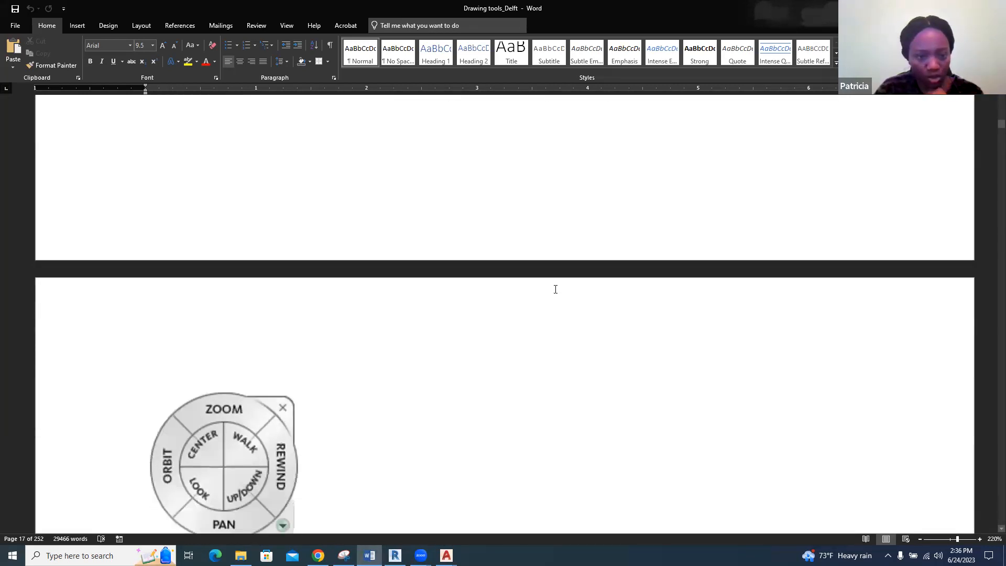
pyautogui.scroll(-4, 556, 290)
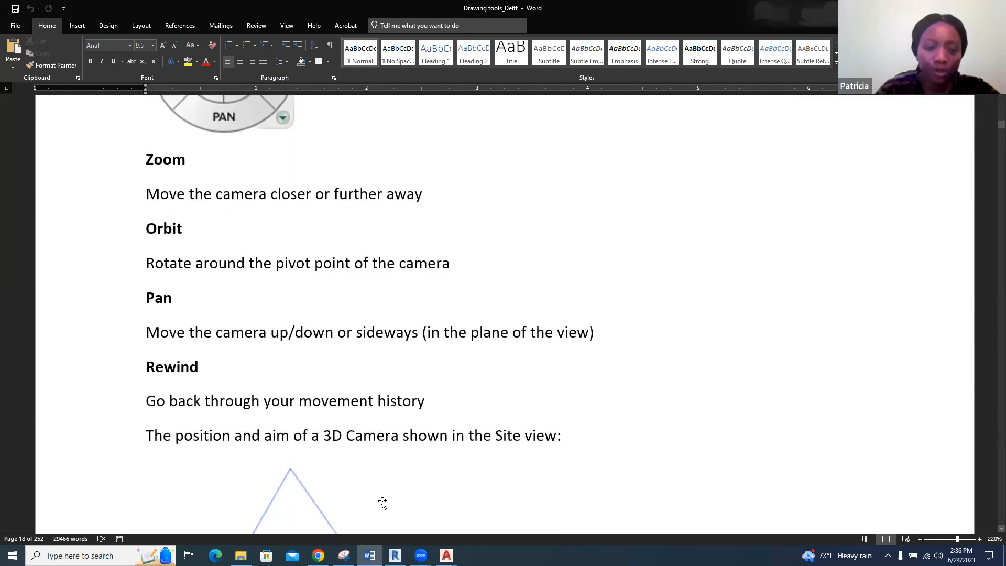
# Return to Revit, zoom the Floor level plan out to show the site boundary using the Navigation Wheel, and dismiss the wheel
pyautogui.click(395, 555)
pyautogui.scroll(2, 431, 370)
pyautogui.scroll(-2, 431, 371)
pyautogui.scroll(1, 431, 371)
pyautogui.click(988, 121)
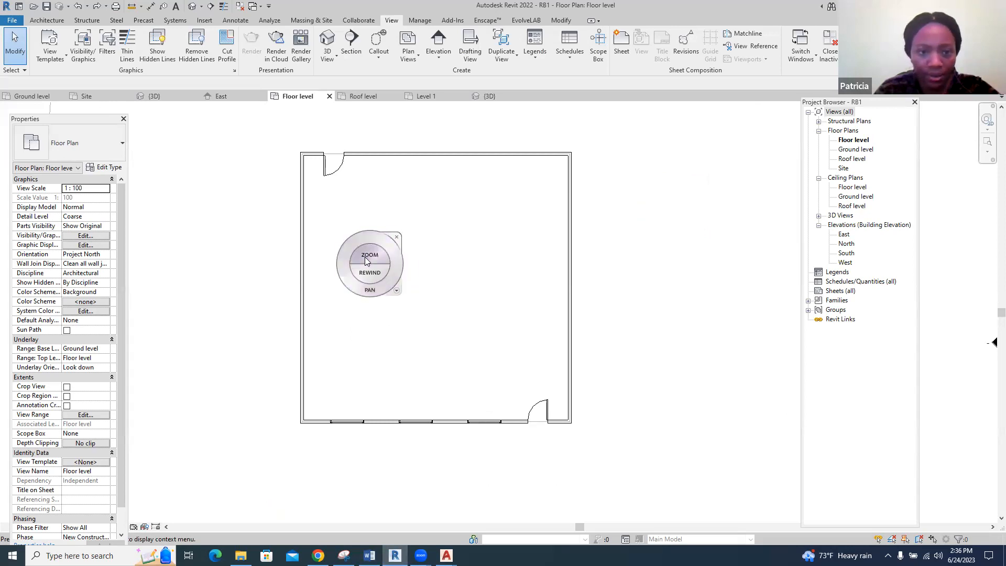
pyautogui.moveTo(365, 267); pyautogui.dragTo(361, 292)
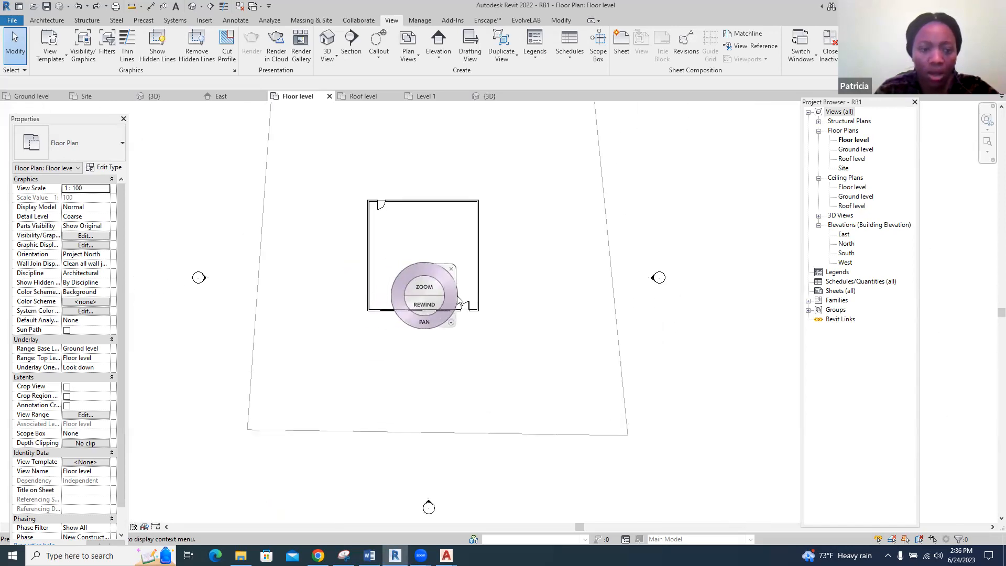
pyautogui.press('Escape')
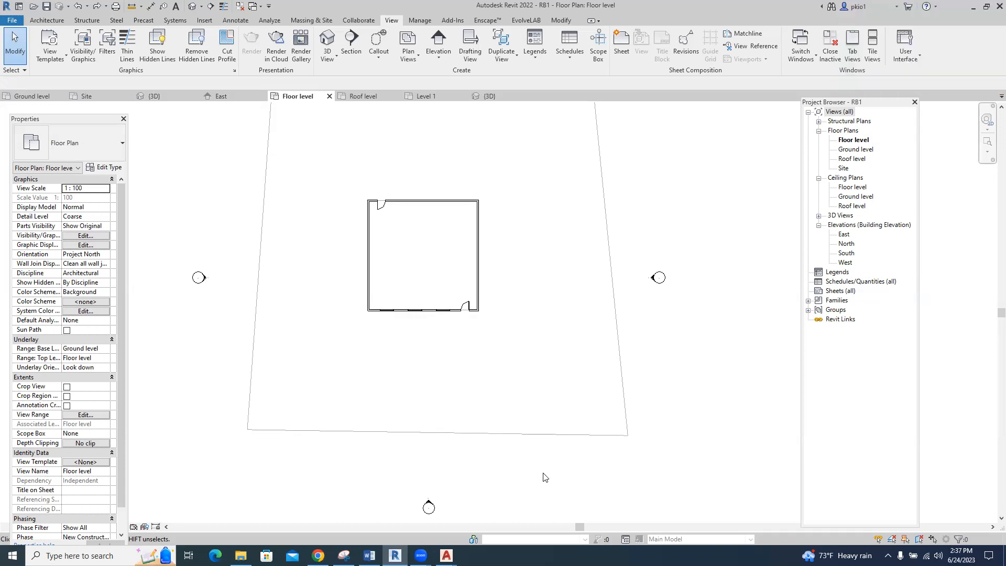
# Read the Word notes on showing a 3D camera, its pivot and Far Clip plane, and restoring missing interface elements
pyautogui.click(370, 556)
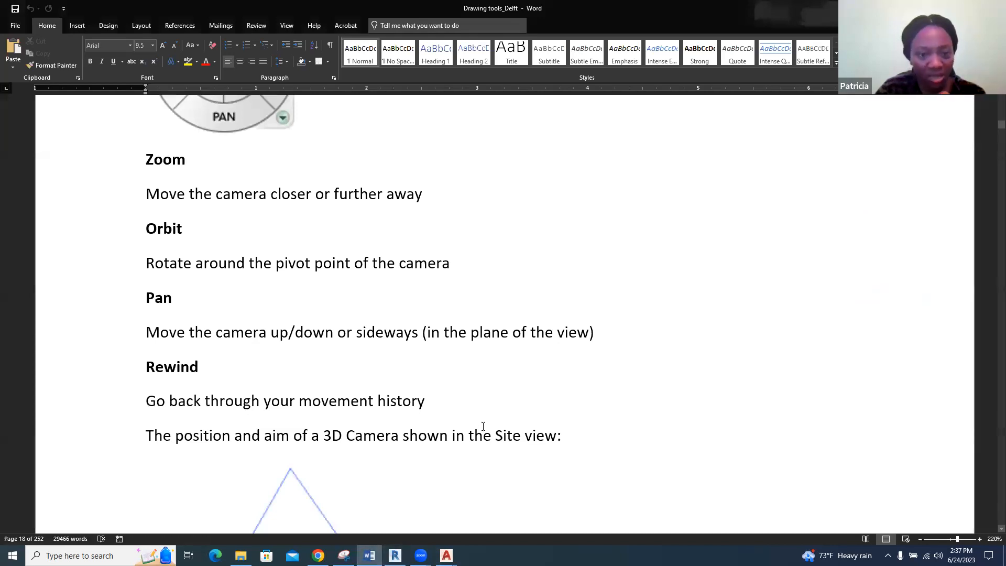
pyautogui.scroll(-5, 507, 376)
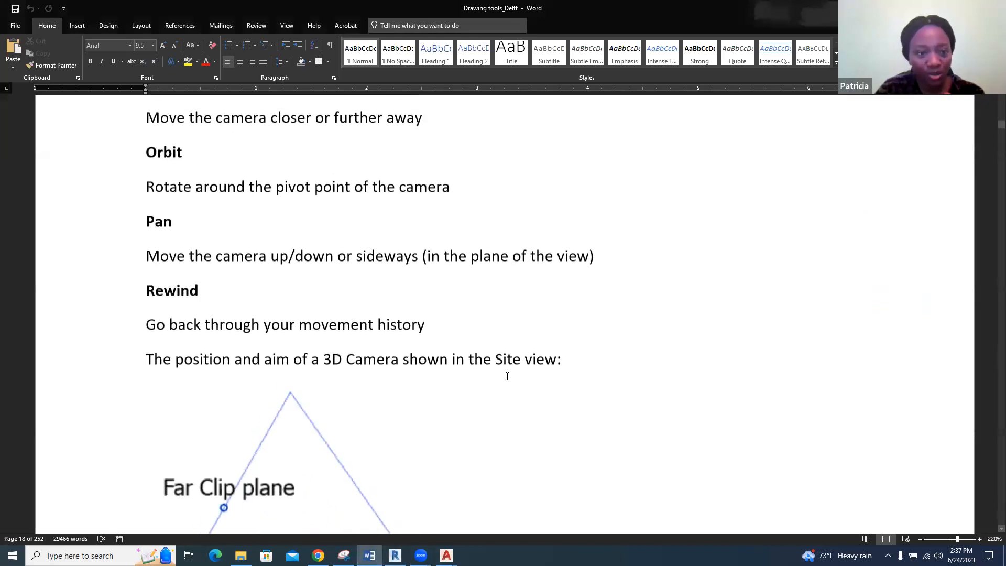
pyautogui.scroll(-5, 507, 376)
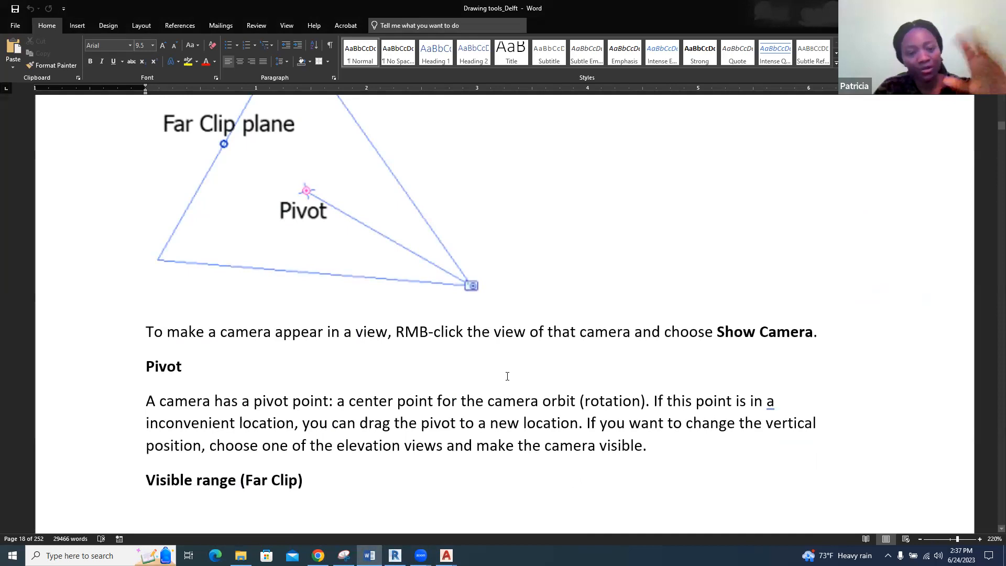
pyautogui.scroll(-10, 507, 376)
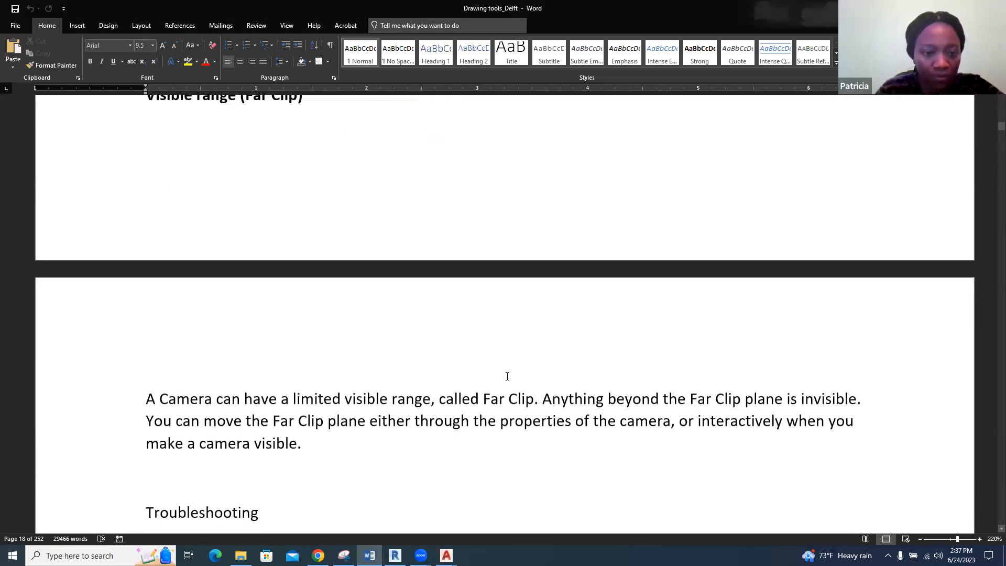
pyautogui.scroll(-2, 507, 377)
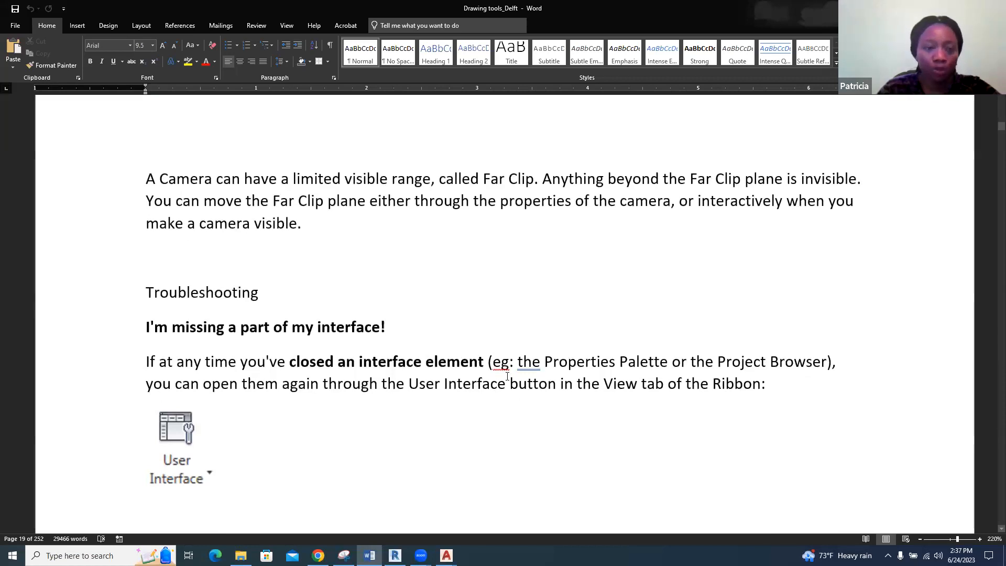
pyautogui.scroll(-1, 507, 377)
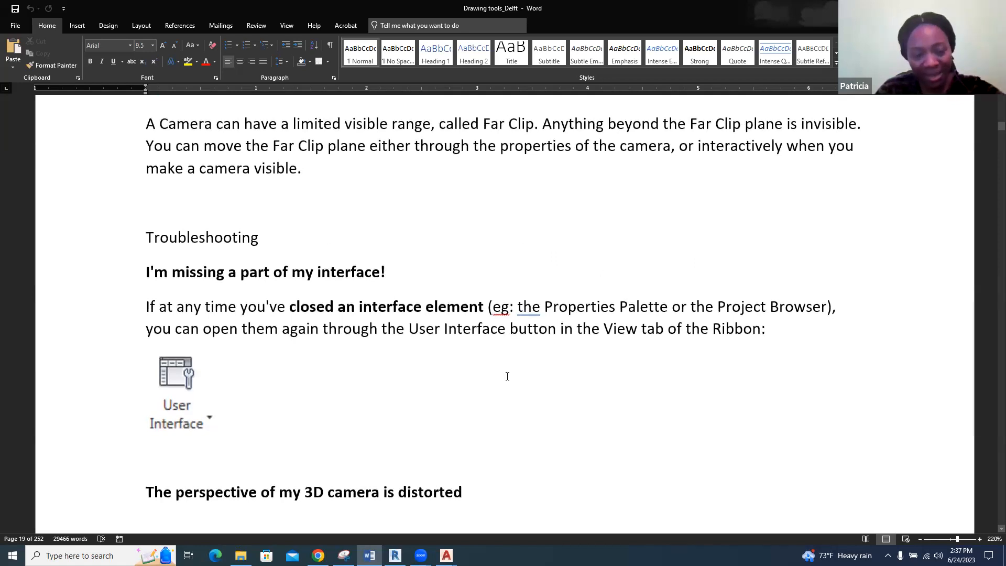
pyautogui.scroll(-2, 508, 377)
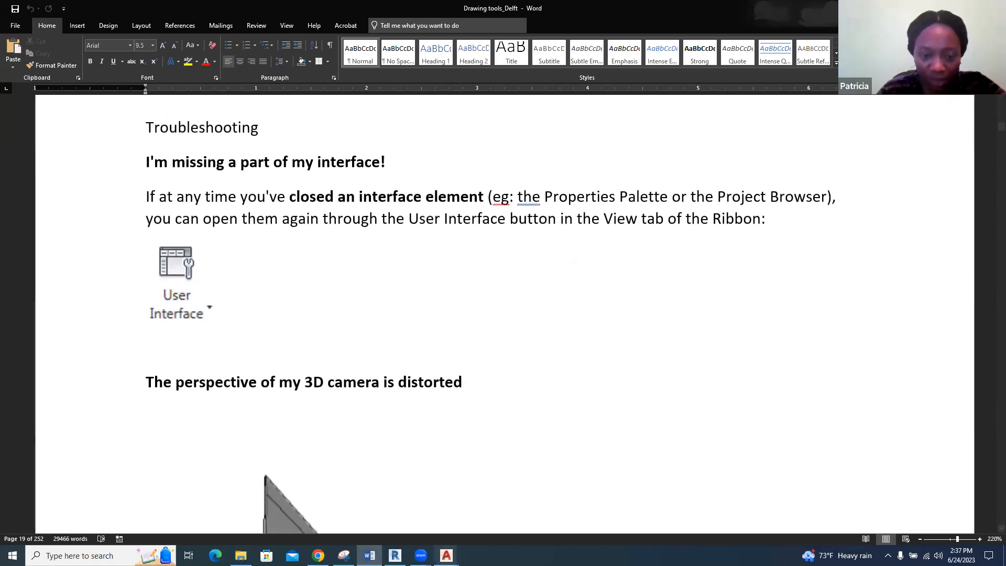
# Return to Revit and tile all the open views
pyautogui.click(395, 556)
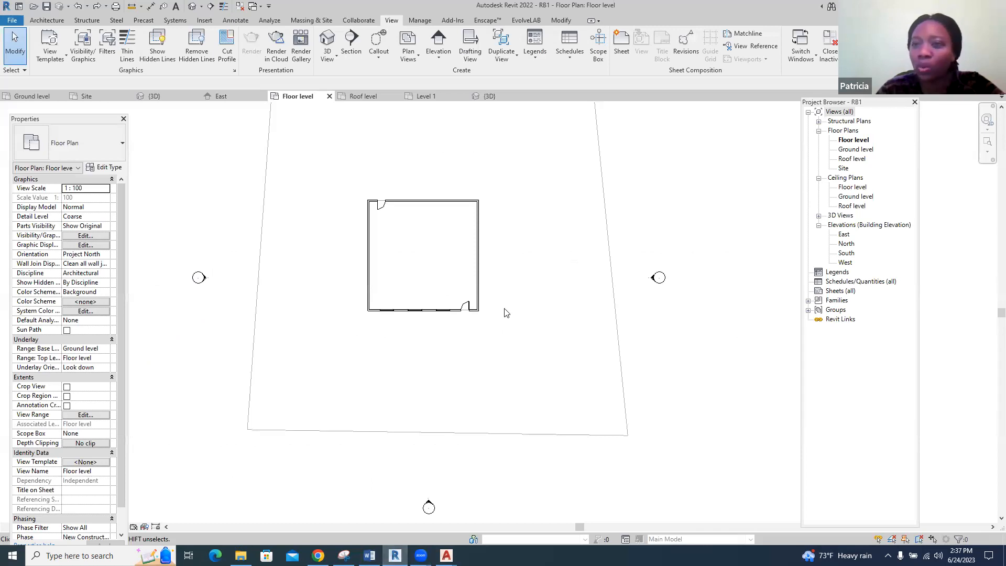
pyautogui.click(877, 47)
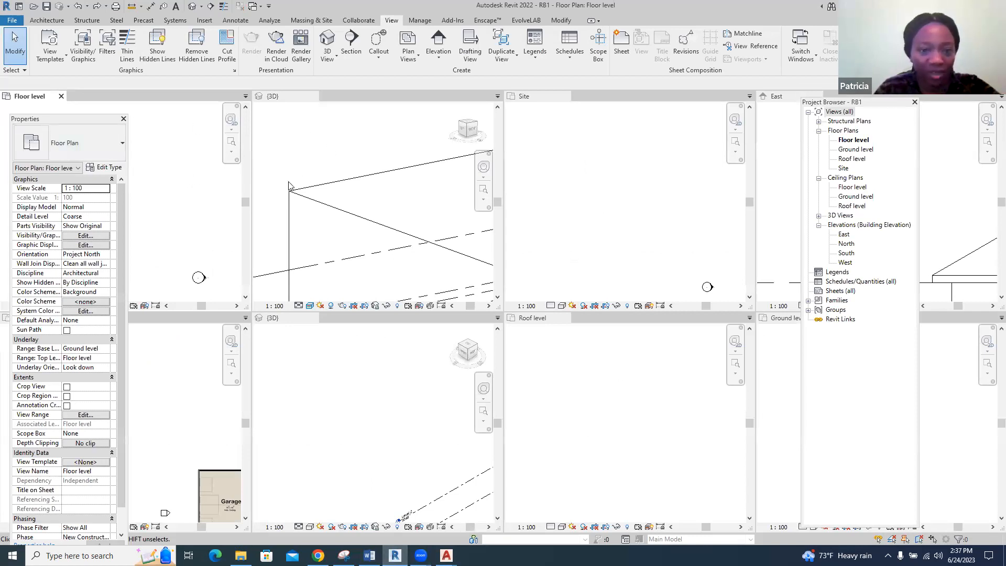
pyautogui.click(855, 46)
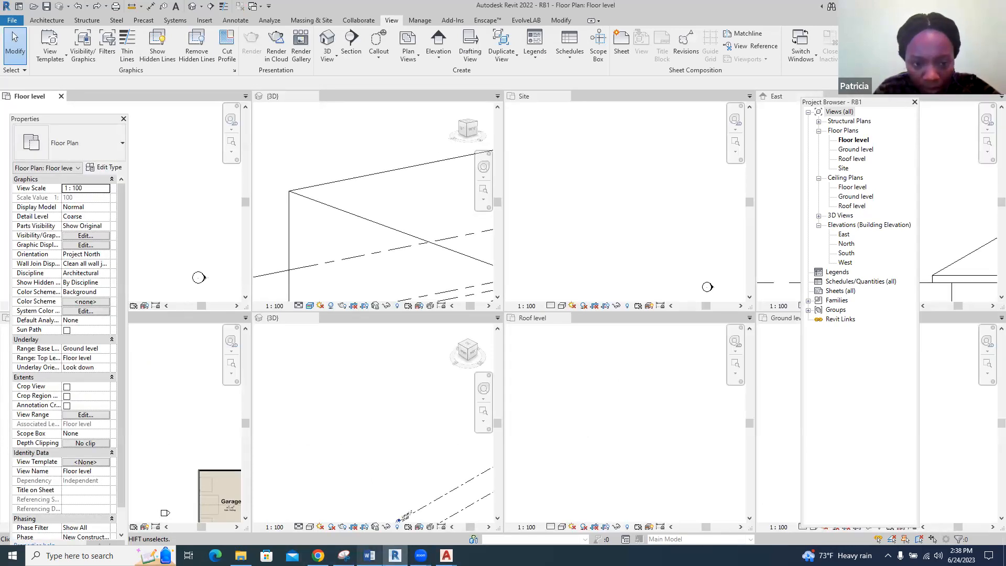
# Read the Word notes on correcting a distorted camera perspective through focal length, continuing to the contents of Revit Modeling: Basic Elements
pyautogui.click(367, 555)
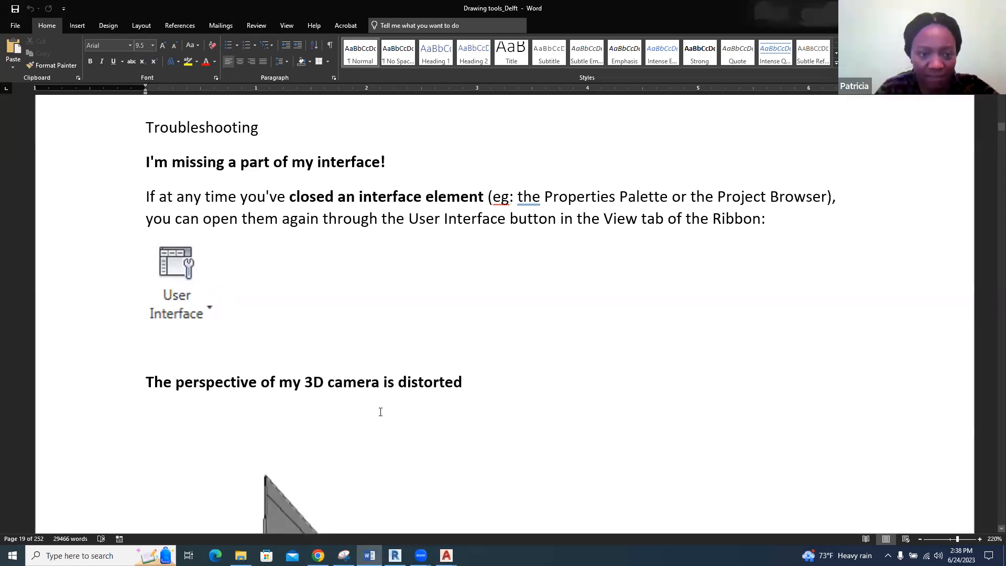
pyautogui.scroll(-5, 381, 412)
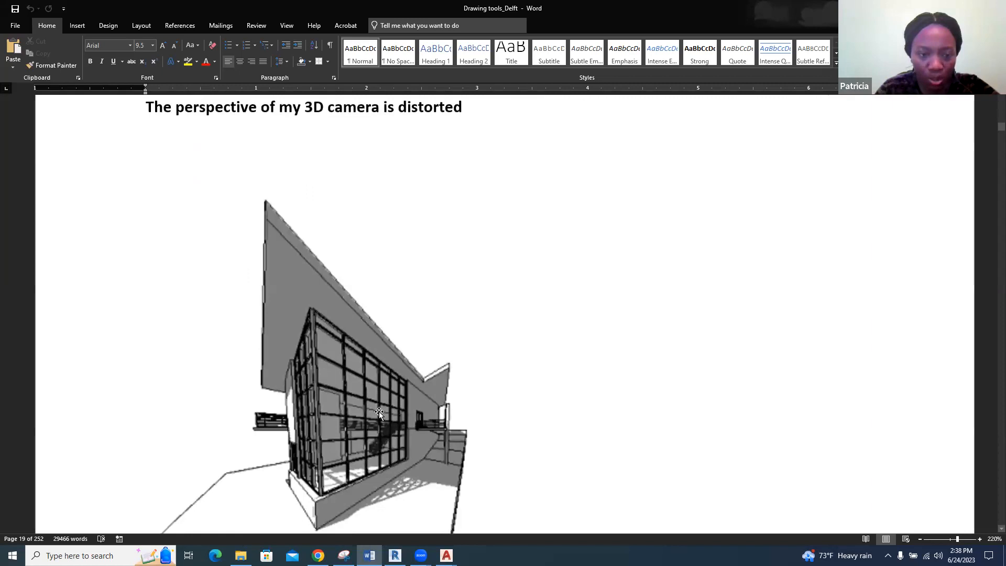
pyautogui.scroll(-10, 380, 414)
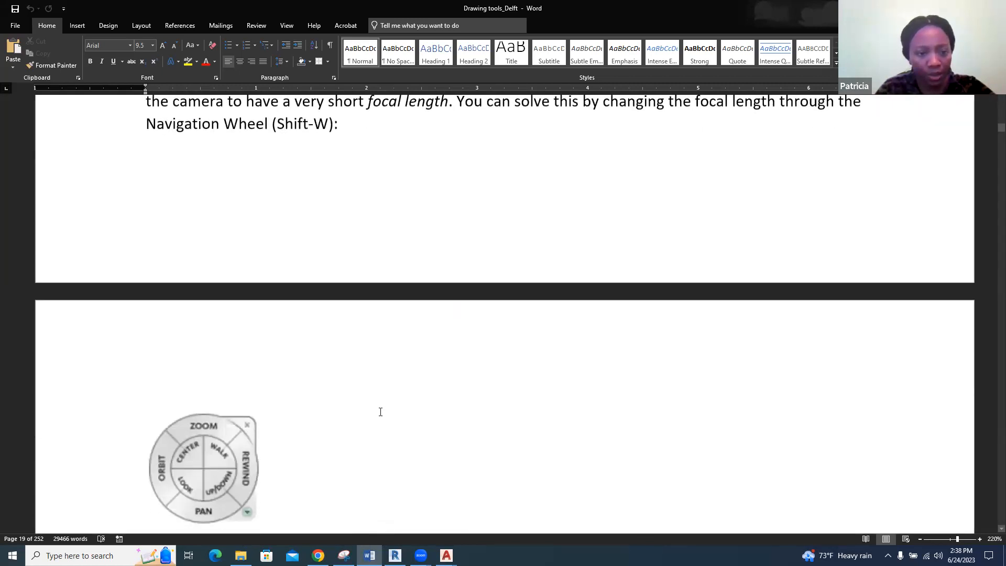
pyautogui.scroll(-3, 381, 412)
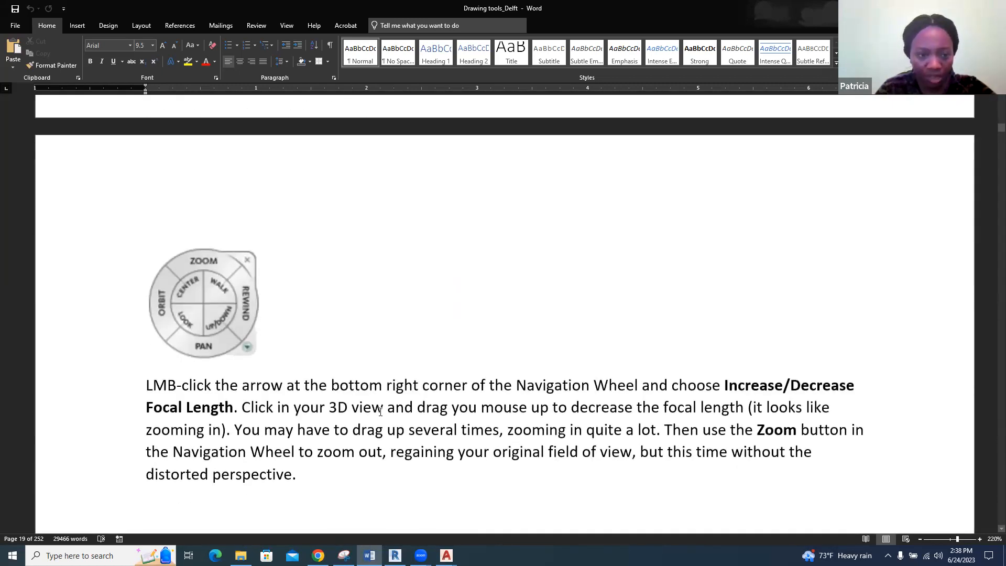
pyautogui.scroll(-9, 381, 412)
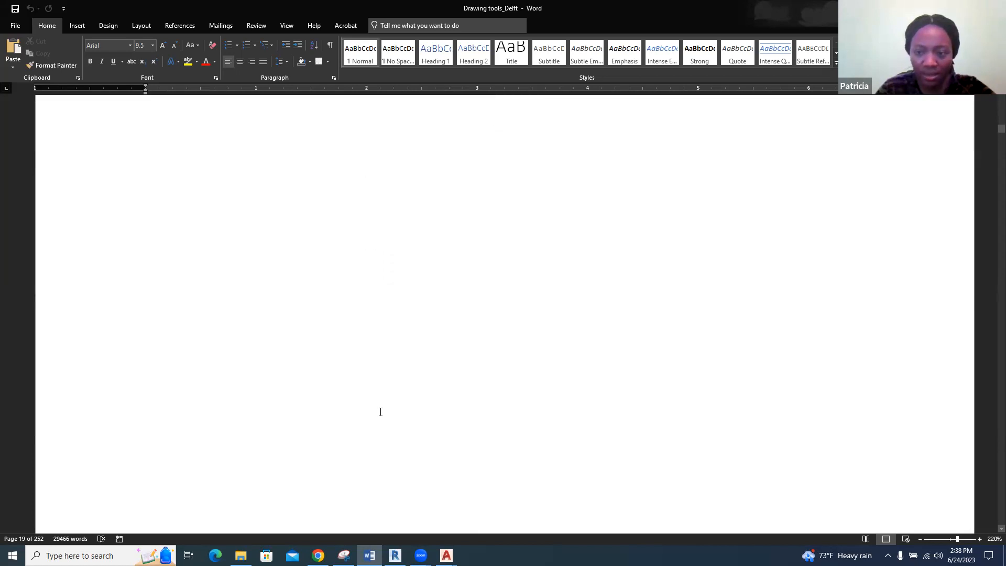
pyautogui.scroll(-10, 381, 412)
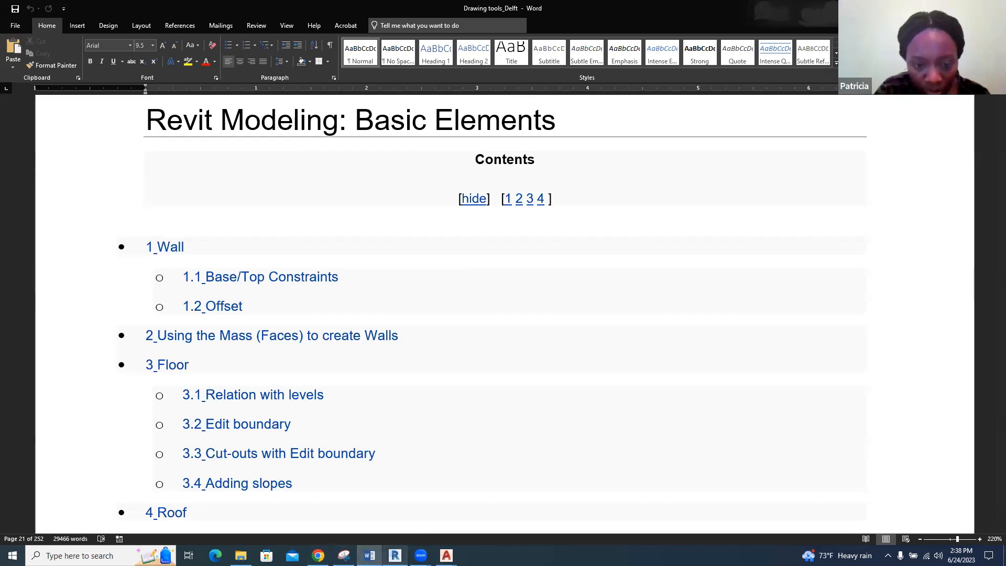
# Return to Revit and close the tiled Floor level, Level 1 and RB1 3D views
pyautogui.click(395, 556)
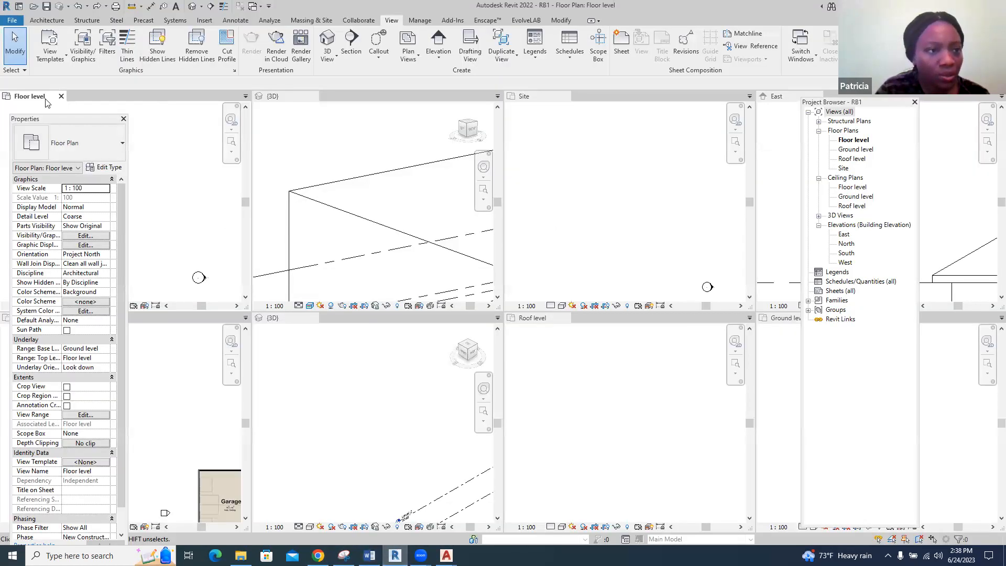
pyautogui.click(61, 97)
pyautogui.click(61, 97)
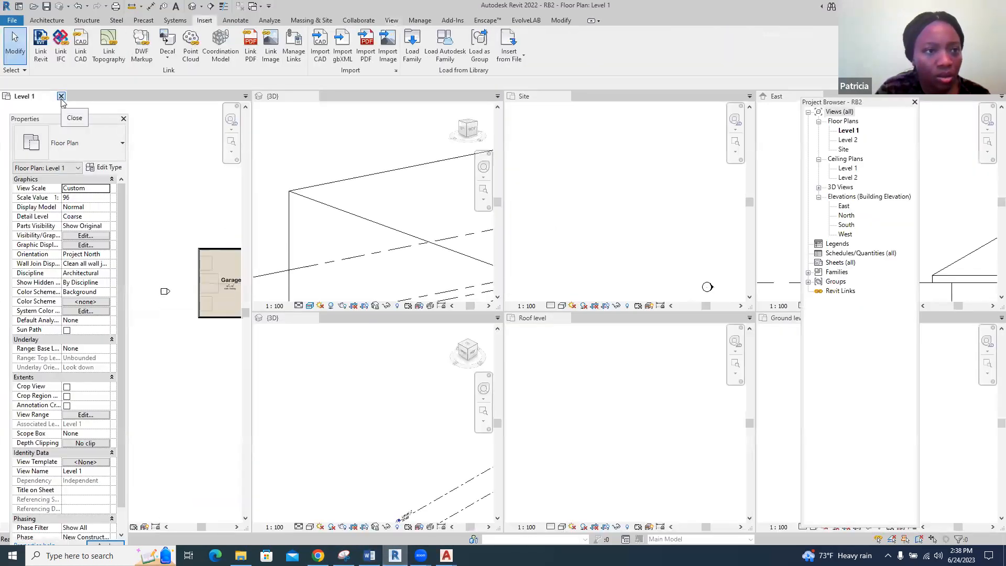
pyautogui.click(61, 97)
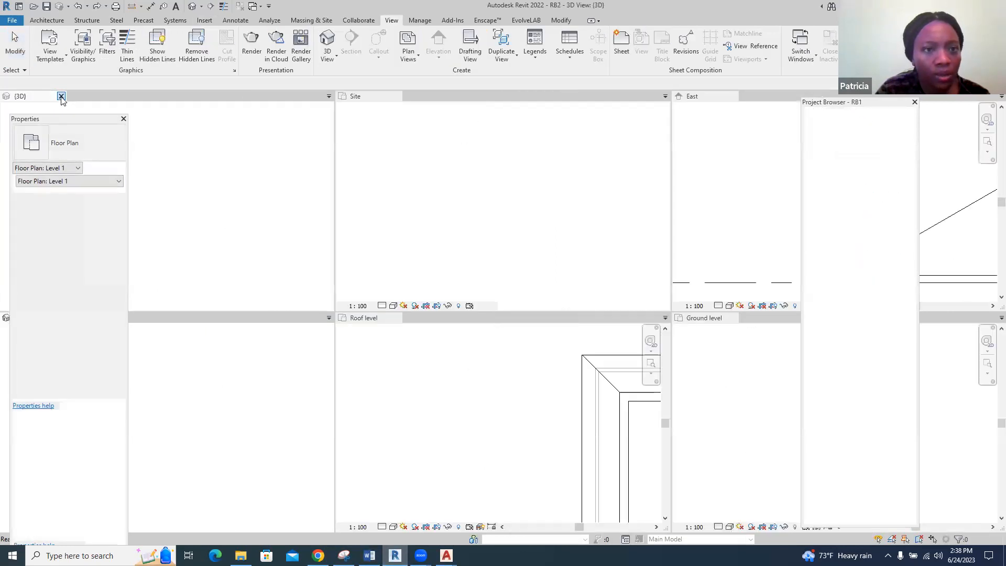
# Close the tiled Site and Roof level views of RB1
pyautogui.click(380, 97)
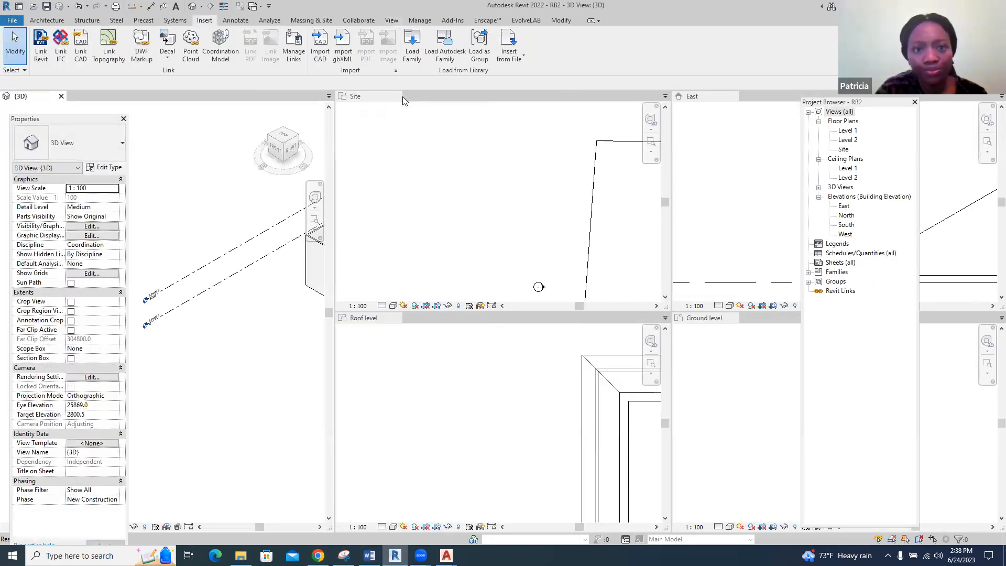
pyautogui.click(397, 96)
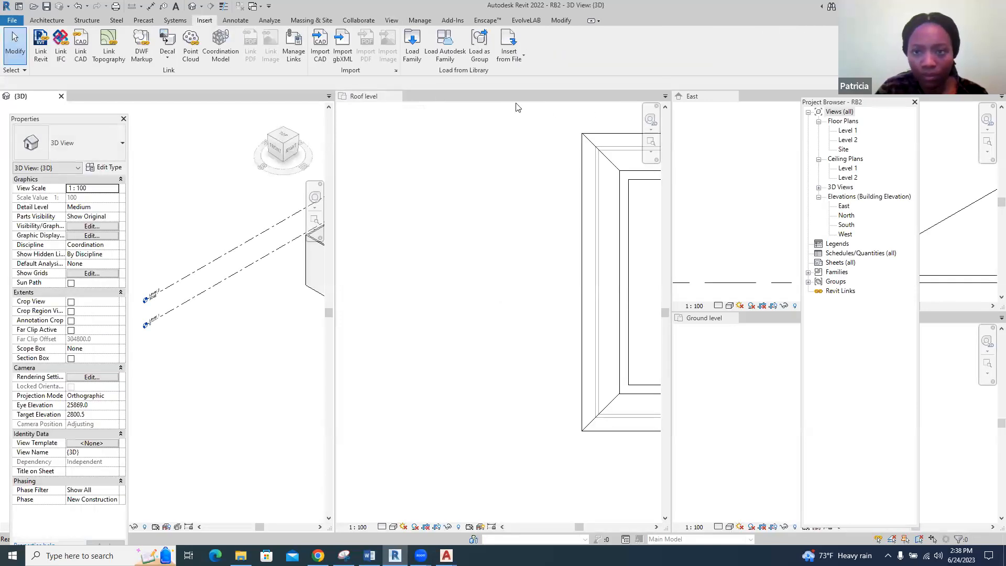
pyautogui.click(385, 98)
pyautogui.click(398, 96)
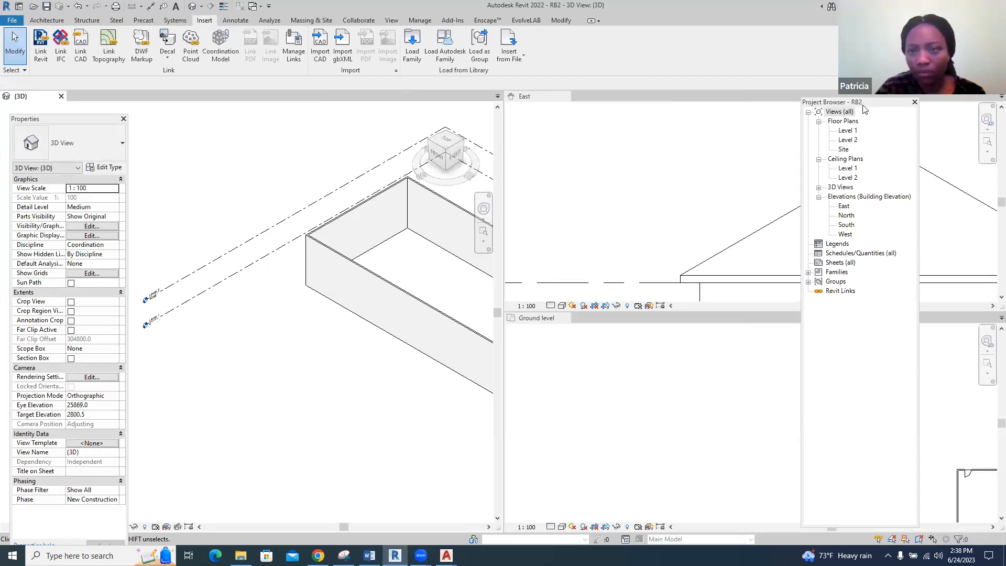
# Save the RB1 project from the save reminder and switch back to RB2's 3D view
pyautogui.click(977, 94)
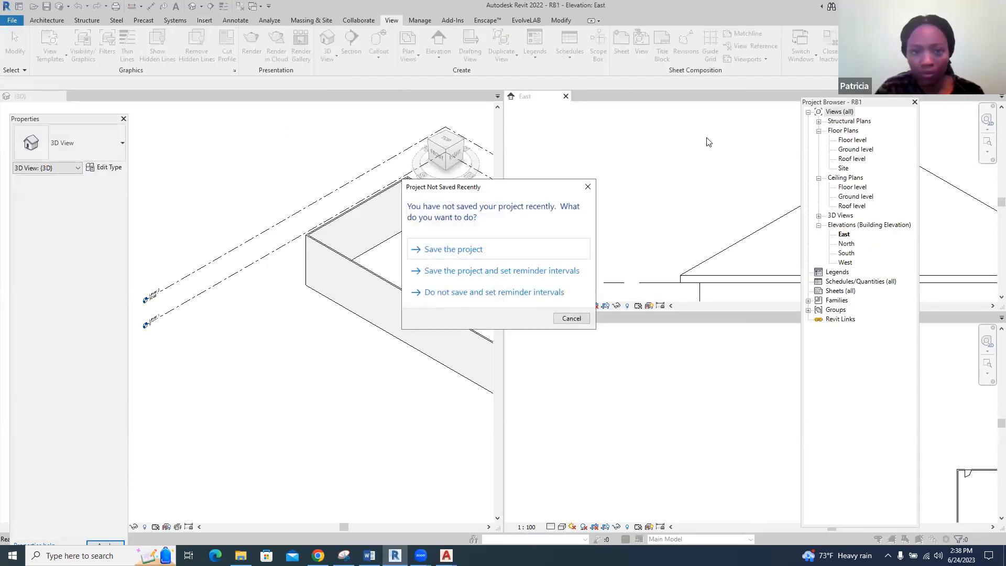
pyautogui.click(447, 255)
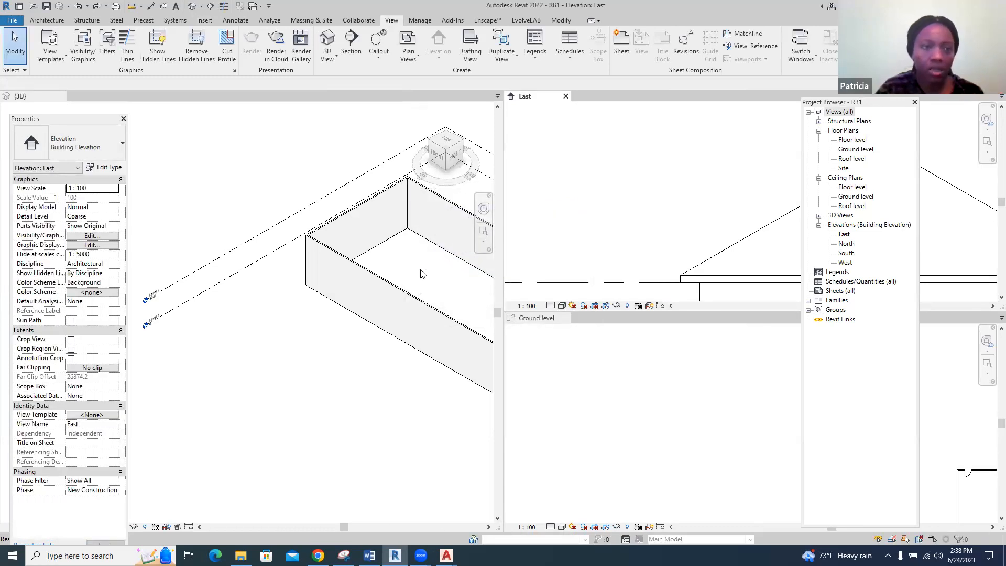
pyautogui.click(474, 95)
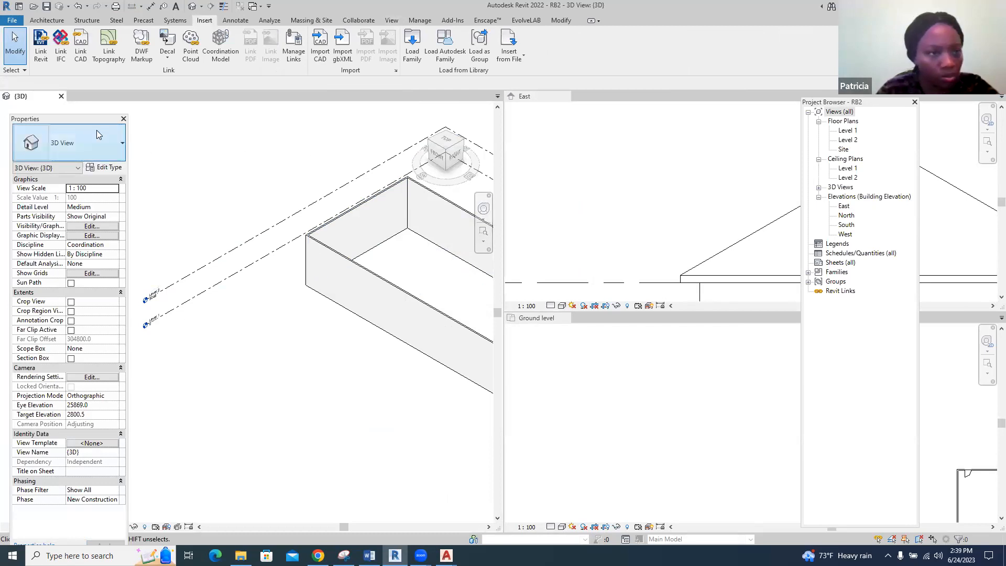
# Move the Properties palette next to the Project Browser and open RB2's Level 1 floor plan
pyautogui.moveTo(95, 126); pyautogui.dragTo(709, 127)
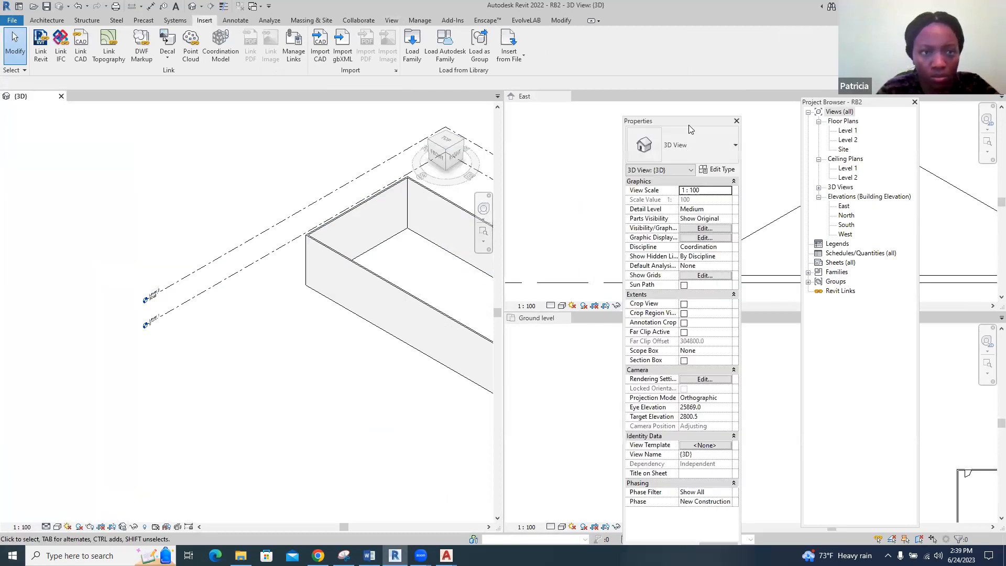
pyautogui.doubleClick(848, 131)
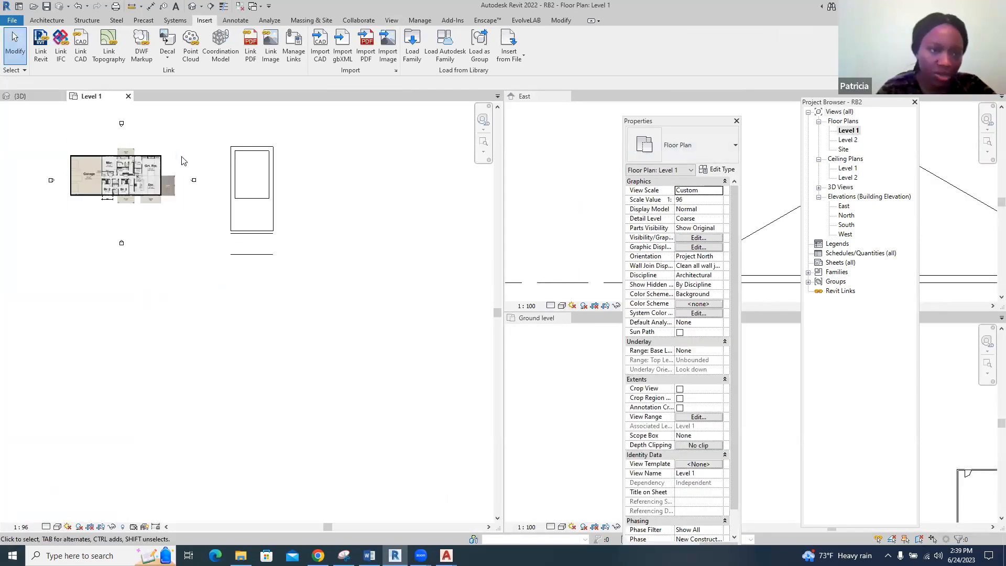
pyautogui.scroll(5, 269, 141)
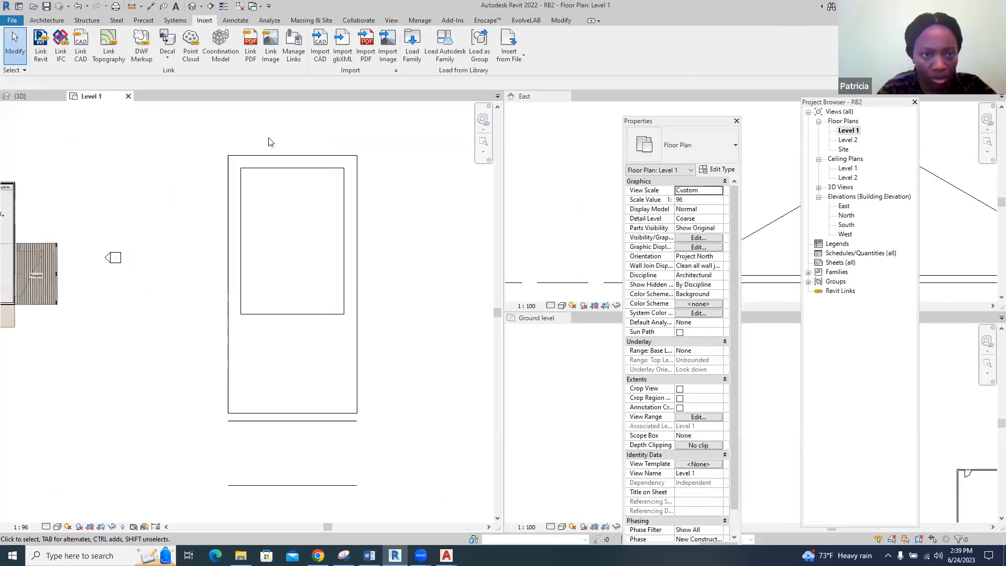
pyautogui.scroll(1, 269, 140)
pyautogui.click(49, 22)
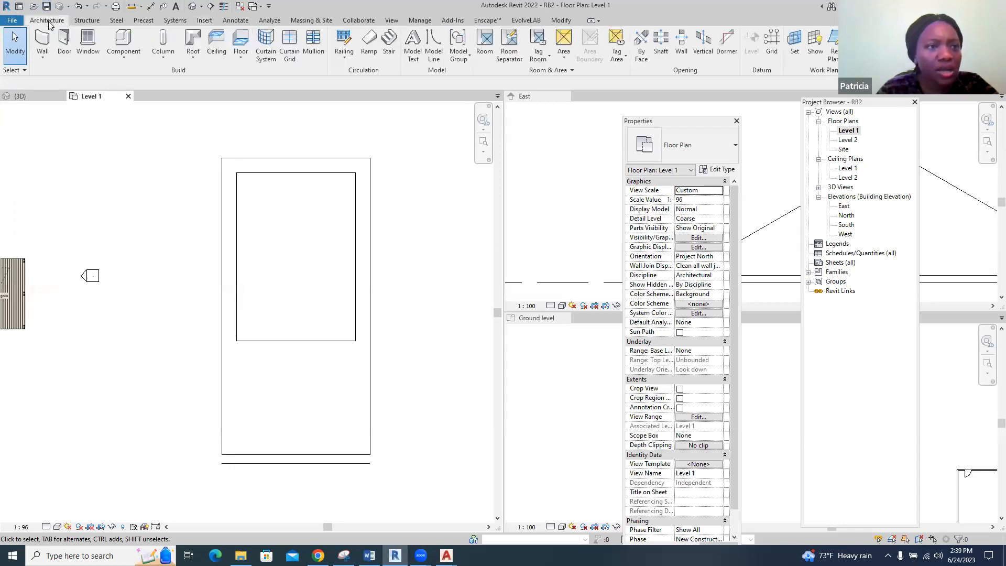
# Widen the Level 1 view's pane so it fills almost the whole drawing area
pyautogui.click(501, 253)
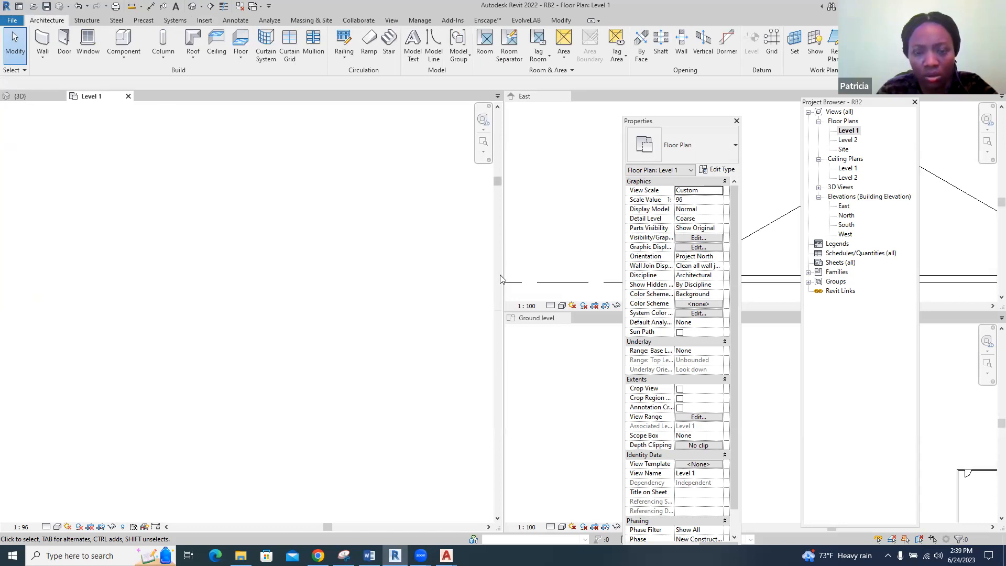
pyautogui.moveTo(502, 280); pyautogui.dragTo(996, 280)
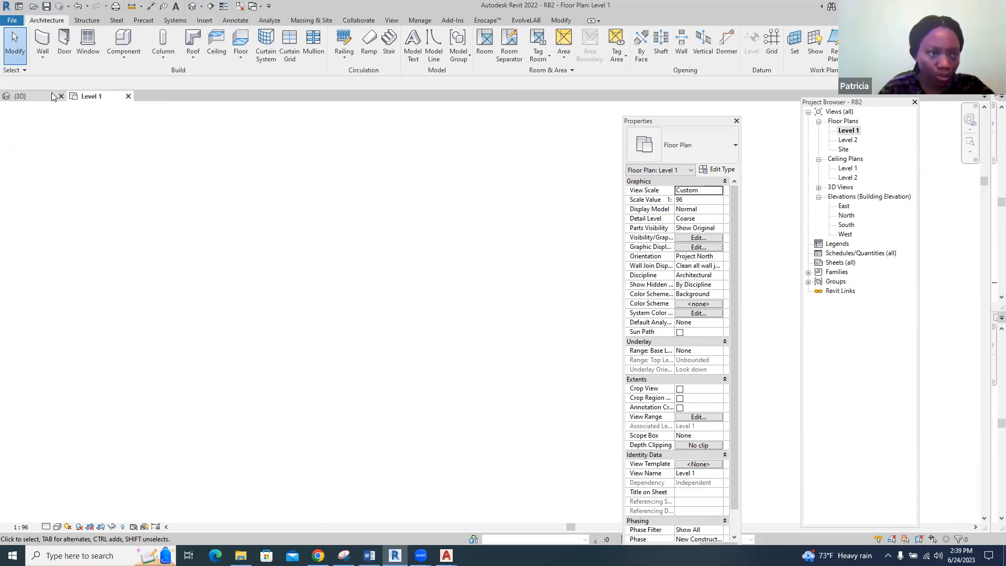
pyautogui.click(21, 96)
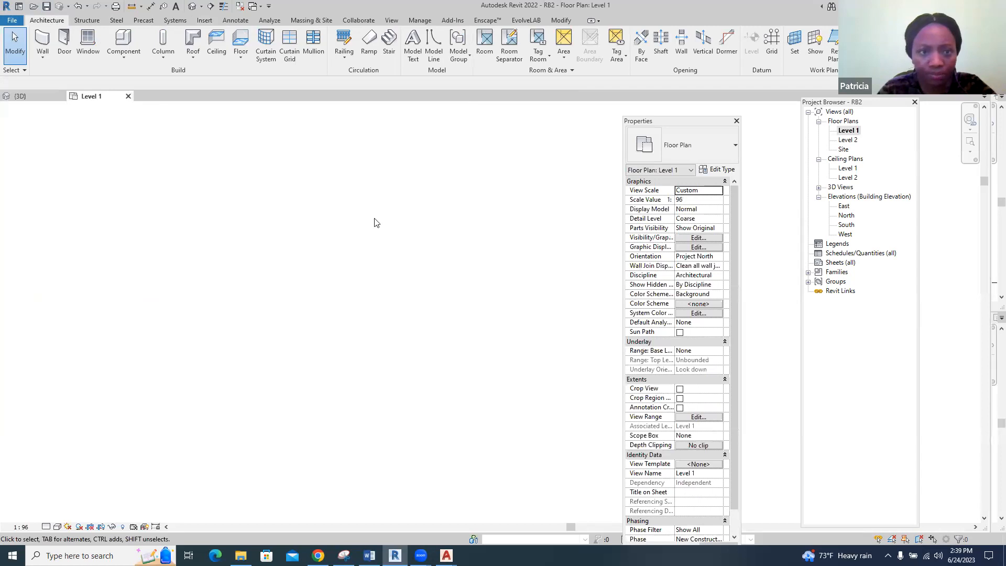
pyautogui.scroll(-2, 356, 225)
pyautogui.scroll(2, 338, 303)
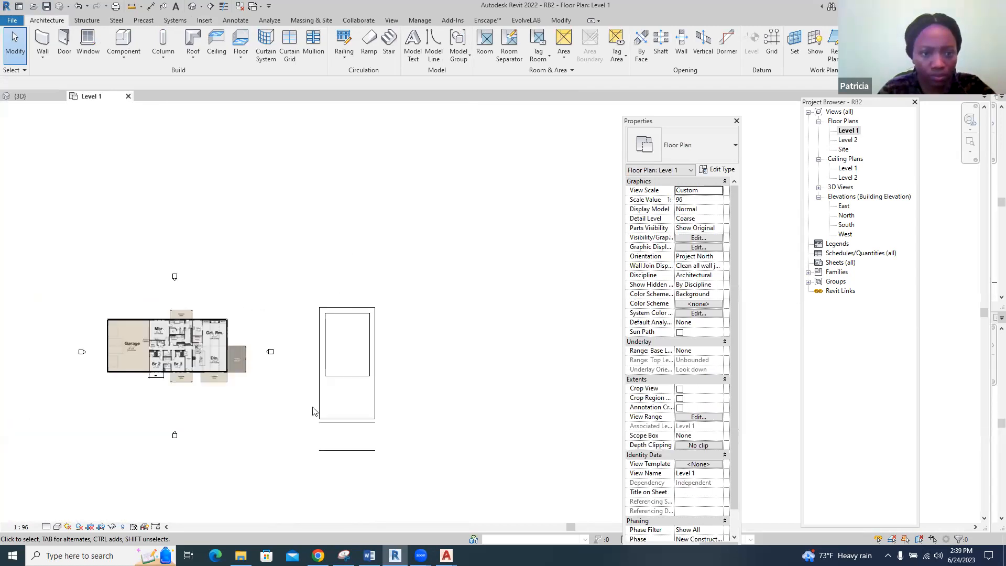
pyautogui.scroll(2, 316, 411)
pyautogui.scroll(3, 337, 359)
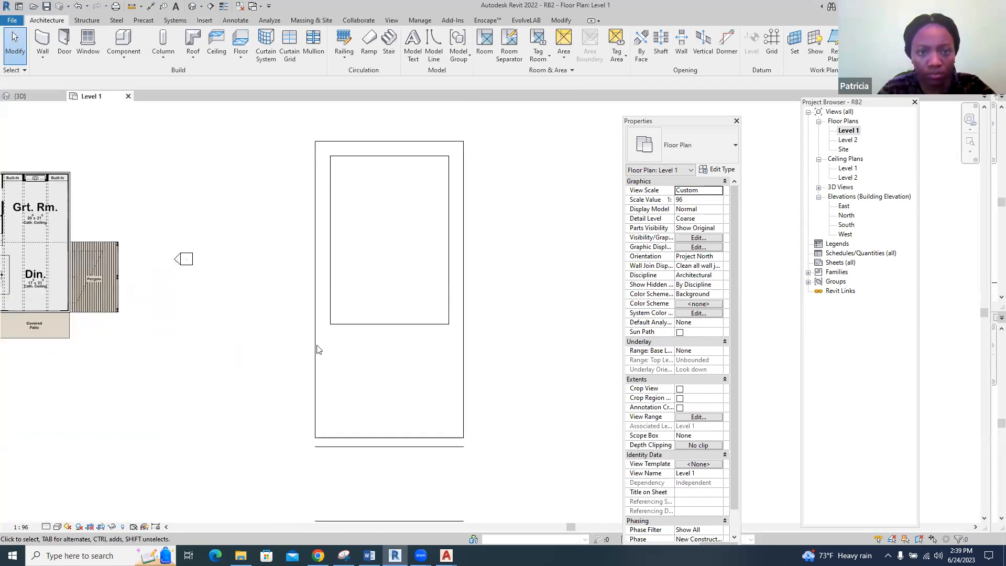
# Open RB2's Site floor plan
pyautogui.doubleClick(844, 149)
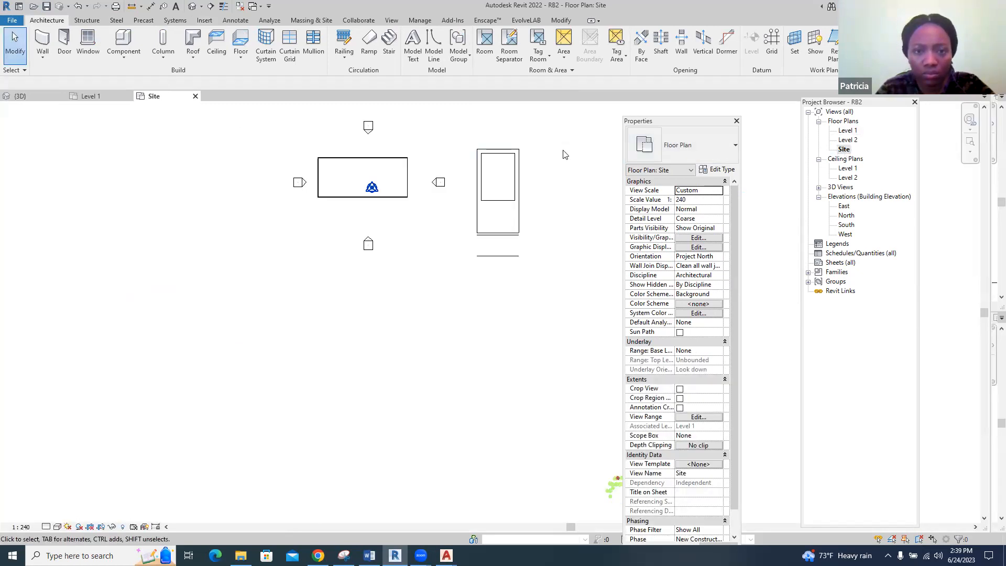
pyautogui.scroll(2, 562, 152)
pyautogui.scroll(1, 514, 129)
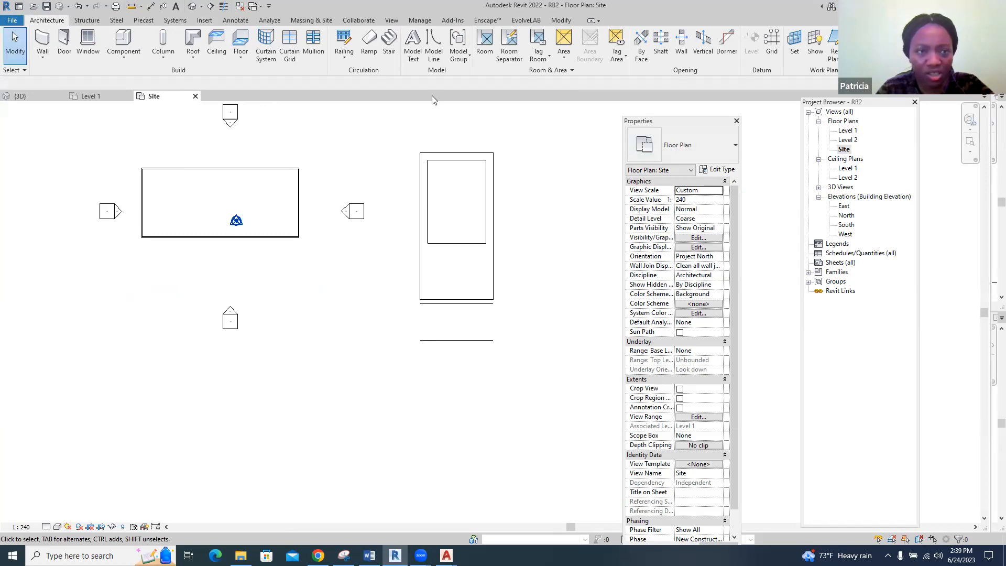
# Start a toposurface and place two points at absolute elevation 600, beyond the upper corners of the nested rectangles
pyautogui.click(317, 21)
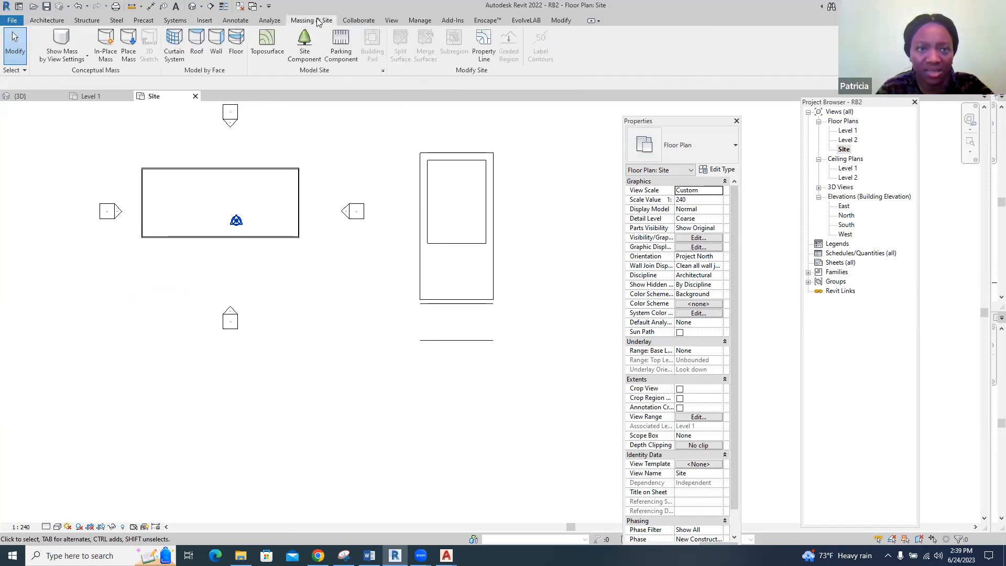
pyautogui.click(268, 42)
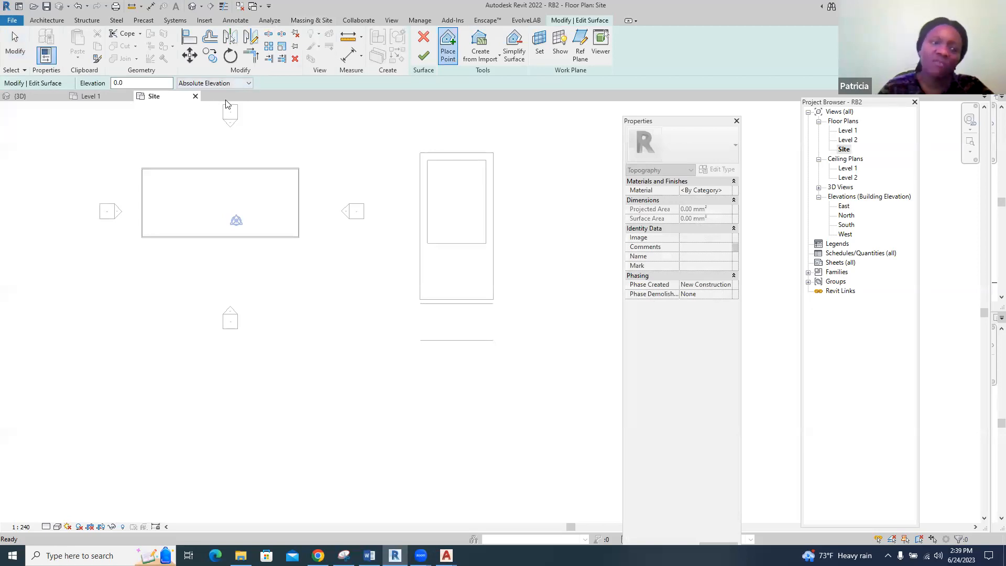
pyautogui.click(114, 83)
pyautogui.write('6')
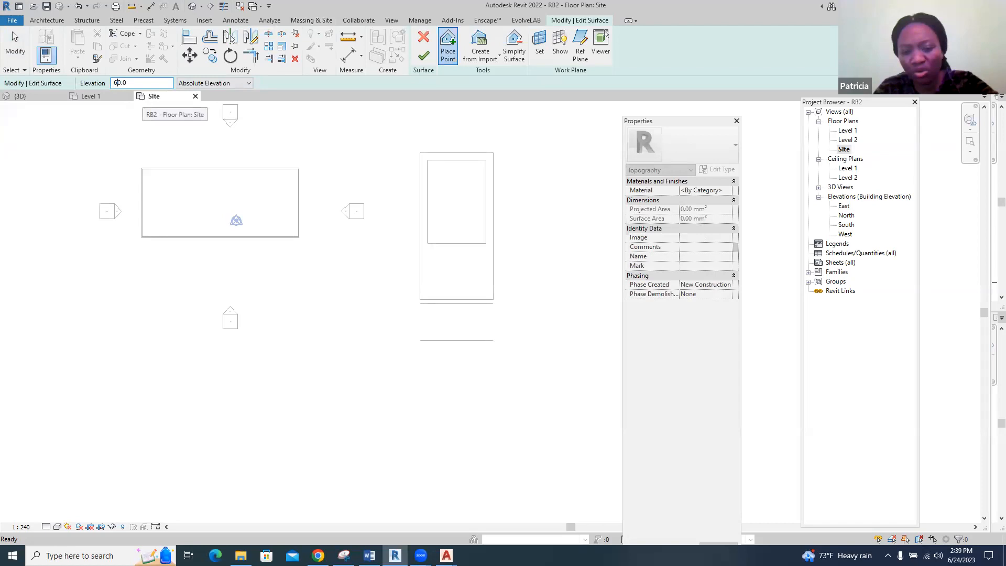
pyautogui.write('0')
pyautogui.click(384, 134)
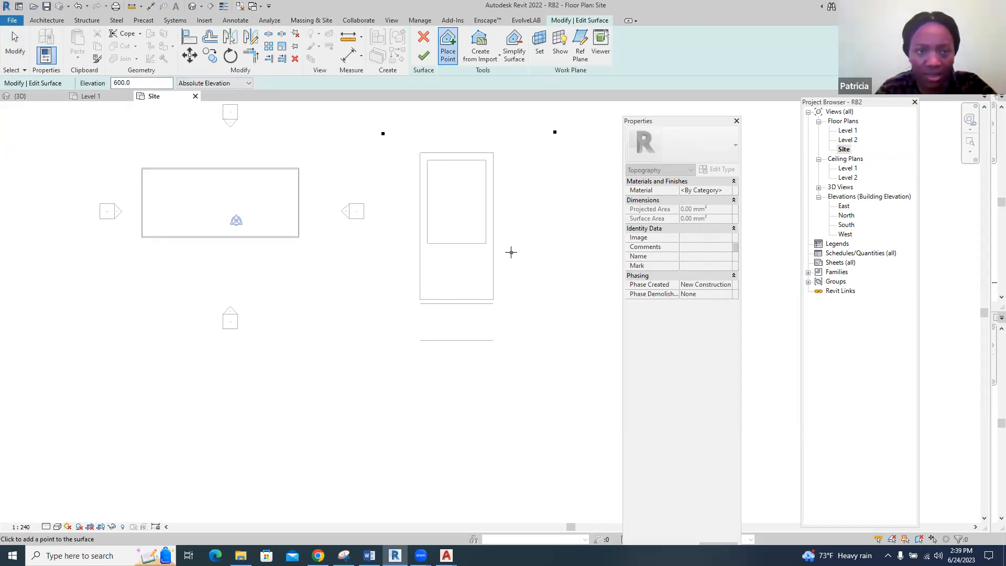
# Place two points at elevation 0 below the nested rectangles, spaced wider than the upper pair, and finish the toposurface
pyautogui.moveTo(122, 82); pyautogui.dragTo(105, 87)
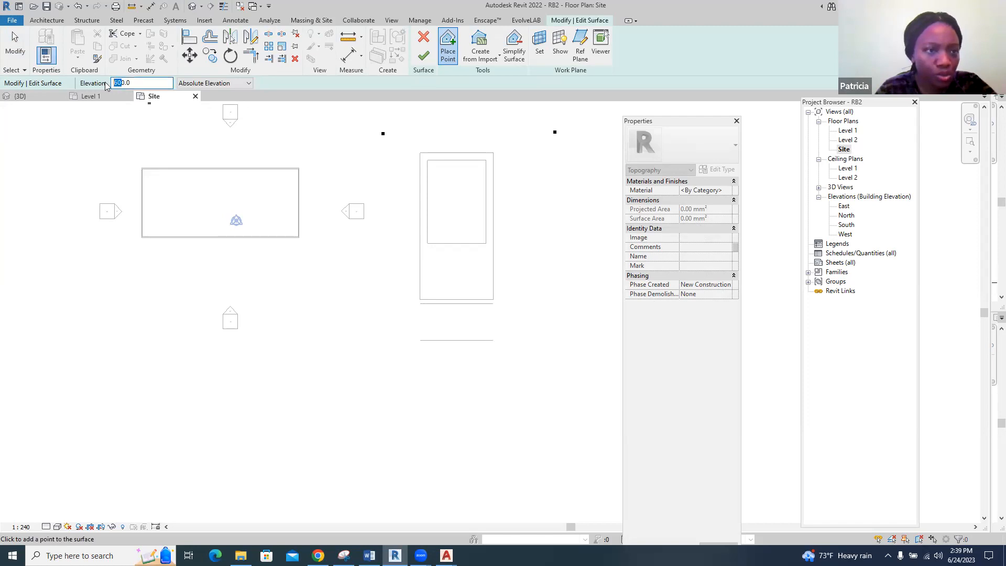
pyautogui.press('BackSpace')
pyautogui.click(327, 386)
pyautogui.click(594, 388)
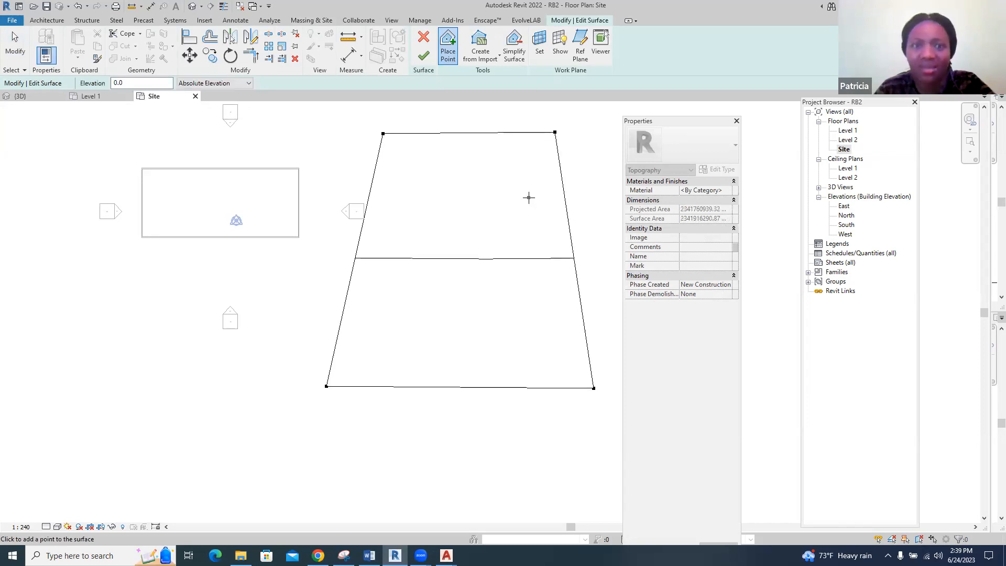
pyautogui.click(424, 55)
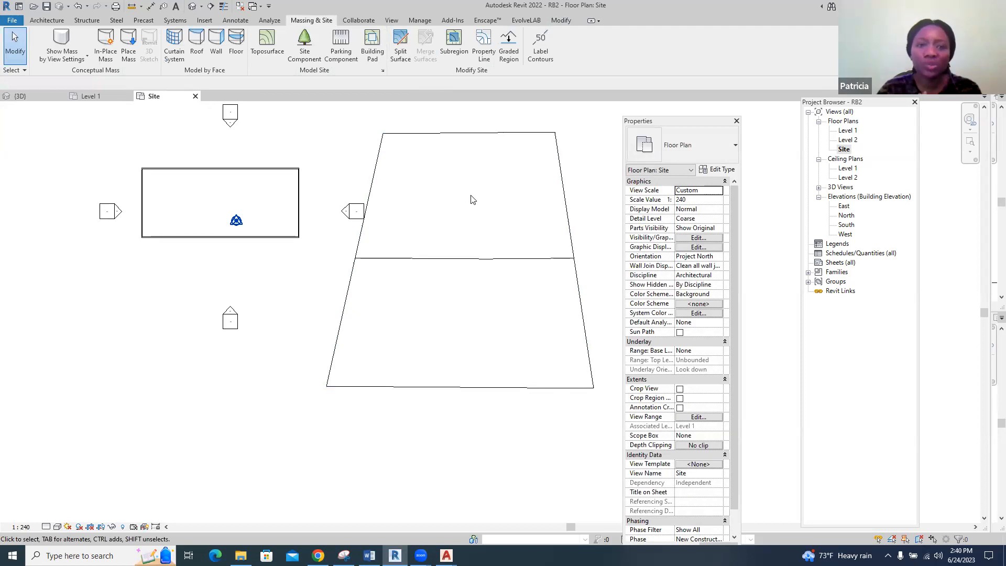
# Create a rectangular subregion about 51,340 by 6,022 mm across the lower part of the toposurface
pyautogui.click(455, 52)
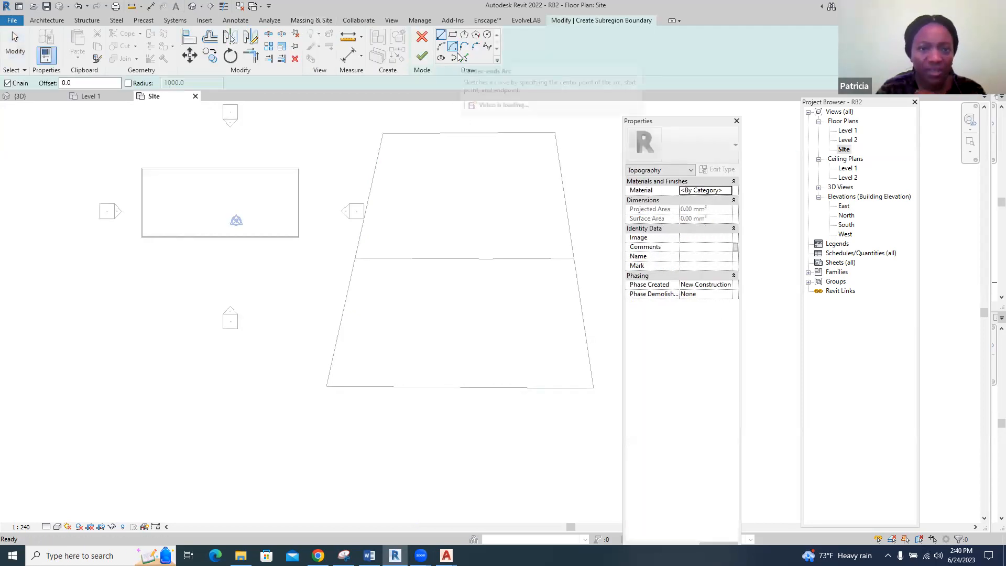
pyautogui.click(452, 36)
pyautogui.click(339, 331)
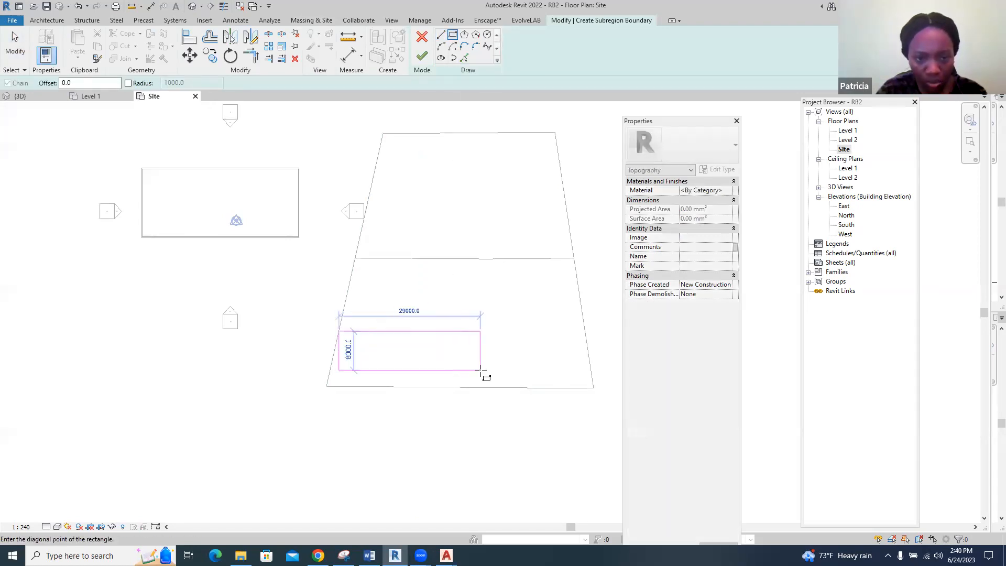
pyautogui.click(589, 360)
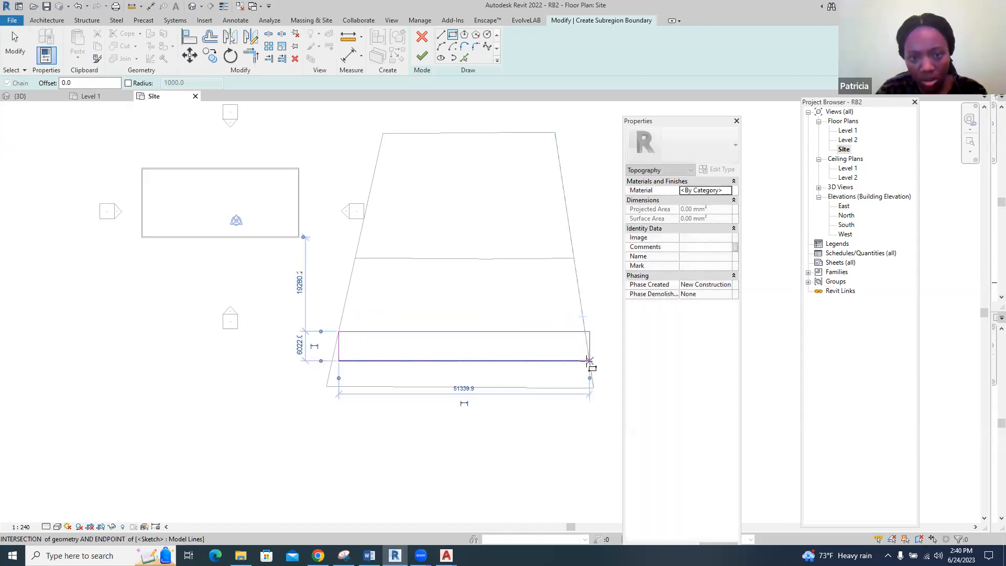
pyautogui.click(423, 58)
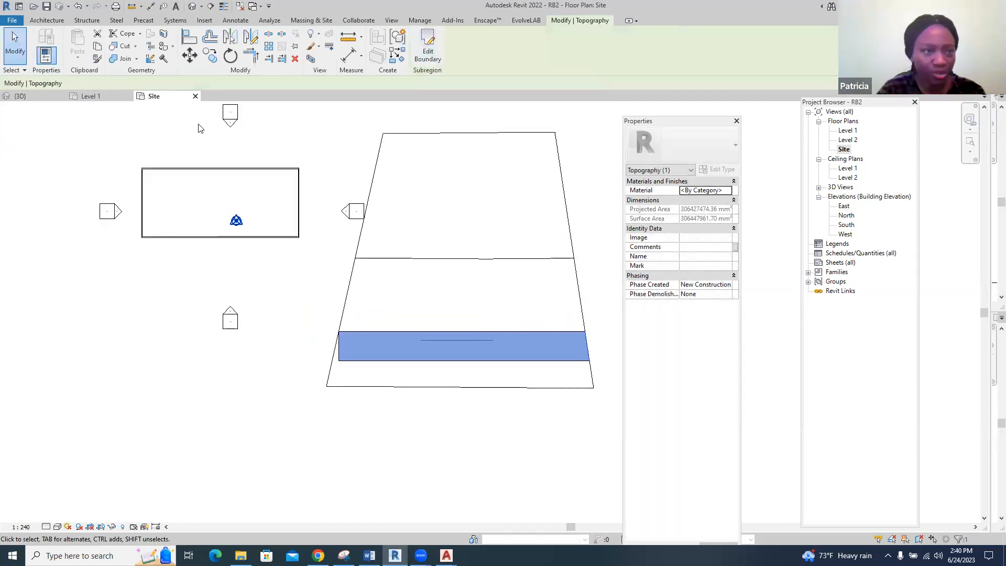
# Open the 3D view and set its visual style to Shaded
pyautogui.click(42, 98)
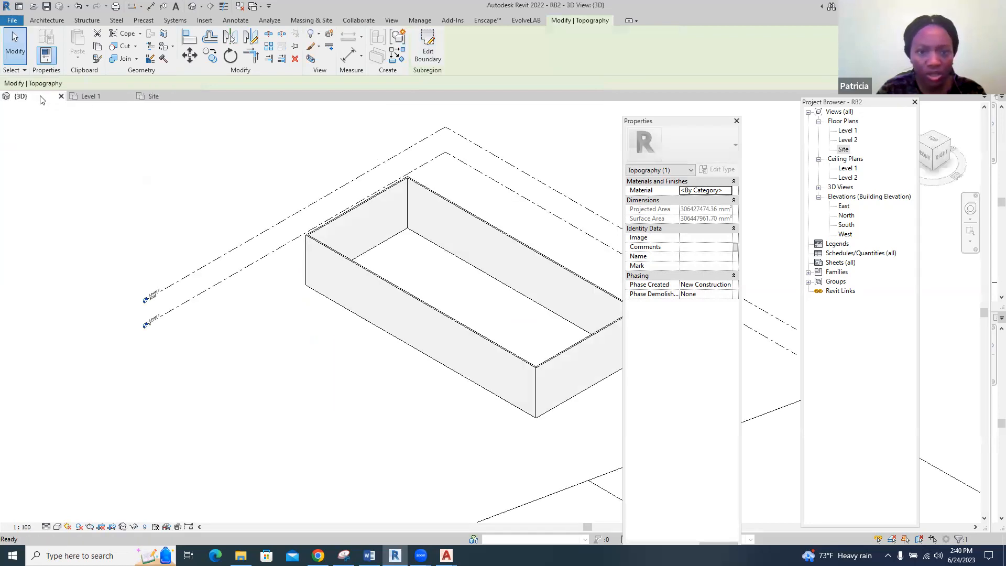
pyautogui.scroll(-4, 156, 224)
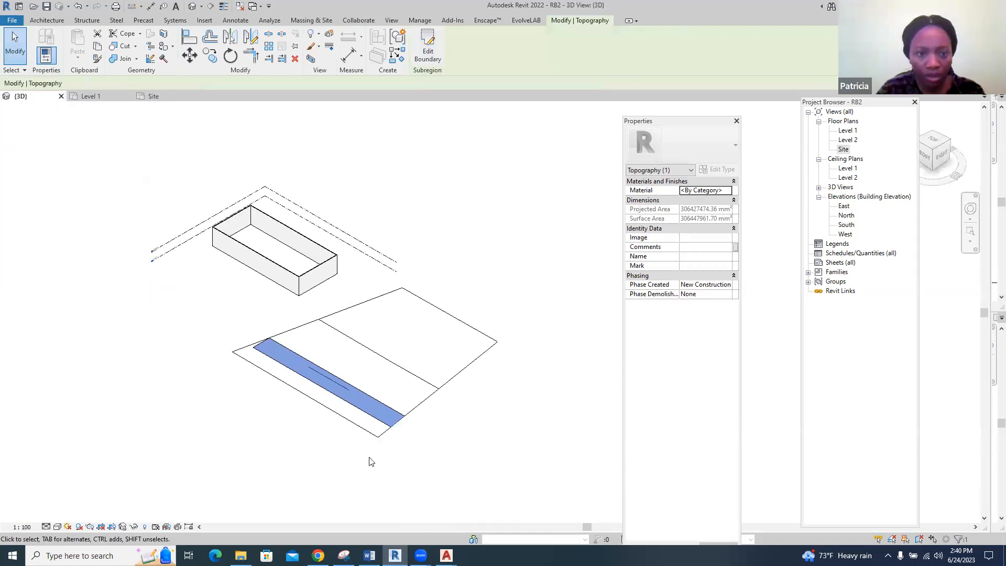
pyautogui.scroll(4, 362, 419)
pyautogui.click(456, 427)
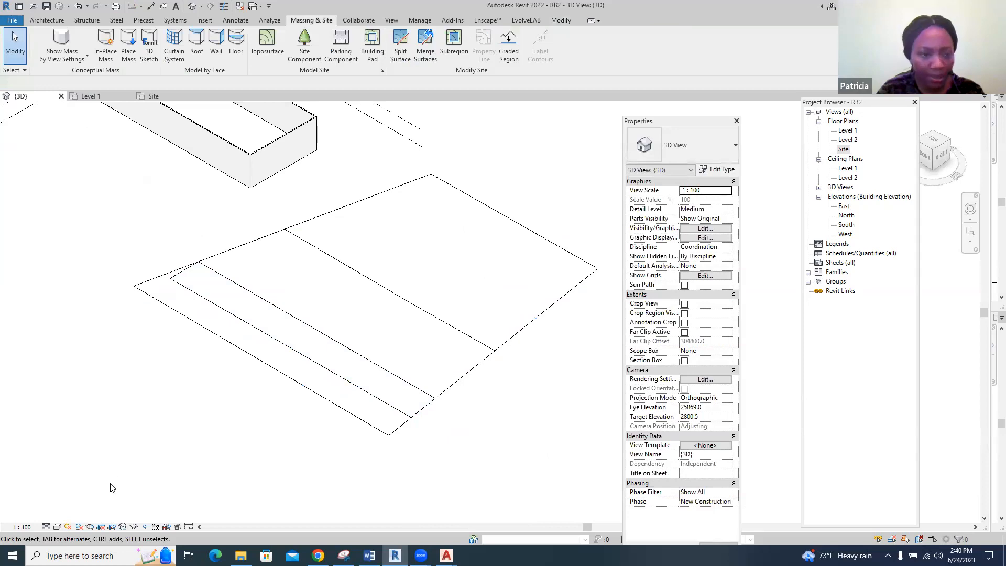
pyautogui.click(58, 527)
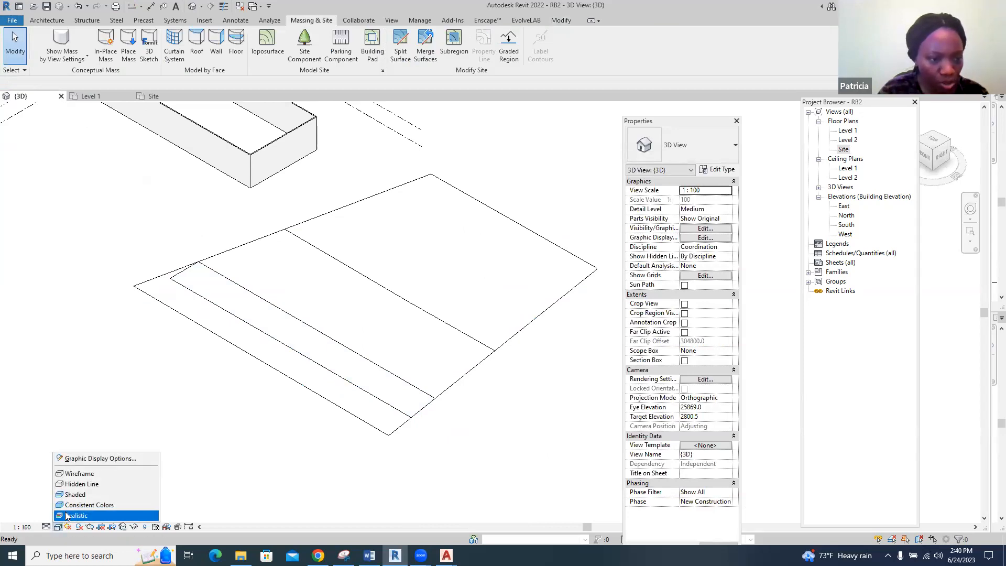
pyautogui.click(75, 495)
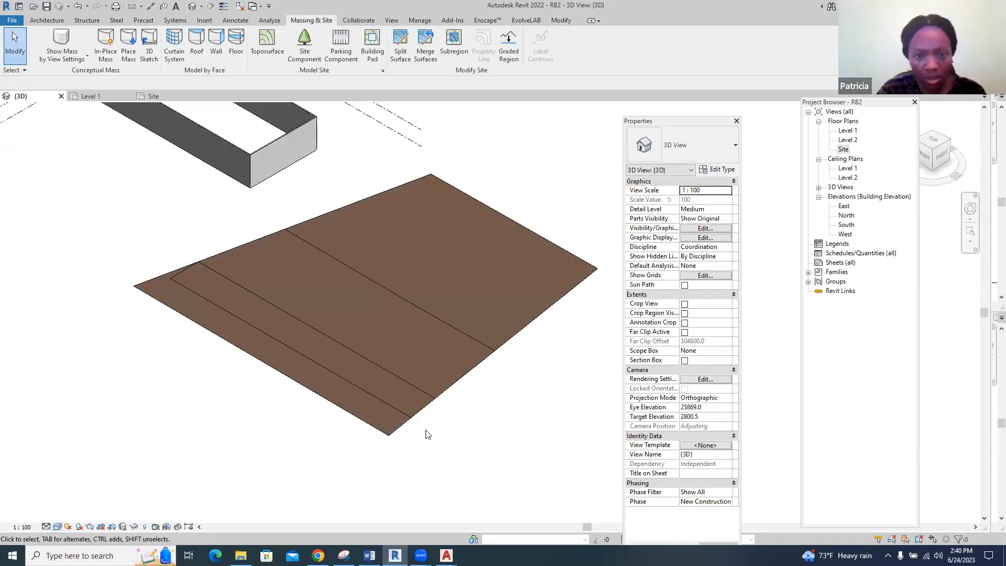
# Assign the Concrete, Precast material to the rectangular subregion of the toposurface
pyautogui.click(422, 412)
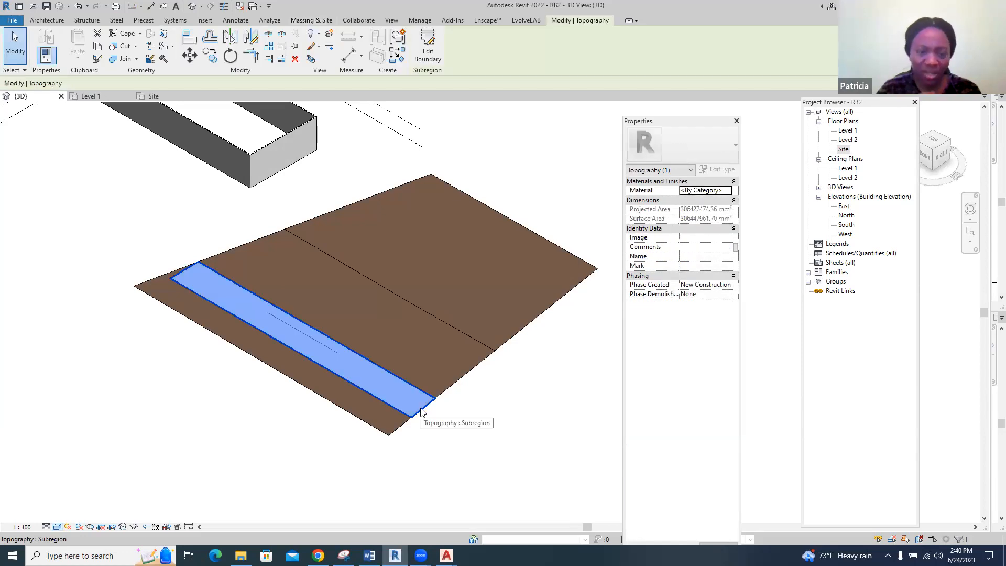
pyautogui.click(730, 191)
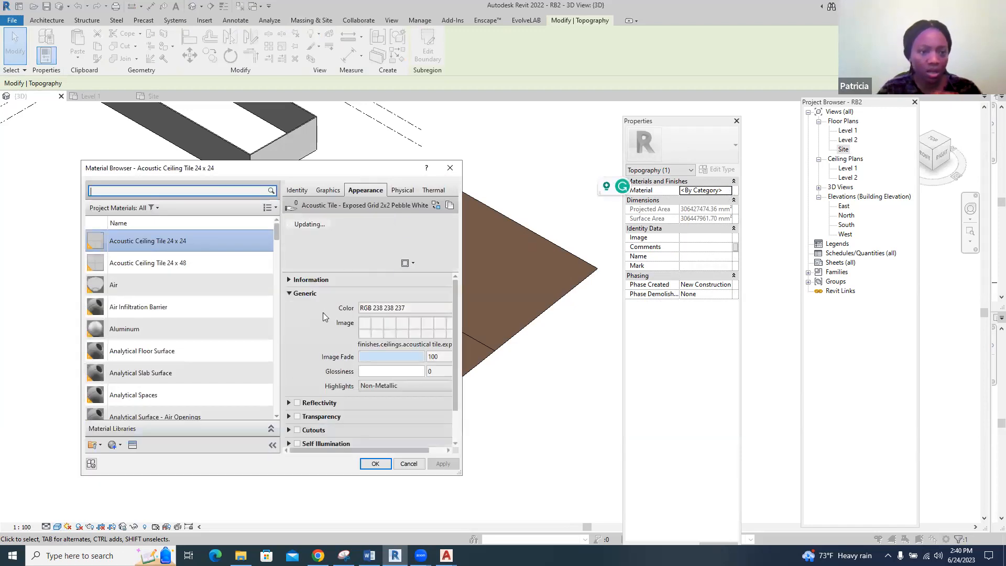
pyautogui.scroll(-5, 216, 332)
pyautogui.scroll(-6, 219, 337)
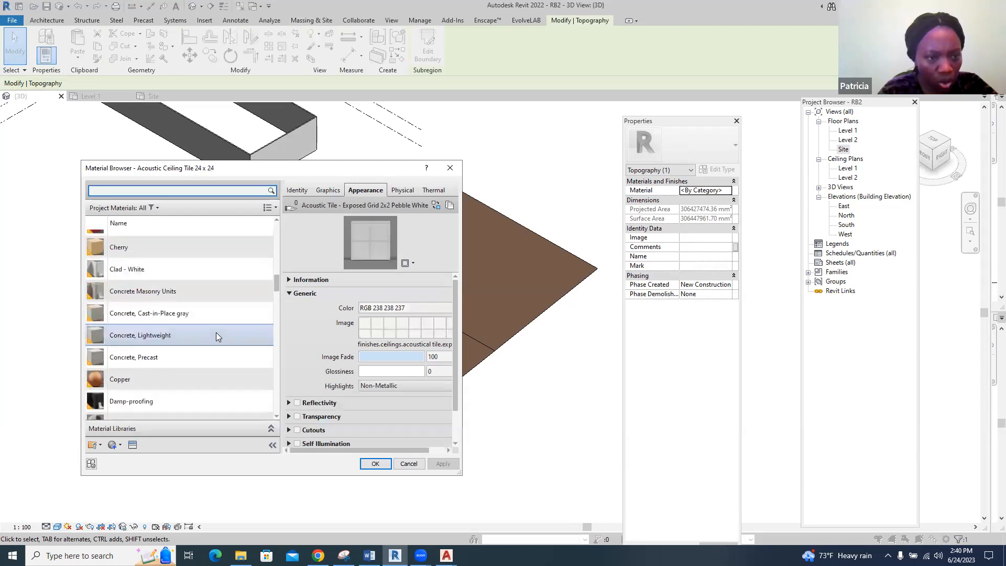
pyautogui.click(197, 357)
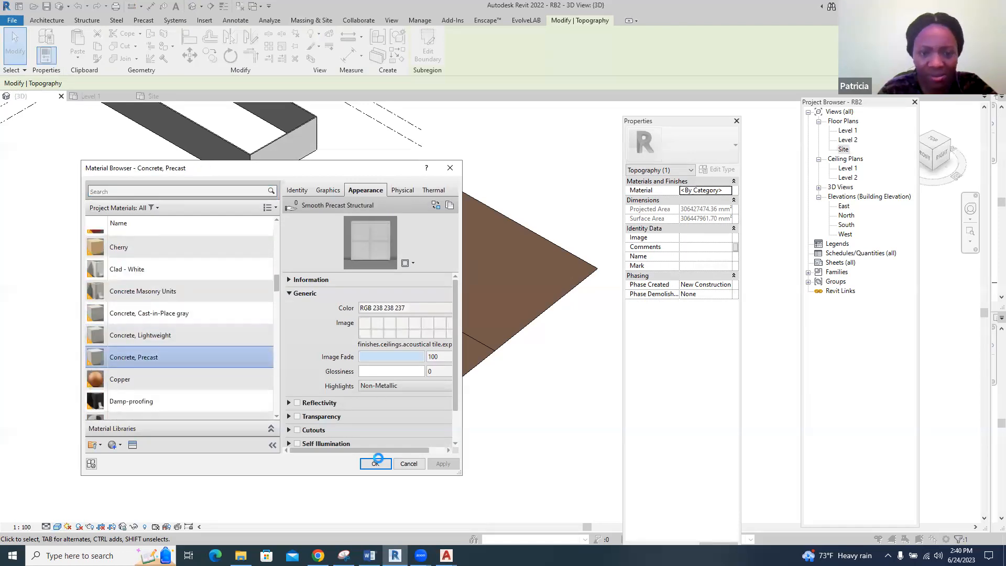
pyautogui.click(540, 411)
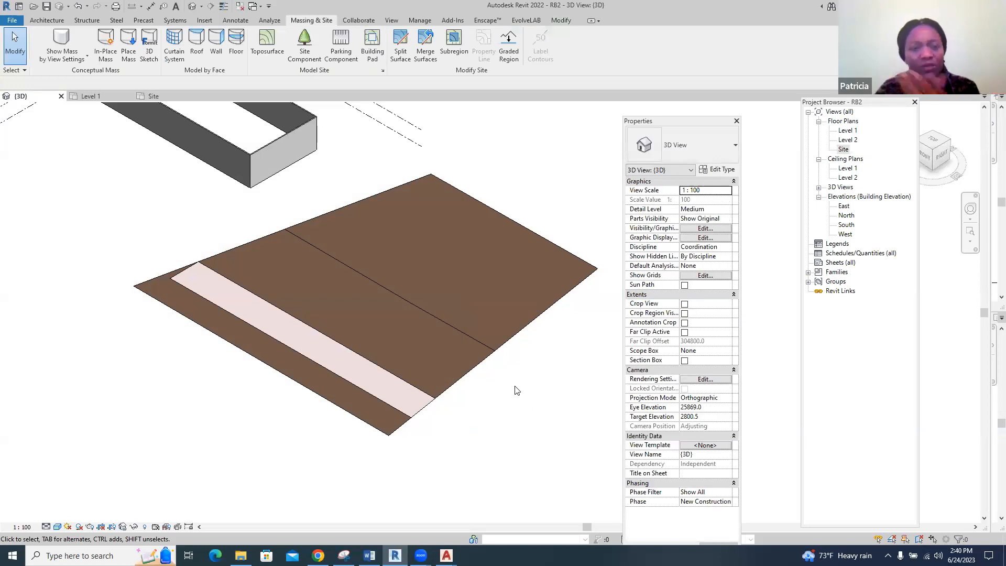
# Open the material selection for the main toposurface and look through the project materials for a suitable ground finish
pyautogui.click(470, 374)
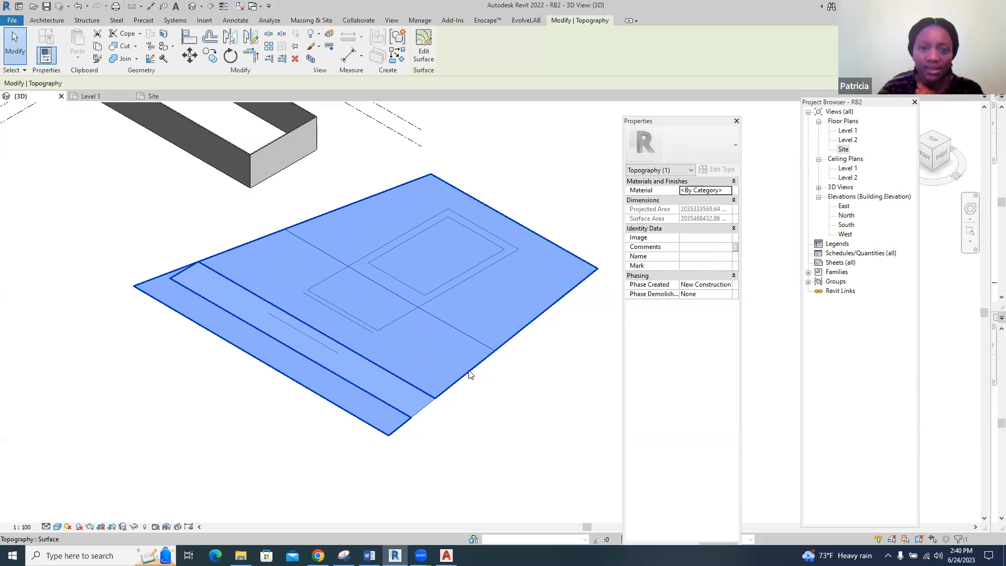
pyautogui.click(728, 191)
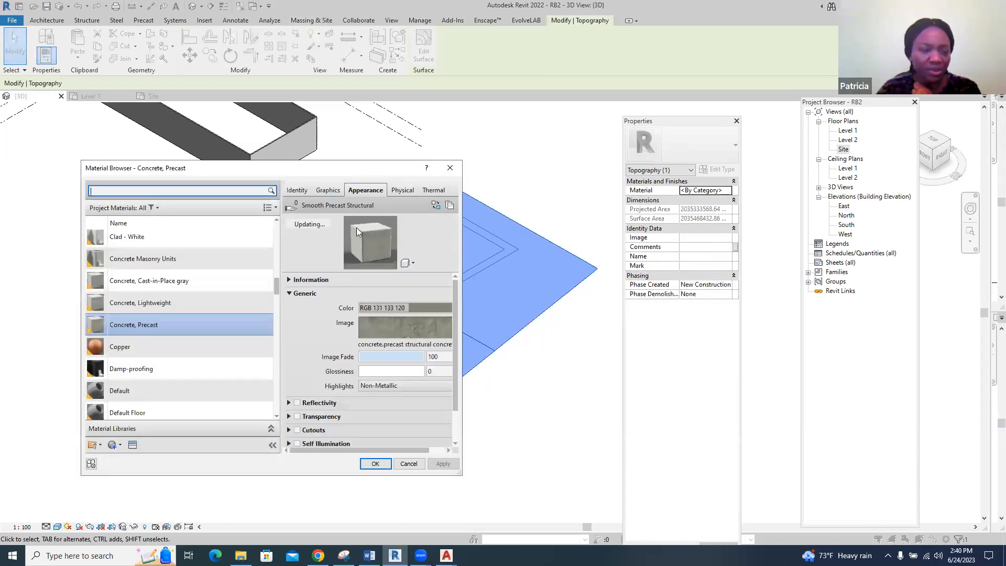
pyautogui.scroll(5, 226, 257)
pyautogui.scroll(2, 226, 261)
pyautogui.scroll(-12, 225, 260)
pyautogui.scroll(-10, 226, 257)
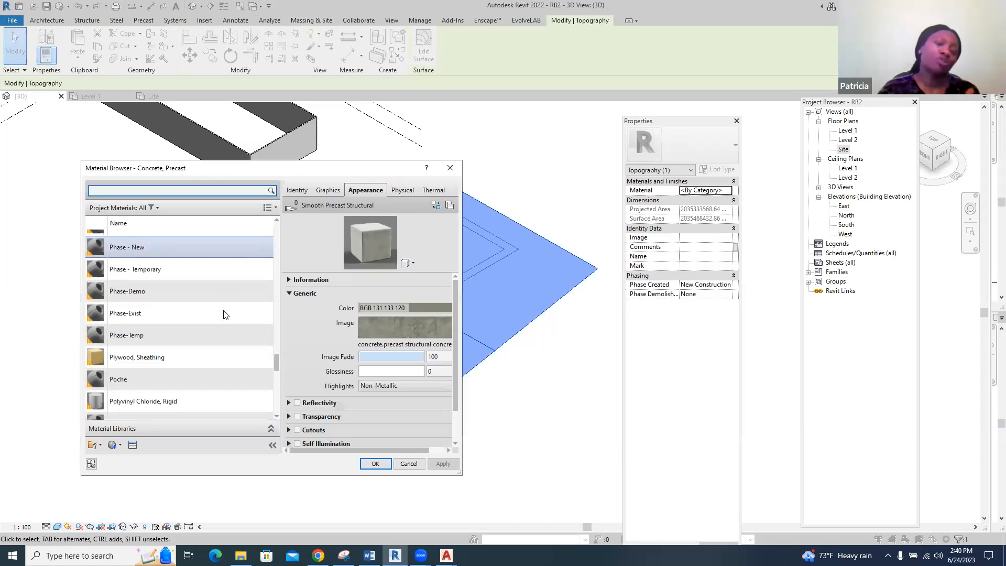
pyautogui.scroll(-7, 214, 346)
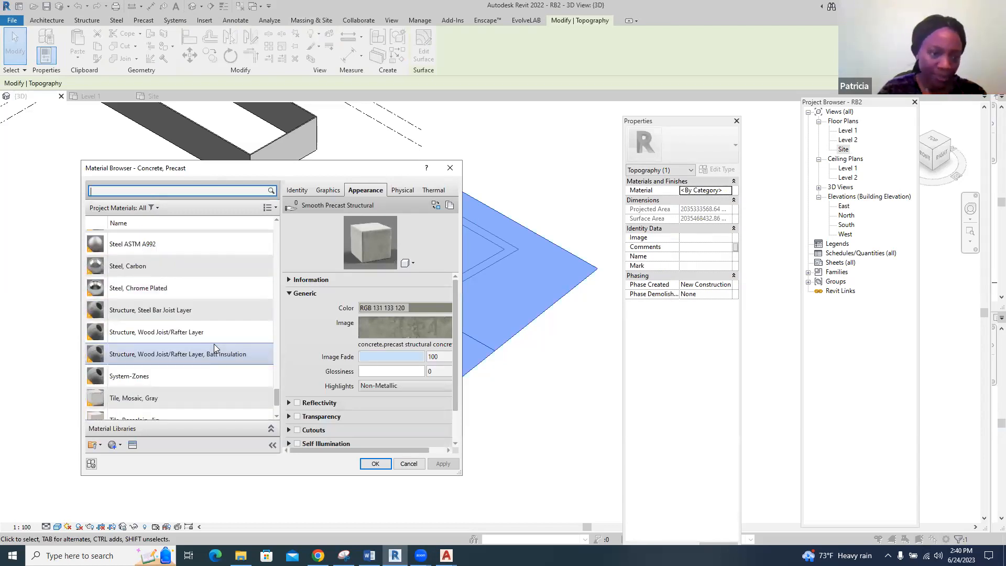
pyautogui.scroll(-3, 214, 344)
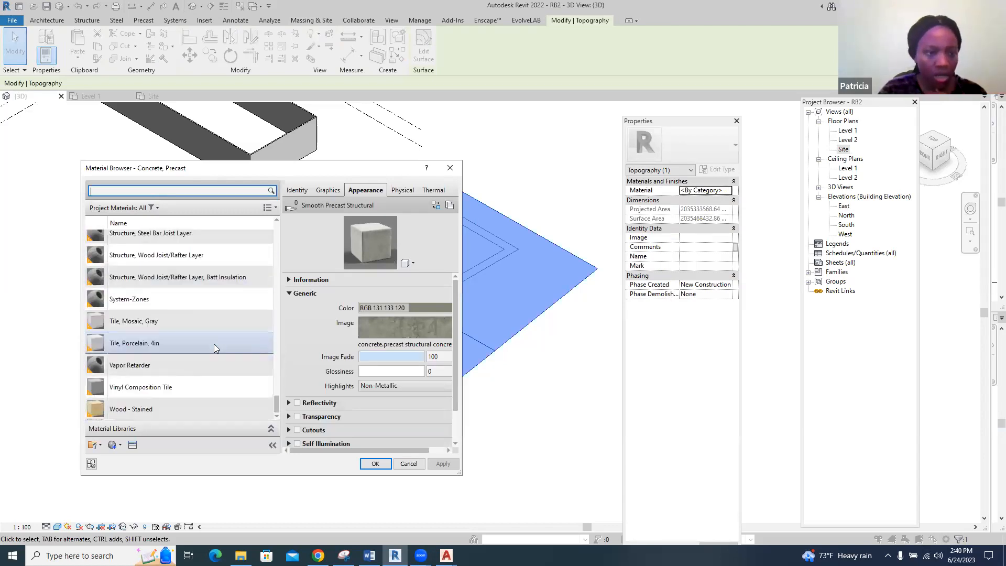
# Create a new project material and rename it Grass
pyautogui.click(114, 449)
pyautogui.click(117, 459)
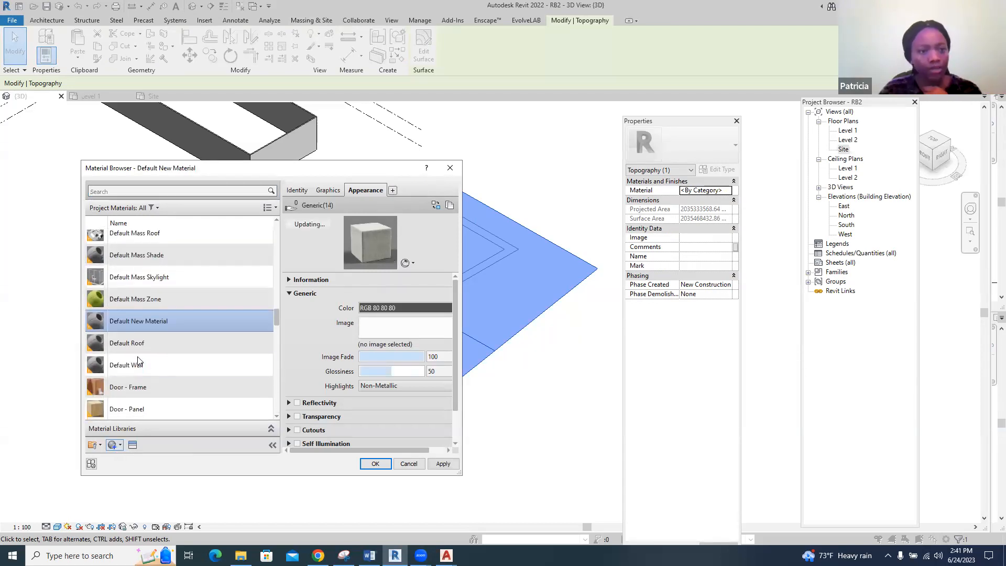
pyautogui.rightClick(159, 320)
pyautogui.click(179, 350)
pyautogui.write('Grass')
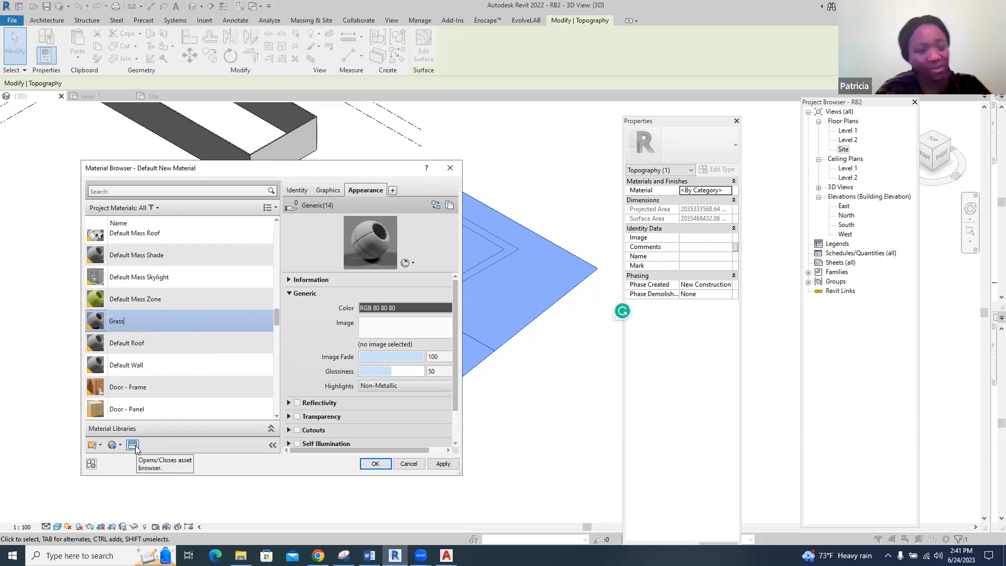
# Open the asset browser for the Grass material and search the appearance library for "grass"
pyautogui.click(133, 446)
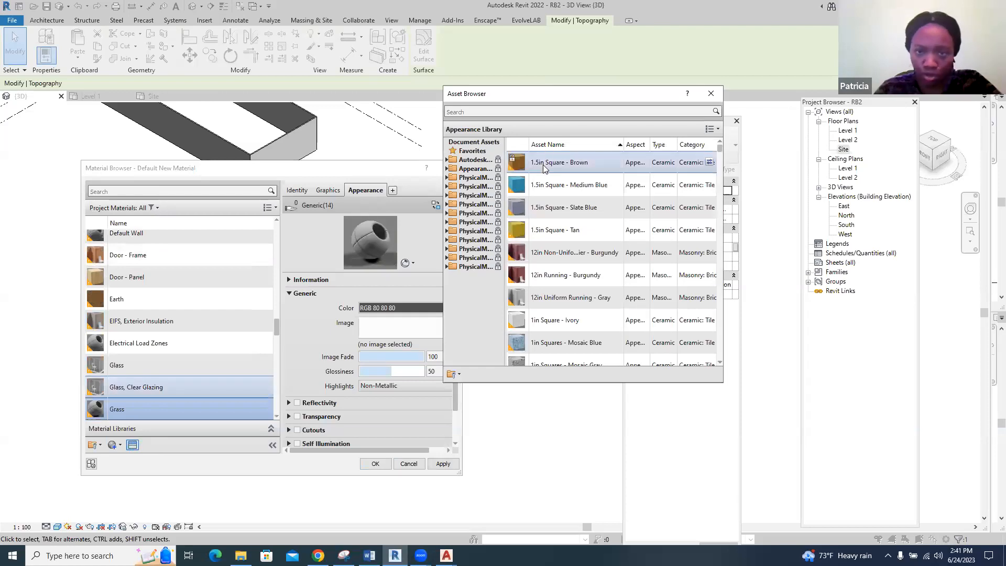
pyautogui.click(561, 110)
pyautogui.write('grass')
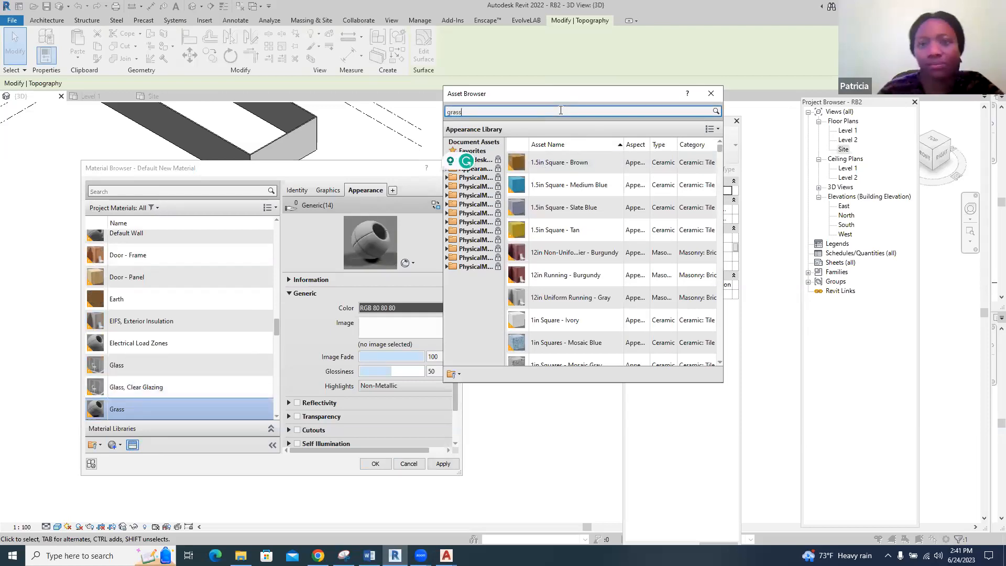
pyautogui.press('Return')
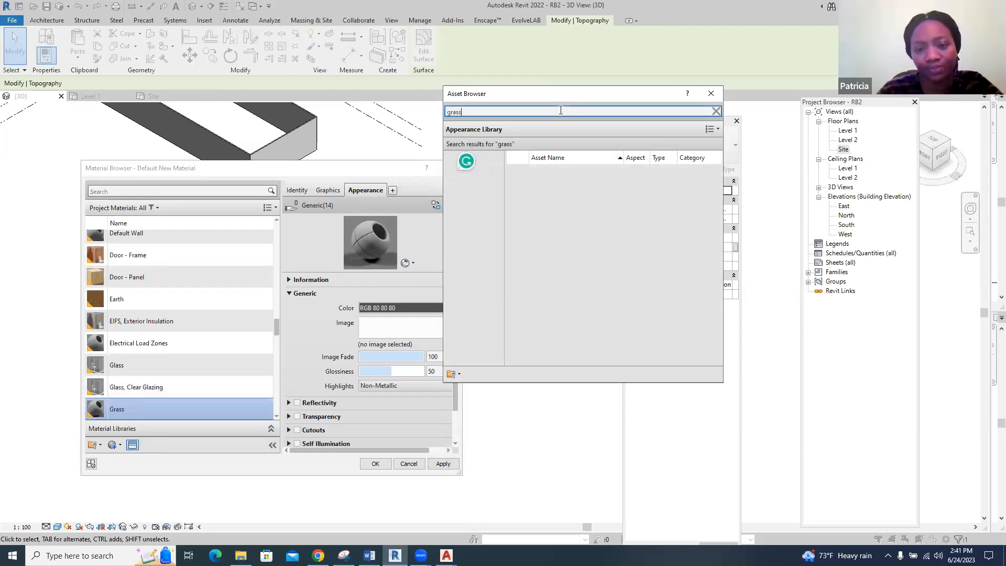
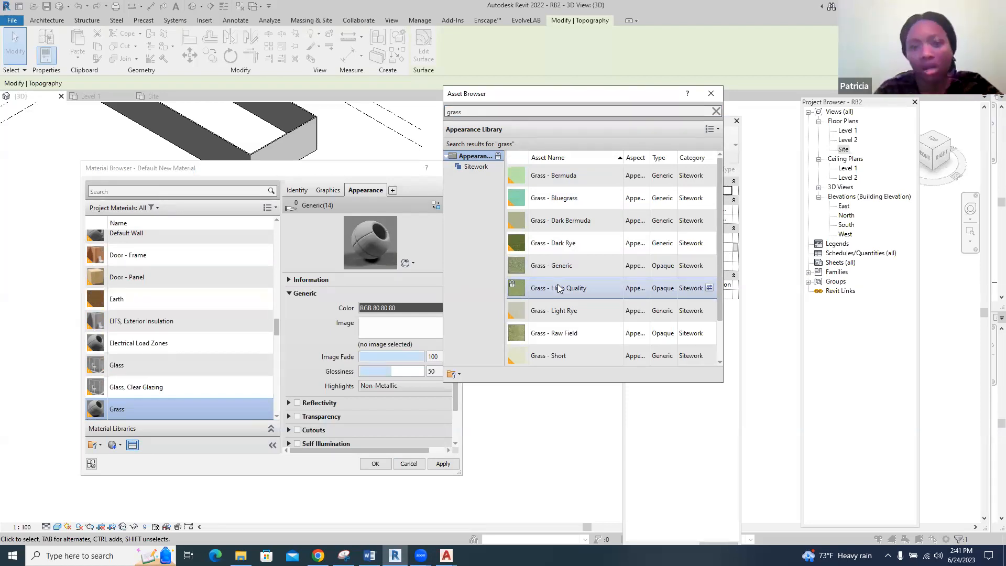
# Assign the toposurface the Grass material with the Grass - High Quality appearance, and switch the 3D view to a visual style showing material appearances
pyautogui.click(709, 288)
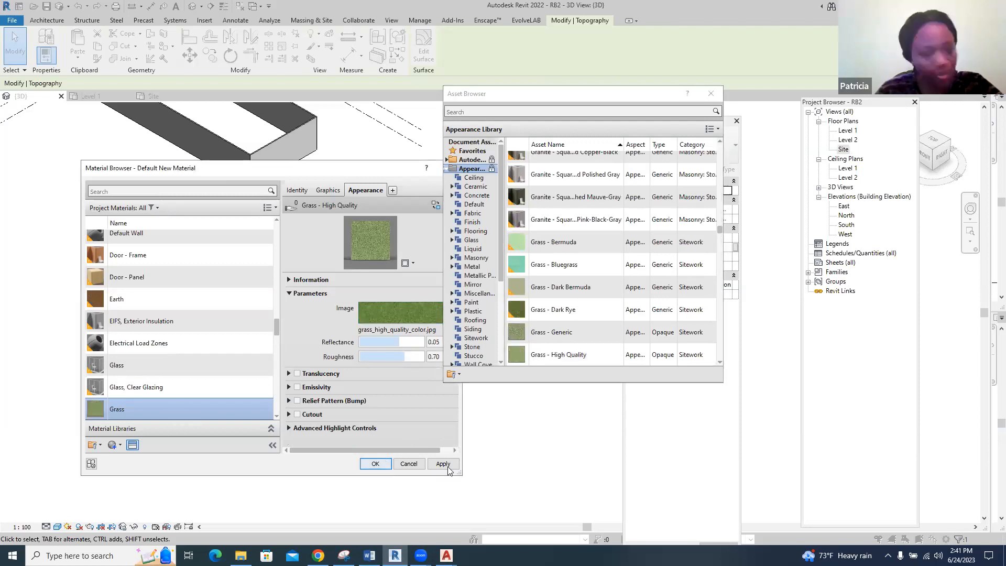
pyautogui.click(381, 466)
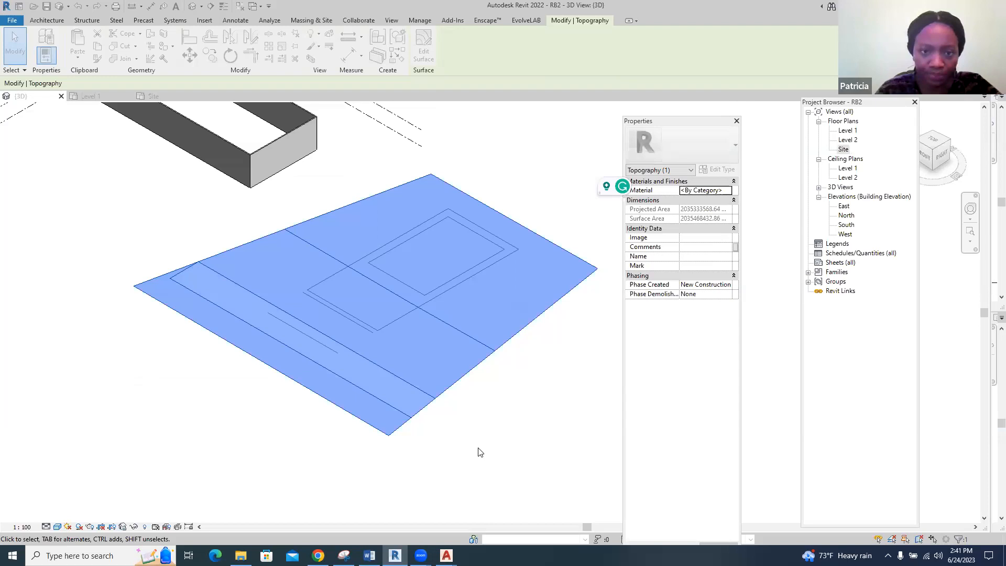
pyautogui.press('Escape')
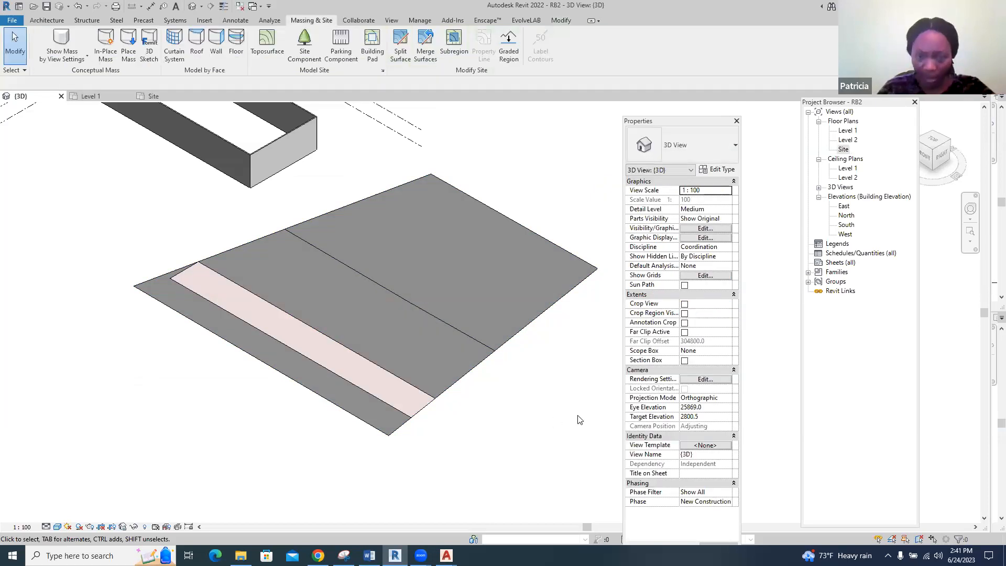
pyautogui.click(58, 530)
pyautogui.click(332, 497)
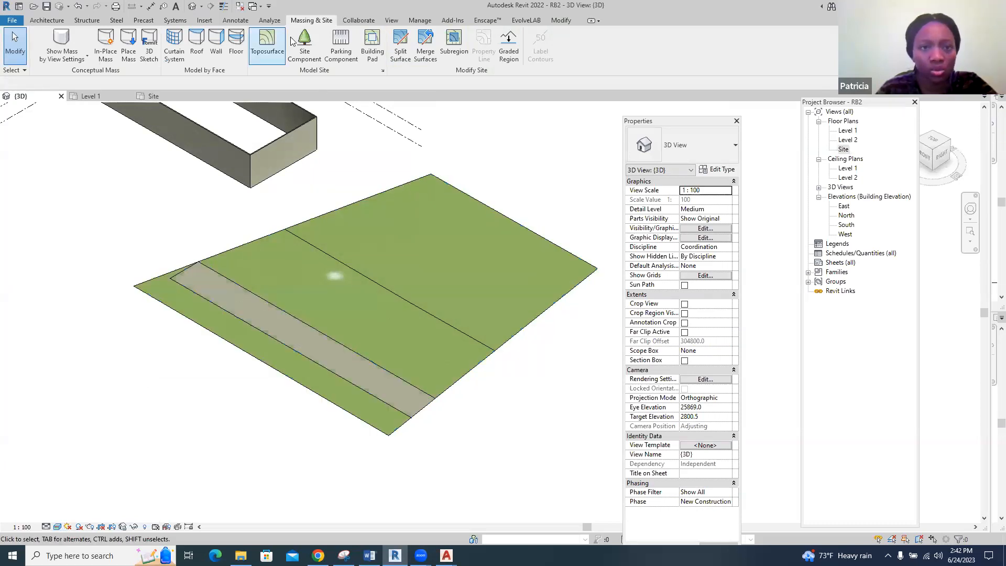
# Switch to the Site floor plan showing the toposurface
pyautogui.click(149, 96)
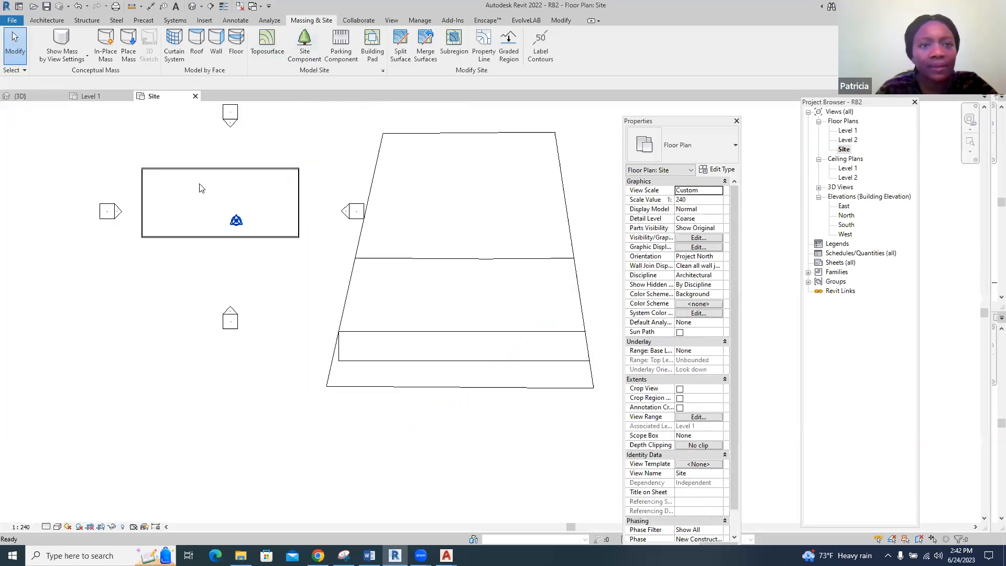
pyautogui.scroll(3, 602, 205)
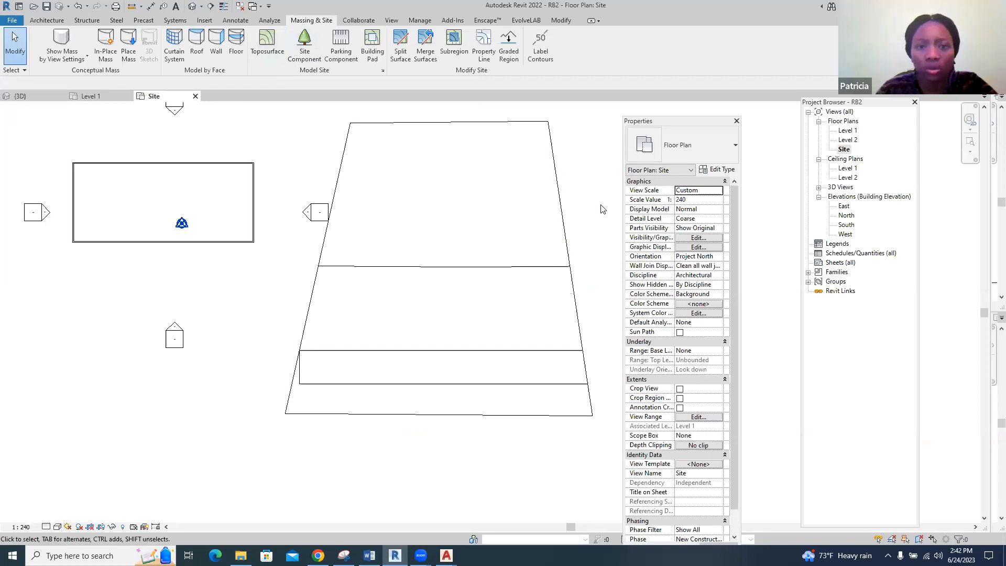
pyautogui.click(372, 42)
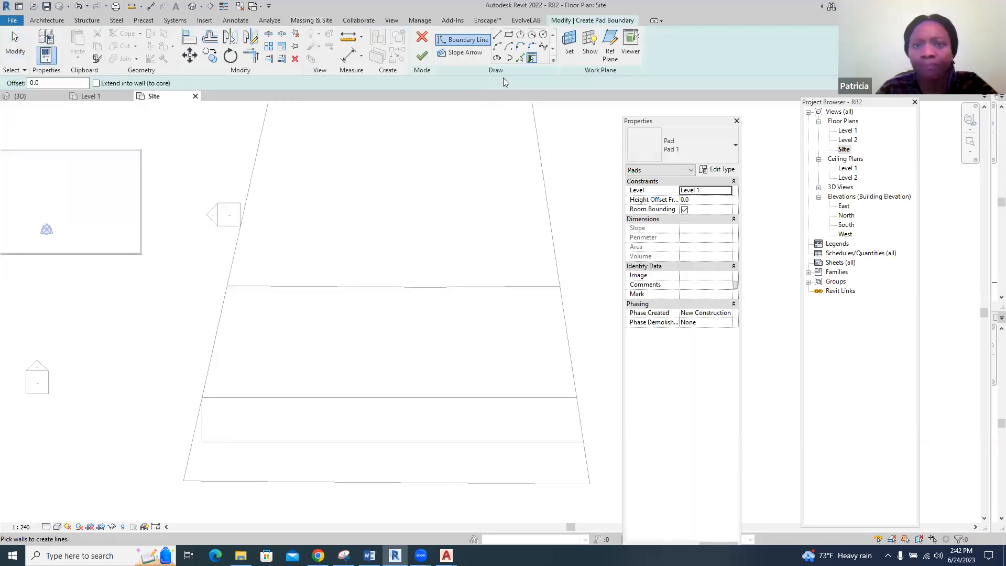
pyautogui.click(509, 34)
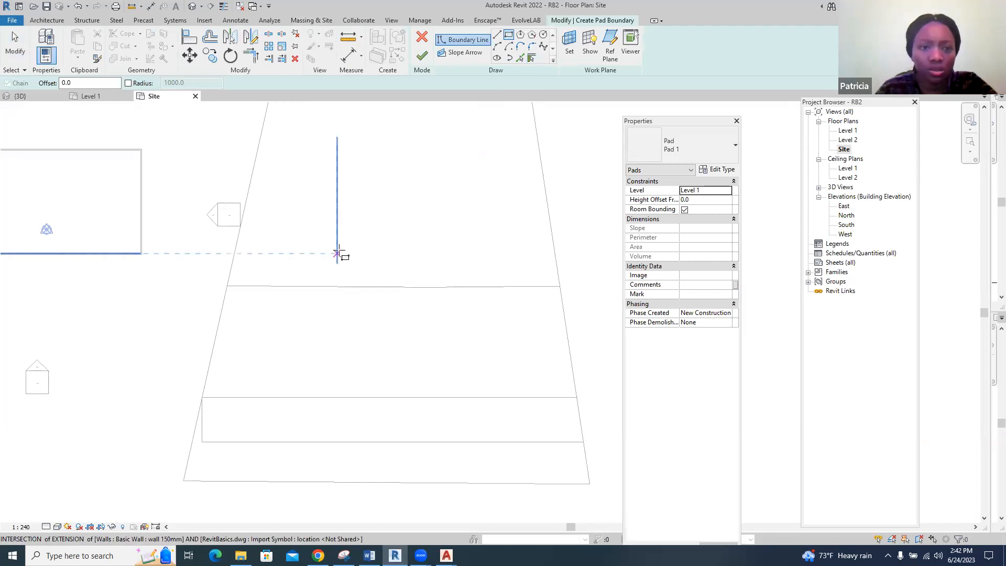
pyautogui.click(356, 243)
pyautogui.click(461, 287)
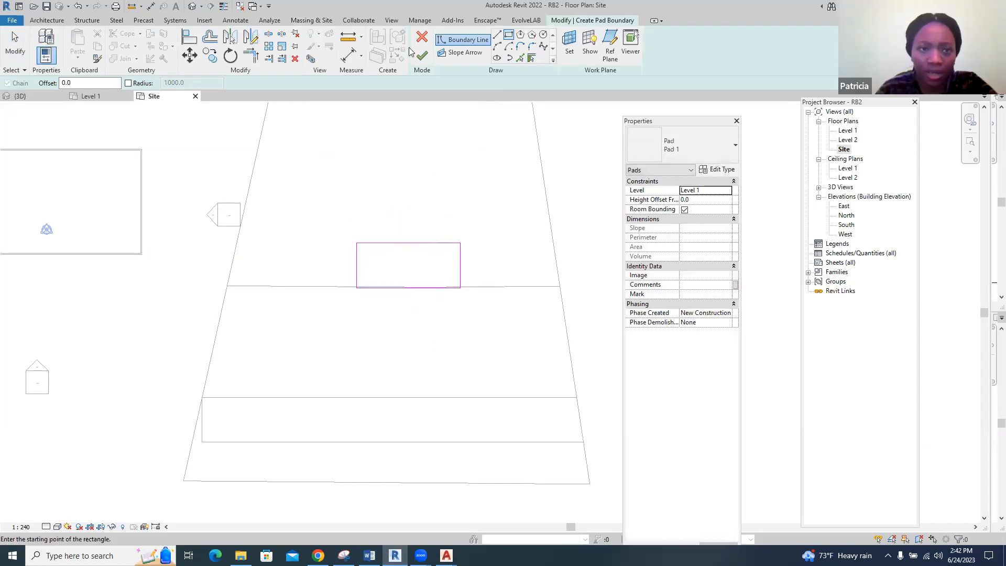
pyautogui.click(422, 36)
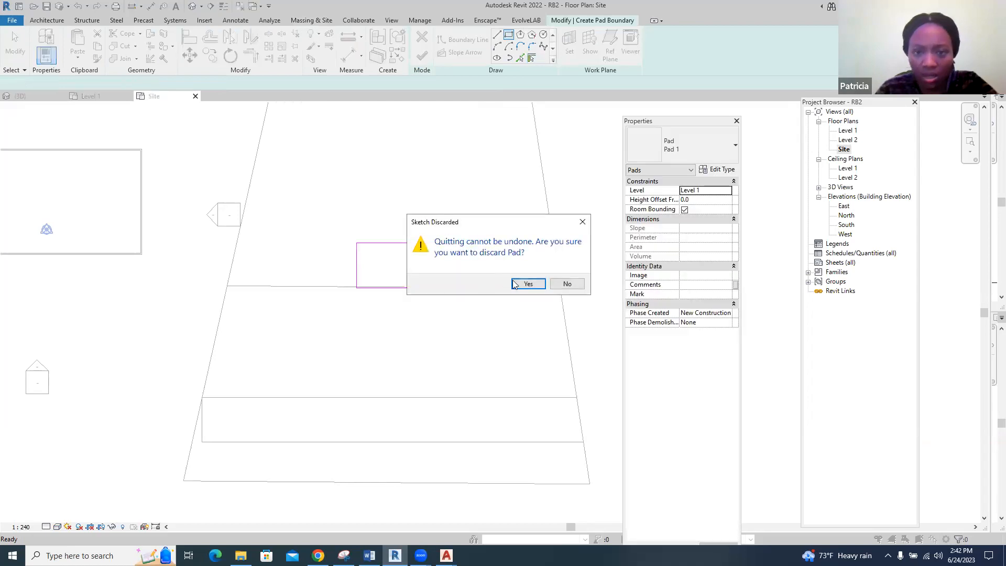
pyautogui.click(527, 284)
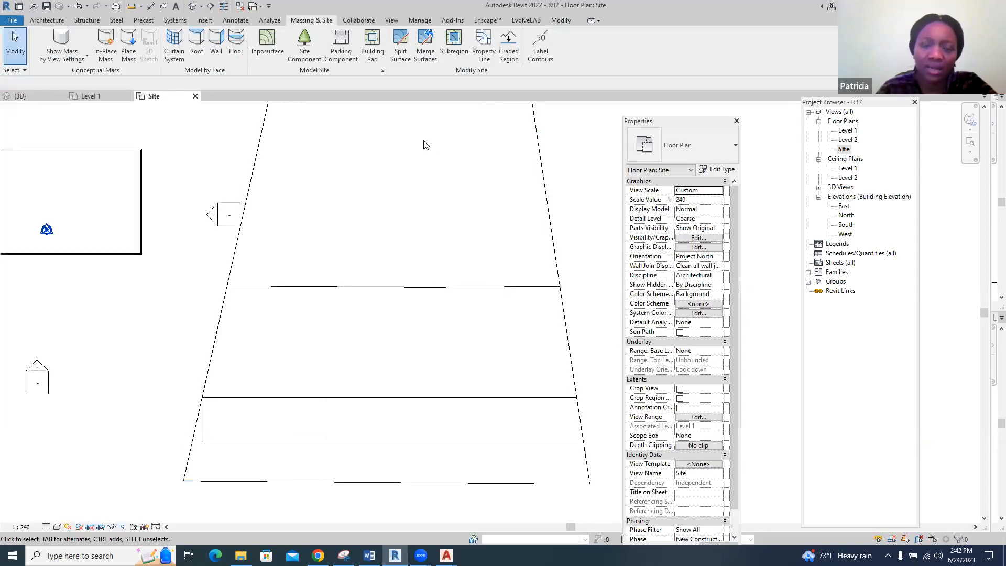
# Create a rectangular building pad about 14200 mm deep on the toposurface, on the side of the dividing line away from the concrete strip
pyautogui.click(373, 42)
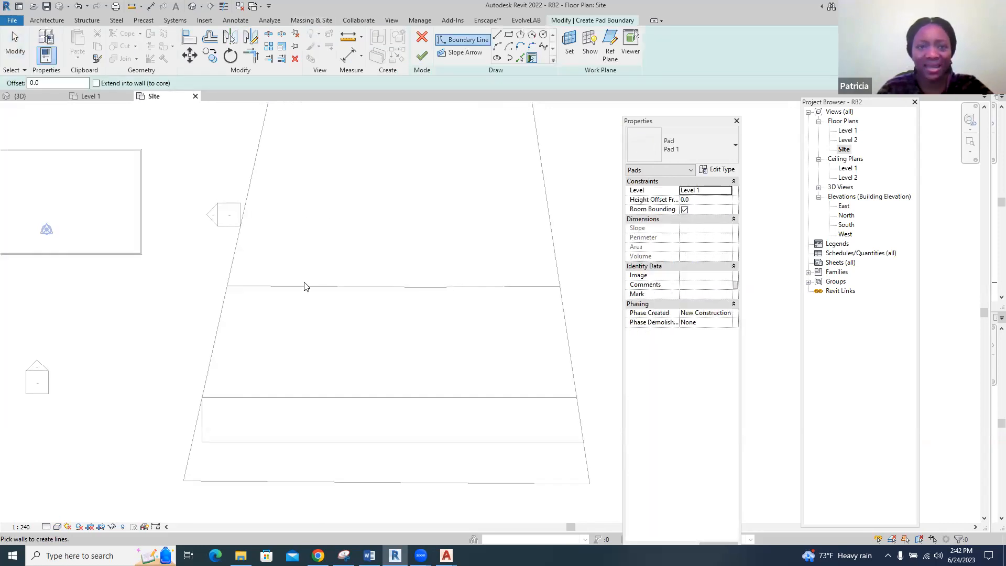
pyautogui.click(509, 34)
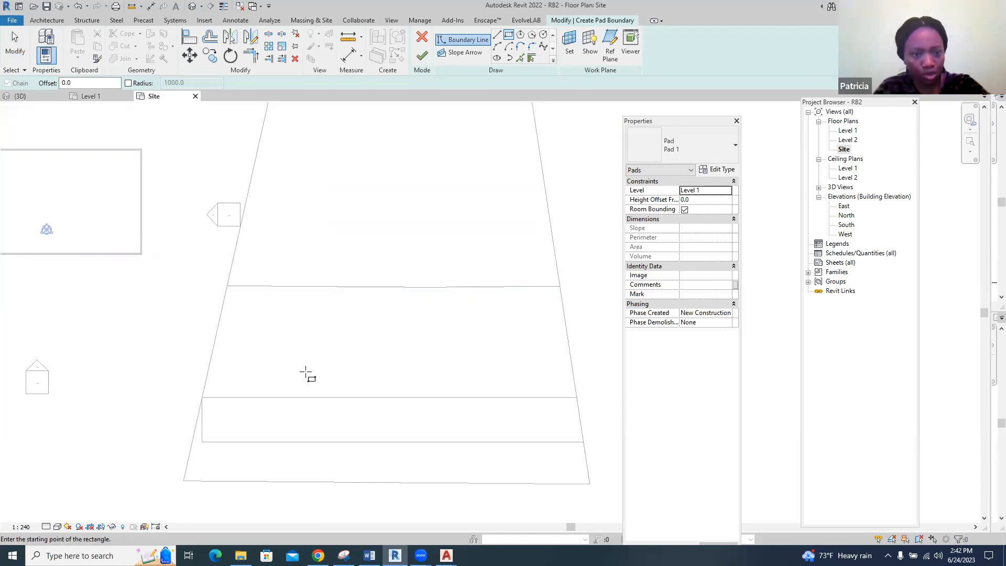
pyautogui.click(306, 255)
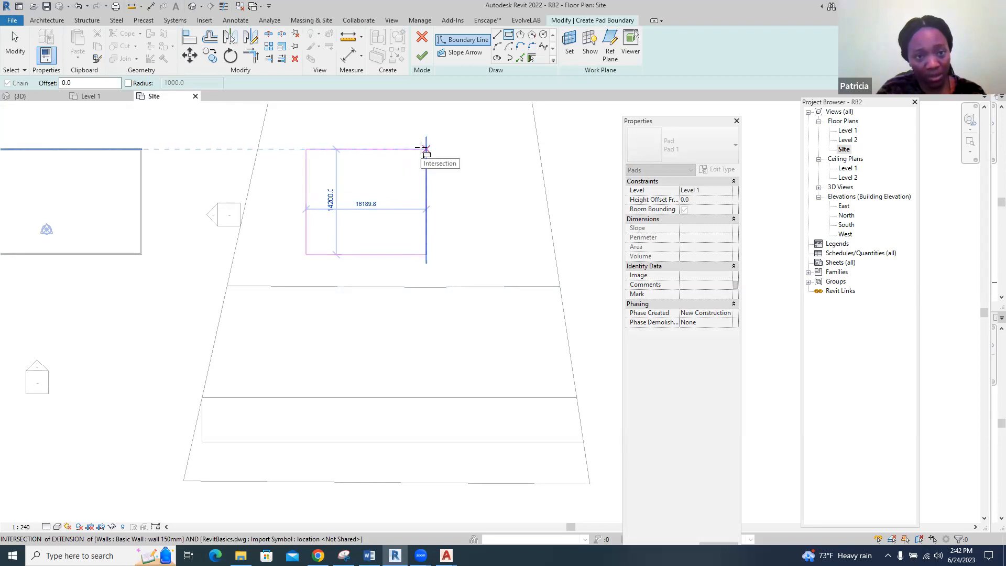
pyautogui.click(417, 149)
pyautogui.click(418, 150)
pyautogui.click(422, 56)
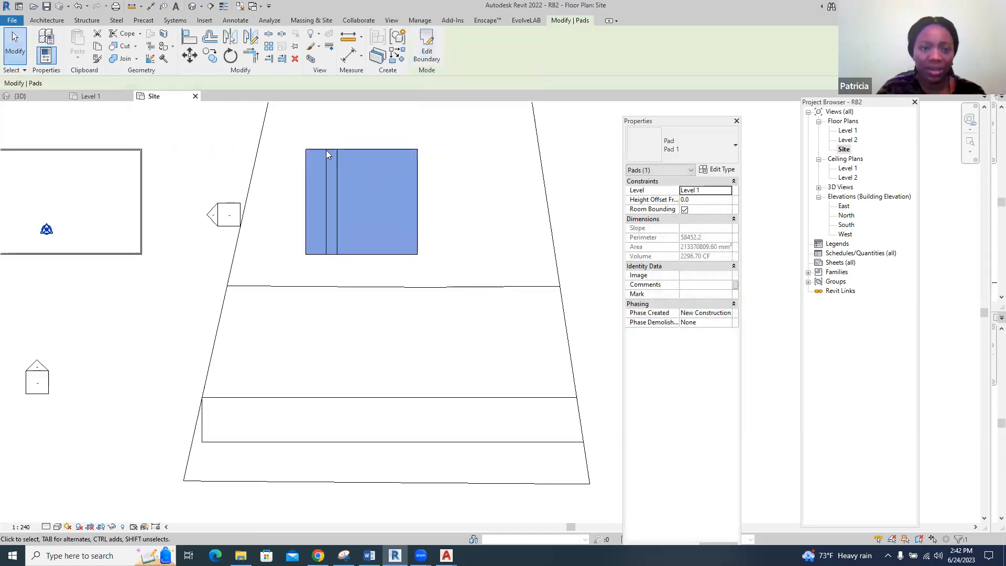
# In the 3D view, set the building pad's height offset from Level 1 to 450 mm
pyautogui.scroll(2, 324, 170)
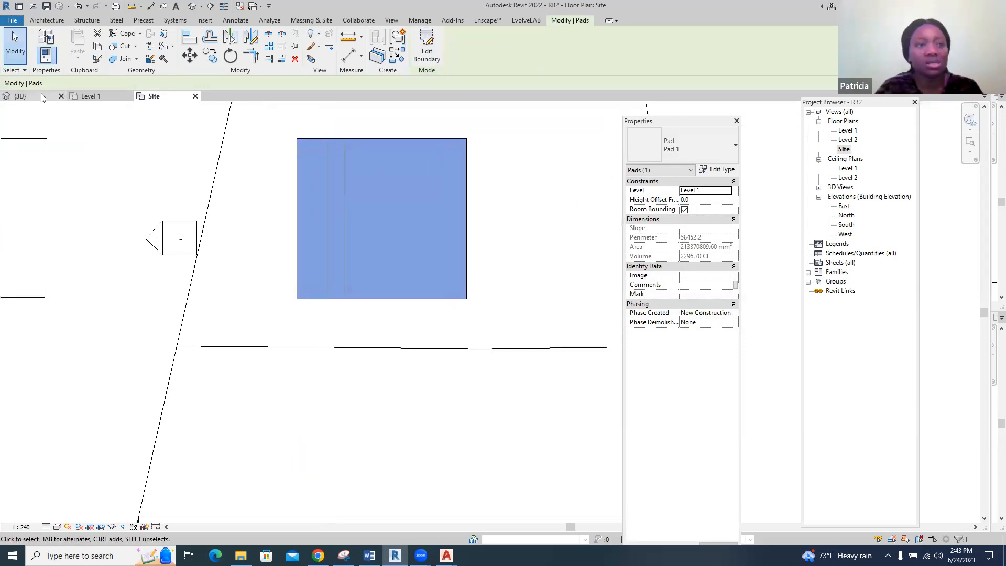
pyautogui.click(24, 96)
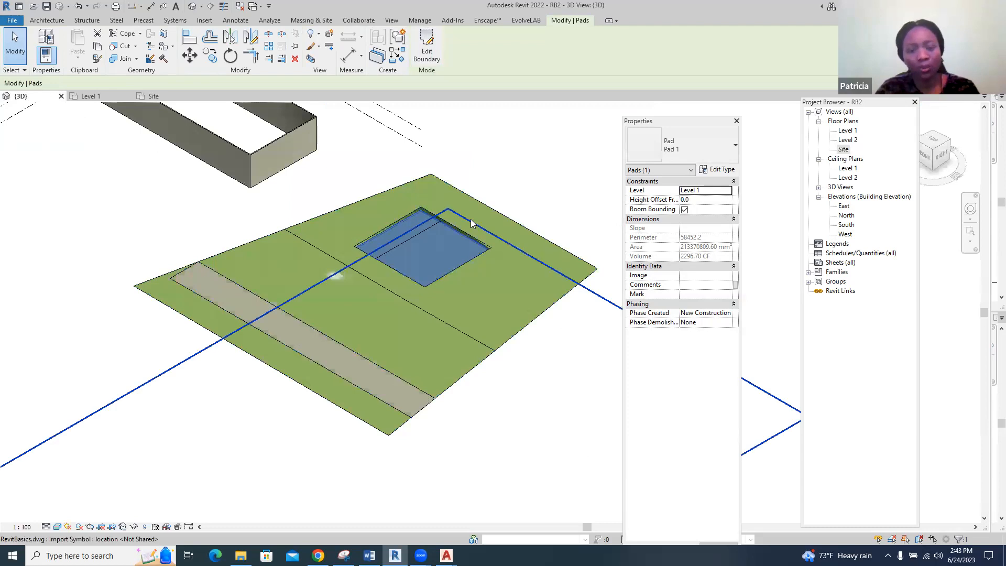
pyautogui.scroll(2, 471, 219)
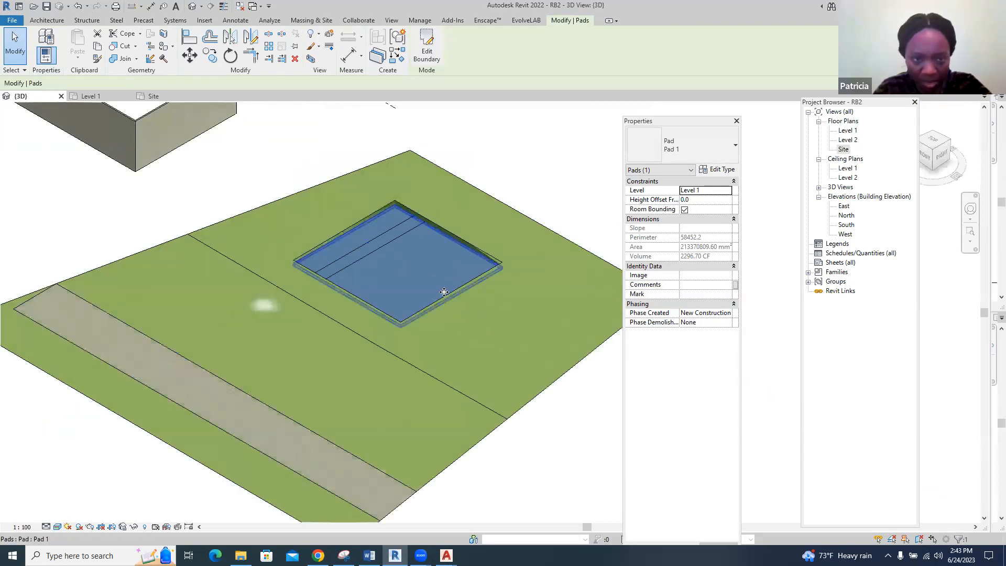
pyautogui.click(682, 198)
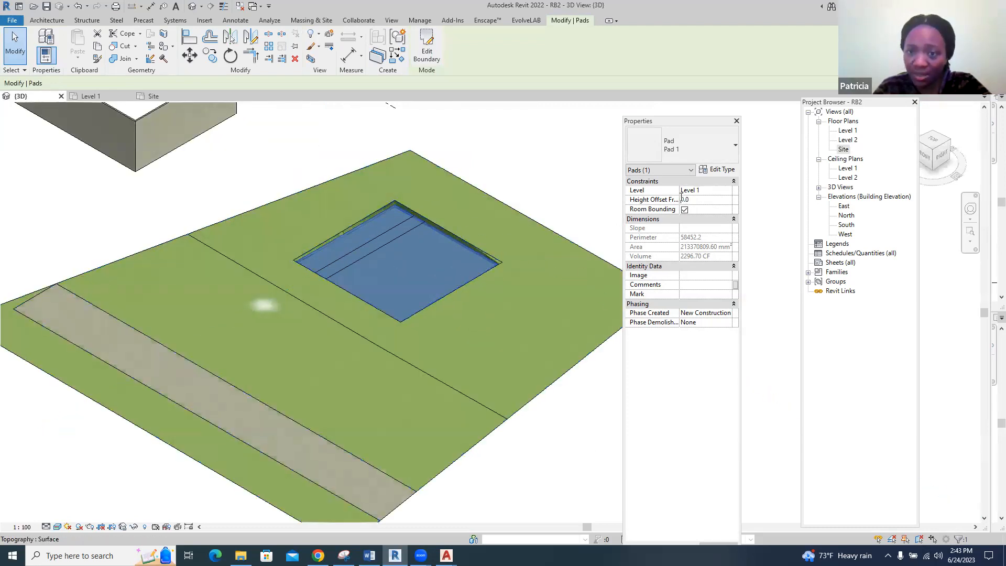
pyautogui.write('45')
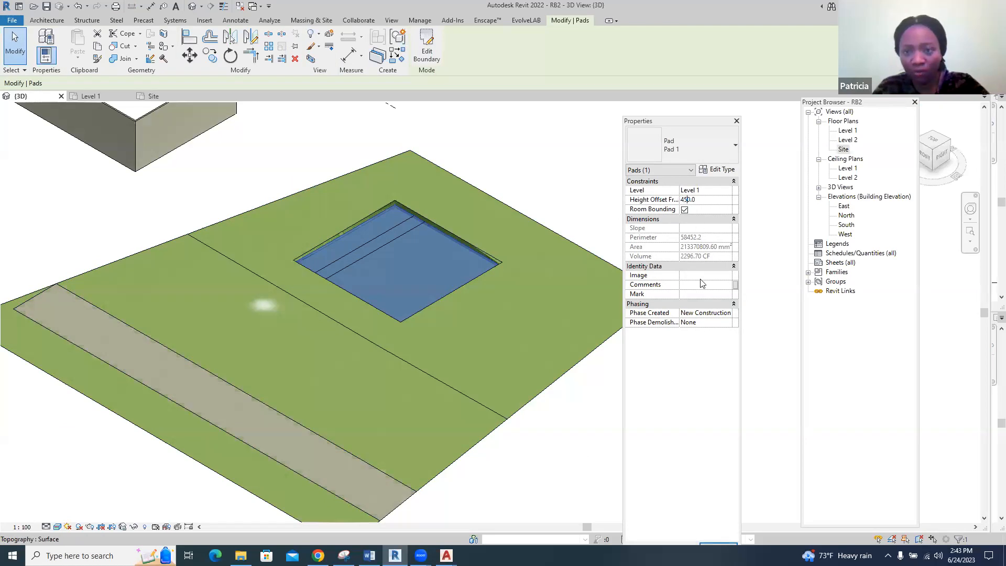
pyautogui.click(598, 394)
pyautogui.click(600, 399)
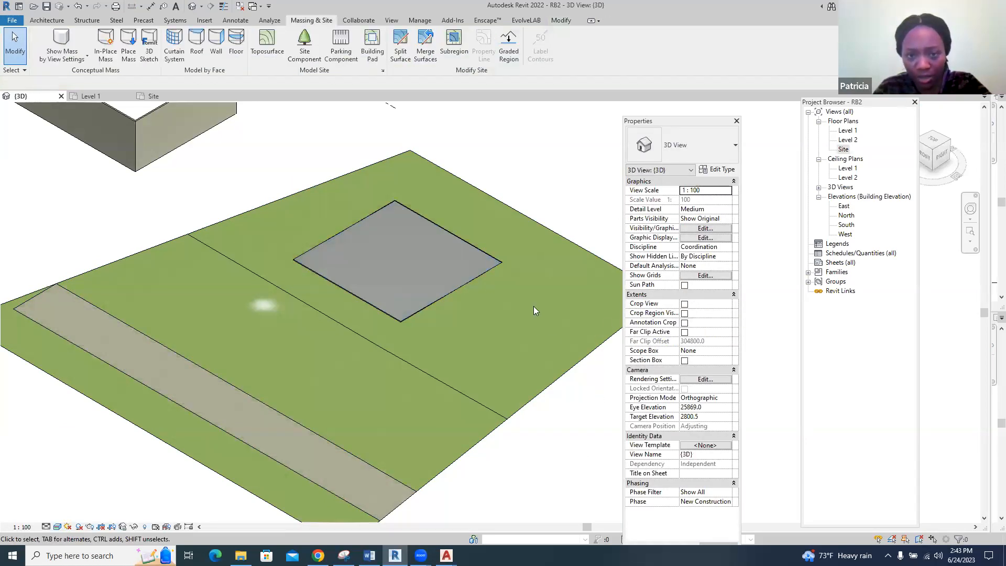
# Raise the building pad above the grass by setting its height offset from Level 1 to 900 mm
pyautogui.click(478, 276)
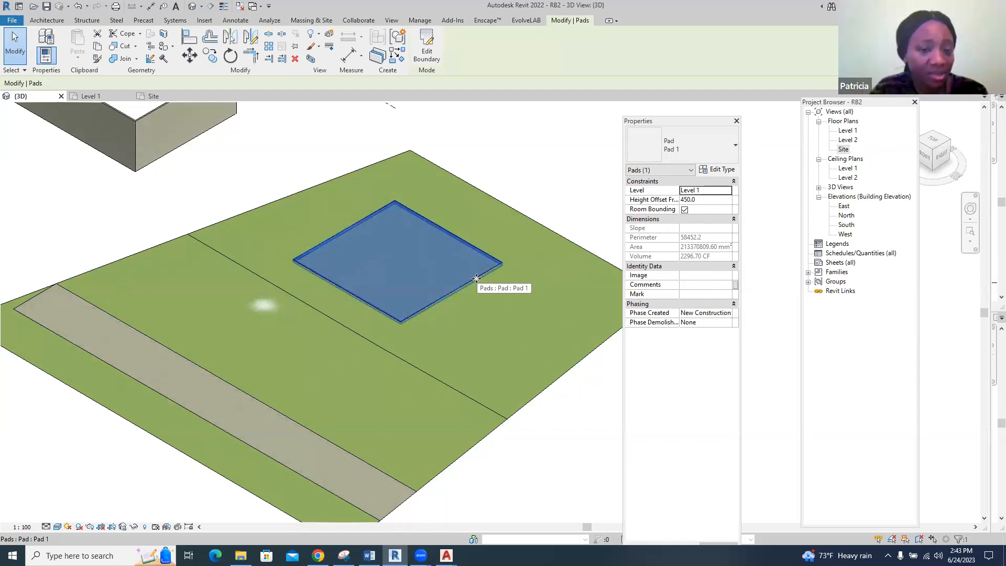
pyautogui.click(685, 200)
pyautogui.click(689, 200)
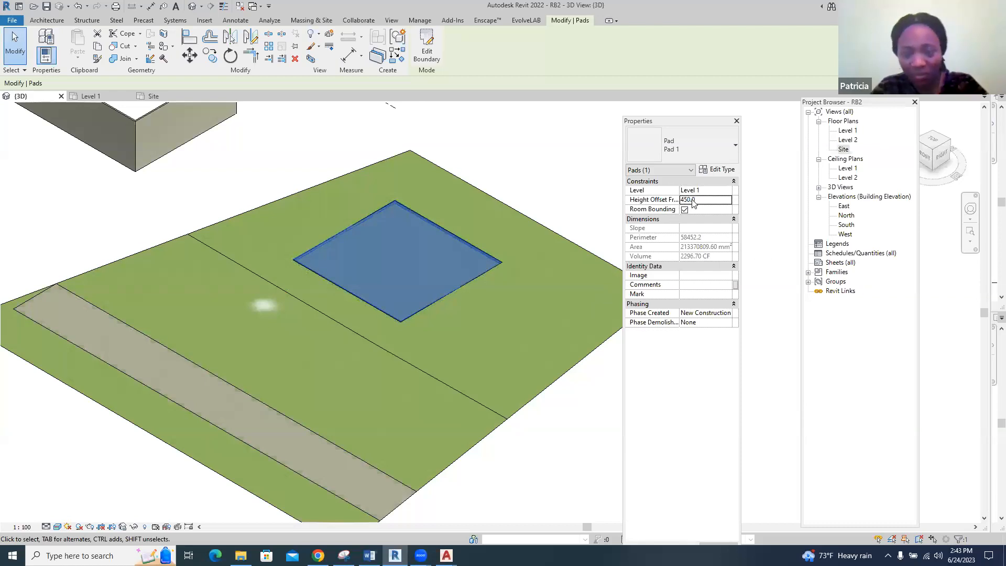
pyautogui.moveTo(688, 200); pyautogui.dragTo(680, 198)
pyautogui.write('90')
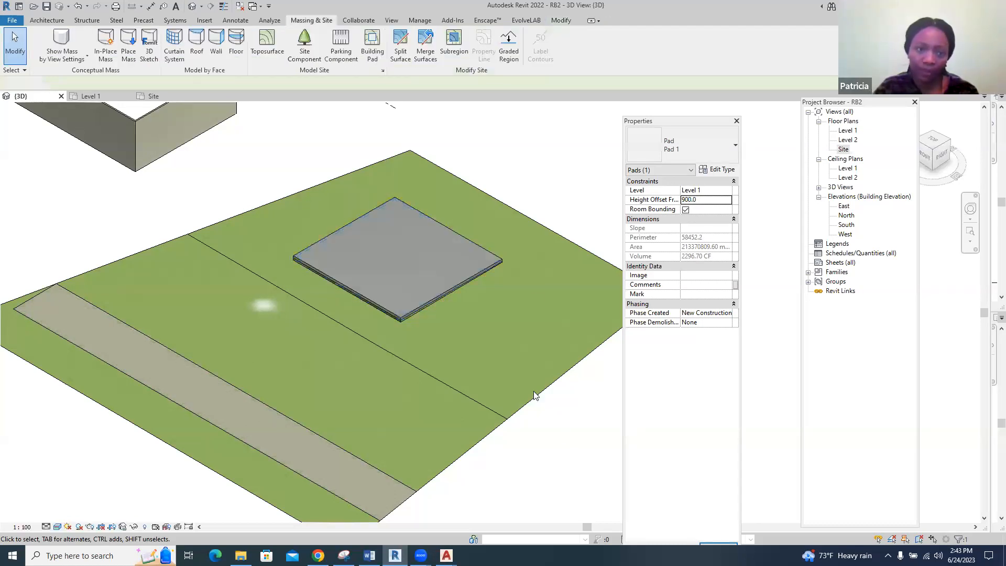
pyautogui.click(534, 395)
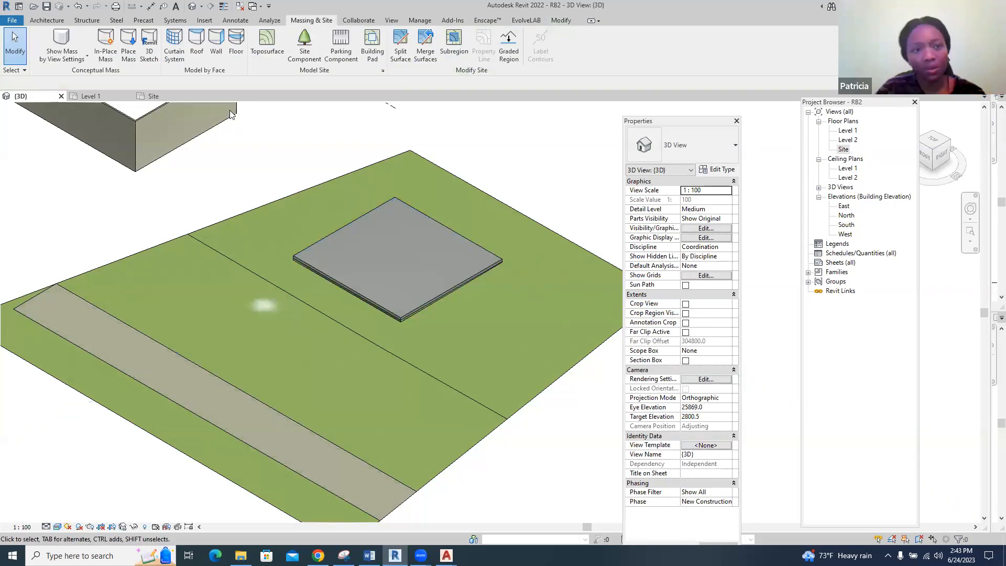
# Open the East building elevation and dock the floating Properties palette beside the drawing area
pyautogui.click(173, 97)
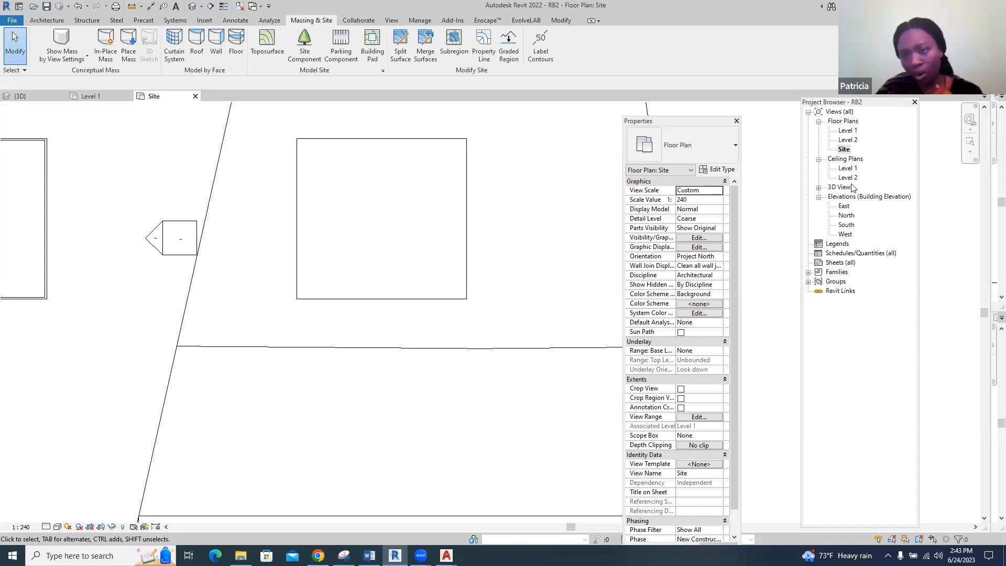
pyautogui.doubleClick(845, 206)
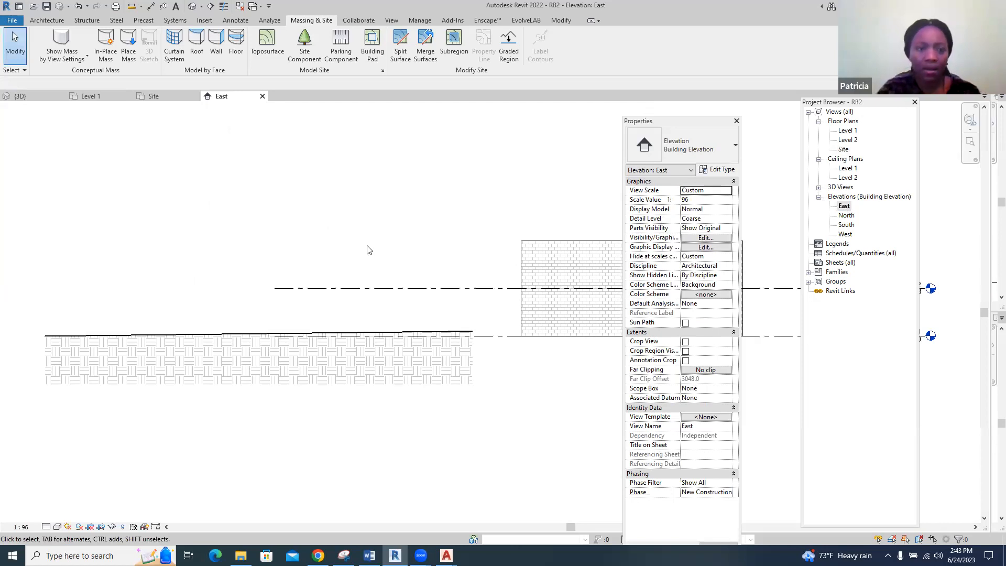
pyautogui.scroll(2, 107, 306)
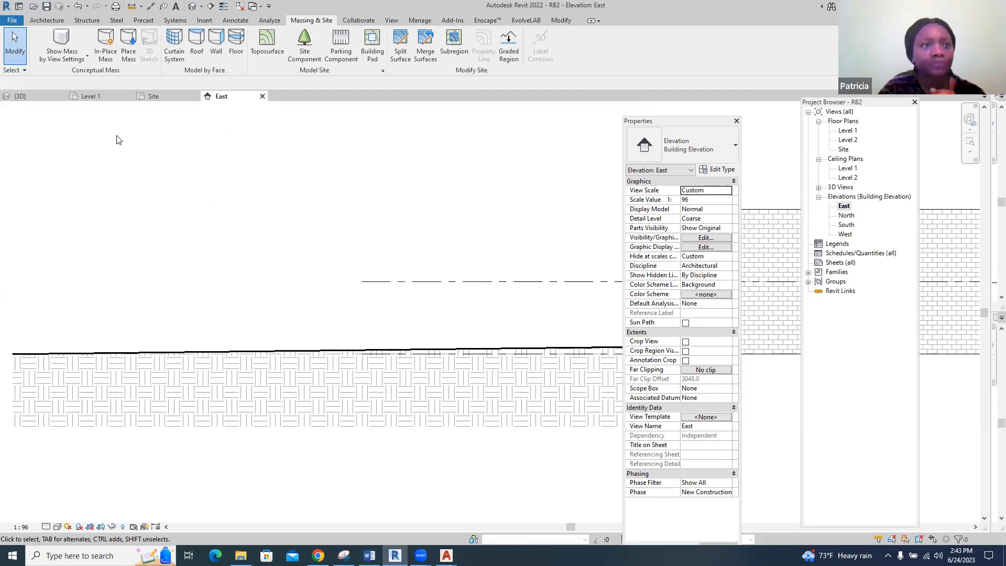
pyautogui.click(53, 21)
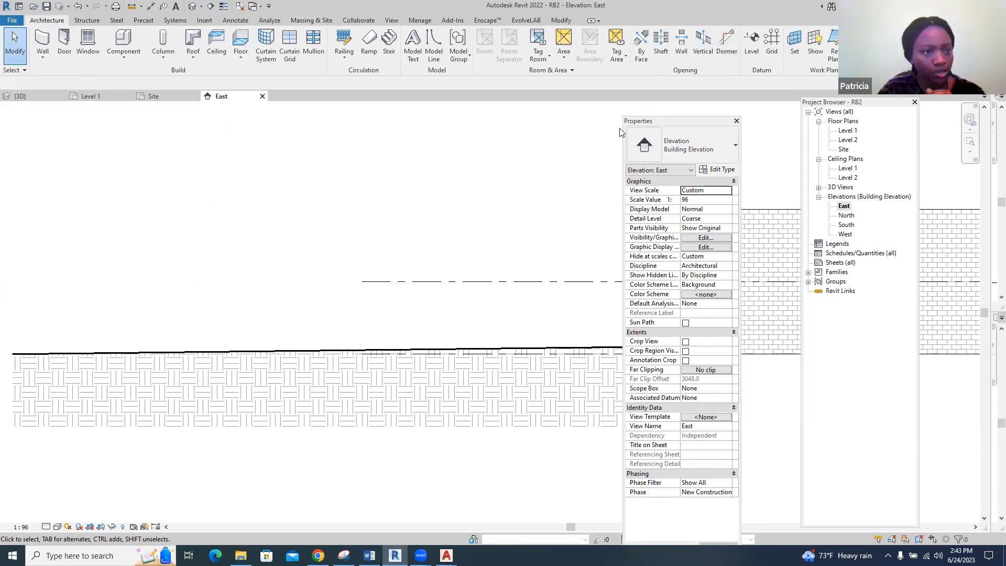
pyautogui.moveTo(620, 131); pyautogui.dragTo(44, 112)
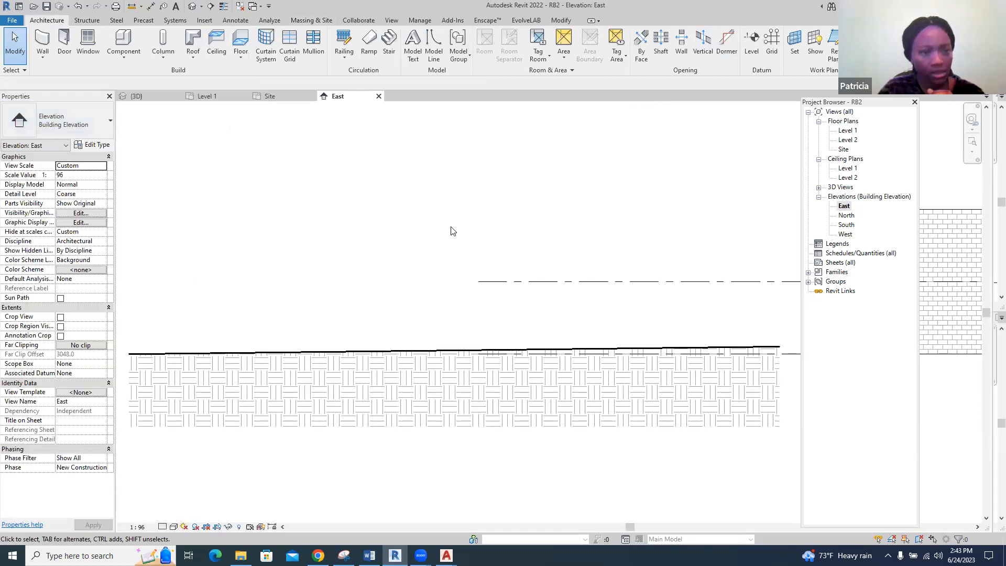
pyautogui.click(751, 43)
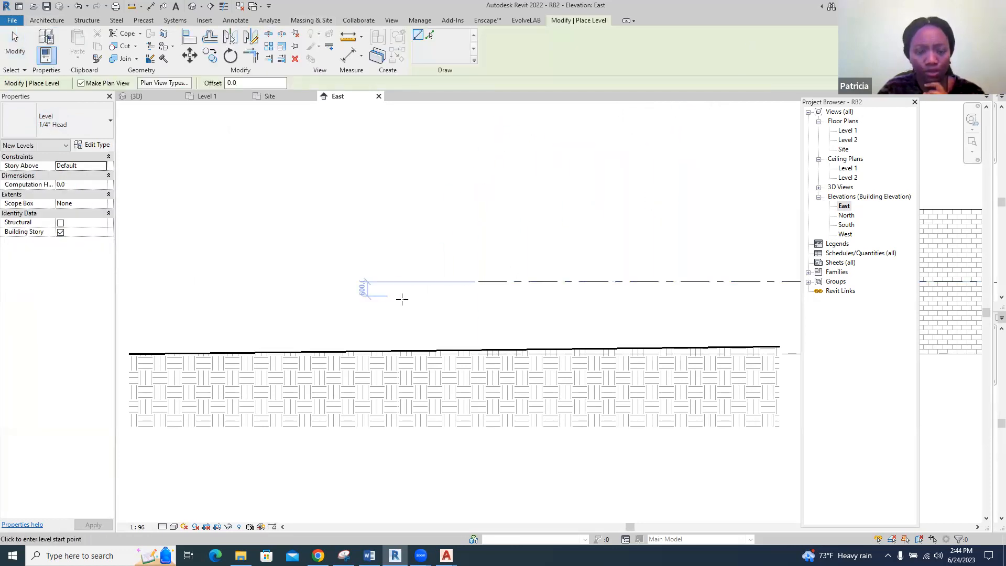
pyautogui.scroll(-2, 568, 294)
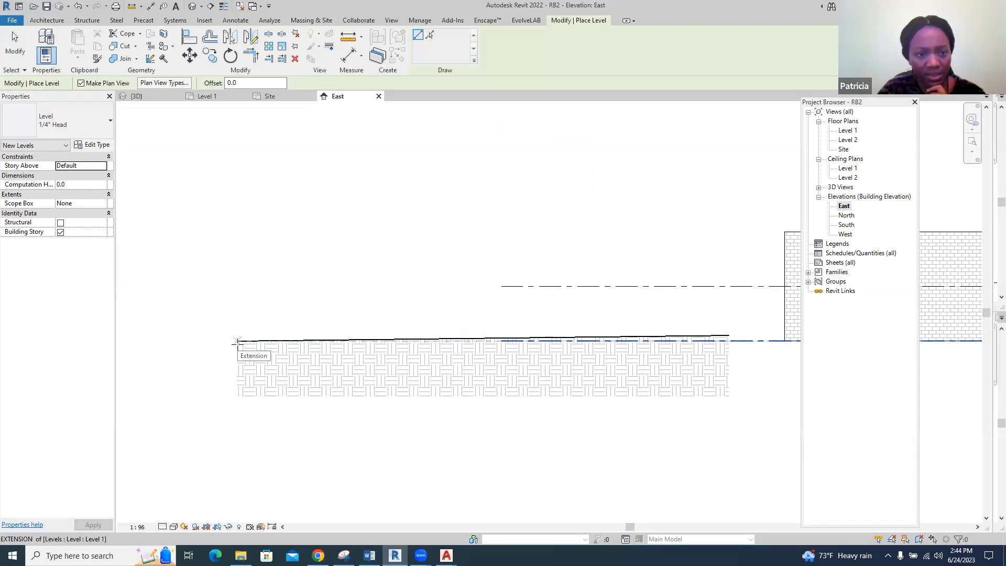
pyautogui.press('Escape')
pyautogui.press('Escape')
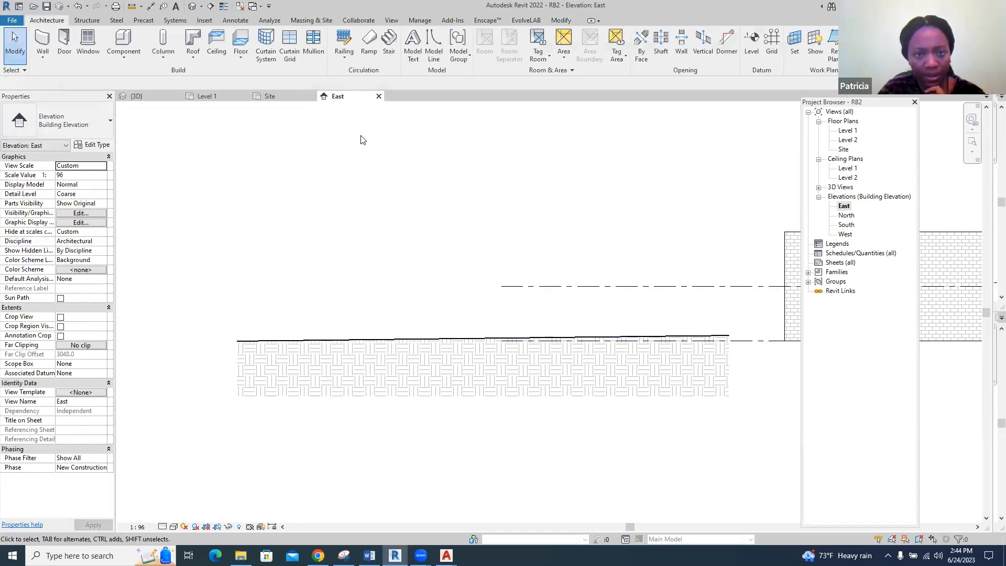
pyautogui.click(751, 41)
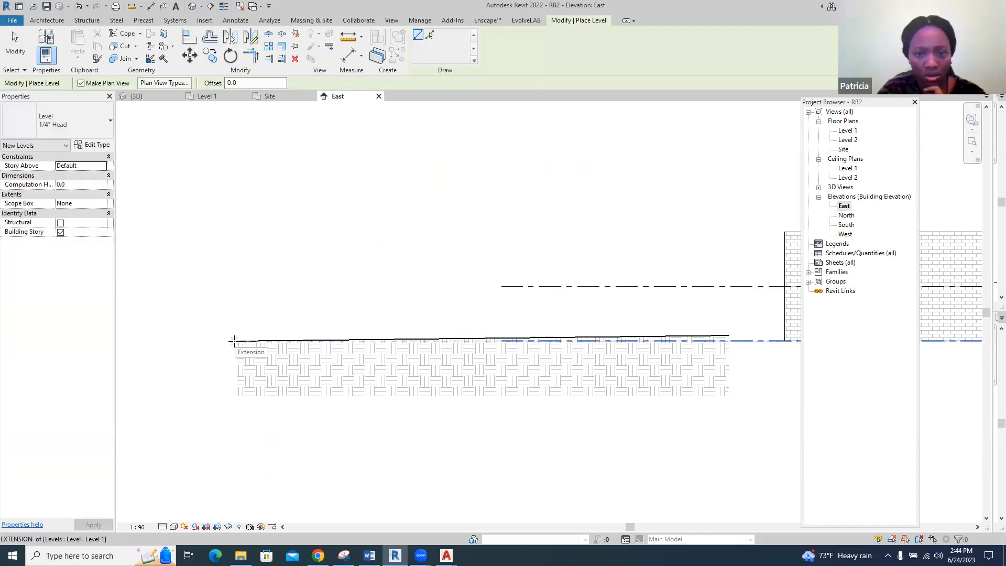
pyautogui.press('Escape')
pyautogui.scroll(-2, 232, 335)
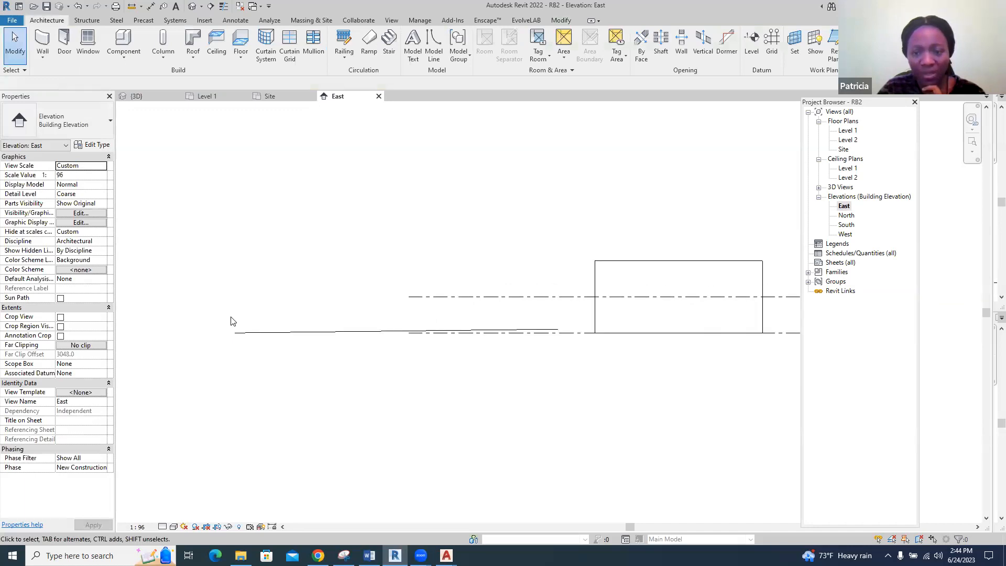
# Create a new level in the East elevation by offsetting the Level 1 line 900 mm downward
pyautogui.scroll(2, 656, 328)
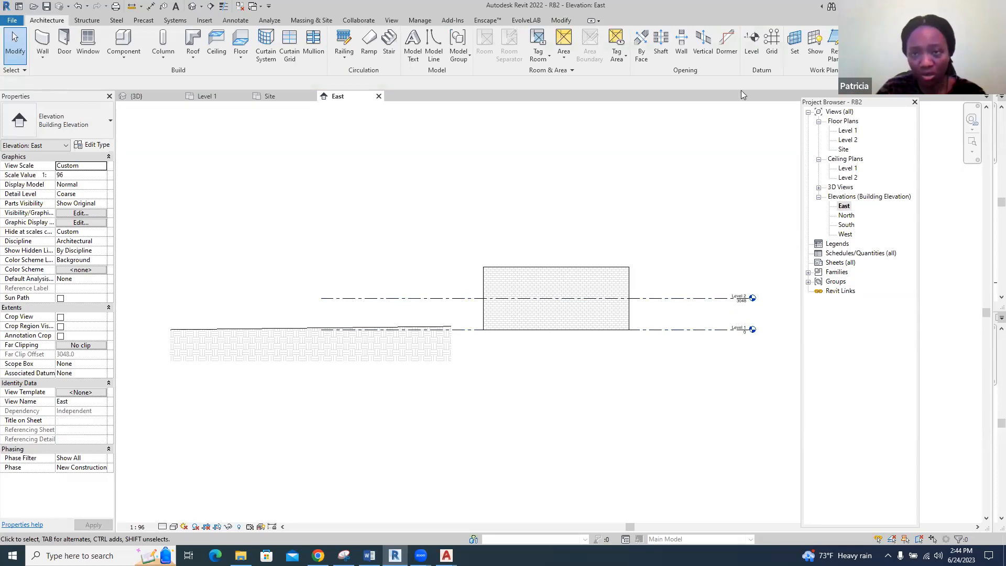
pyautogui.click(752, 45)
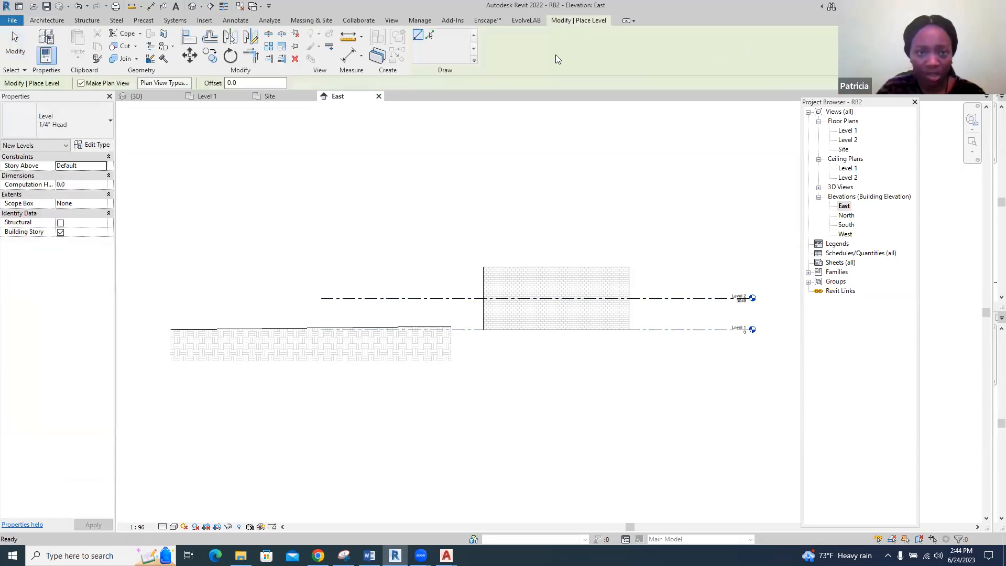
pyautogui.click(431, 38)
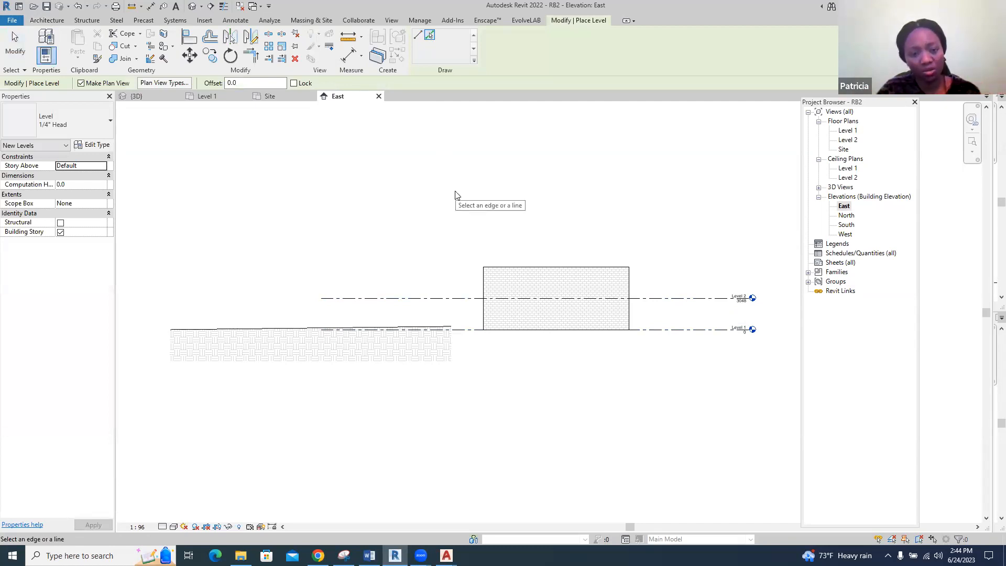
pyautogui.doubleClick(232, 83)
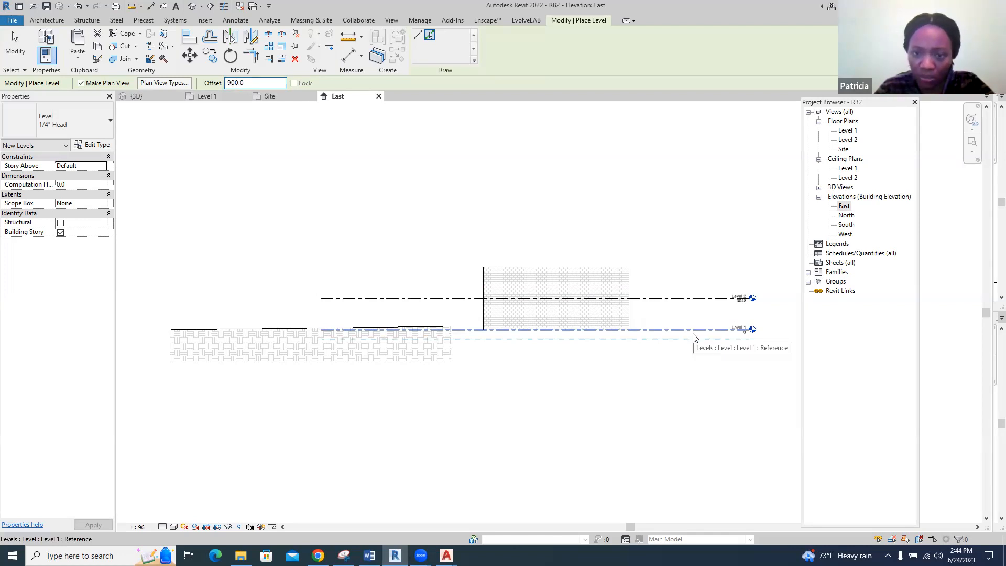
pyautogui.click(693, 337)
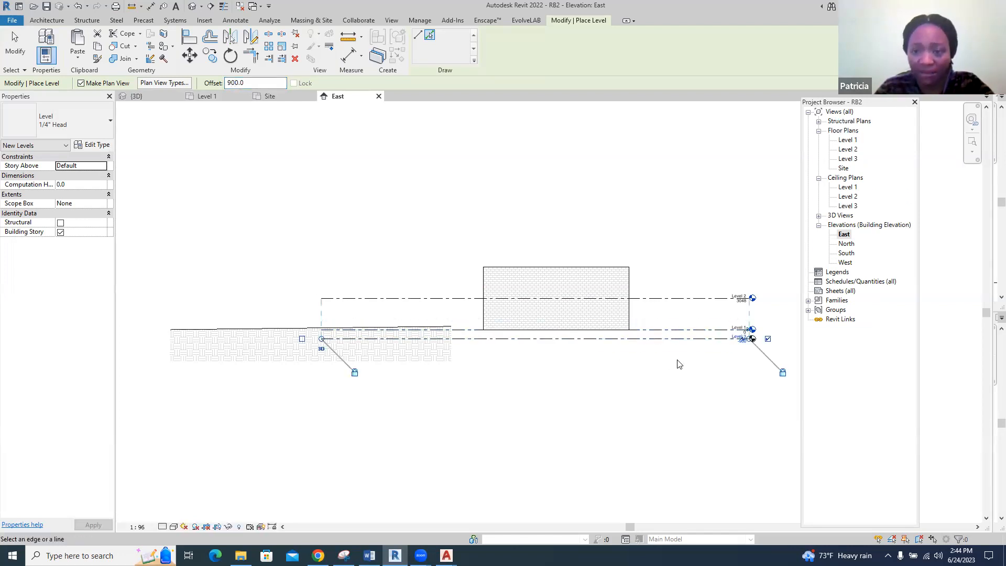
pyautogui.press('Escape')
pyautogui.press('Escape')
# Rename the new level below Level 1 to "Foundation level", along with its corresponding plan views
pyautogui.scroll(4, 752, 338)
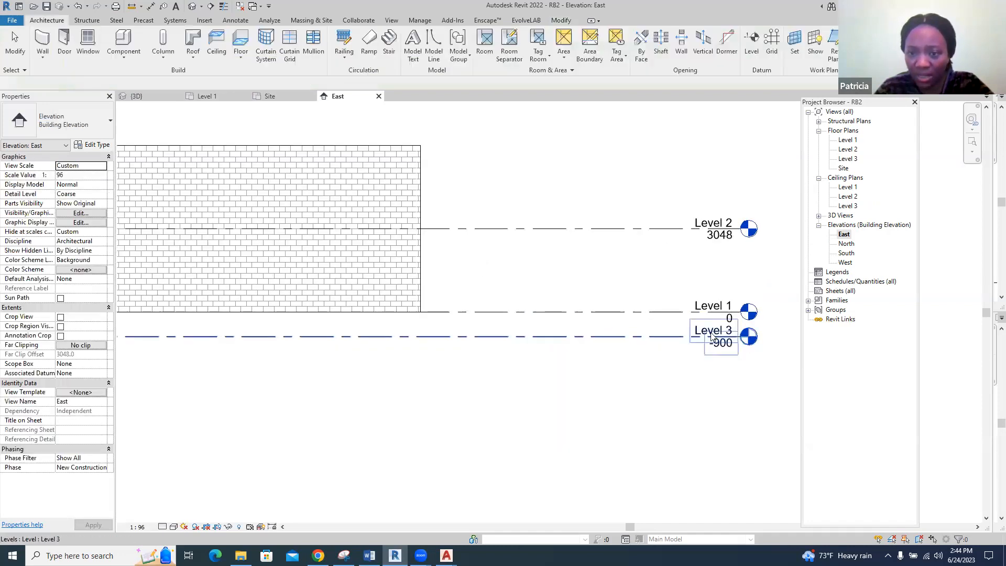
pyautogui.click(705, 334)
pyautogui.click(701, 332)
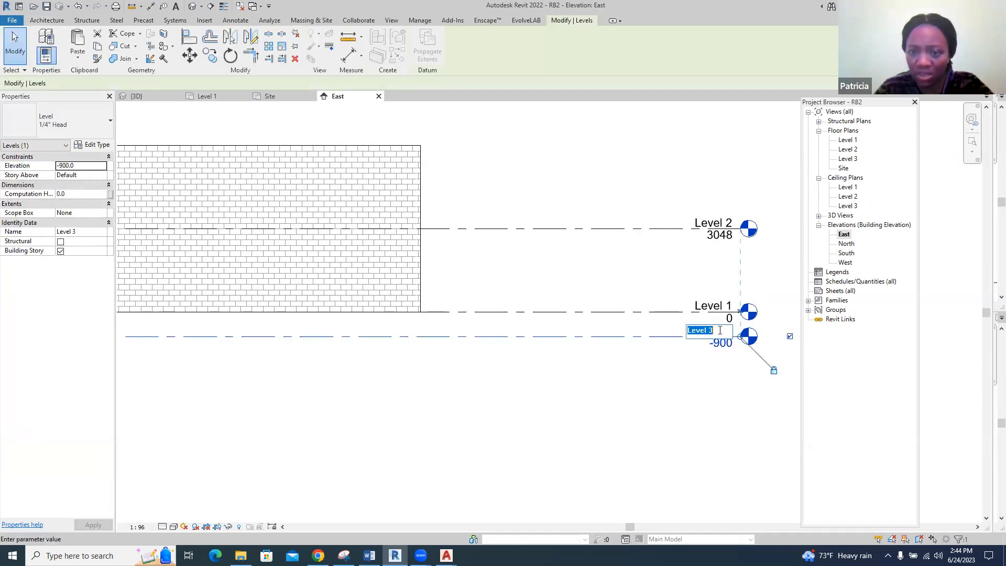
pyautogui.write('F')
pyautogui.write('ound')
pyautogui.write('ation level')
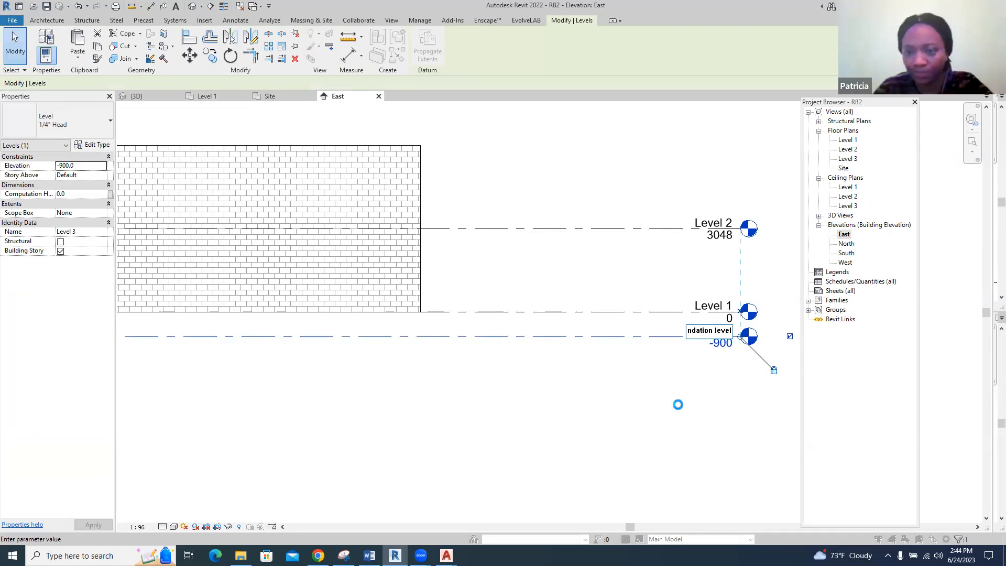
pyautogui.press('Return')
pyautogui.click(542, 279)
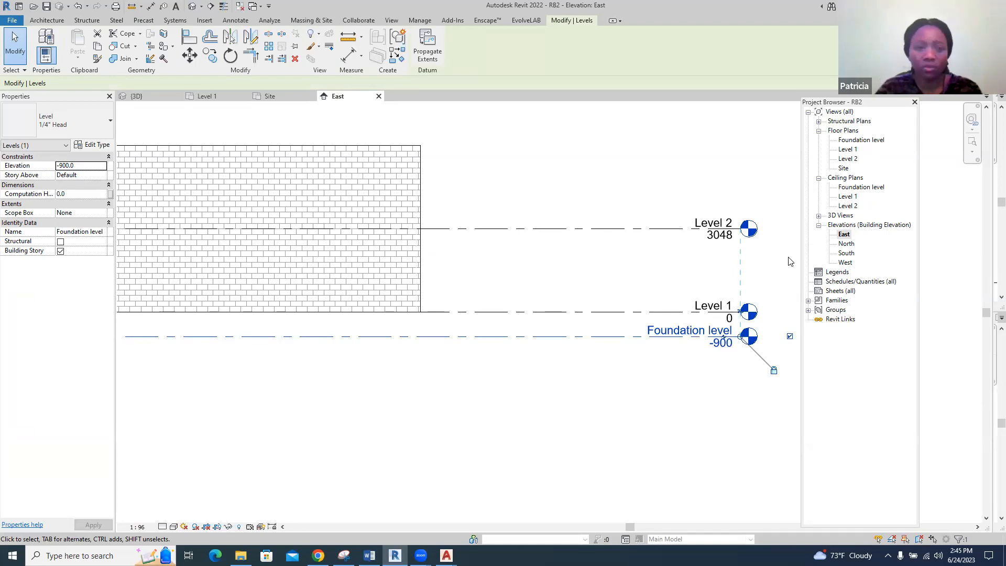
# Create another level by offsetting the Level 1 line 750 mm upward
pyautogui.scroll(-3, 791, 262)
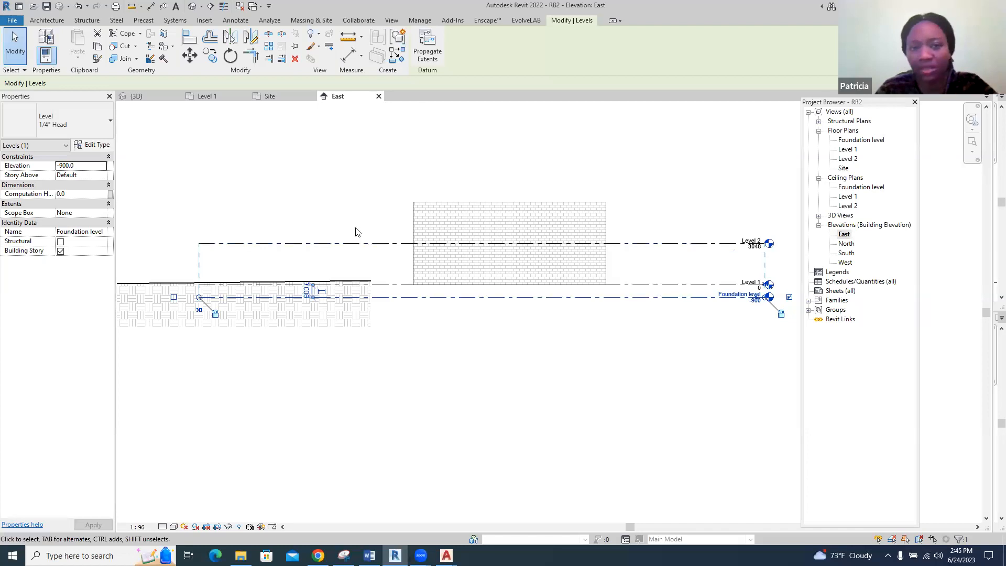
pyautogui.click(48, 20)
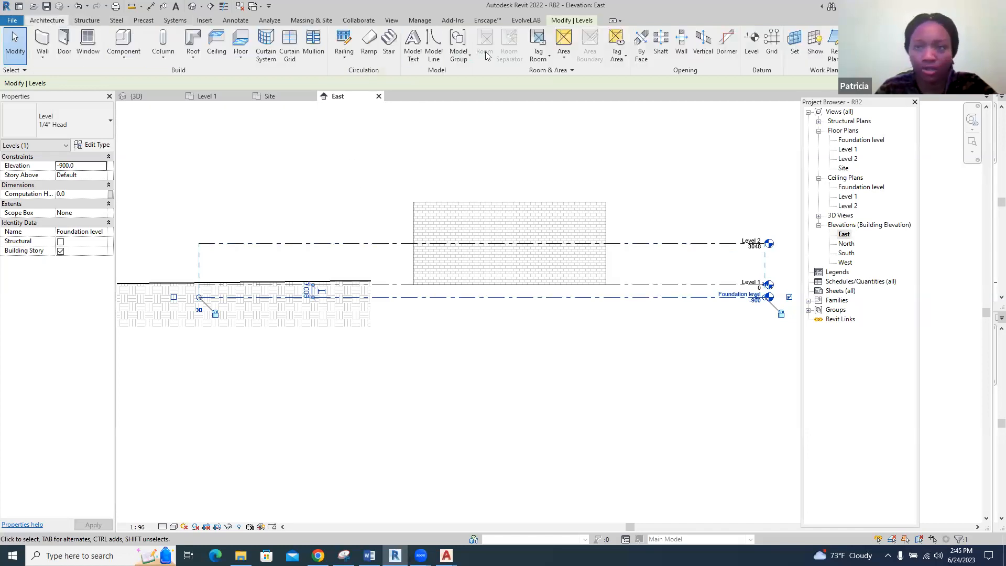
pyautogui.click(752, 43)
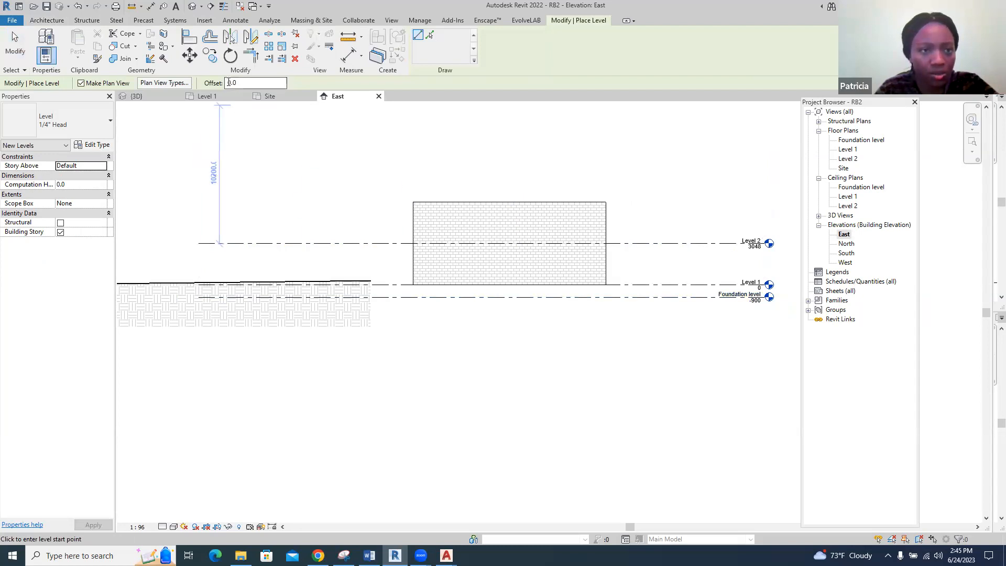
pyautogui.write('5')
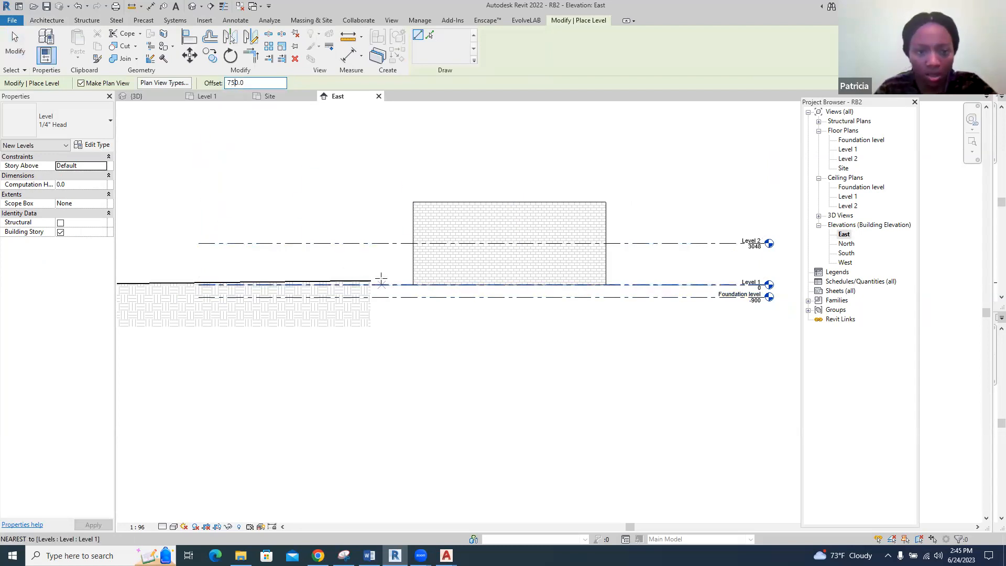
pyautogui.click(430, 36)
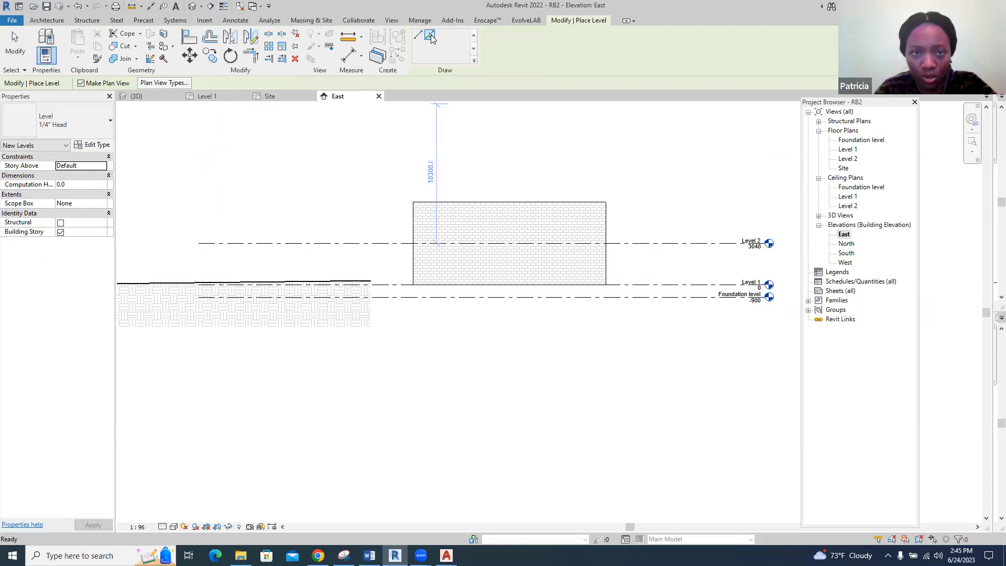
pyautogui.click(386, 287)
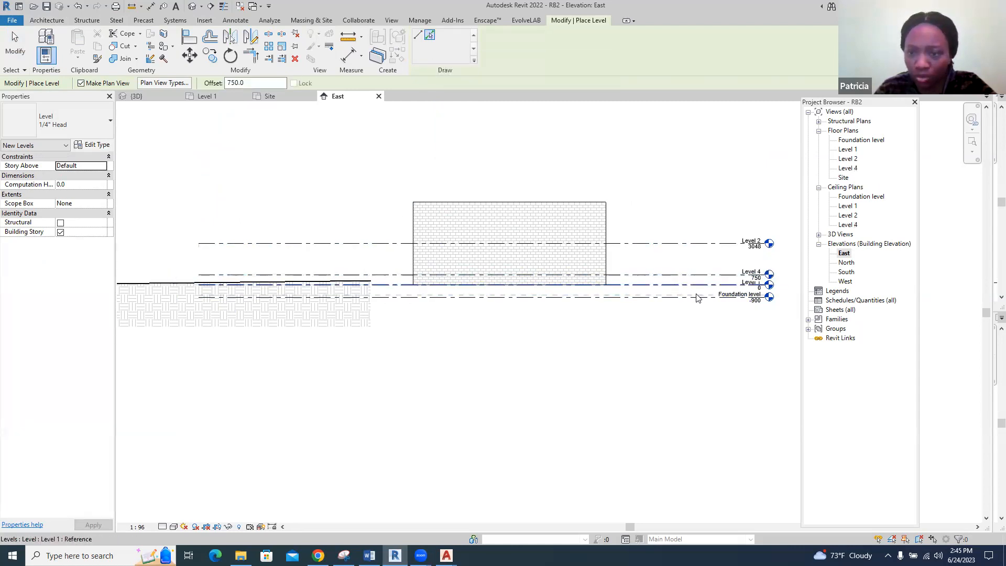
pyautogui.press('Escape')
# Rename the level at 750 mm to "Floor level", along with its corresponding plan views
pyautogui.scroll(3, 777, 266)
pyautogui.click(743, 285)
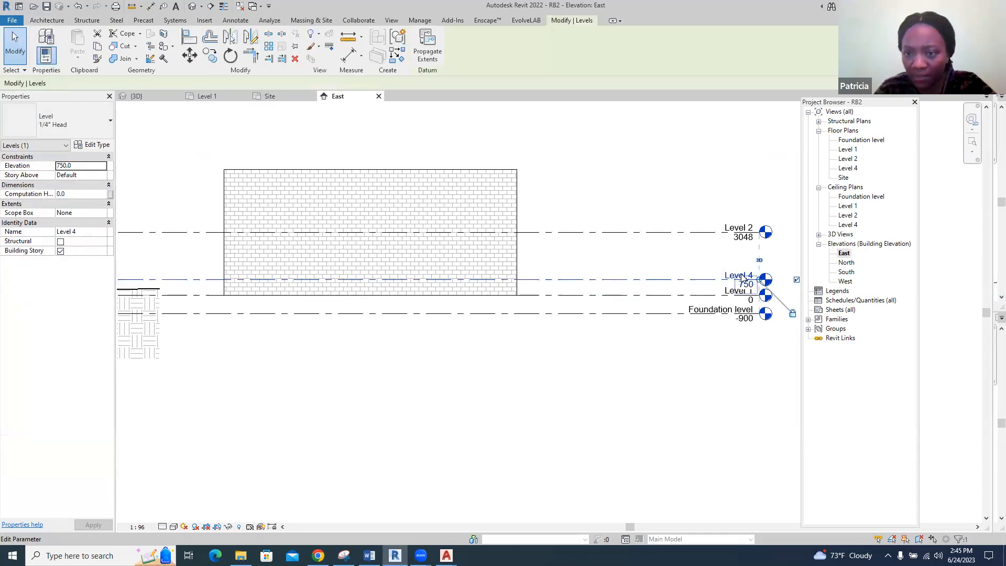
pyautogui.click(744, 285)
pyautogui.click(735, 274)
pyautogui.click(730, 273)
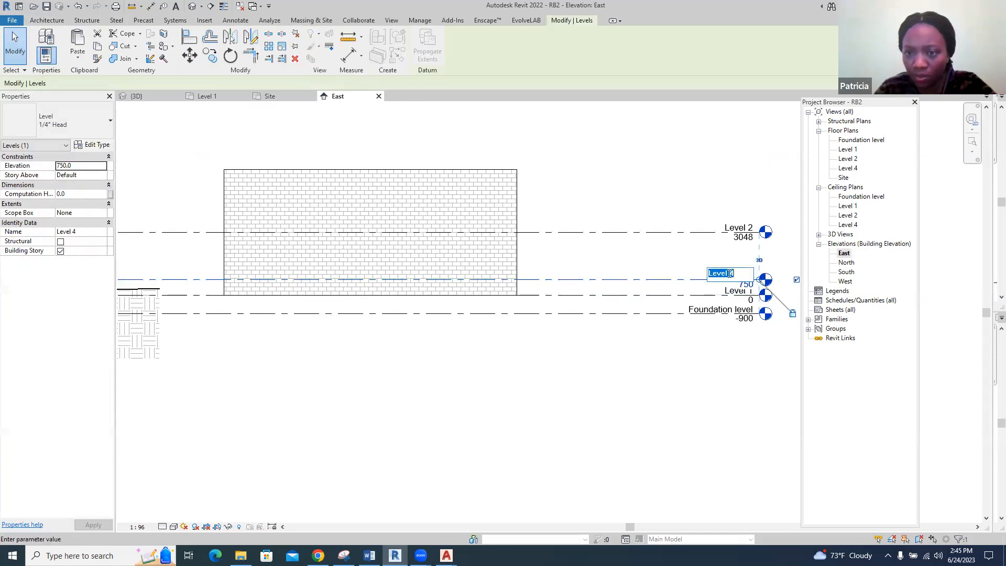
pyautogui.write('Floor l')
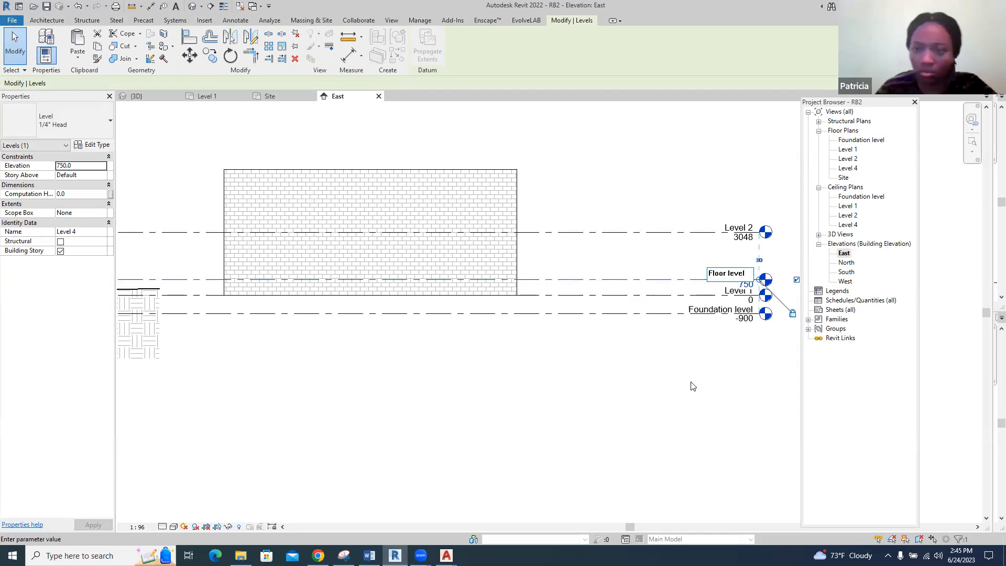
pyautogui.press('Return')
pyautogui.click(539, 279)
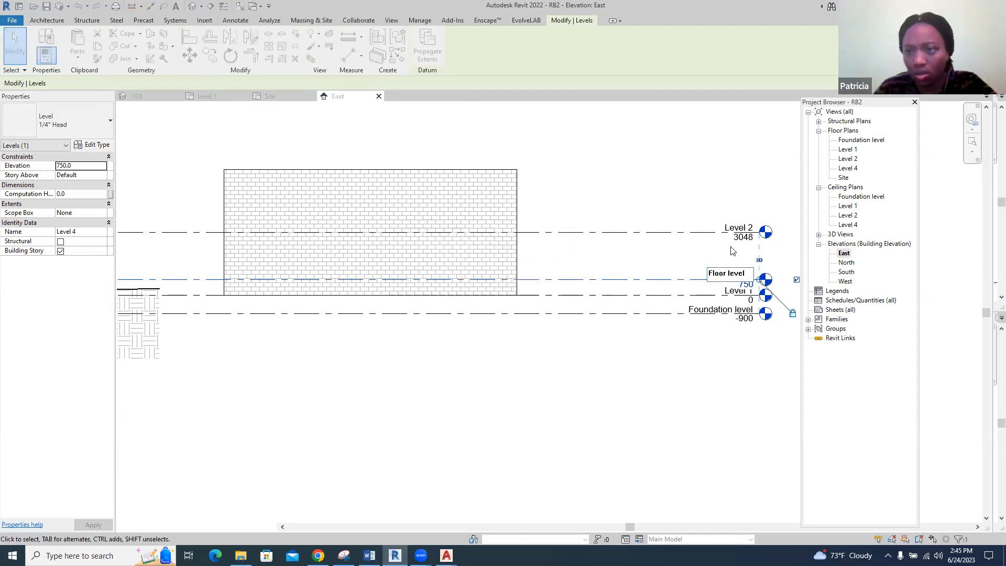
# Select the building pad in the Site plan, then examine it in the 3D view and check the levels in the East elevation
pyautogui.scroll(-3, 576, 318)
pyautogui.scroll(4, 399, 278)
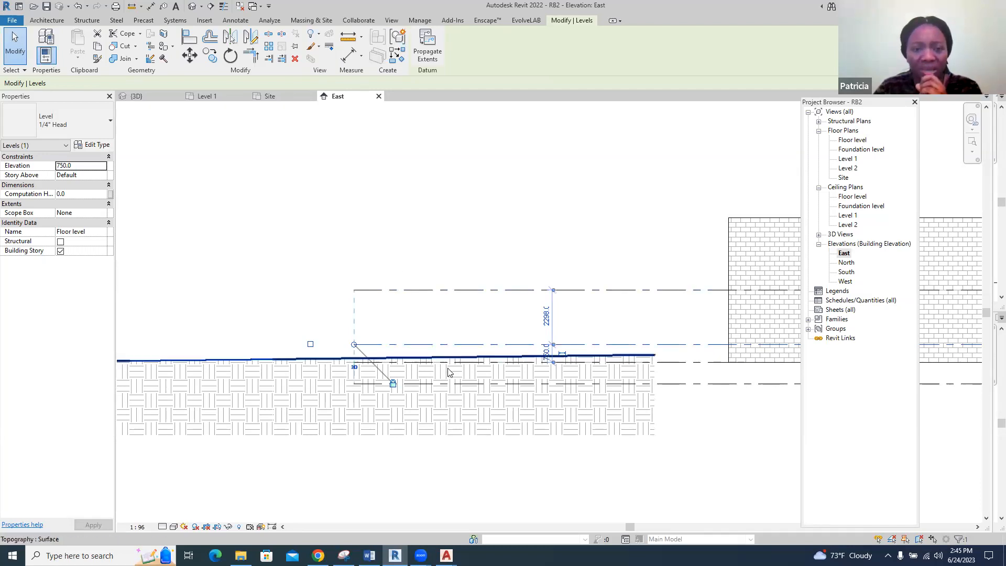
pyautogui.click(269, 96)
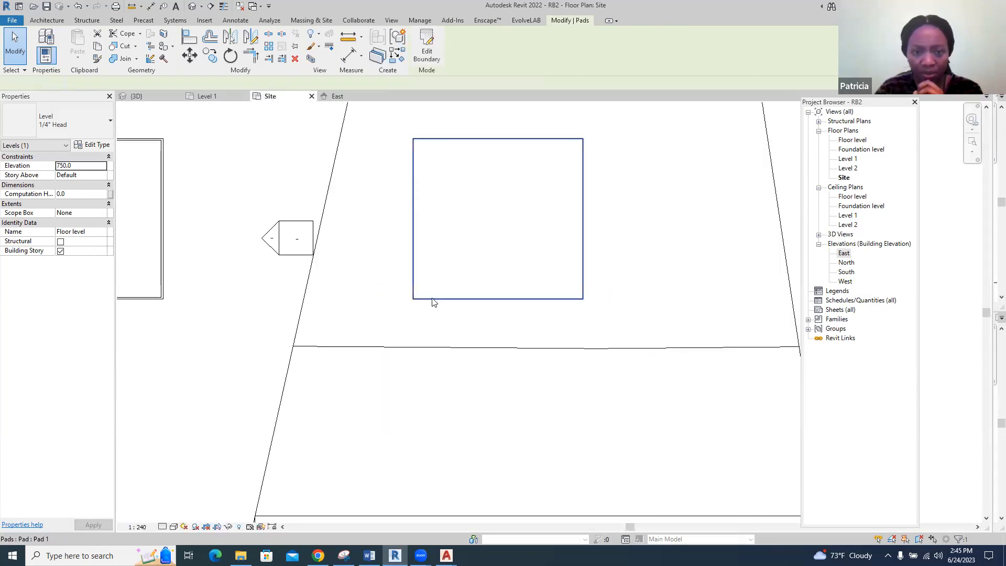
pyautogui.click(432, 299)
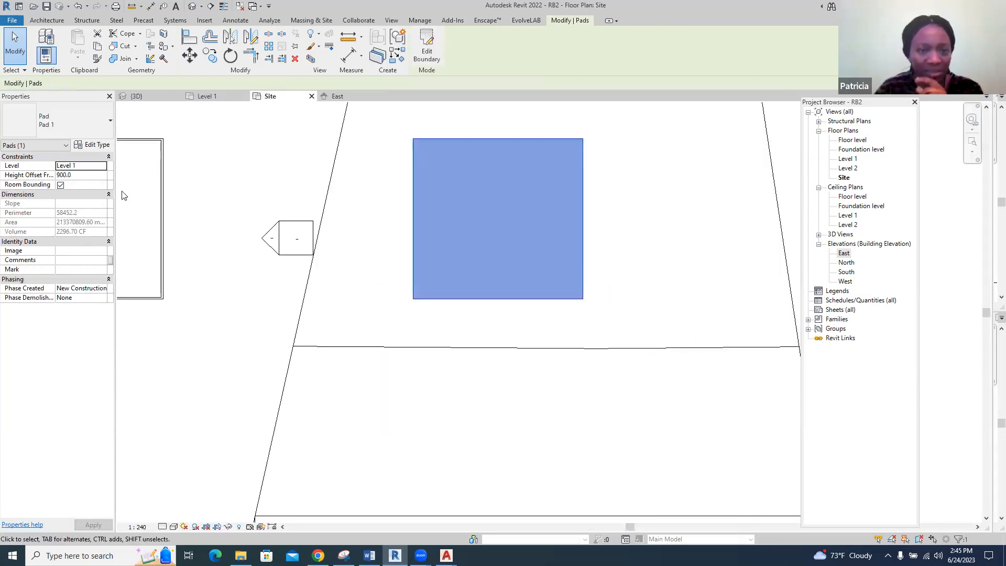
pyautogui.click(140, 100)
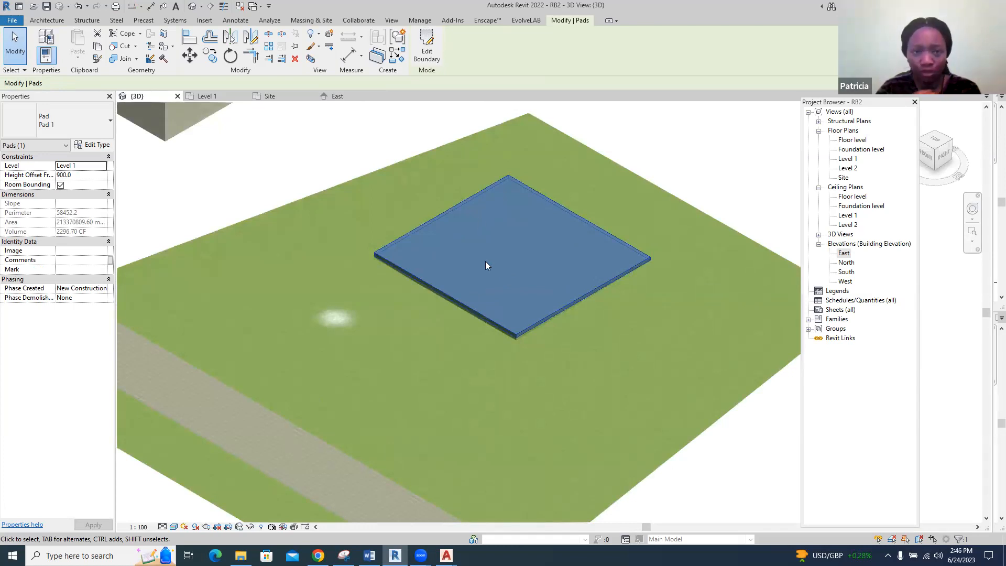
pyautogui.click(337, 97)
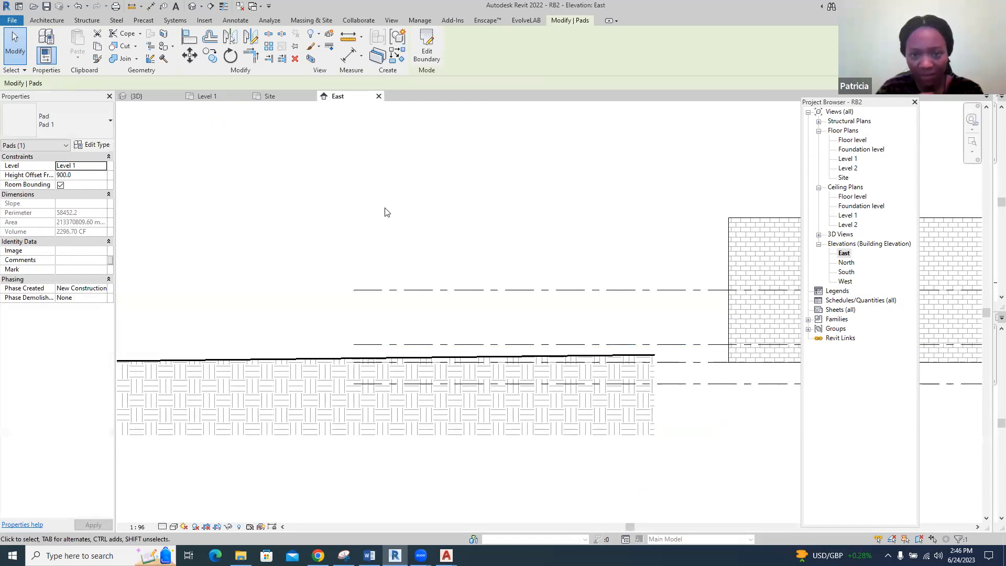
pyautogui.scroll(-4, 558, 362)
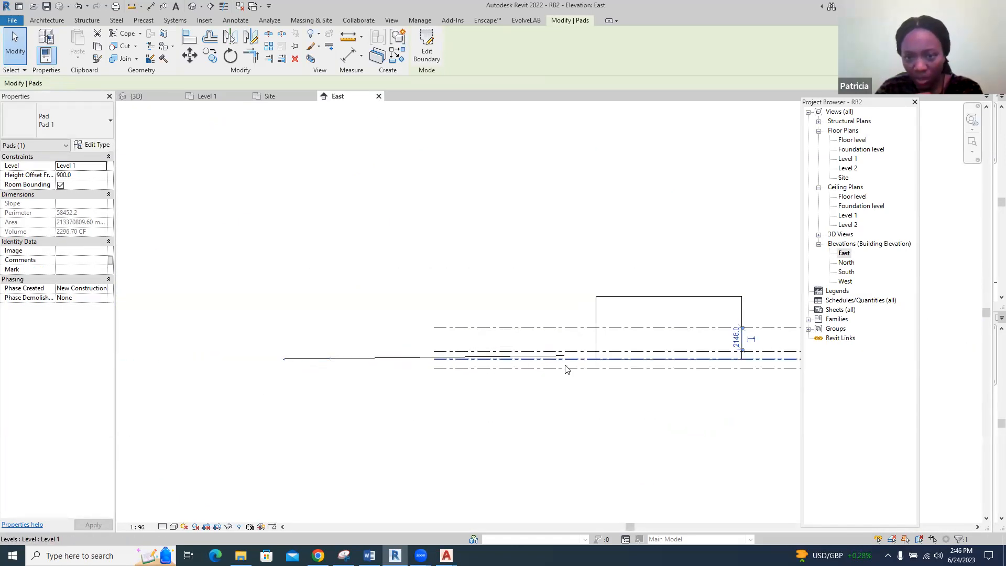
pyautogui.scroll(5, 789, 353)
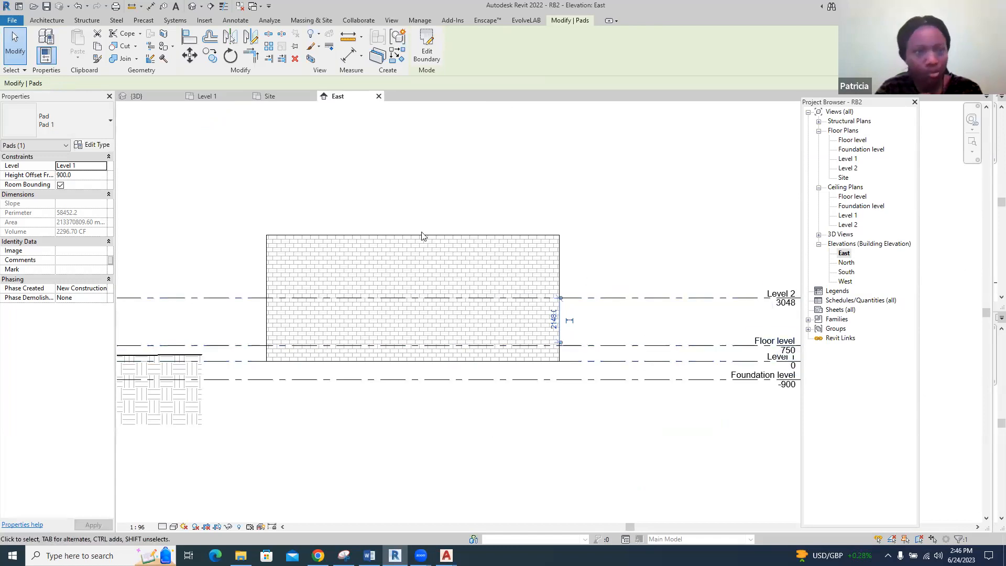
# Set the selected building pad's height offset from Level 1 to 750 mm in the 3D view
pyautogui.click(136, 96)
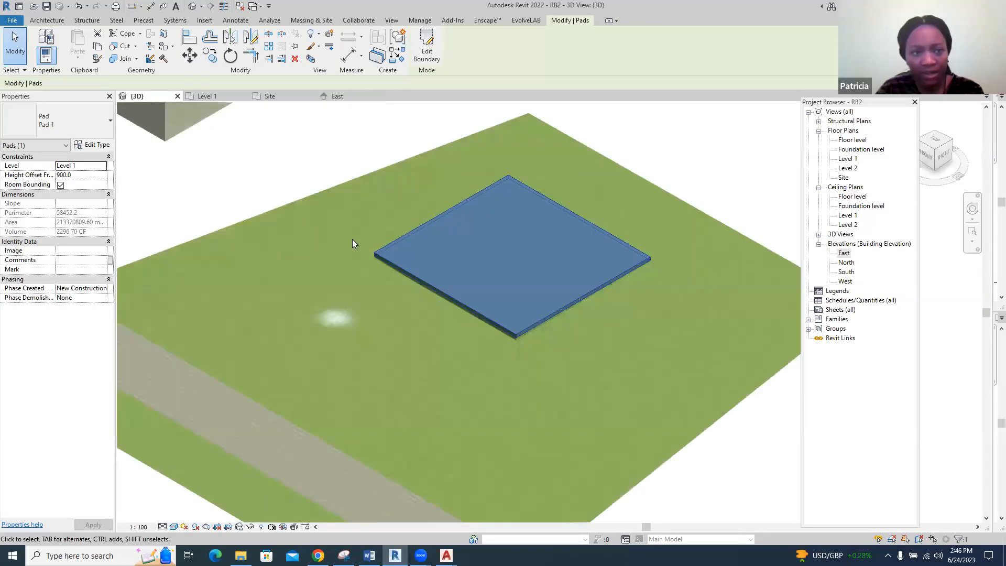
pyautogui.click(60, 184)
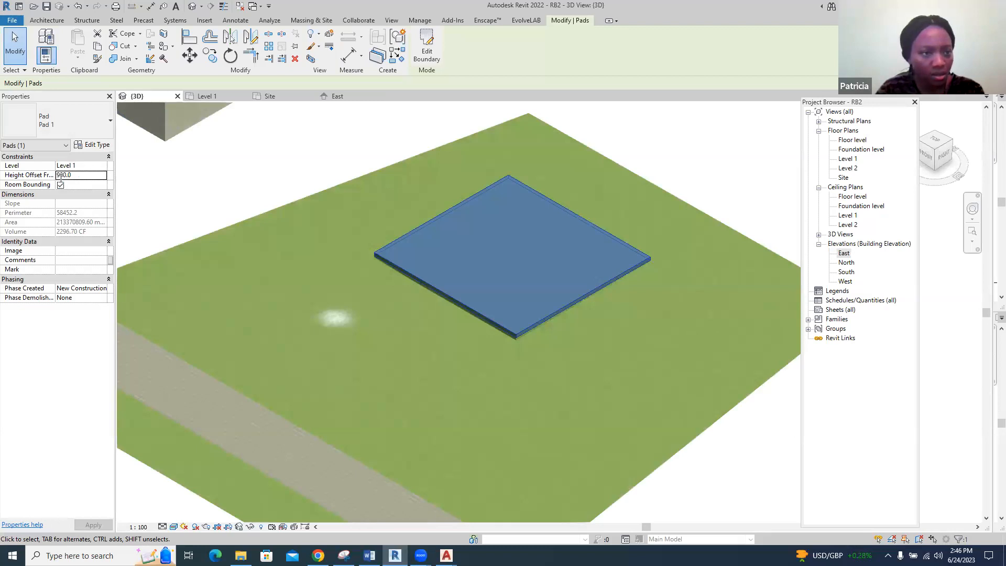
pyautogui.moveTo(56, 174); pyautogui.dragTo(54, 175)
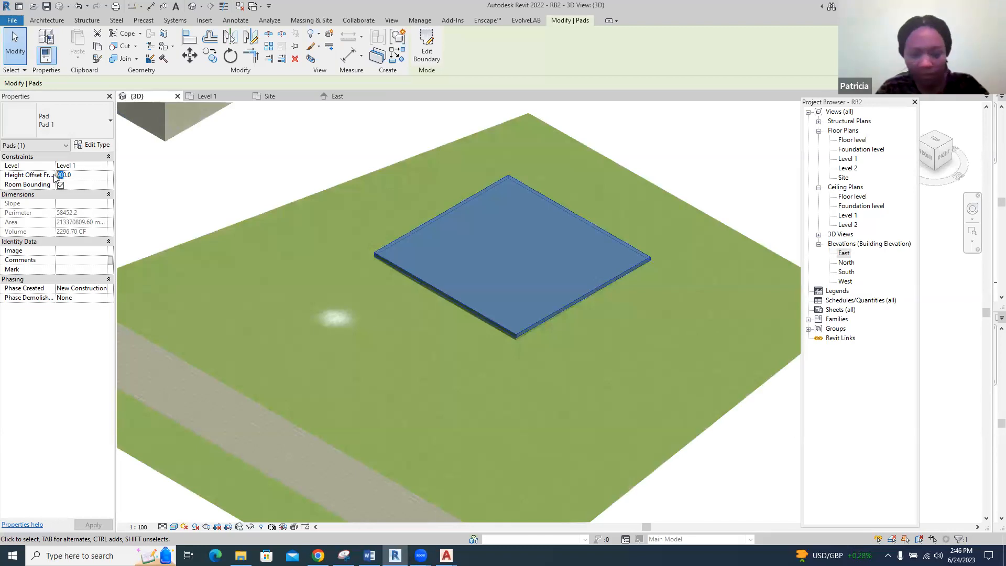
pyautogui.click(143, 184)
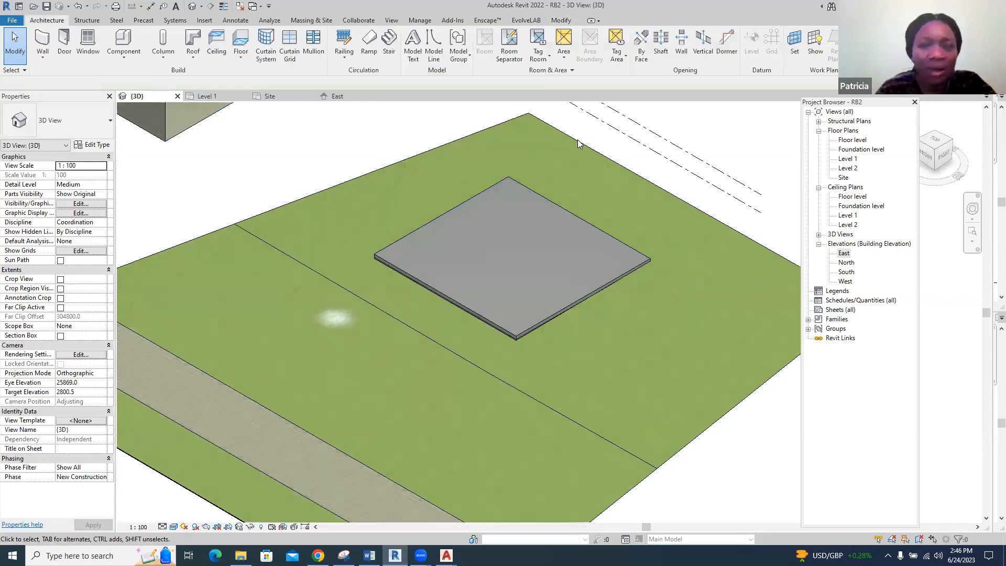
# Open the Floor level floor plan and set its underlay base level to Foundation level
pyautogui.click(863, 140)
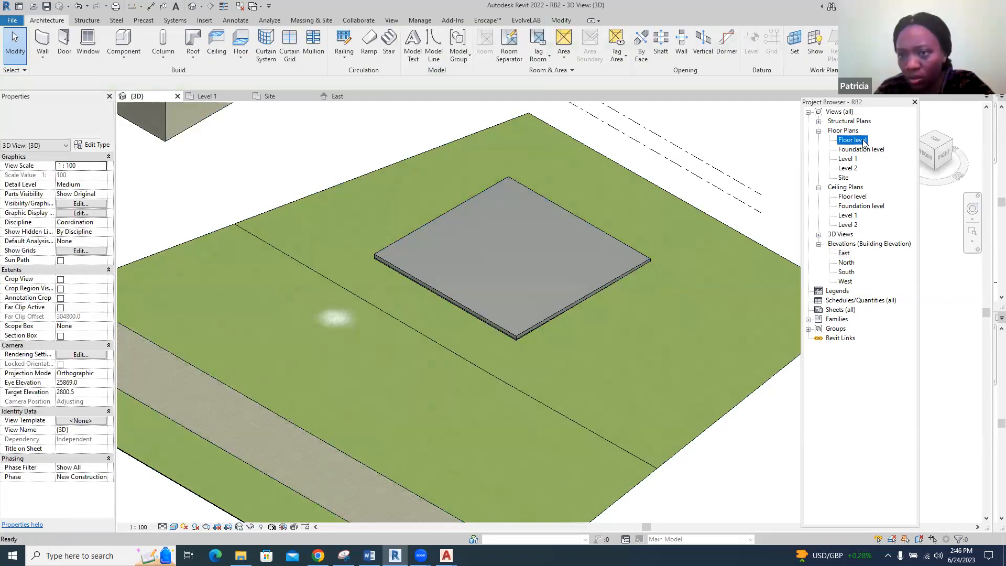
pyautogui.doubleClick(864, 141)
pyautogui.scroll(-5, 543, 198)
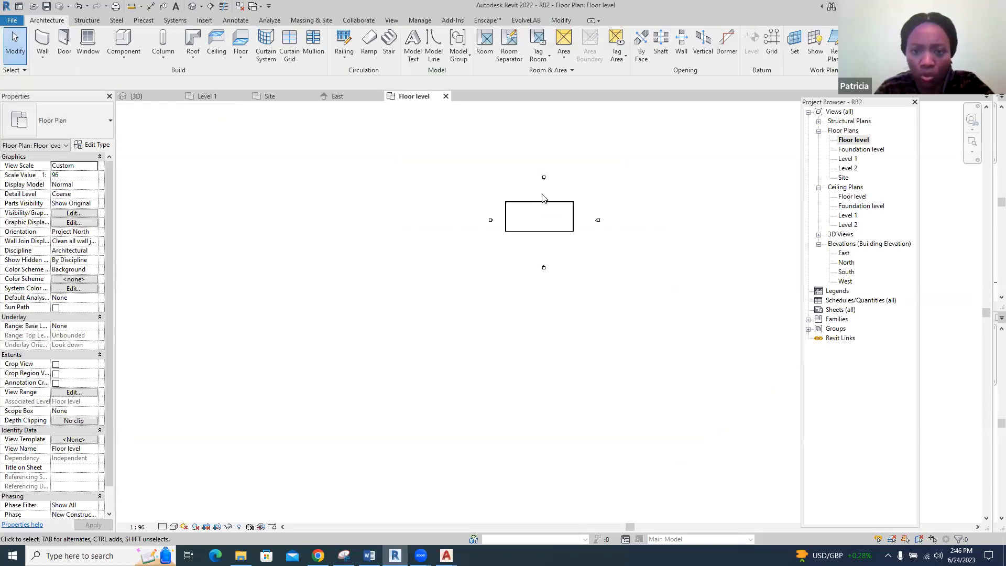
pyautogui.scroll(3, 650, 194)
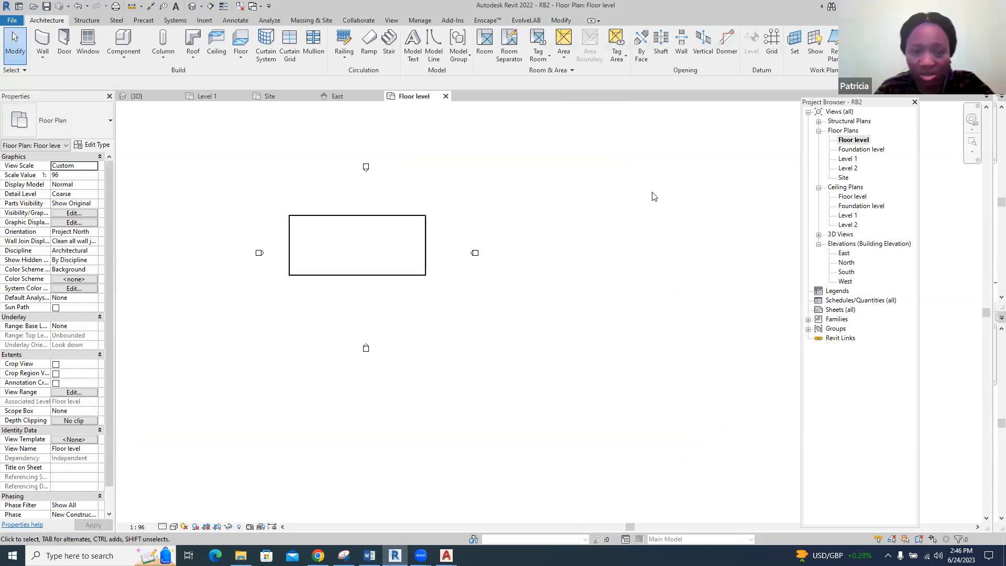
pyautogui.scroll(1, 607, 209)
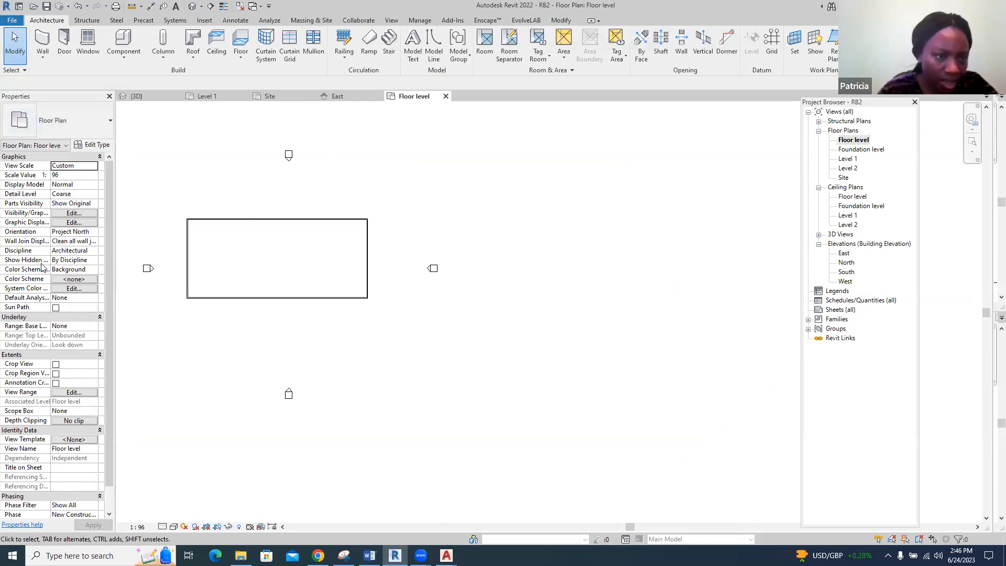
pyautogui.click(77, 326)
pyautogui.click(94, 327)
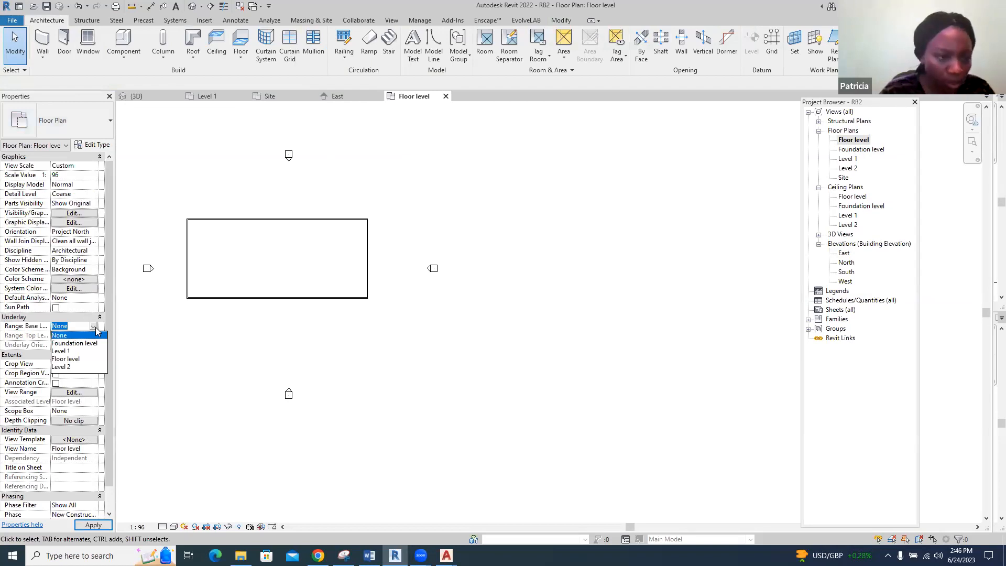
pyautogui.click(89, 344)
pyautogui.click(91, 525)
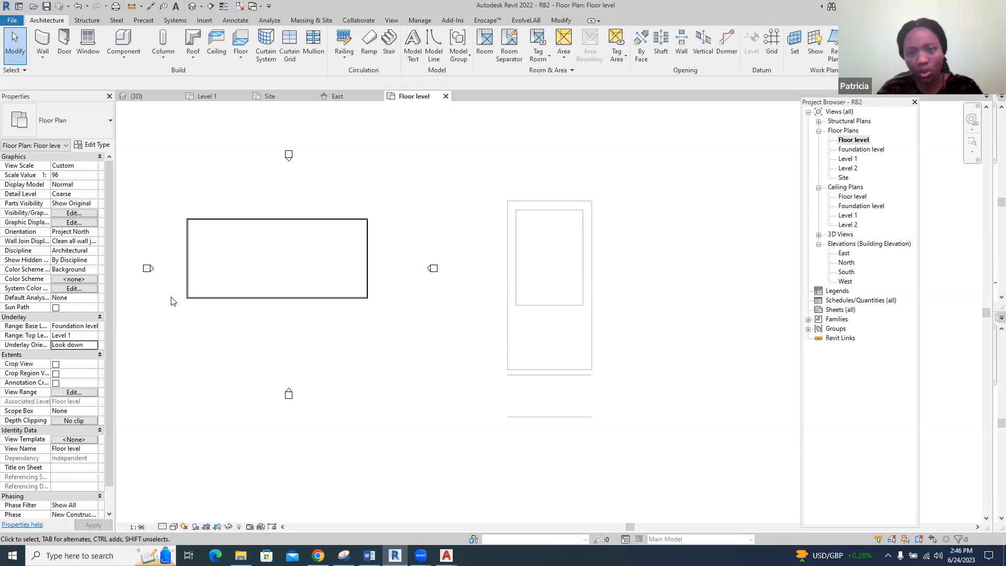
# Examine the underlaid site outlines in the Floor level plan and compare them with the building pad in the Site plan
pyautogui.scroll(-4, 173, 301)
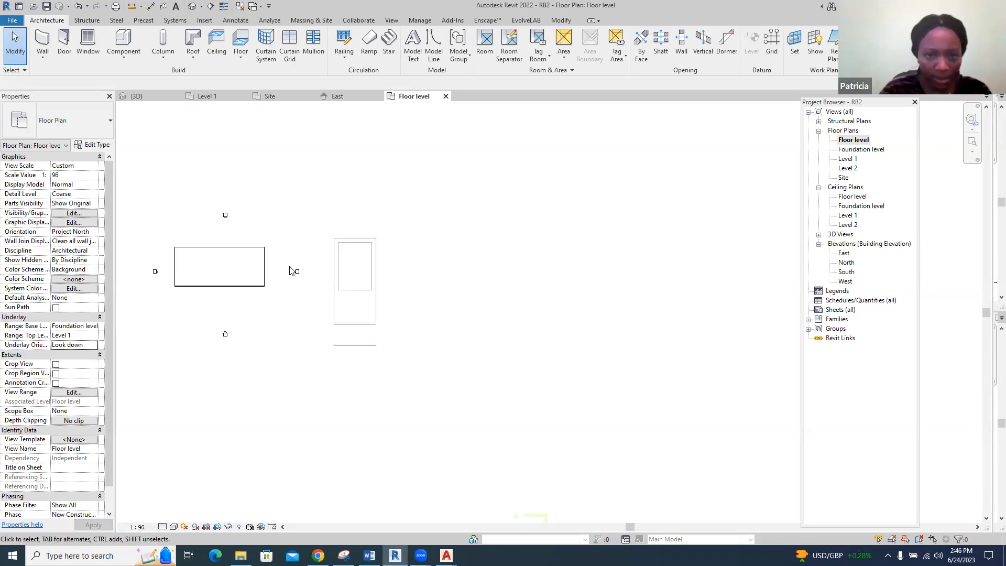
pyautogui.scroll(-5, 423, 261)
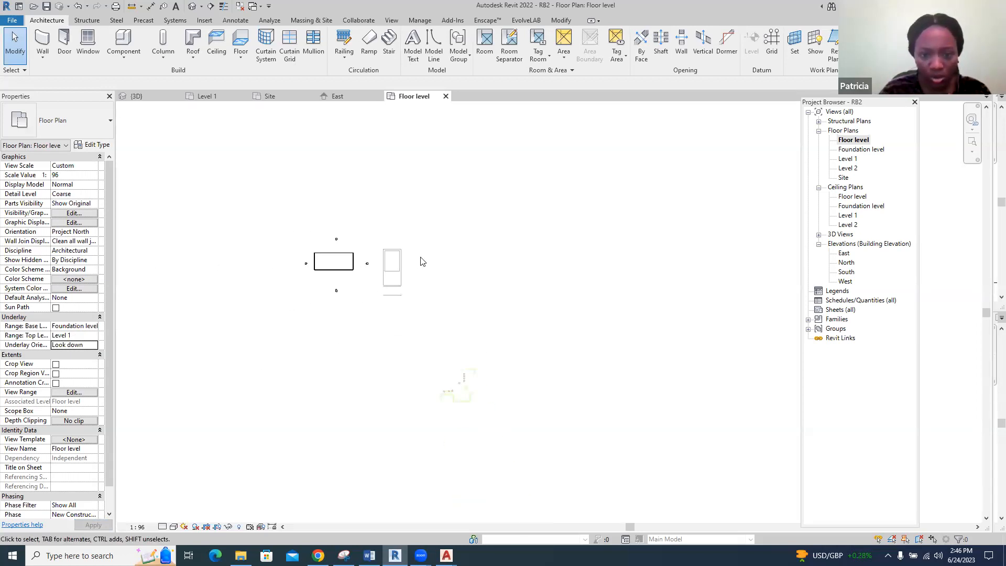
pyautogui.scroll(5, 406, 313)
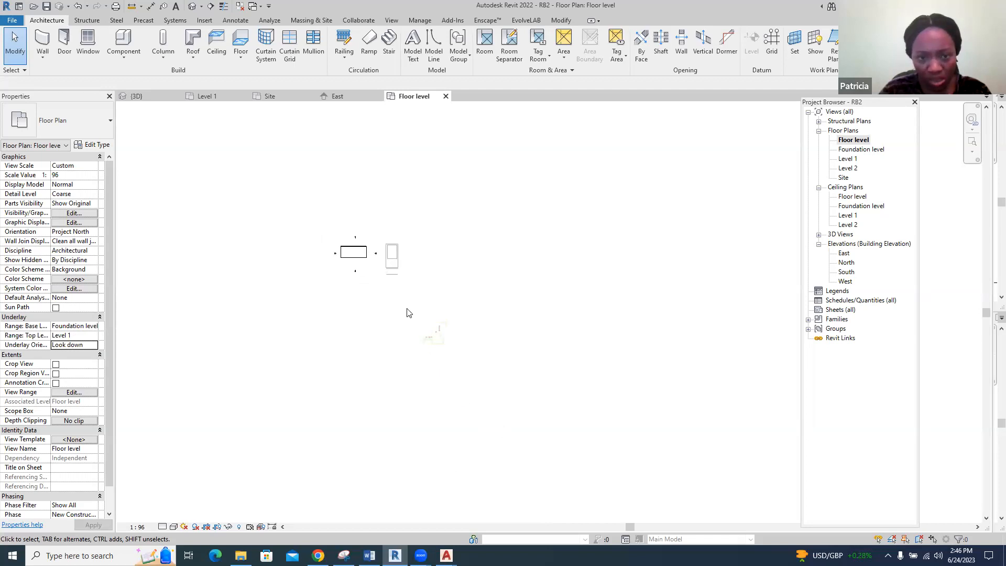
pyautogui.scroll(6, 443, 346)
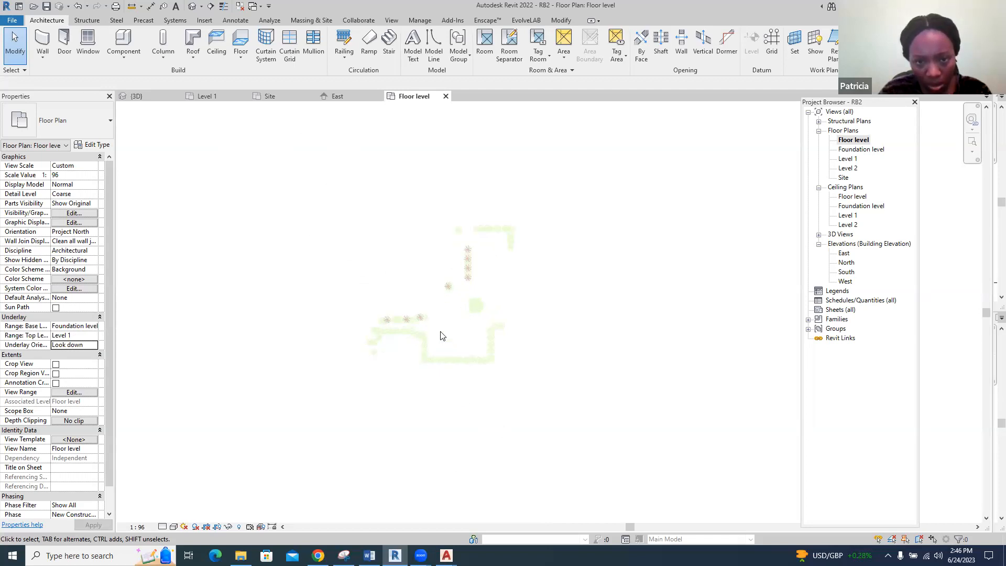
pyautogui.scroll(-5, 483, 359)
pyautogui.scroll(6, 414, 262)
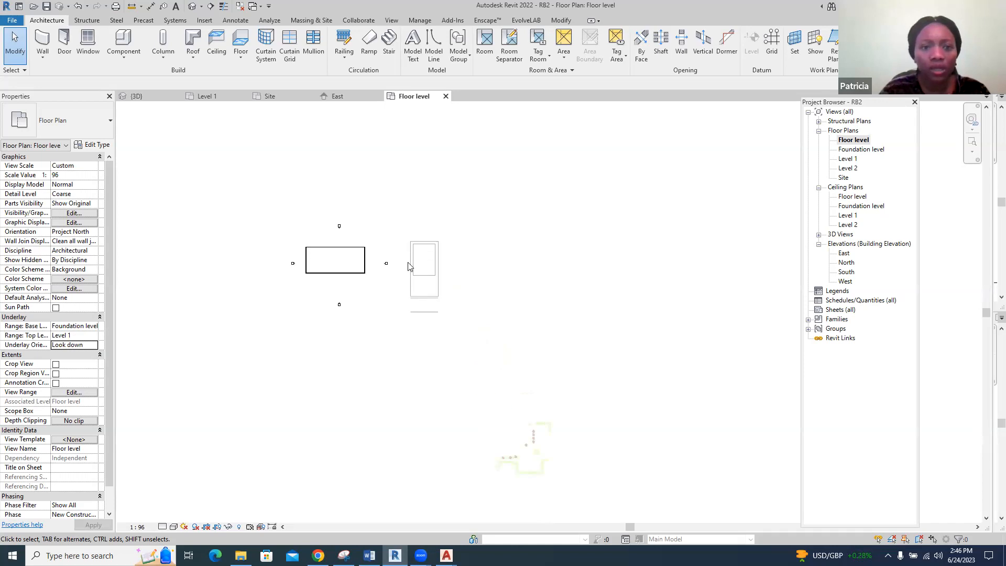
pyautogui.click(278, 96)
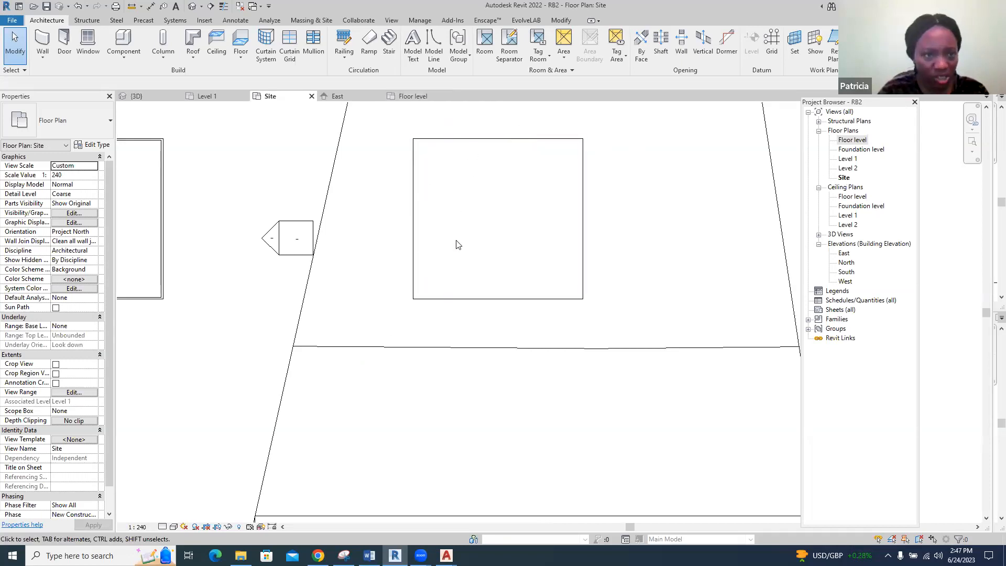
# Set the Level 1 floor plan's underlay base level to Foundation level and check the building pad against the imported outlines
pyautogui.click(210, 95)
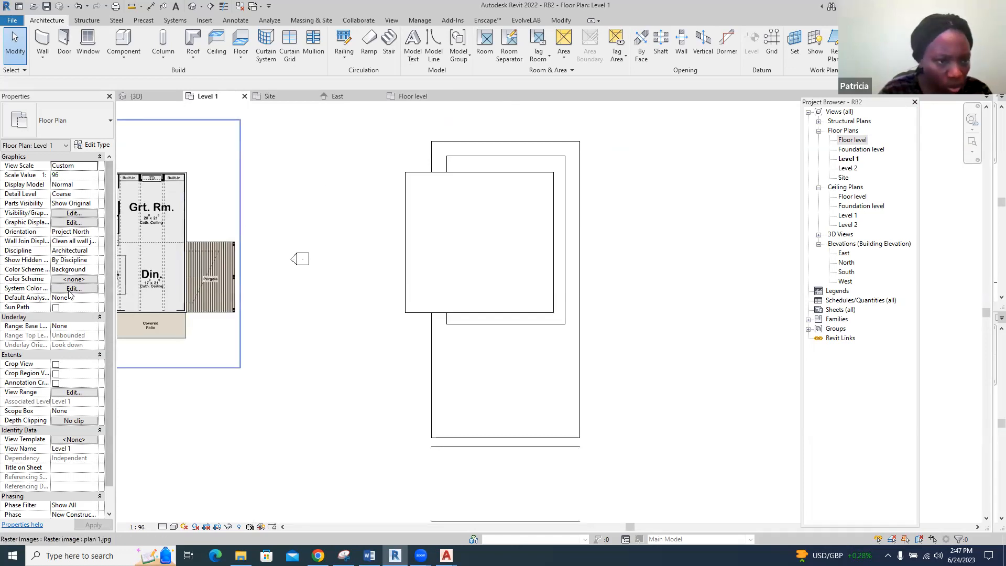
pyautogui.click(89, 326)
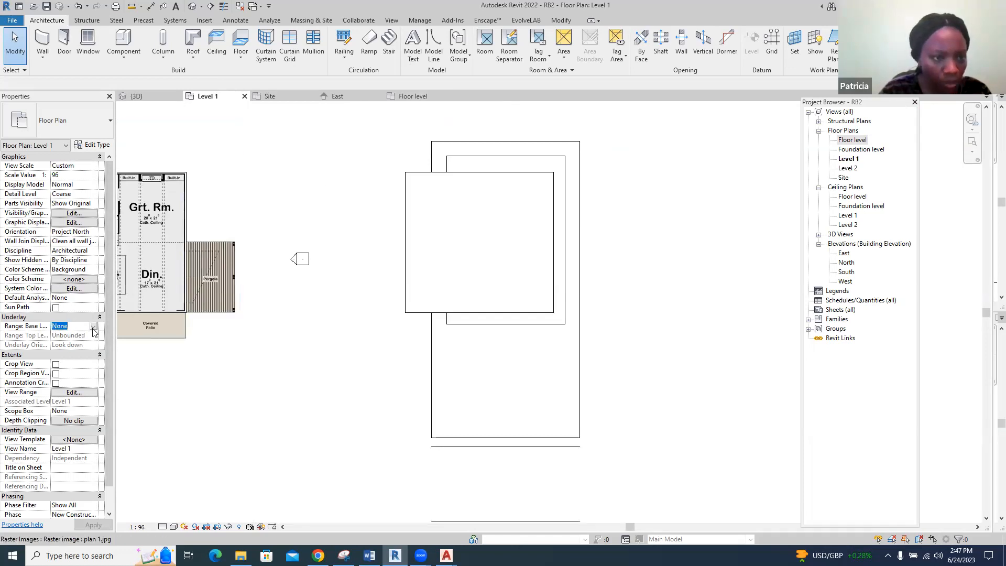
pyautogui.click(93, 326)
pyautogui.click(90, 348)
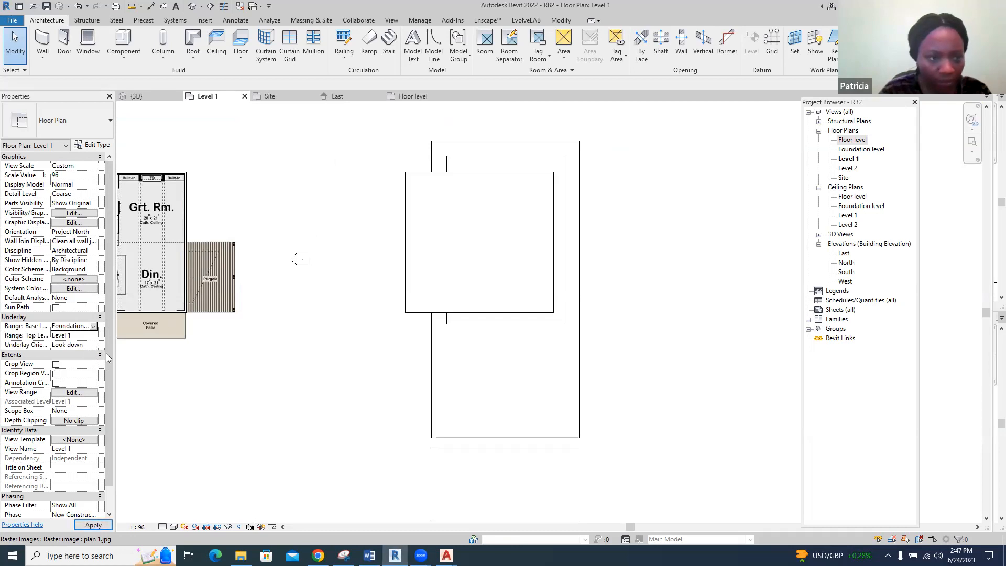
pyautogui.scroll(-2, 365, 324)
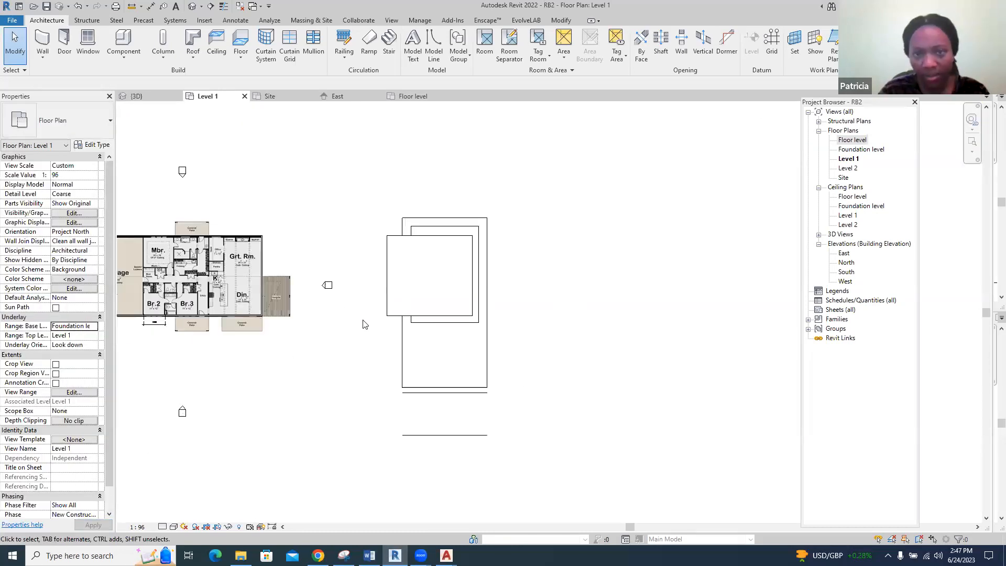
pyautogui.scroll(-4, 365, 324)
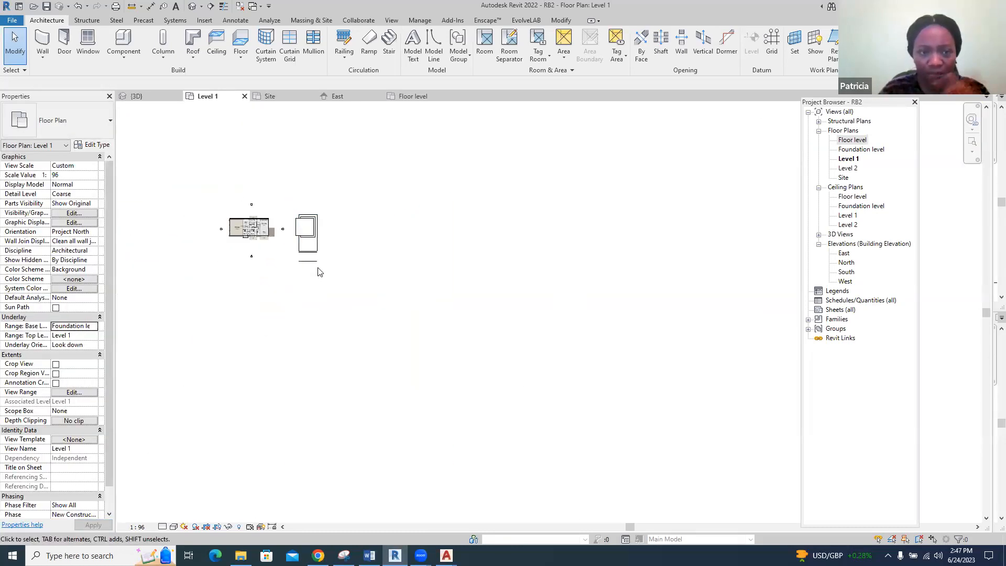
pyautogui.scroll(6, 291, 230)
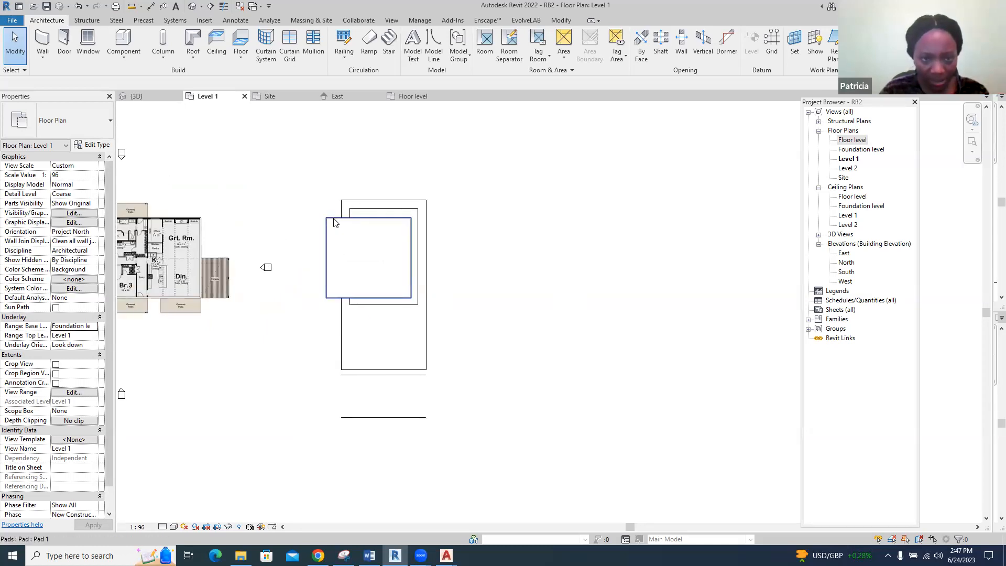
# Hide the category of the imported RevitBasics.dwg drawing in the Level 1 floor plan
pyautogui.click(355, 199)
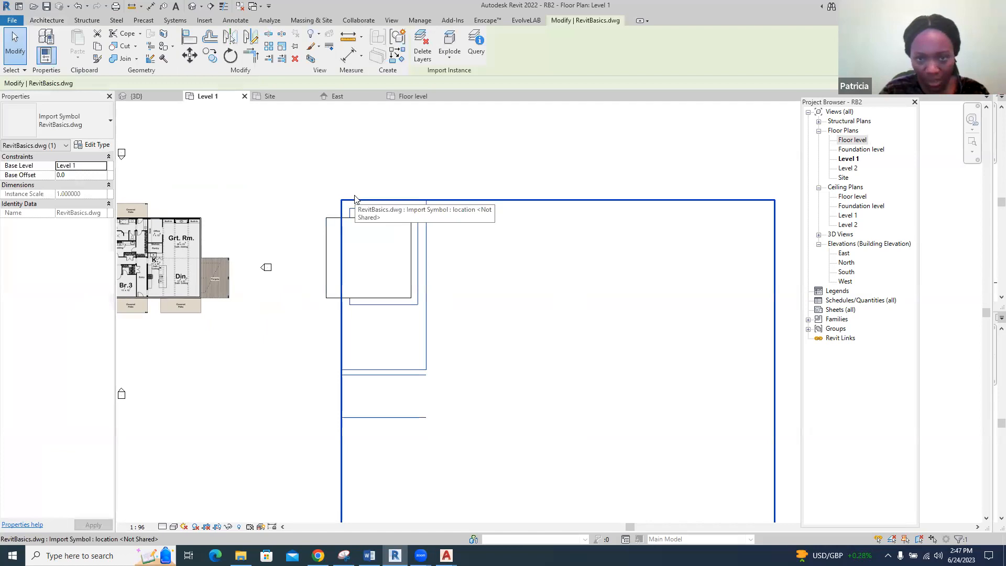
pyautogui.scroll(2, 377, 220)
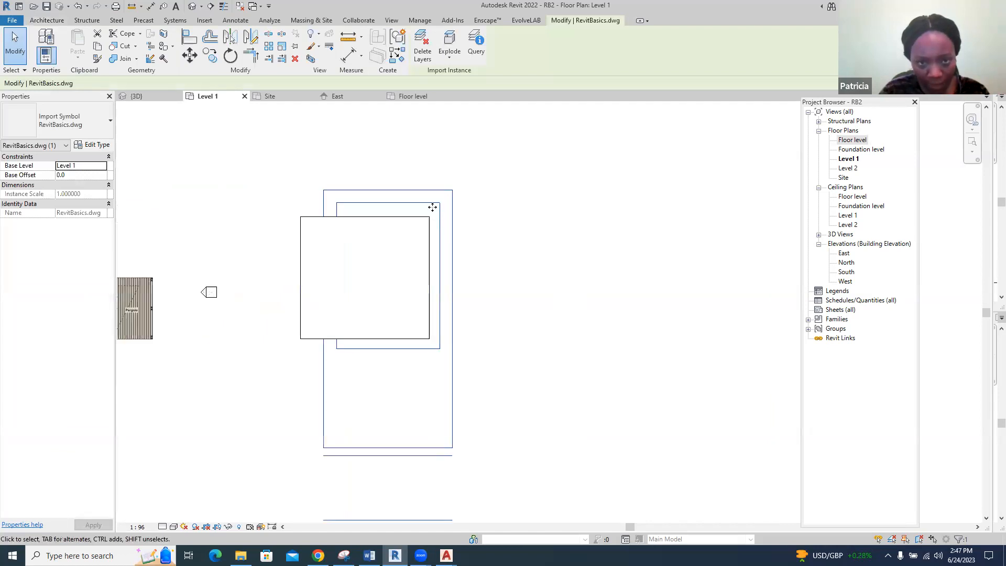
pyautogui.rightClick(437, 205)
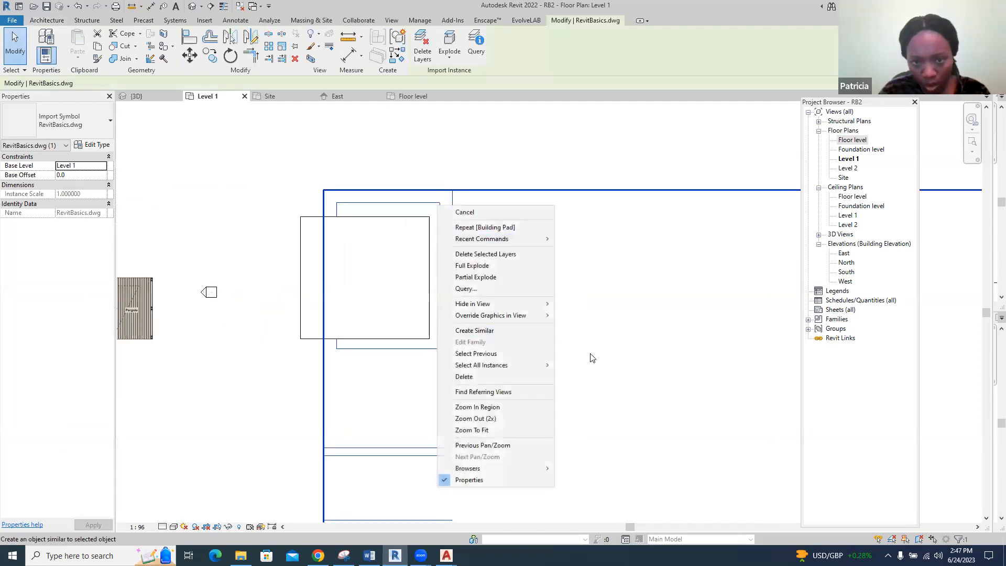
pyautogui.moveTo(549, 307)
pyautogui.click(582, 316)
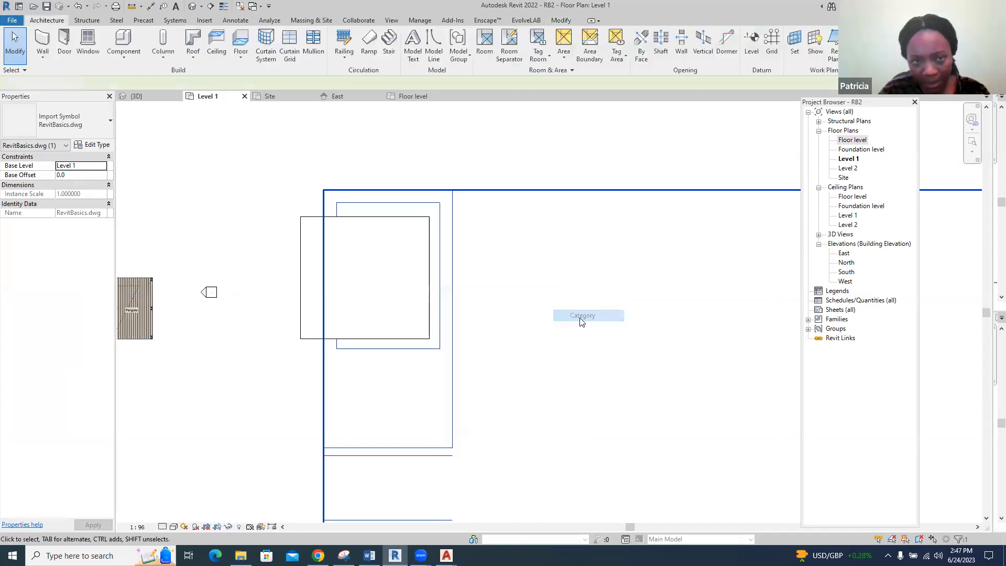
pyautogui.scroll(2, 330, 264)
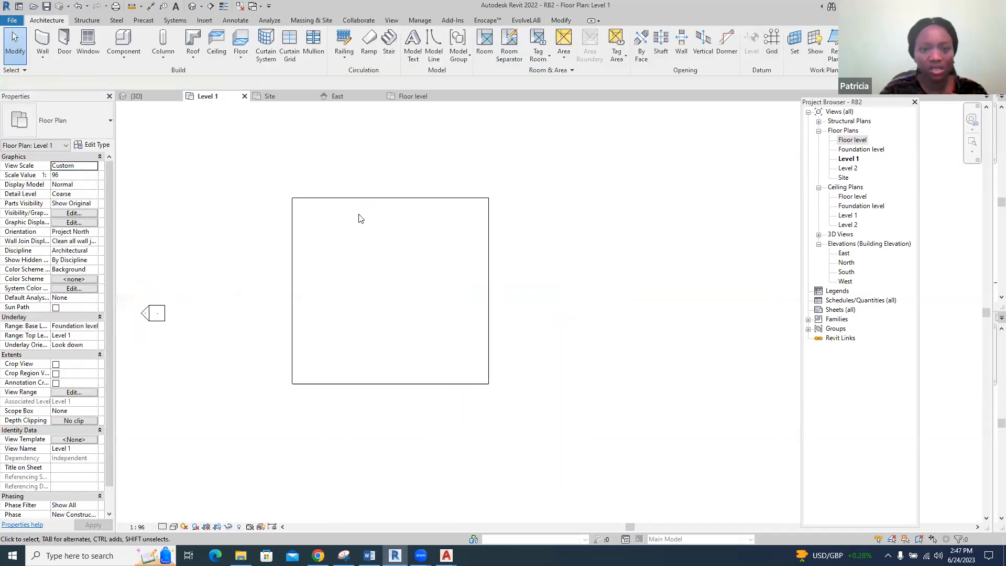
pyautogui.scroll(1, 271, 282)
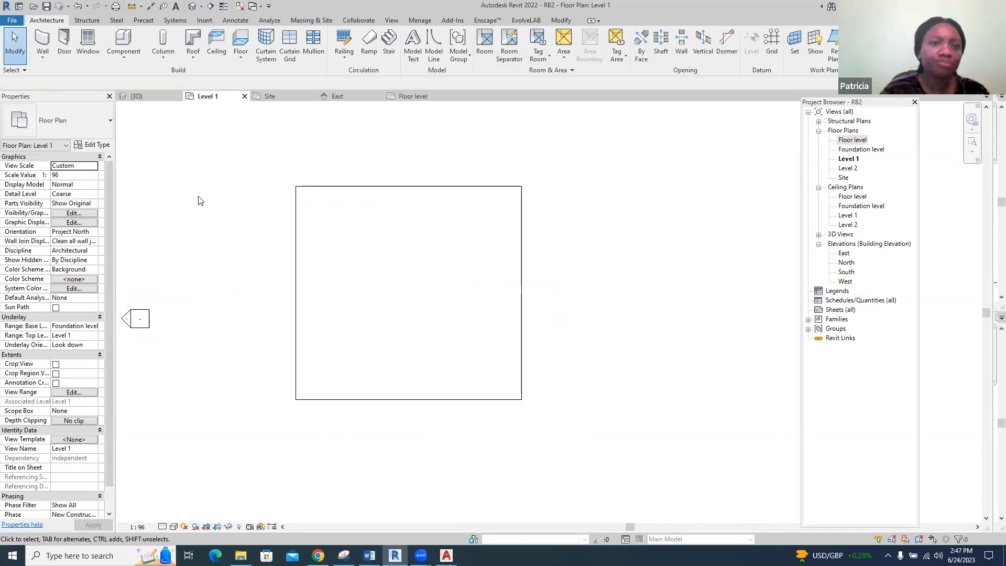
# Draw a rectangle of "wall 150mm" walls on Level 1 from corner to corner of the building pad and check it in 3D
pyautogui.click(43, 41)
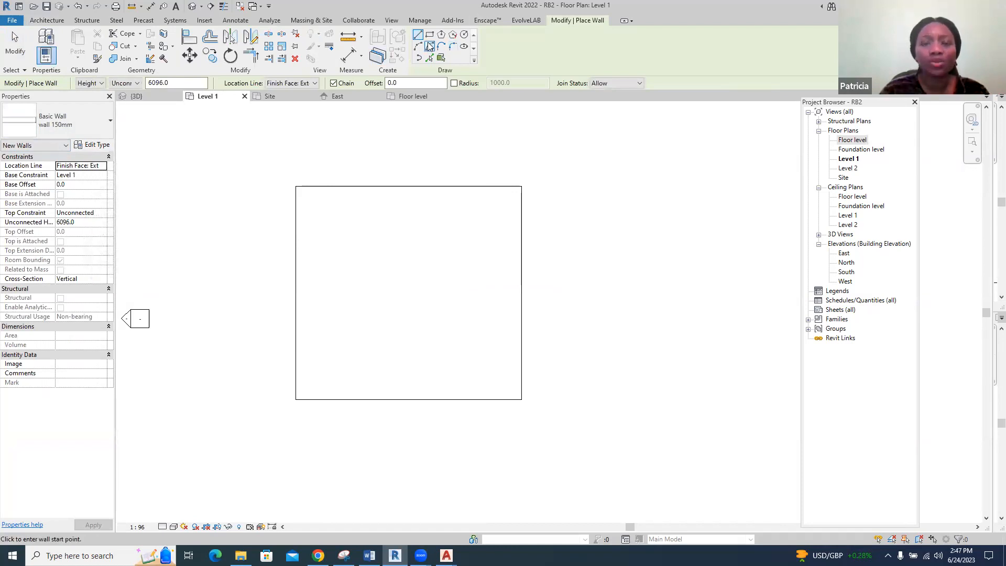
pyautogui.click(430, 34)
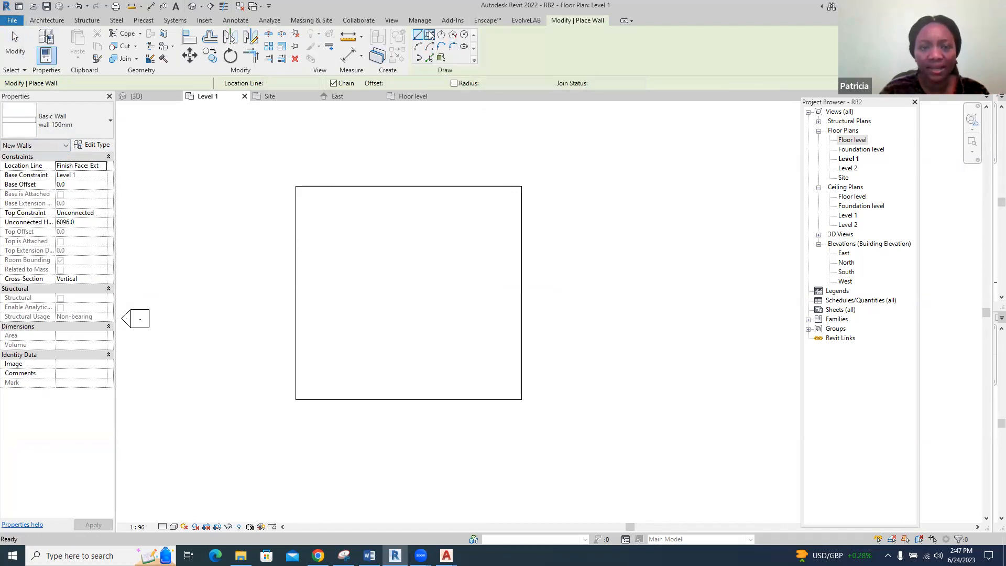
pyautogui.click(296, 186)
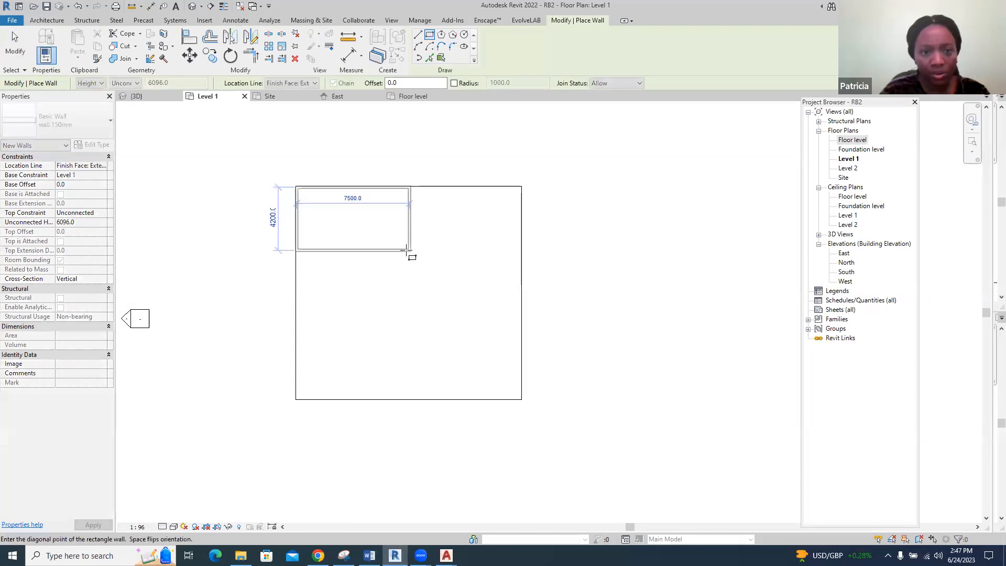
pyautogui.click(519, 396)
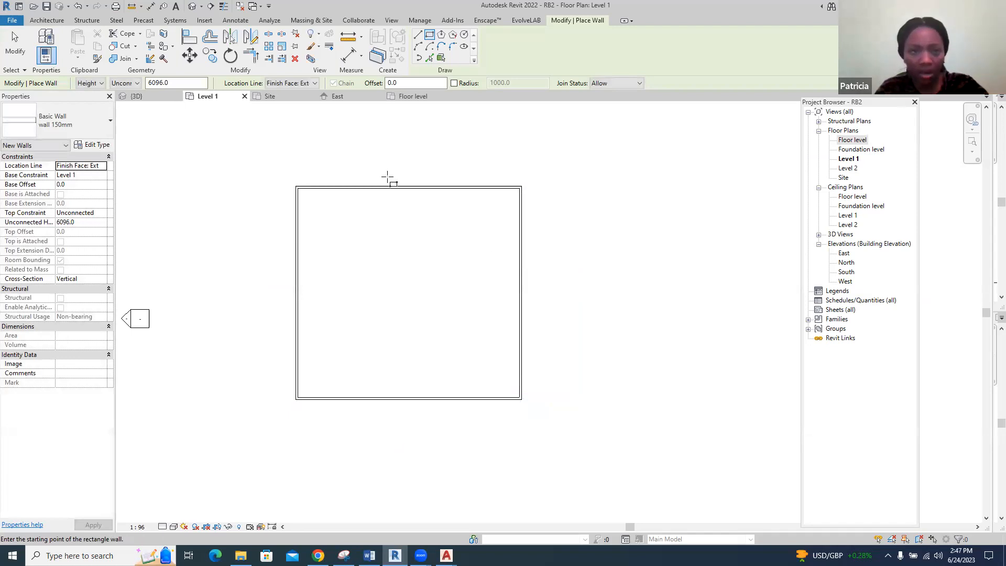
pyautogui.click(141, 97)
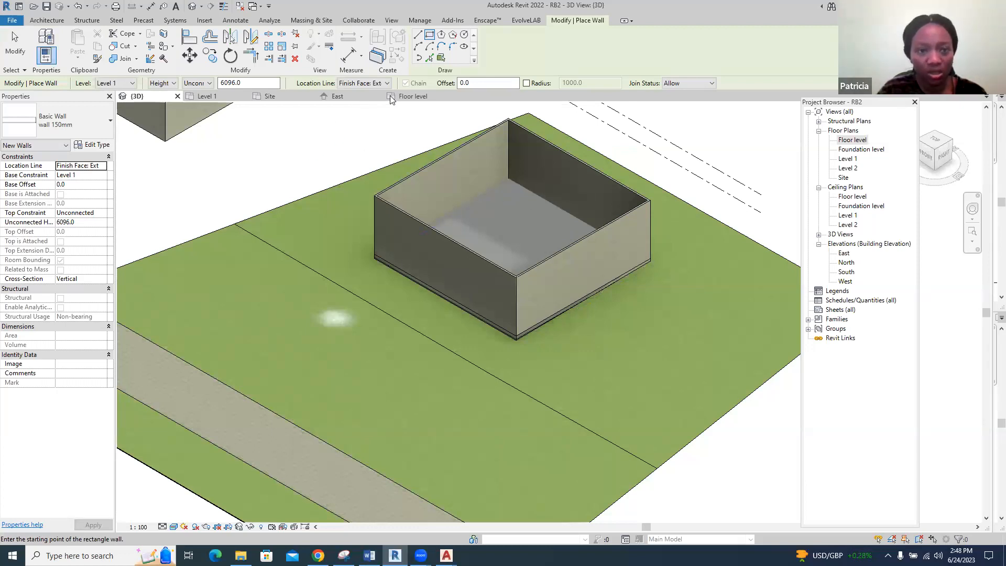
# Start placing a window in the Floor level plan and inspect the type properties of the Fixed 36" x 48" window
pyautogui.click(411, 97)
pyautogui.scroll(5, 427, 258)
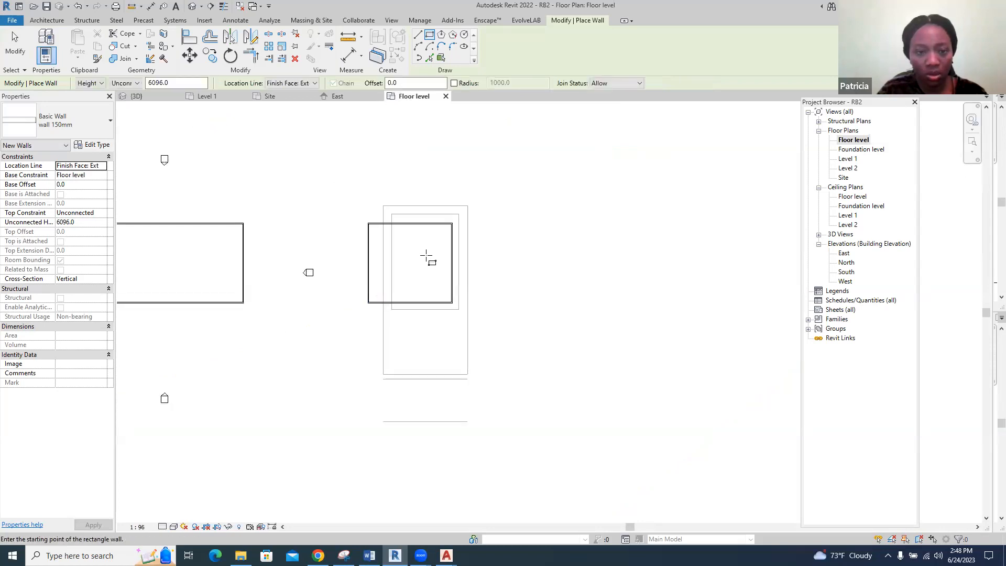
pyautogui.press('Escape')
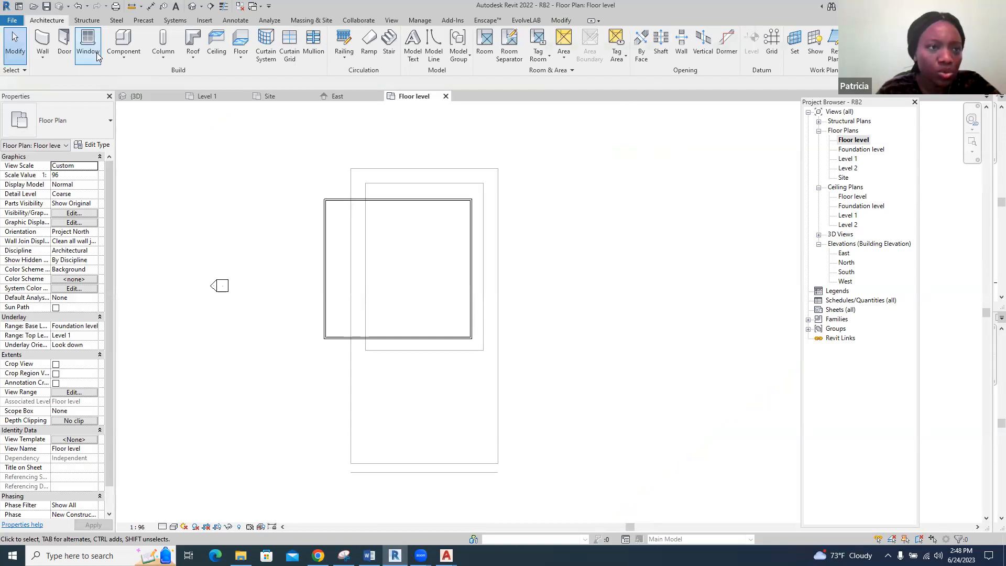
pyautogui.click(85, 40)
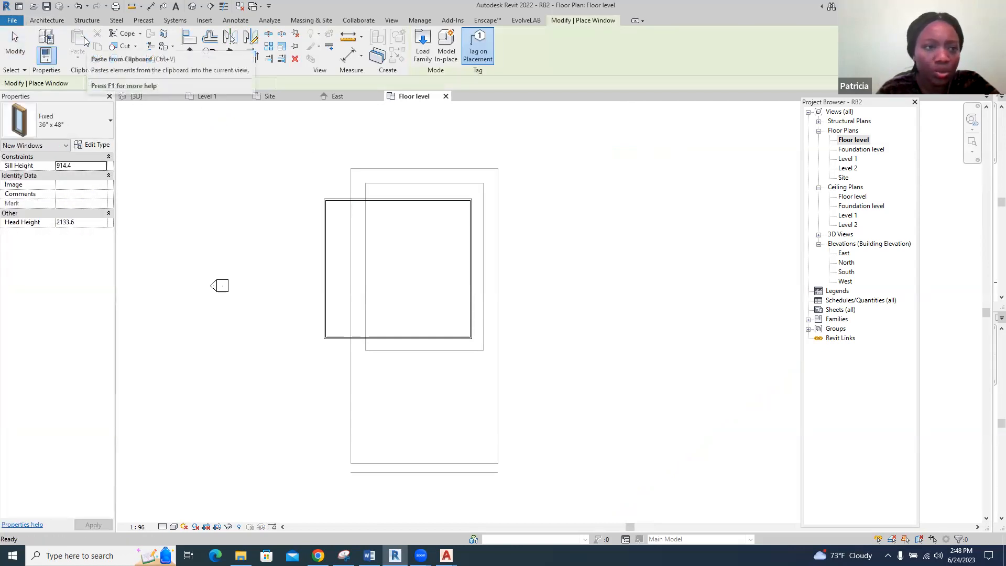
pyautogui.click(93, 145)
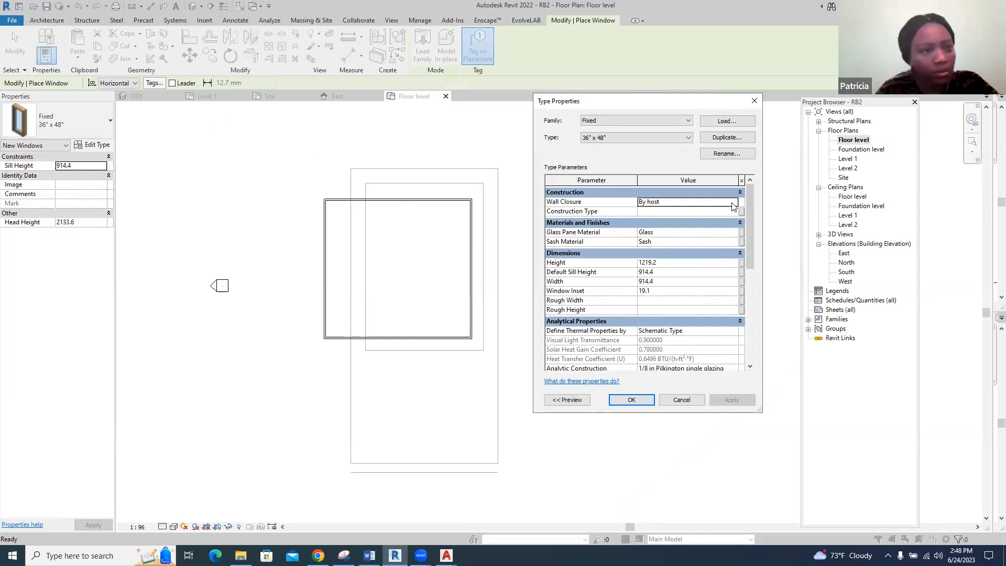
pyautogui.click(755, 100)
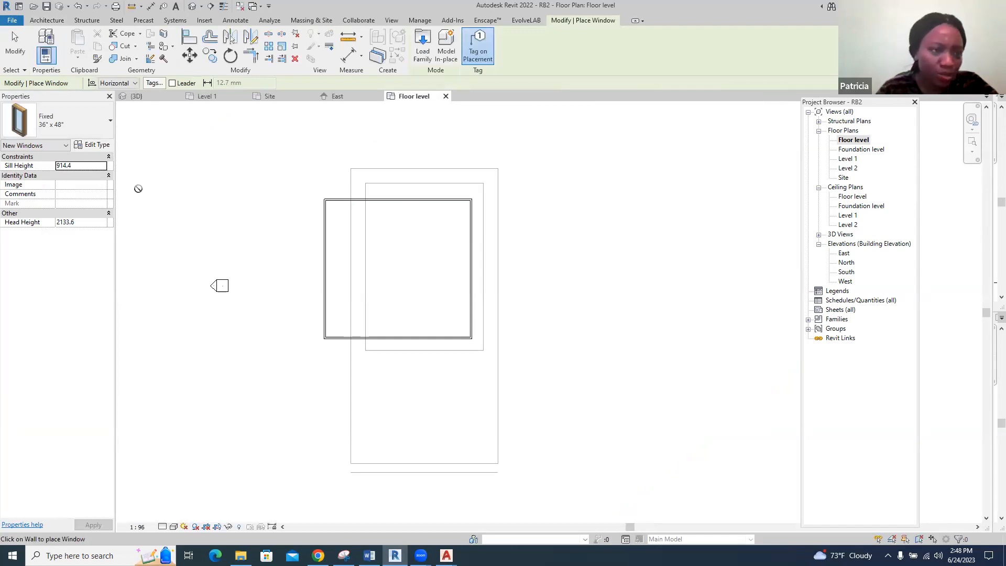
# Choose the 34" x 36" type of the Window-Casement-Double family for the new windows
pyautogui.click(111, 121)
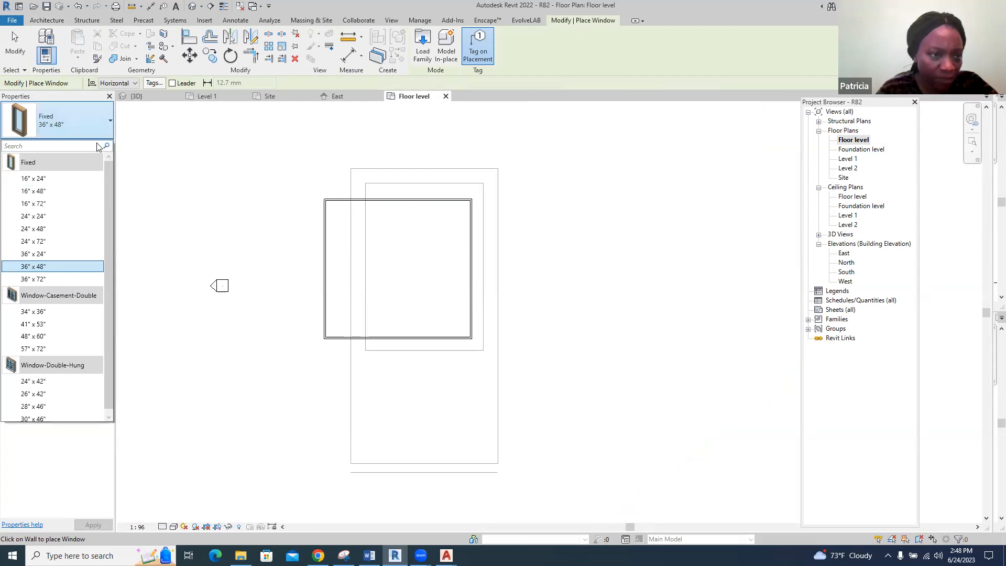
pyautogui.click(109, 122)
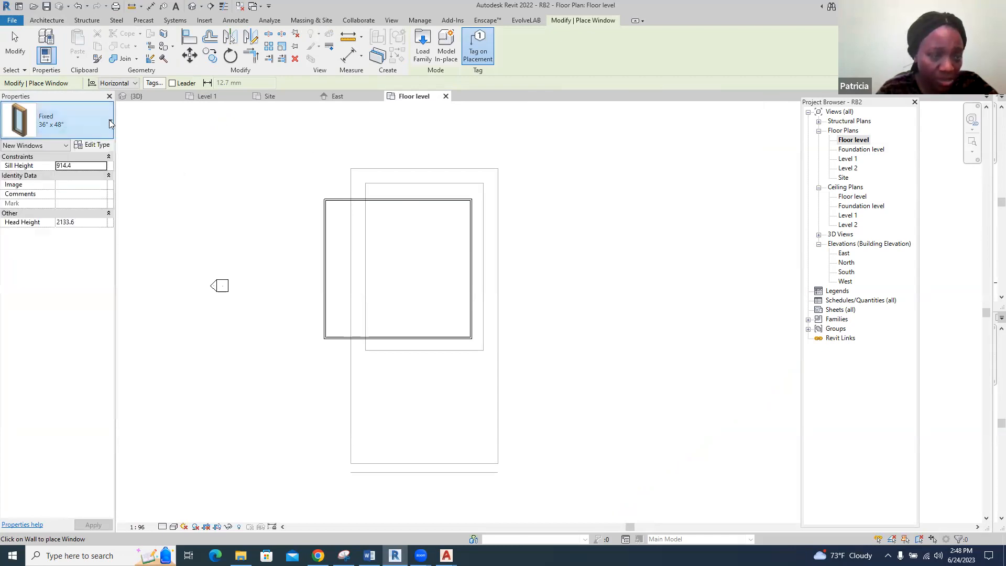
pyautogui.click(109, 120)
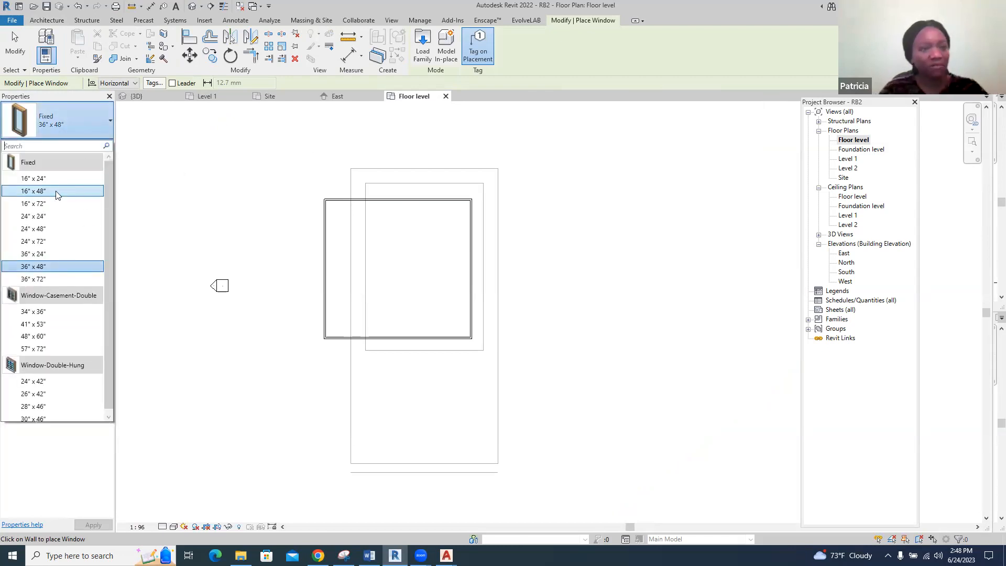
pyautogui.moveTo(54, 192)
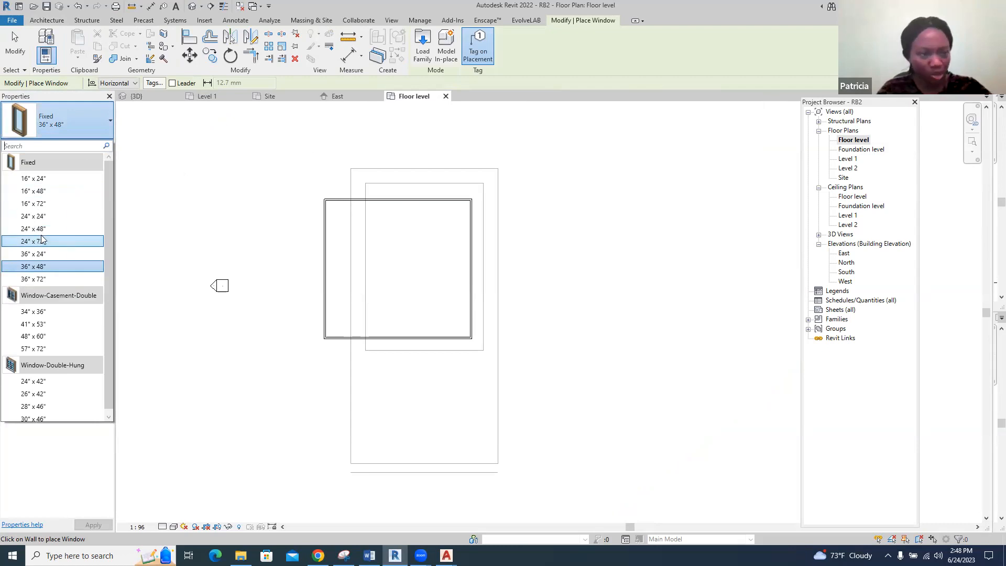
pyautogui.moveTo(30, 221)
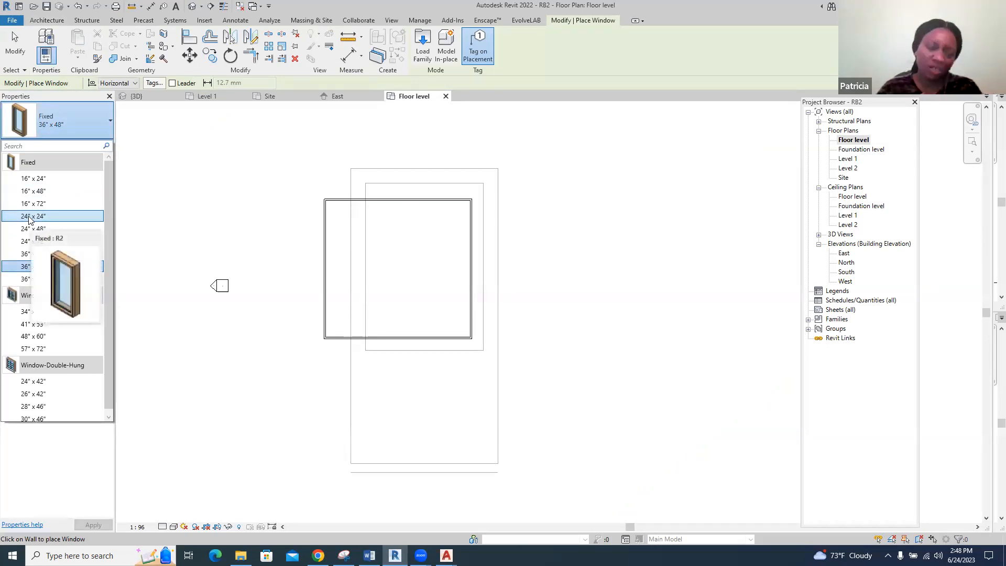
pyautogui.scroll(-1, 53, 227)
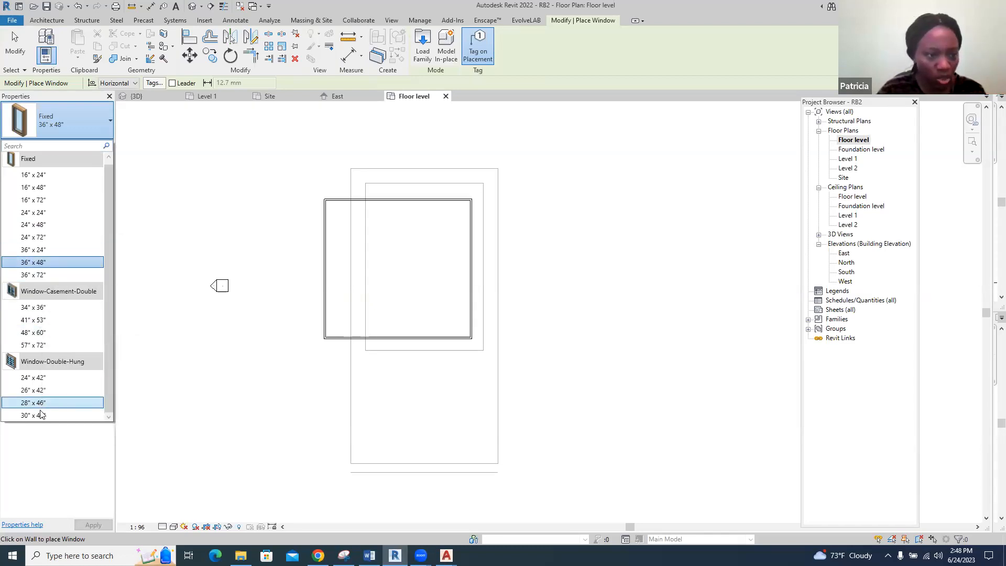
pyautogui.click(33, 308)
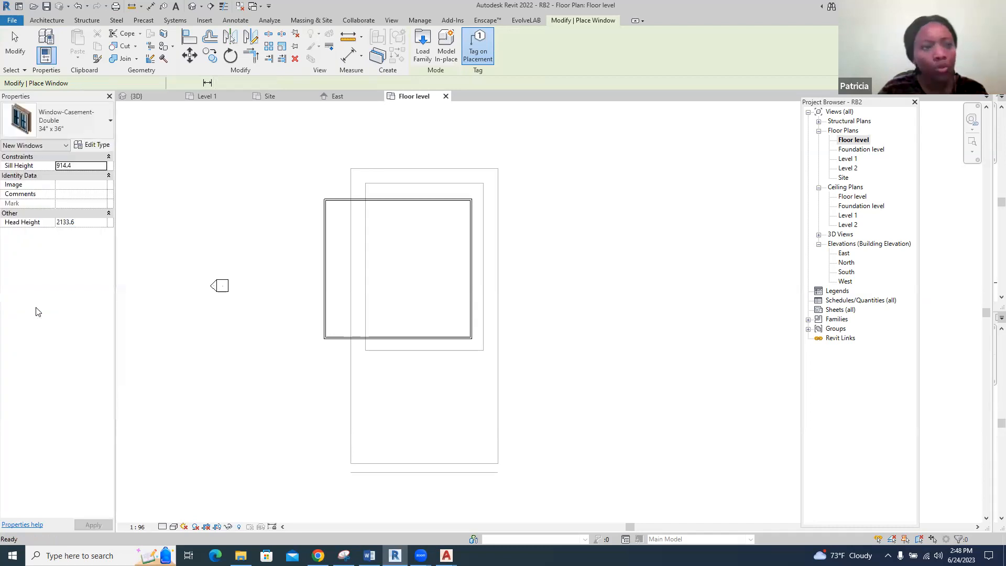
# Duplicate the 34" x 36" double casement window type under the name W1
pyautogui.click(92, 146)
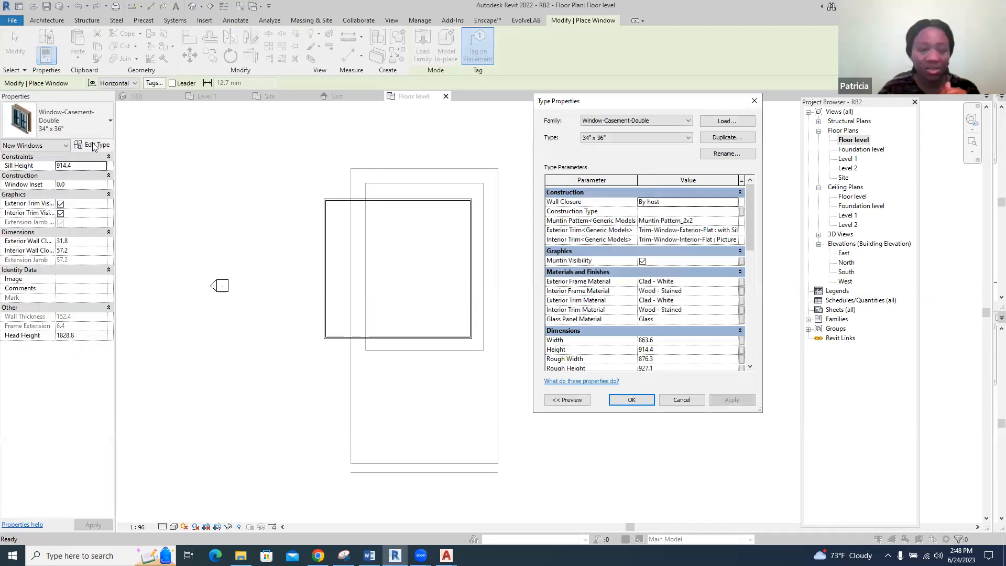
pyautogui.click(728, 137)
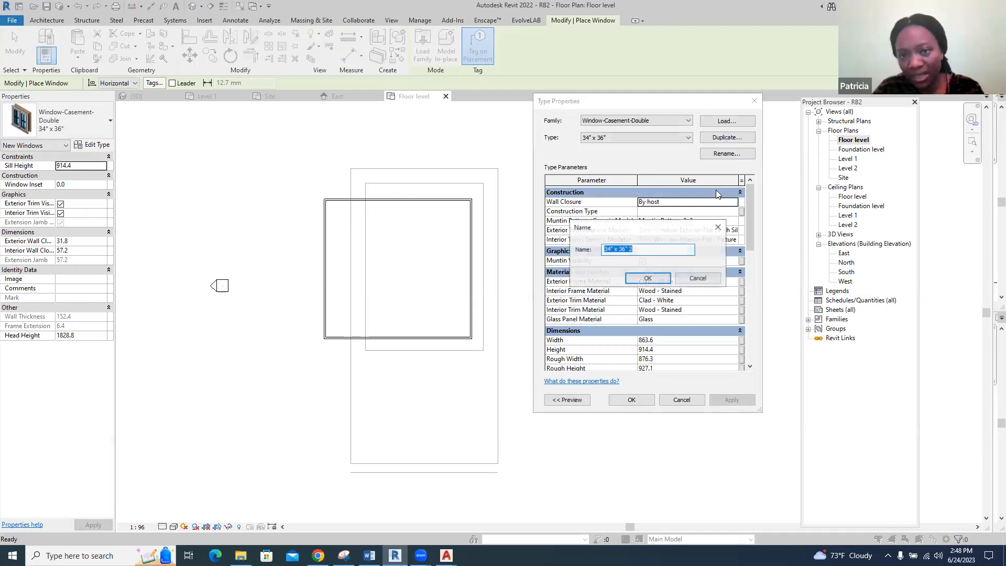
pyautogui.write('W1')
pyautogui.click(661, 279)
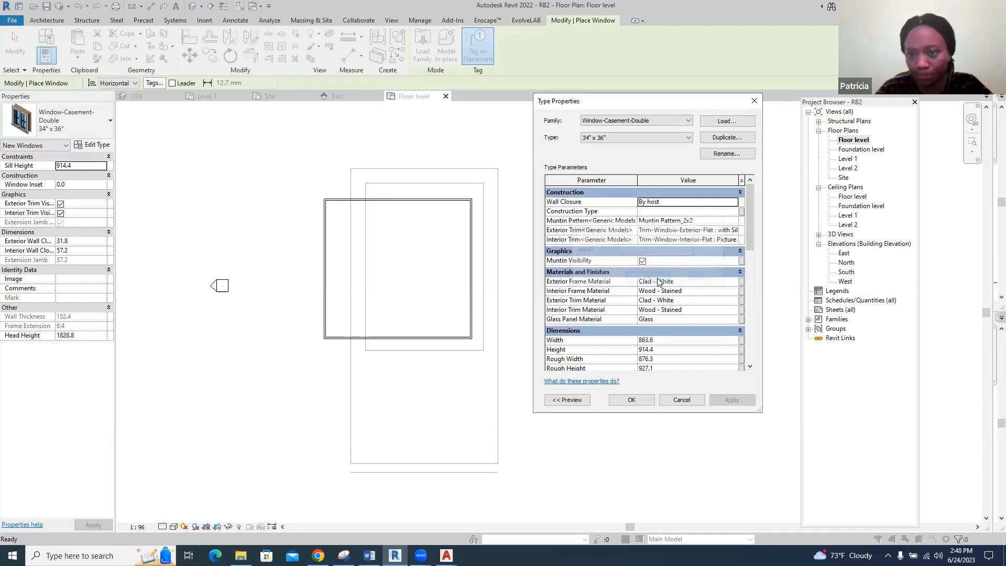
# Set the W1 window type's width to 1500 and height to 1200 and accept the type properties
pyautogui.scroll(-2, 671, 315)
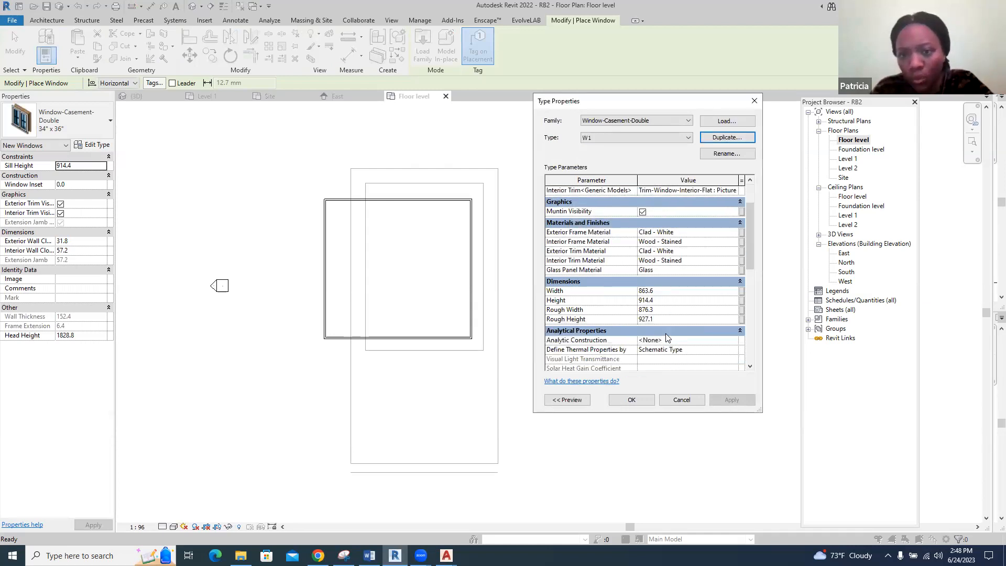
pyautogui.click(658, 292)
pyautogui.doubleClick(655, 291)
pyautogui.write('1500')
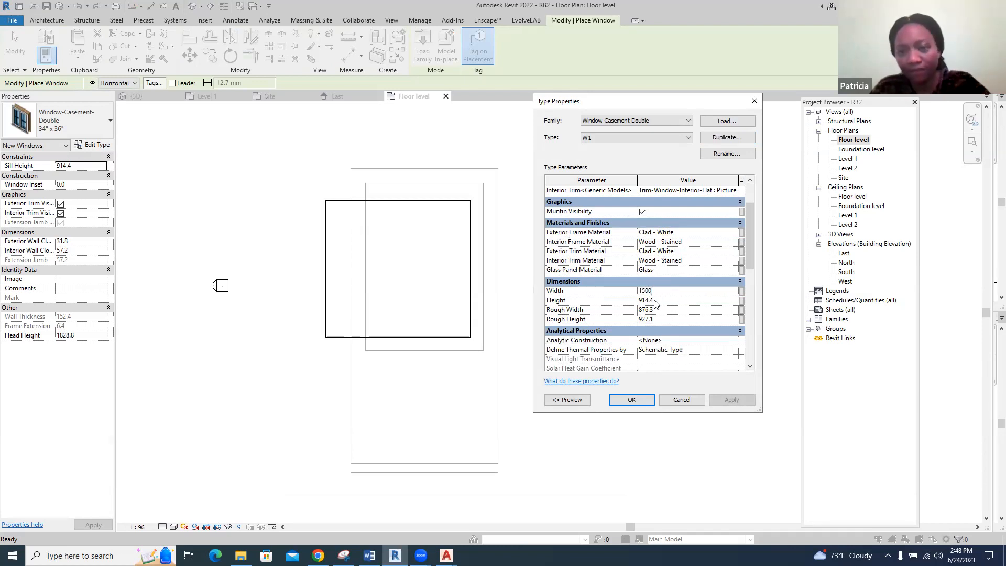
pyautogui.click(656, 303)
pyautogui.doubleClick(653, 301)
pyautogui.write('1200.0')
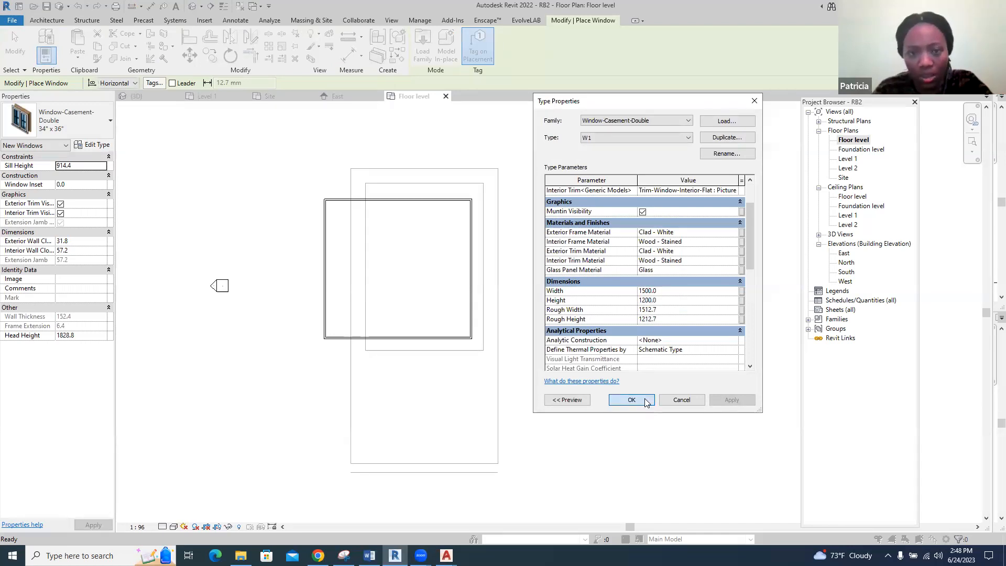
pyautogui.click(634, 400)
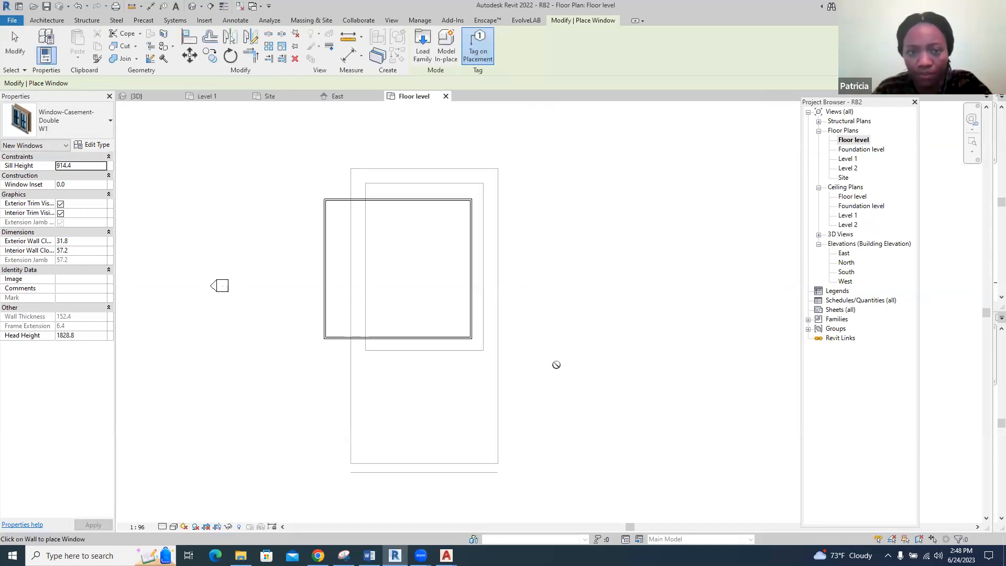
# Place two W1 windows in the south wall of the Floor level plan, each centred about 2400 mm from a corner
pyautogui.scroll(3, 350, 340)
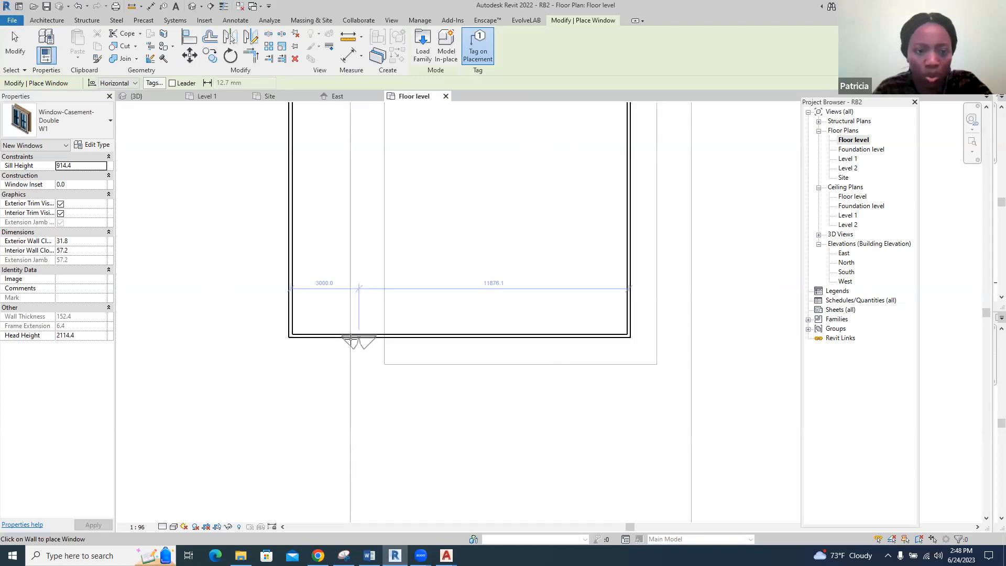
pyautogui.scroll(2, 350, 340)
pyautogui.scroll(2, 352, 337)
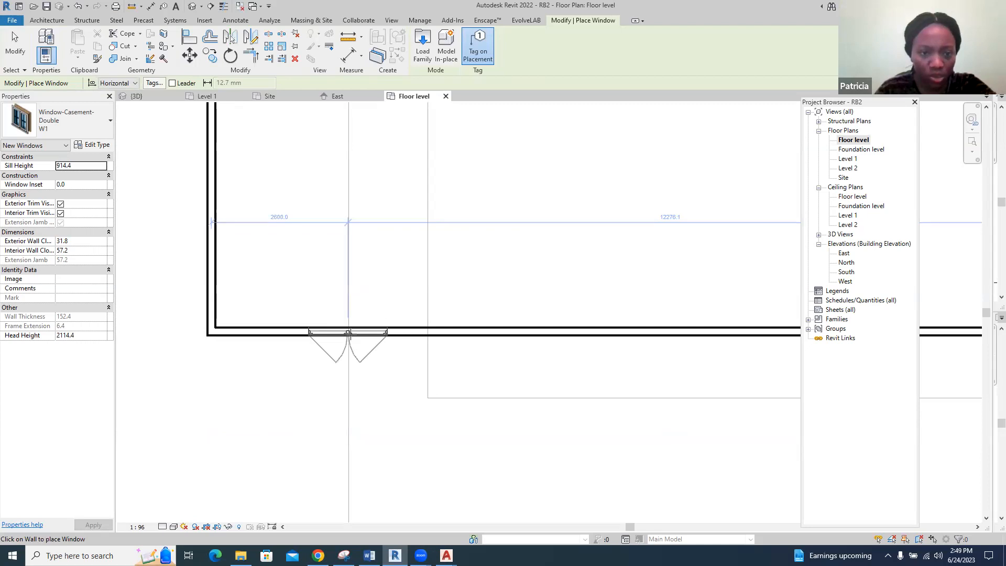
pyautogui.click(339, 332)
pyautogui.scroll(-2, 201, 300)
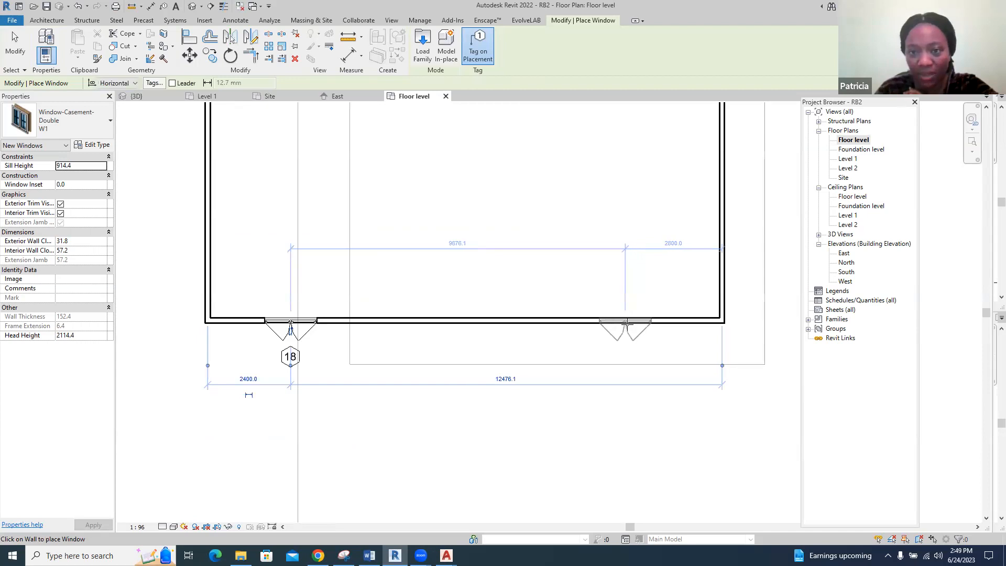
pyautogui.click(639, 326)
pyautogui.scroll(-2, 587, 353)
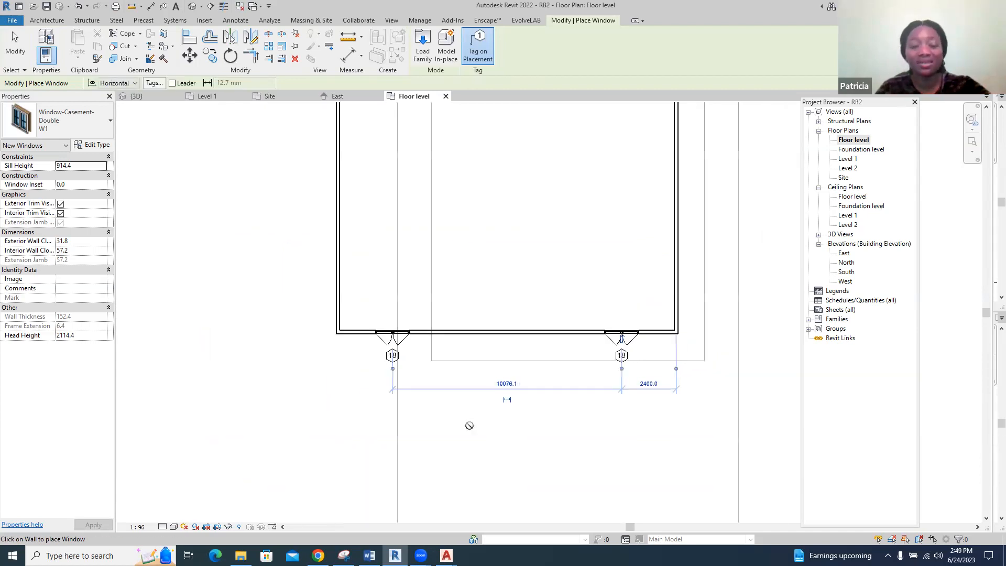
pyautogui.scroll(-2, 469, 425)
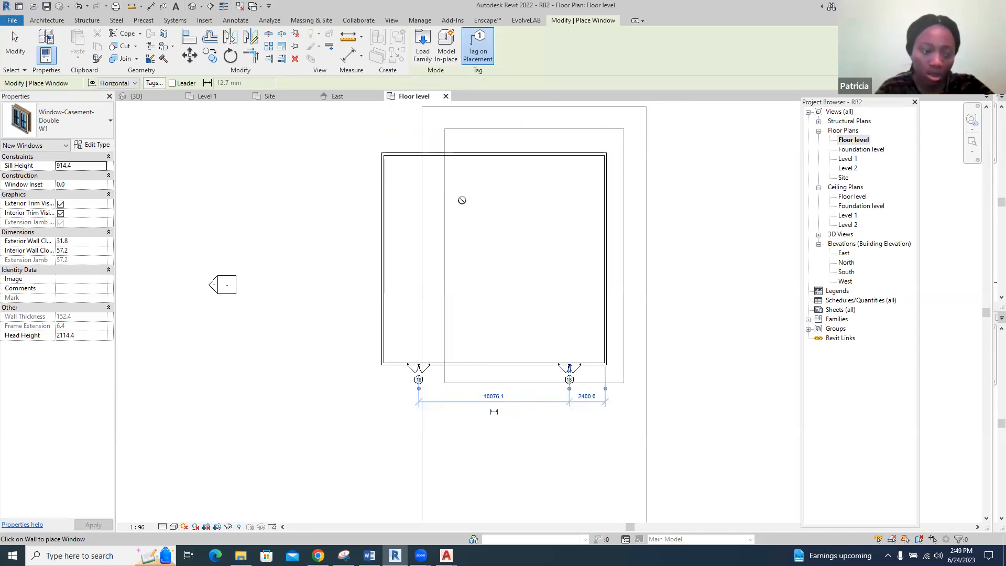
pyautogui.scroll(2, 477, 357)
pyautogui.press('Escape')
pyautogui.press('Escape')
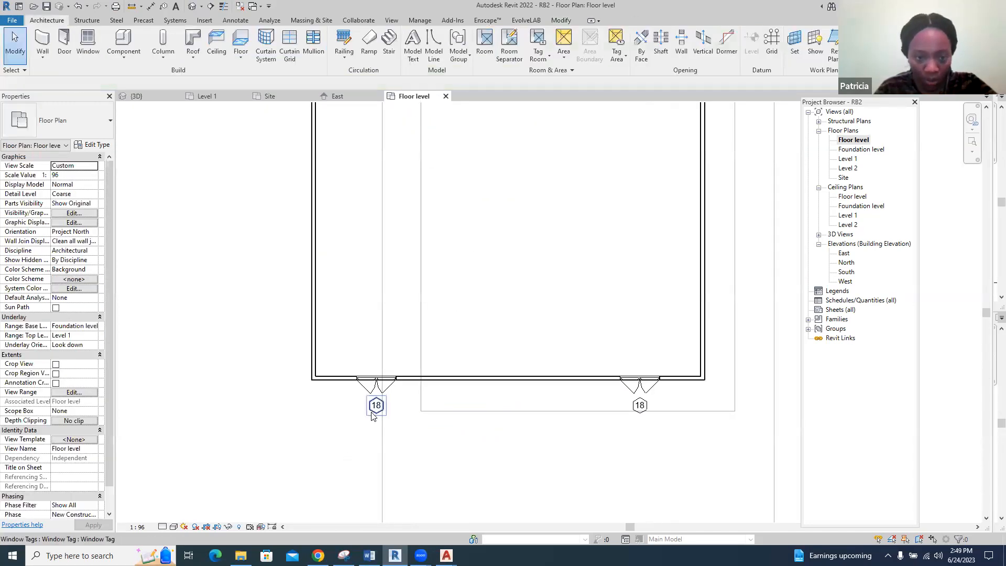
# Hide the window tag category in the Floor level plan
pyautogui.rightClick(373, 415)
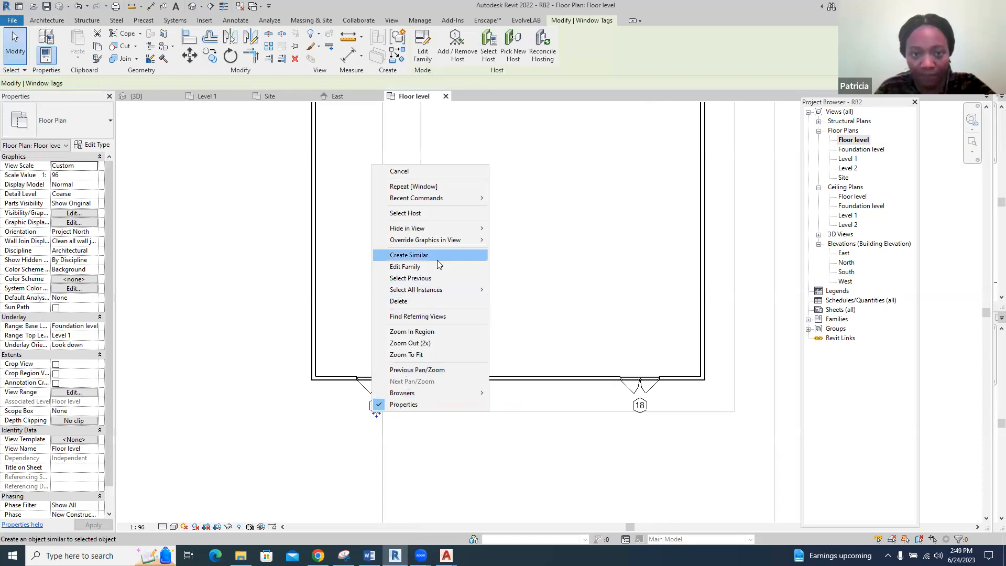
pyautogui.moveTo(469, 230)
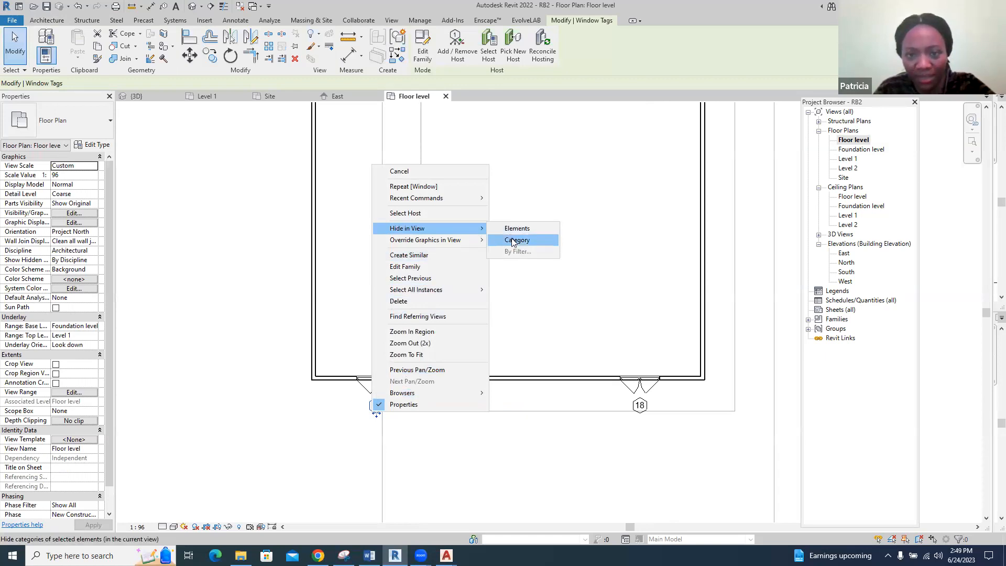
pyautogui.click(513, 241)
pyautogui.scroll(-3, 361, 397)
pyautogui.scroll(2, 546, 409)
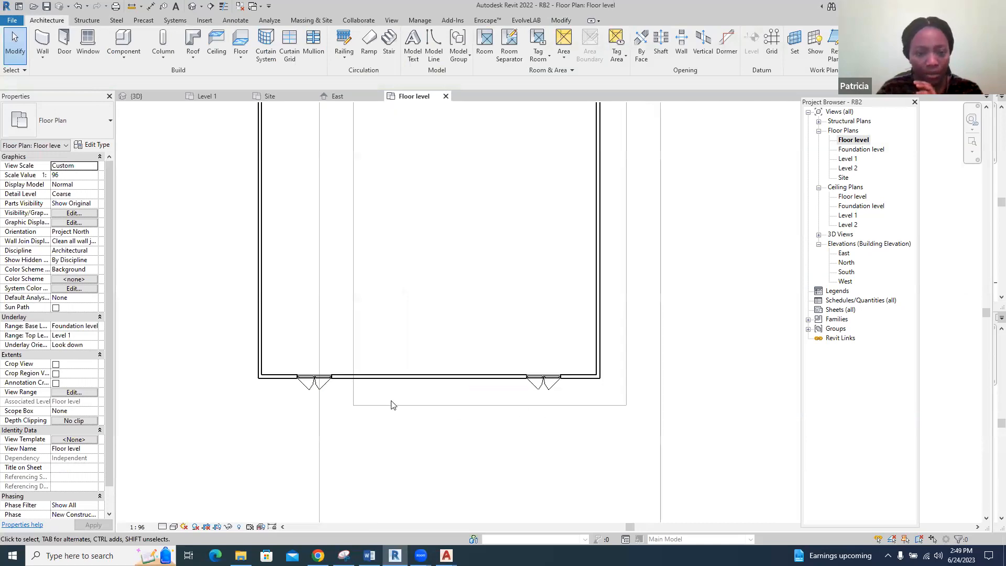
# Check the windows in 3D and set the unconnected height of all four walls on the pad to 3000
pyautogui.click(150, 96)
pyautogui.scroll(2, 427, 279)
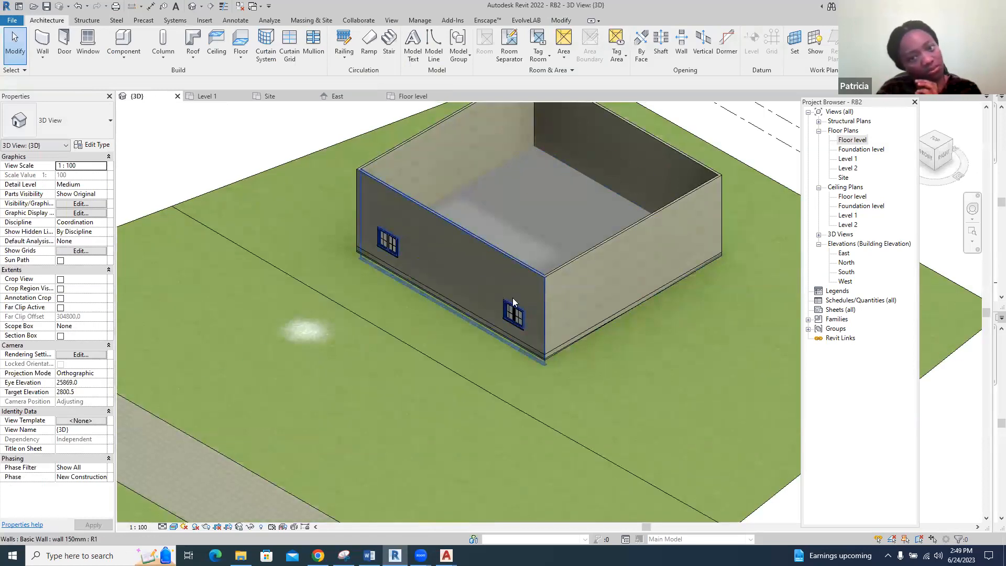
pyautogui.scroll(-2, 466, 268)
pyautogui.click(469, 266)
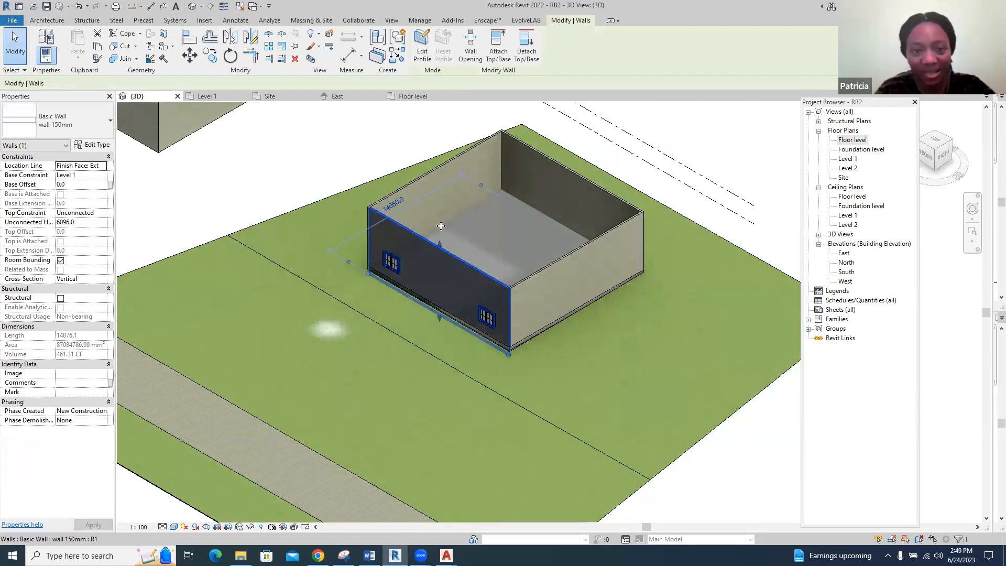
pyautogui.keyDown('ctrl'); pyautogui.click(437, 178); pyautogui.keyUp('ctrl')
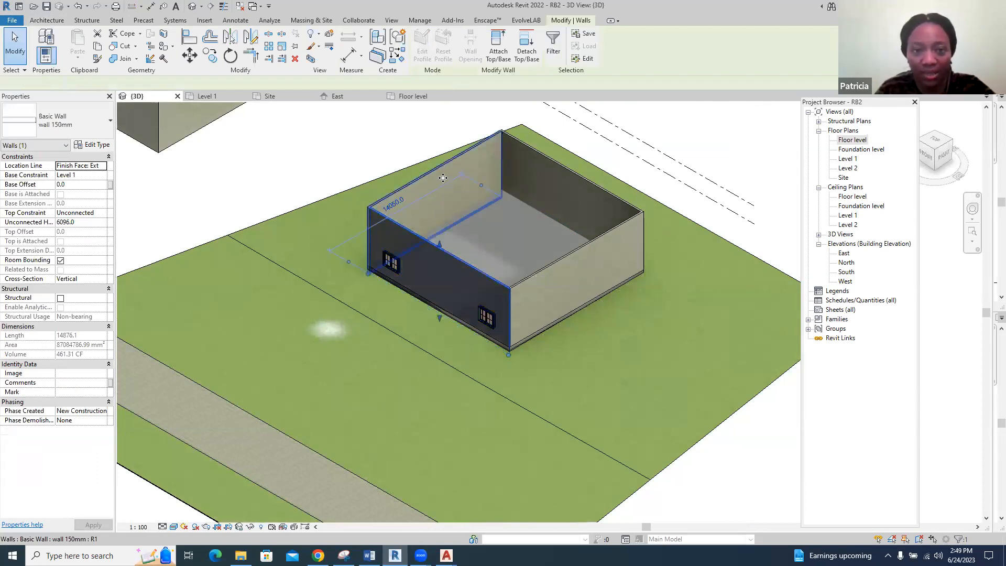
pyautogui.press('Tab')
pyautogui.keyDown('ctrl'); pyautogui.click(596, 244); pyautogui.keyUp('ctrl')
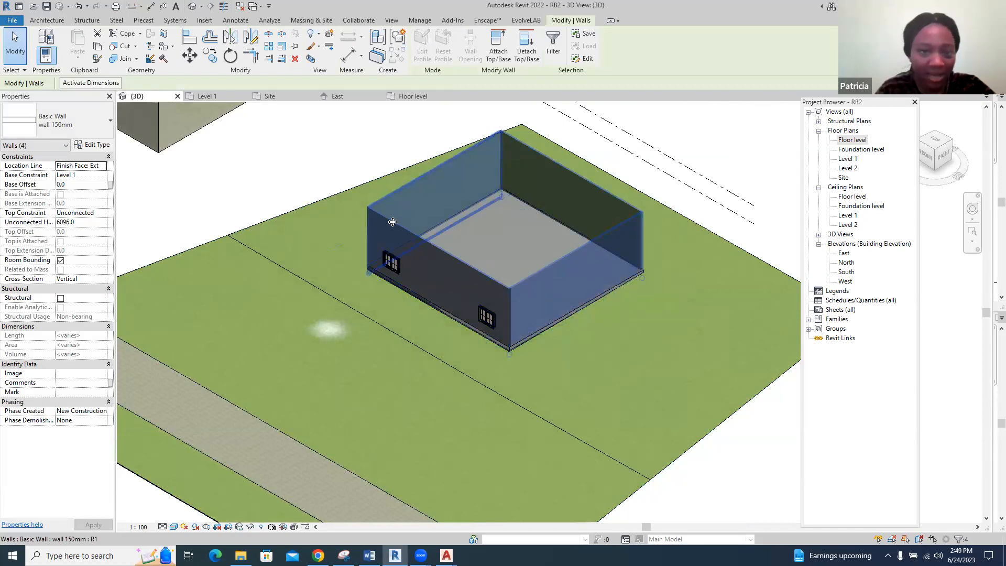
pyautogui.click(70, 223)
pyautogui.moveTo(76, 222); pyautogui.dragTo(50, 223)
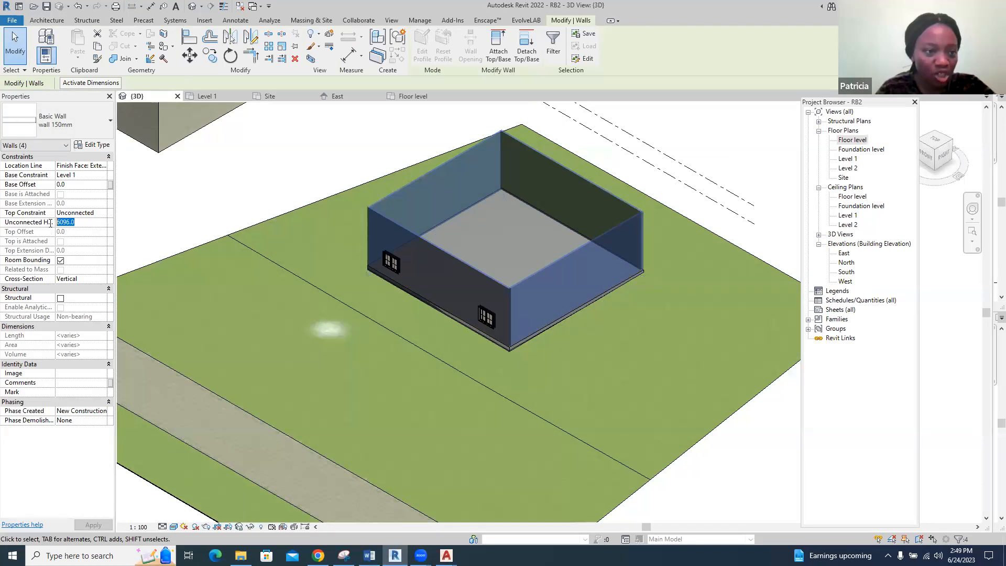
pyautogui.write('3000')
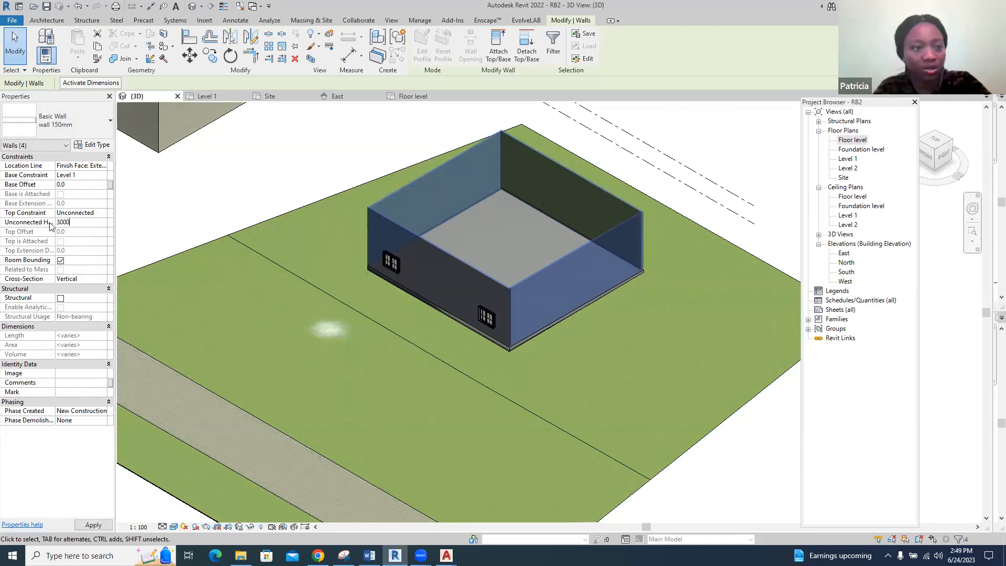
pyautogui.click(193, 197)
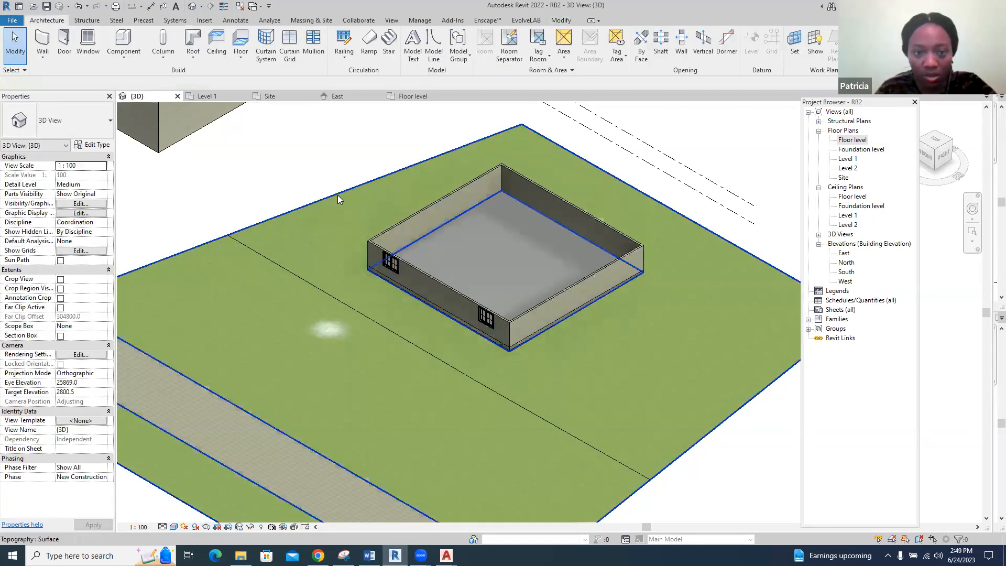
# Select both W1 windows in the south wall and review their type properties without changing anything
pyautogui.scroll(5, 529, 299)
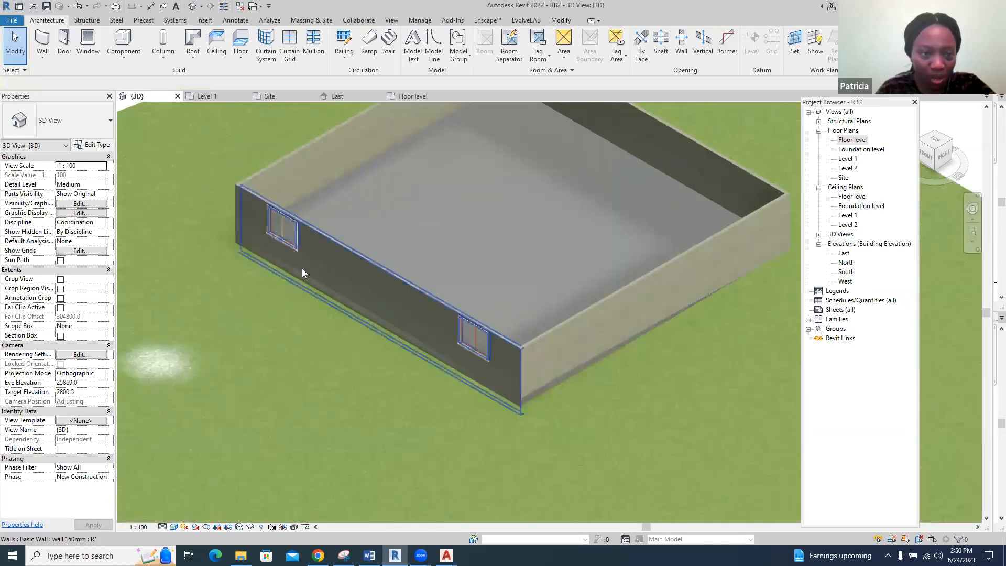
pyautogui.click(291, 246)
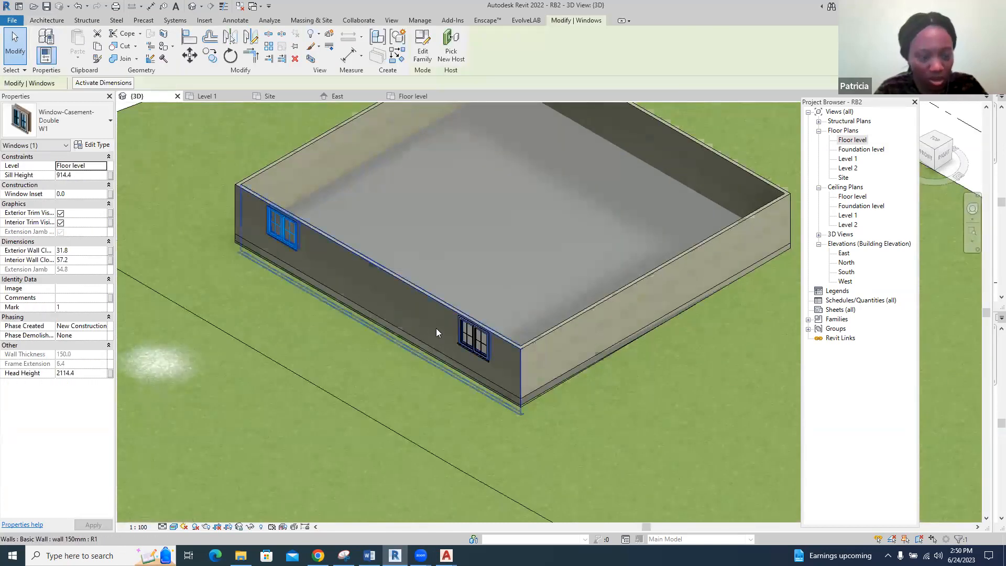
pyautogui.keyDown('ctrl'); pyautogui.click(470, 343); pyautogui.keyUp('ctrl')
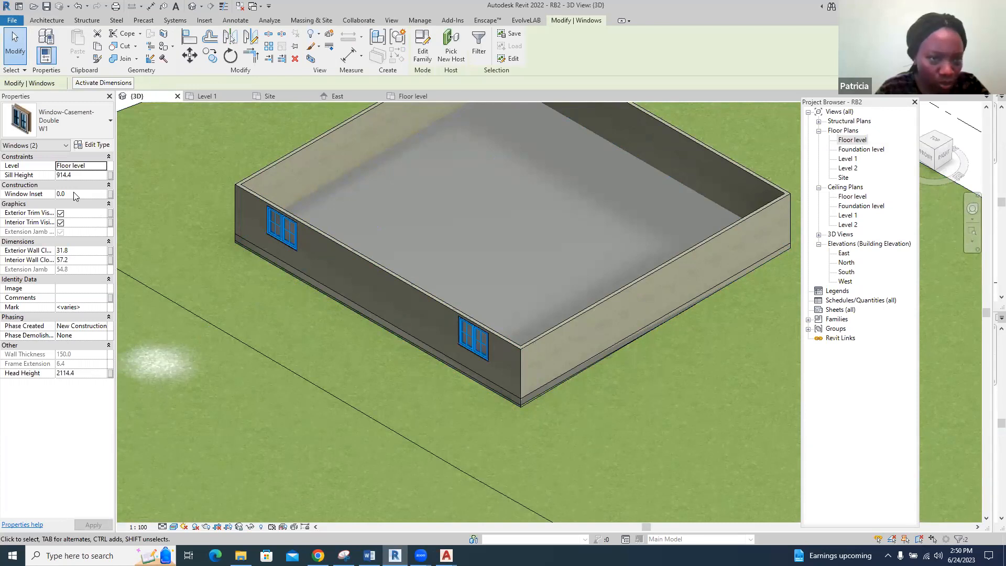
pyautogui.click(91, 147)
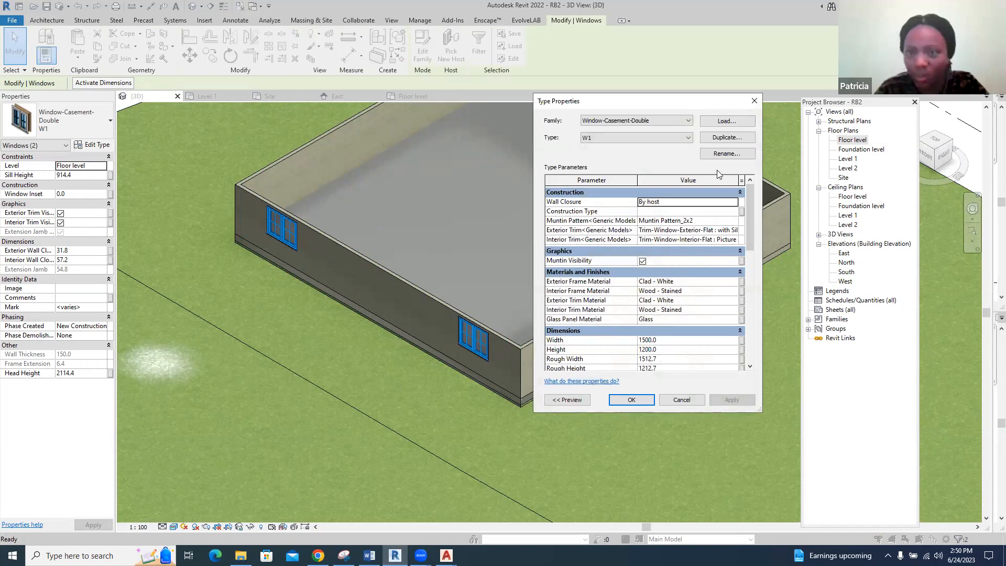
pyautogui.click(756, 102)
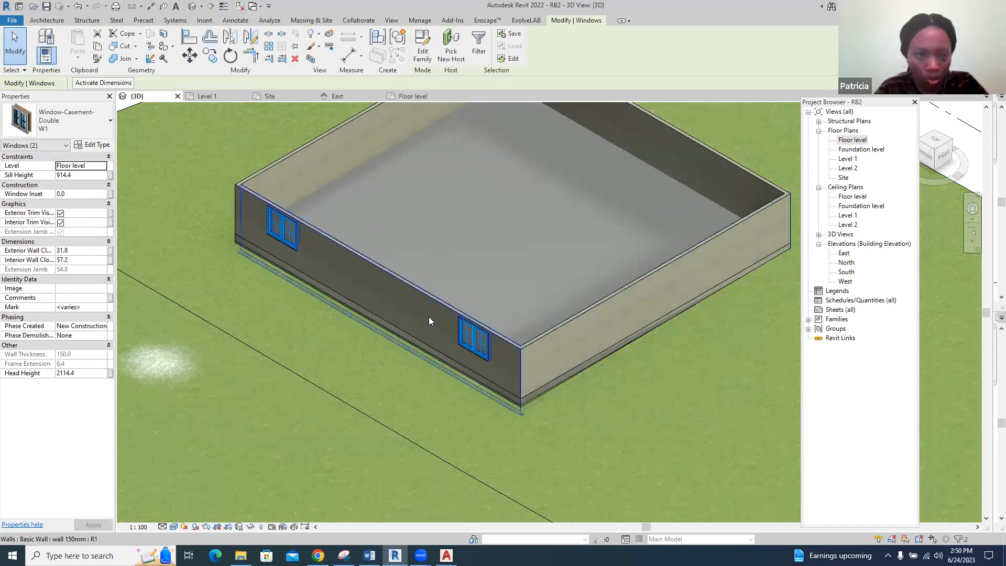
pyautogui.click(433, 300)
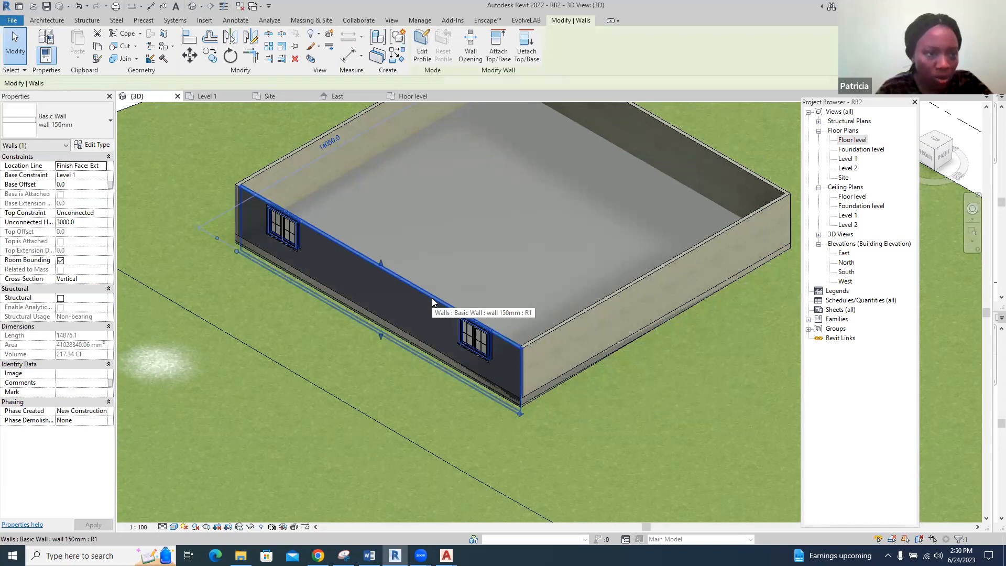
pyautogui.keyDown('ctrl'); pyautogui.click(574, 318); pyautogui.keyUp('ctrl')
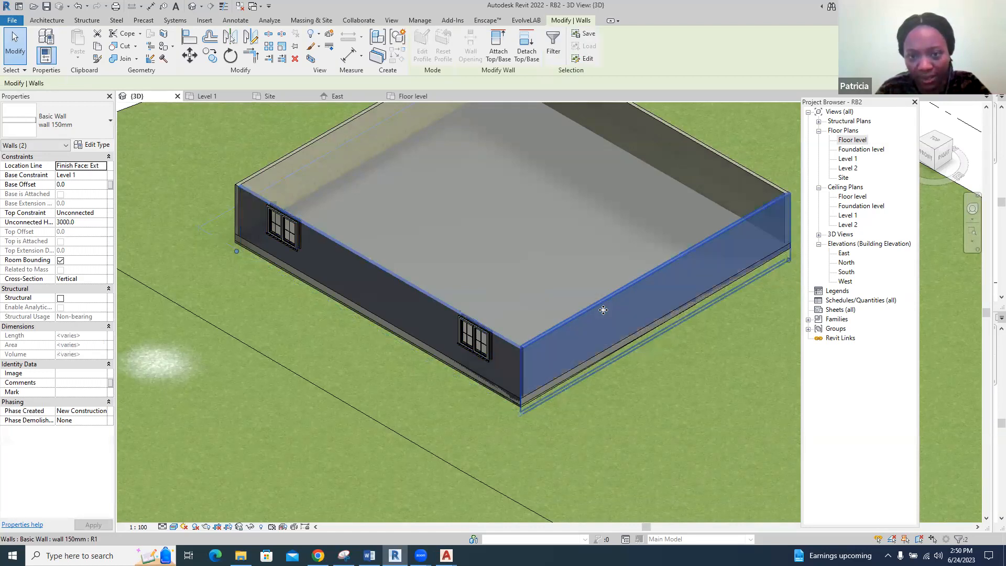
pyautogui.keyDown('ctrl'); pyautogui.click(710, 155); pyautogui.keyUp('ctrl')
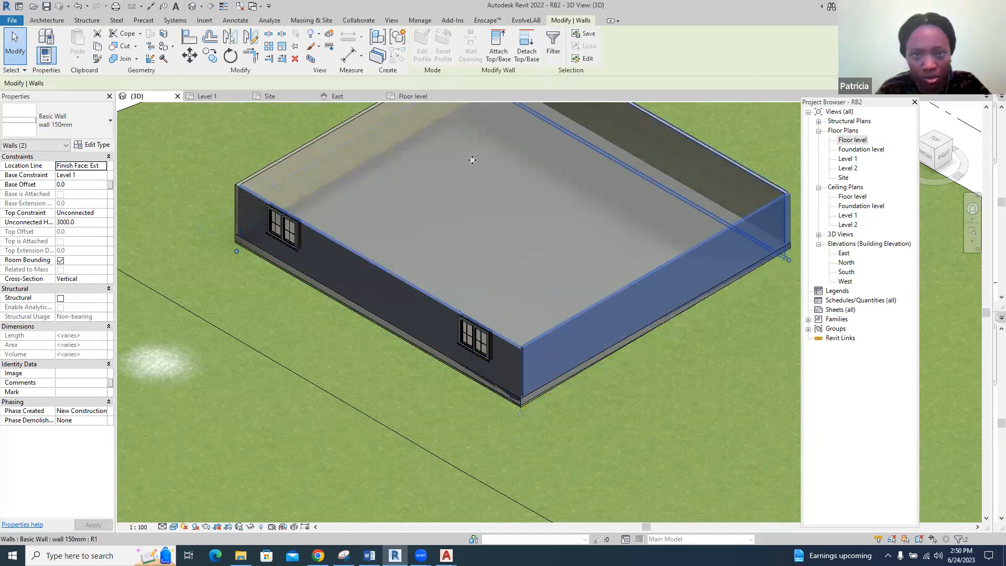
pyautogui.doubleClick(291, 150)
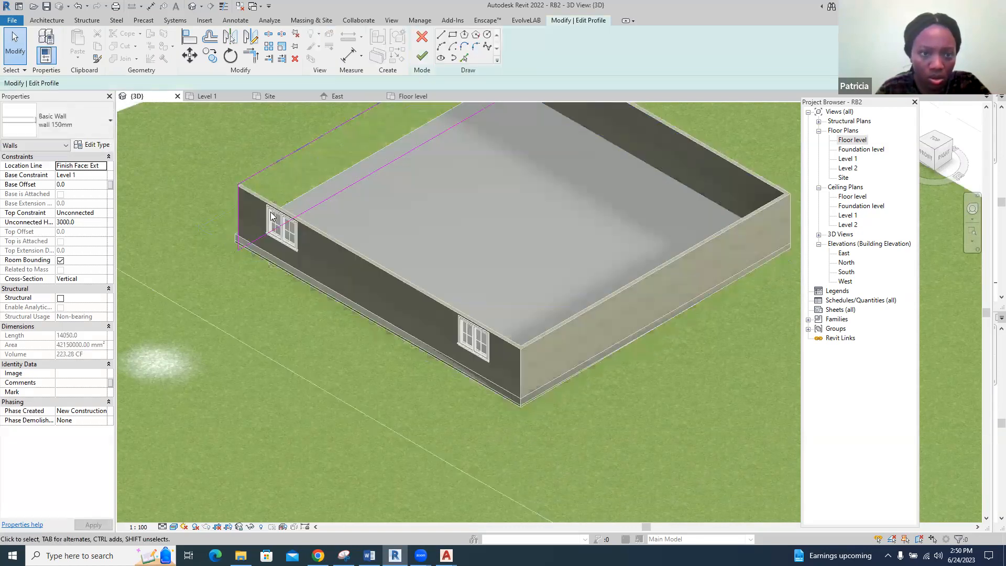
pyautogui.scroll(-5, 422, 391)
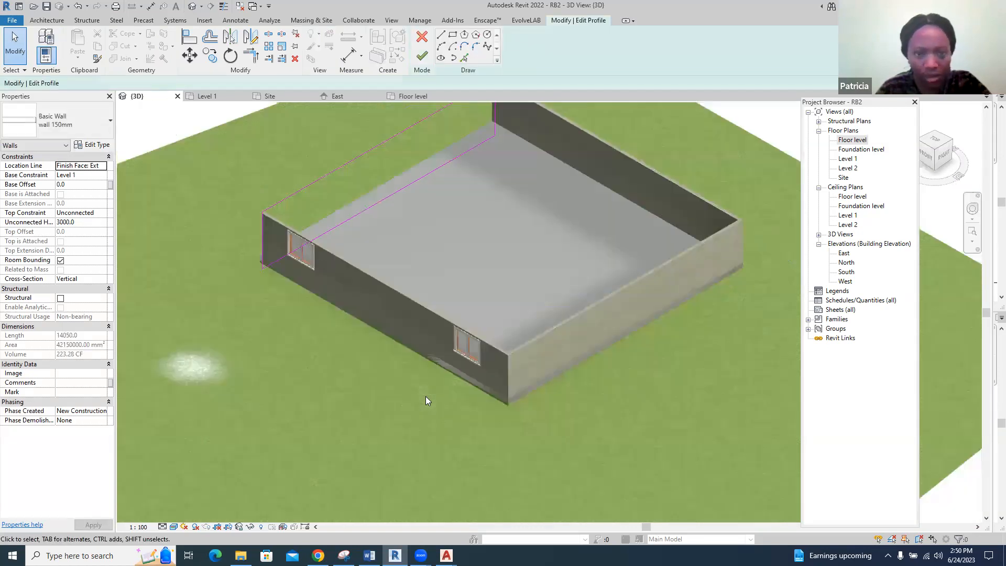
pyautogui.click(423, 57)
pyautogui.click(671, 186)
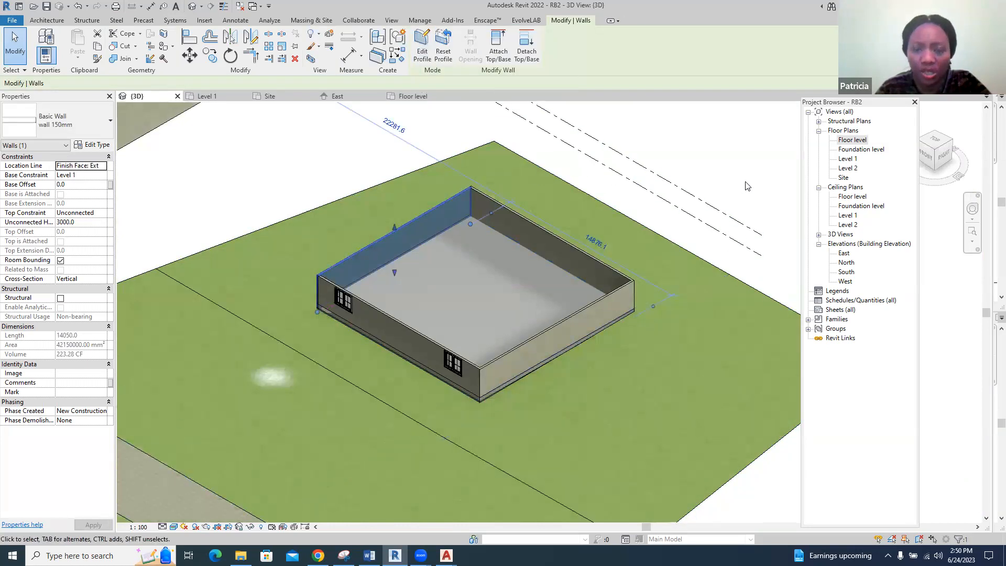
pyautogui.click(499, 367)
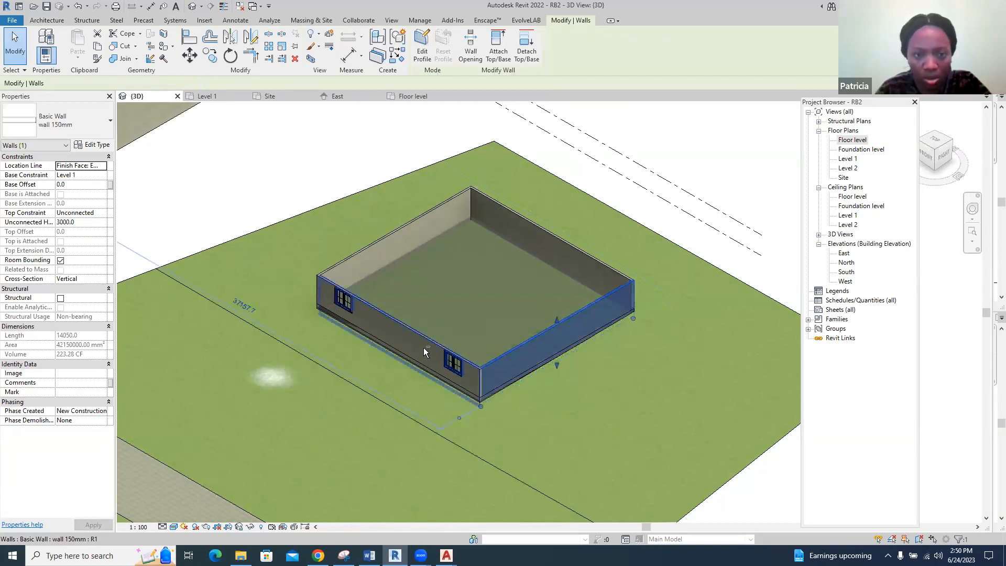
pyautogui.doubleClick(384, 313)
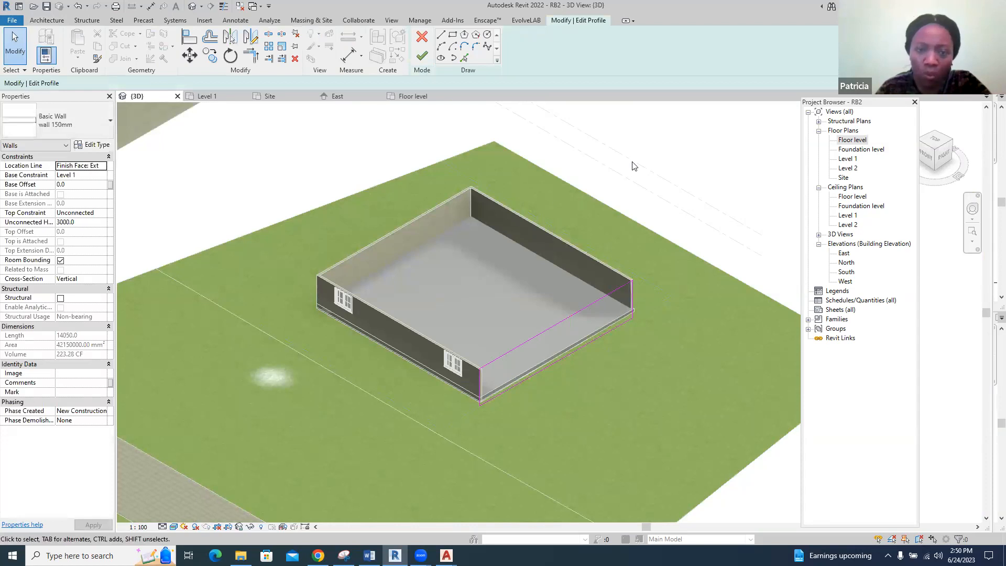
pyautogui.click(425, 41)
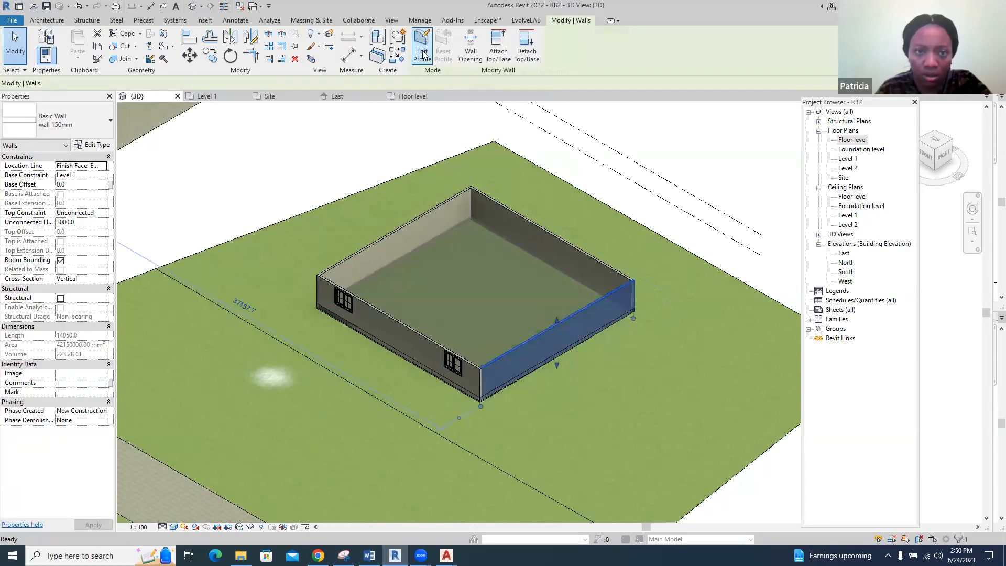
# Select all instances of the 150 mm wall type in the entire project and set their base constraint to Floor level
pyautogui.rightClick(392, 241)
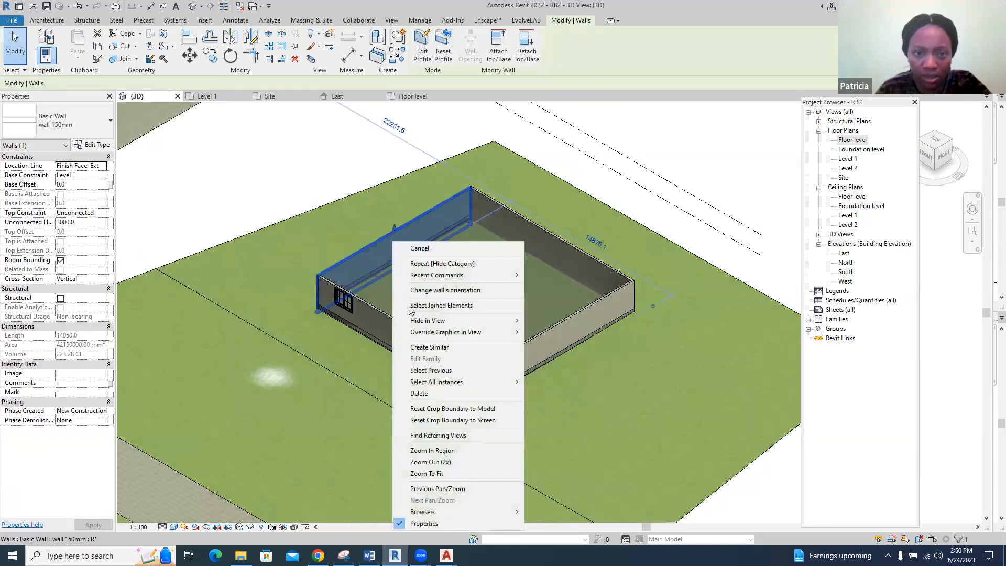
pyautogui.moveTo(461, 382)
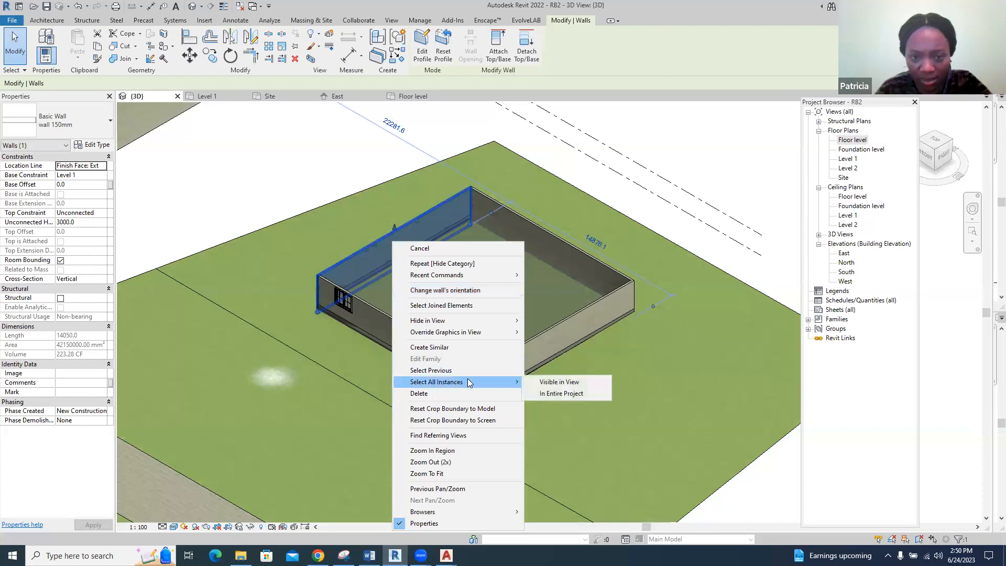
pyautogui.click(556, 393)
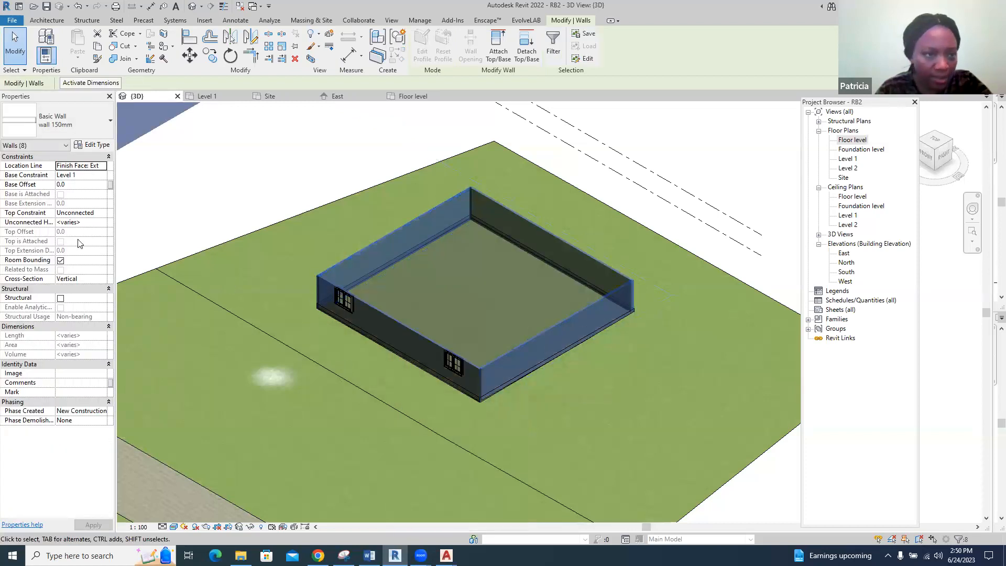
pyautogui.click(81, 214)
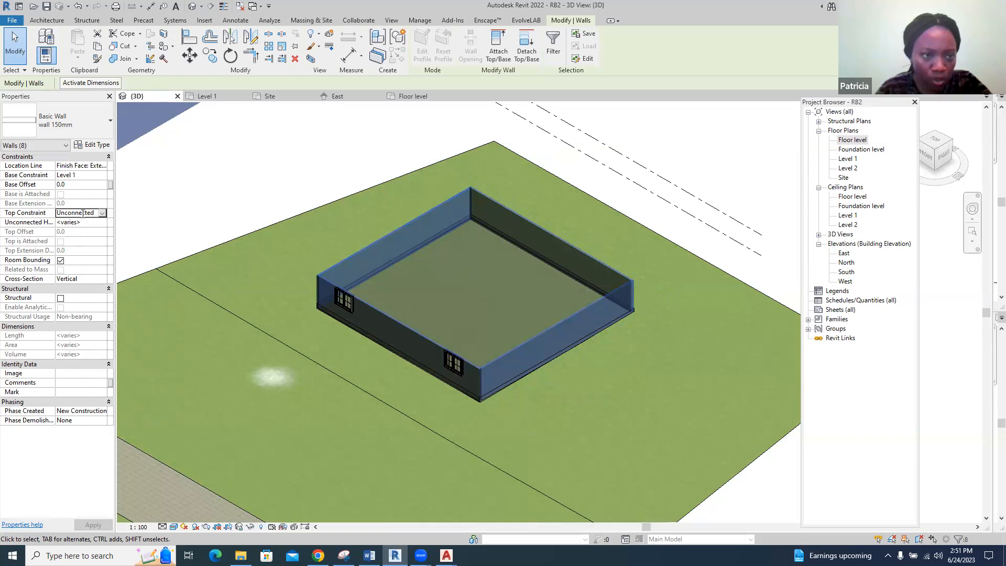
pyautogui.click(102, 213)
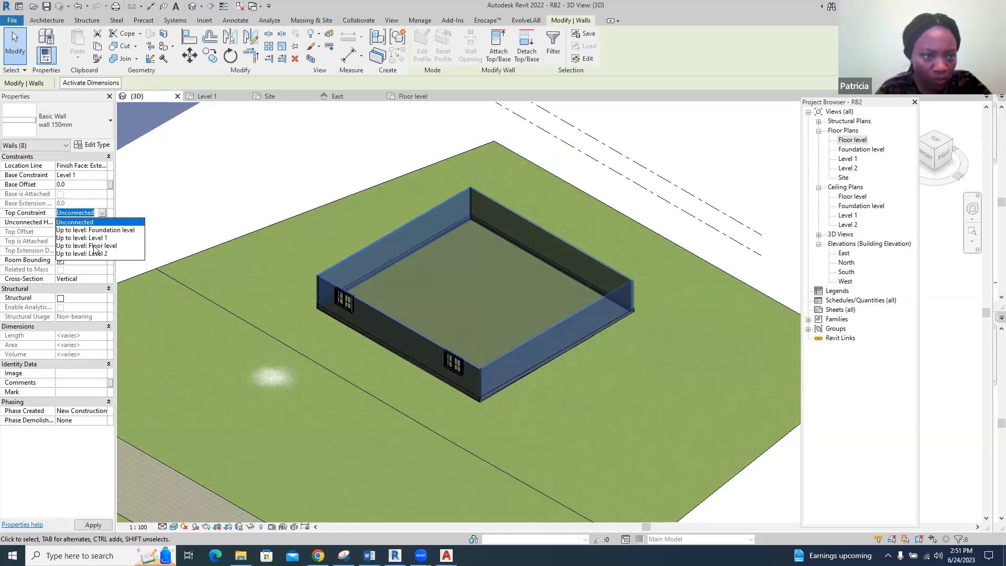
pyautogui.click(86, 194)
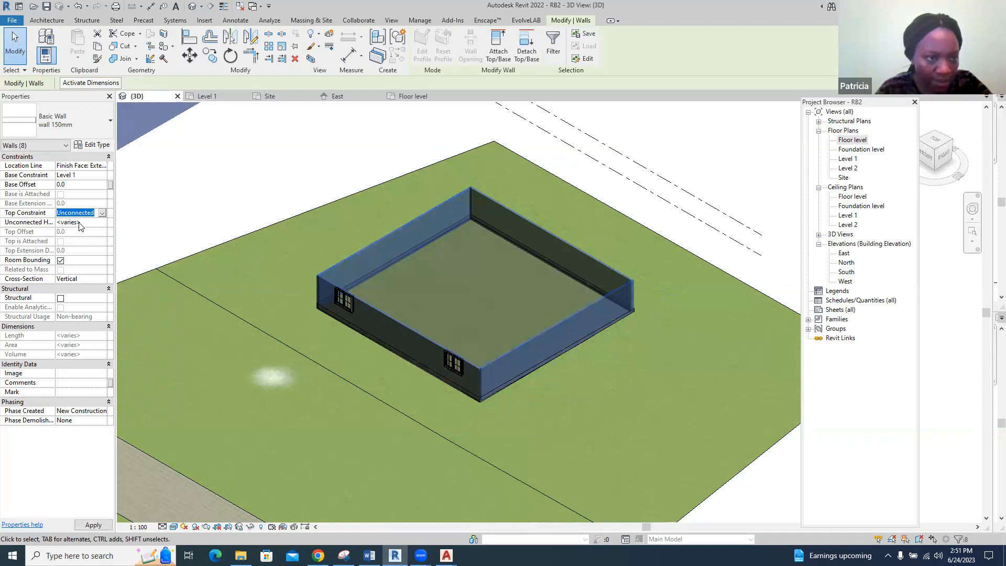
pyautogui.click(85, 174)
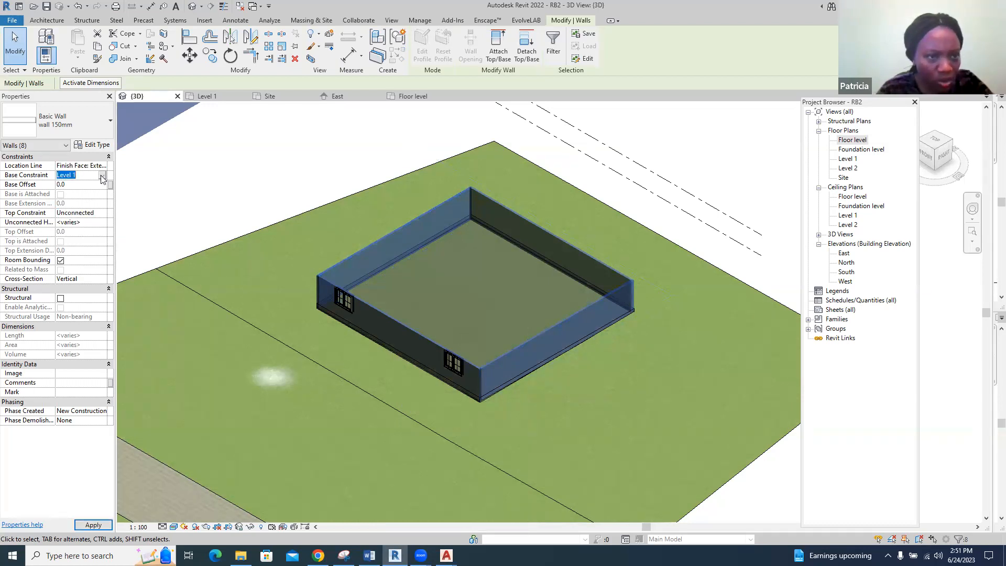
pyautogui.click(102, 177)
pyautogui.click(78, 200)
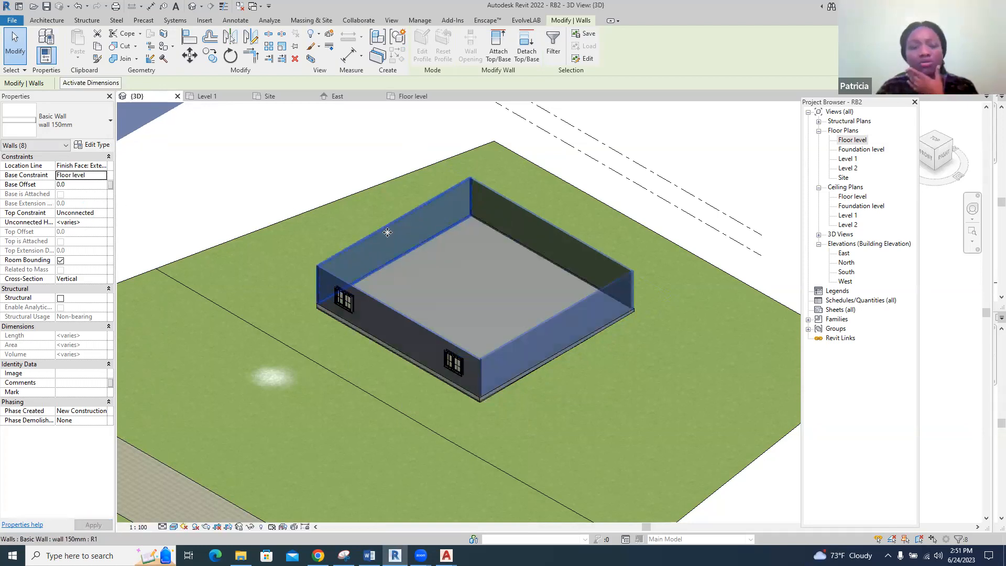
pyautogui.click(705, 170)
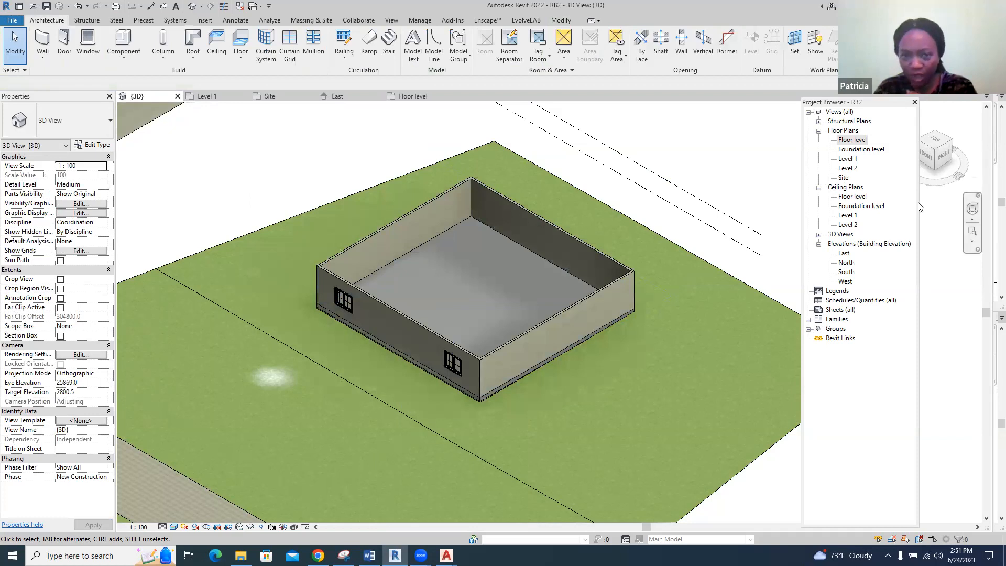
# In the Level 1 plan, move the east elevation marker horizontally to the far east side of the new walled building
pyautogui.click(216, 94)
pyautogui.scroll(-5, 541, 240)
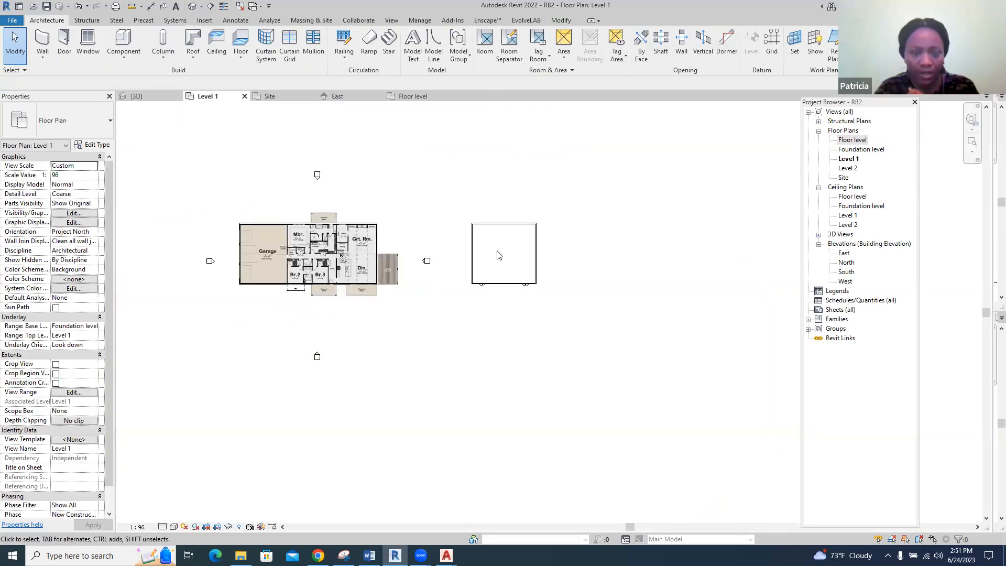
pyautogui.moveTo(411, 229); pyautogui.dragTo(449, 293)
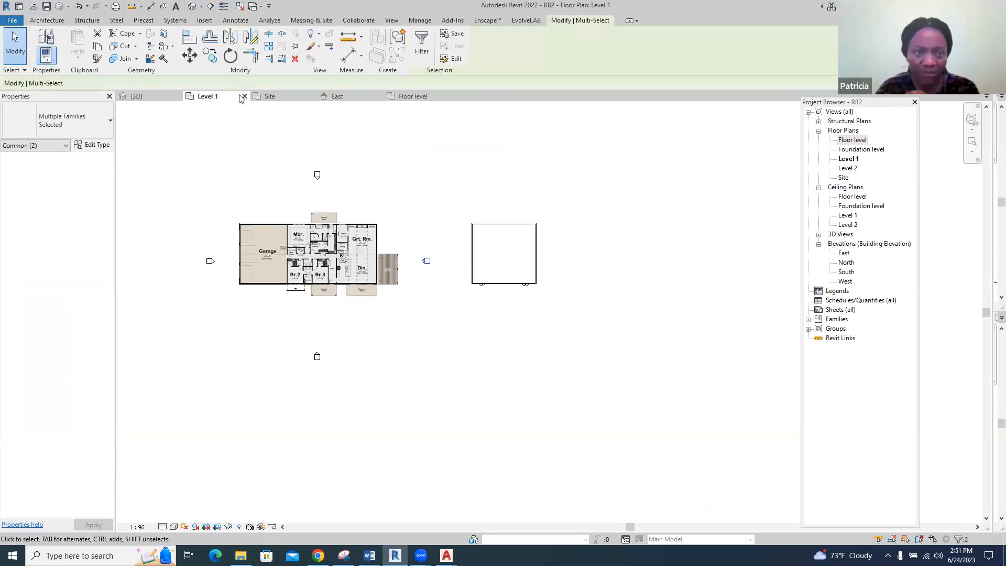
pyautogui.press('m')
pyautogui.press('v')
pyautogui.click(422, 273)
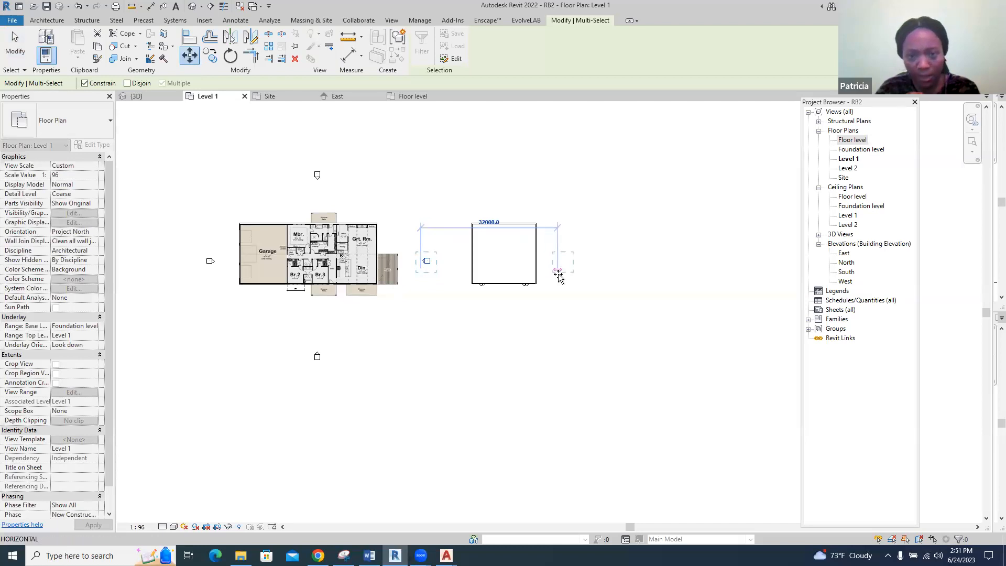
pyautogui.click(572, 273)
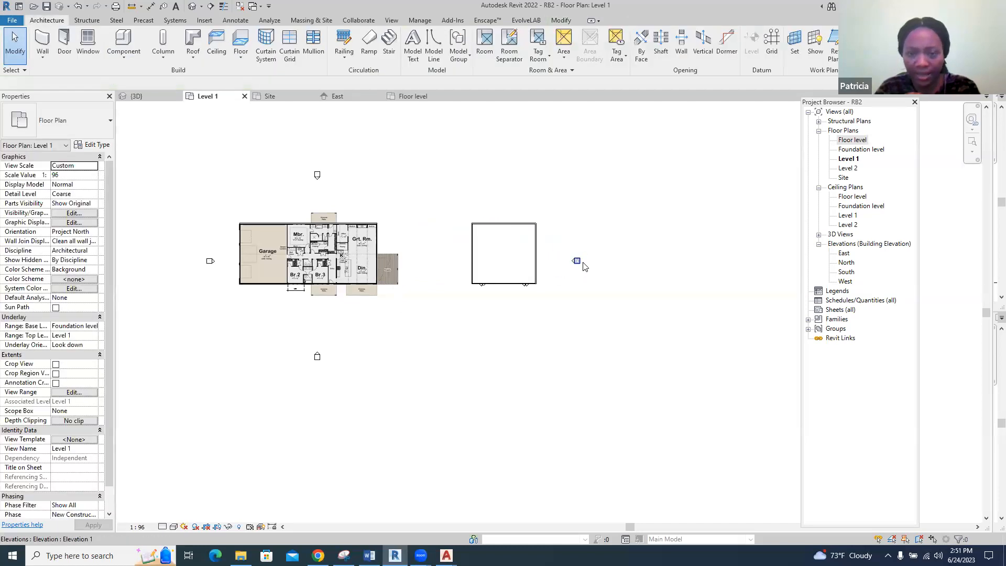
# Go to the elevation view of the relocated east elevation marker
pyautogui.scroll(3, 577, 263)
pyautogui.click(562, 264)
pyautogui.rightClick(563, 264)
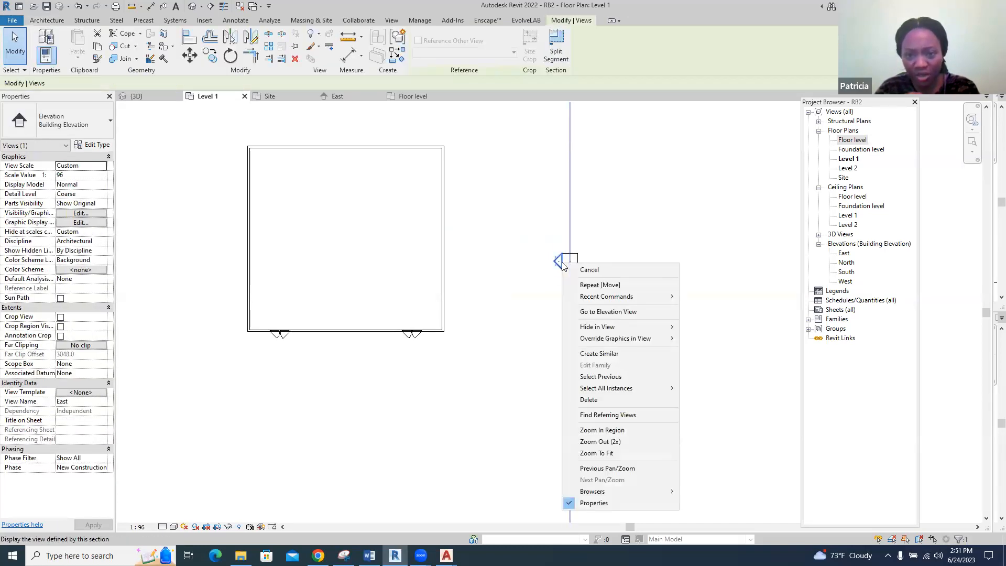
pyautogui.click(587, 310)
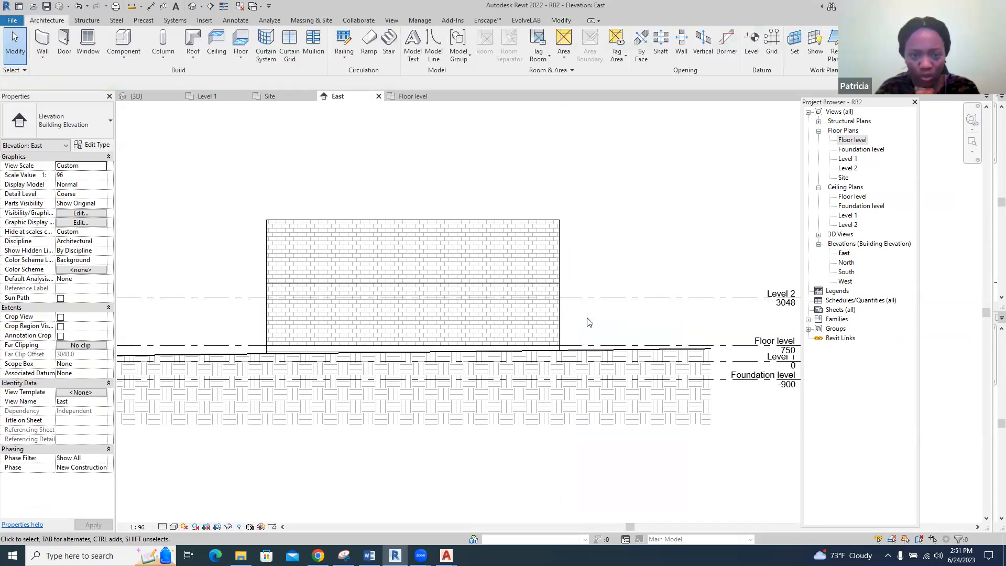
# In the east elevation, start editing the profile of the near 150 mm wall, then unlock and delete its top sketch line
pyautogui.scroll(2, 418, 309)
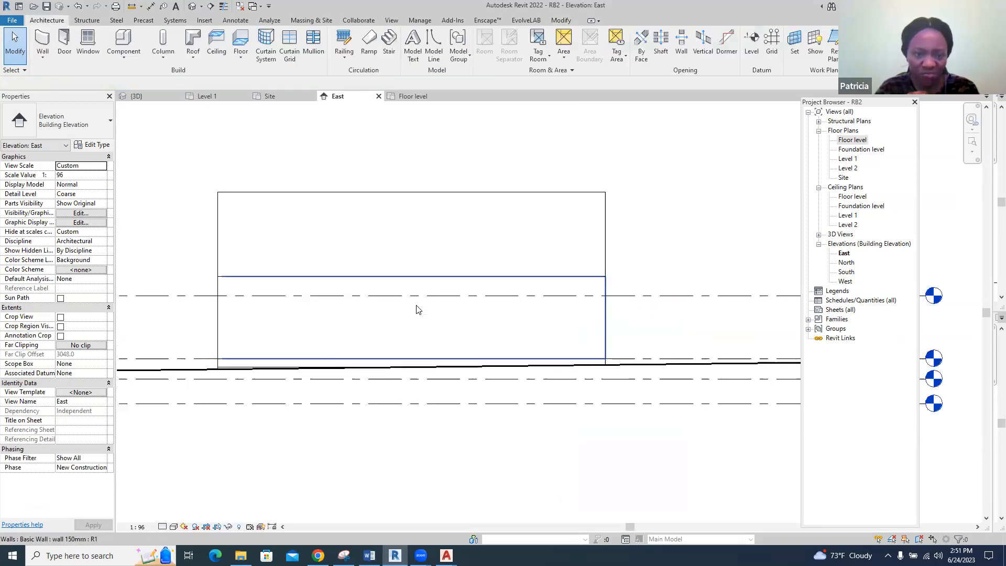
pyautogui.click(414, 275)
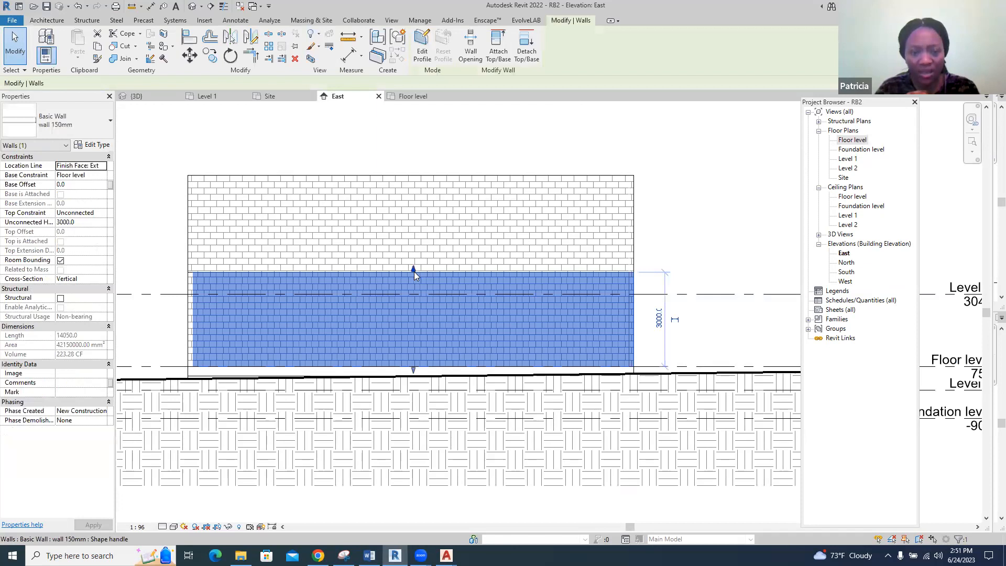
pyautogui.rightClick(415, 275)
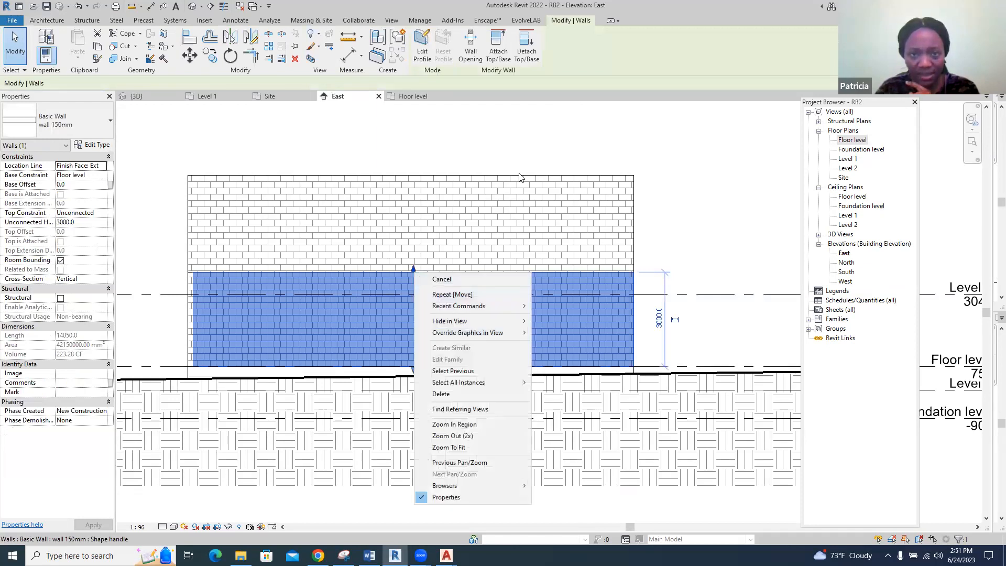
pyautogui.click(423, 46)
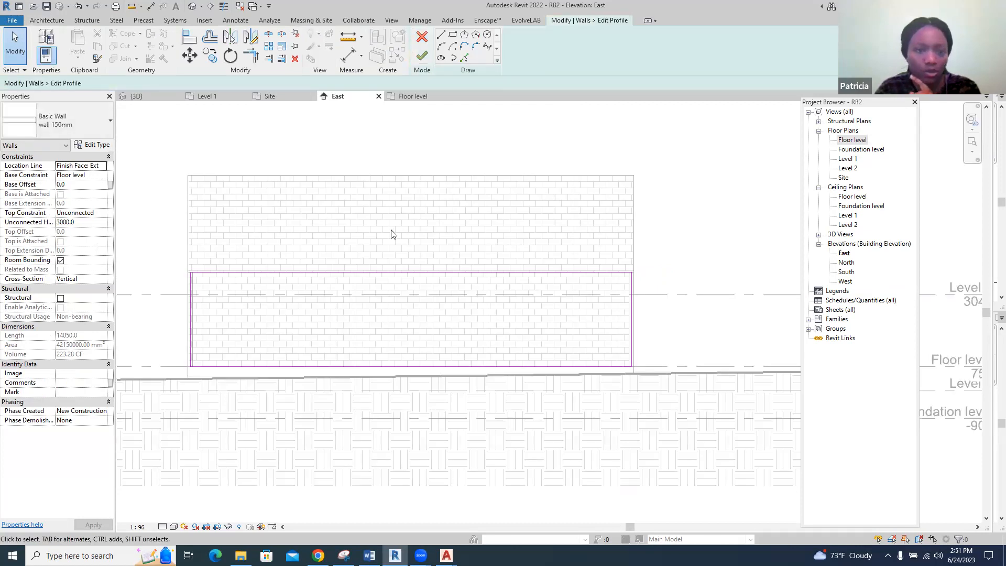
pyautogui.scroll(2, 363, 311)
pyautogui.scroll(-1, 389, 307)
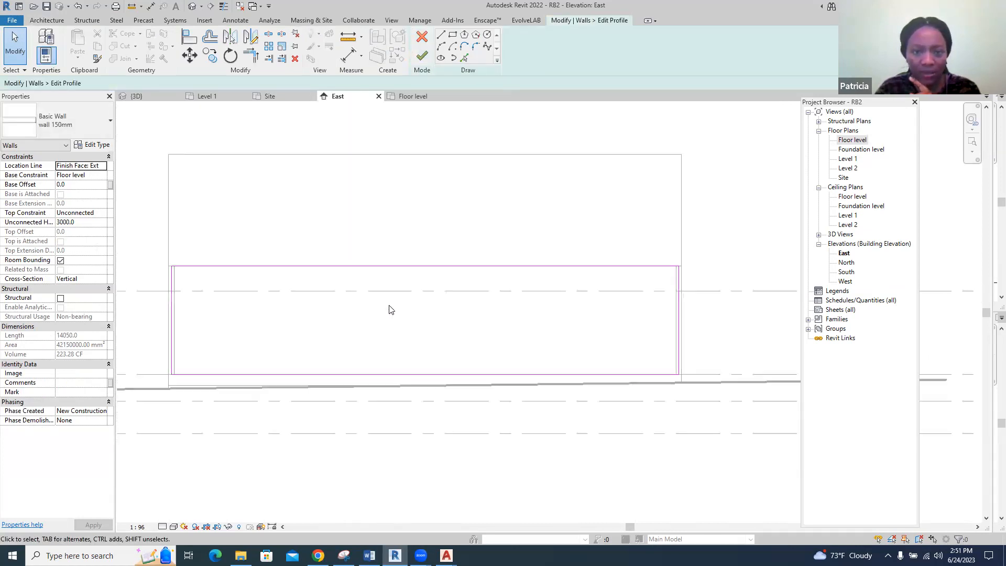
pyautogui.click(357, 265)
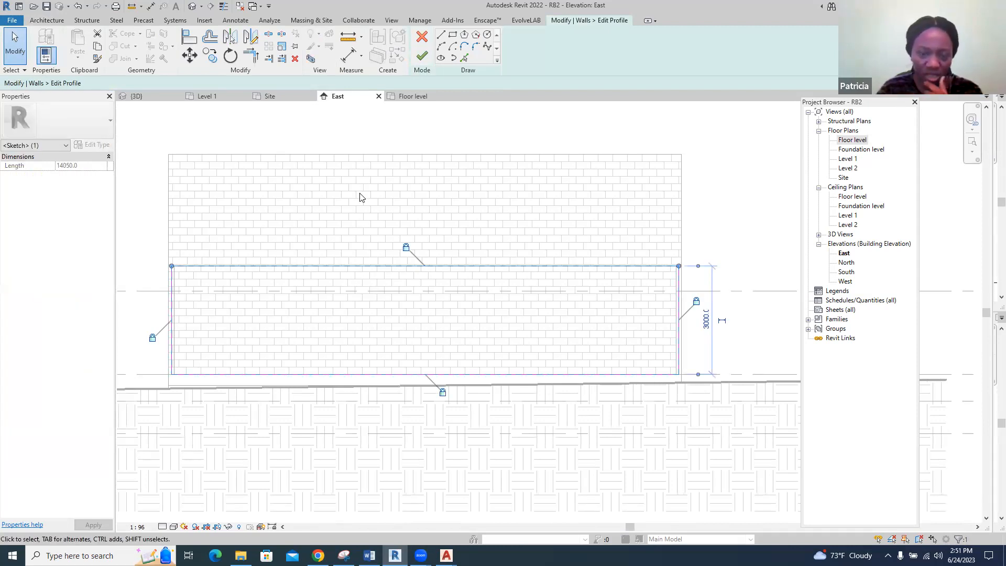
pyautogui.click(409, 252)
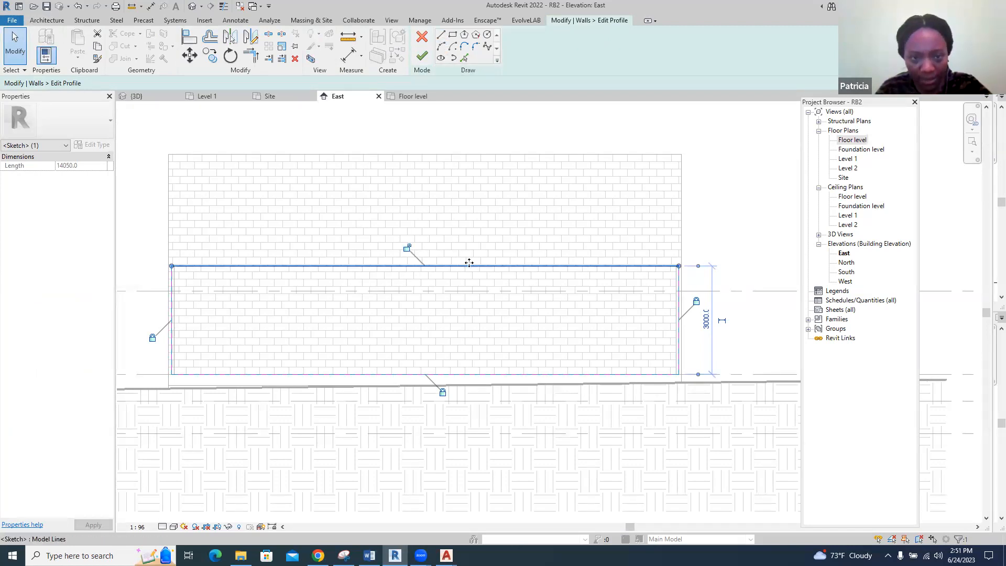
pyautogui.click(491, 247)
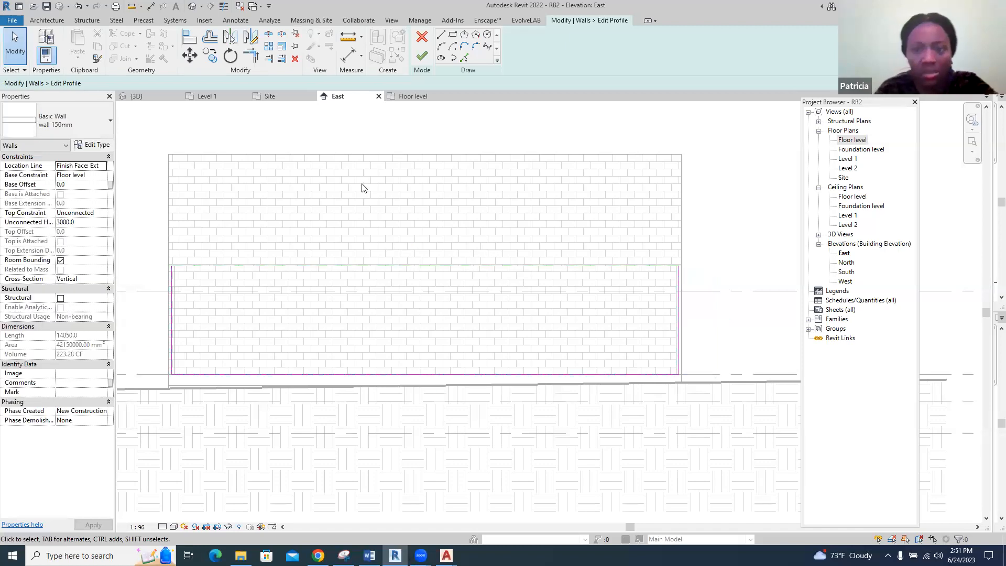
# Sketch a chained zigzag top edge with three peaks between the wall's upper corners and finish the profile edit
pyautogui.click(441, 35)
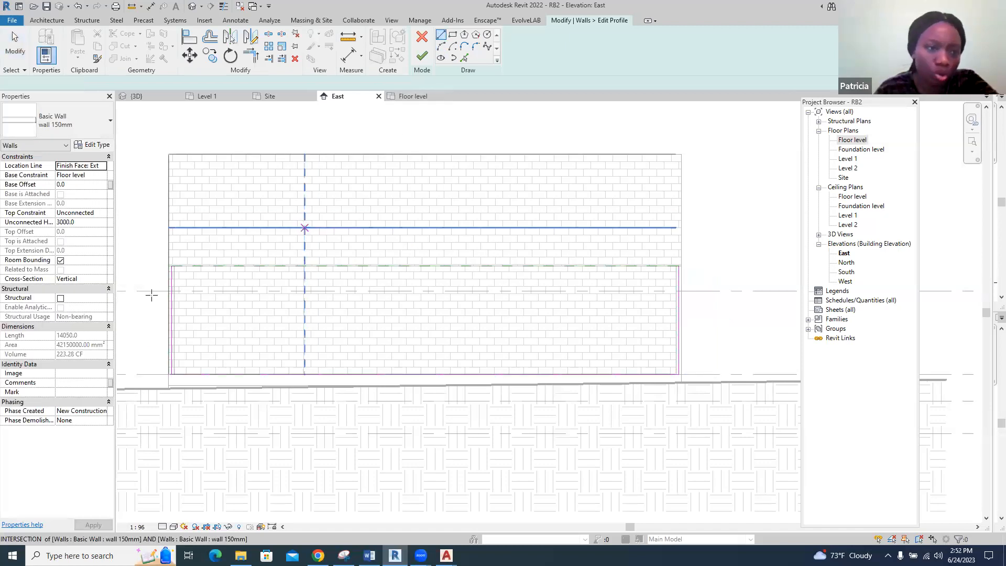
pyautogui.scroll(5, 157, 283)
pyautogui.click(181, 257)
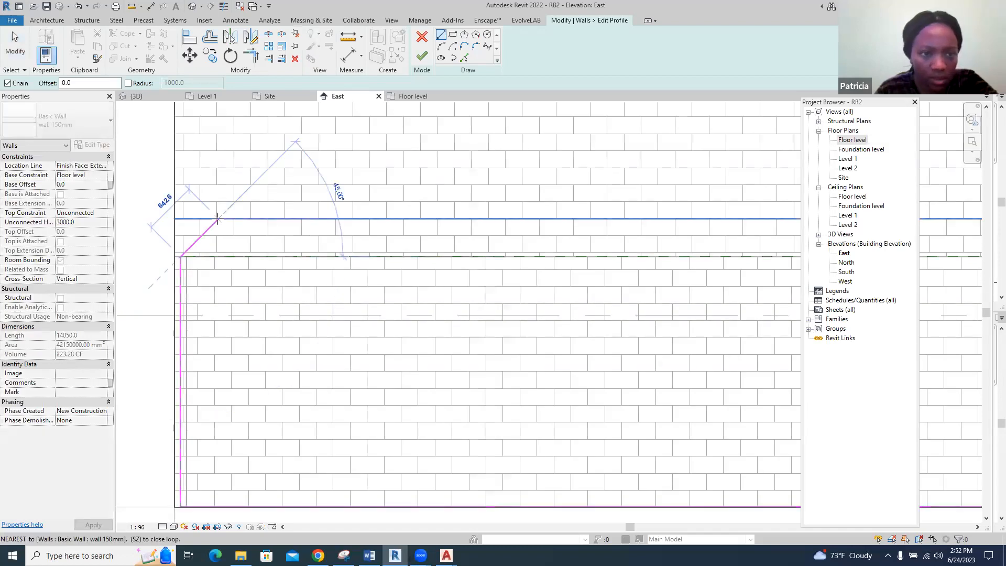
pyautogui.scroll(-2, 217, 219)
pyautogui.click(344, 161)
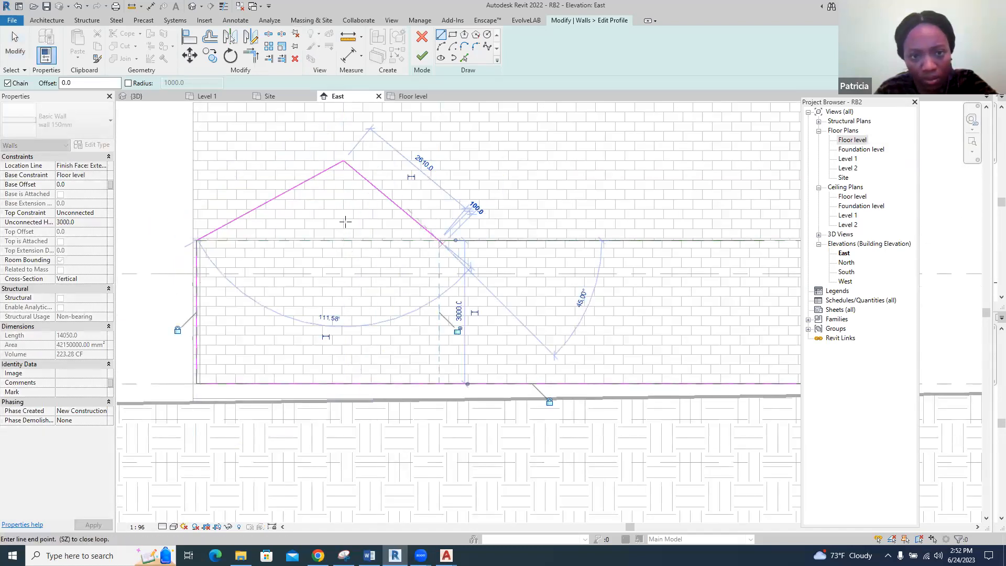
pyautogui.scroll(-3, 345, 222)
pyautogui.click(440, 241)
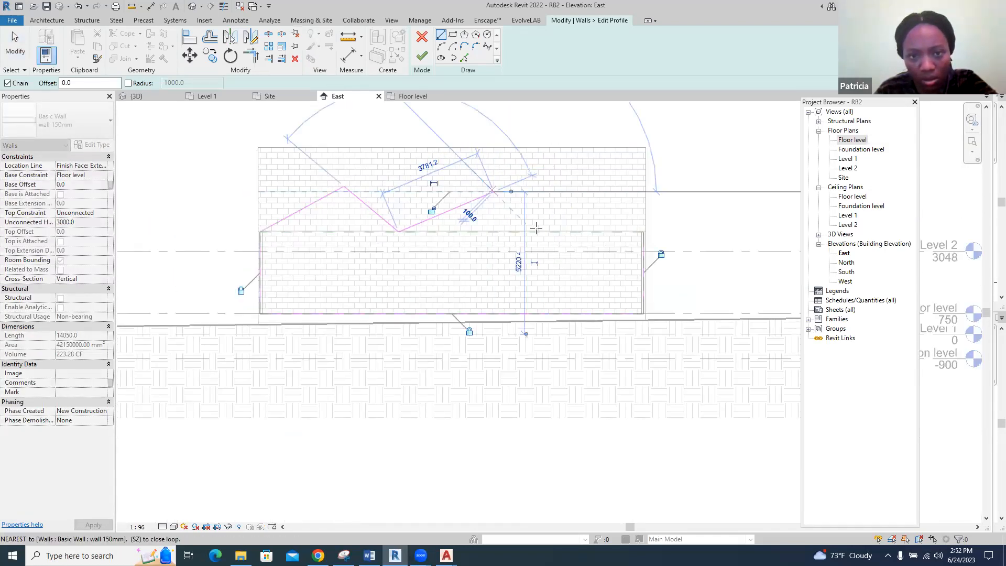
pyautogui.click(538, 236)
pyautogui.click(605, 192)
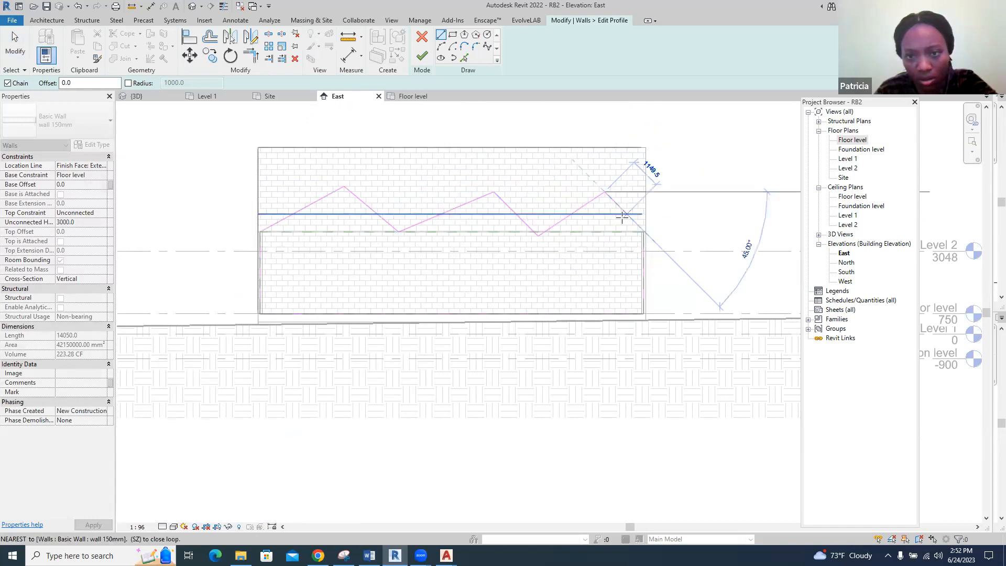
pyautogui.click(644, 232)
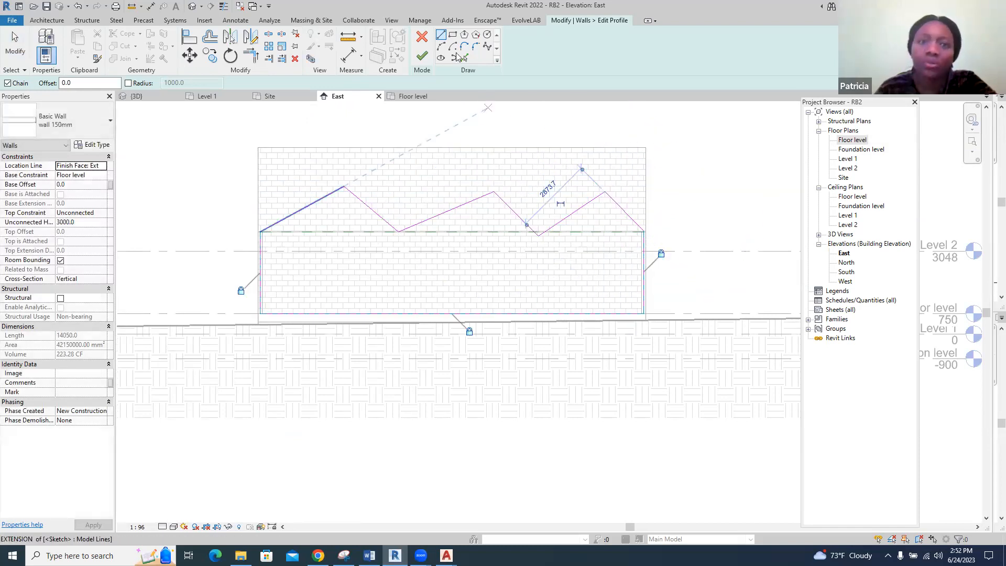
pyautogui.click(423, 55)
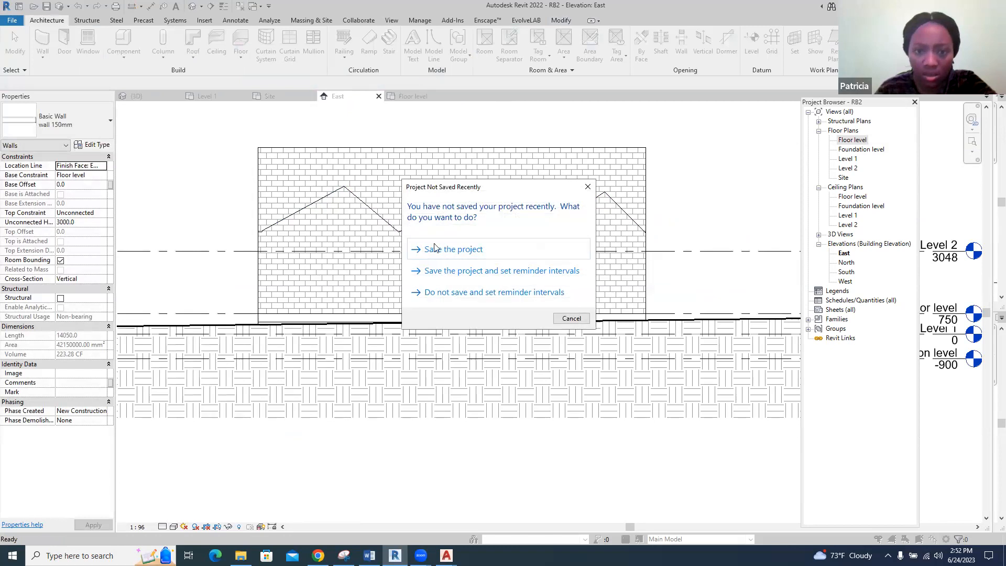
# Save the project and inspect the zigzag east wall in the 3D view
pyautogui.click(444, 255)
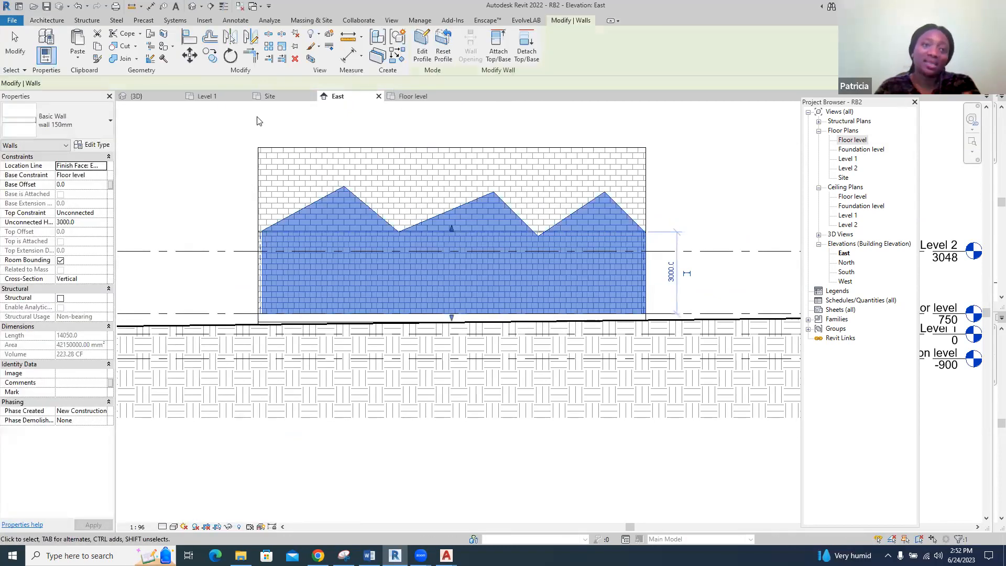
pyautogui.click(135, 96)
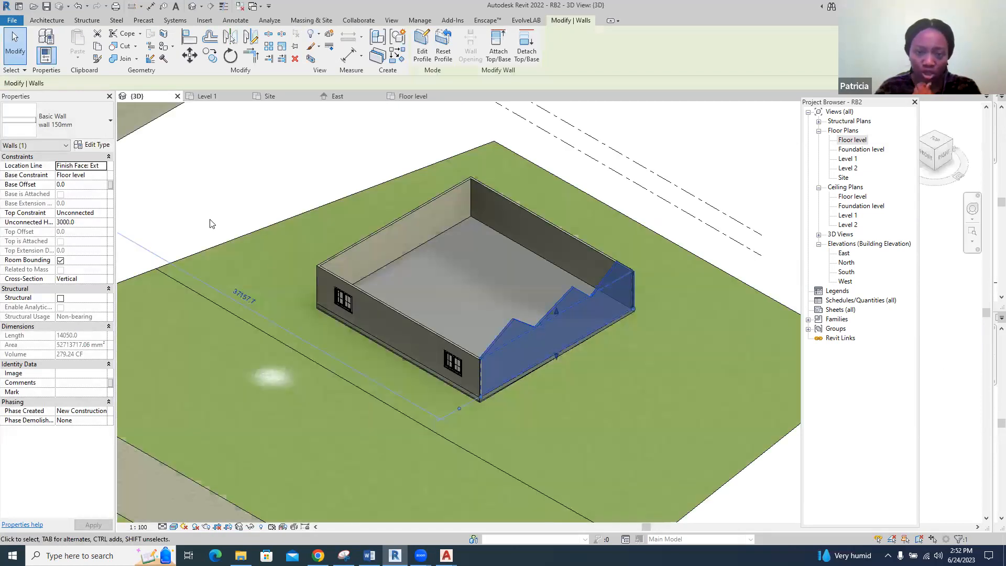
pyautogui.click(742, 172)
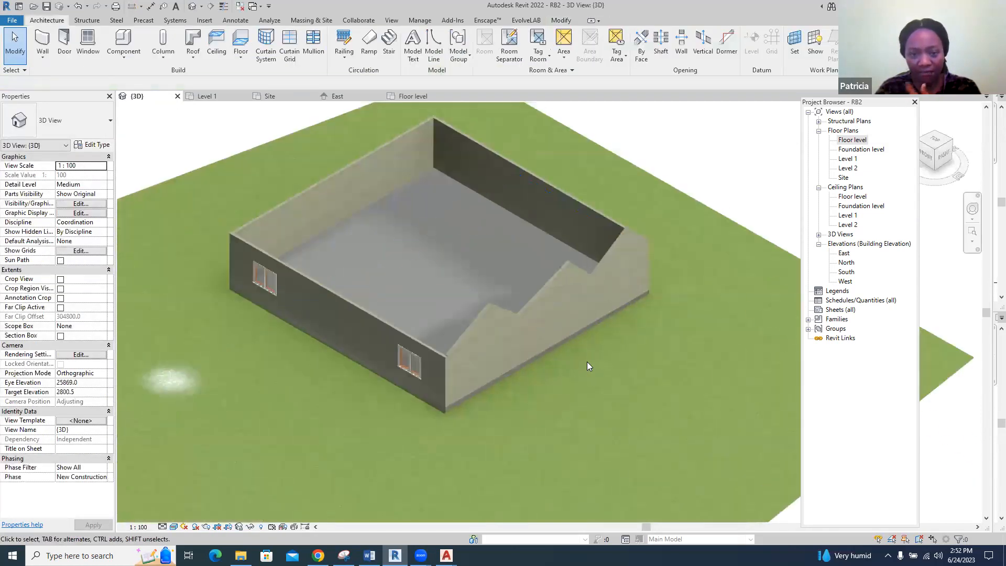
pyautogui.scroll(3, 559, 288)
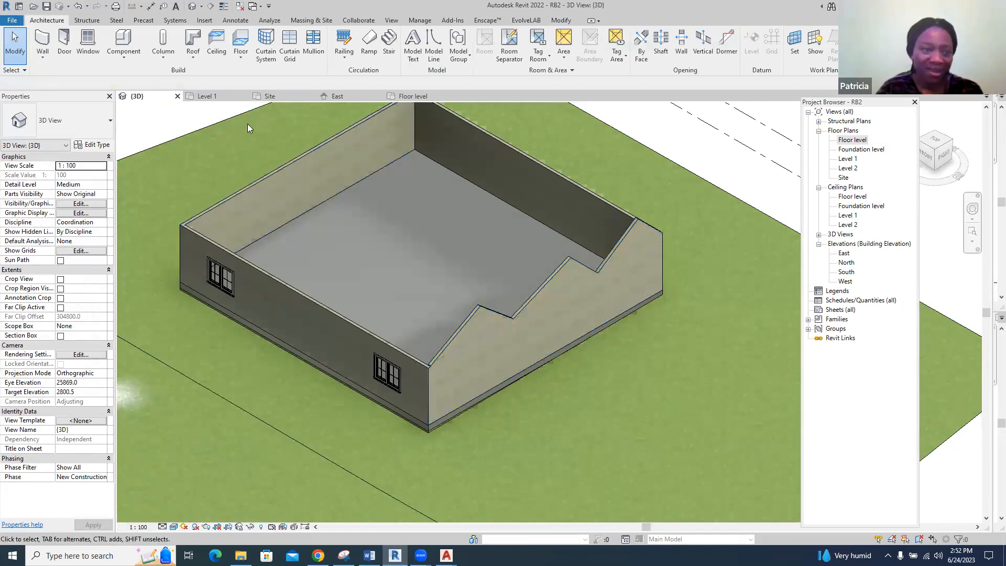
# Undo the entire profile edit of the east wall, including the zigzag lines and the deleted top line
pyautogui.click(79, 7)
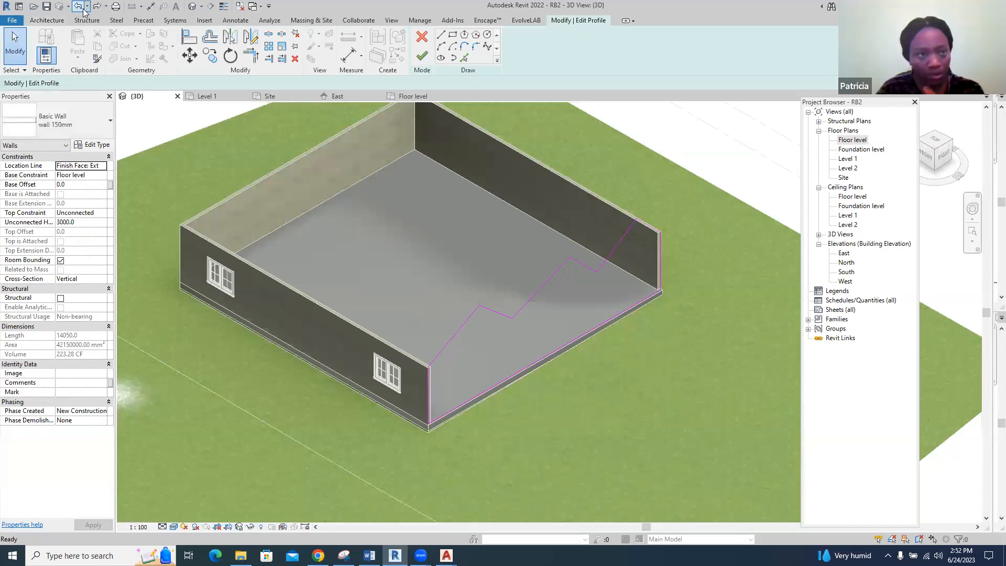
pyautogui.click(81, 7)
pyautogui.click(79, 7)
pyautogui.click(79, 6)
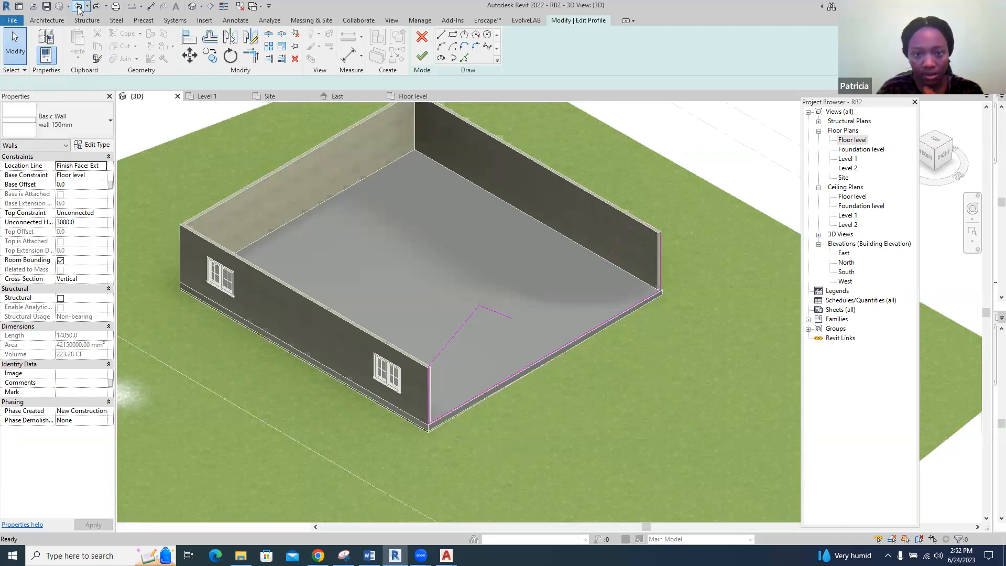
pyautogui.click(79, 7)
pyautogui.click(79, 7)
pyautogui.click(79, 7)
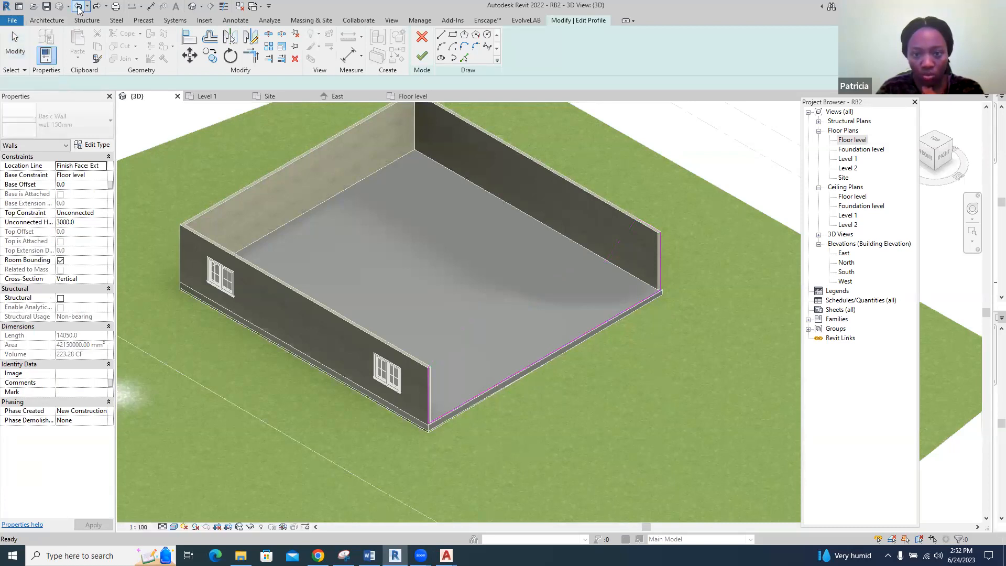
pyautogui.click(79, 6)
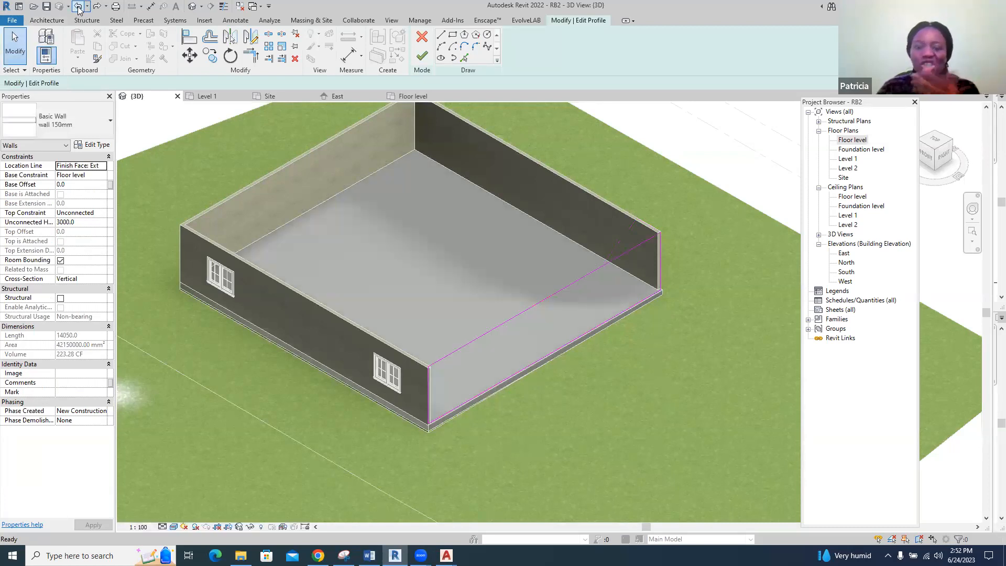
pyautogui.click(78, 7)
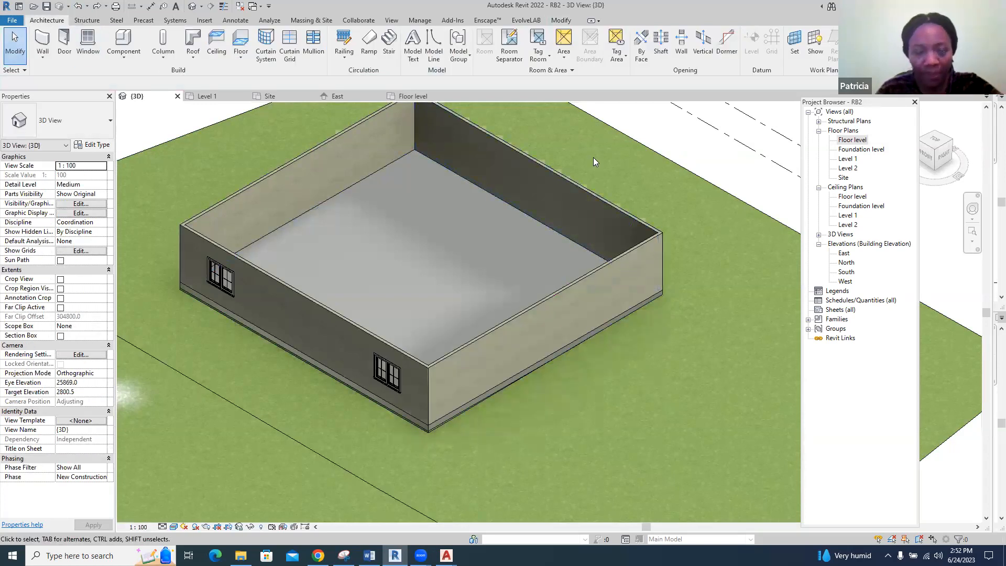
pyautogui.scroll(-2, 557, 262)
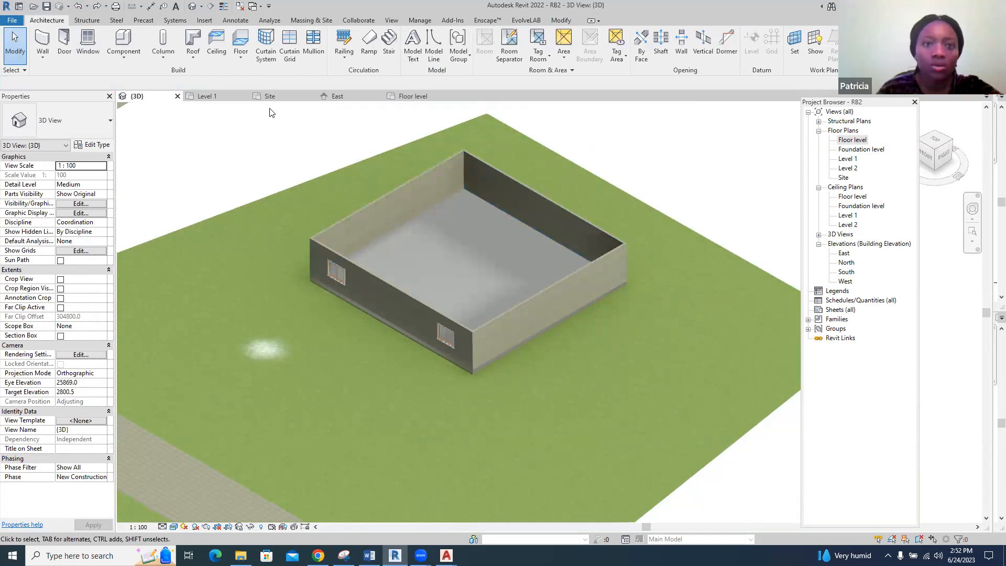
pyautogui.click(414, 96)
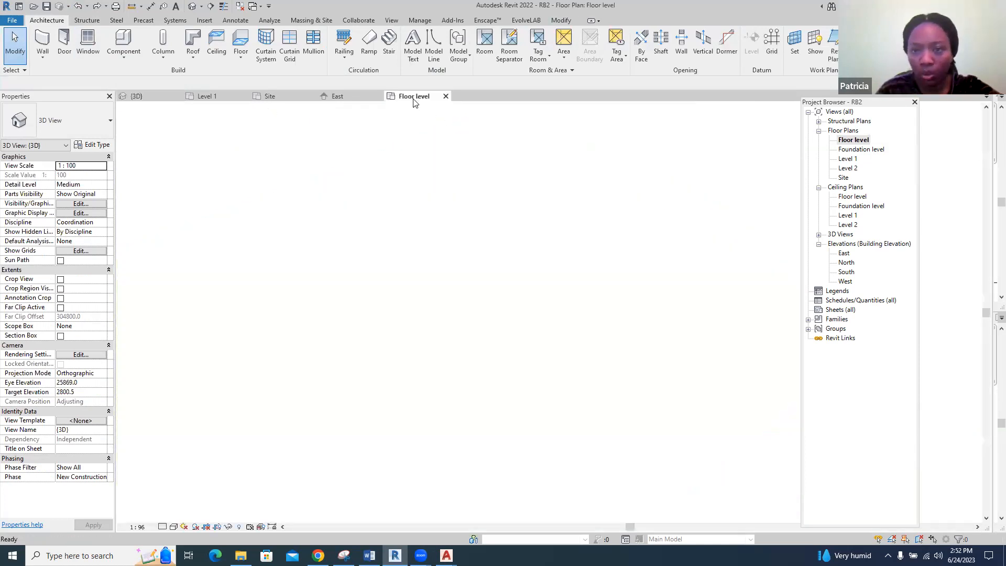
pyautogui.scroll(-3, 412, 330)
pyautogui.scroll(1, 352, 199)
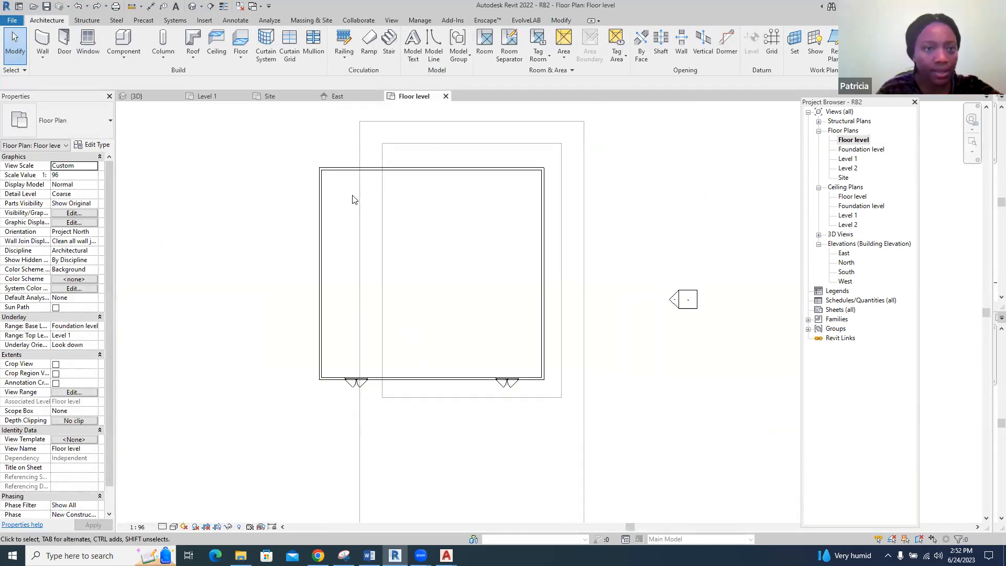
# In the east elevation, add an elbow to the Level 2 line and rename the level and its corresponding views to Roof level
pyautogui.click(335, 96)
pyautogui.scroll(-3, 411, 272)
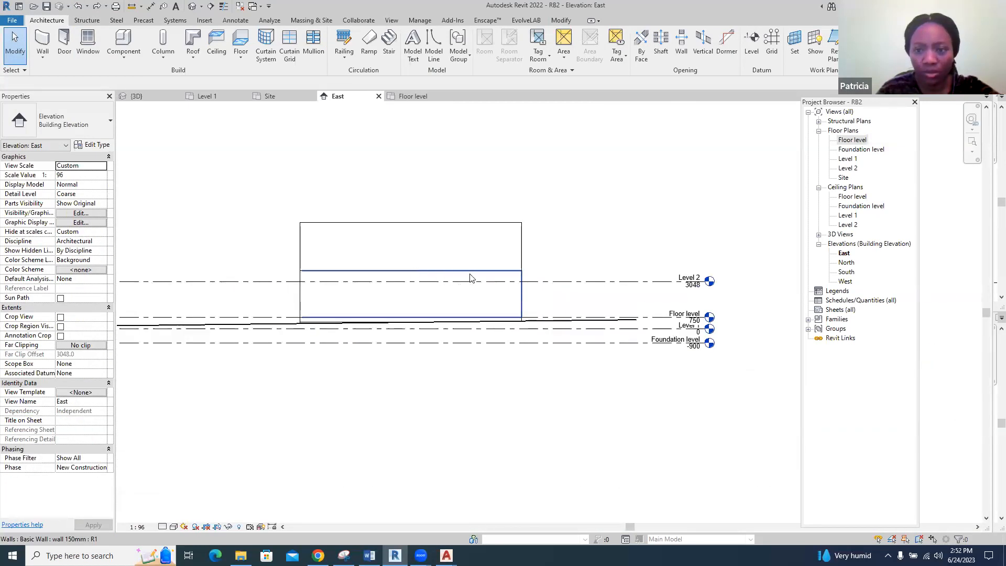
pyautogui.scroll(2, 484, 274)
pyautogui.scroll(-2, 448, 279)
pyautogui.scroll(2, 704, 281)
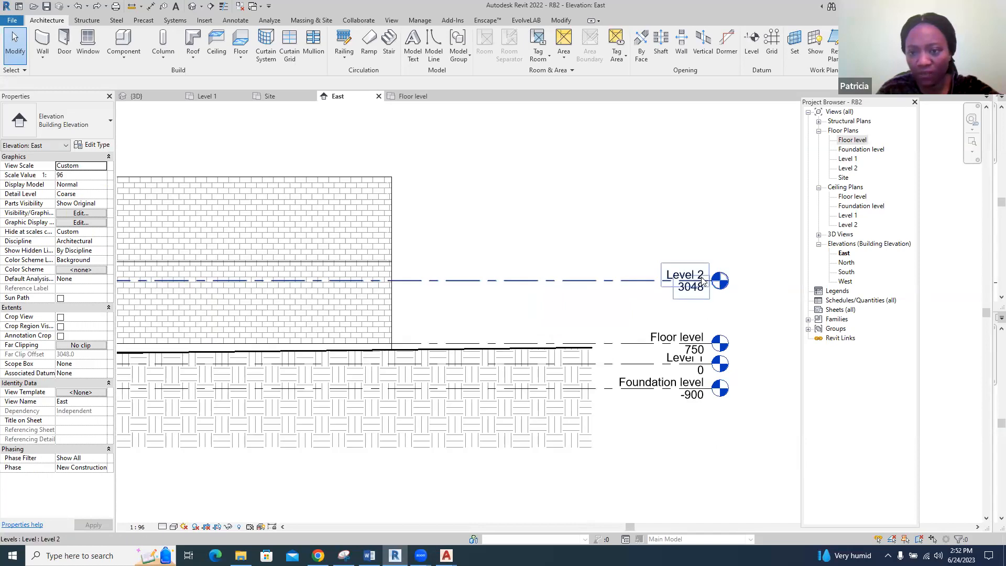
pyautogui.click(690, 273)
pyautogui.click(691, 275)
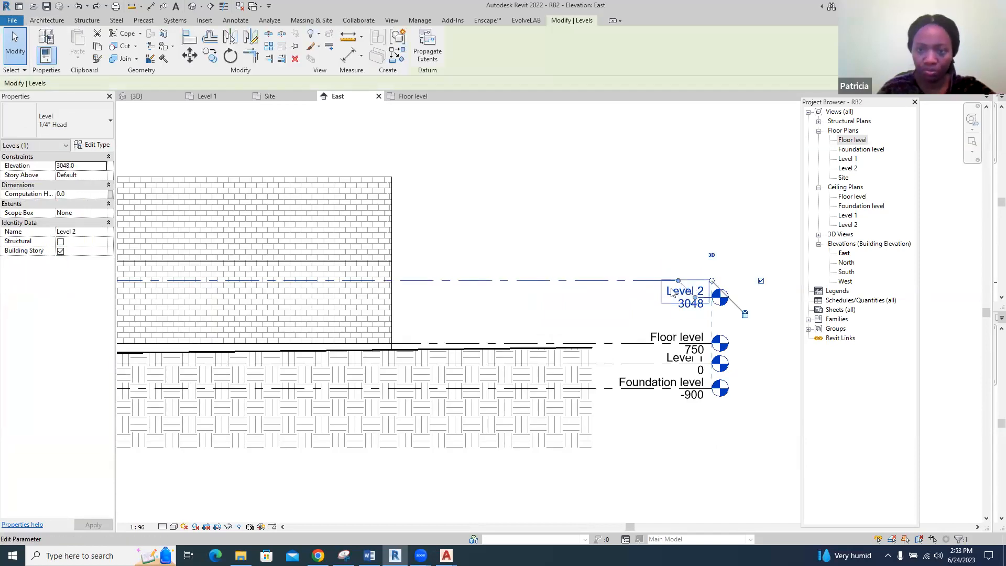
pyautogui.click(672, 290)
pyautogui.write('Roof l')
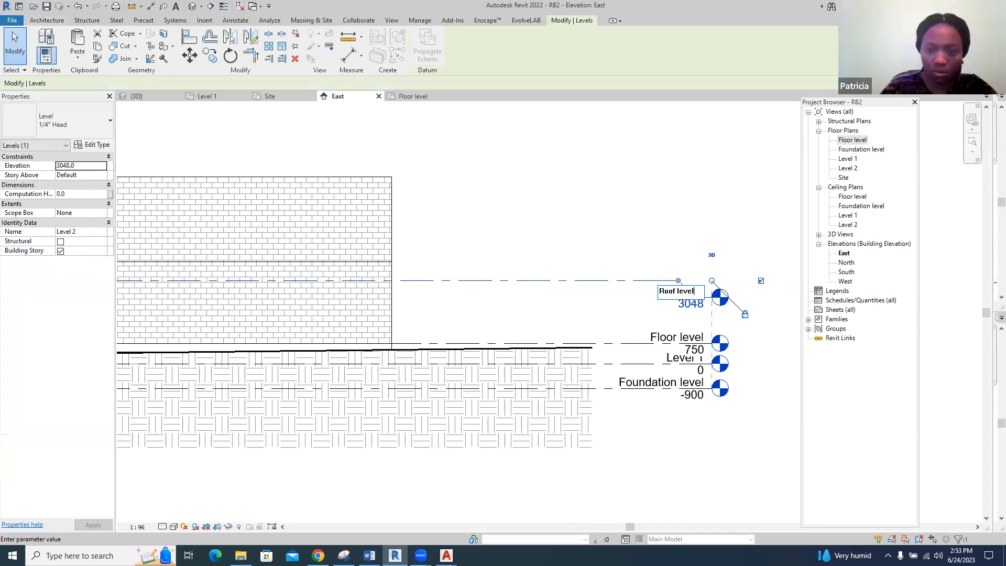
pyautogui.press('Return')
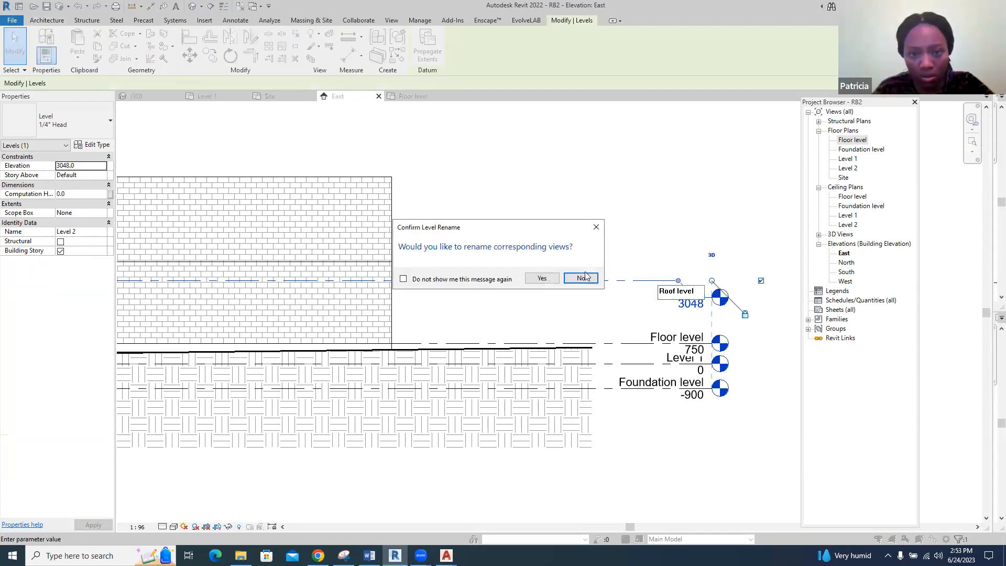
pyautogui.click(543, 279)
# Deselect the level and open the Roof level floor plan
pyautogui.scroll(-2, 636, 285)
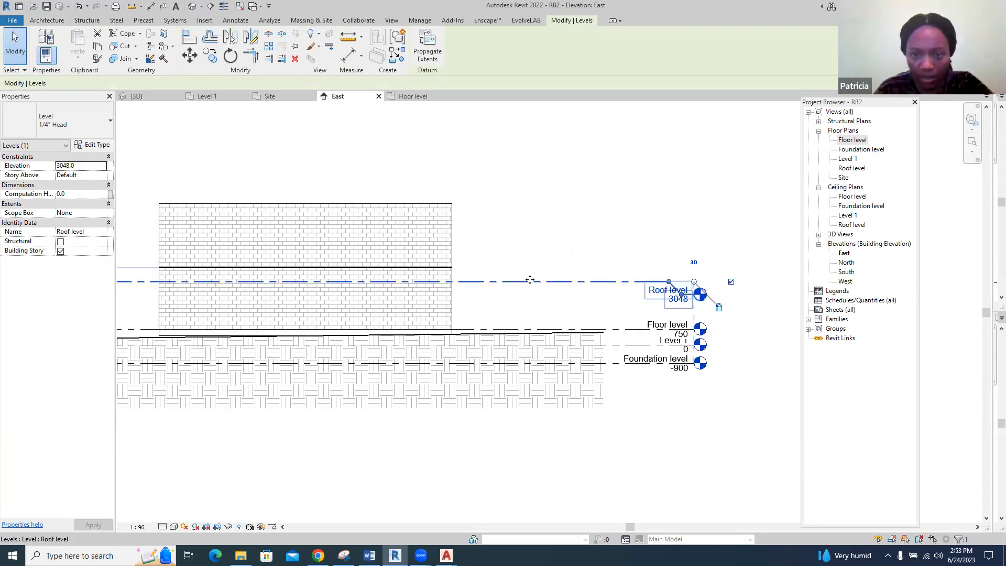
pyautogui.click(551, 269)
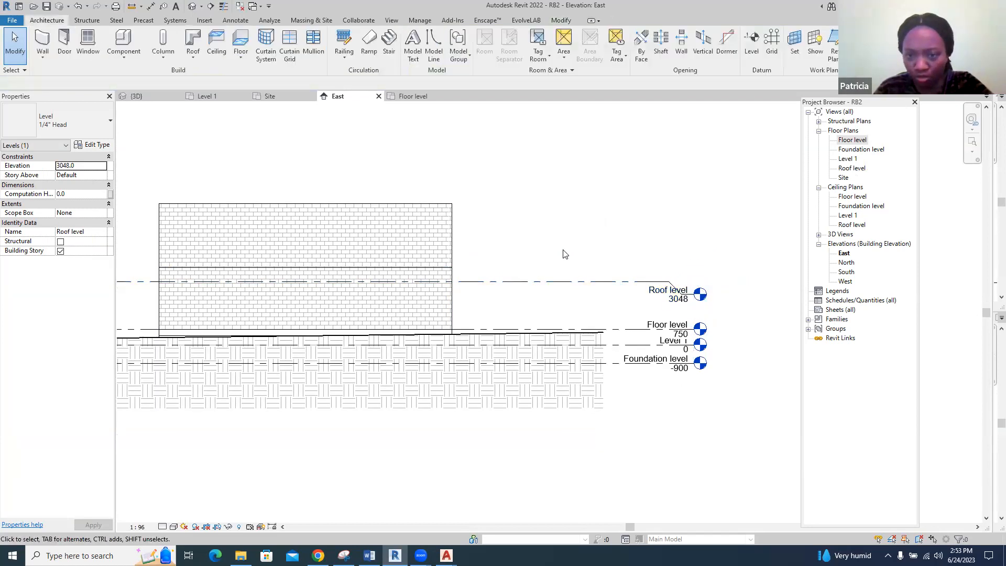
pyautogui.doubleClick(853, 169)
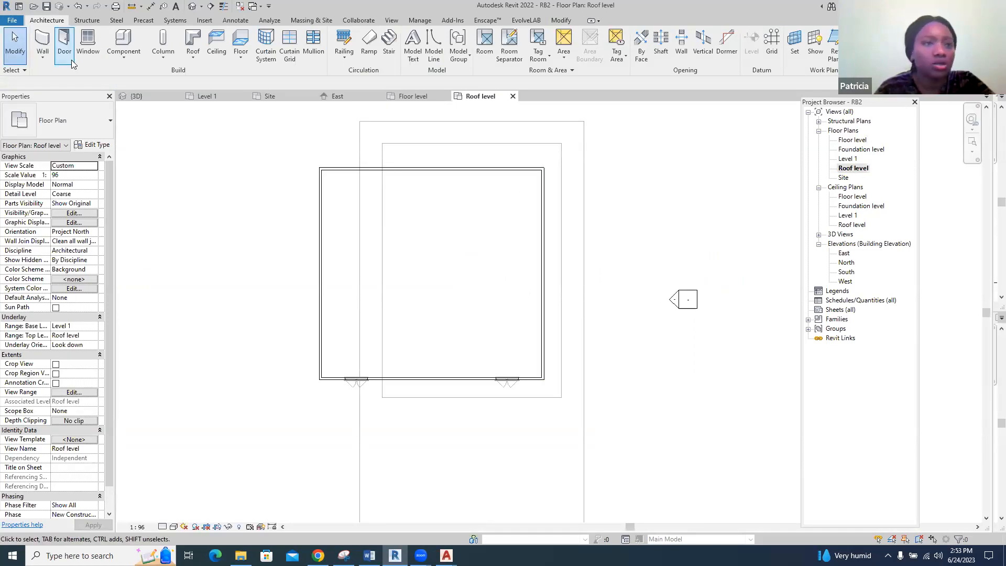
# Start a roof by footprint on Roof level and duplicate the Generic - 12" type as Roof1
pyautogui.click(193, 39)
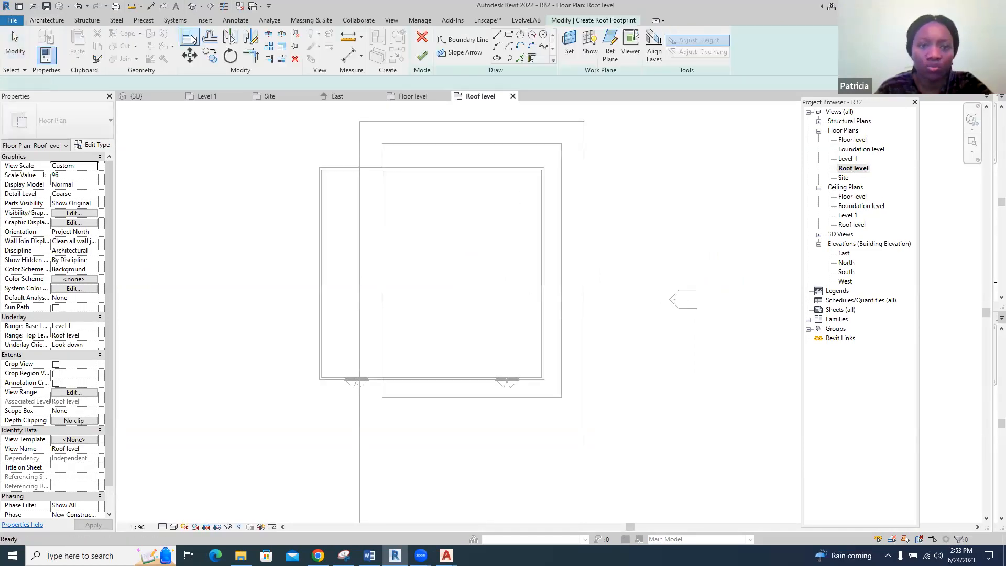
pyautogui.click(90, 145)
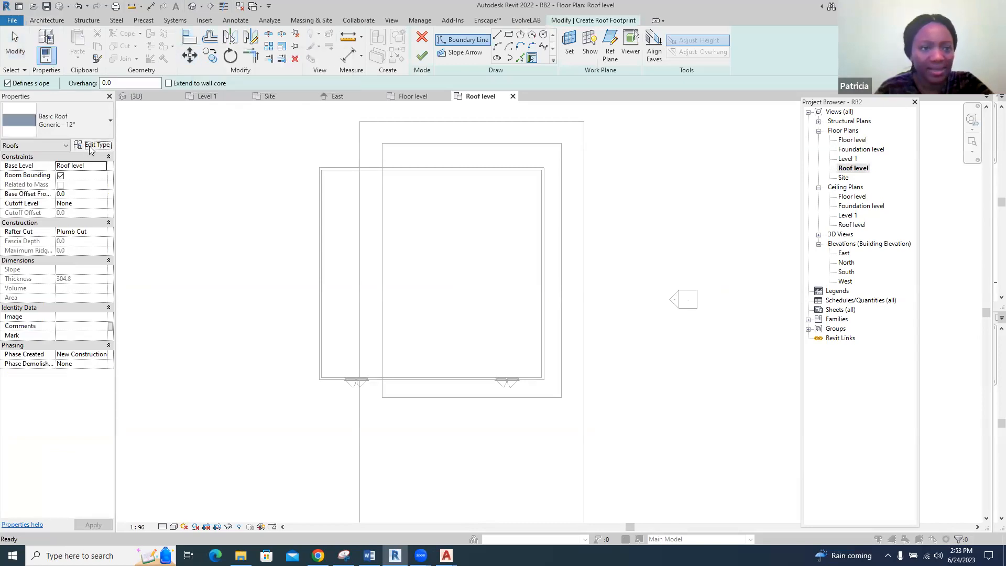
pyautogui.click(718, 137)
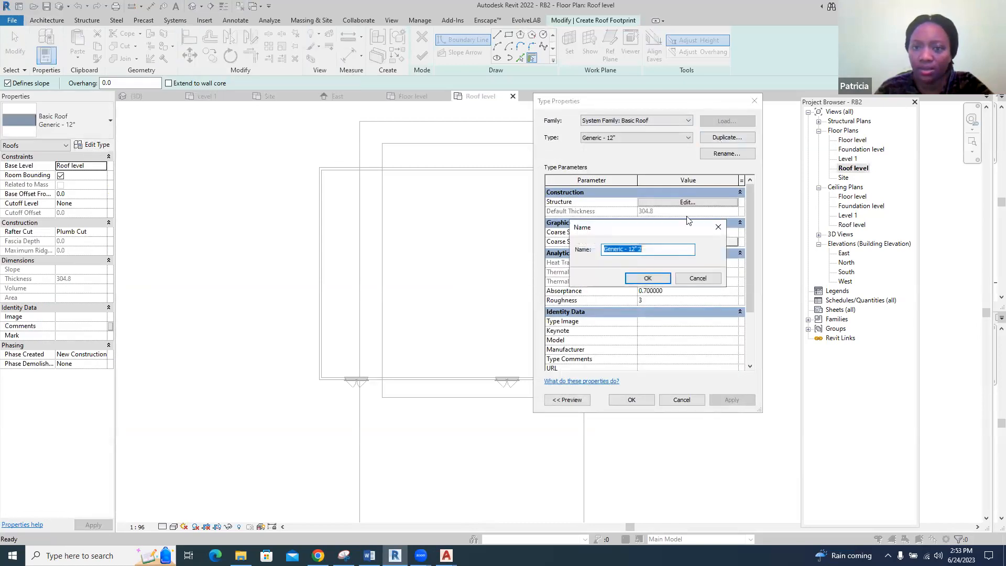
pyautogui.write('Roof1')
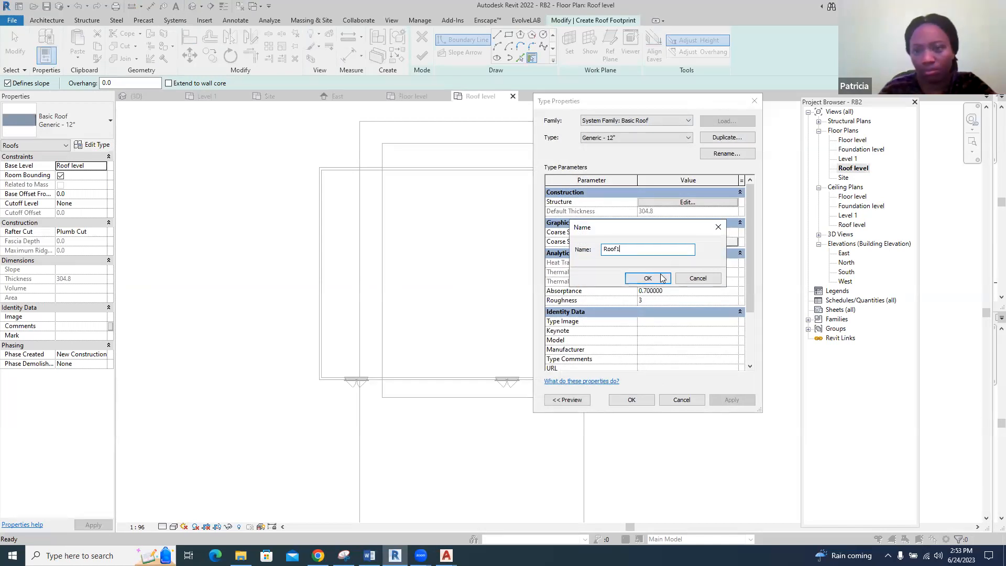
pyautogui.click(662, 278)
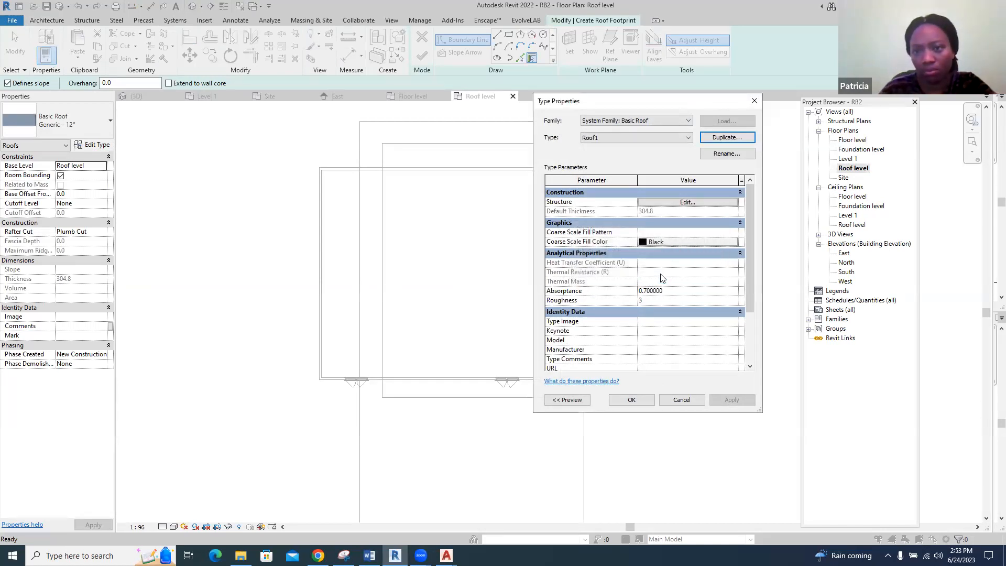
# Edit the Roof1 type's structure and set the structure layer's thickness to 100 mm
pyautogui.click(677, 203)
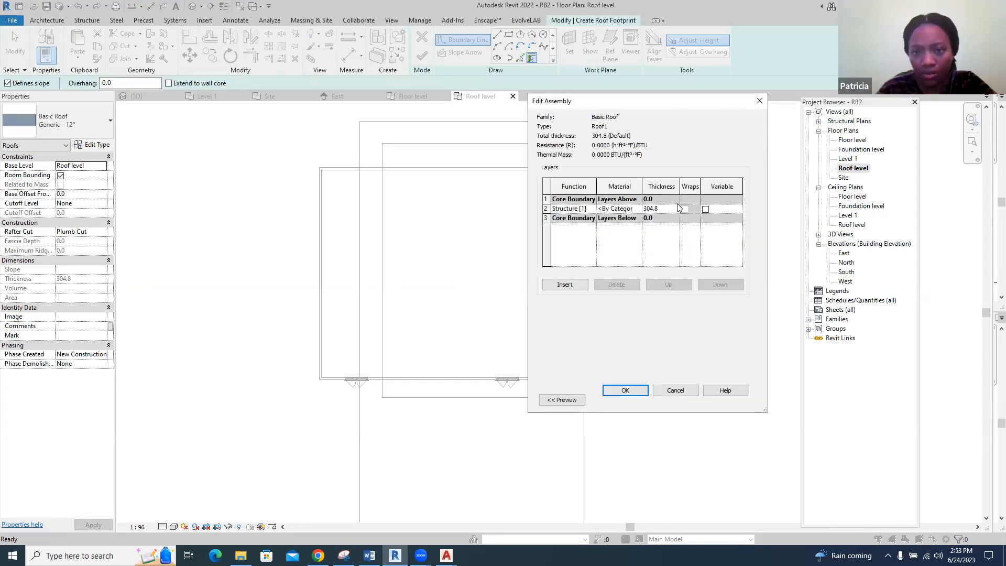
pyautogui.click(669, 210)
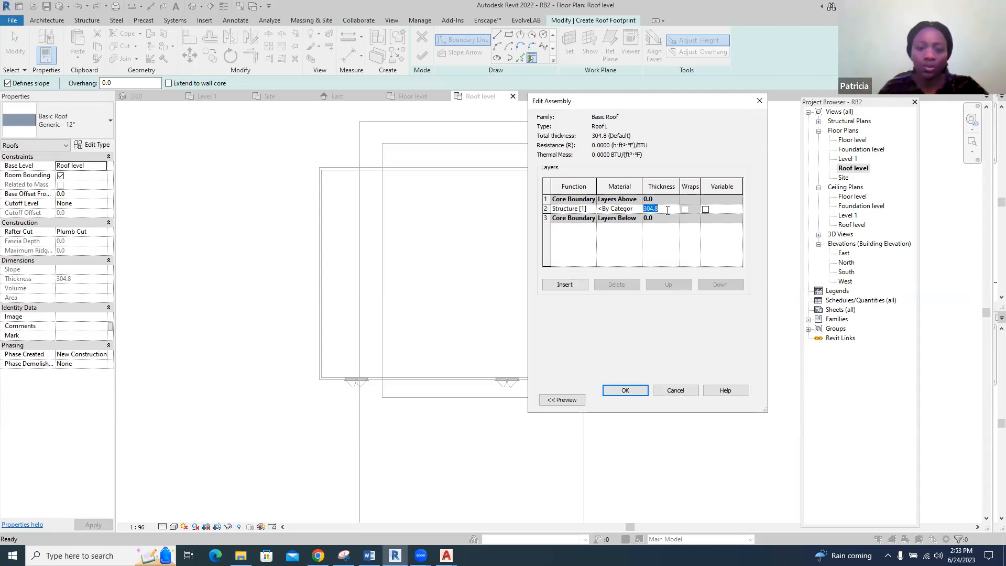
pyautogui.write('100')
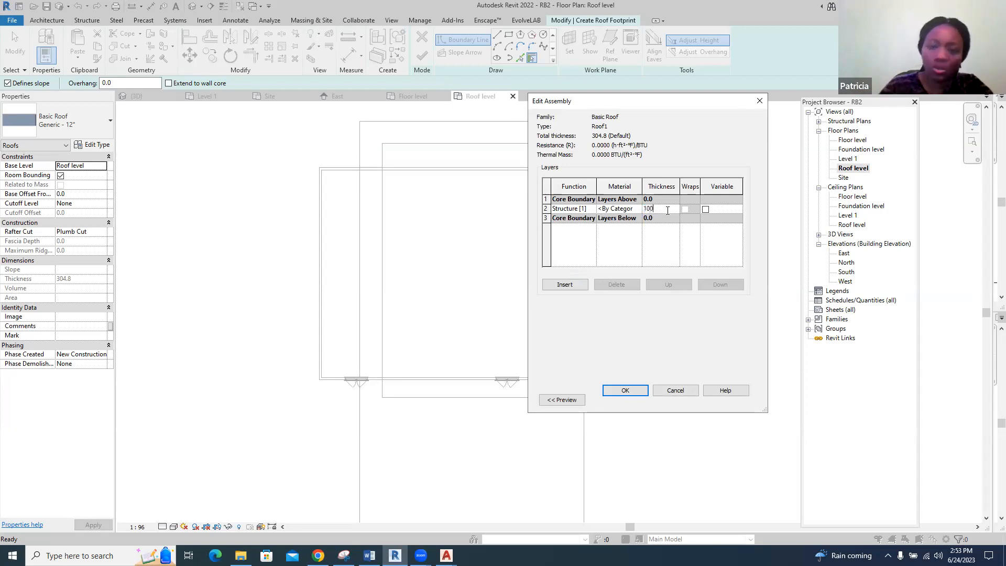
# Look through the project materials for a roofing material for the Roof1 structure layer
pyautogui.click(639, 211)
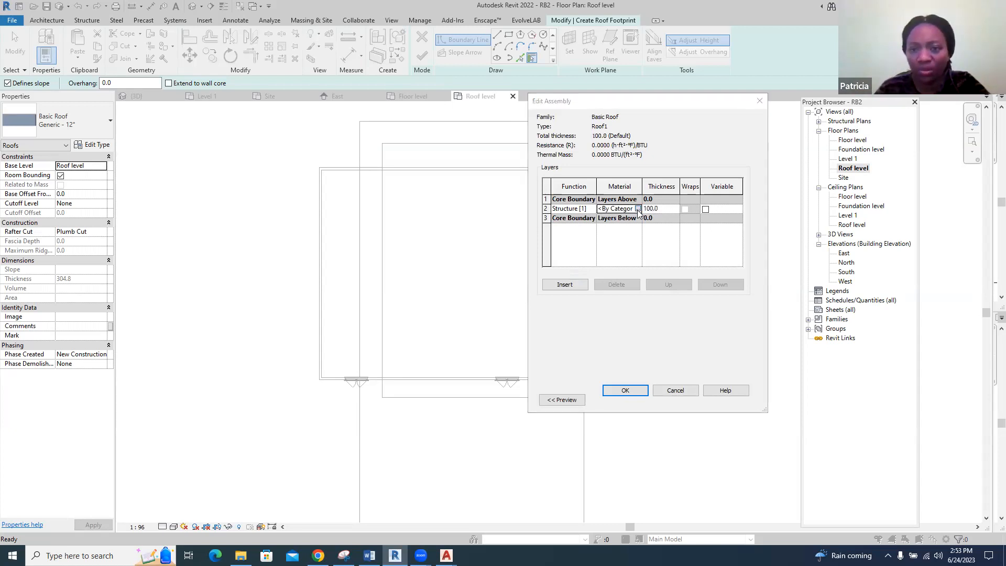
pyautogui.scroll(-8, 189, 352)
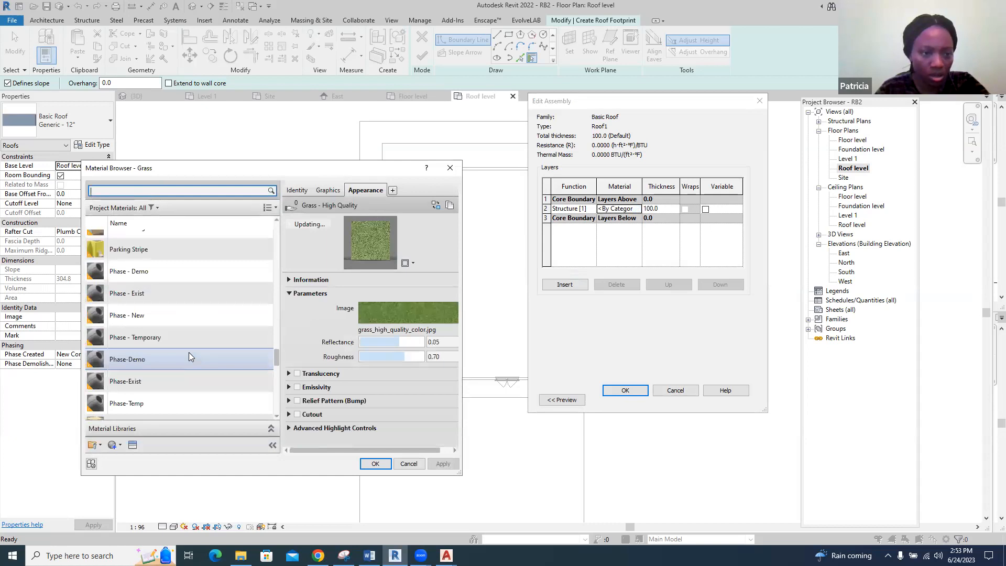
pyautogui.scroll(-5, 189, 353)
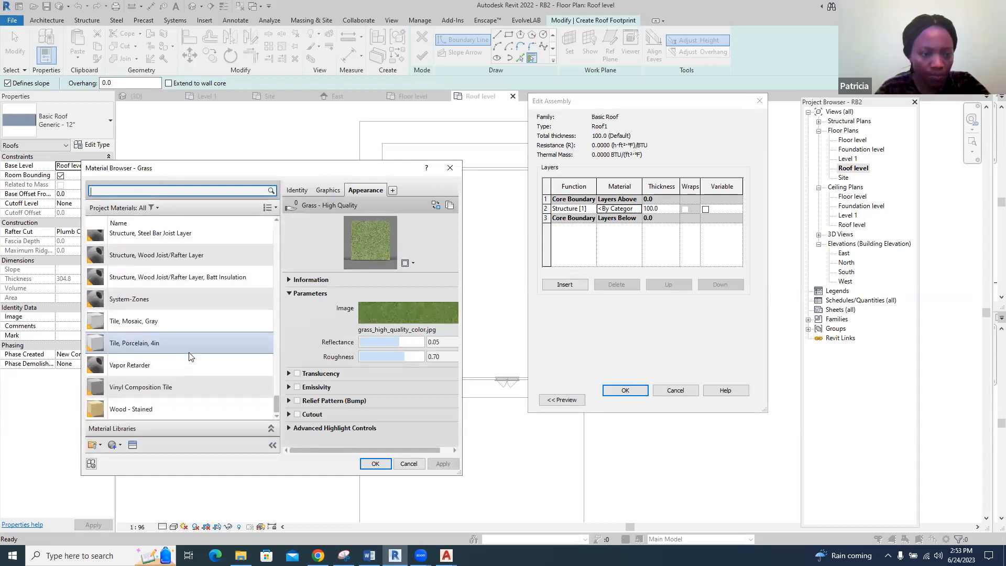
pyautogui.scroll(5, 189, 357)
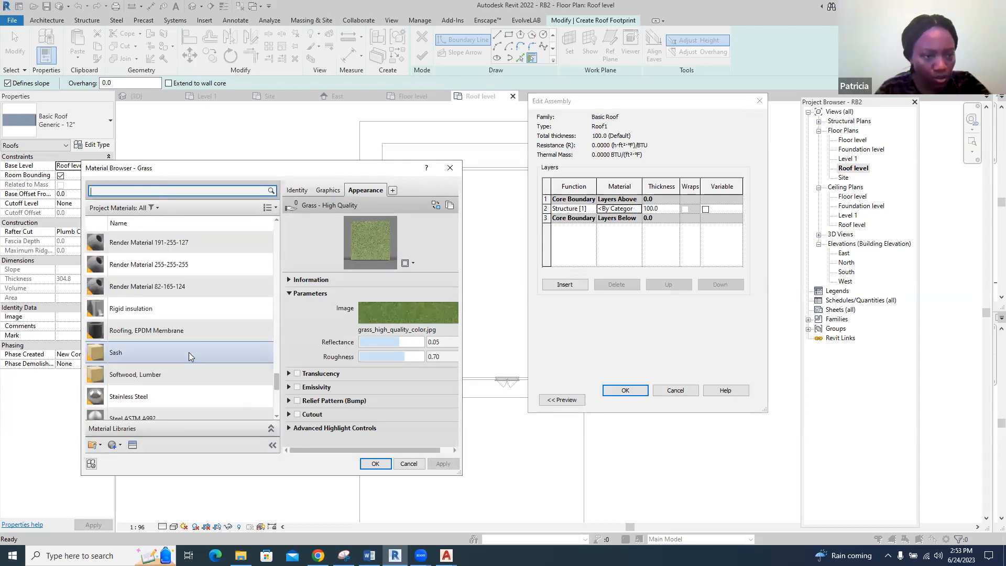
pyautogui.scroll(3, 189, 352)
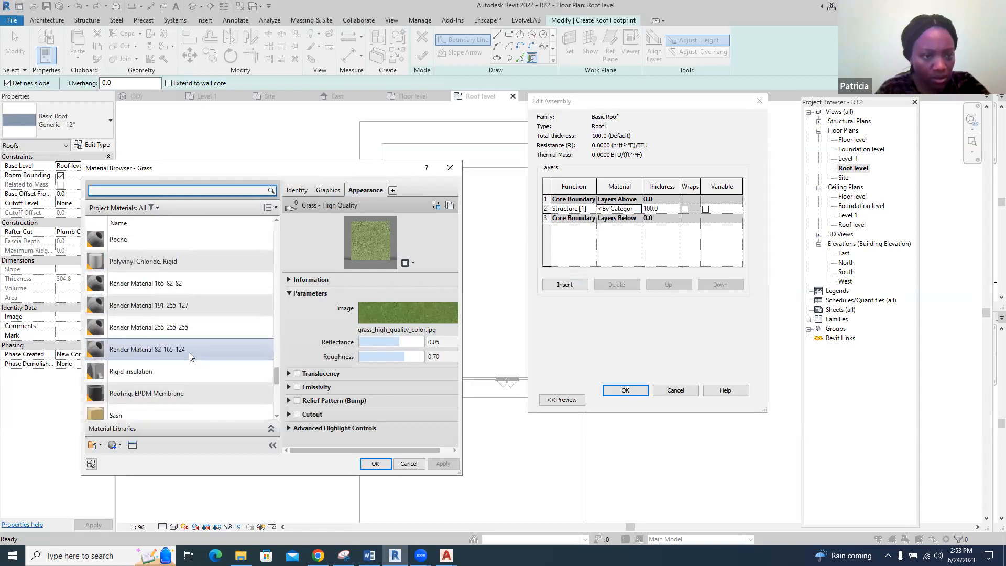
pyautogui.scroll(-3, 189, 352)
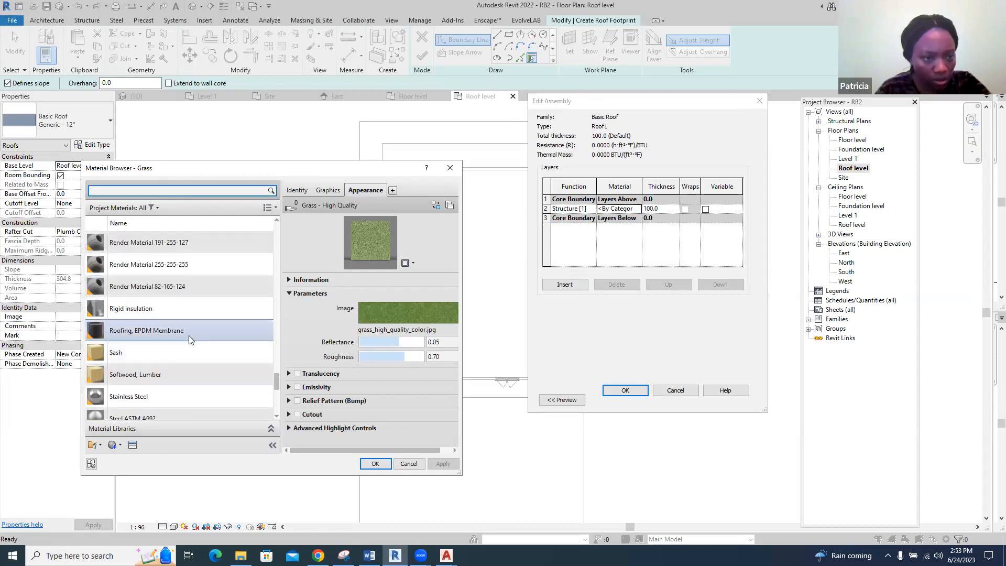
pyautogui.scroll(-5, 189, 334)
pyautogui.scroll(5, 188, 333)
pyautogui.scroll(3, 188, 334)
# Create a new project material and assign the Default Roof material to the structure layer
pyautogui.click(111, 445)
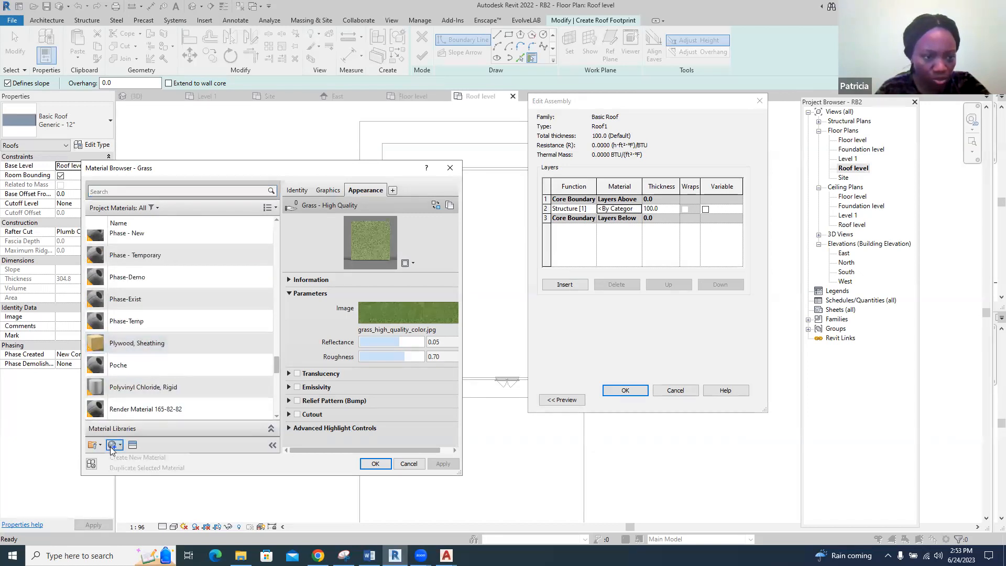
pyautogui.click(128, 457)
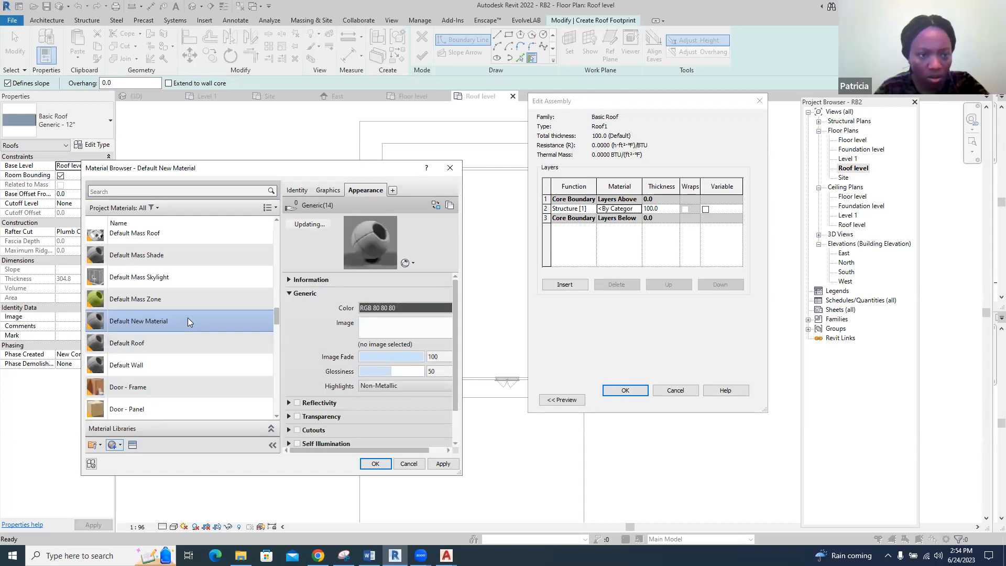
pyautogui.rightClick(187, 317)
pyautogui.doubleClick(206, 343)
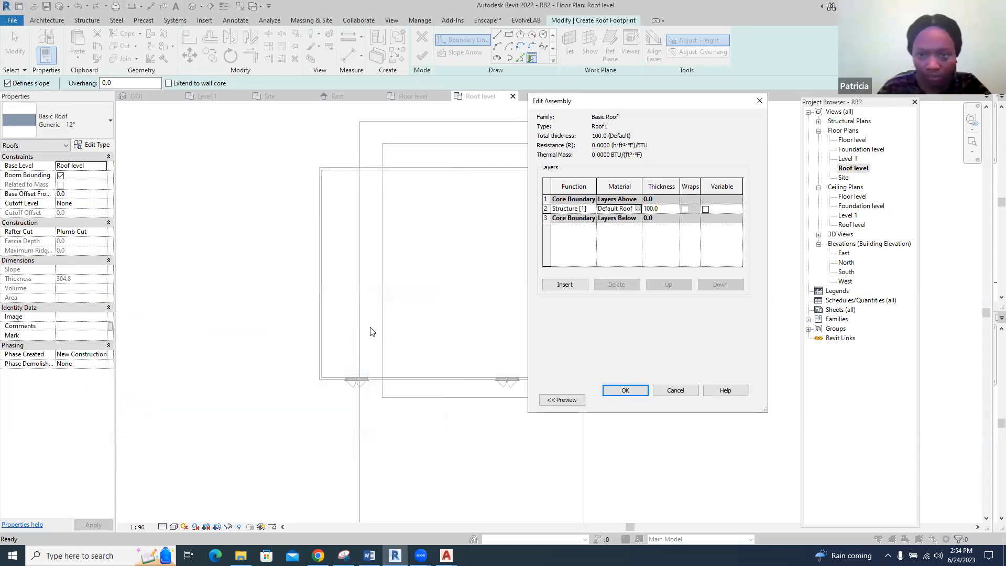
pyautogui.click(638, 209)
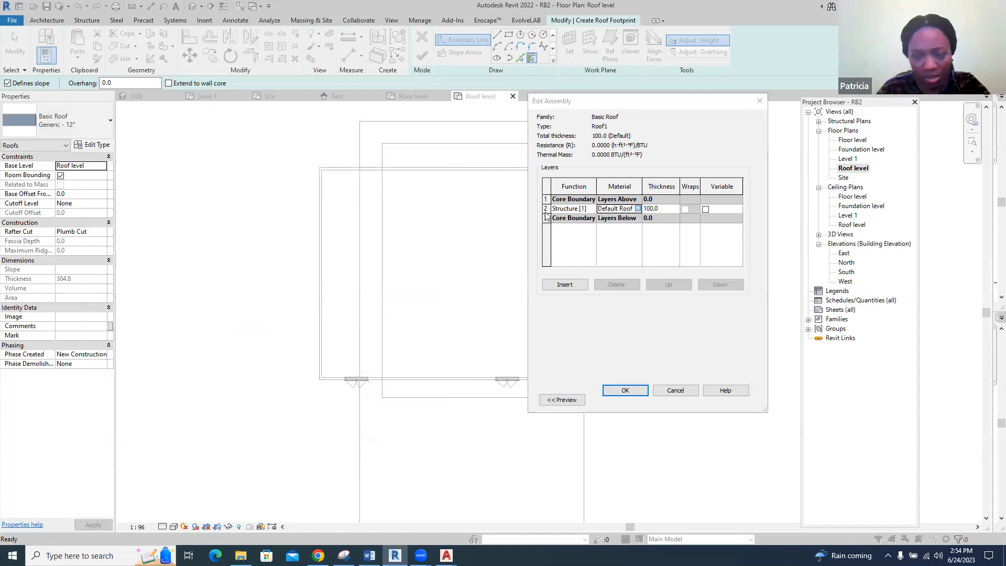
pyautogui.rightClick(180, 304)
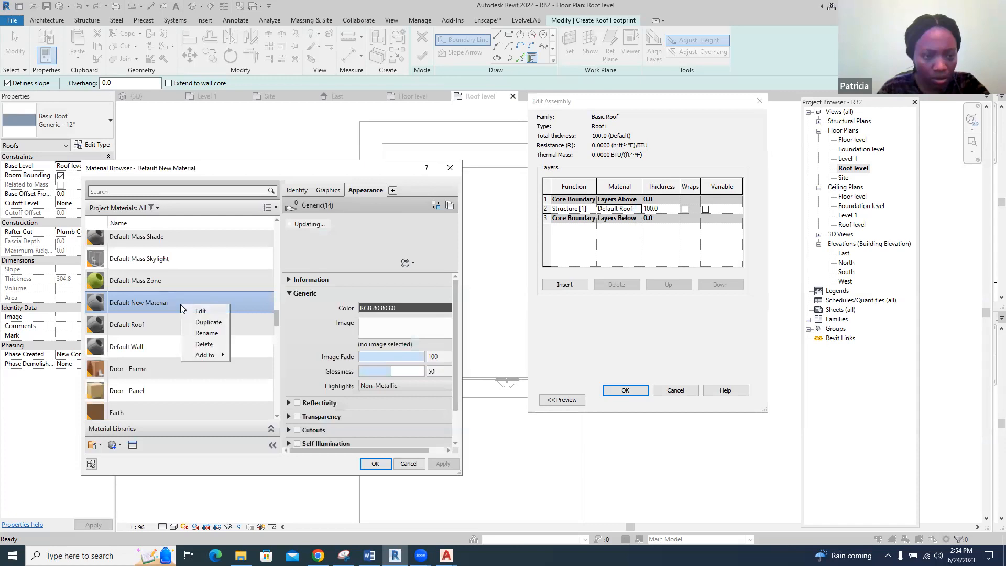
pyautogui.click(202, 335)
pyautogui.press('Escape')
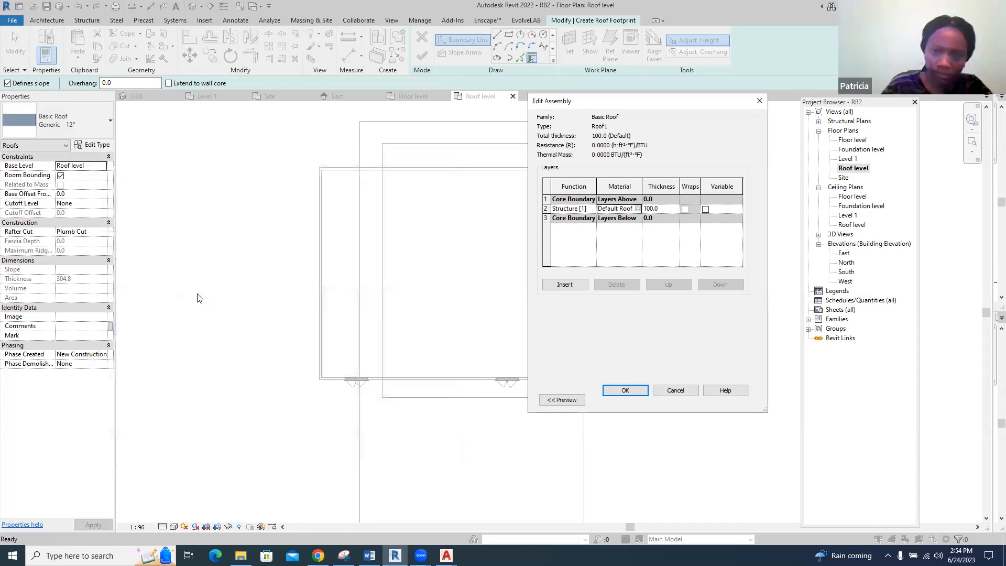
# Open the asset browser for the Default Roof material and search it for "roof"
pyautogui.click(637, 209)
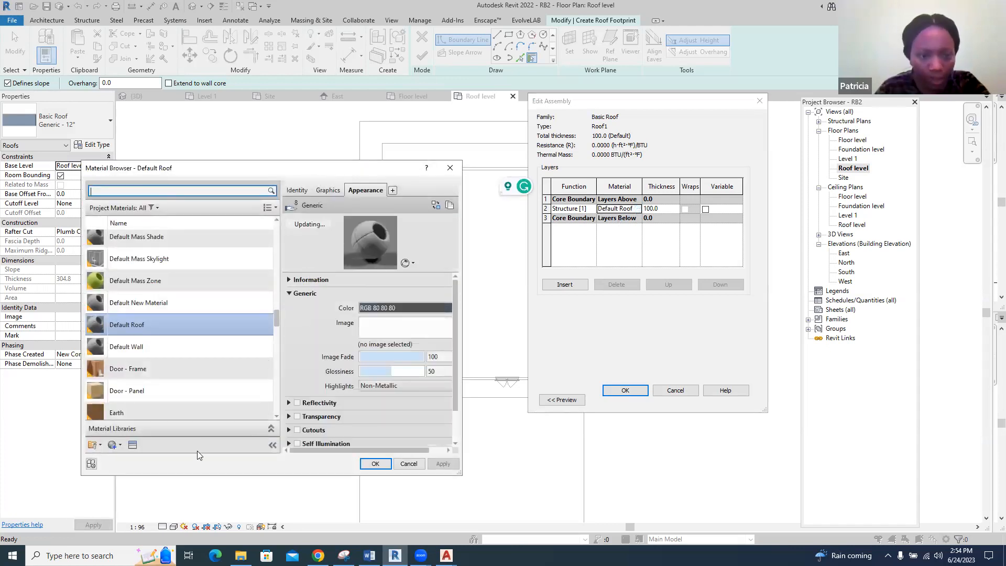
pyautogui.click(133, 445)
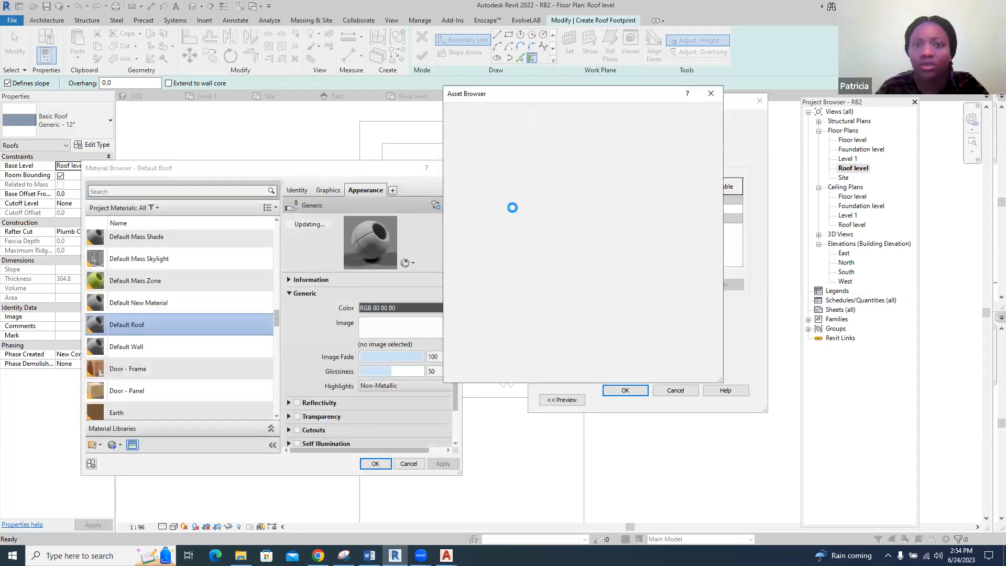
pyautogui.click(536, 110)
pyautogui.write('roof')
pyautogui.press('Return')
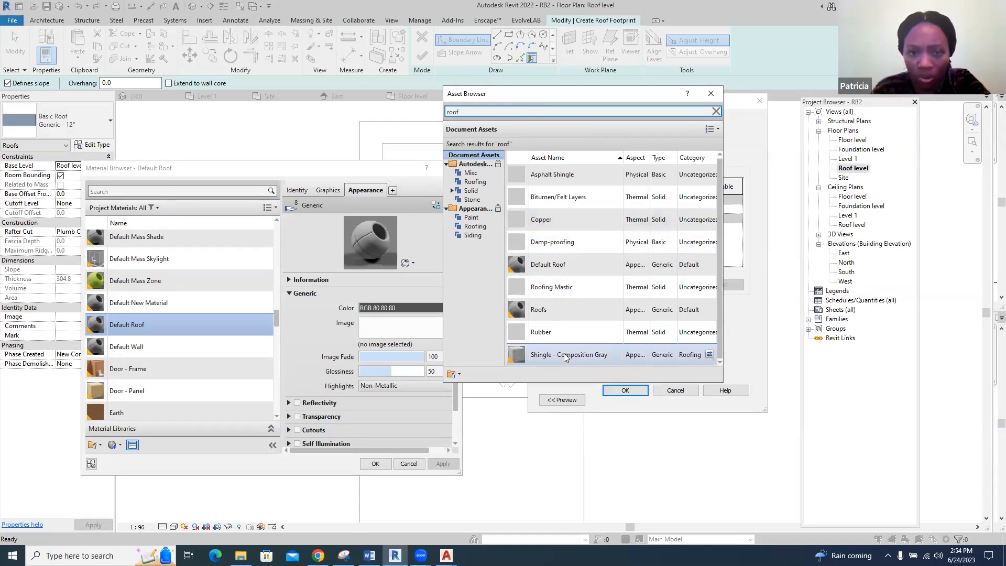
# Replace the Default Roof material's appearance with Shingle - Composition Dark Gray from the appearance library's Roofing category and confirm the Roof1 type
pyautogui.click(475, 227)
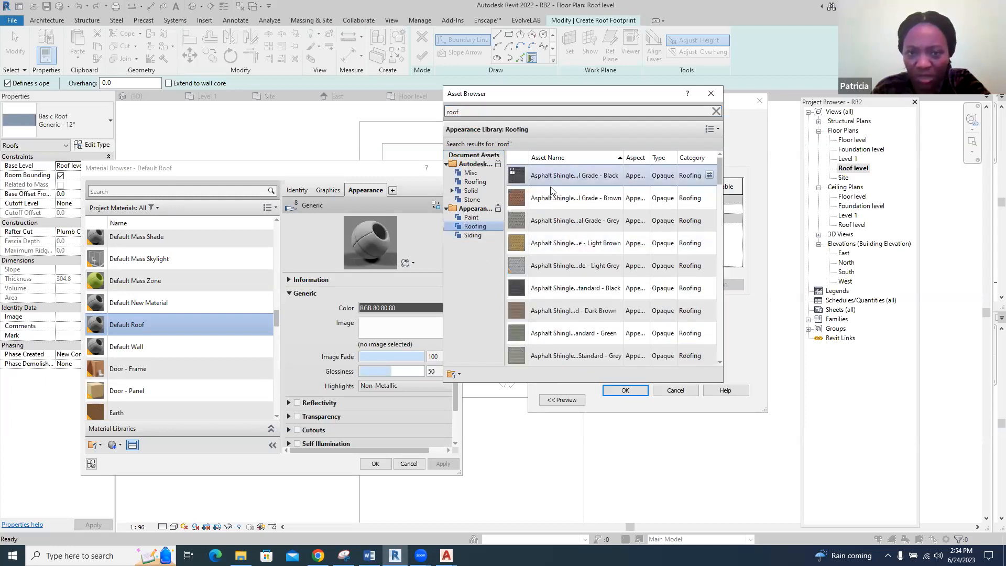
pyautogui.scroll(-2, 554, 194)
pyautogui.scroll(-1, 561, 282)
pyautogui.scroll(-1, 560, 282)
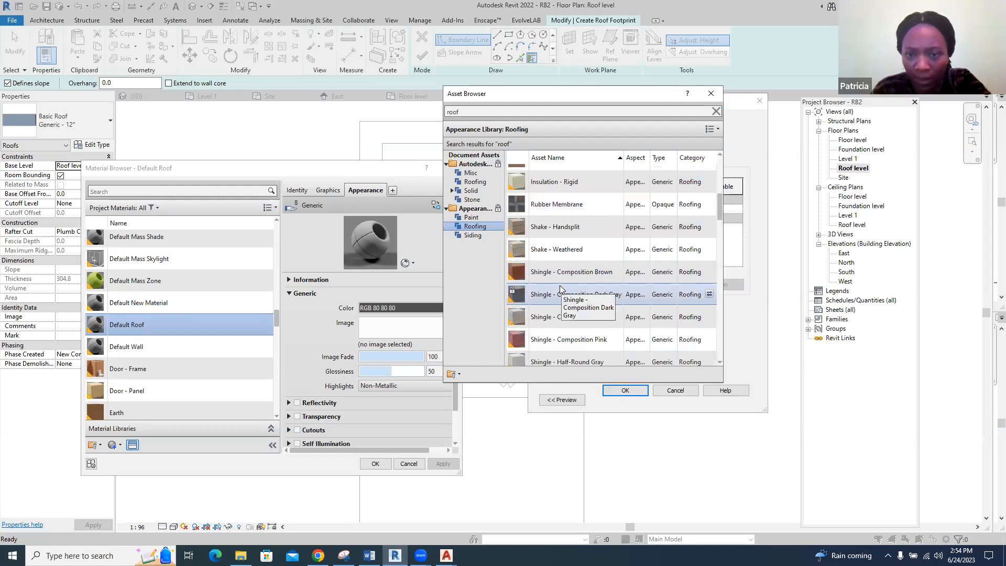
pyautogui.click(709, 296)
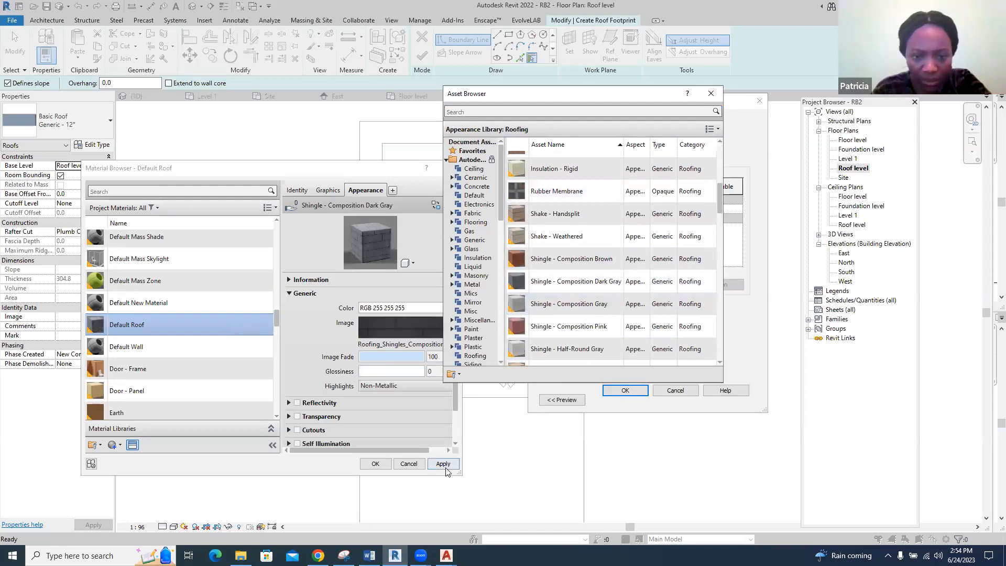
pyautogui.scroll(-1, 676, 246)
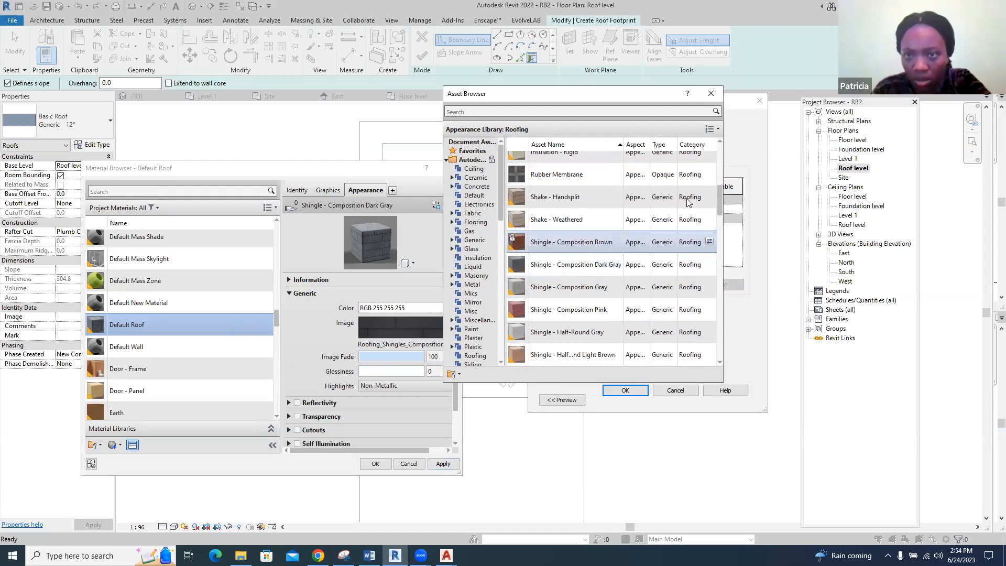
pyautogui.click(711, 93)
pyautogui.click(443, 464)
pyautogui.click(381, 465)
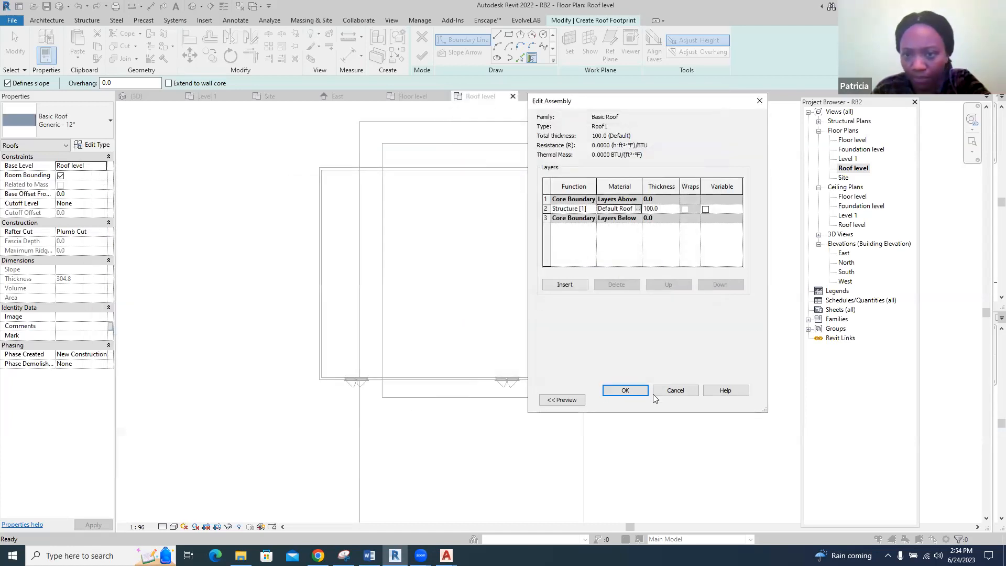
pyautogui.click(636, 389)
pyautogui.click(632, 400)
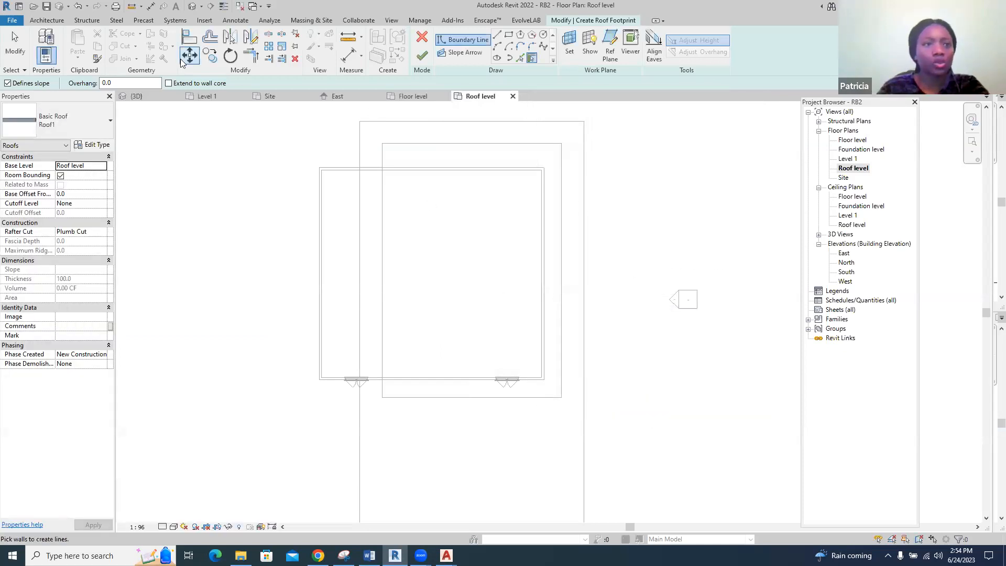
# Draw a rectangular roof boundary between opposite outer wall corners with a 600 mm offset outward
pyautogui.click(509, 35)
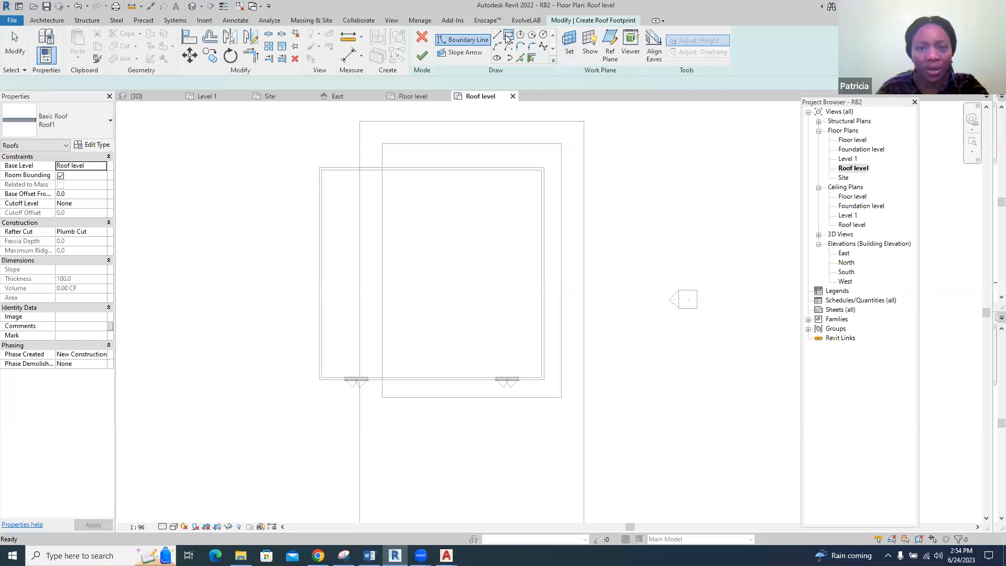
pyautogui.doubleClick(124, 83)
pyautogui.write('600')
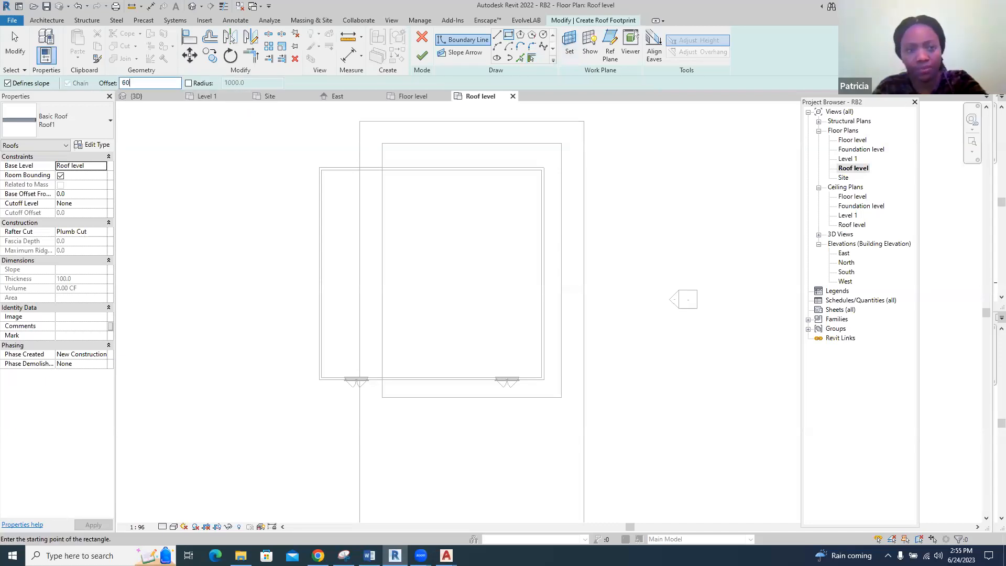
pyautogui.click(322, 170)
pyautogui.click(544, 379)
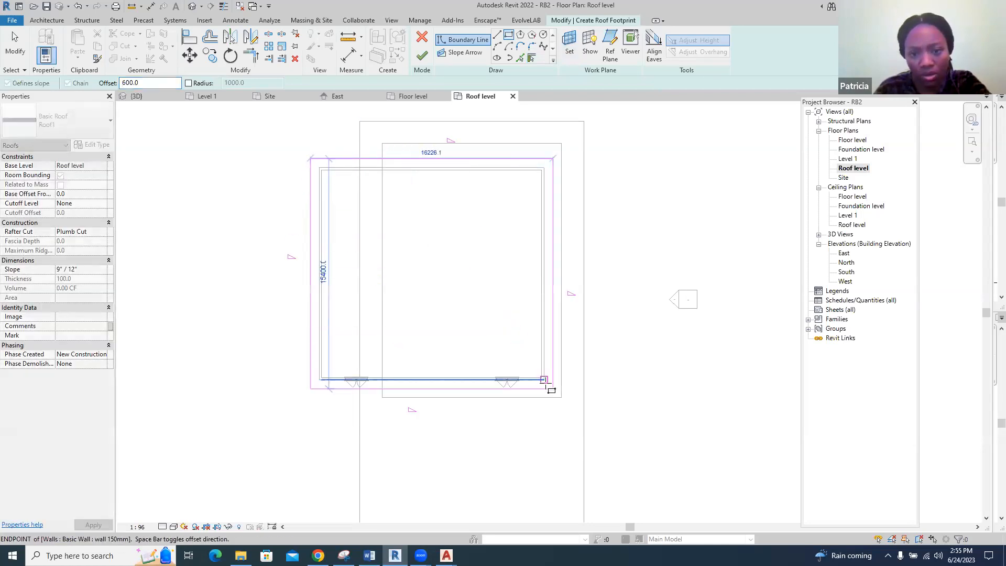
pyautogui.press('Escape')
# Finish the roof footprint, attach the highlighted walls to the roof and show it in the 3D view
pyautogui.click(422, 55)
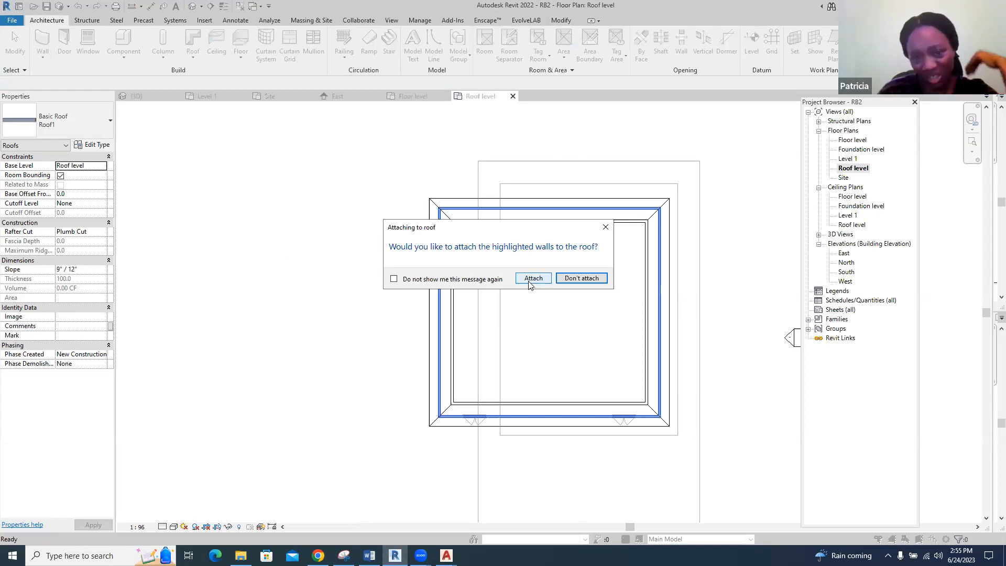
pyautogui.click(533, 278)
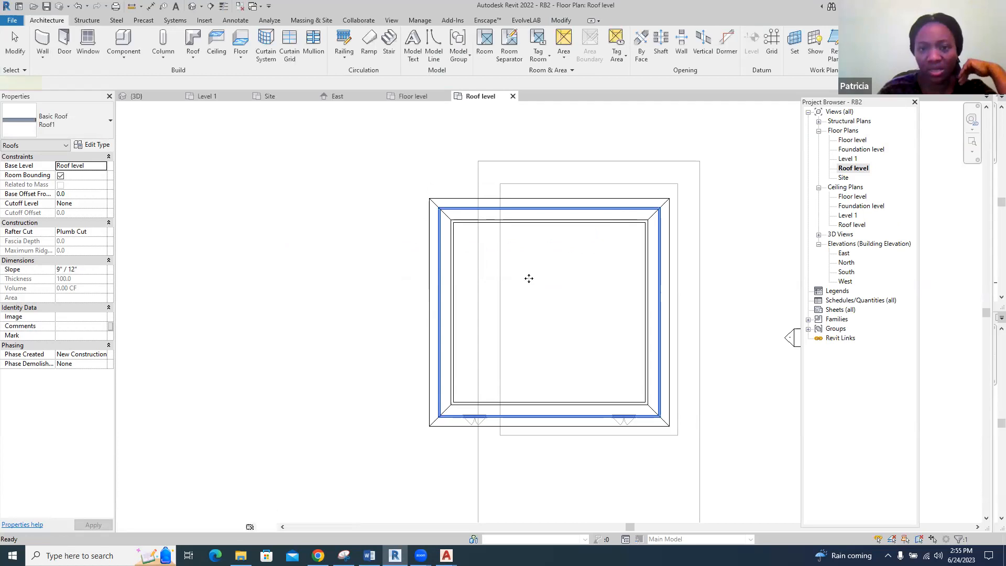
pyautogui.click(141, 95)
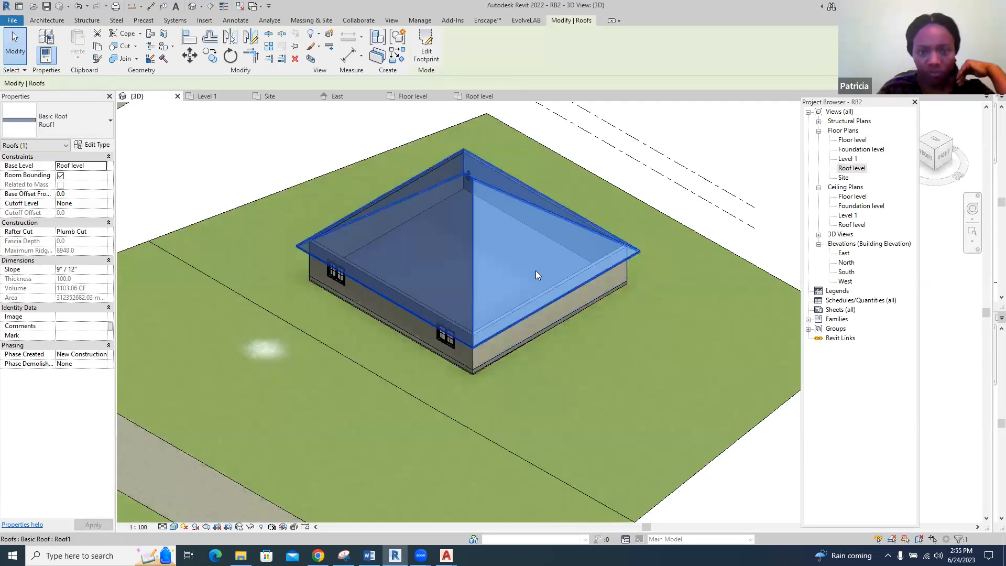
# Set the hip roof's slope to 6" / 12" and deselect the roof
pyautogui.scroll(3, 536, 267)
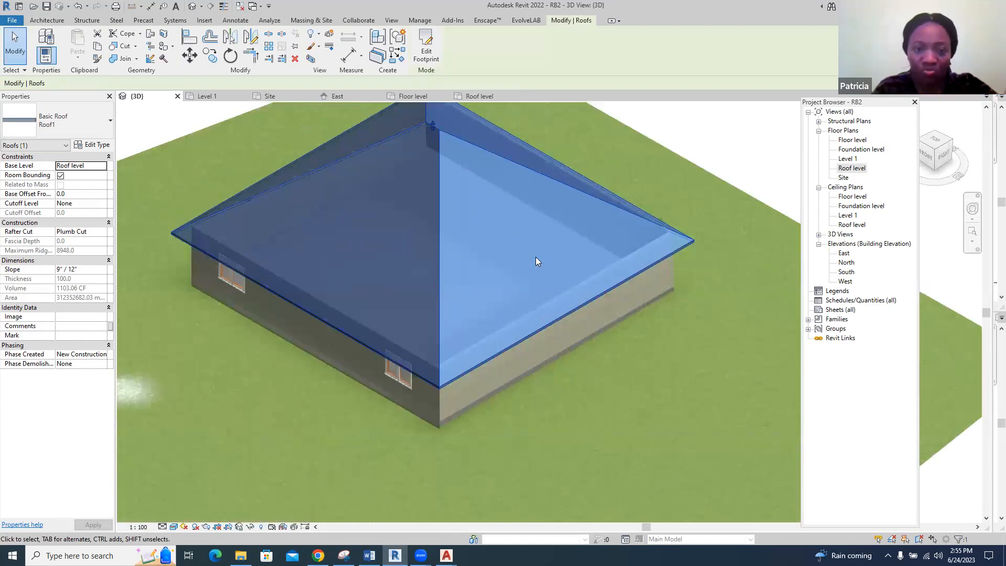
pyautogui.scroll(-2, 530, 305)
pyautogui.click(973, 208)
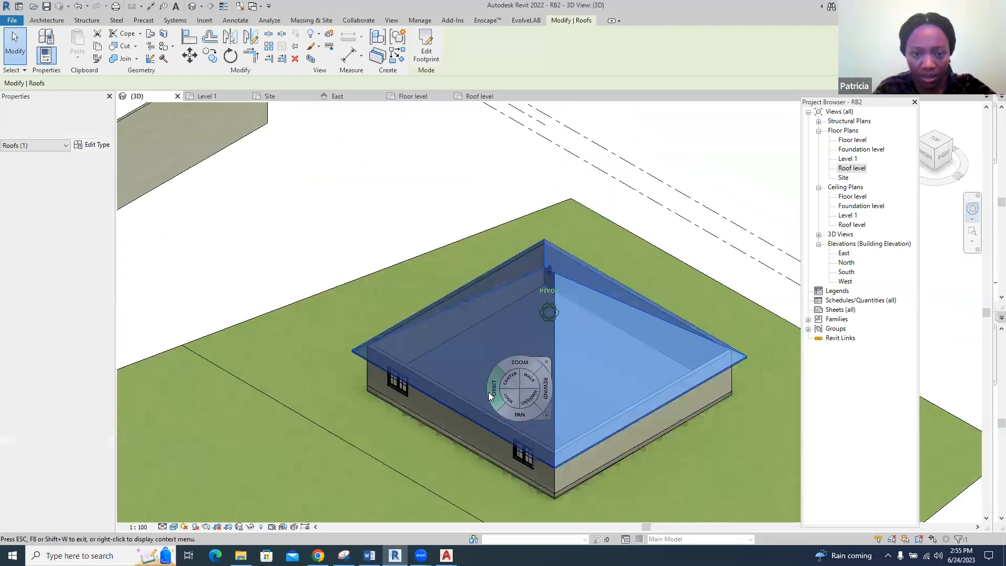
pyautogui.moveTo(488, 392); pyautogui.dragTo(689, 370)
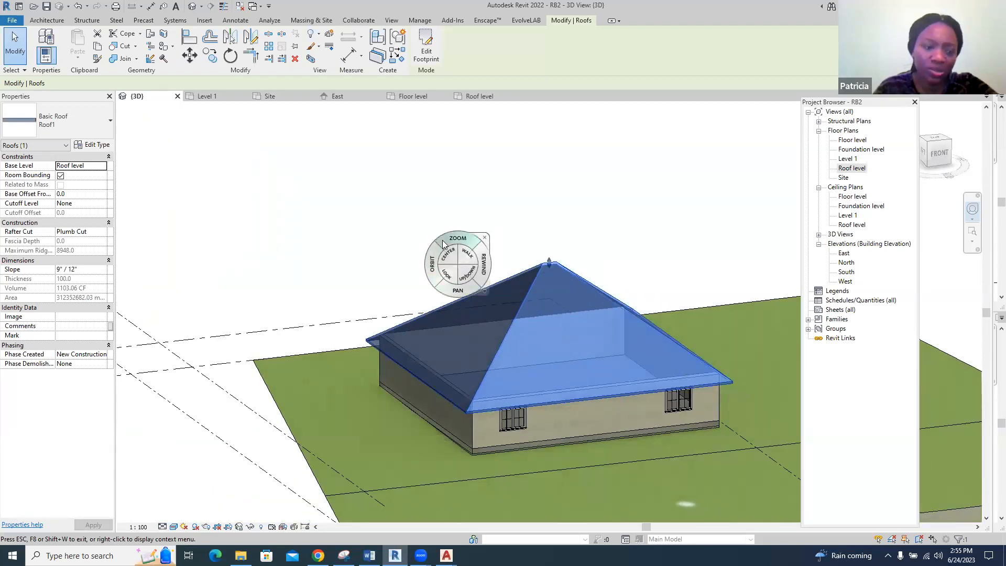
pyautogui.press('Escape')
pyautogui.press('Escape')
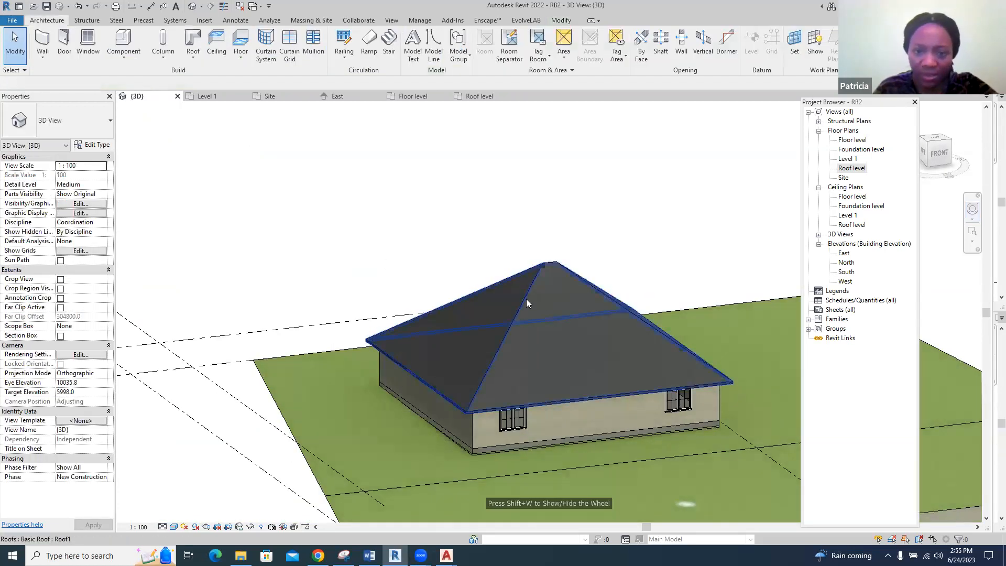
pyautogui.click(526, 299)
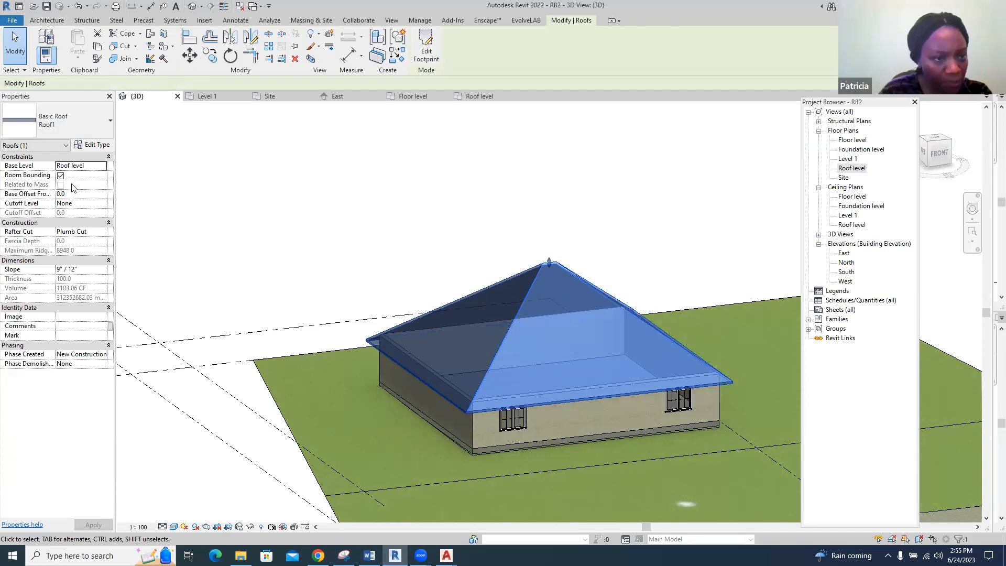
pyautogui.click(77, 269)
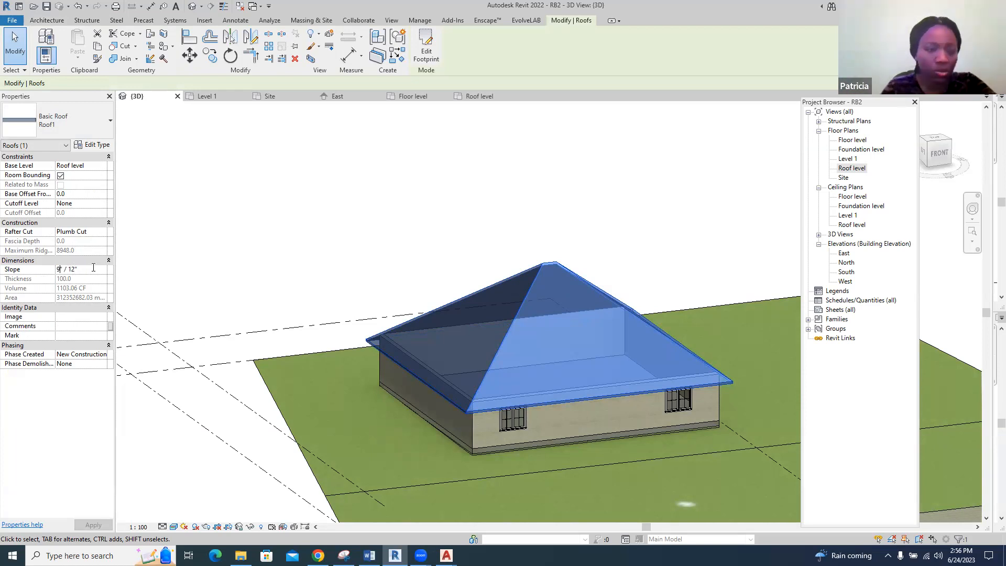
pyautogui.press('BackSpace')
pyautogui.write('6')
pyautogui.press('Return')
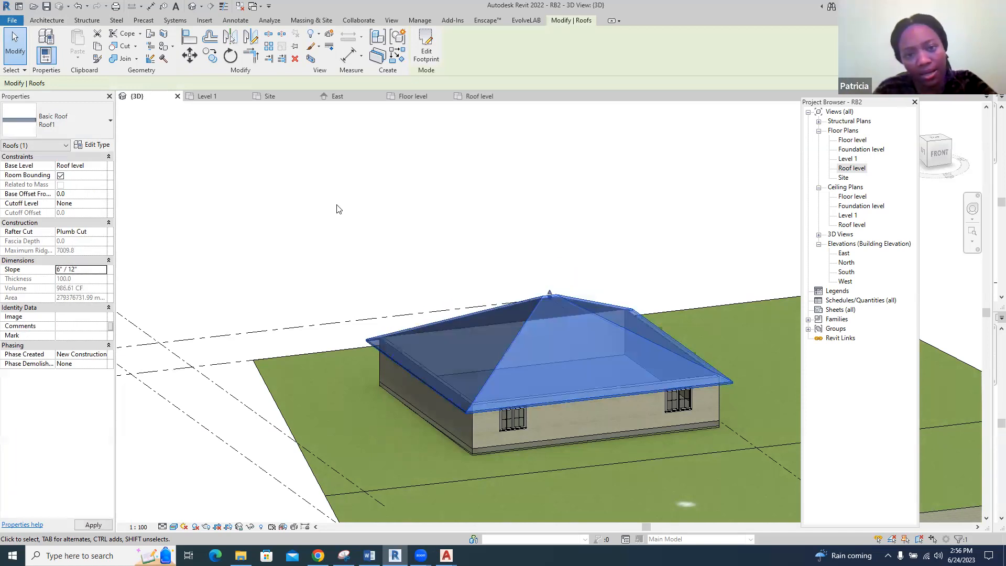
pyautogui.click(543, 222)
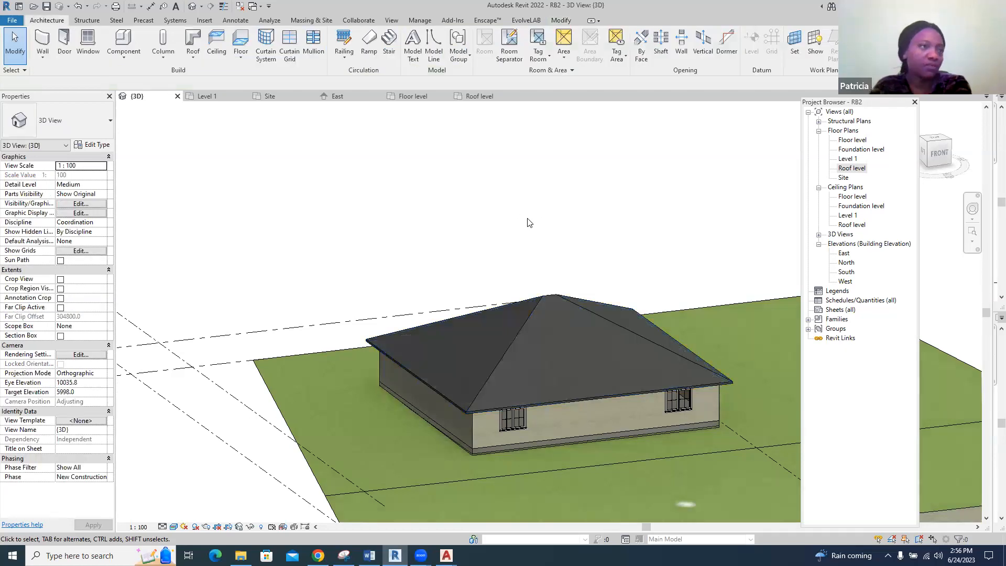